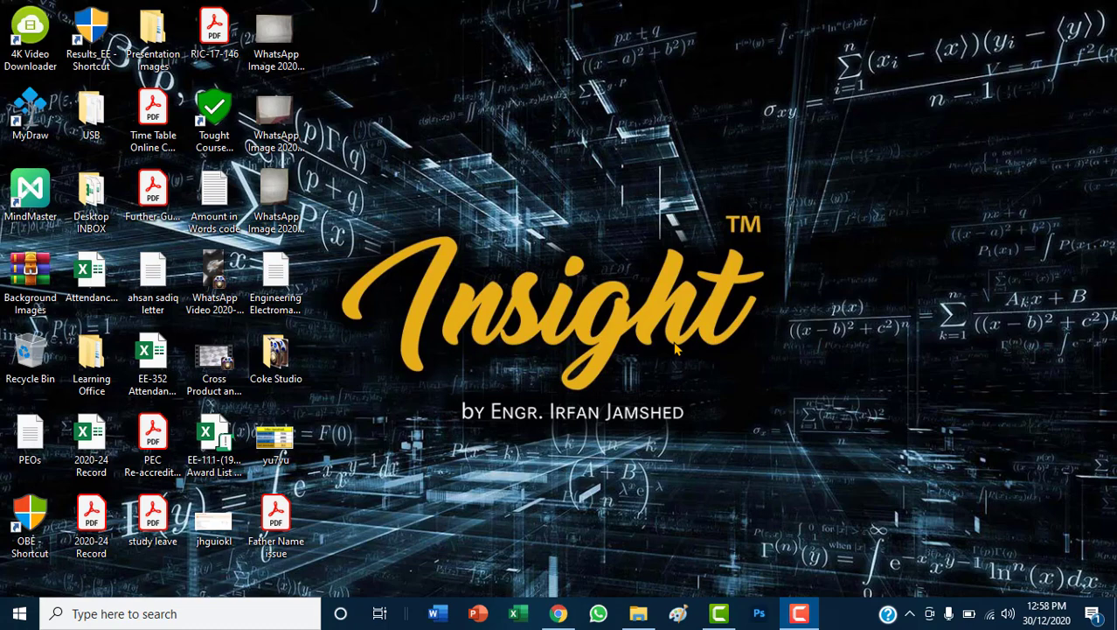
- Launch PowerPoint from the taskbar to reach its template and recent-files start screen
{"action": "left_click", "coordinate": [480, 615]}
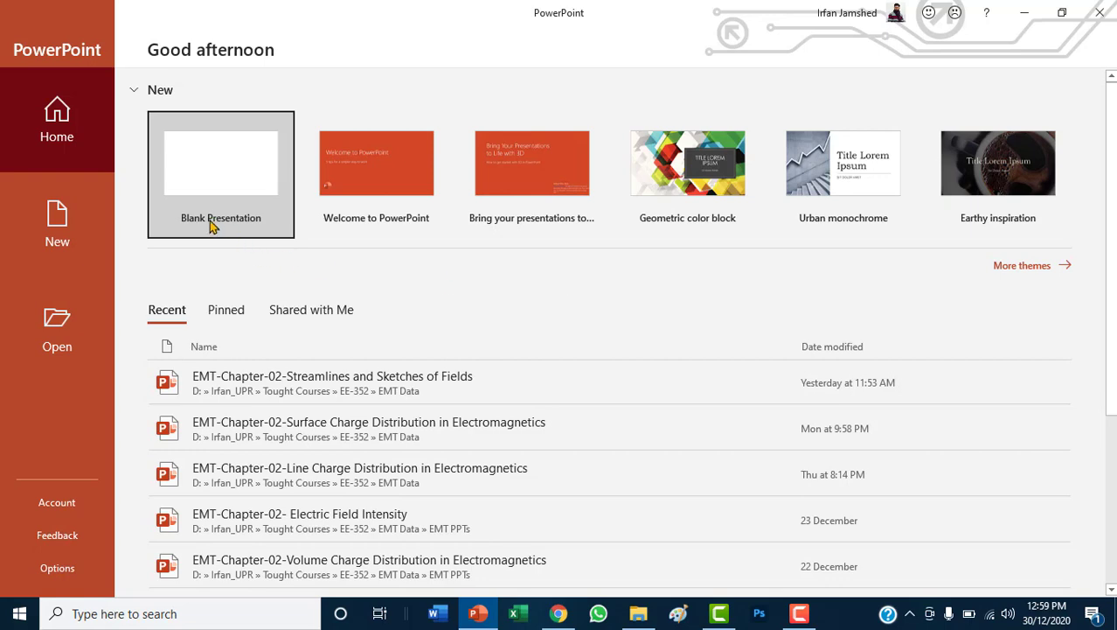
- Create a blank presentation and insert a Title and Content slide after slide 1
{"action": "left_click", "coordinate": [225, 160]}
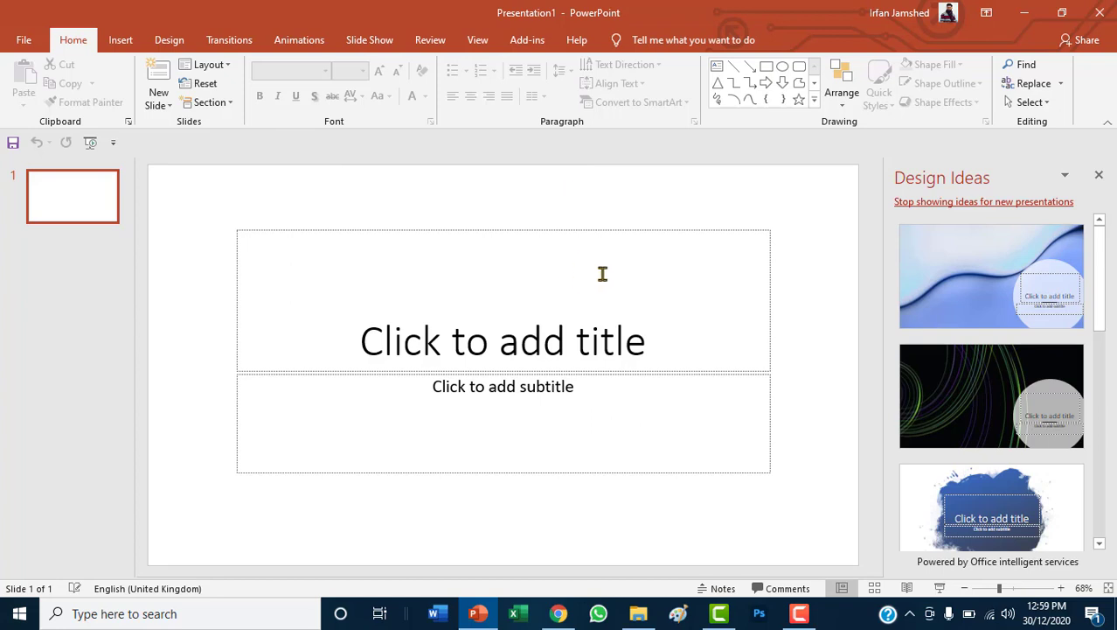
{"action": "left_click", "coordinate": [632, 333]}
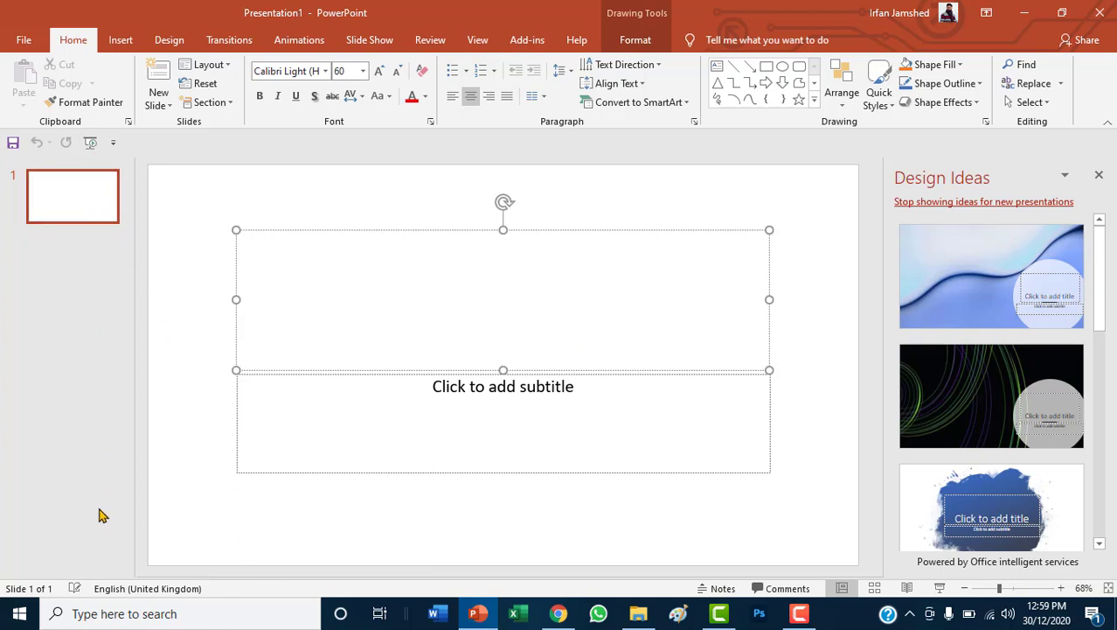
{"action": "left_click", "coordinate": [94, 207]}
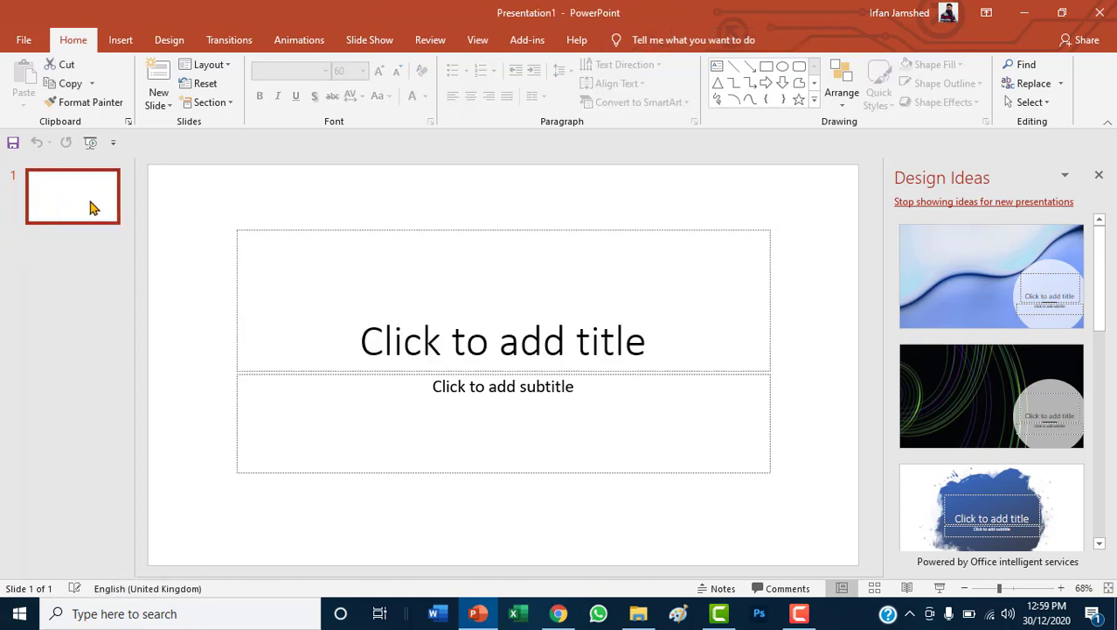
{"action": "key", "text": "Return"}
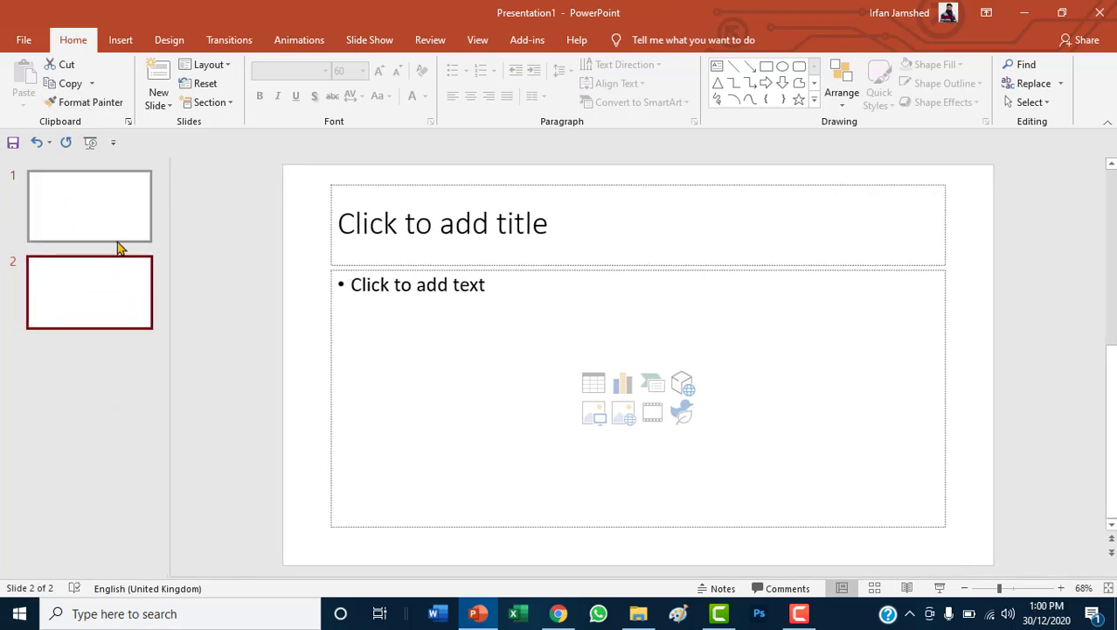
{"action": "left_click", "coordinate": [109, 236]}
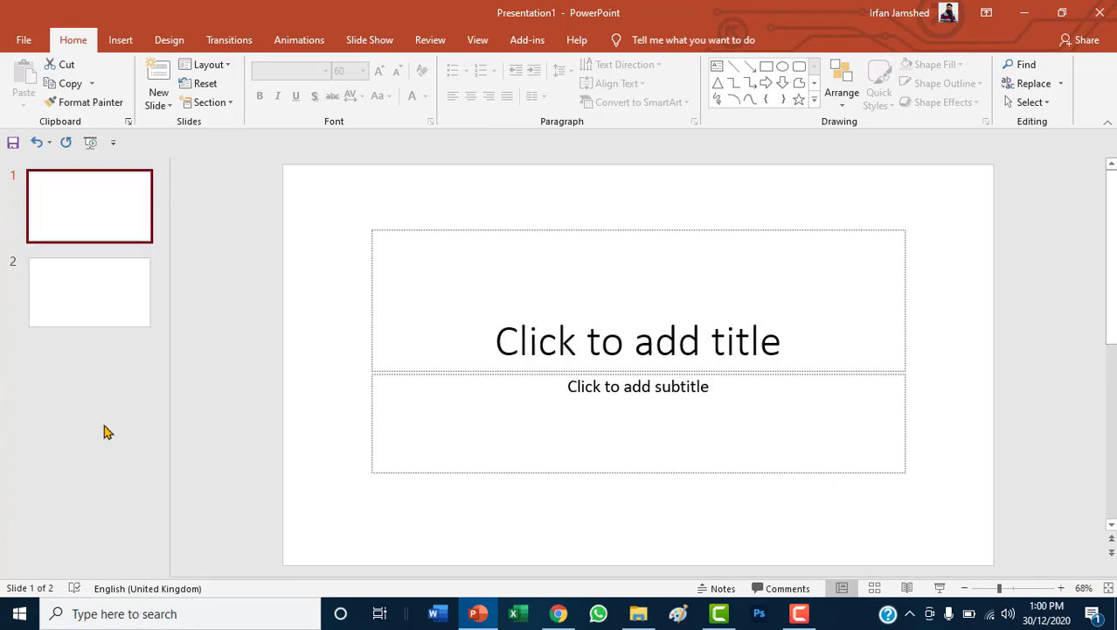
{"action": "left_click", "coordinate": [120, 282]}
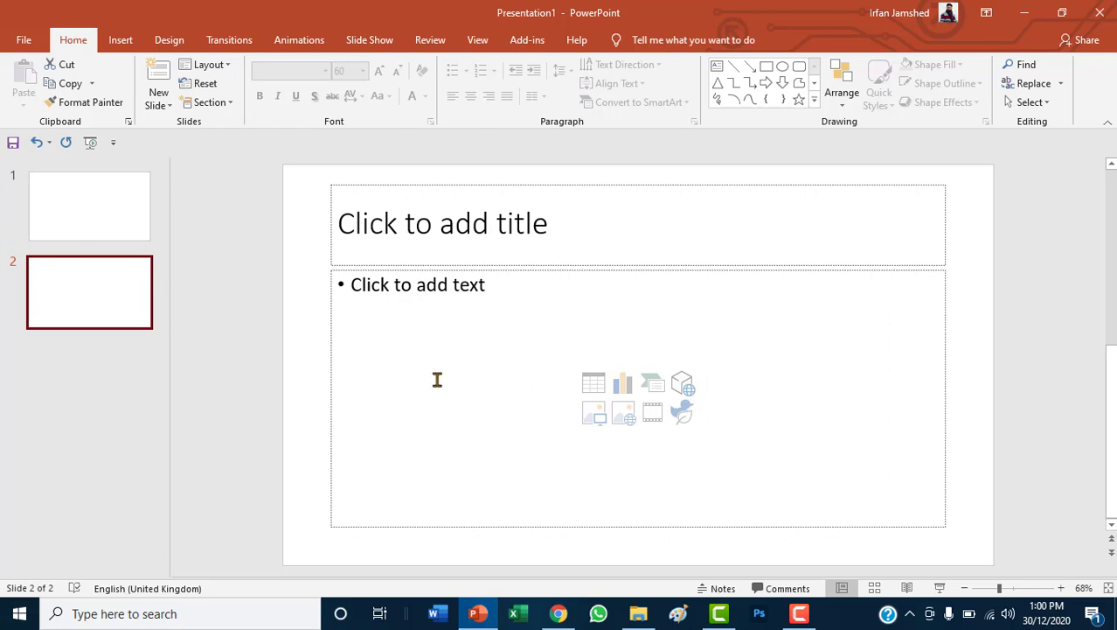
{"action": "left_click", "coordinate": [295, 368]}
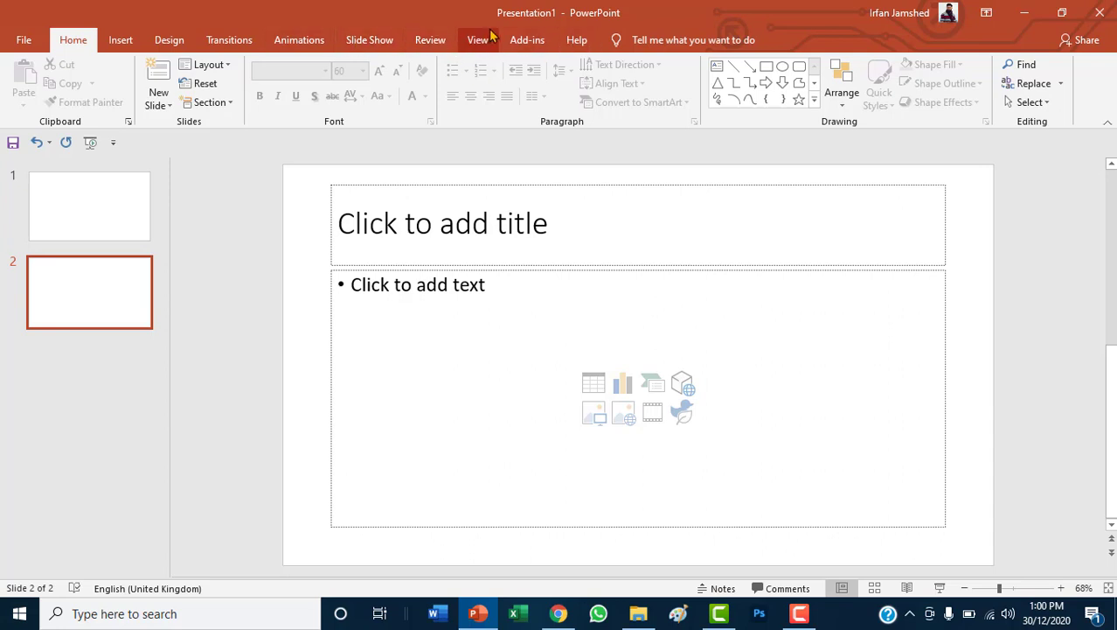
{"action": "left_click", "coordinate": [27, 48]}
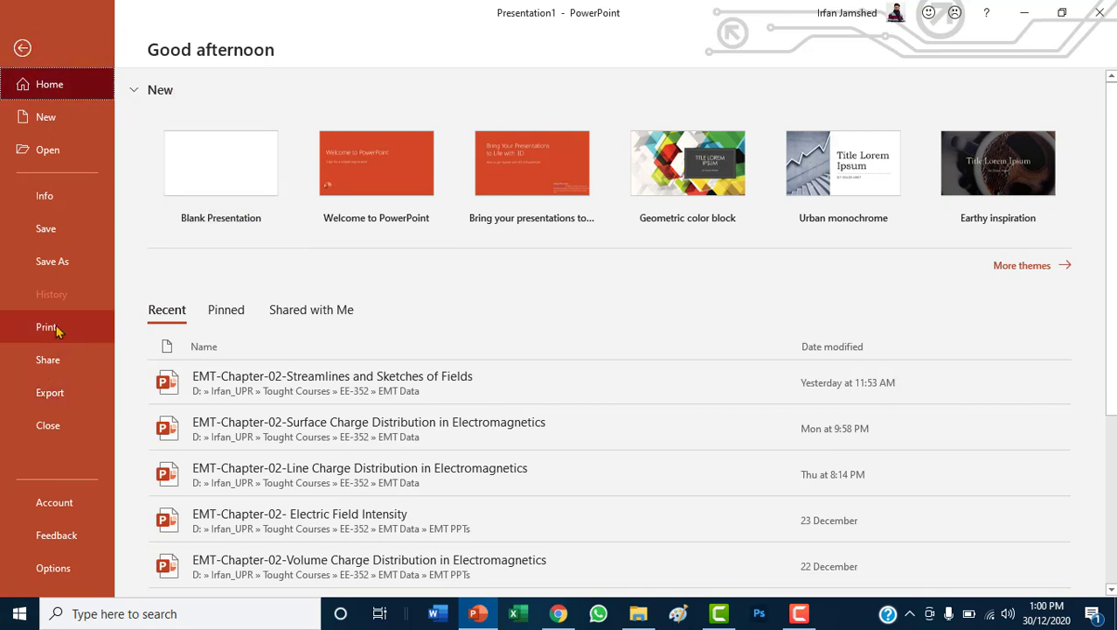
{"action": "left_click", "coordinate": [23, 50]}
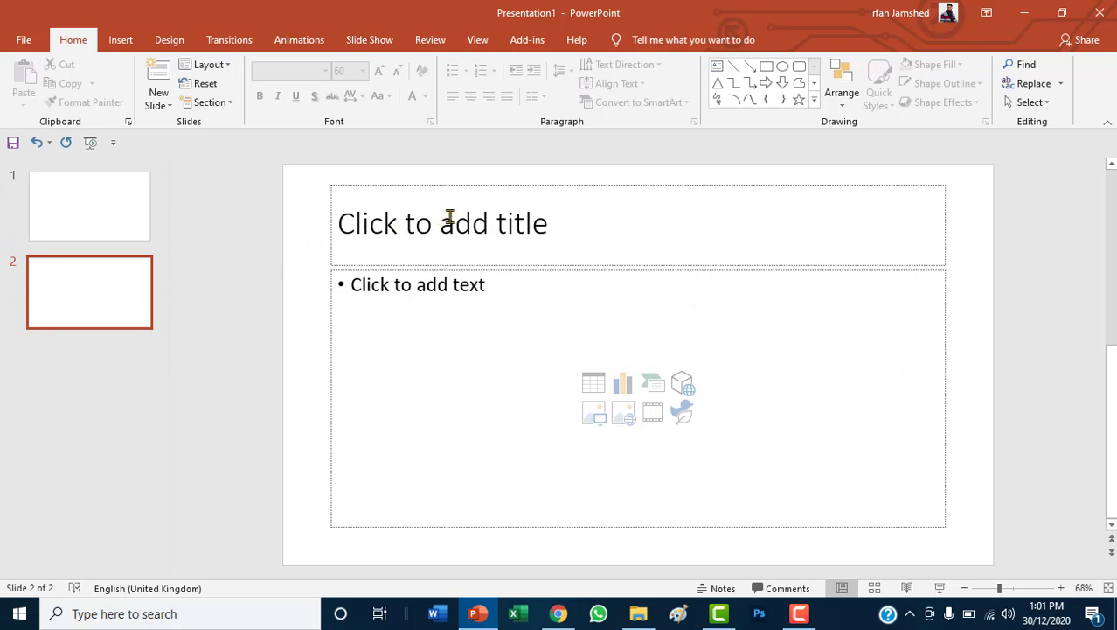
- Enter 'Introduction to PowerPoint' in slide 2's title placeholder, leaving the content box empty
{"action": "left_click", "coordinate": [504, 227]}
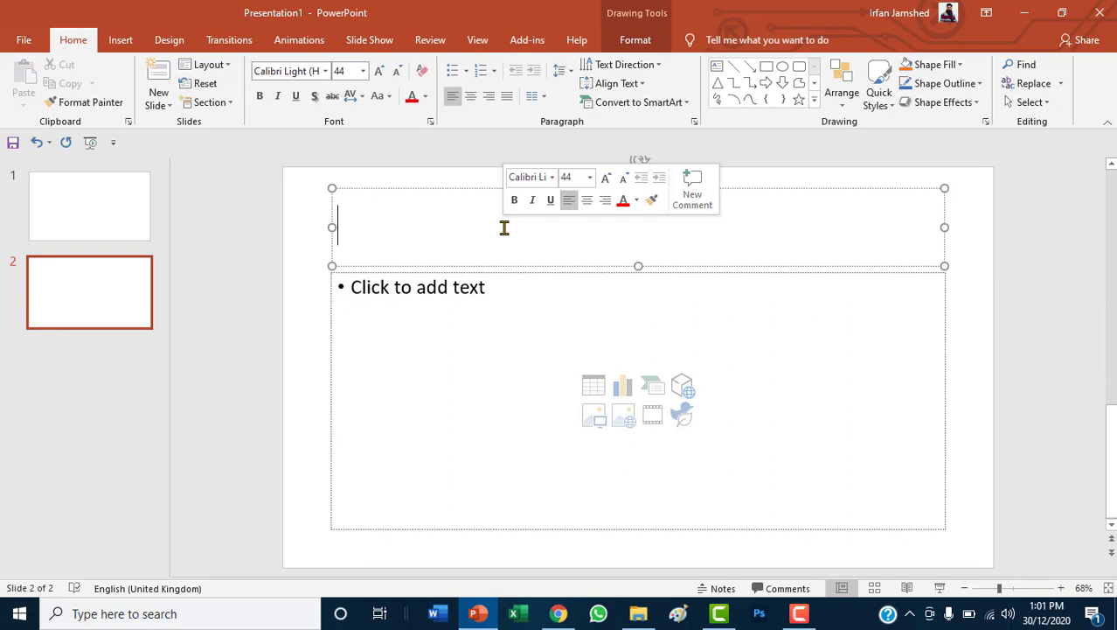
{"action": "type", "text": "Intr"}
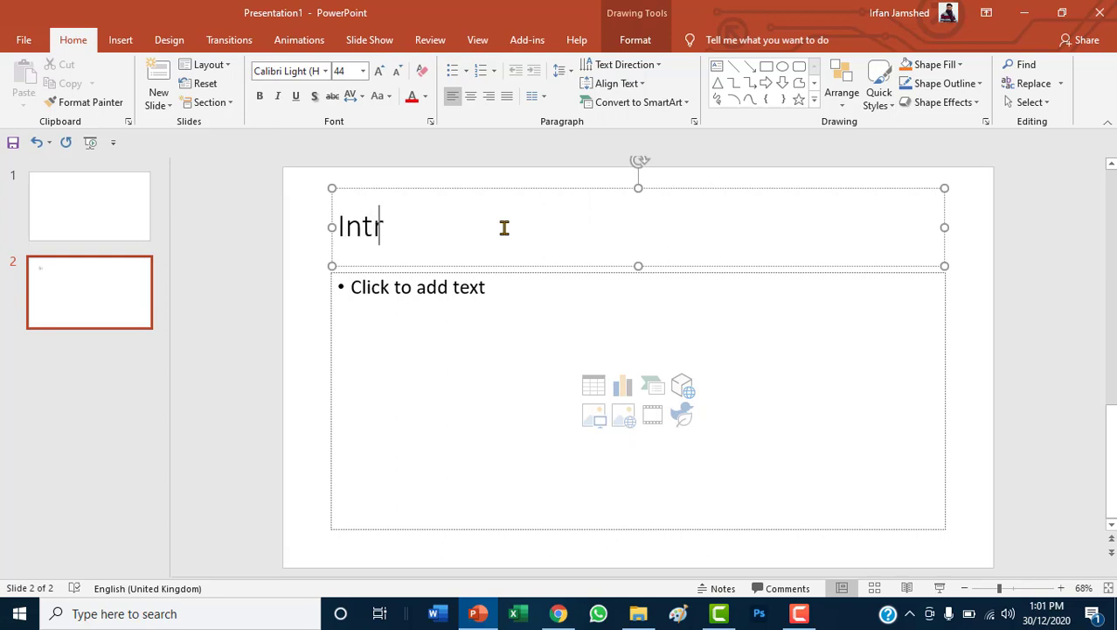
{"action": "type", "text": "oductio"}
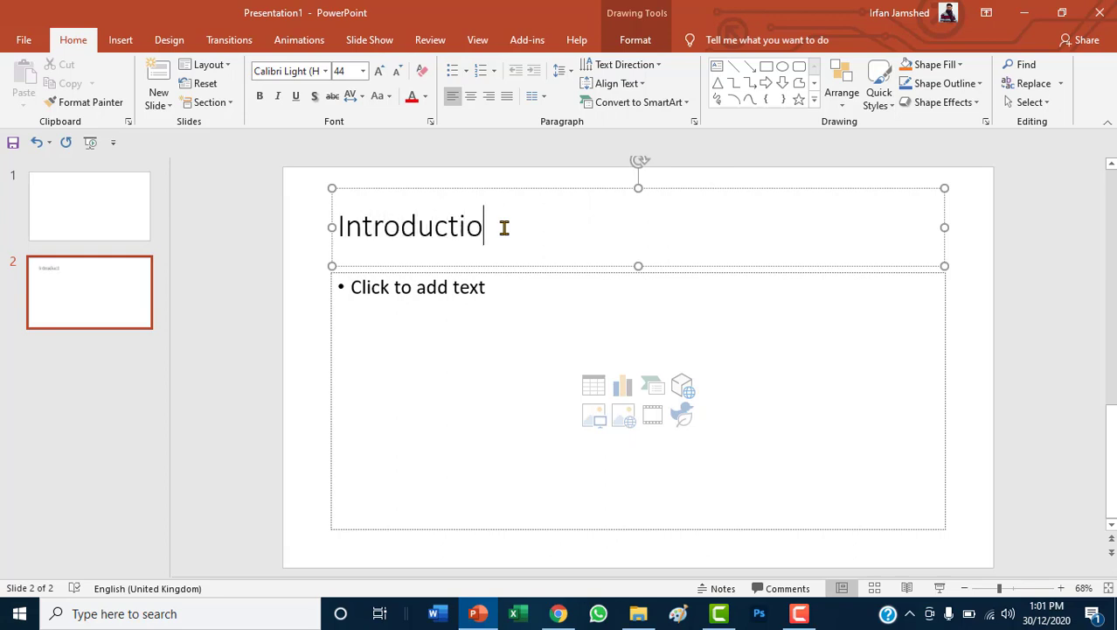
{"action": "type", "text": "n to "}
{"action": "type", "text": "Powe"}
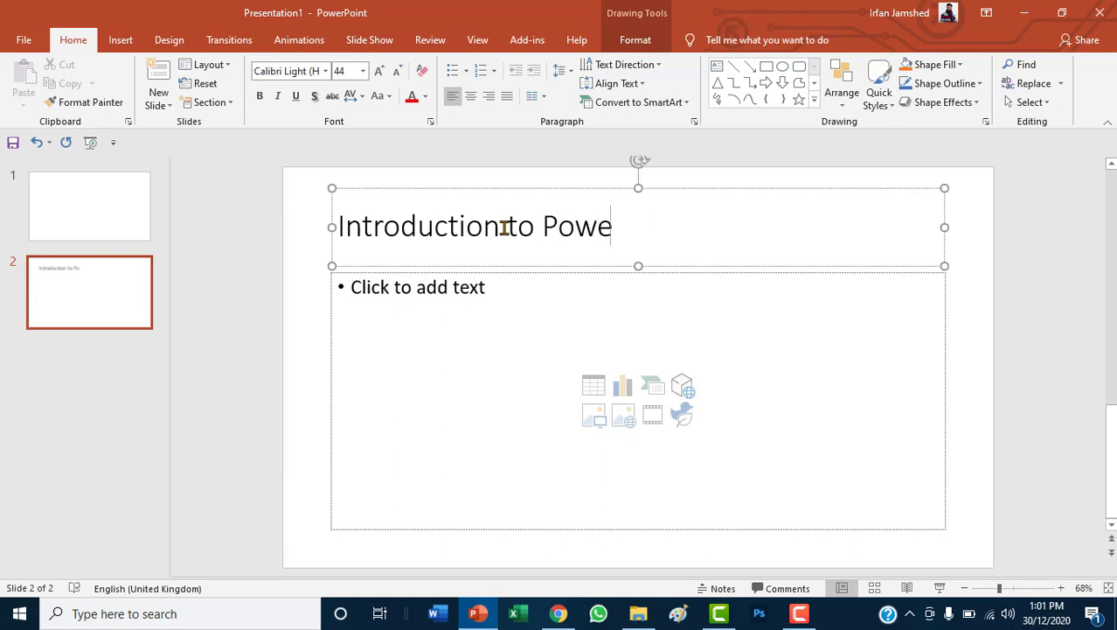
{"action": "type", "text": "rPoint"}
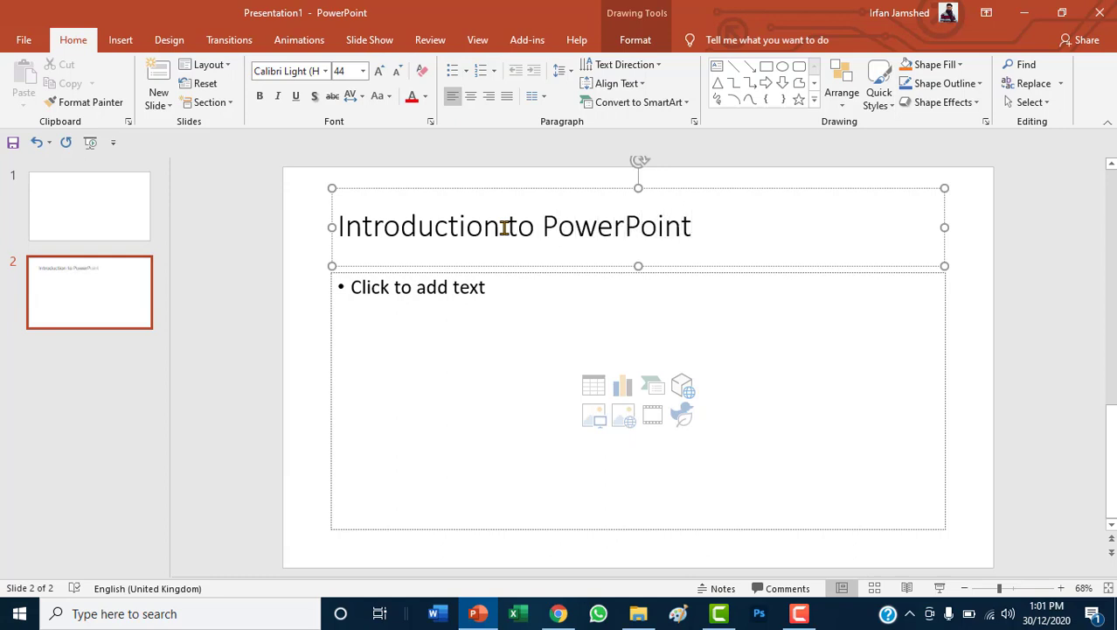
{"action": "left_click", "coordinate": [585, 321]}
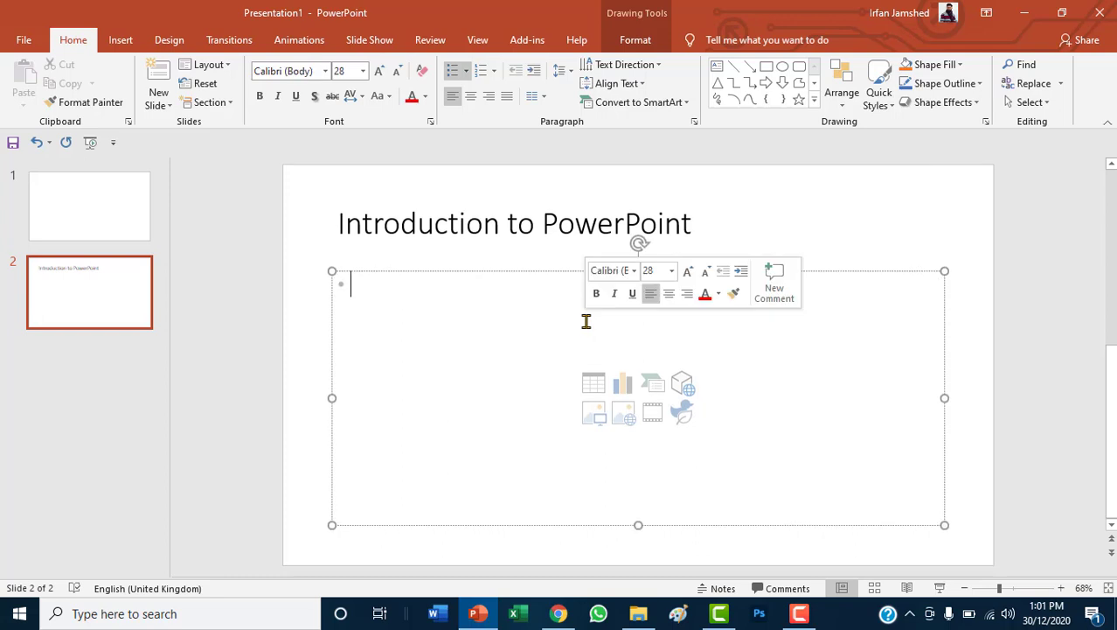
{"action": "left_click", "coordinate": [546, 228]}
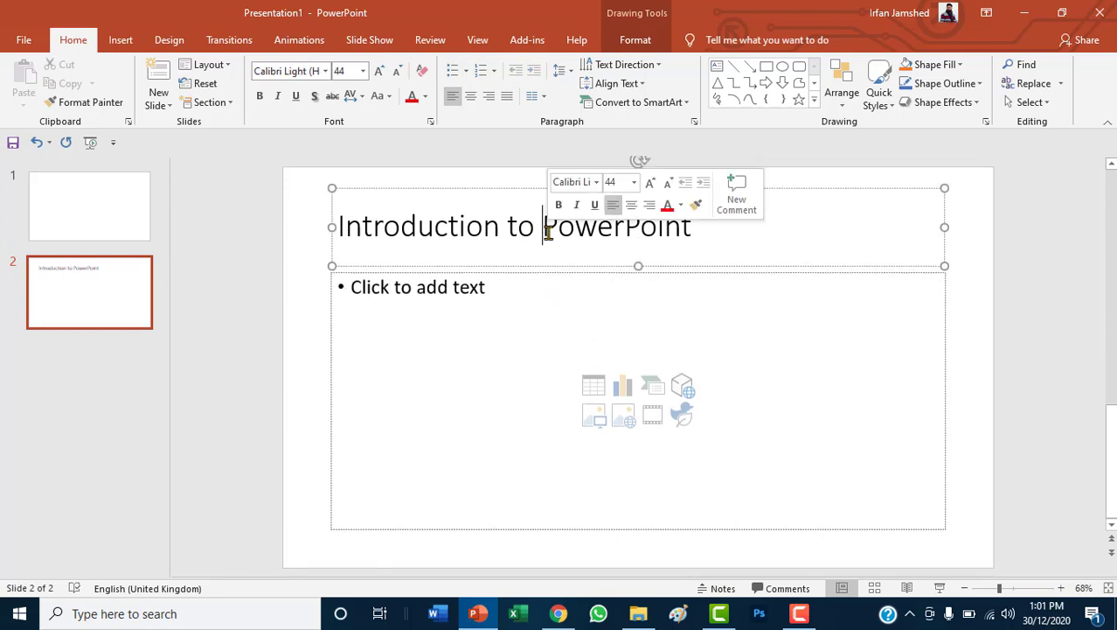
{"action": "left_click", "coordinate": [304, 386]}
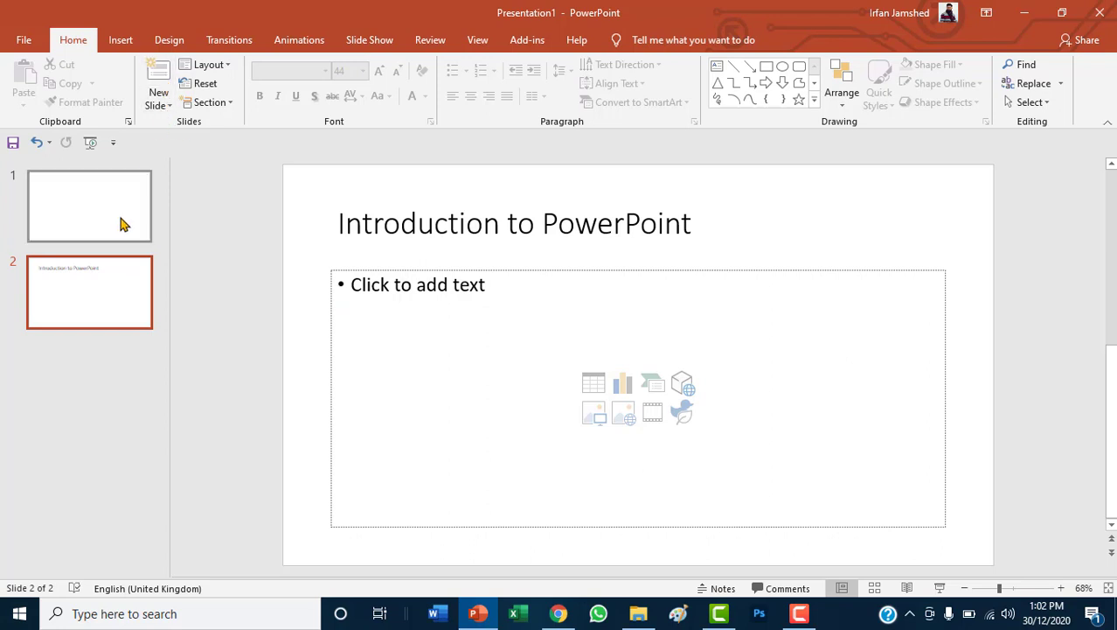
- Copy slide 2's 'Introduction to PowerPoint' title into slide 1's title
{"action": "left_click", "coordinate": [120, 219]}
{"action": "left_click", "coordinate": [167, 106]}
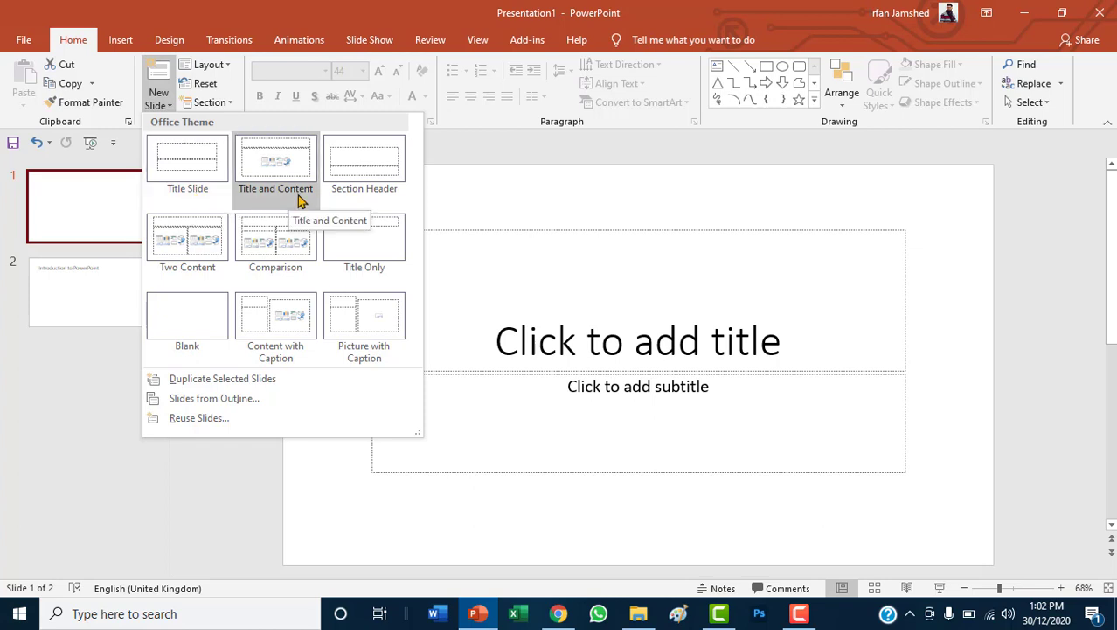
{"action": "left_click", "coordinate": [478, 411]}
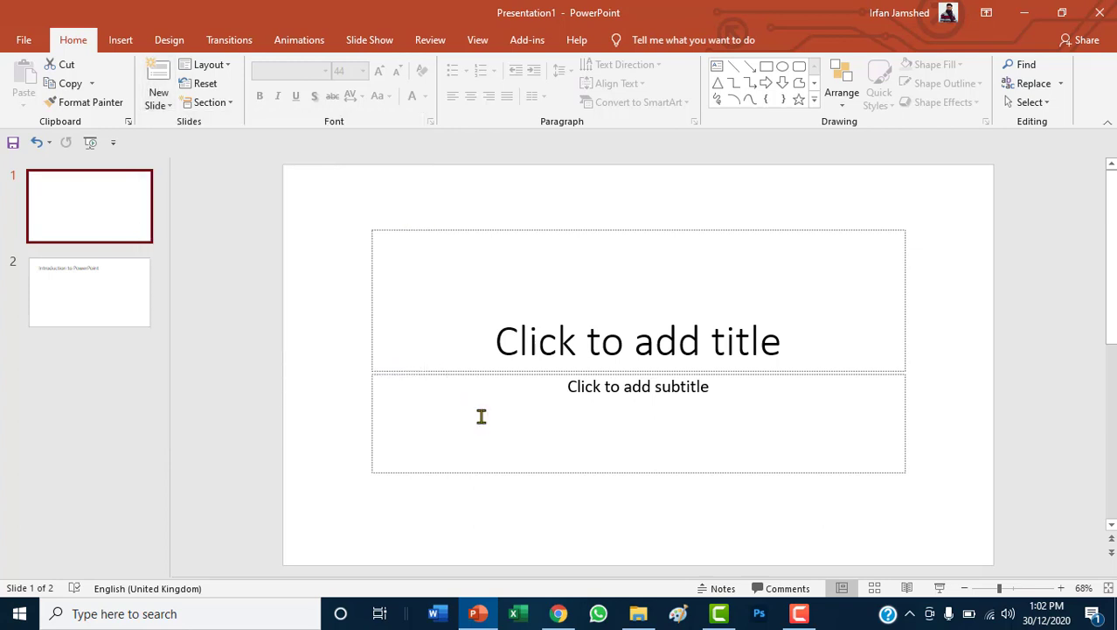
{"action": "left_click", "coordinate": [672, 349]}
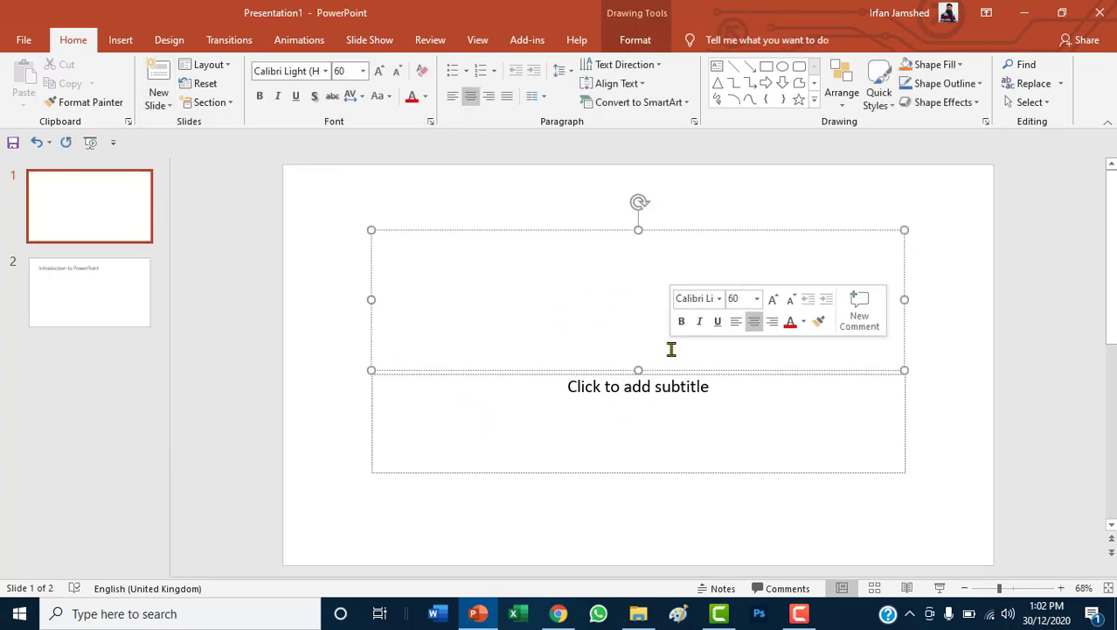
{"action": "left_click", "coordinate": [108, 292]}
{"action": "left_click_drag", "start_coordinate": [346, 230], "coordinate": [686, 224]}
{"action": "key", "text": "ctrl+c"}
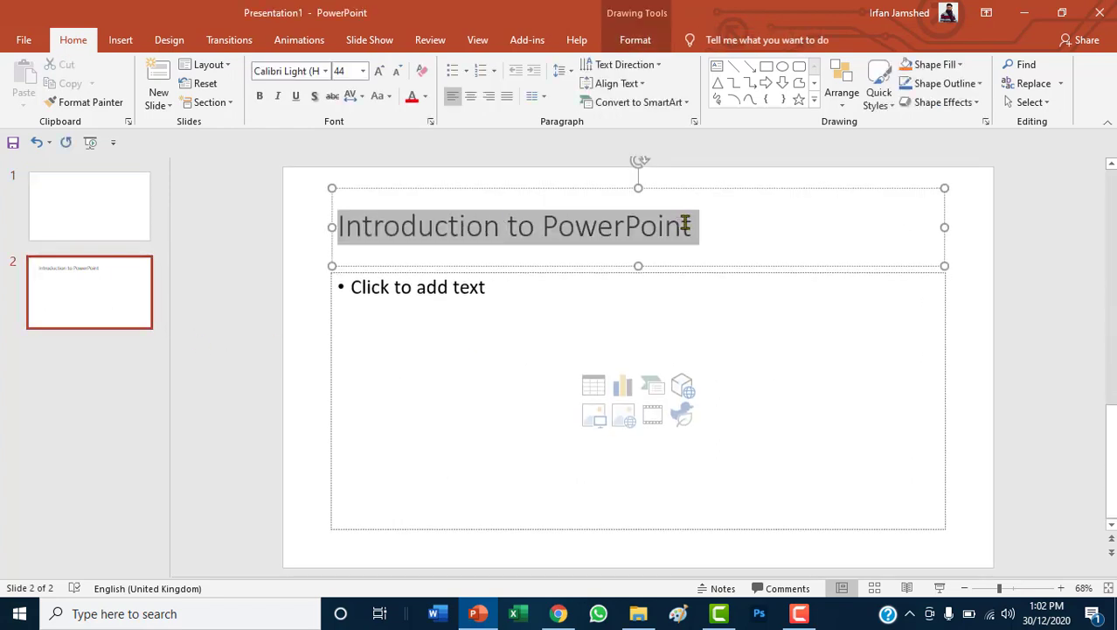
{"action": "left_click", "coordinate": [89, 238]}
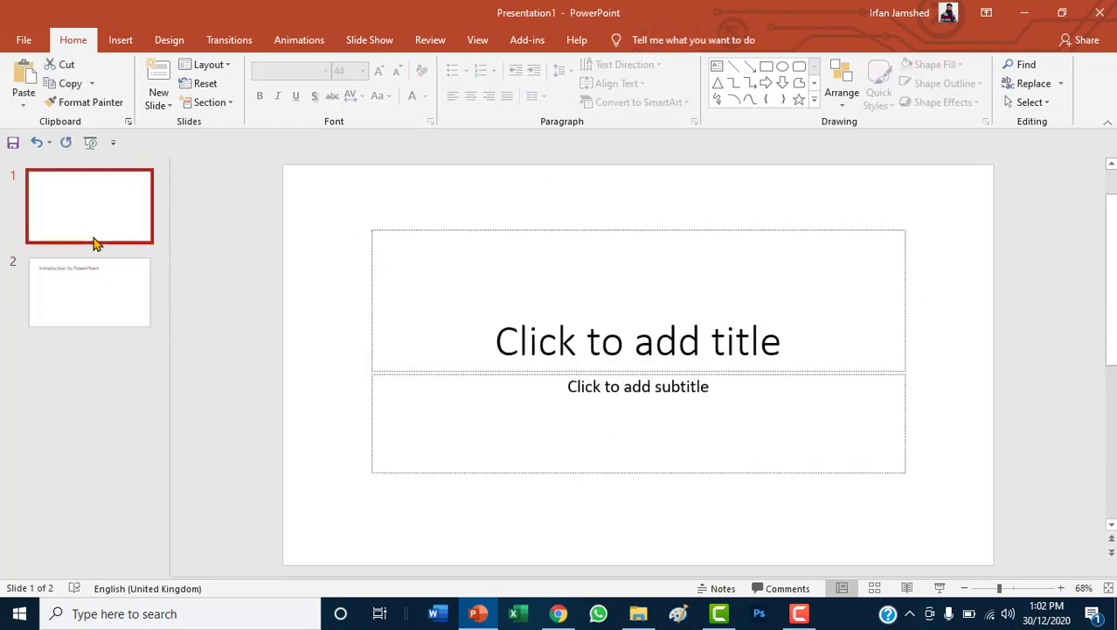
{"action": "left_click", "coordinate": [553, 333]}
{"action": "key", "text": "ctrl+v"}
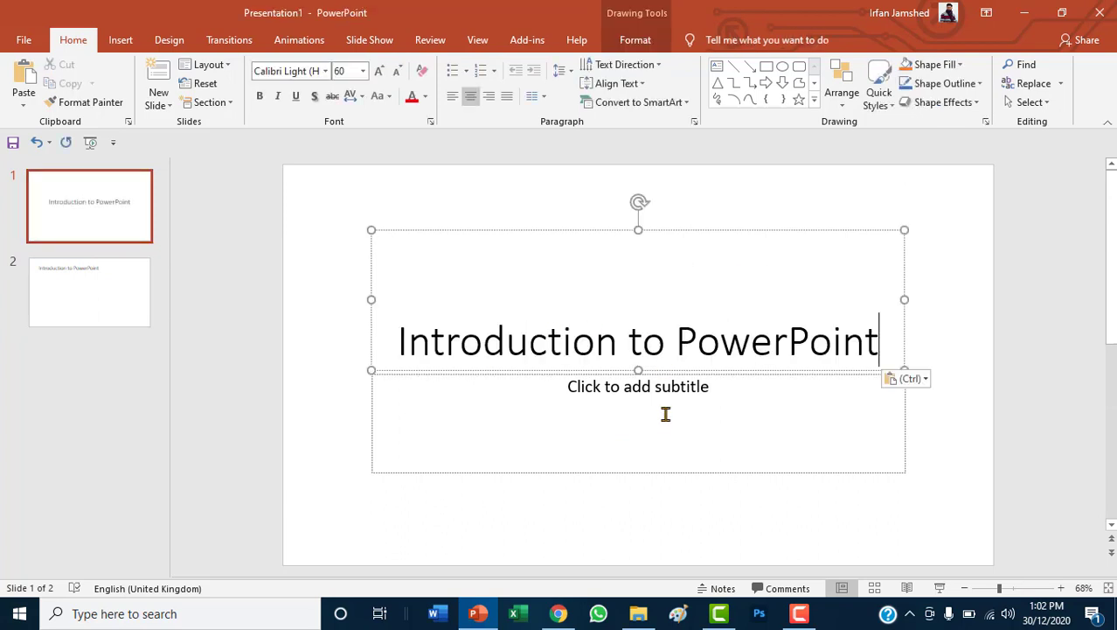
{"action": "left_click", "coordinate": [661, 422]}
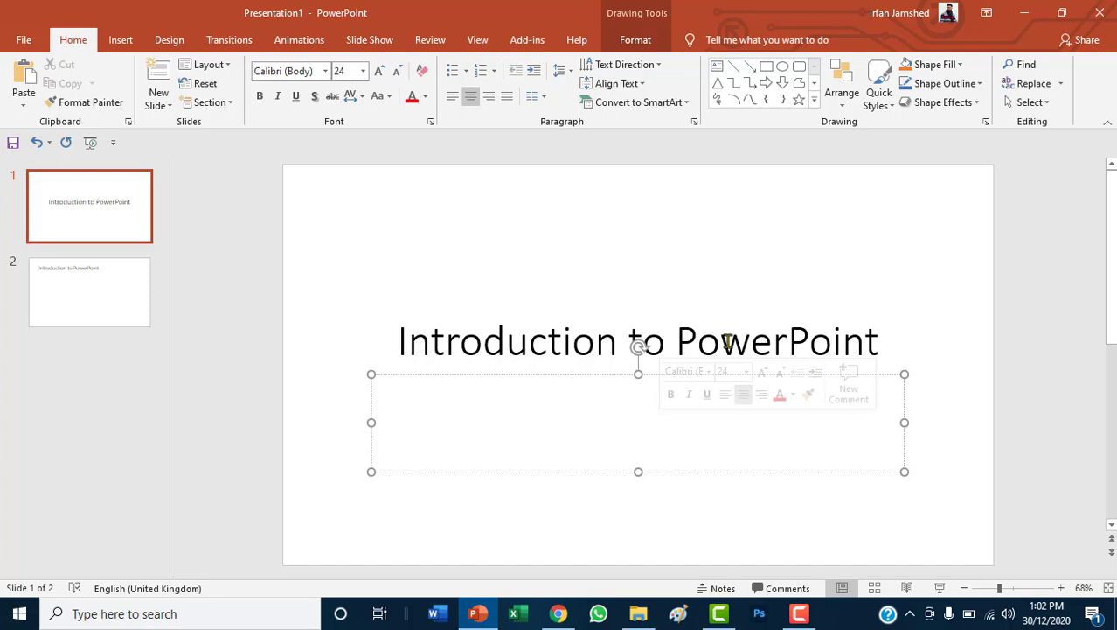
- Replace 'PowerPoint' in slide 1's title with 'Microsoft Office'
{"action": "left_click_drag", "start_coordinate": [678, 341], "coordinate": [880, 352]}
{"action": "key", "text": "ctrl+c"}
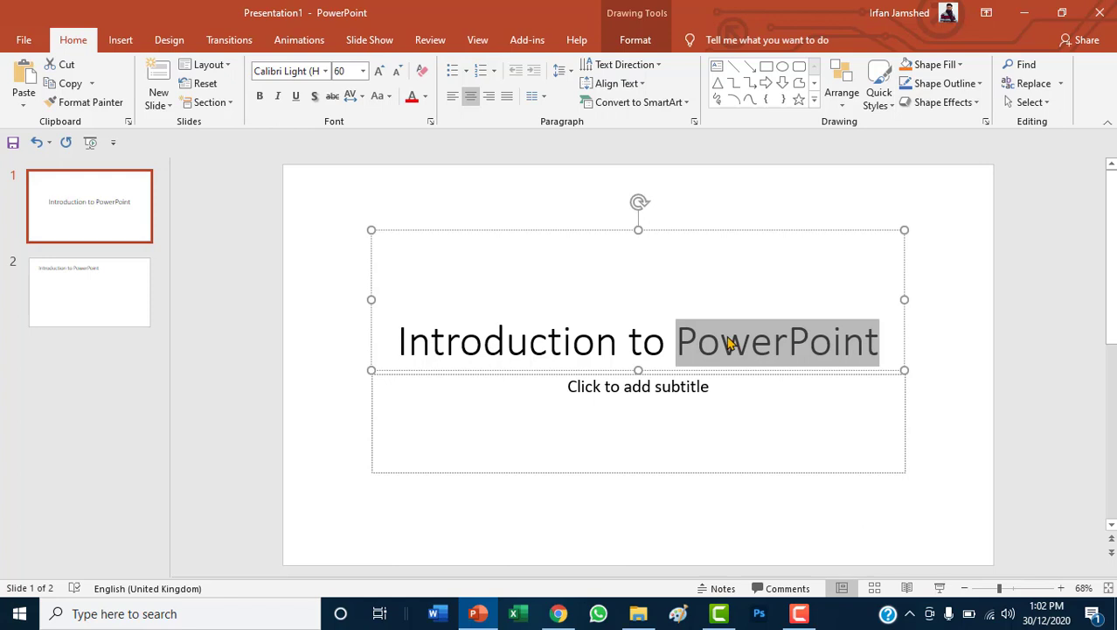
{"action": "type", "text": "M"}
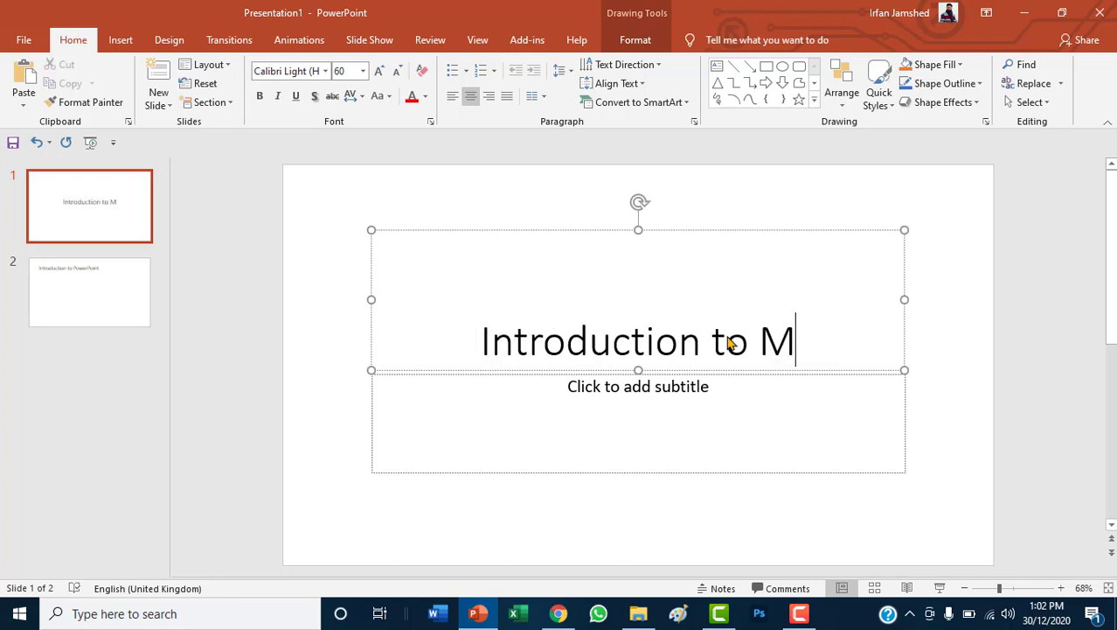
{"action": "type", "text": "ict"}
{"action": "key", "text": "BackSpace"}
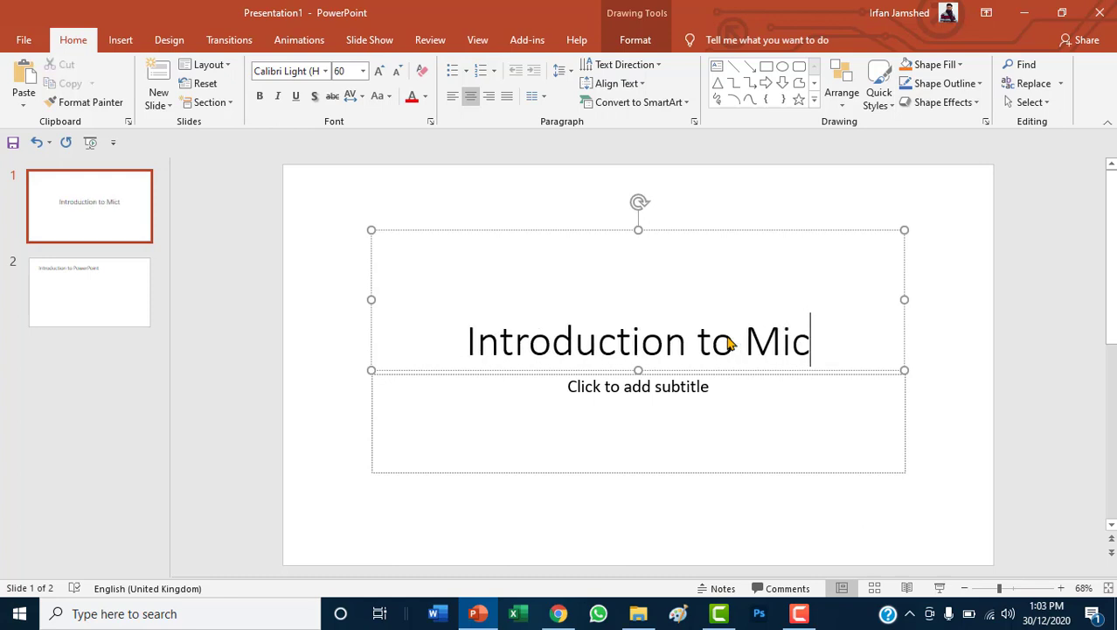
{"action": "type", "text": "rosof"}
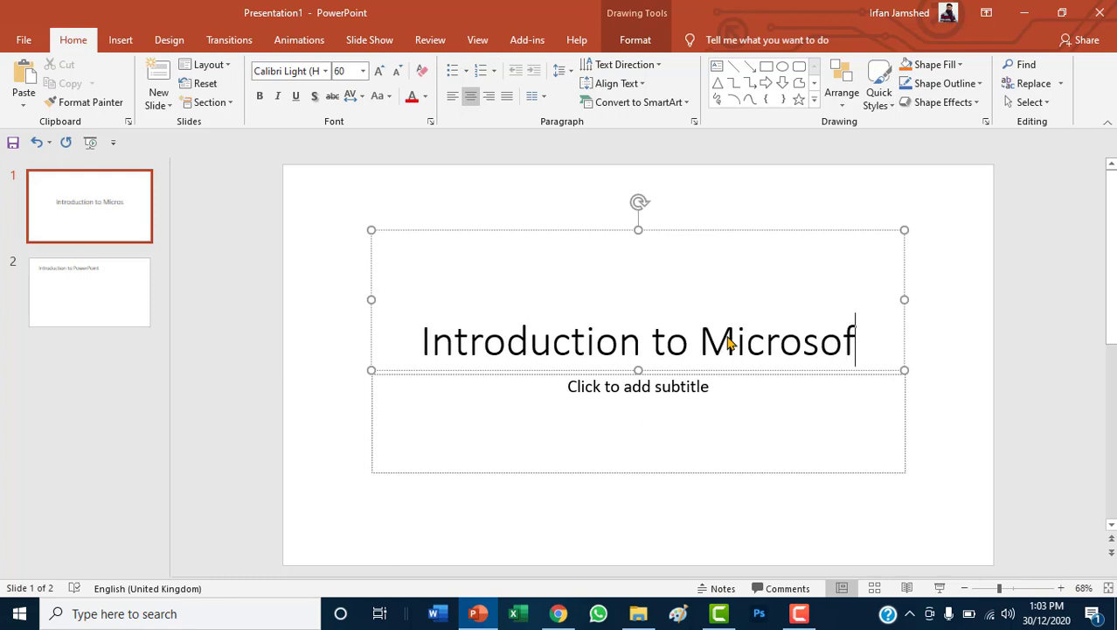
{"action": "type", "text": "t "}
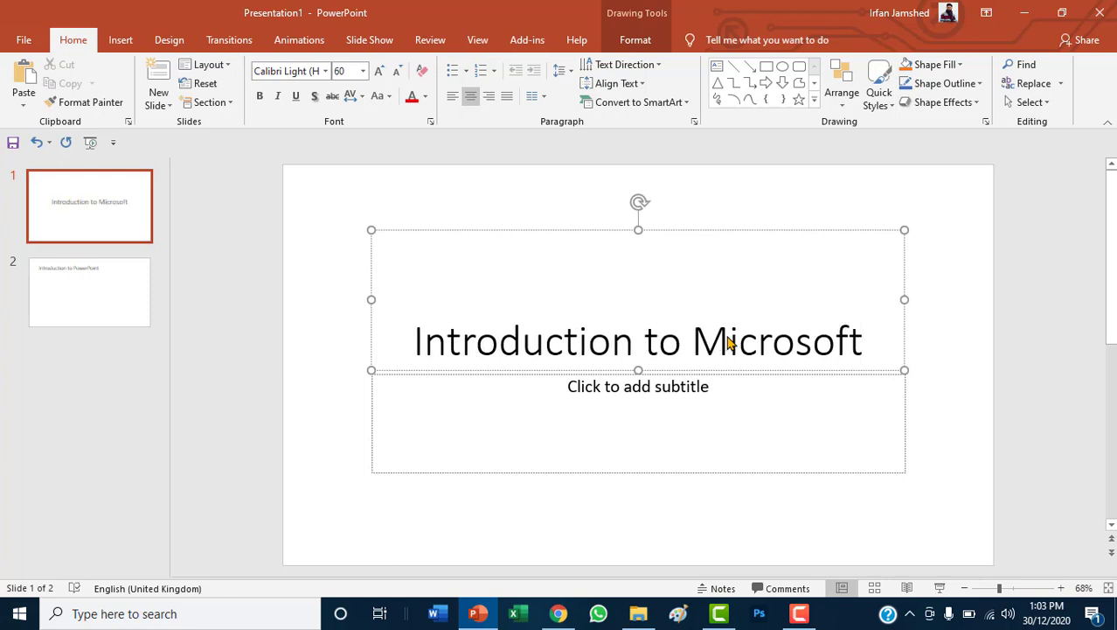
{"action": "type", "text": "Office"}
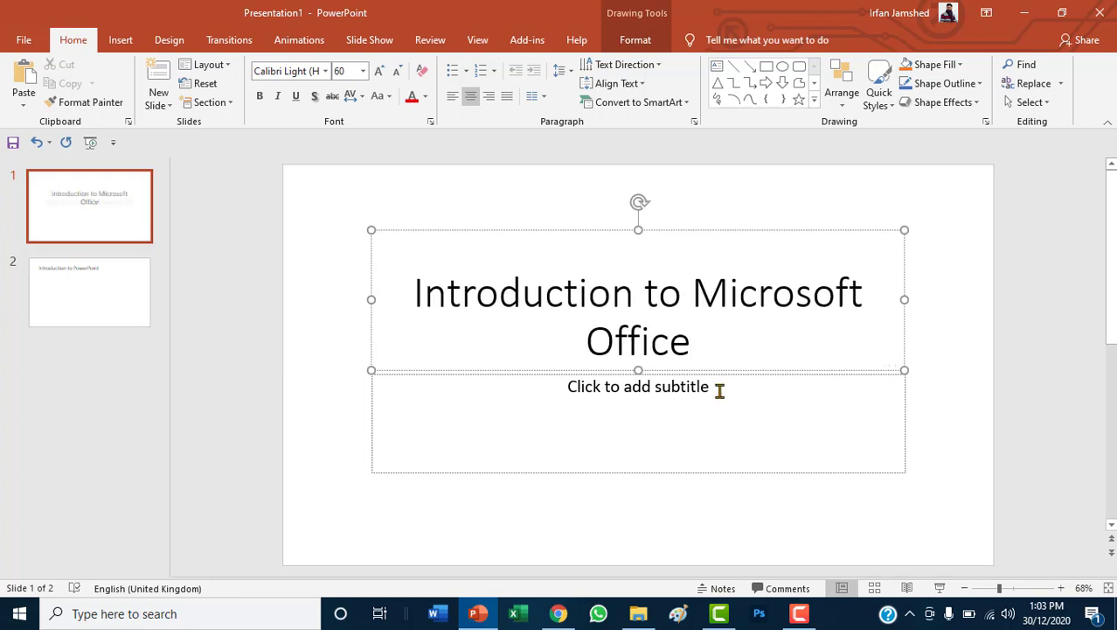
- Paste 'PowerPoint' into slide 1's subtitle placeholder
{"action": "left_click", "coordinate": [725, 411]}
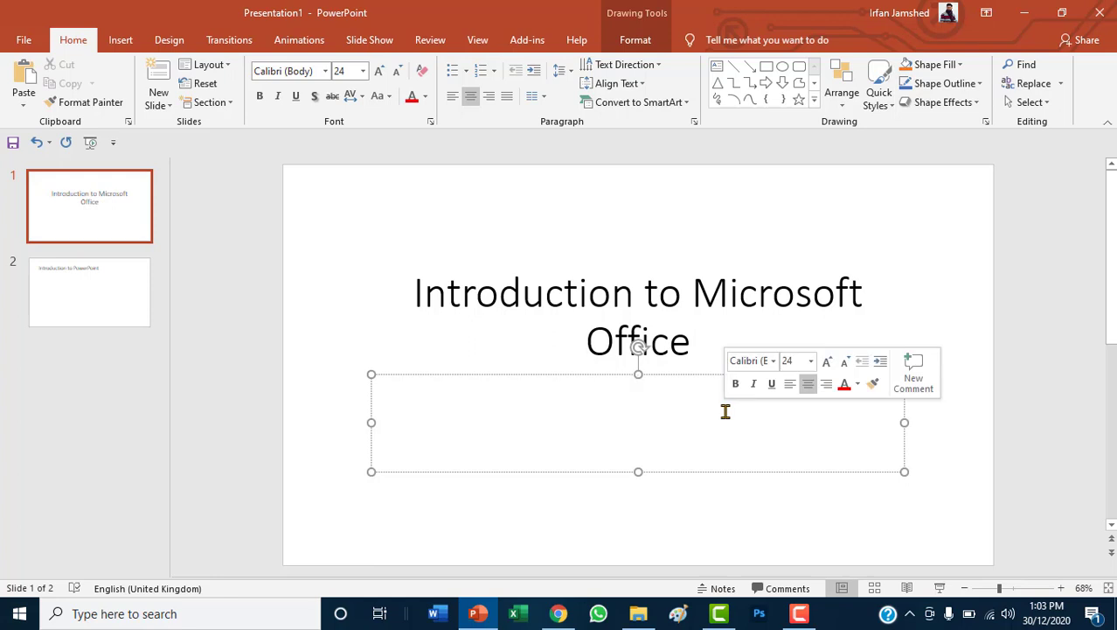
{"action": "key", "text": "ctrl+v"}
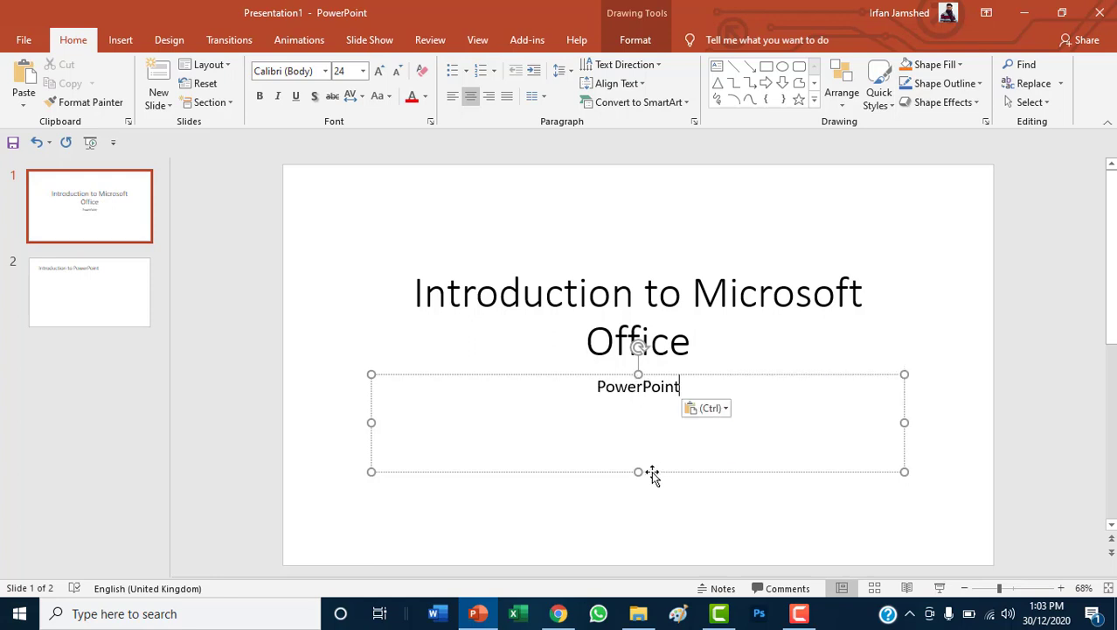
{"action": "left_click", "coordinate": [658, 507]}
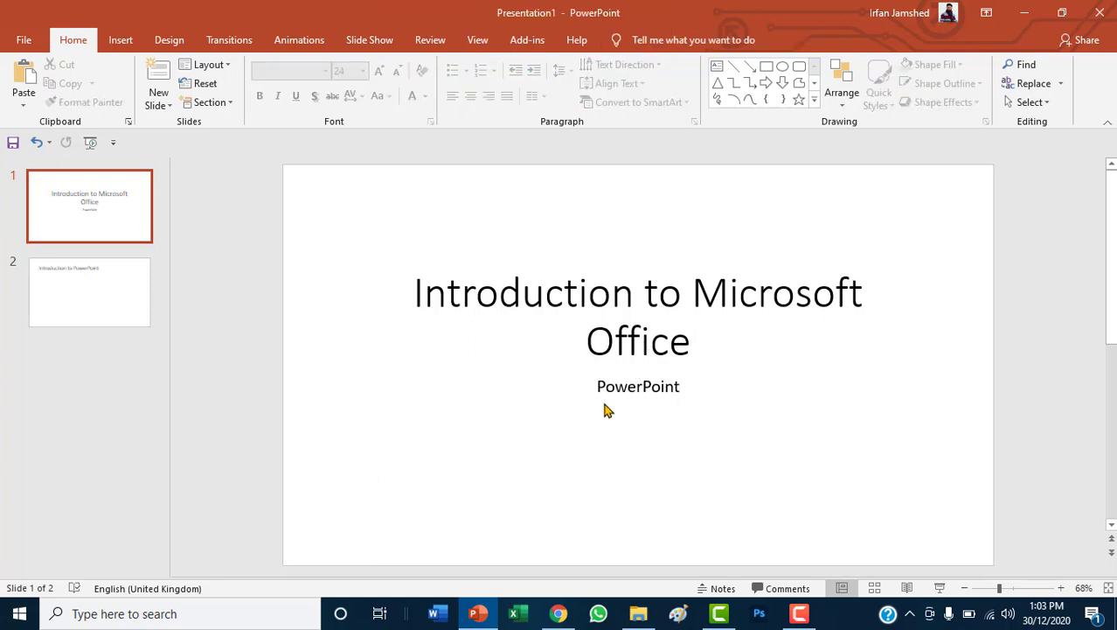
- Delete 'Introduction to' so slide 1's title reads 'Microsoft Office'
{"action": "left_click", "coordinate": [661, 376]}
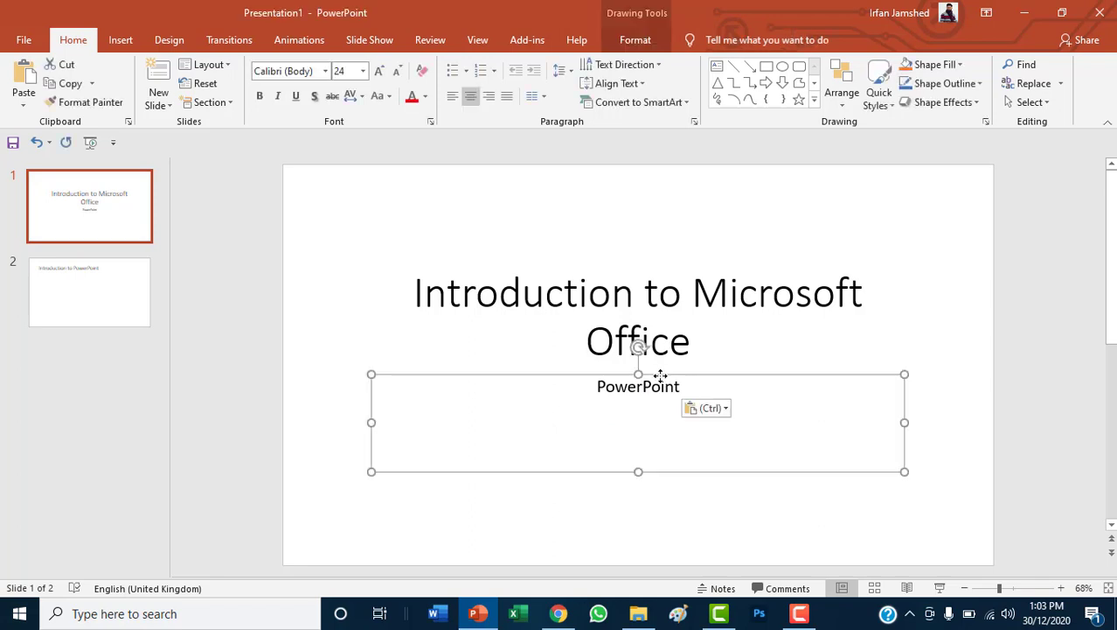
{"action": "left_click", "coordinate": [542, 325]}
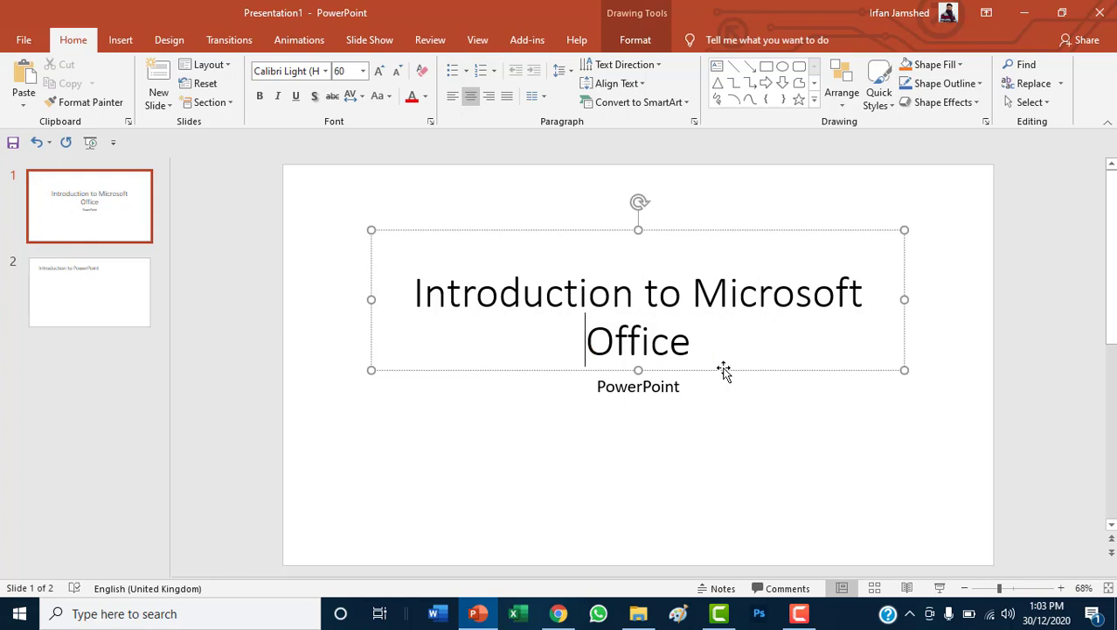
{"action": "left_click", "coordinate": [690, 302]}
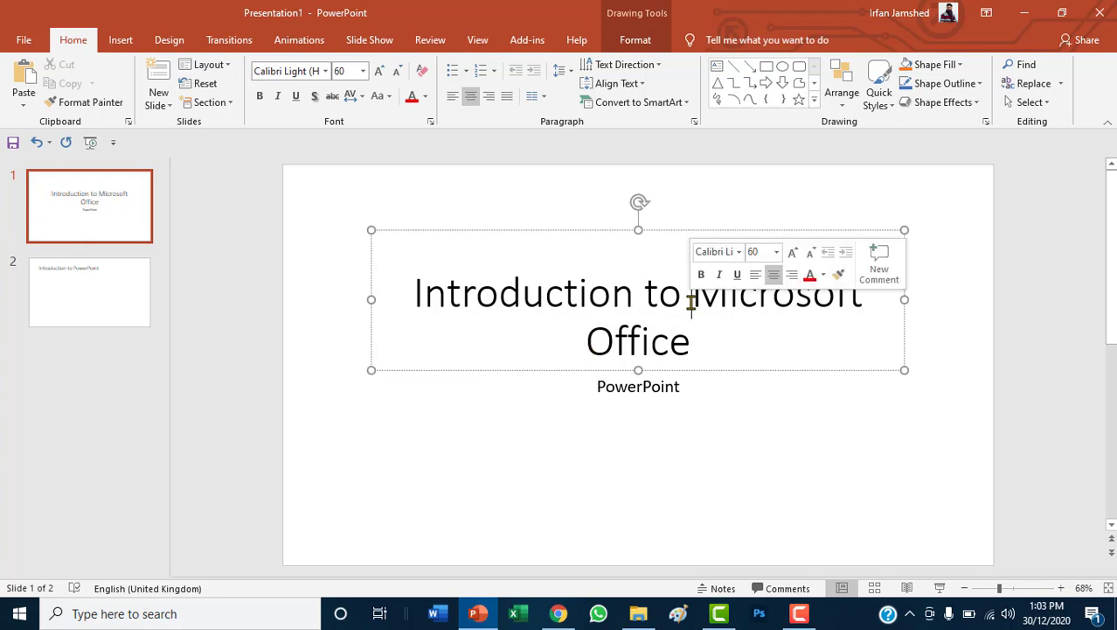
{"action": "key", "text": "BackSpace"}
{"action": "key", "text": "BackSpace"}
{"action": "key", "text": "BackSpace"}
{"action": "key", "text": "BackSpace"}
{"action": "key", "text": "BackSpace"}
{"action": "key", "text": "BackSpace"}
{"action": "key", "text": "BackSpace"}
{"action": "key", "text": "BackSpace"}
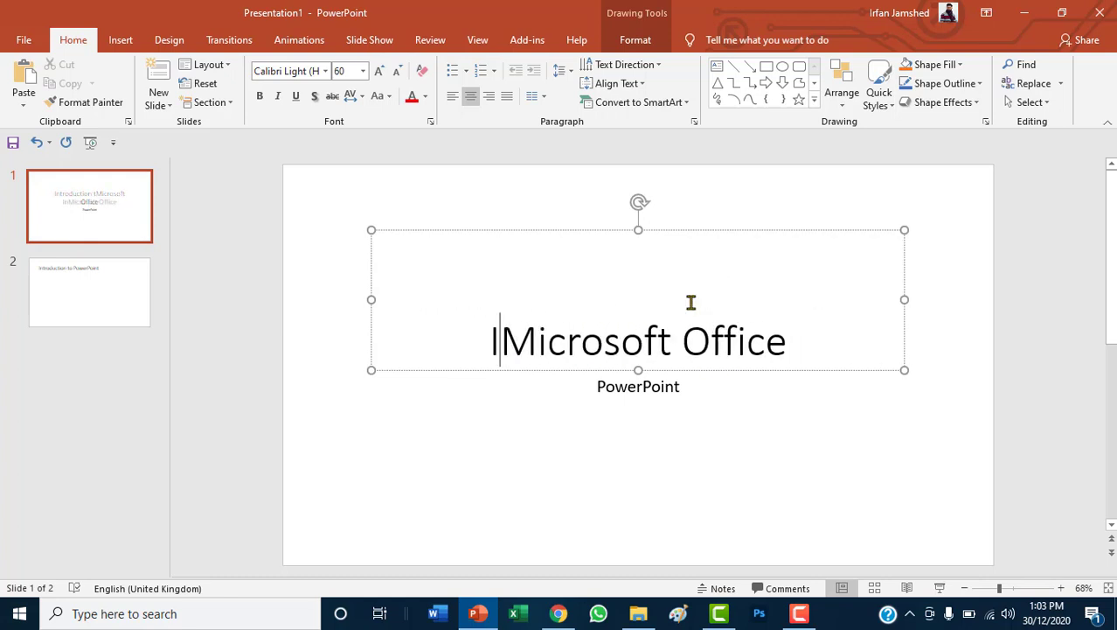
{"action": "key", "text": "BackSpace"}
{"action": "key", "text": "Delete"}
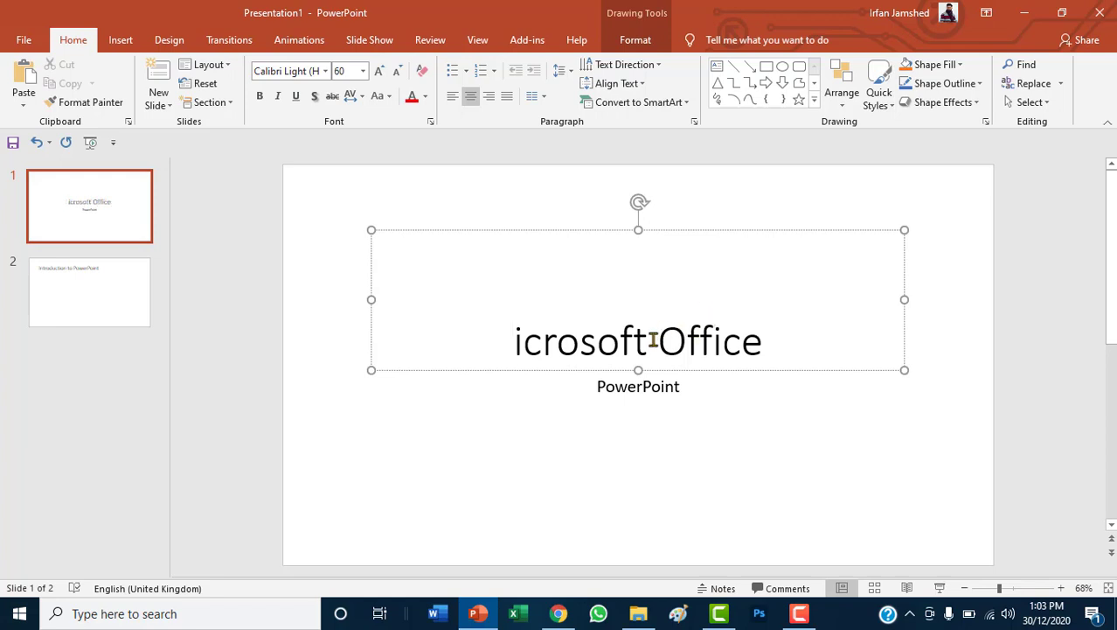
{"action": "type", "text": "M"}
{"action": "left_click", "coordinate": [651, 498]}
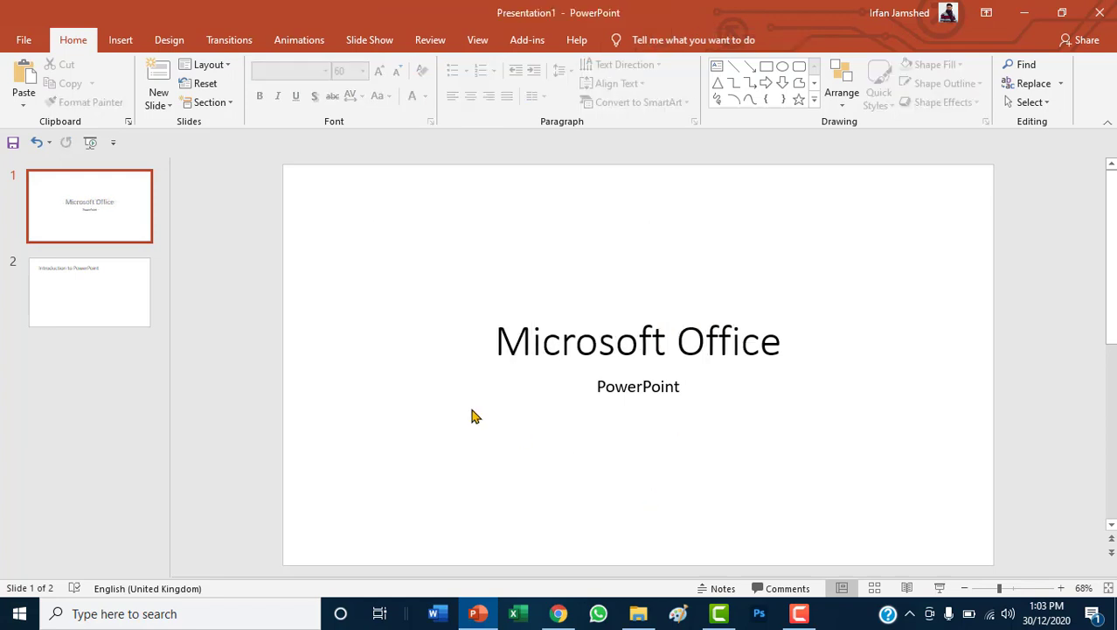
- Add a Two Content slide and a Comparison slide after slide 2
{"action": "left_click", "coordinate": [140, 306]}
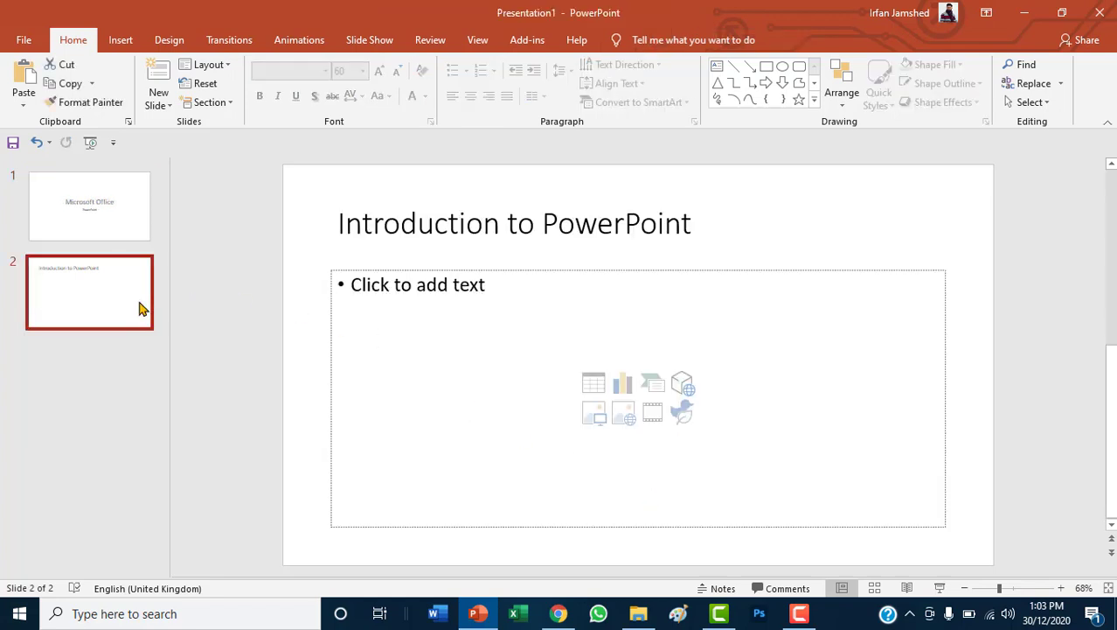
{"action": "left_click", "coordinate": [442, 304]}
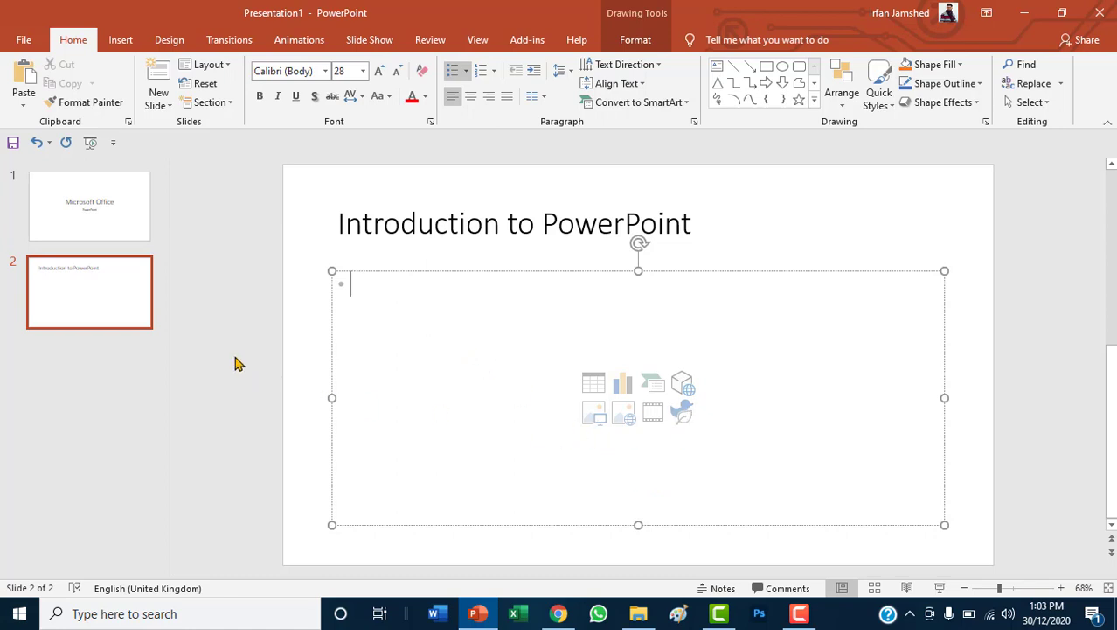
{"action": "left_click", "coordinate": [161, 103]}
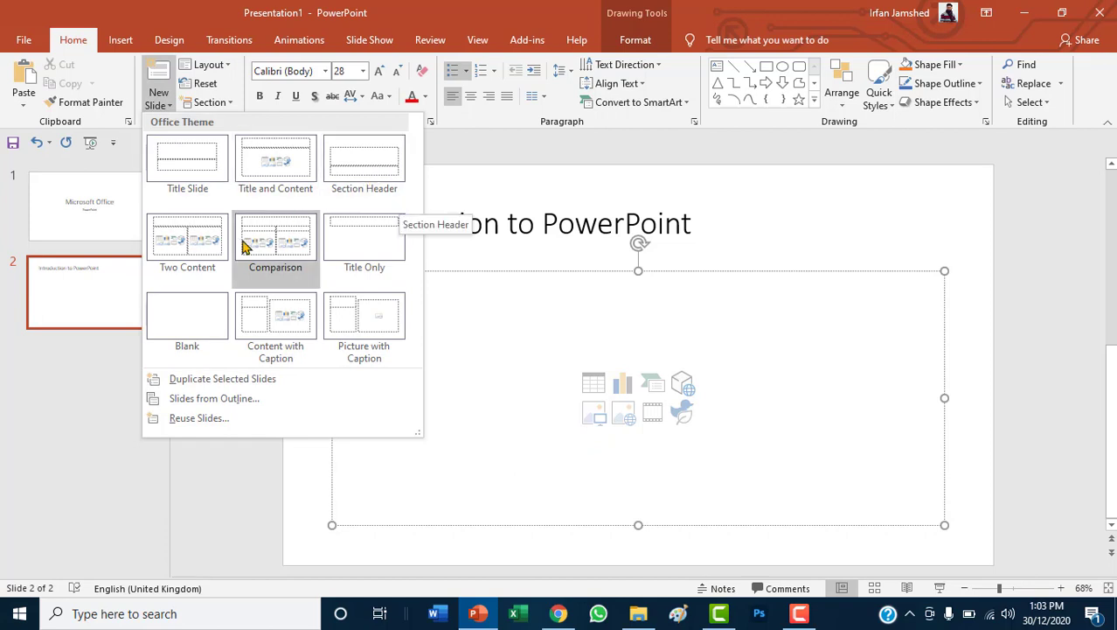
{"action": "left_click", "coordinate": [190, 254]}
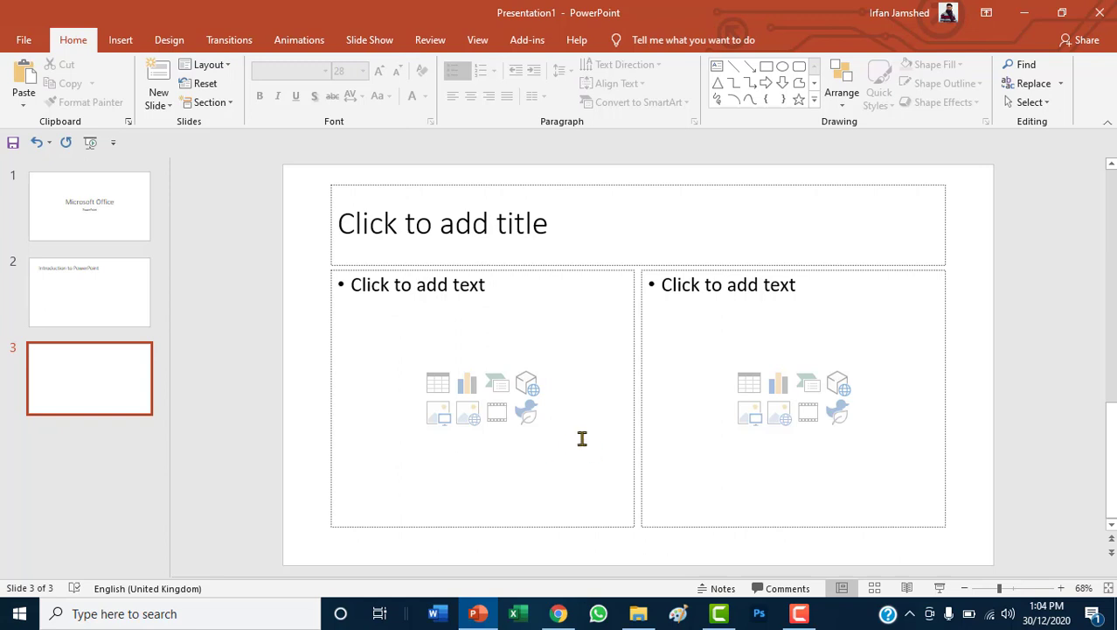
{"action": "left_click", "coordinate": [160, 109]}
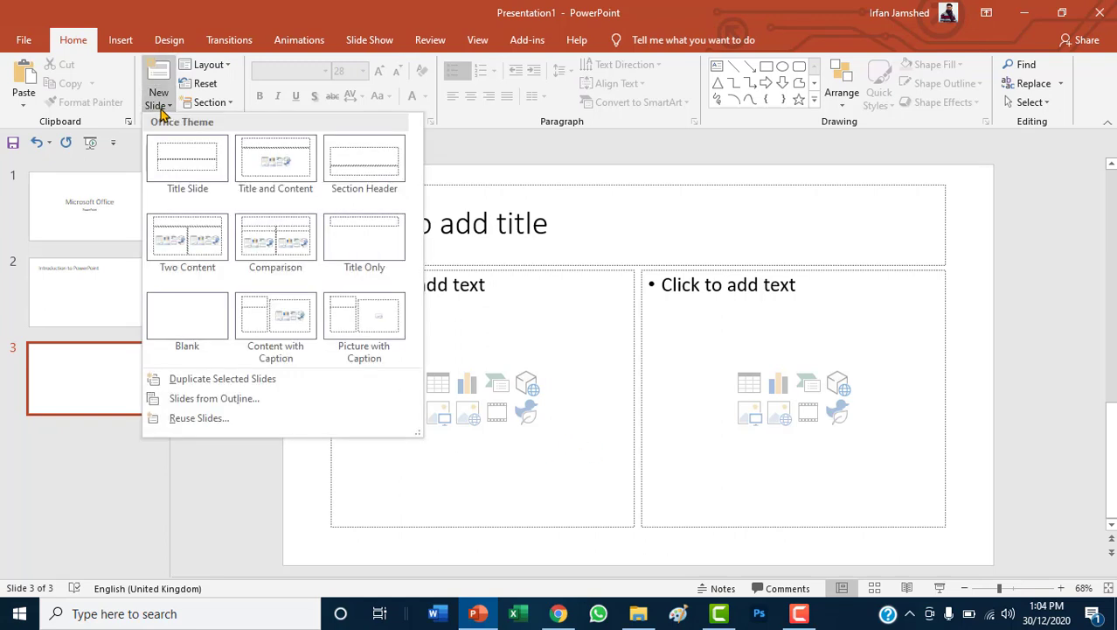
{"action": "left_click", "coordinate": [306, 247]}
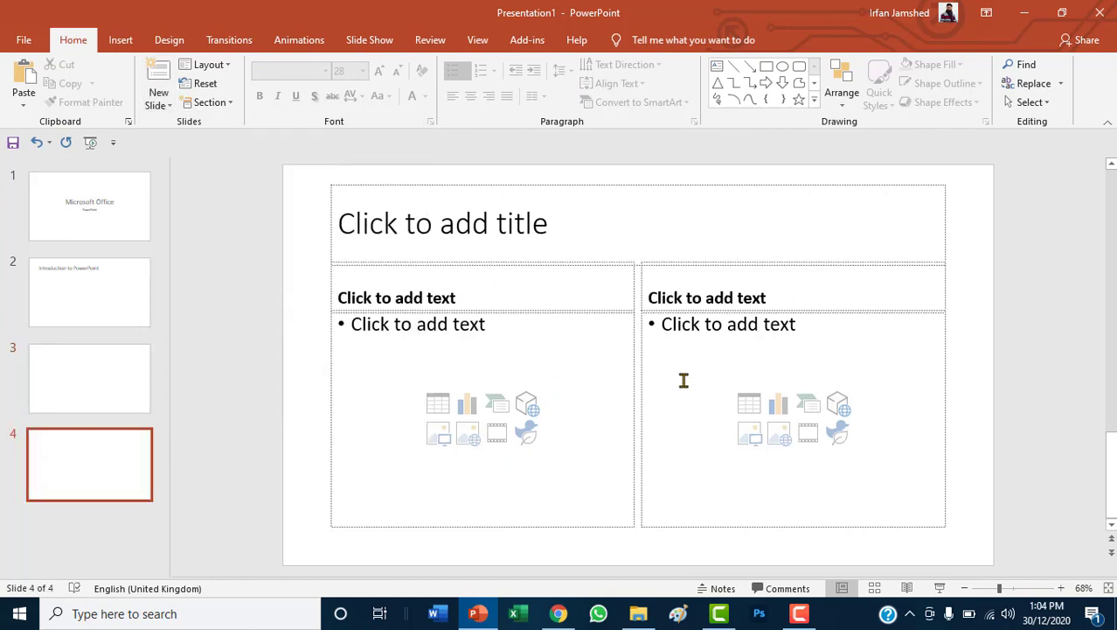
- Add Title Only, Blank and Content with Caption slides, then return to slide 1
{"action": "left_click", "coordinate": [162, 98]}
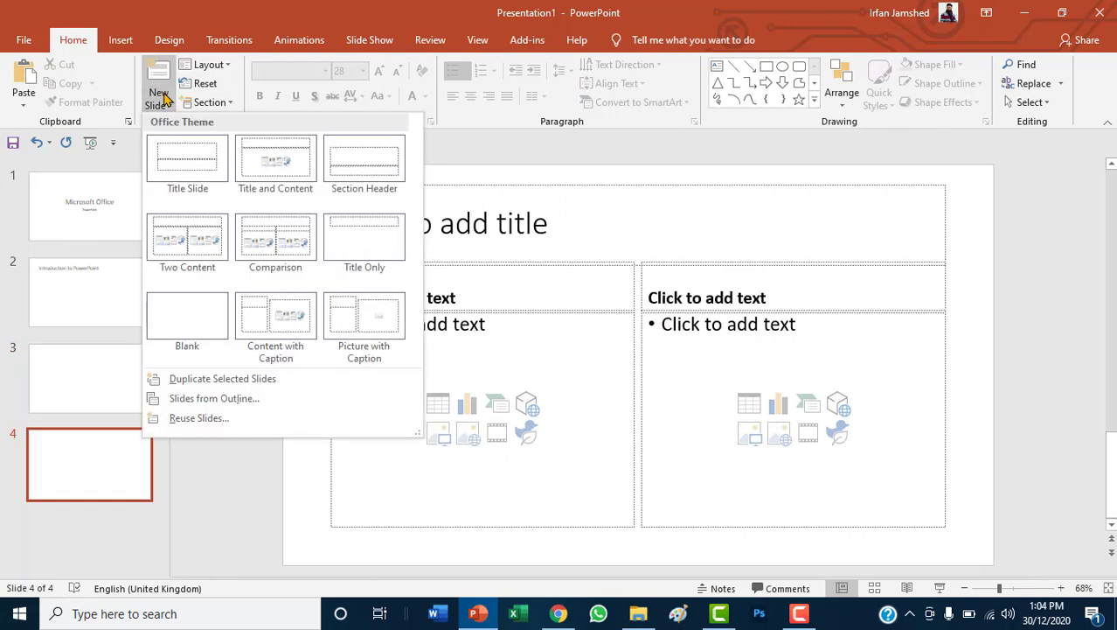
{"action": "left_click", "coordinate": [348, 225]}
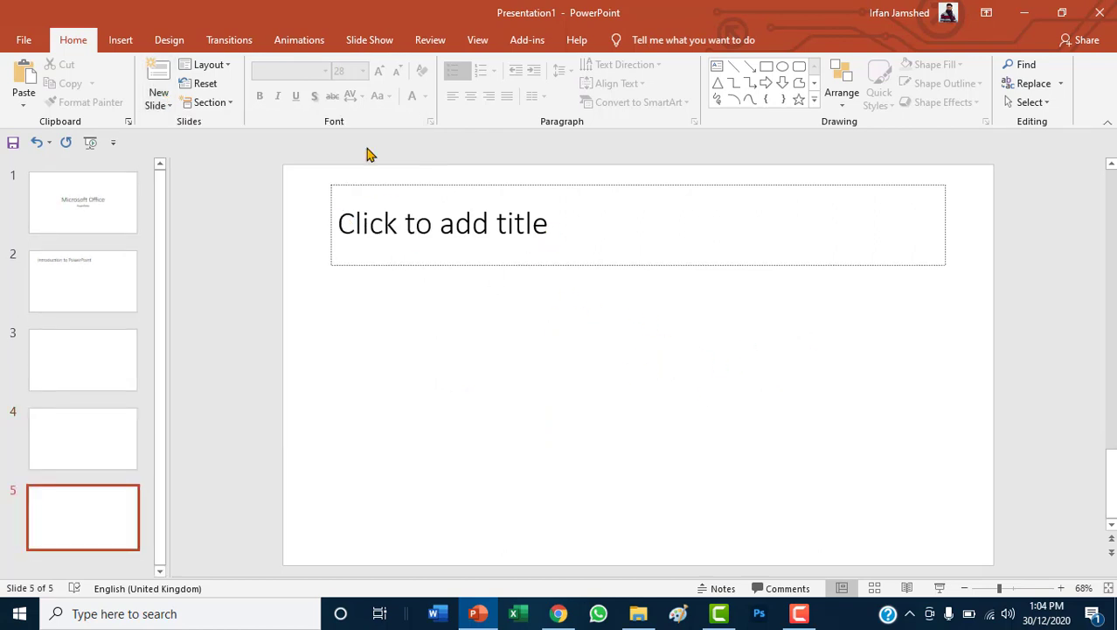
{"action": "left_click", "coordinate": [160, 107]}
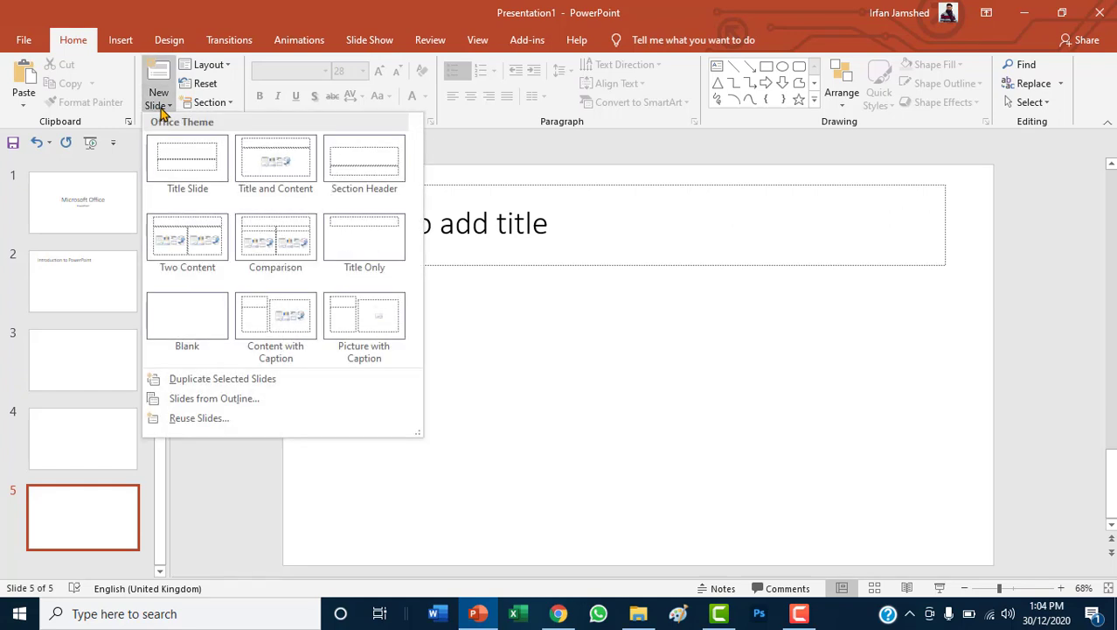
{"action": "left_click", "coordinate": [194, 333]}
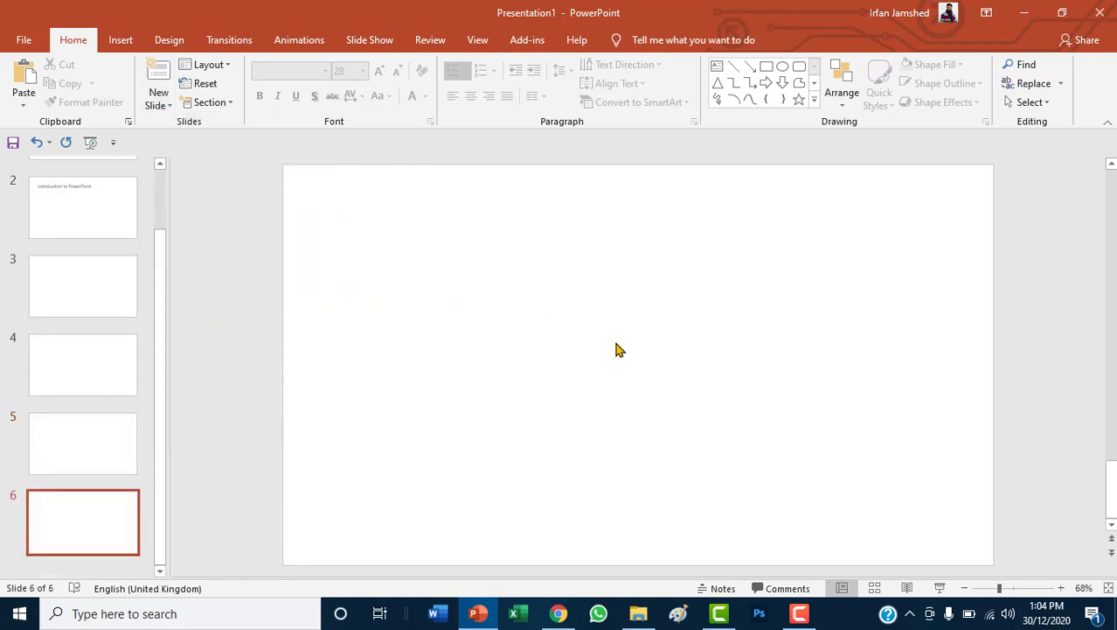
{"action": "left_click", "coordinate": [166, 102]}
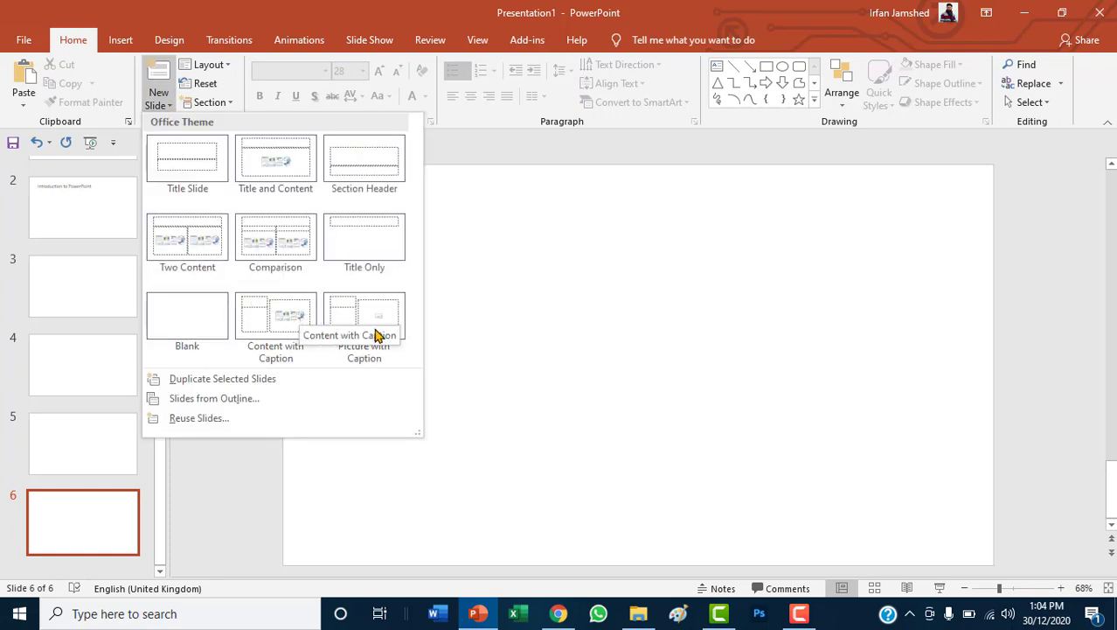
{"action": "left_click", "coordinate": [291, 321]}
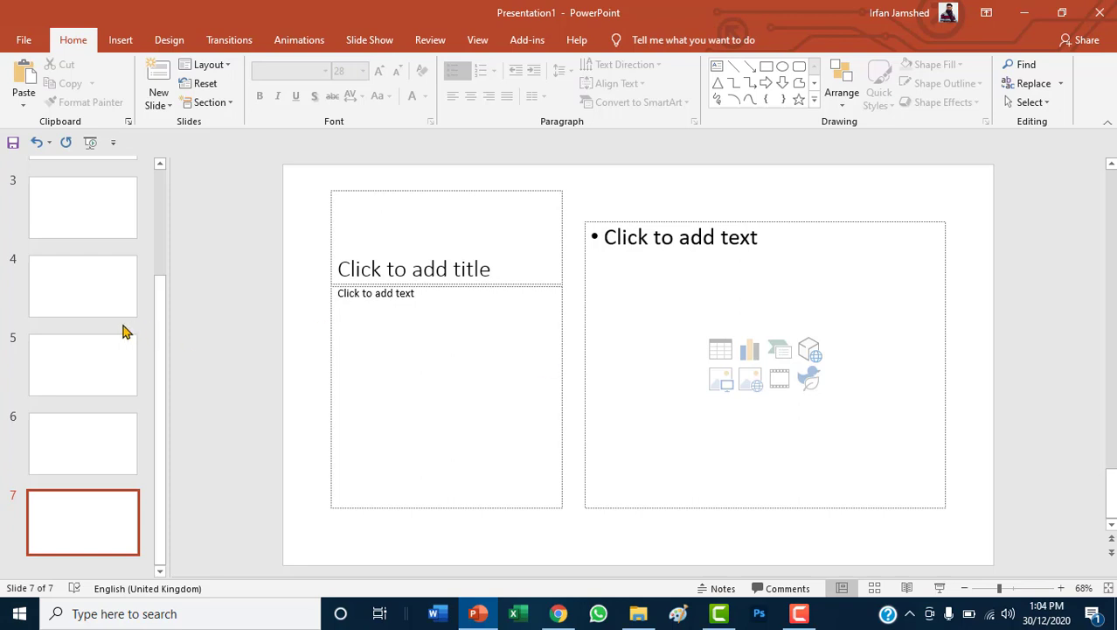
{"action": "scroll", "coordinate": [123, 331], "scroll_direction": "up", "scroll_amount": 3}
{"action": "left_click", "coordinate": [106, 222]}
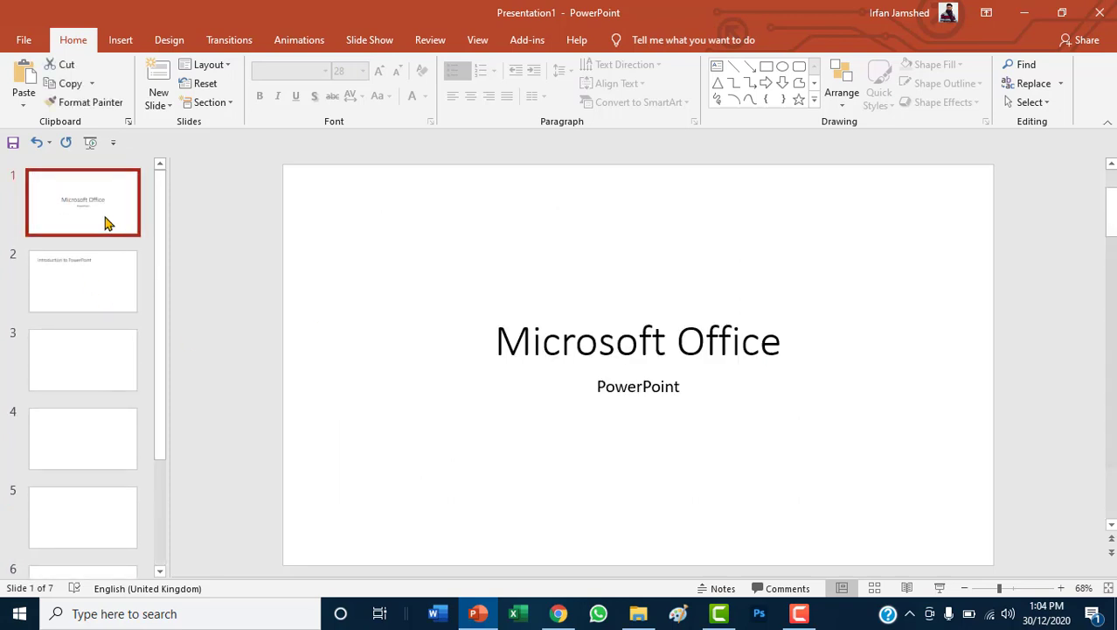
- Shrink the 'Microsoft Office' title box toward the top of slide 1 and select its text
{"action": "left_click", "coordinate": [542, 332]}
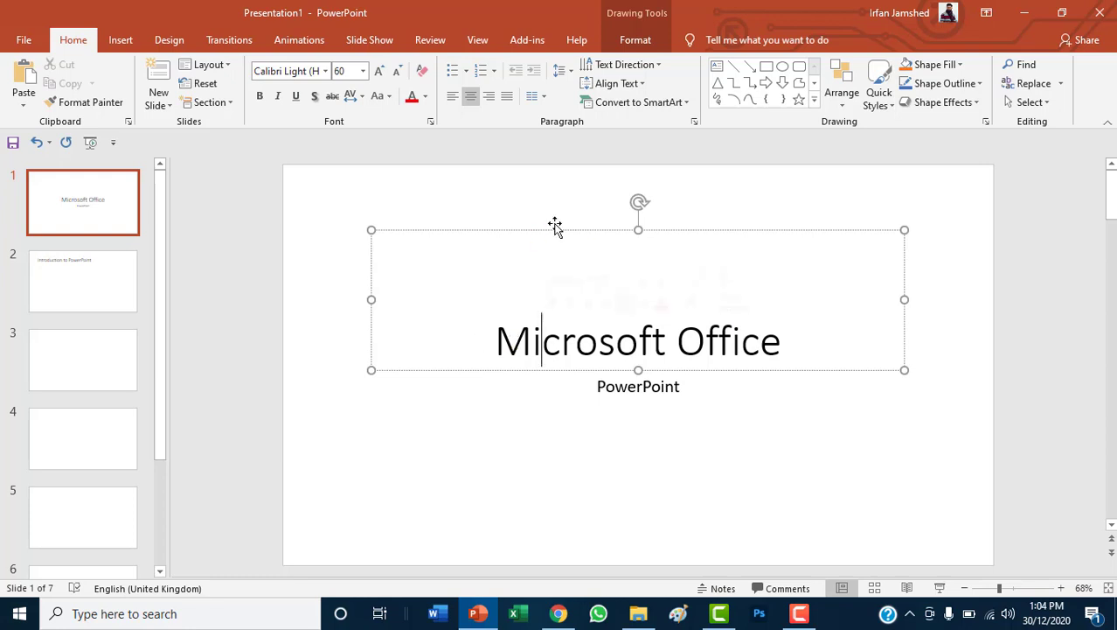
{"action": "mouse_move", "coordinate": [638, 233]}
{"action": "left_mouse_down"}
{"action": "mouse_move", "coordinate": [639, 310]}
{"action": "mouse_move", "coordinate": [843, 225]}
{"action": "mouse_move", "coordinate": [608, 210]}
{"action": "left_mouse_up"}
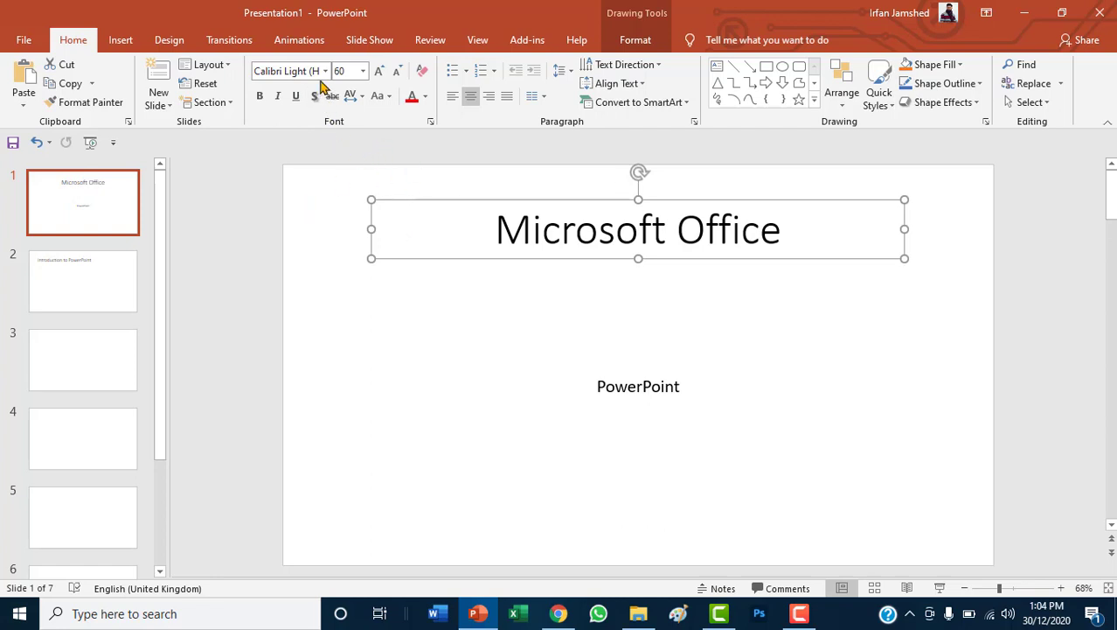
{"action": "left_click_drag", "start_coordinate": [495, 229], "coordinate": [792, 226]}
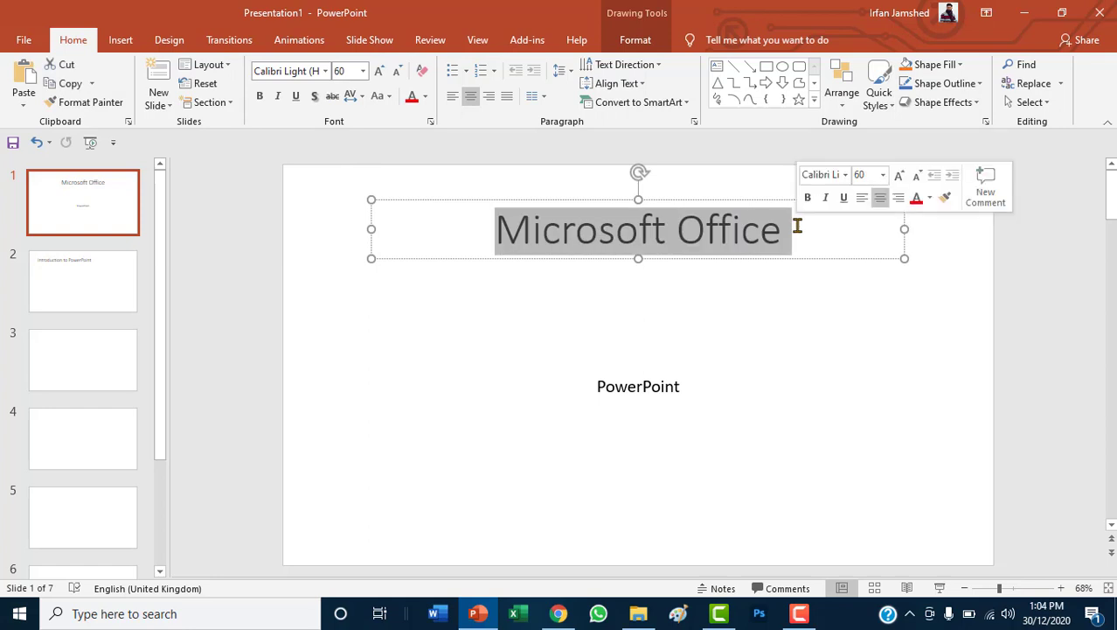
{"action": "left_click", "coordinate": [325, 73]}
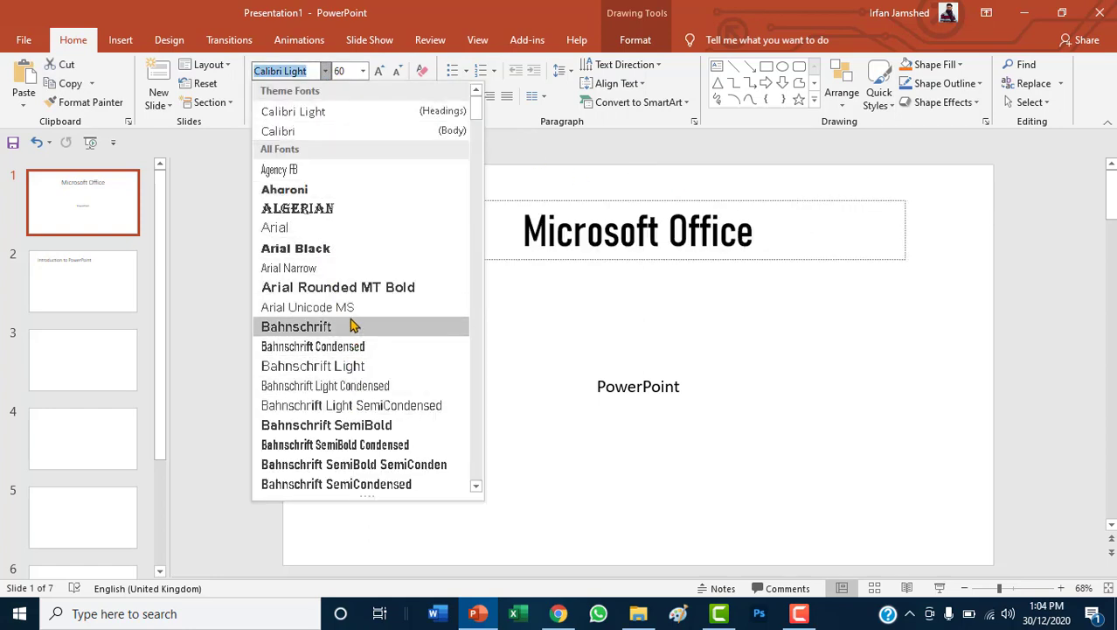
- Set the 'Microsoft Office' title in Arial Black, sized around 60 pt
{"action": "left_click", "coordinate": [324, 248]}
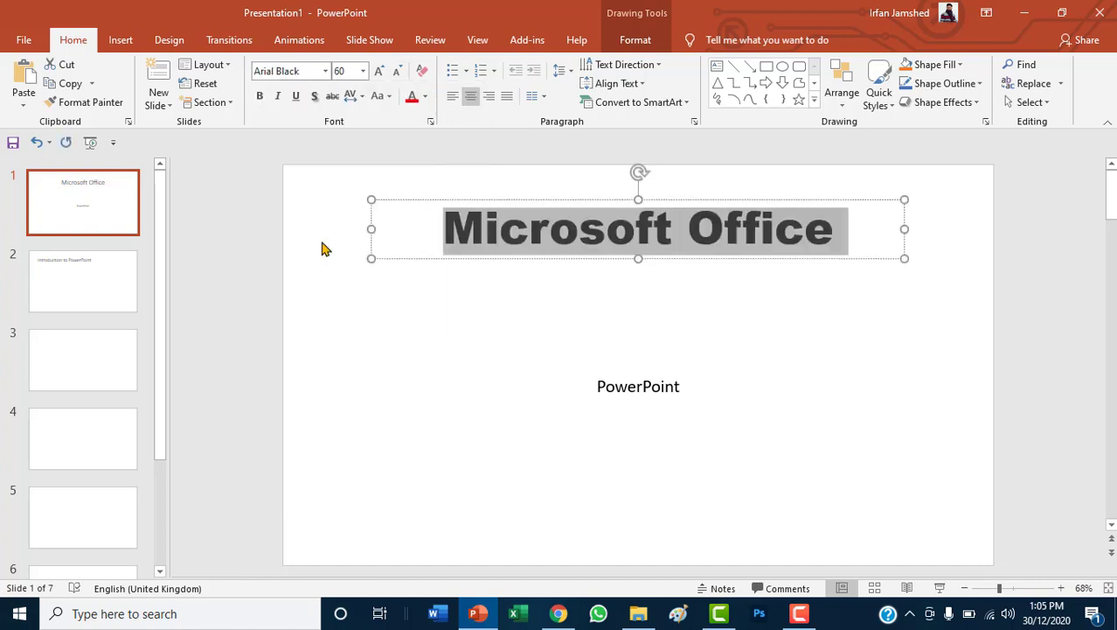
{"action": "left_click", "coordinate": [362, 72]}
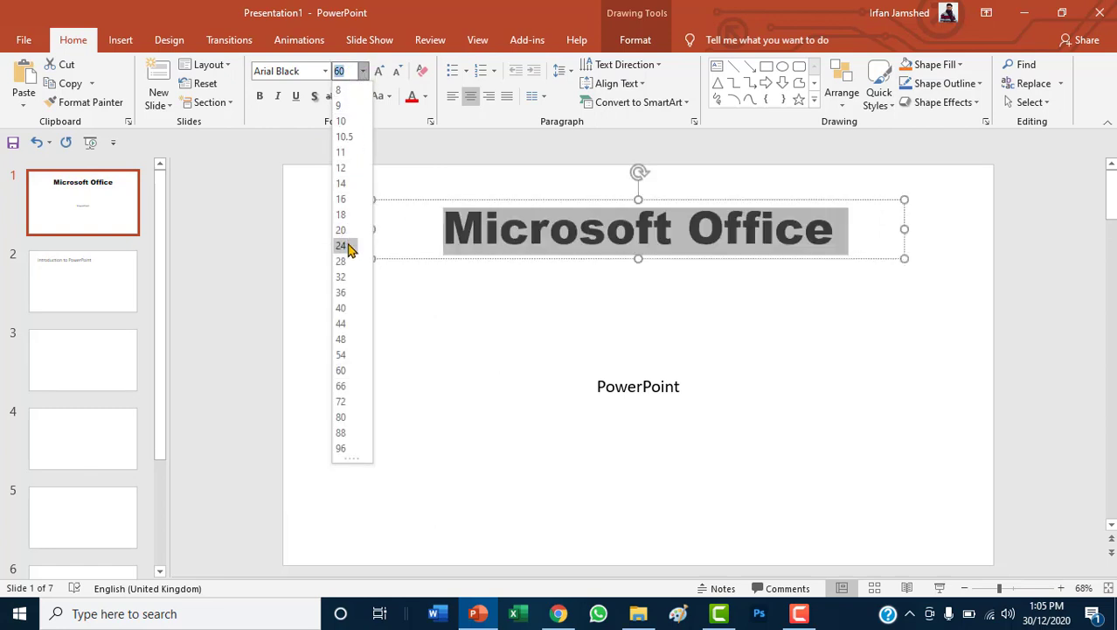
{"action": "left_click", "coordinate": [346, 374]}
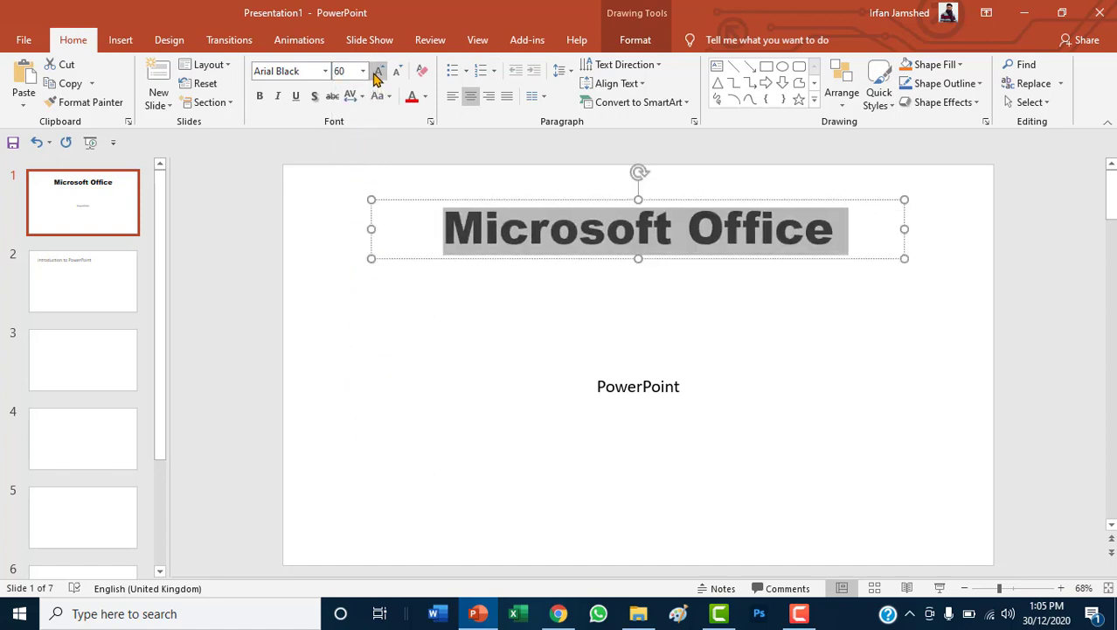
{"action": "key", "text": "ctrl+bracketleft"}
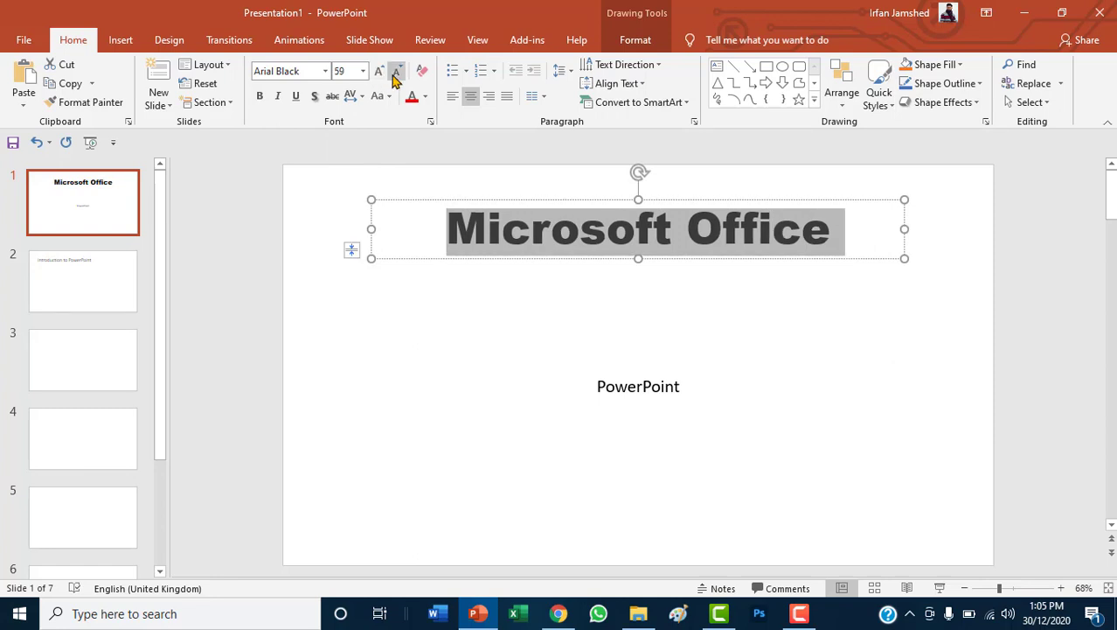
{"action": "left_click", "coordinate": [396, 74]}
{"action": "left_click", "coordinate": [396, 74]}
{"action": "left_click", "coordinate": [396, 75]}
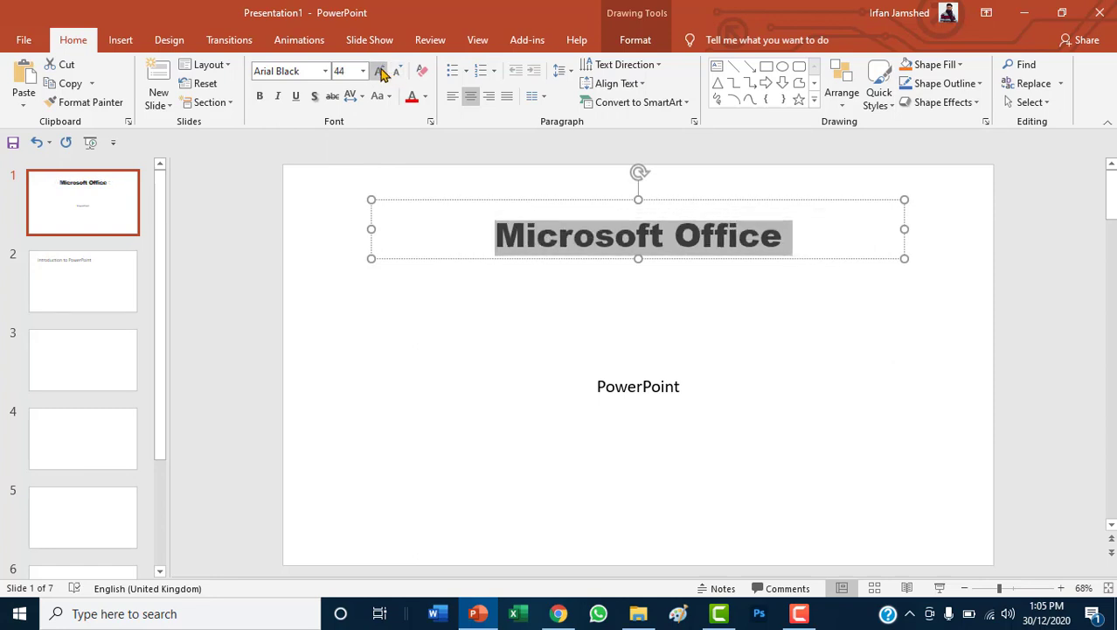
{"action": "left_click", "coordinate": [380, 72]}
{"action": "left_click", "coordinate": [380, 72]}
{"action": "key", "text": "ctrl+bracketright"}
{"action": "key", "text": "ctrl+bracketright"}
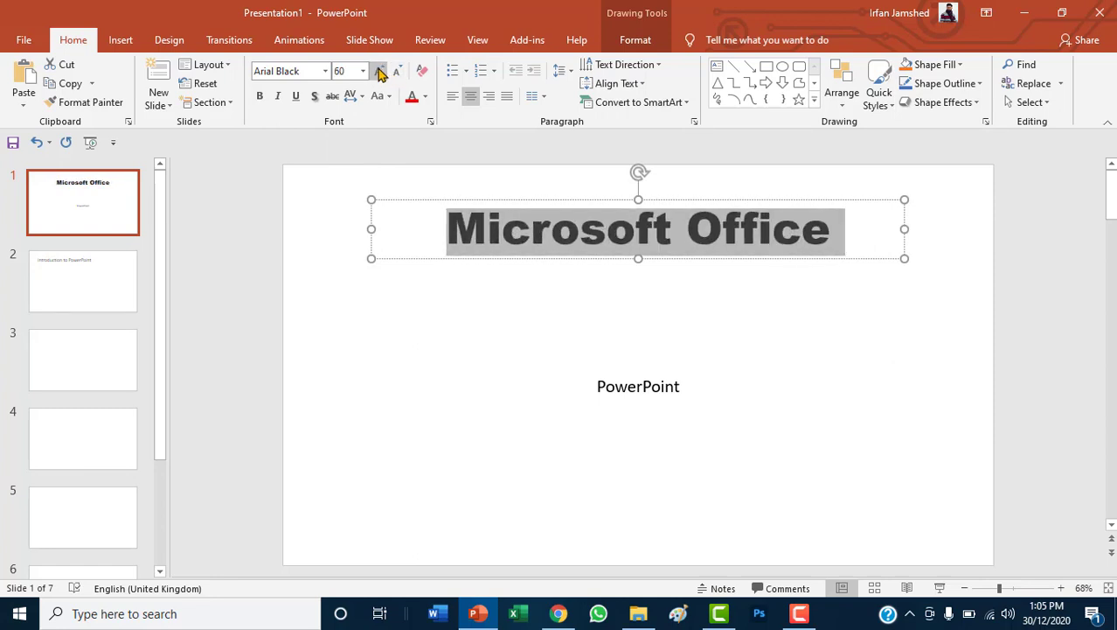
{"action": "key", "text": "ctrl+bracketright"}
{"action": "key", "text": "ctrl+bracketright"}
{"action": "key", "text": "ctrl+bracketright"}
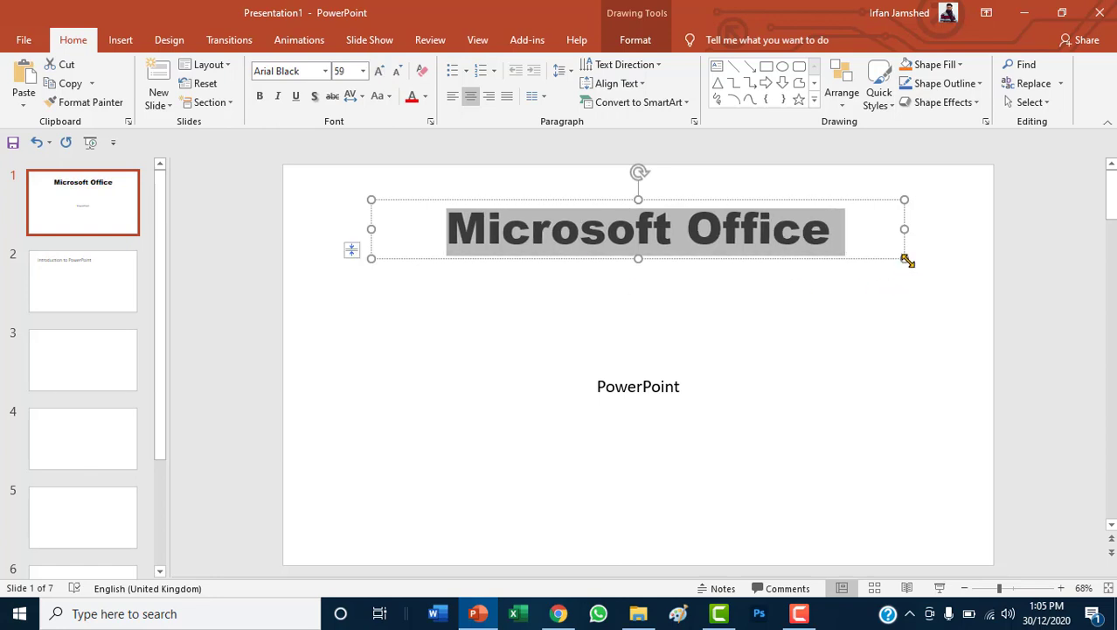
- Enlarge the title box and settle the font size at 80 pt on one line
{"action": "left_click_drag", "start_coordinate": [906, 259], "coordinate": [939, 365]}
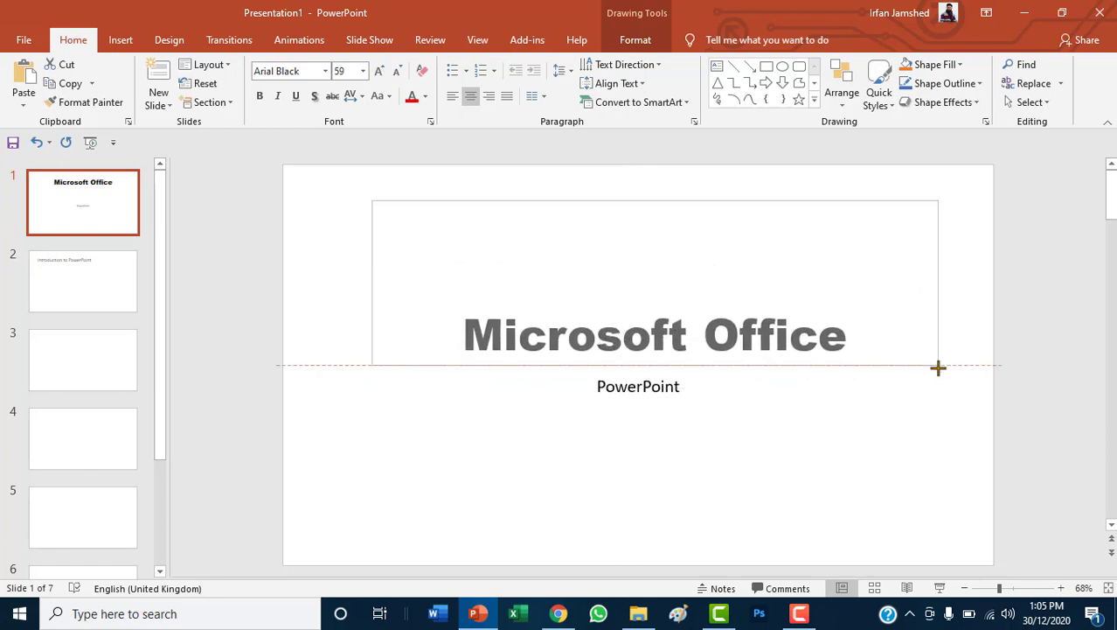
{"action": "left_click", "coordinate": [379, 71]}
{"action": "left_click", "coordinate": [380, 71]}
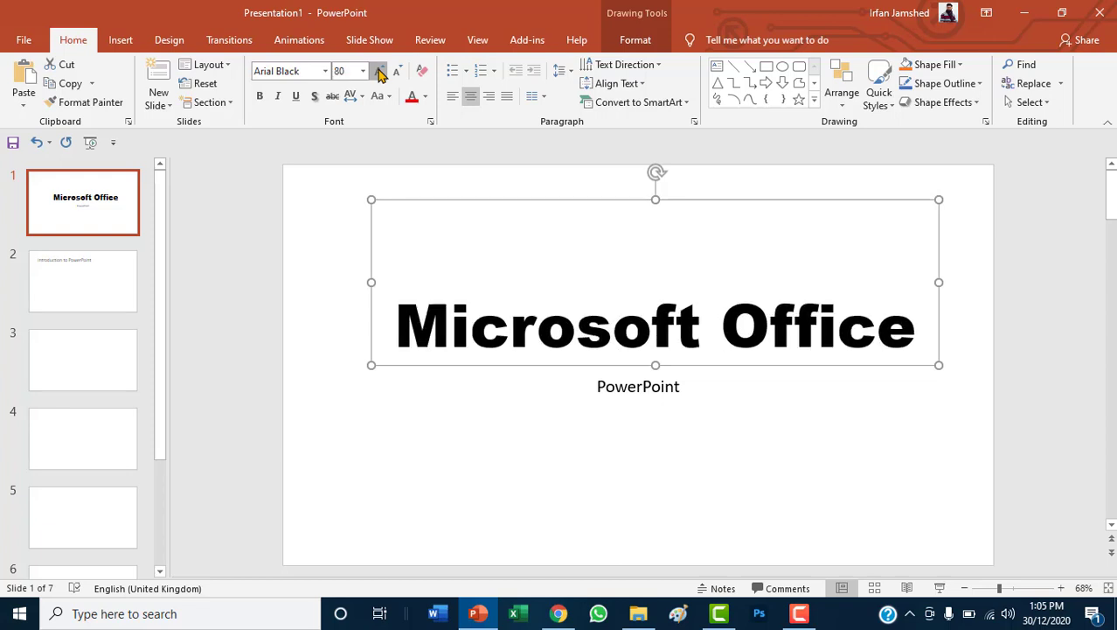
{"action": "left_click", "coordinate": [379, 71]}
{"action": "left_click", "coordinate": [379, 70]}
{"action": "left_click", "coordinate": [380, 71]}
{"action": "left_click", "coordinate": [397, 71]}
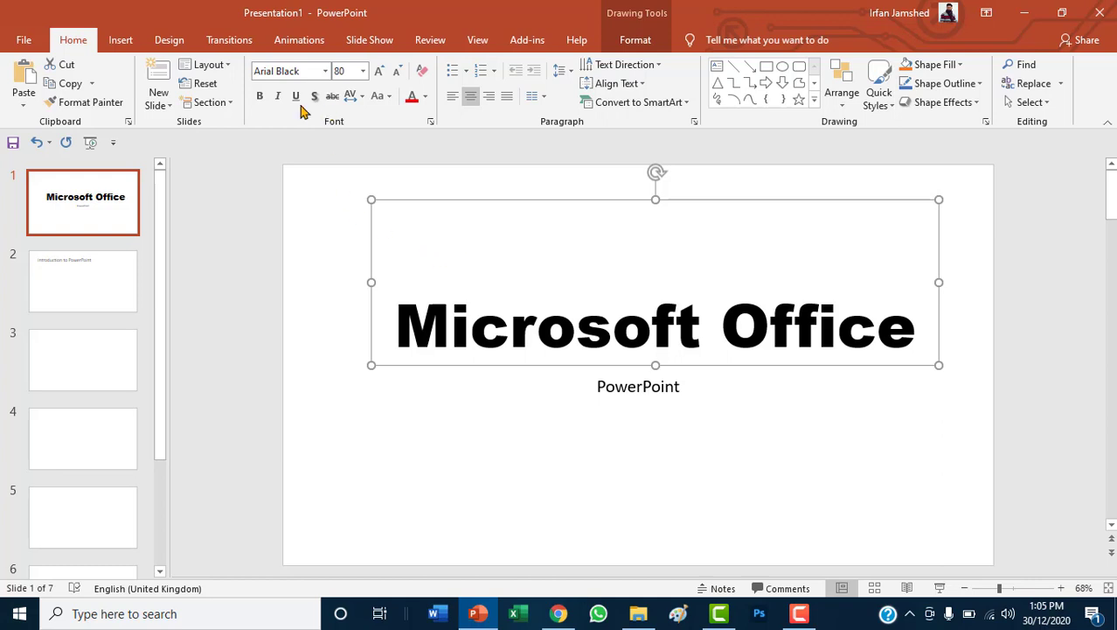
{"action": "left_click_drag", "start_coordinate": [399, 331], "coordinate": [936, 332]}
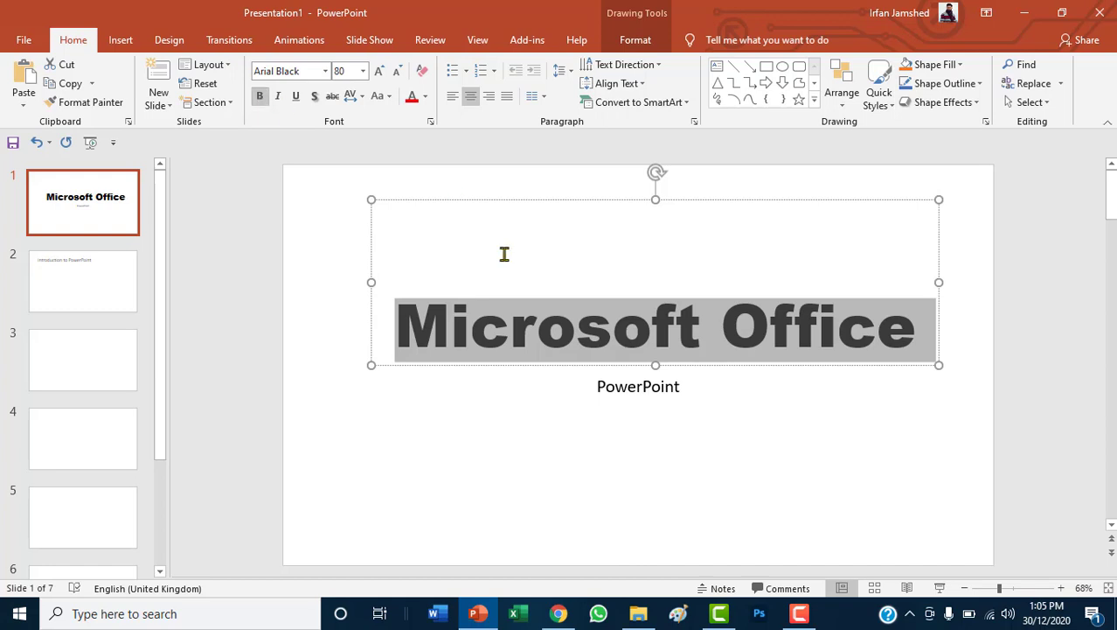
{"action": "left_click", "coordinate": [537, 336]}
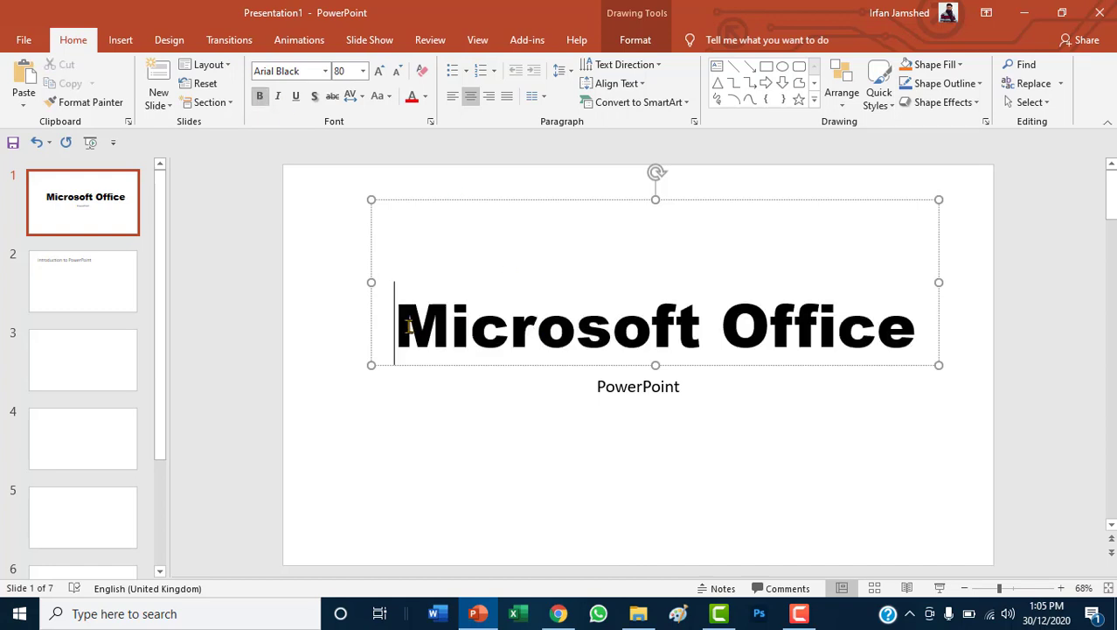
{"action": "left_click_drag", "start_coordinate": [410, 325], "coordinate": [835, 317]}
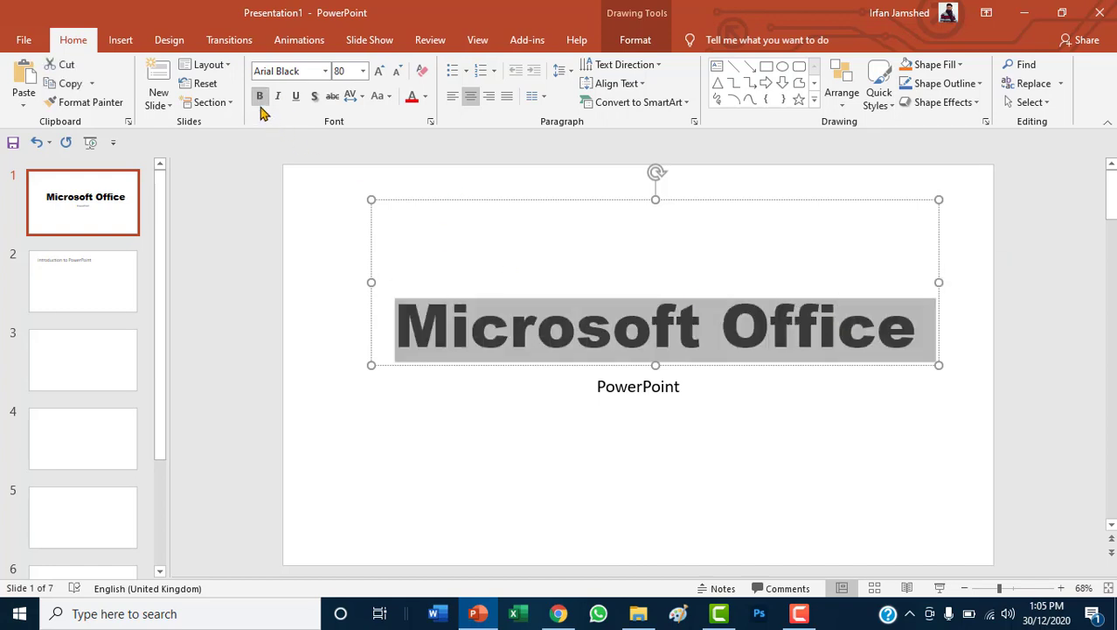
{"action": "left_click", "coordinate": [305, 324]}
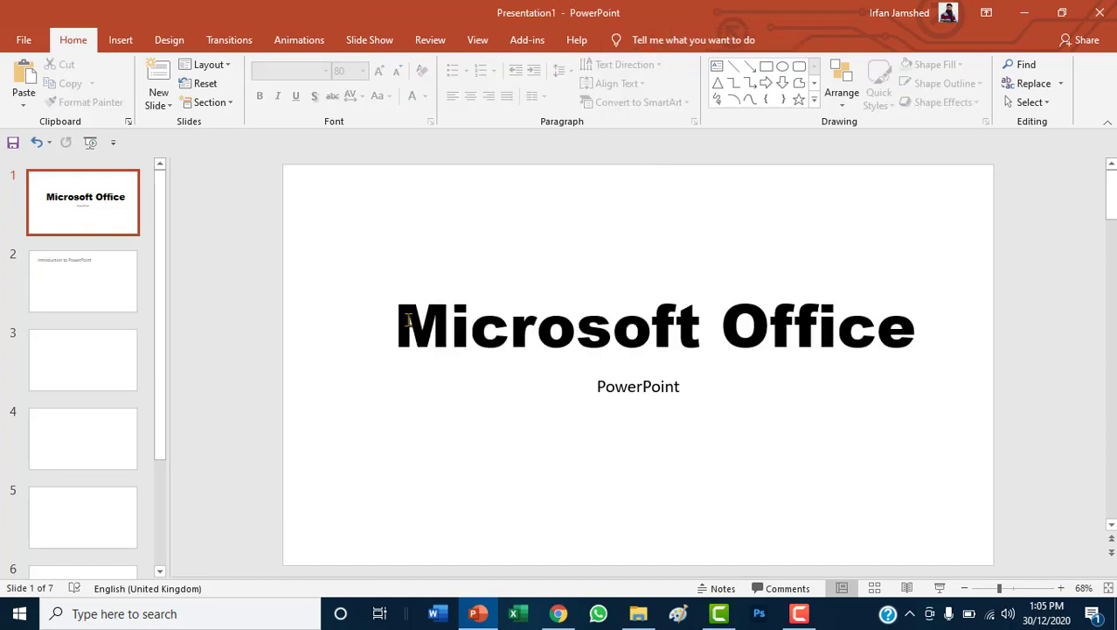
{"action": "left_click", "coordinate": [489, 359]}
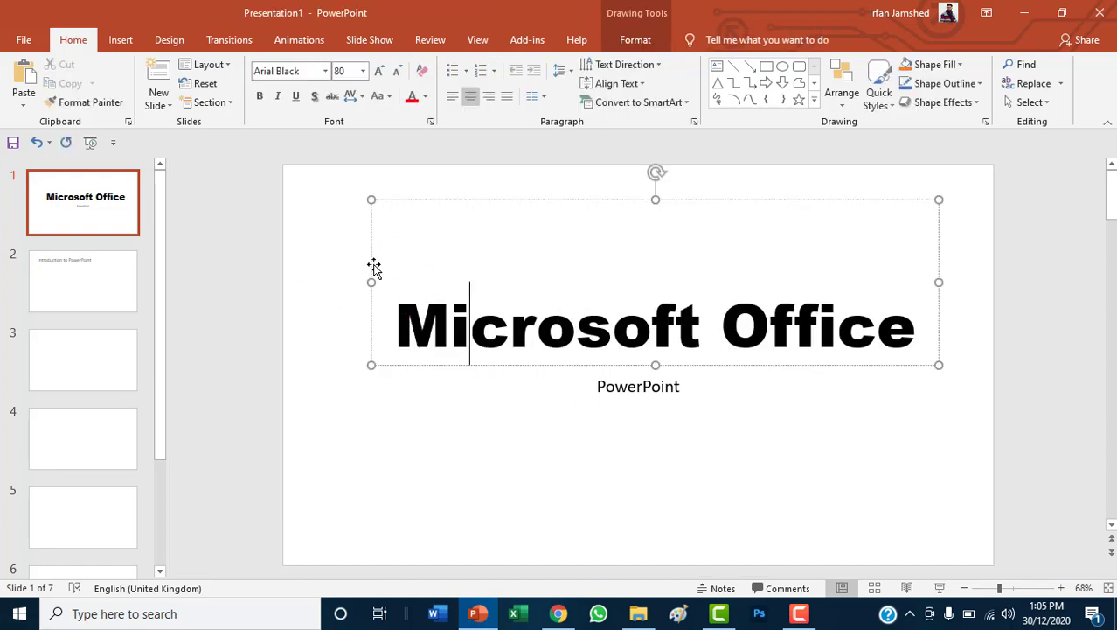
{"action": "left_click_drag", "start_coordinate": [404, 308], "coordinate": [919, 317]}
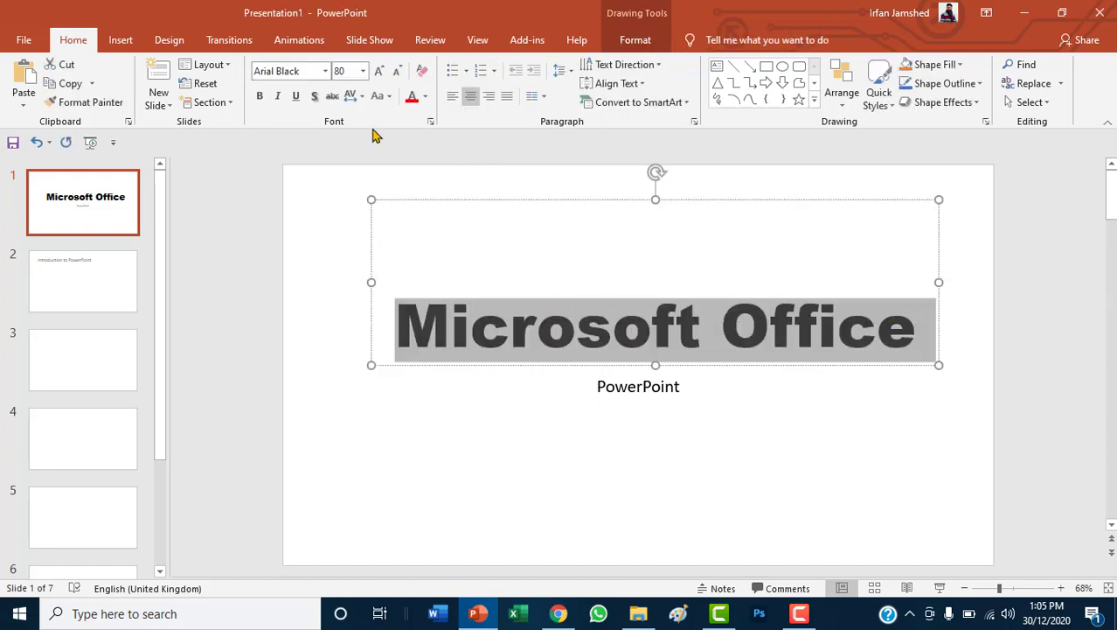
{"action": "left_click", "coordinate": [278, 97]}
{"action": "left_click", "coordinate": [278, 97]}
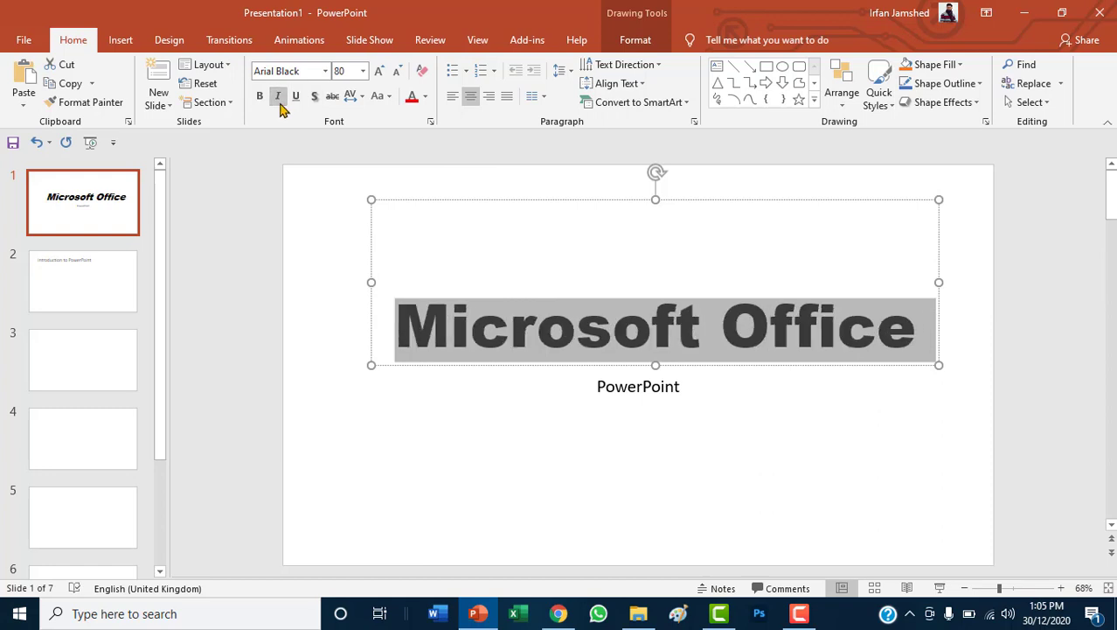
{"action": "left_click", "coordinate": [295, 97]}
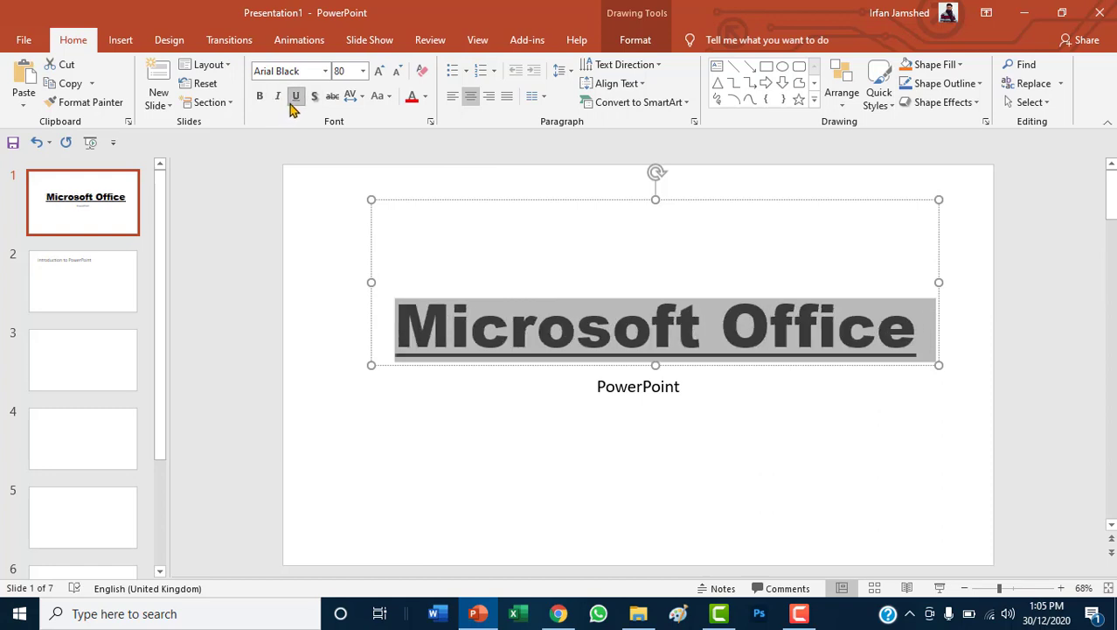
{"action": "left_click", "coordinate": [296, 97]}
{"action": "left_click", "coordinate": [311, 101]}
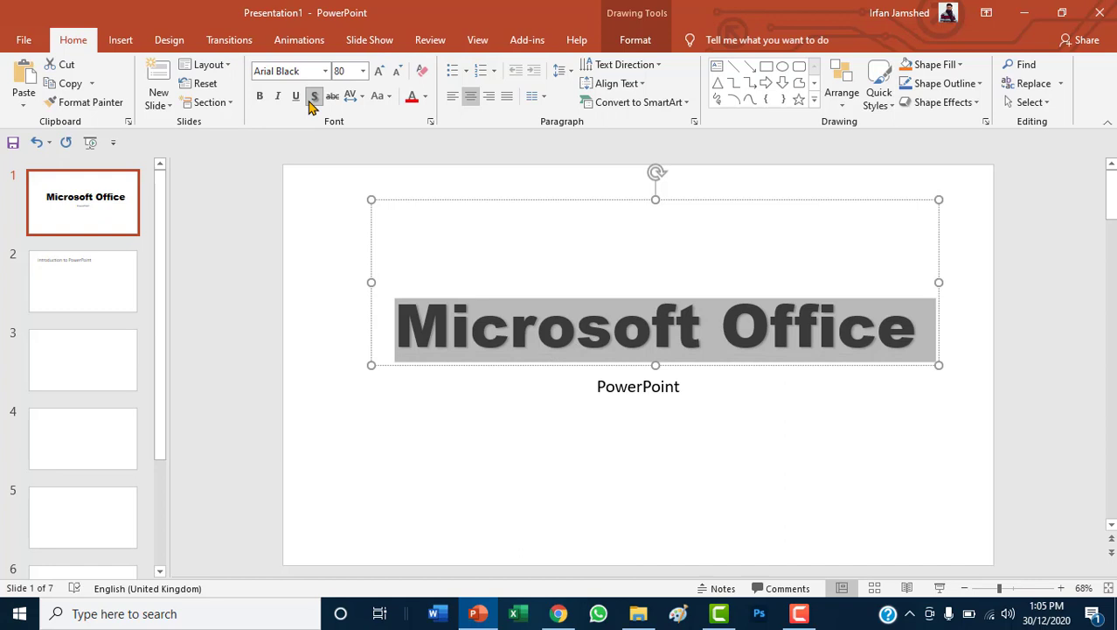
{"action": "left_click", "coordinate": [312, 99]}
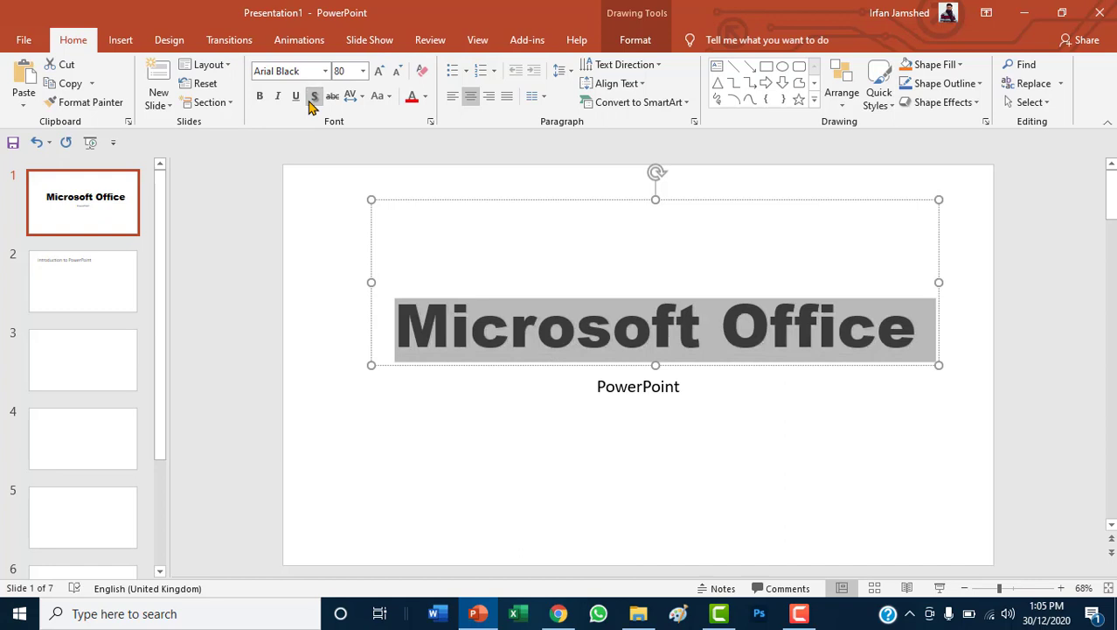
{"action": "left_click", "coordinate": [353, 97]}
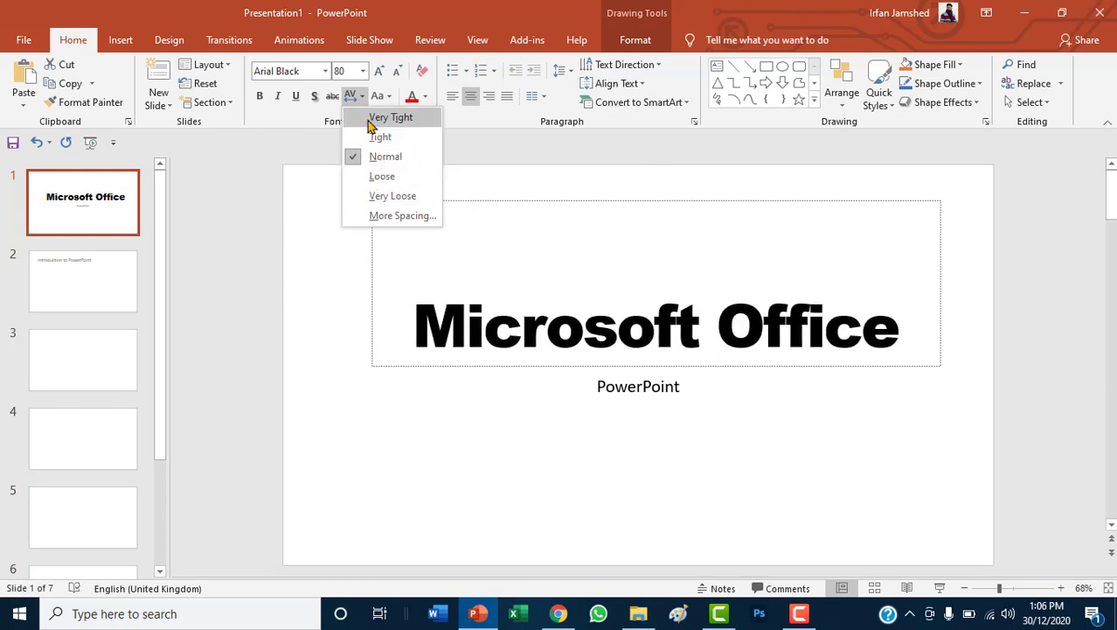
{"action": "left_click", "coordinate": [355, 96]}
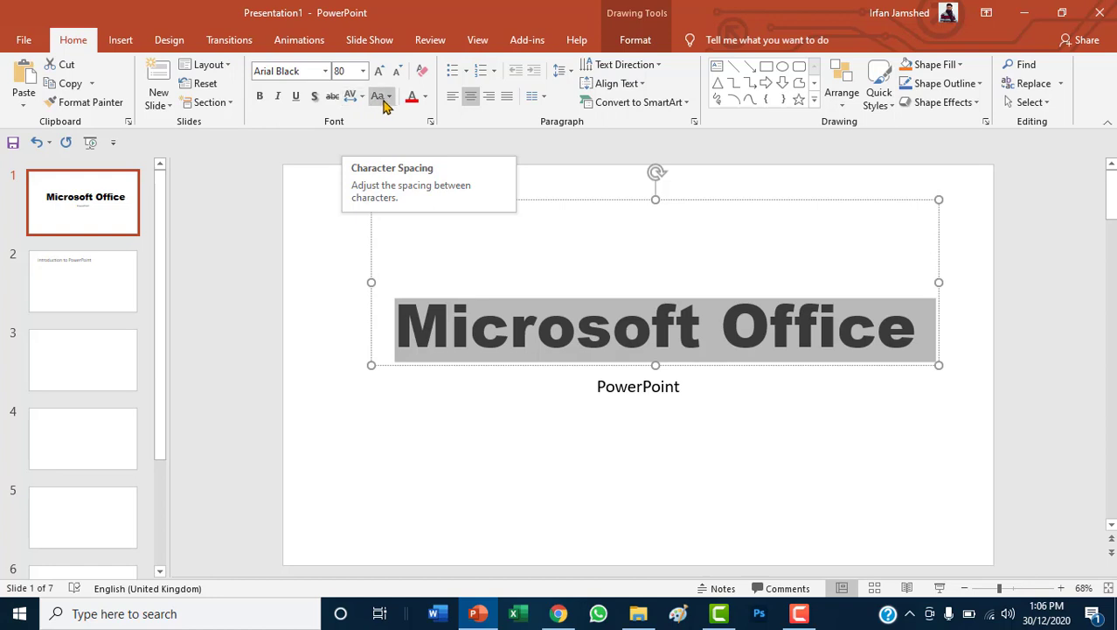
{"action": "left_click", "coordinate": [389, 97]}
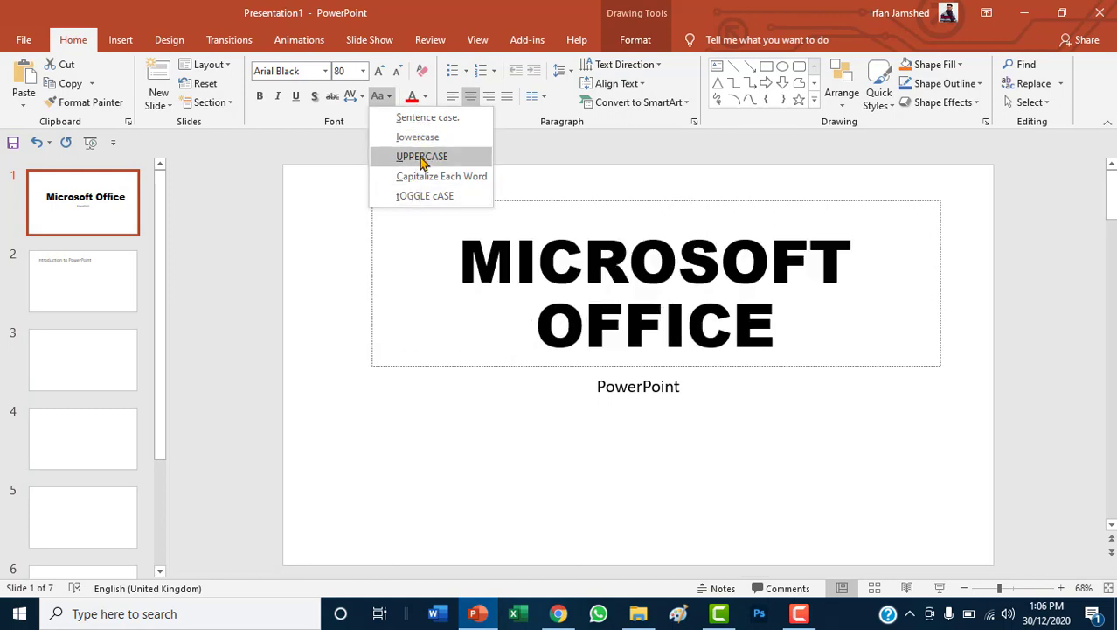
{"action": "left_click", "coordinate": [428, 176]}
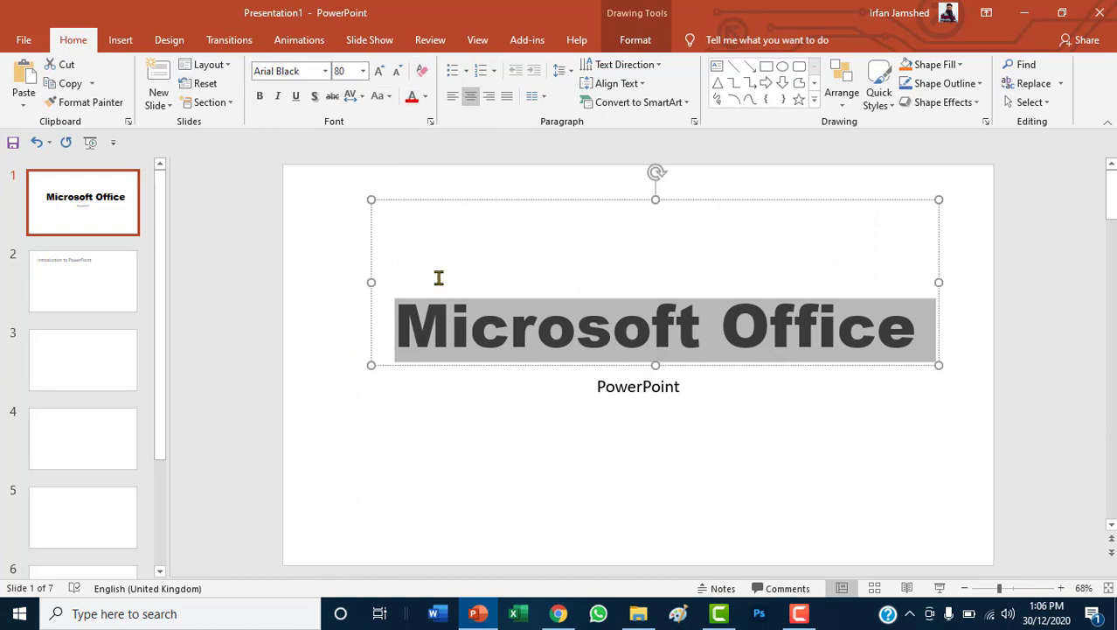
{"action": "left_click", "coordinate": [324, 414]}
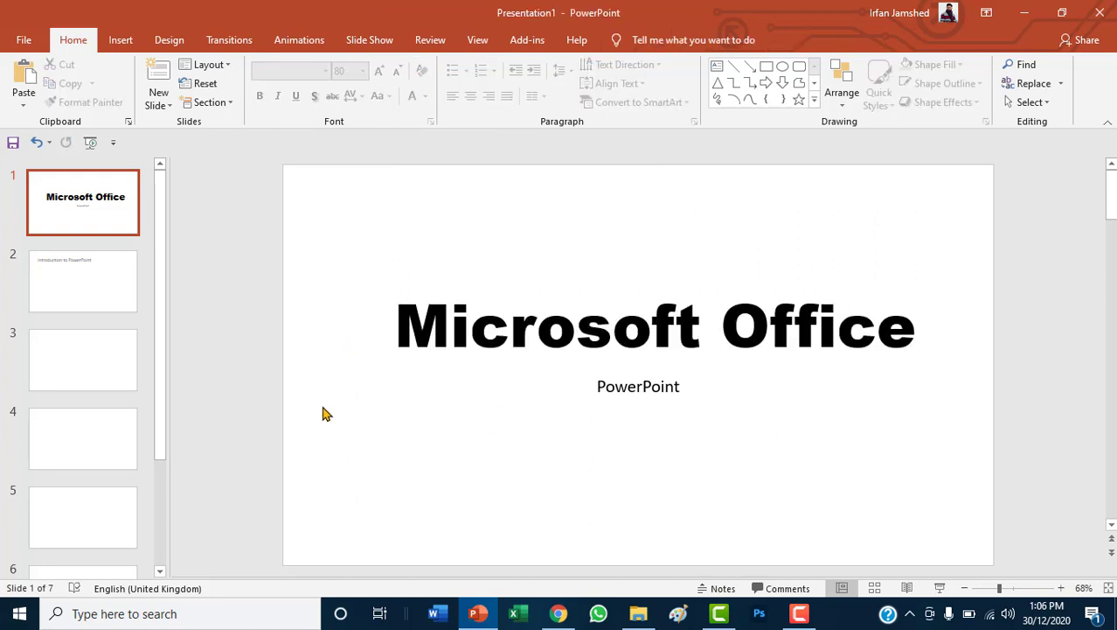
{"action": "left_click", "coordinate": [505, 319]}
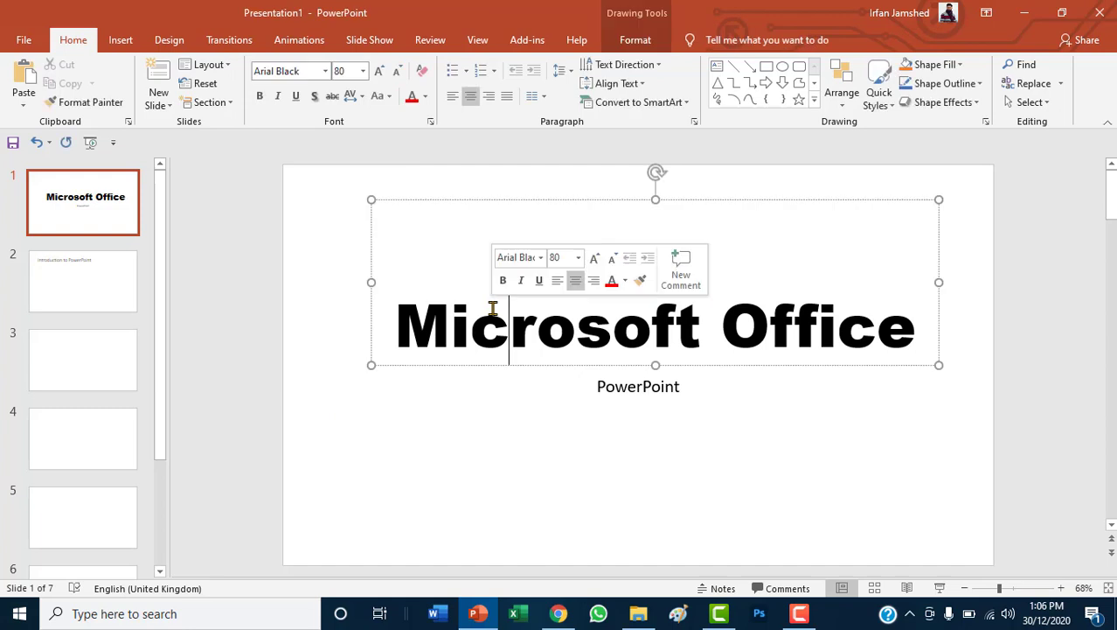
{"action": "left_click", "coordinate": [425, 96]}
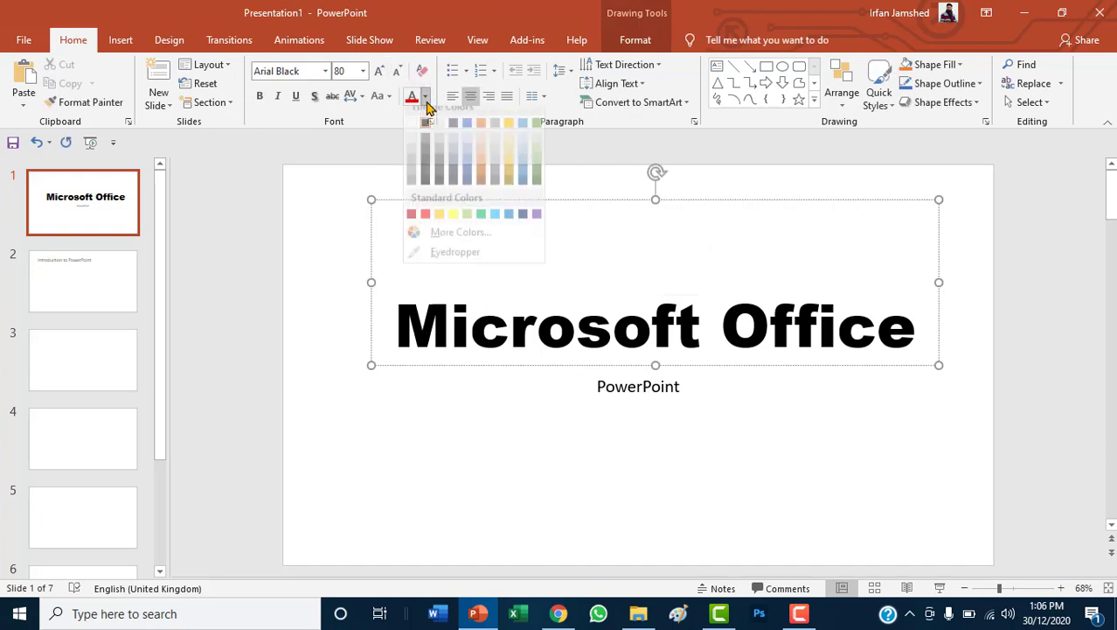
{"action": "left_click", "coordinate": [480, 225]}
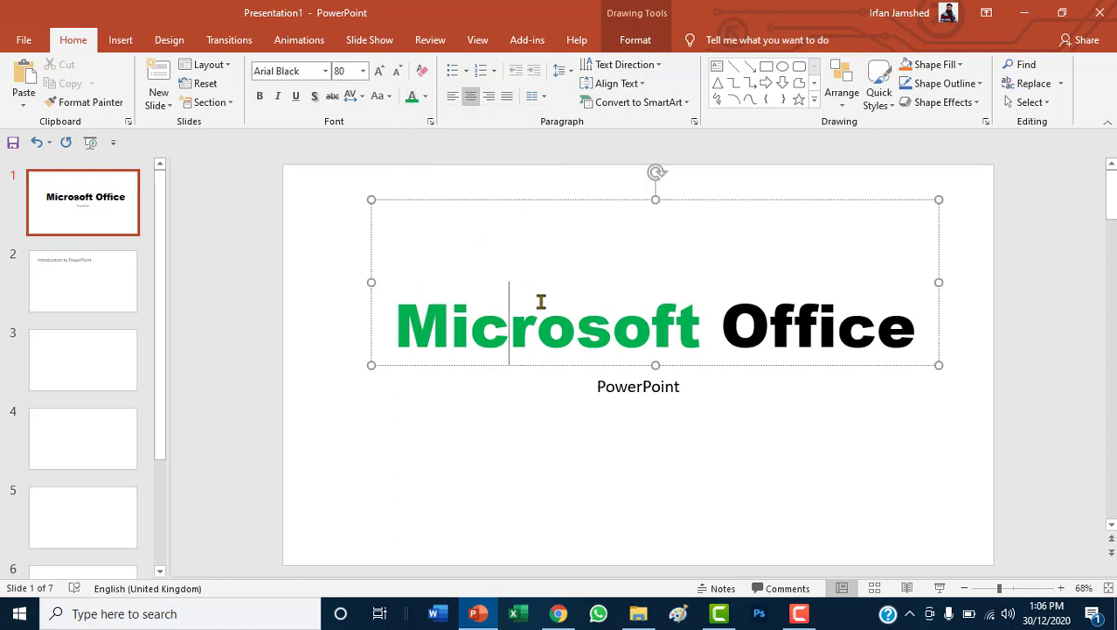
{"action": "left_click_drag", "start_coordinate": [395, 328], "coordinate": [877, 317]}
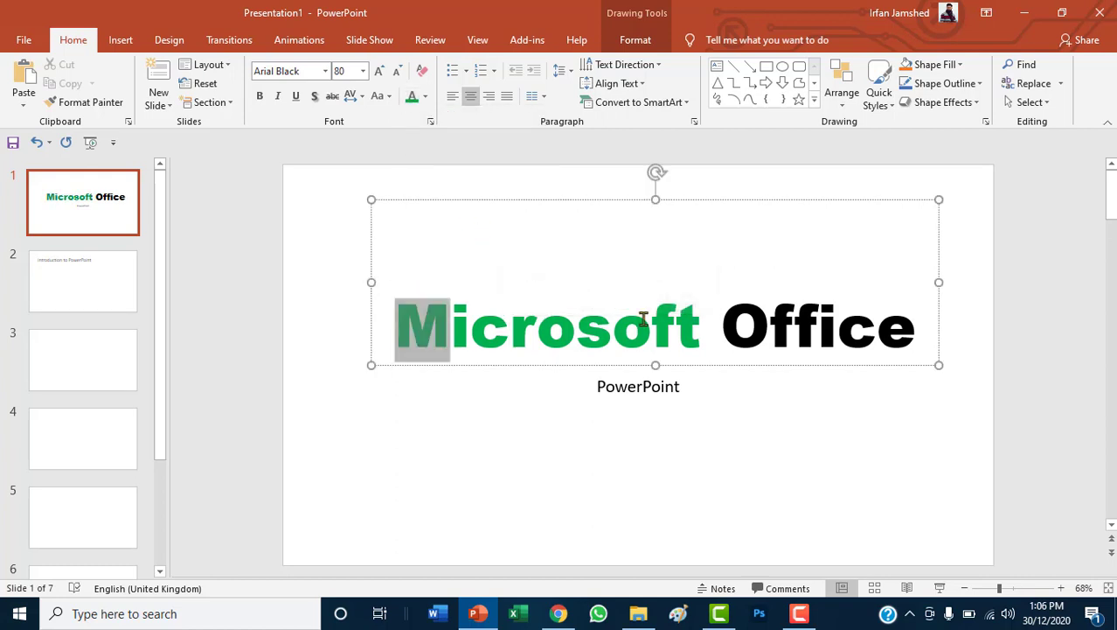
{"action": "left_click", "coordinate": [412, 97]}
{"action": "left_click", "coordinate": [309, 417]}
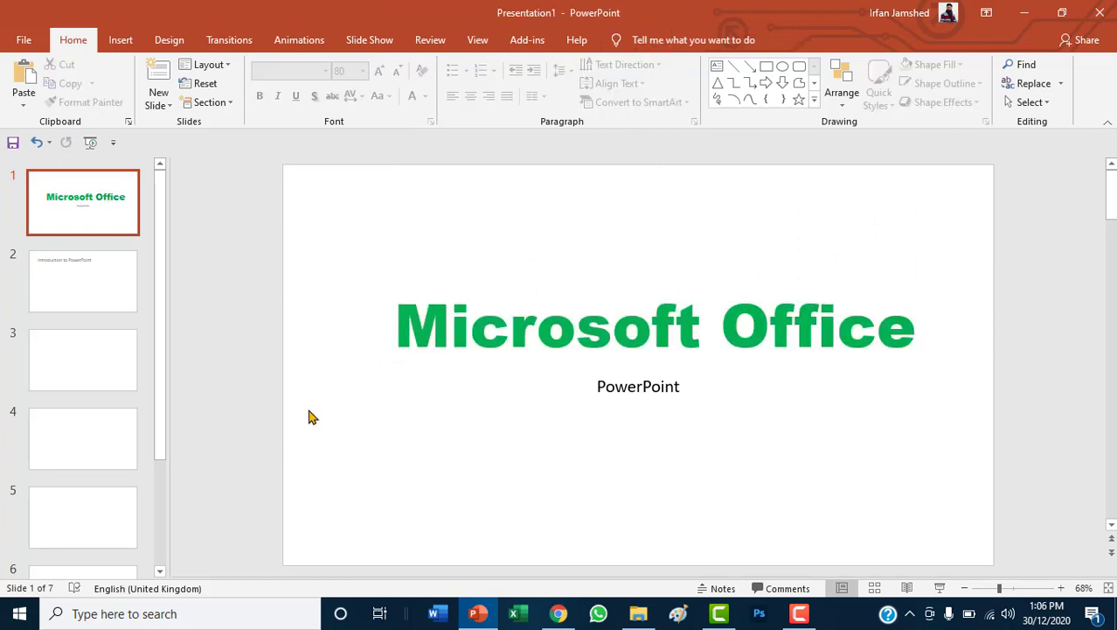
{"action": "left_click", "coordinate": [414, 344]}
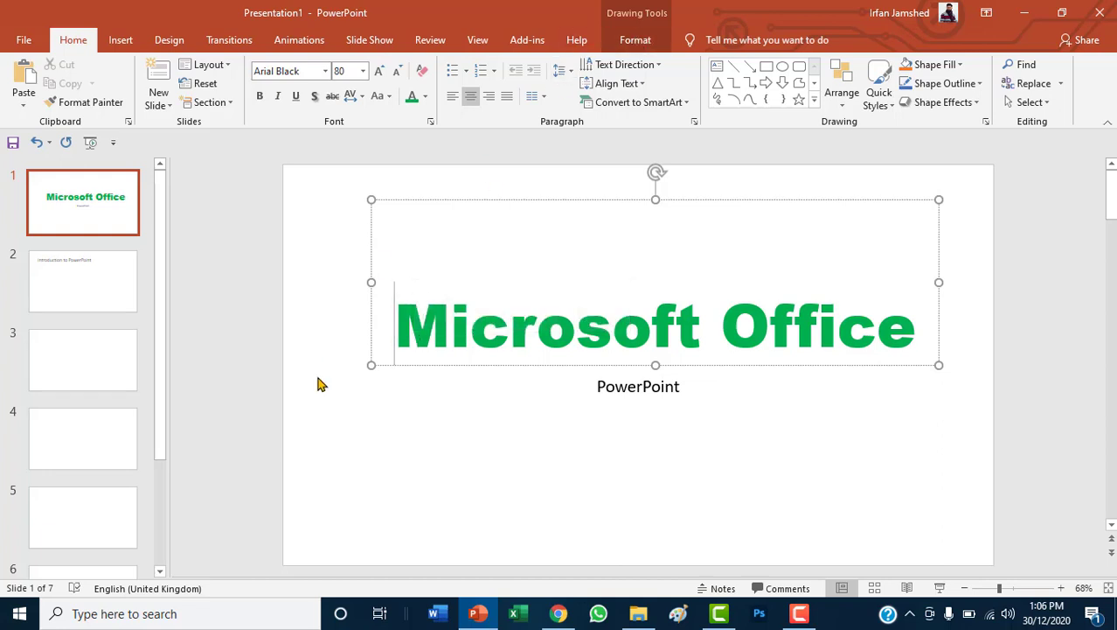
- Apply the 'Fill: Gold, Accent color 4; Soft Bevel' WordArt style to the 'Microsoft Office' title
{"action": "left_click", "coordinate": [642, 41]}
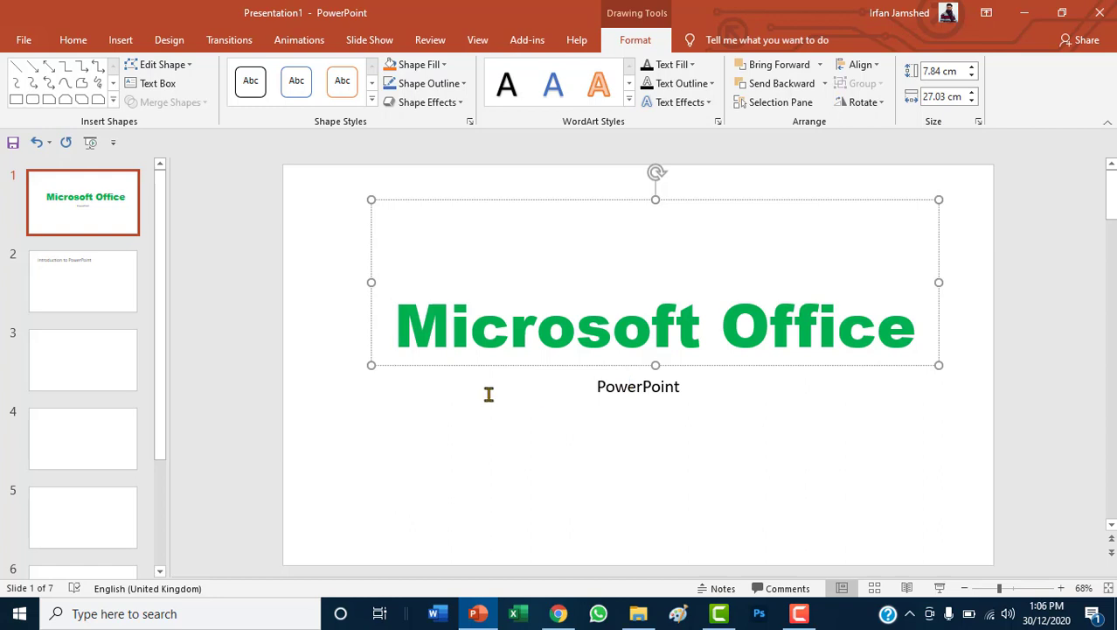
{"action": "left_click_drag", "start_coordinate": [398, 331], "coordinate": [863, 319]}
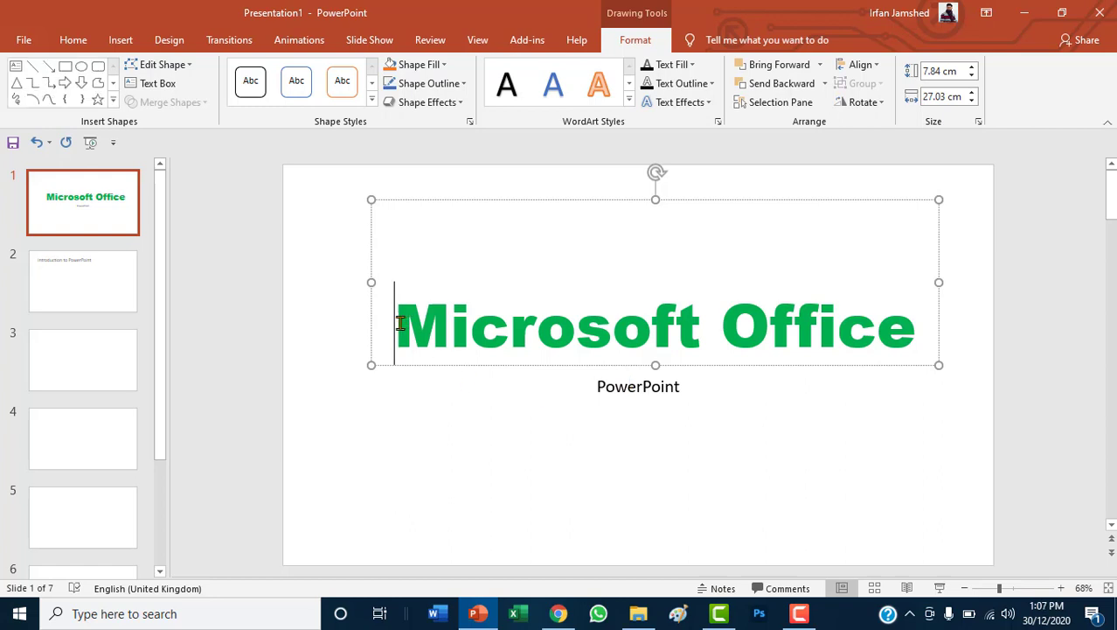
{"action": "left_click", "coordinate": [591, 84]}
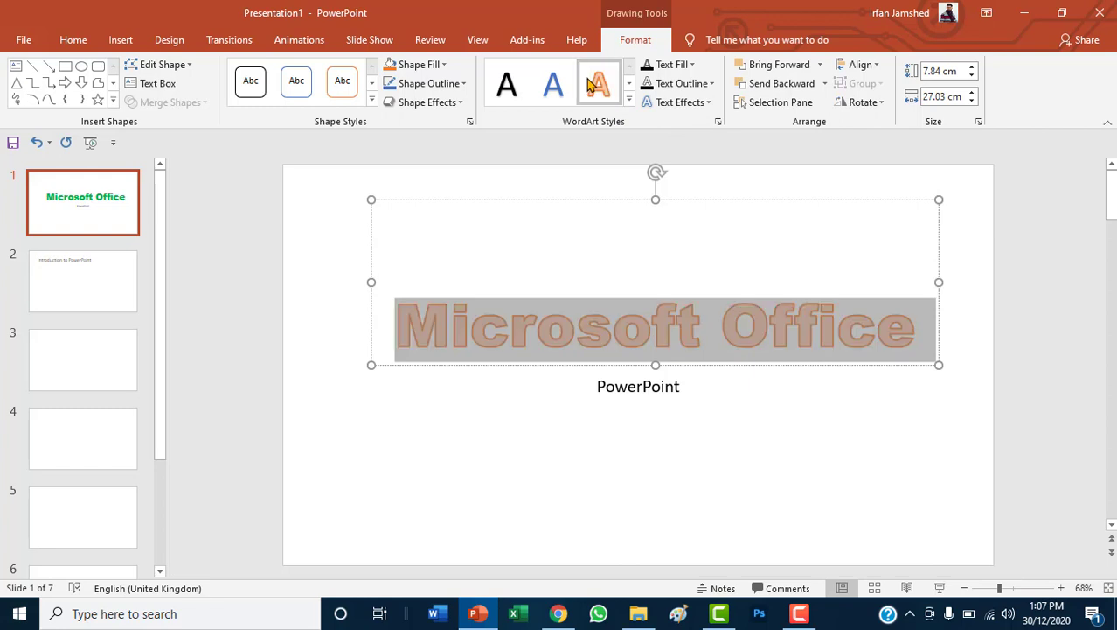
{"action": "left_click", "coordinate": [629, 99]}
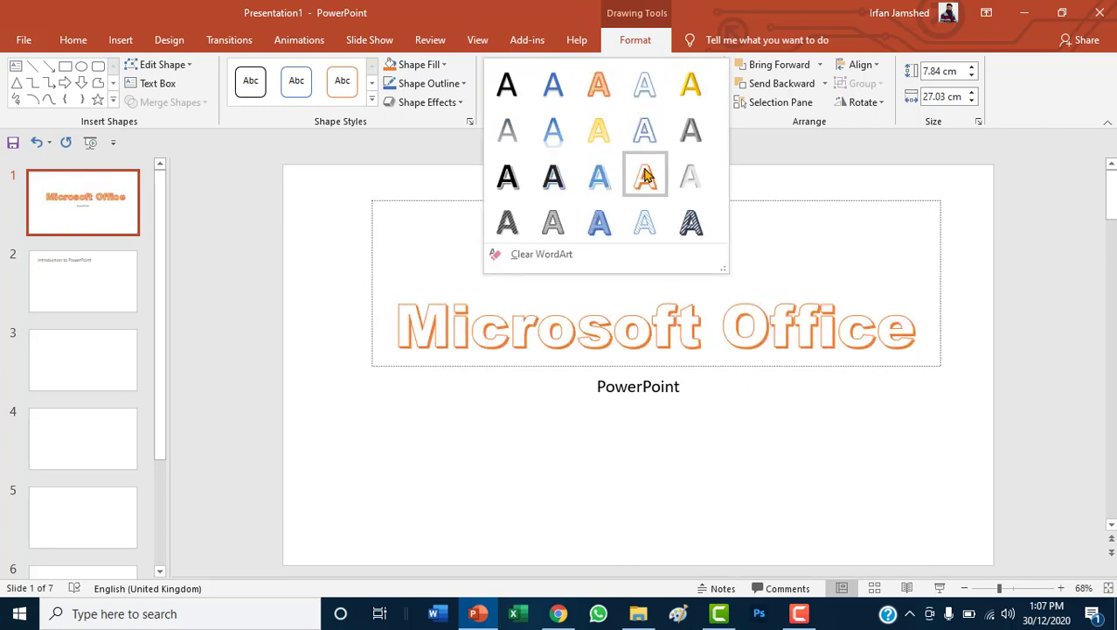
{"action": "left_click", "coordinate": [689, 87]}
{"action": "left_click", "coordinate": [467, 424]}
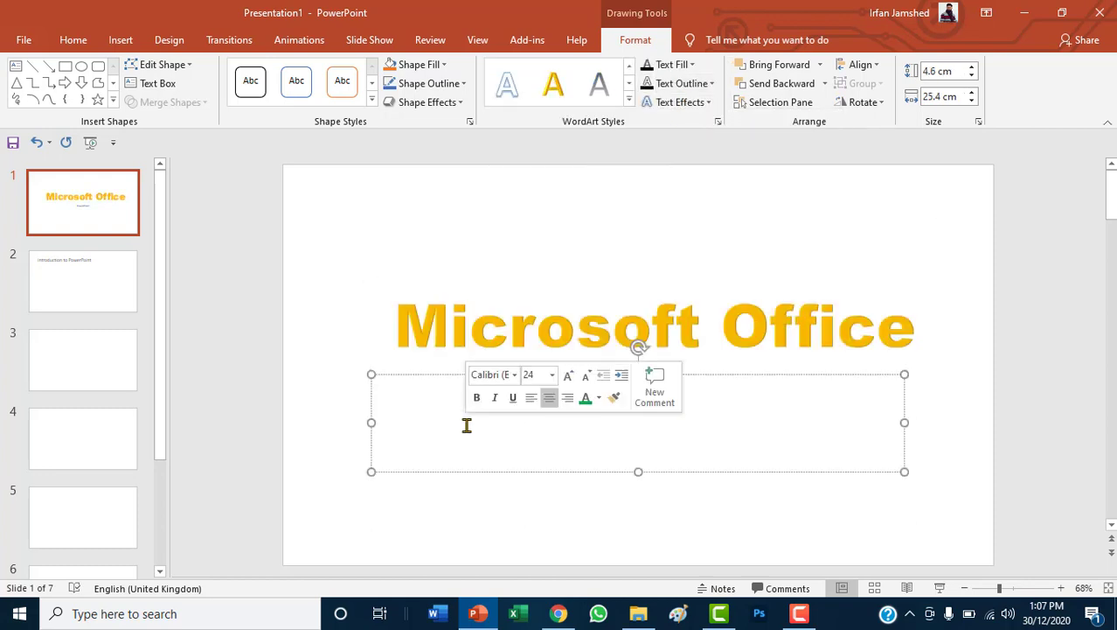
{"action": "left_click", "coordinate": [416, 319]}
{"action": "left_click_drag", "start_coordinate": [412, 316], "coordinate": [920, 304]}
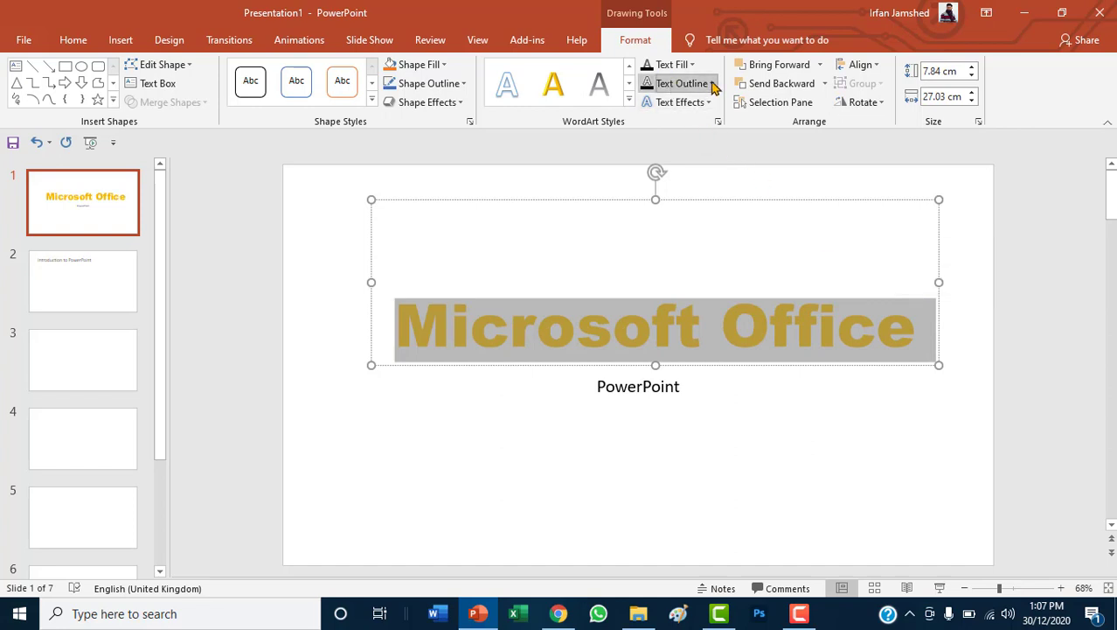
- Outline the 'Microsoft Office' letters in dark blue and add a blue glow effect
{"action": "left_click", "coordinate": [712, 83]}
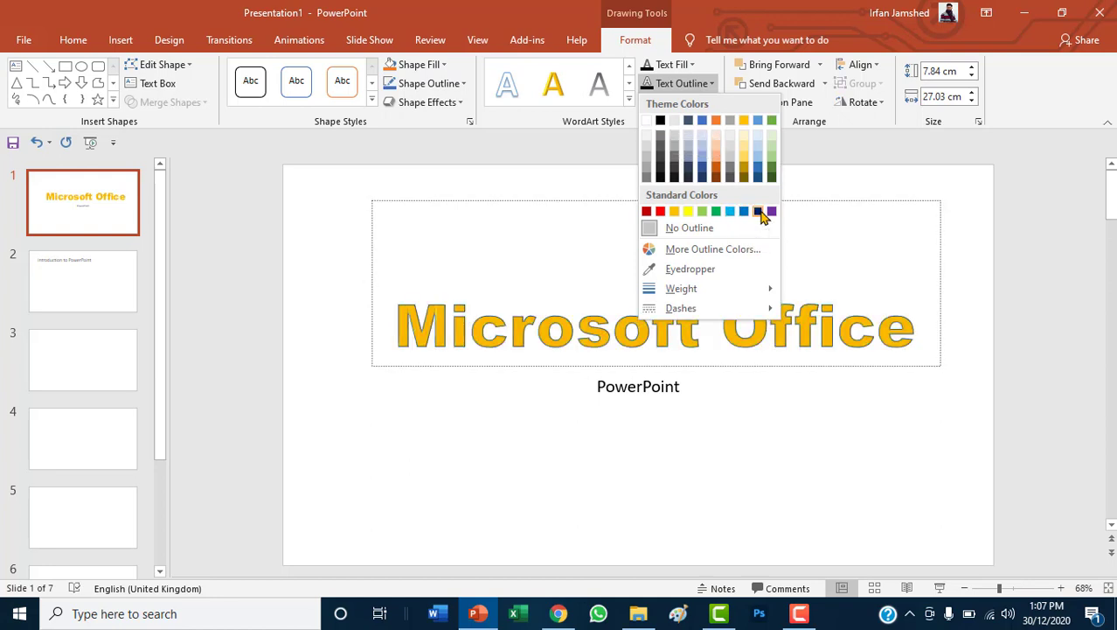
{"action": "left_click", "coordinate": [759, 212]}
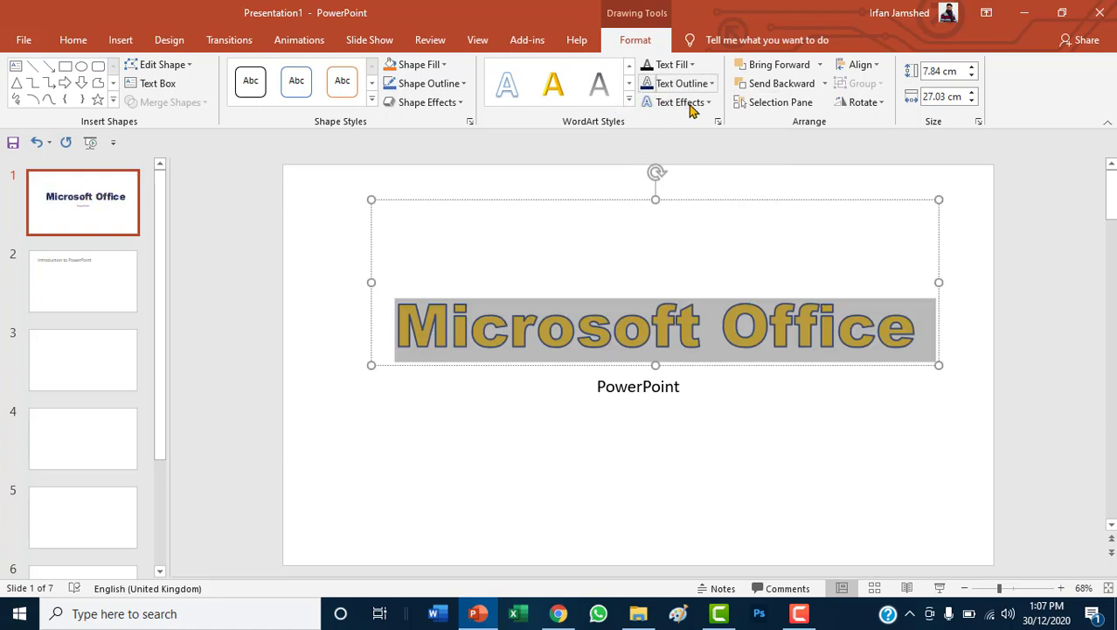
{"action": "left_click", "coordinate": [700, 105]}
{"action": "mouse_move", "coordinate": [704, 167]}
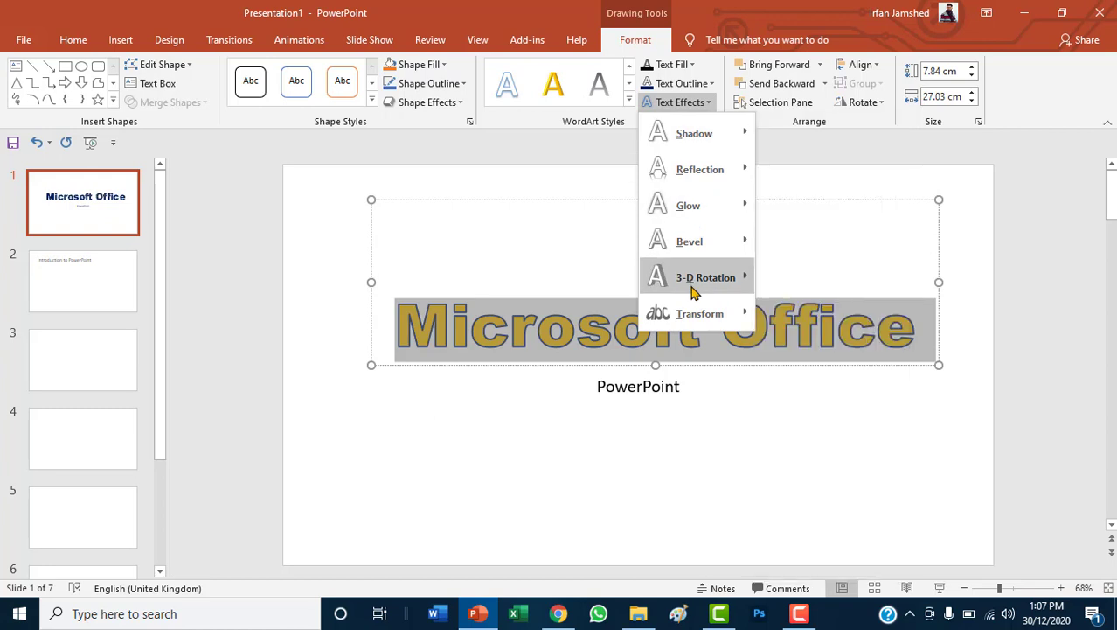
{"action": "mouse_move", "coordinate": [694, 291]}
{"action": "mouse_move", "coordinate": [699, 249]}
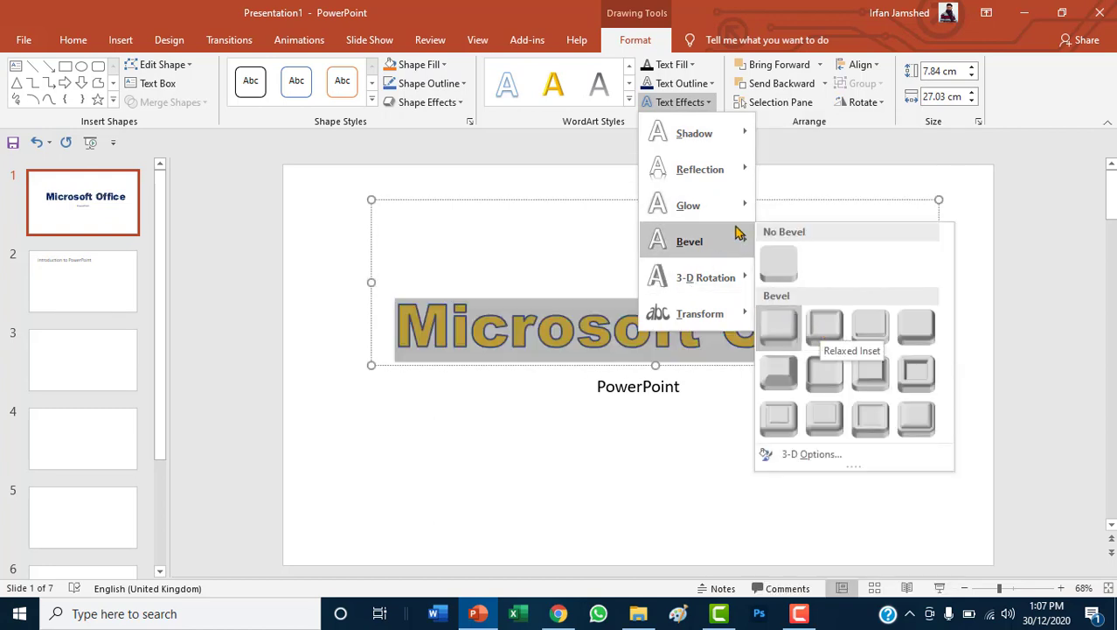
{"action": "mouse_move", "coordinate": [749, 225]}
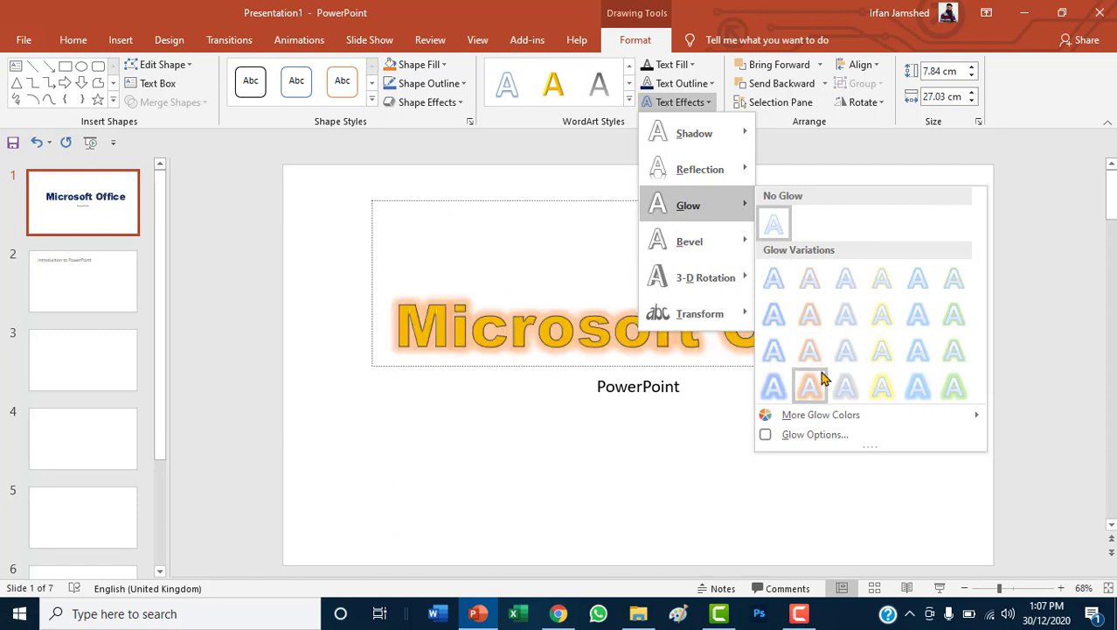
{"action": "left_click", "coordinate": [910, 387]}
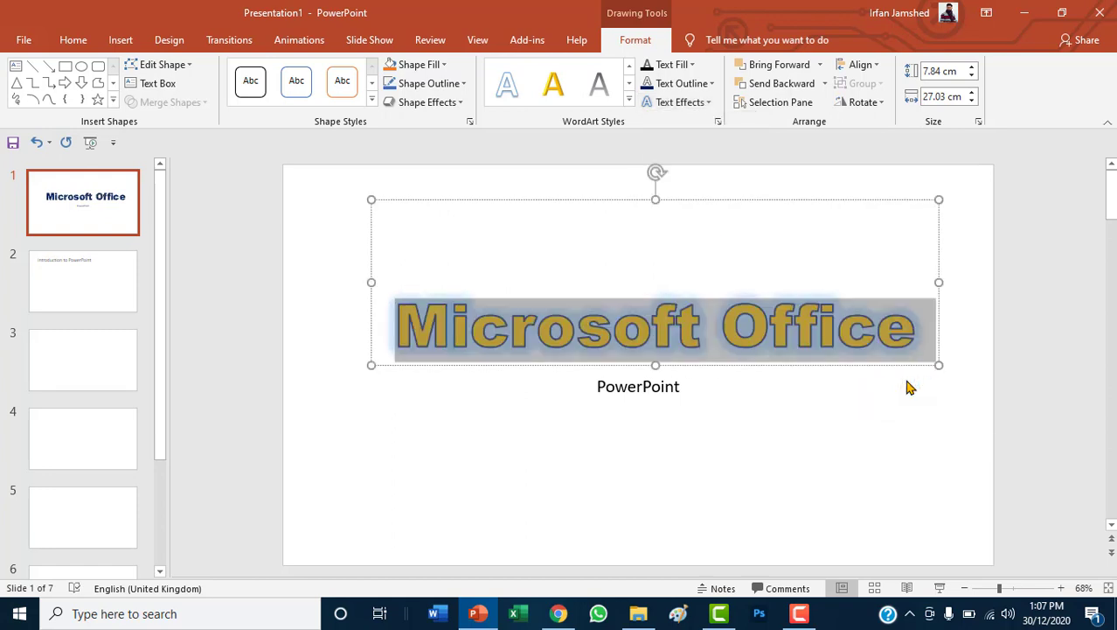
{"action": "left_click", "coordinate": [341, 413]}
{"action": "left_click", "coordinate": [465, 297]}
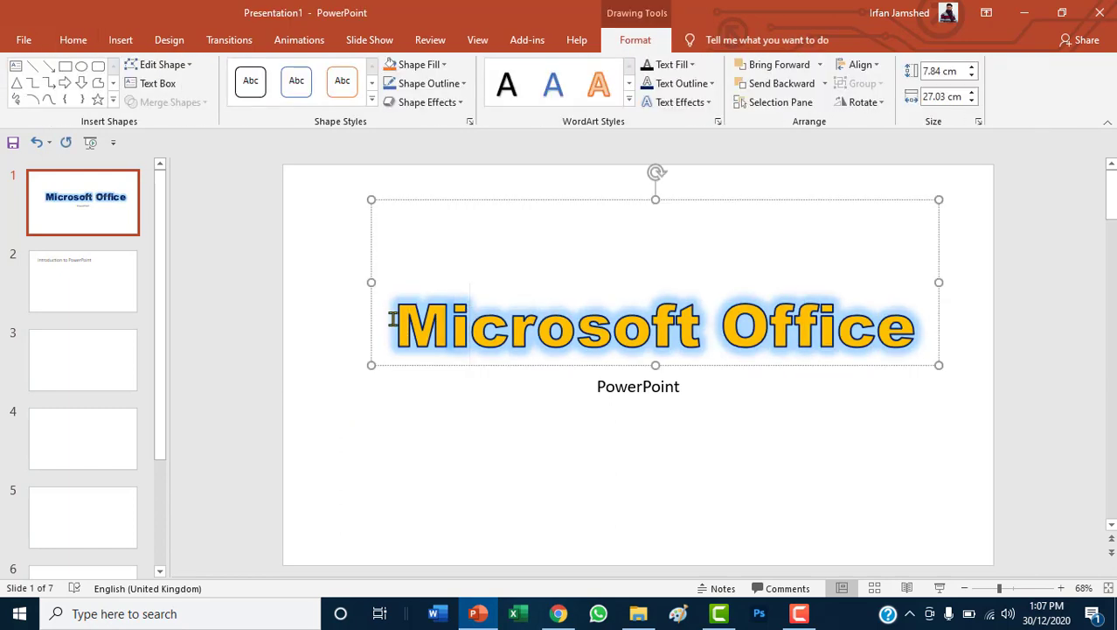
- Apply the blue Intense Effect shape style to the title box and trim it to 4.6 × 25.87 cm
{"action": "left_click_drag", "start_coordinate": [393, 318], "coordinate": [879, 313]}
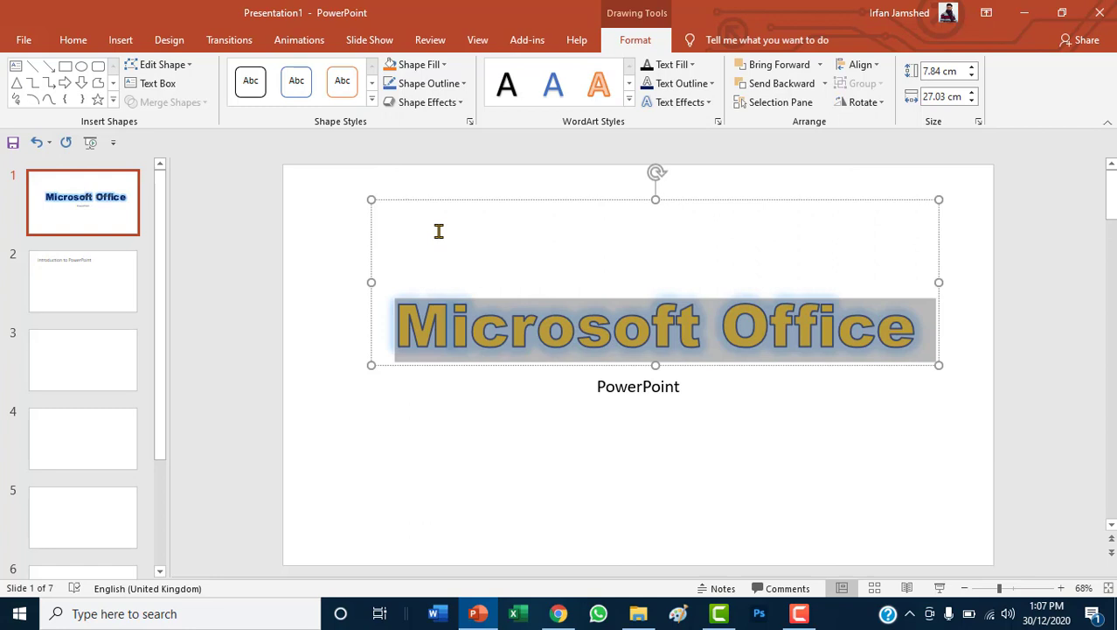
{"action": "left_click", "coordinate": [373, 101]}
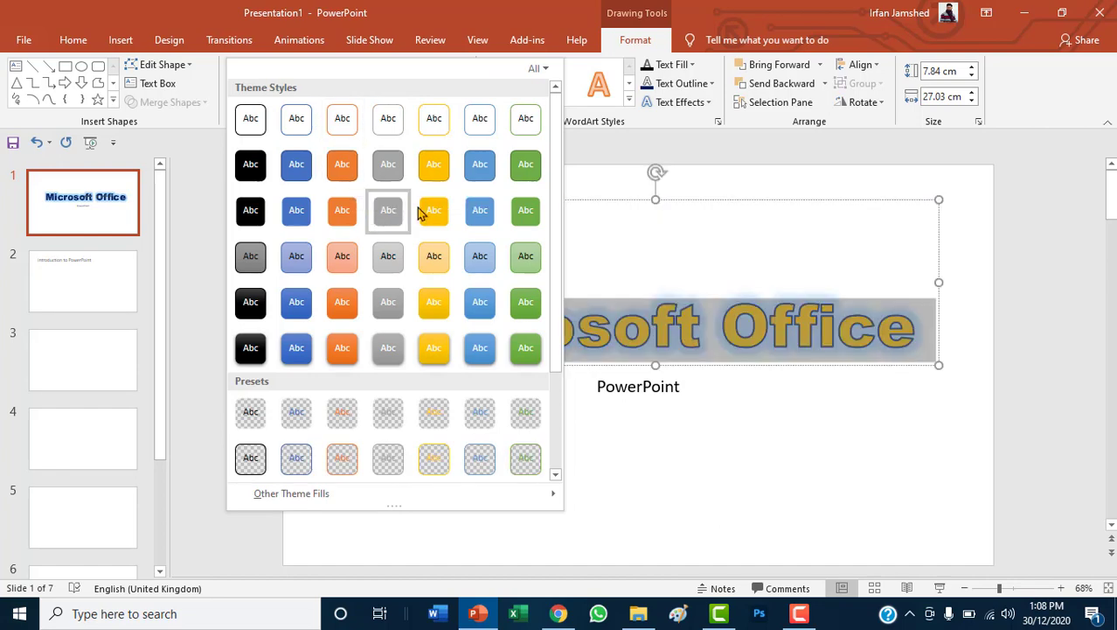
{"action": "left_click", "coordinate": [480, 348]}
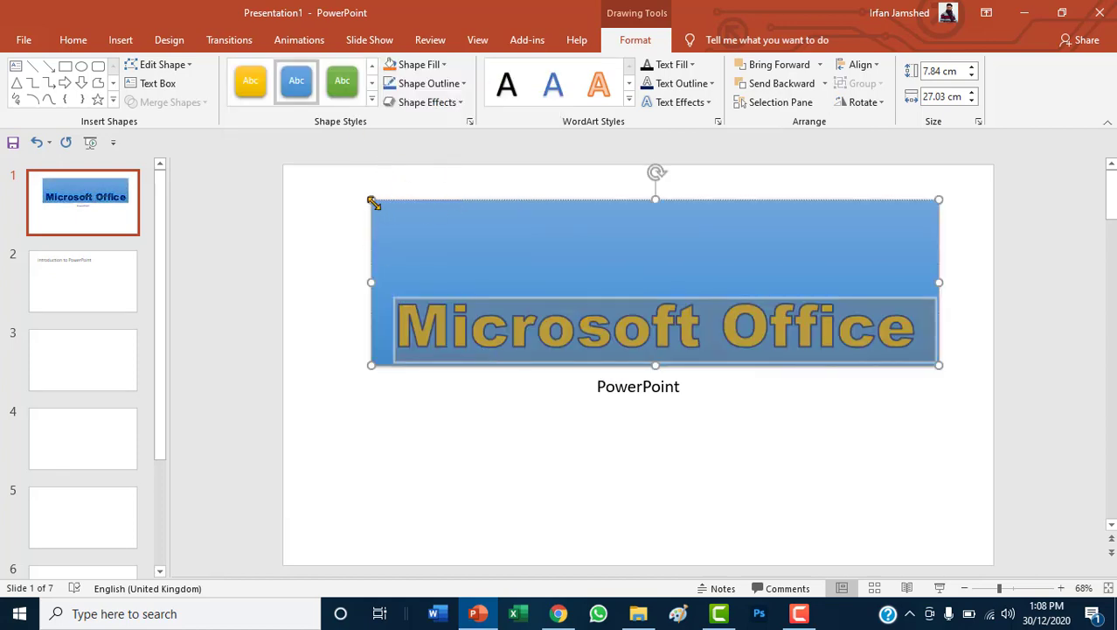
{"action": "left_click_drag", "start_coordinate": [373, 200], "coordinate": [395, 269]}
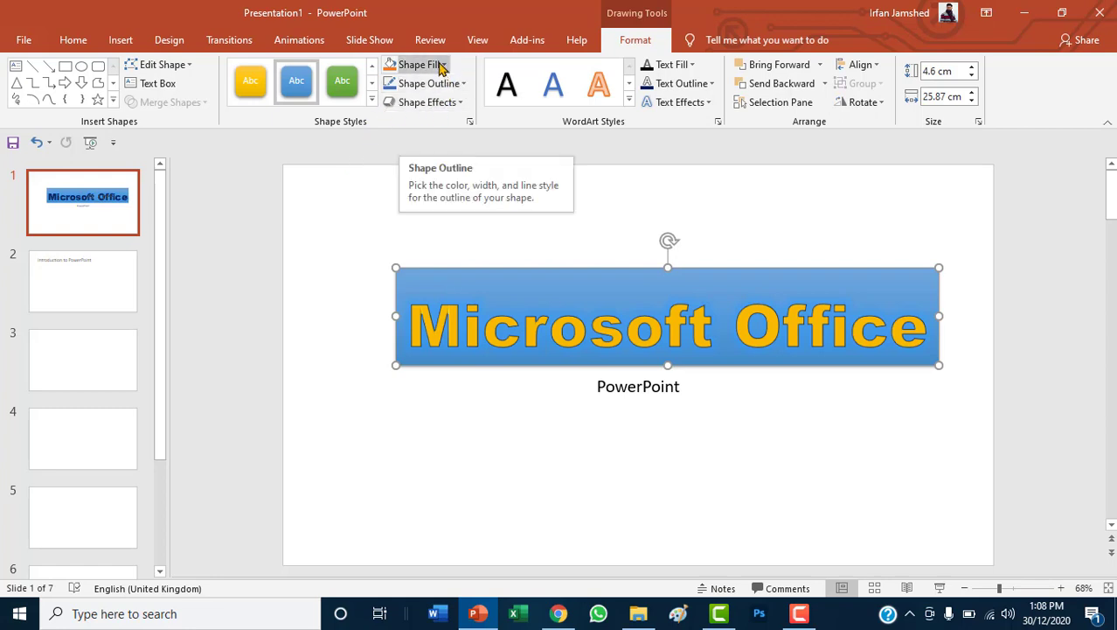
- Give the blue title banner a yellow outline
{"action": "left_click", "coordinate": [372, 99]}
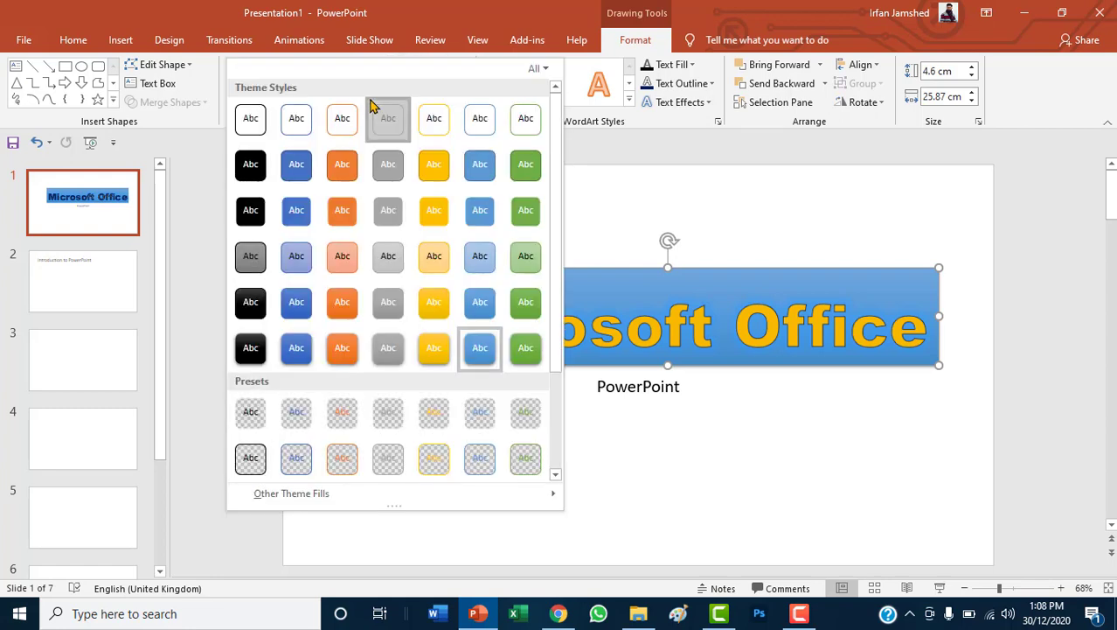
{"action": "left_click", "coordinate": [576, 189]}
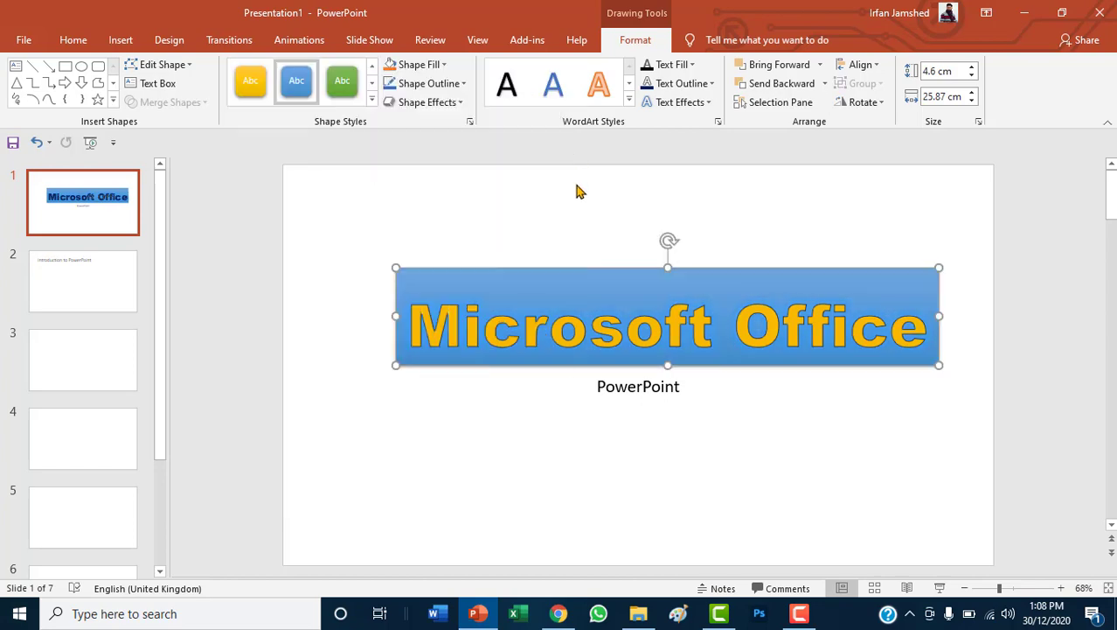
{"action": "left_click", "coordinate": [444, 66]}
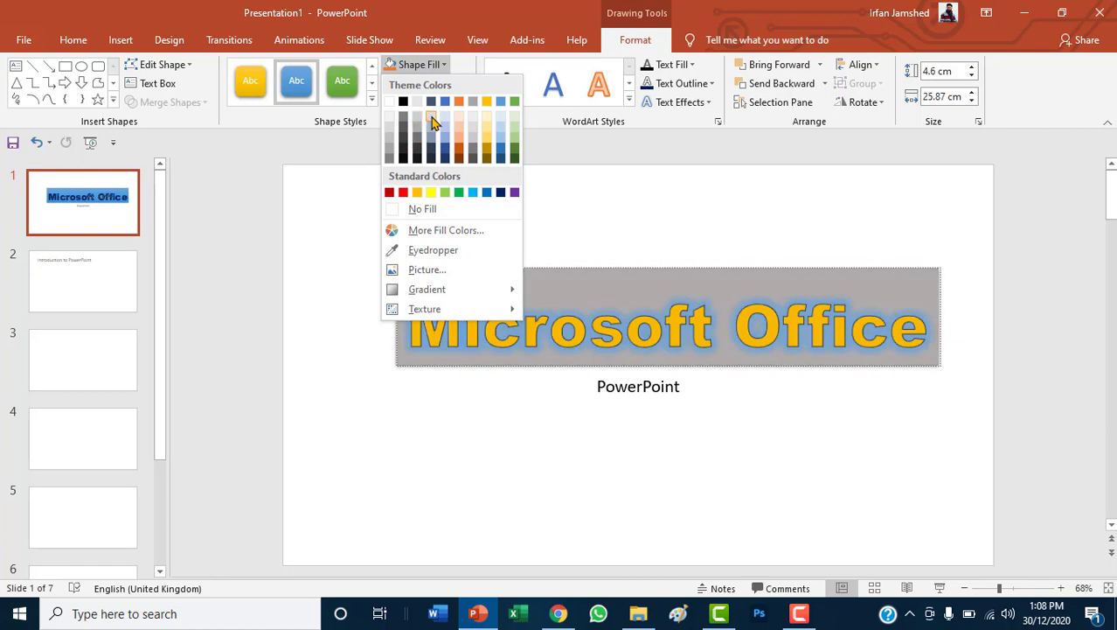
{"action": "left_click", "coordinate": [349, 208]}
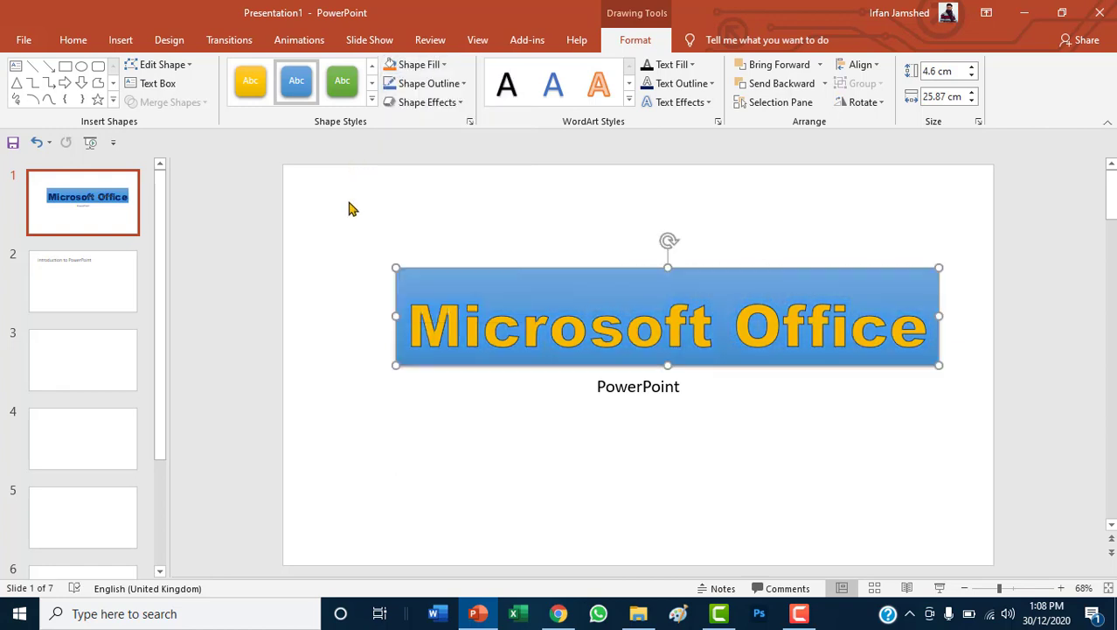
{"action": "left_click", "coordinate": [427, 84]}
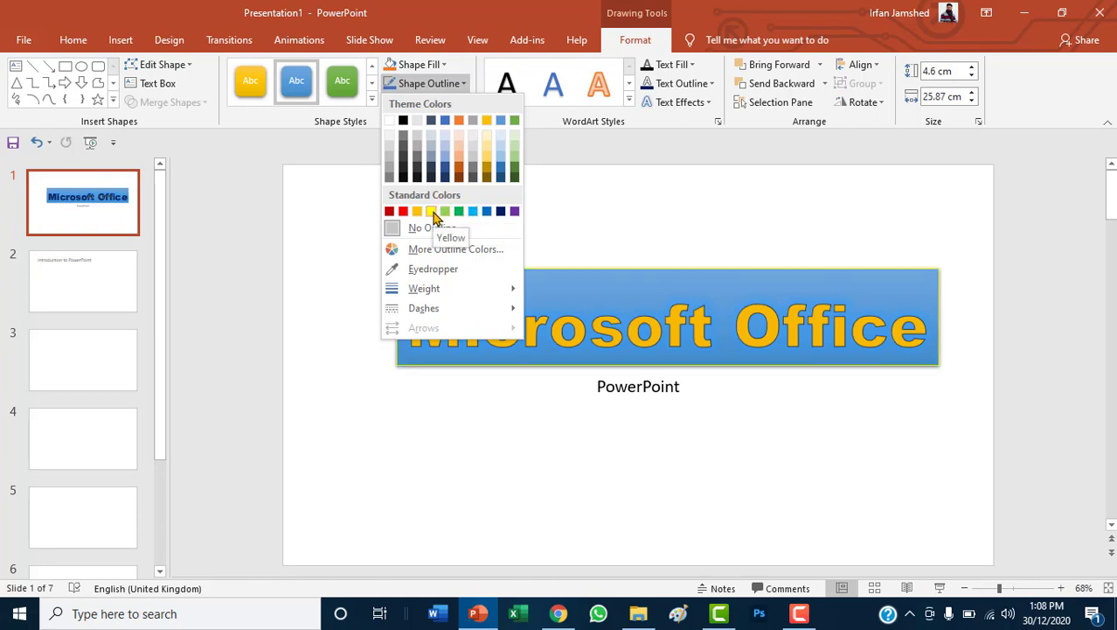
{"action": "left_click", "coordinate": [432, 211]}
- Apply the first 3-D preset effect to the banner, then a bevel effect
{"action": "left_click", "coordinate": [444, 105]}
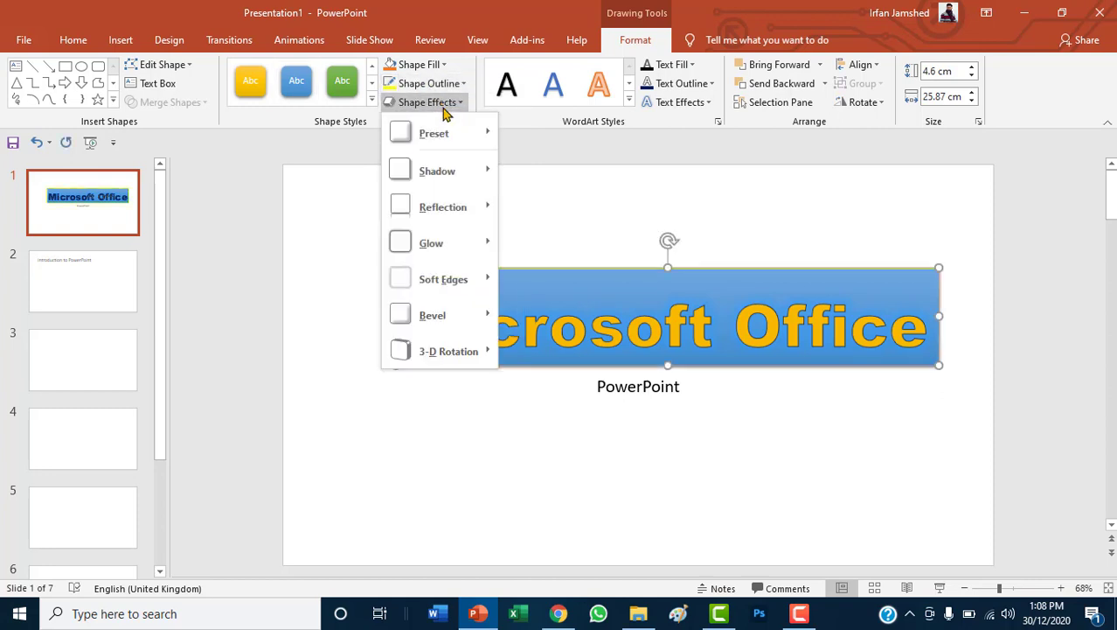
{"action": "mouse_move", "coordinate": [444, 142]}
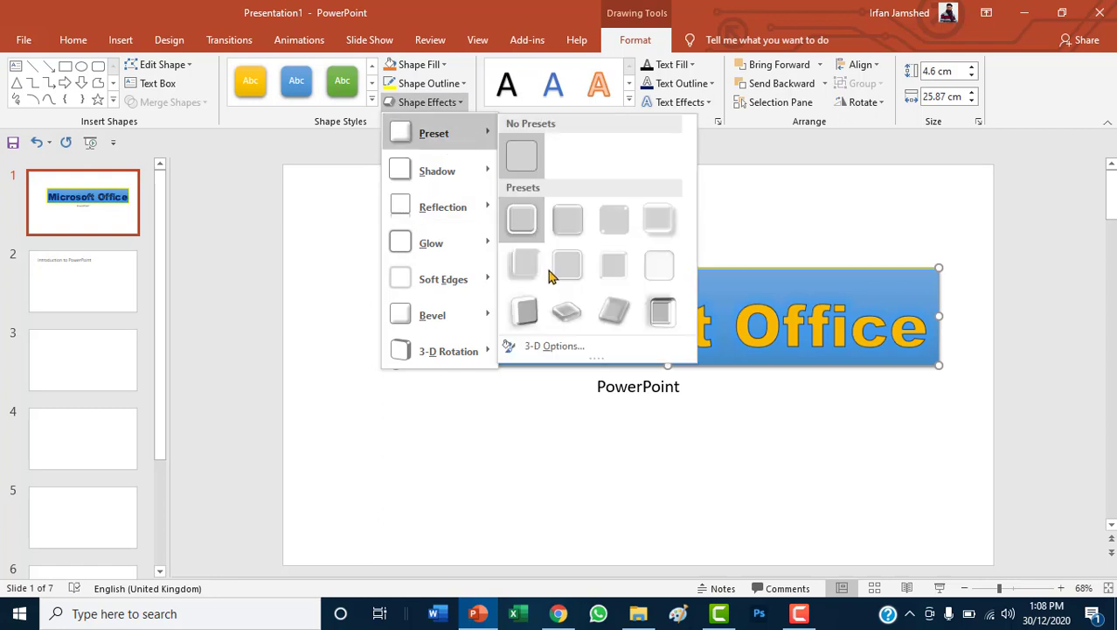
{"action": "left_click", "coordinate": [523, 234]}
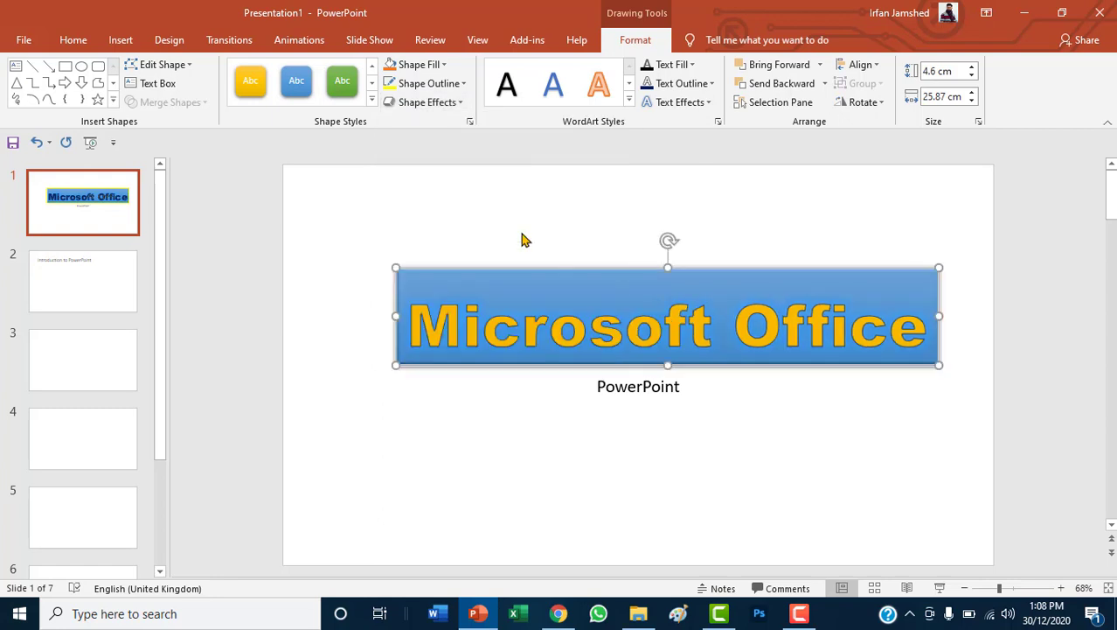
{"action": "left_click", "coordinate": [450, 108]}
{"action": "mouse_move", "coordinate": [451, 352]}
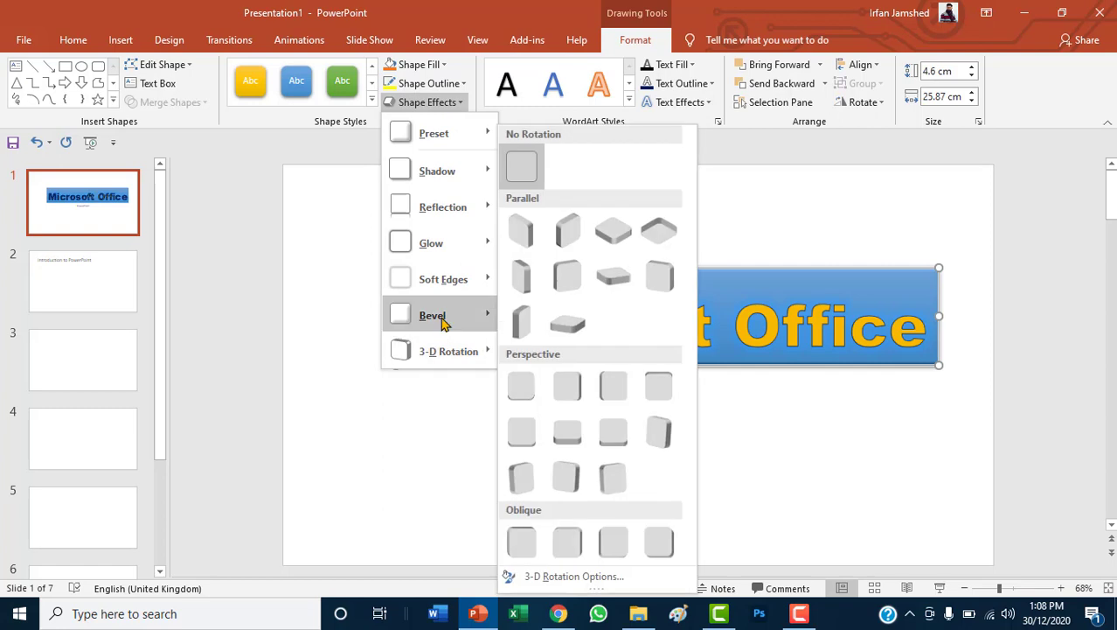
{"action": "mouse_move", "coordinate": [443, 323]}
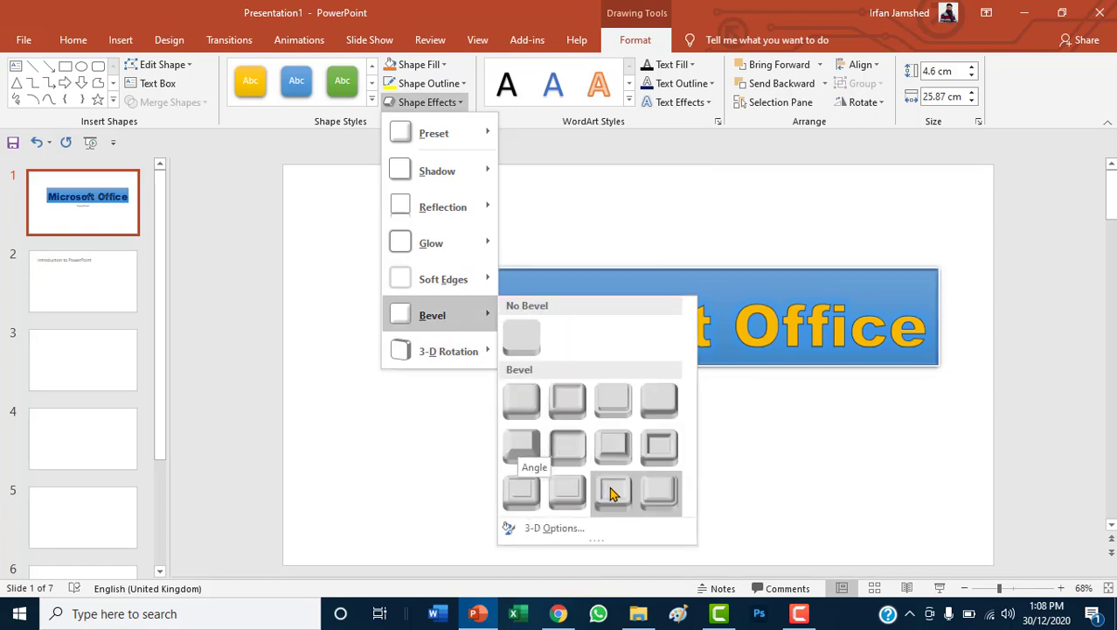
{"action": "left_click", "coordinate": [660, 494]}
- Drag the Microsoft Office banner up and centre it horizontally above the PowerPoint subtitle
{"action": "left_click", "coordinate": [451, 454]}
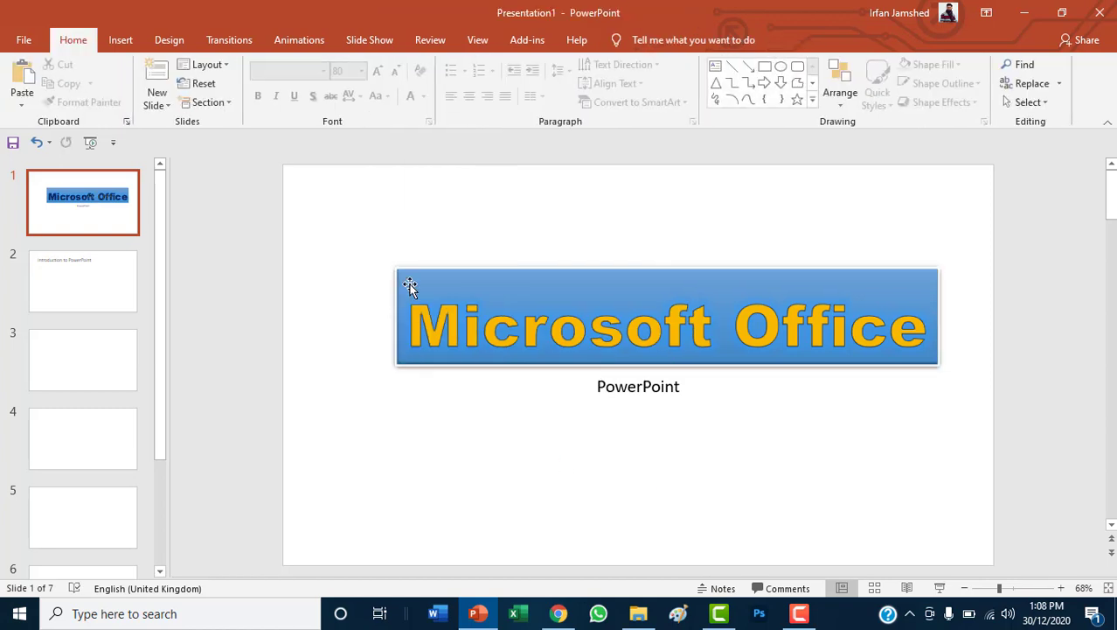
{"action": "mouse_move", "coordinate": [402, 270]}
{"action": "left_mouse_down"}
{"action": "mouse_move", "coordinate": [398, 295]}
{"action": "mouse_move", "coordinate": [411, 258]}
{"action": "left_mouse_up"}
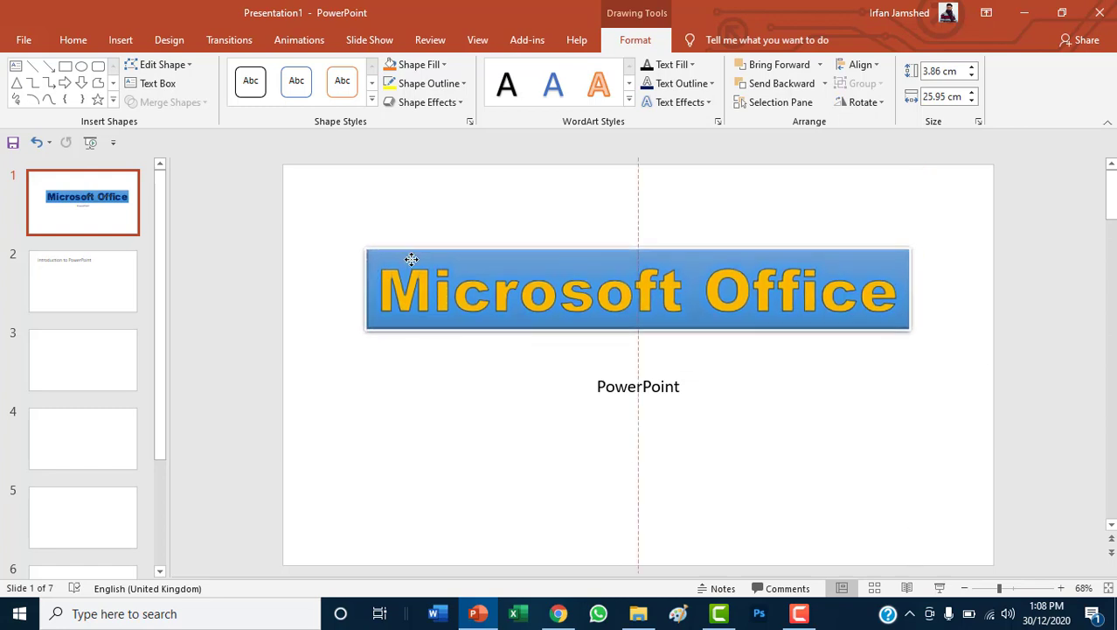
{"action": "left_click_drag", "start_coordinate": [411, 259], "coordinate": [413, 258]}
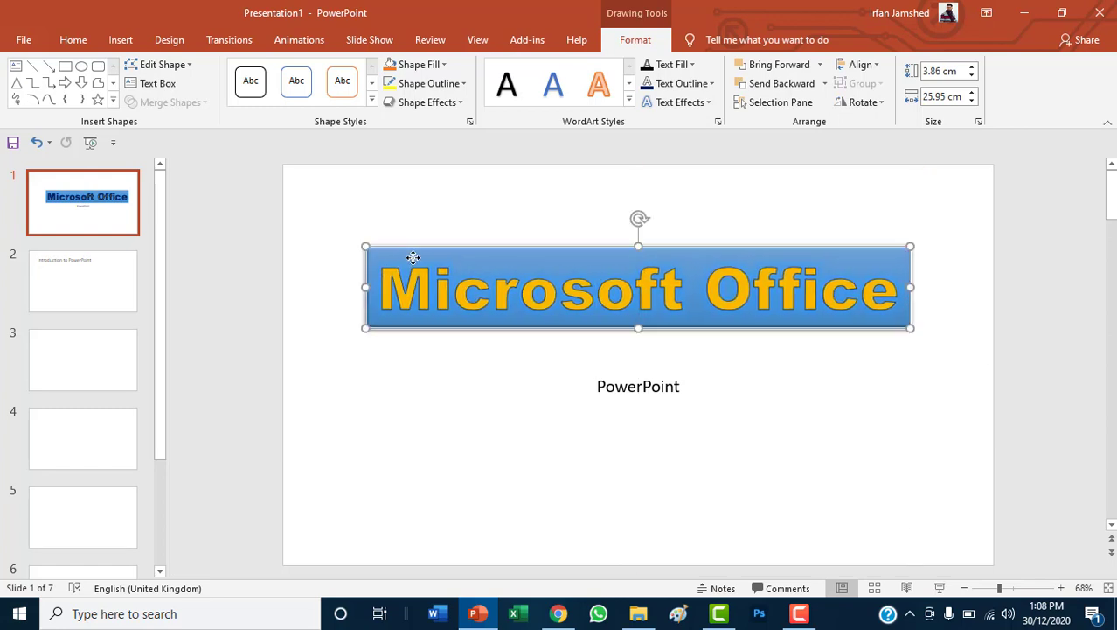
{"action": "left_click", "coordinate": [835, 449]}
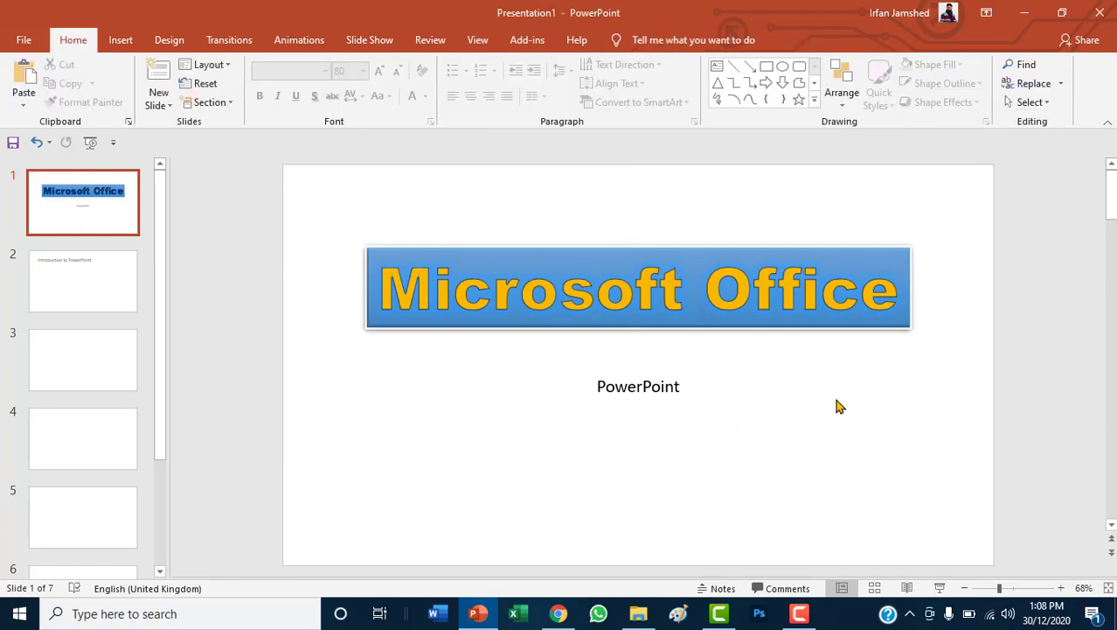
{"action": "left_click", "coordinate": [688, 316]}
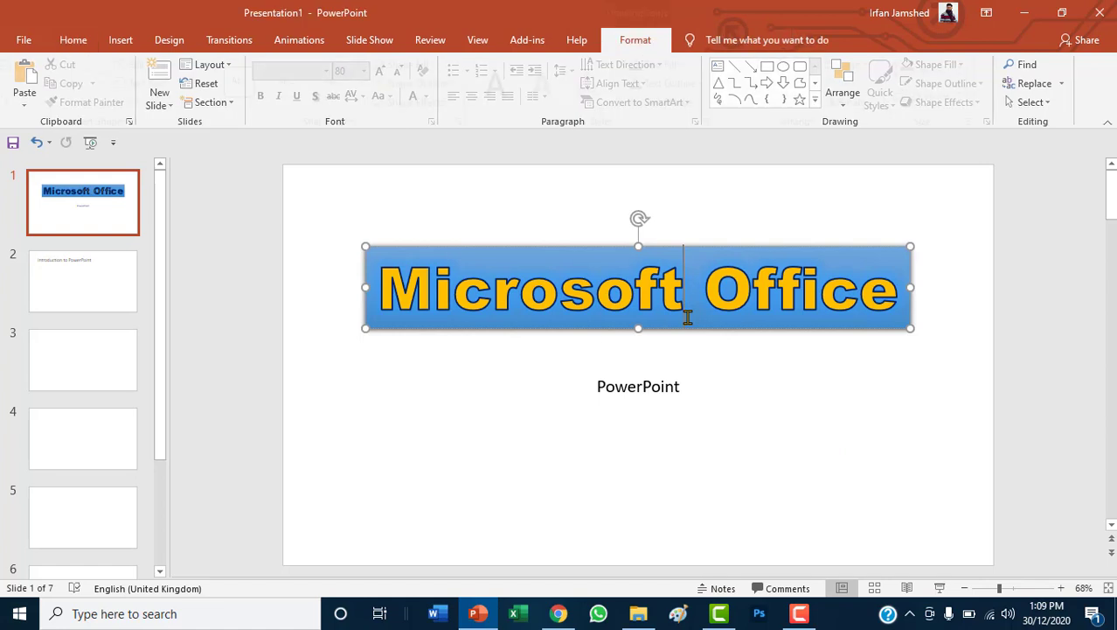
{"action": "left_click", "coordinate": [485, 409]}
{"action": "left_click", "coordinate": [362, 387]}
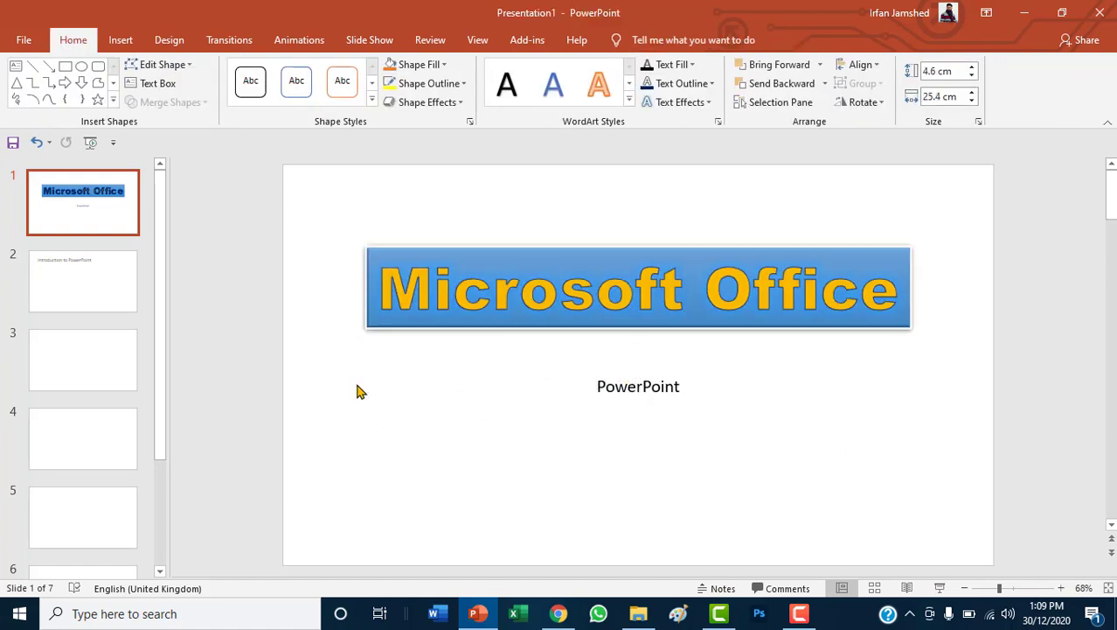
{"action": "left_click", "coordinate": [598, 390]}
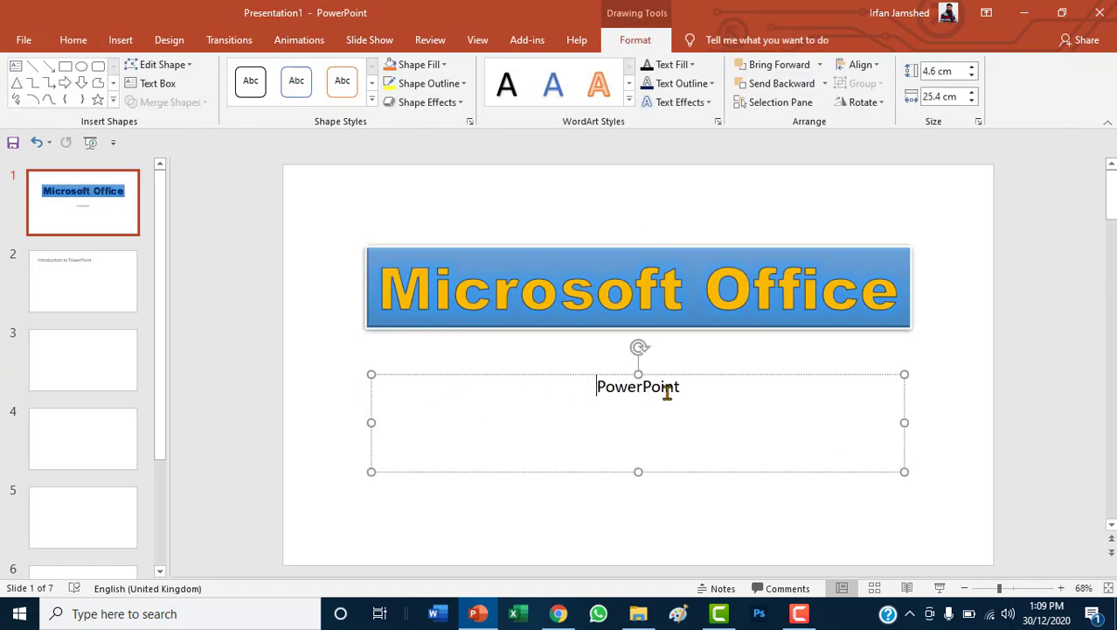
{"action": "double_click", "coordinate": [667, 391]}
{"action": "left_click", "coordinate": [327, 388]}
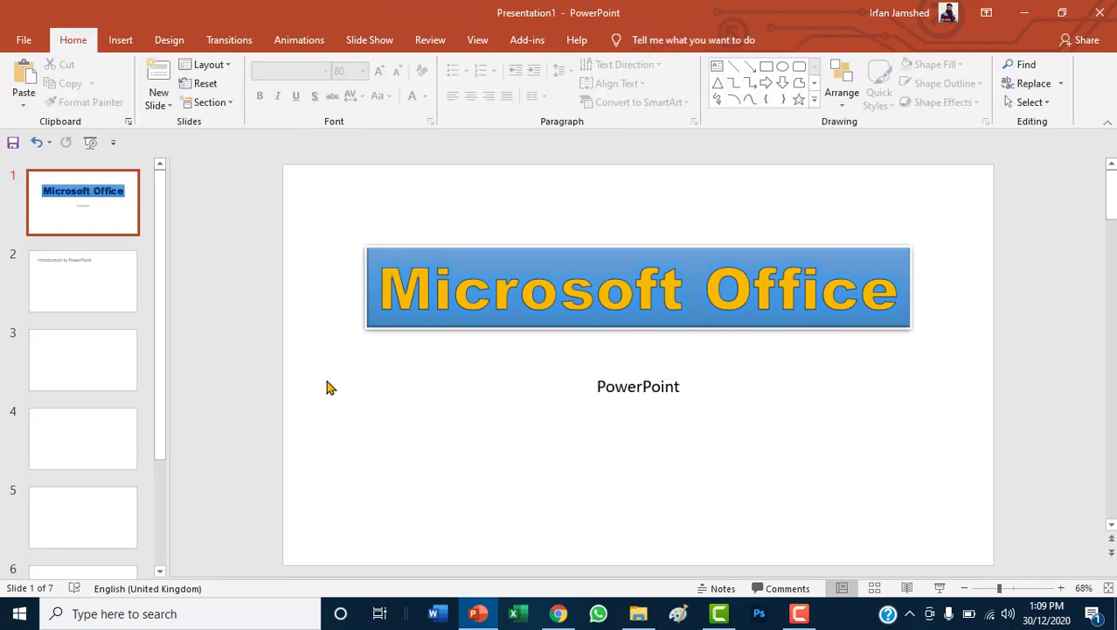
{"action": "left_click", "coordinate": [374, 298]}
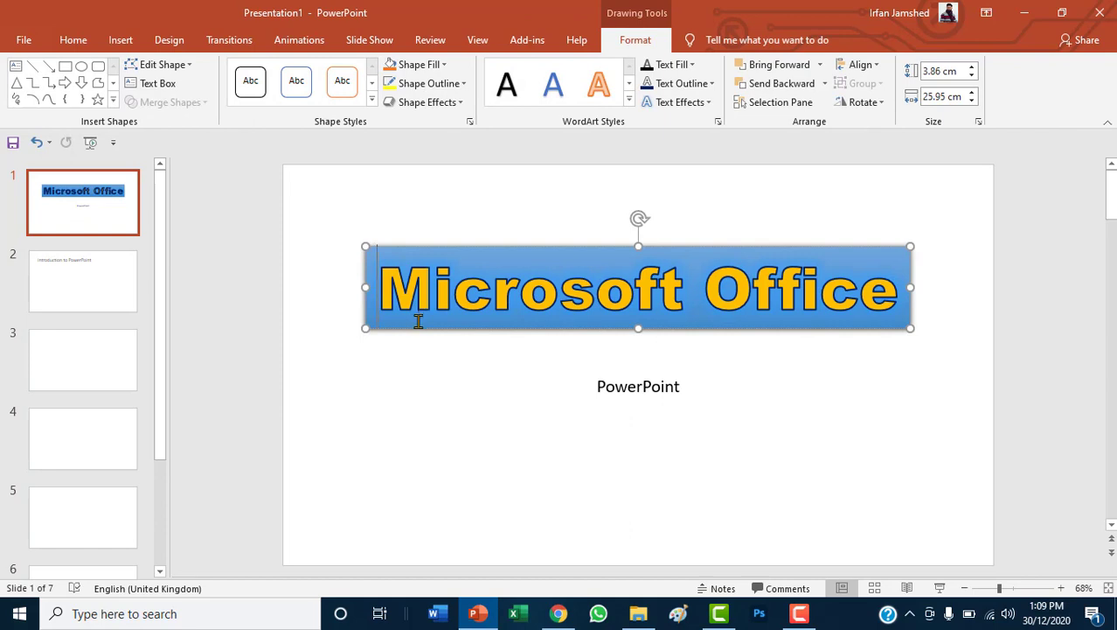
- Format Painter the title's blue box and orange bold lettering onto the PowerPoint subtitle
{"action": "left_click", "coordinate": [370, 325]}
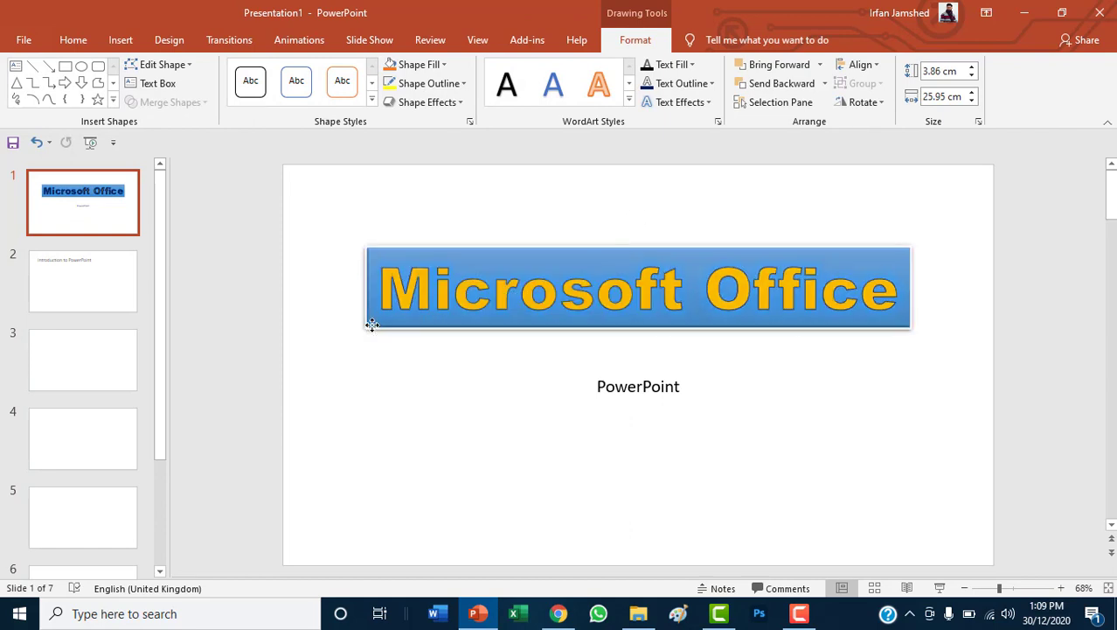
{"action": "left_click", "coordinate": [73, 40]}
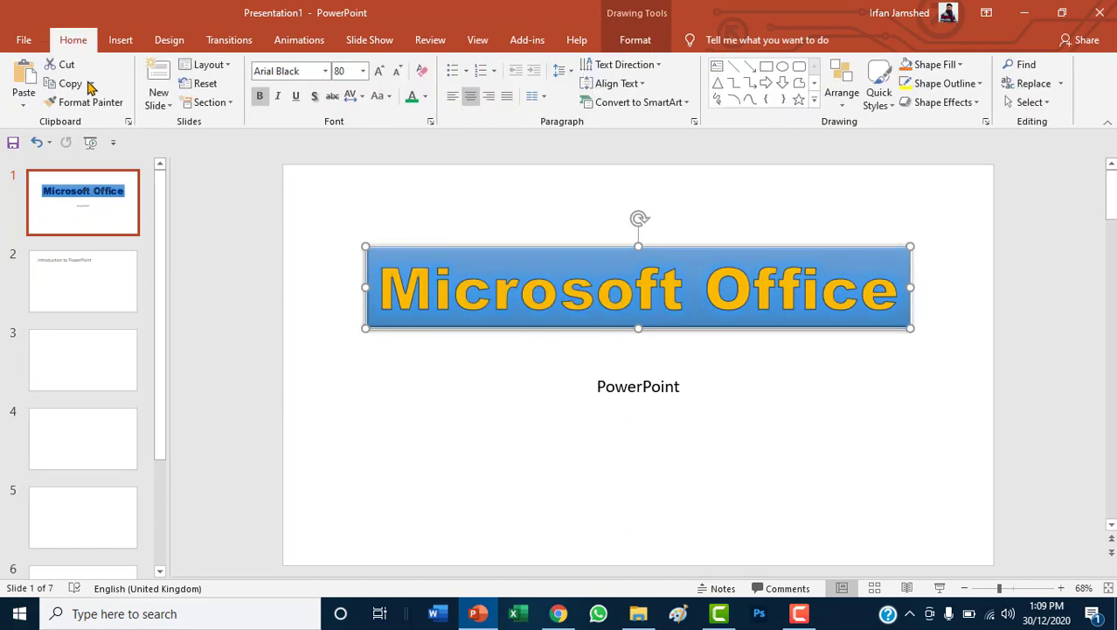
{"action": "left_click", "coordinate": [87, 102]}
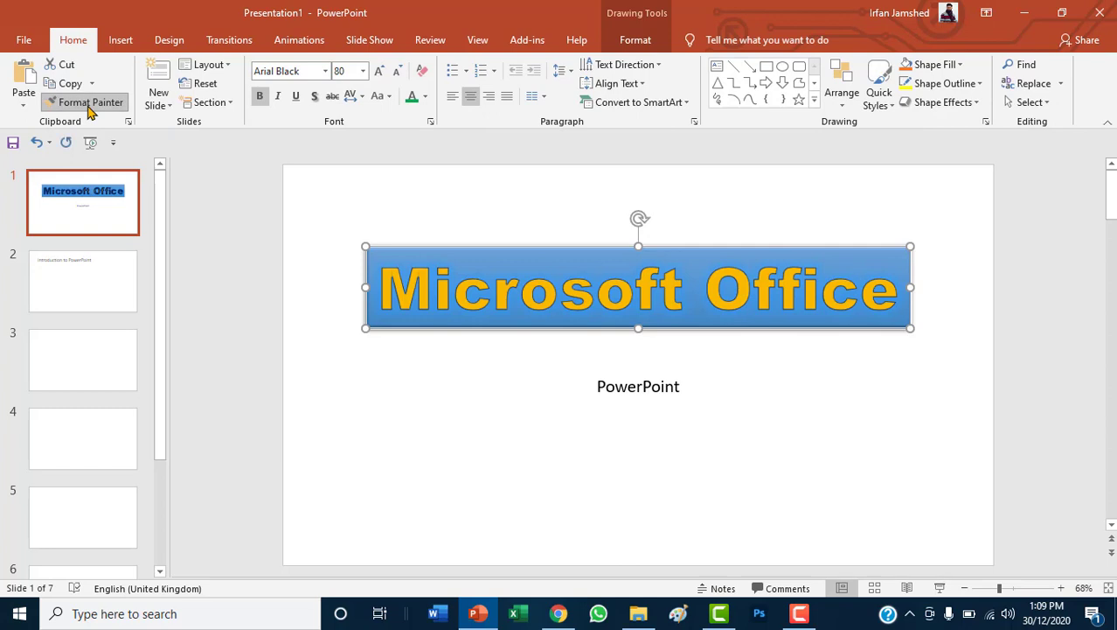
{"action": "left_click", "coordinate": [540, 381]}
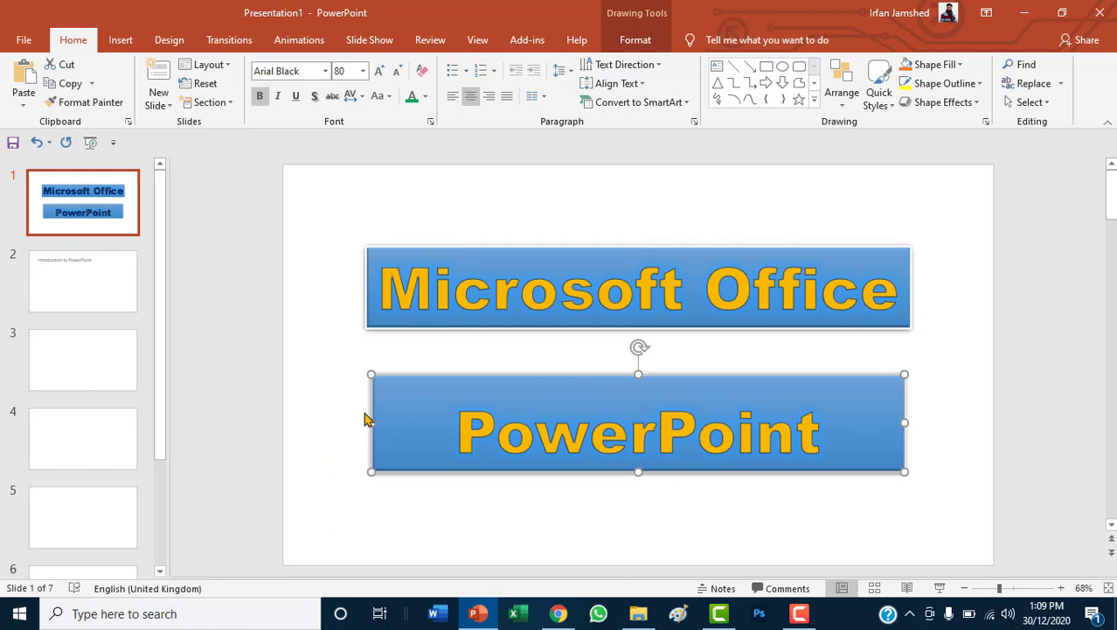
- Deselect the subtitle and switch to slide 2
{"action": "left_click", "coordinate": [342, 427]}
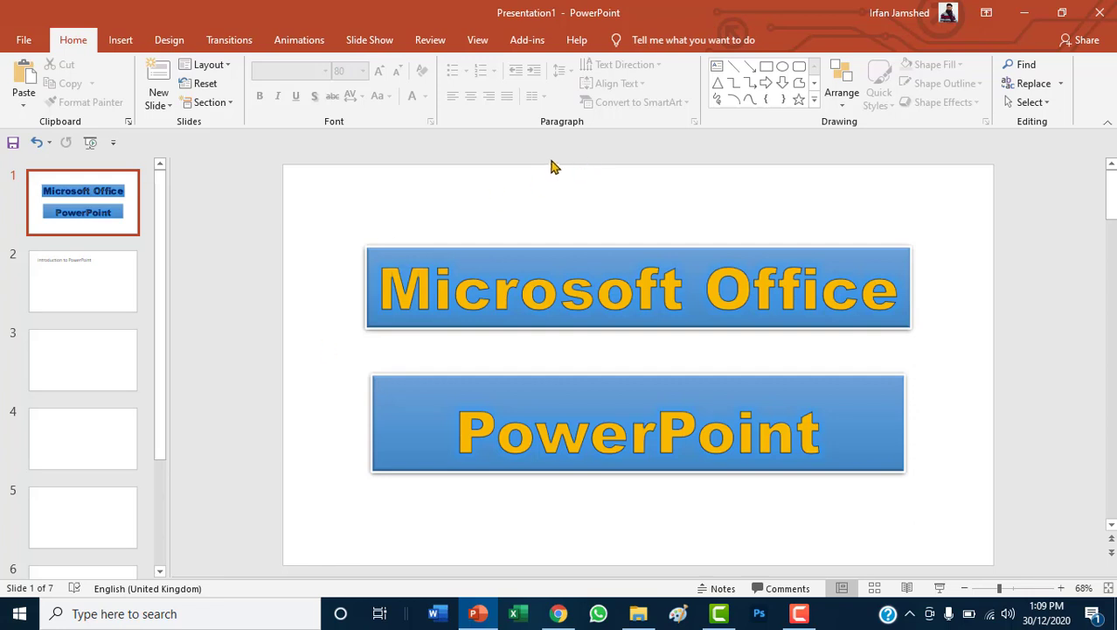
{"action": "left_click", "coordinate": [495, 294]}
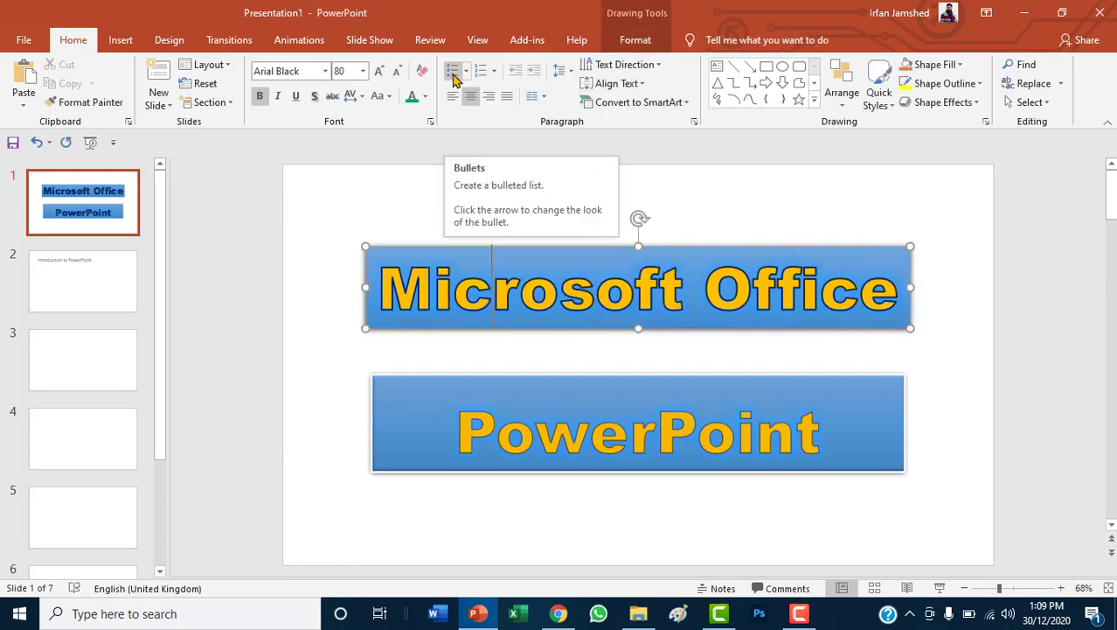
{"action": "left_click", "coordinate": [129, 310]}
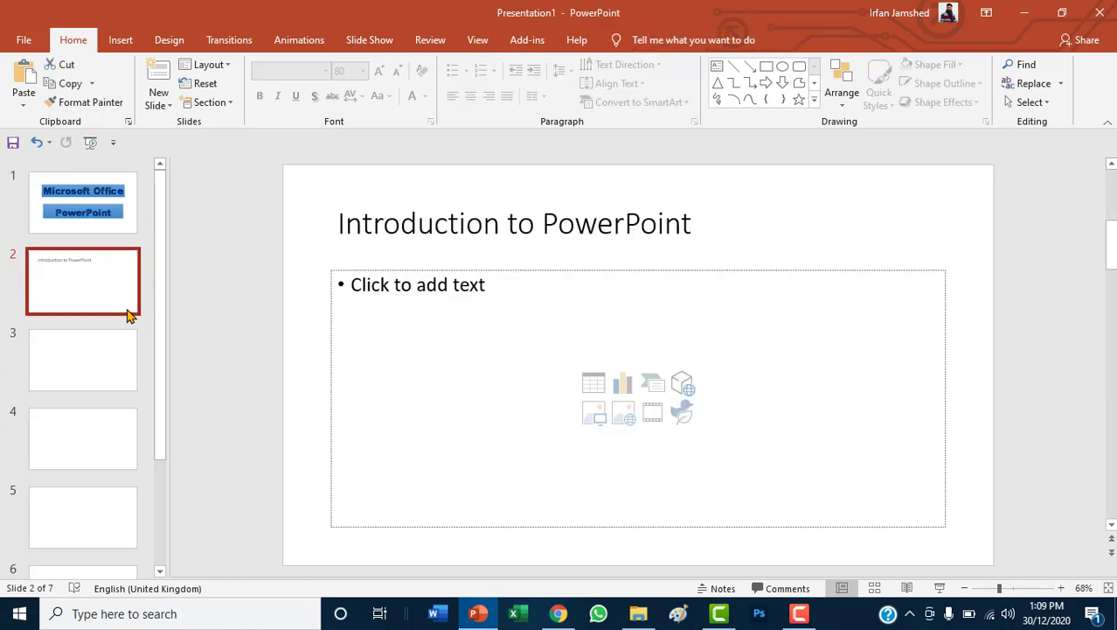
- Type the list Home, Insert, Design, Transition into slide 2's body text
{"action": "left_click", "coordinate": [442, 311]}
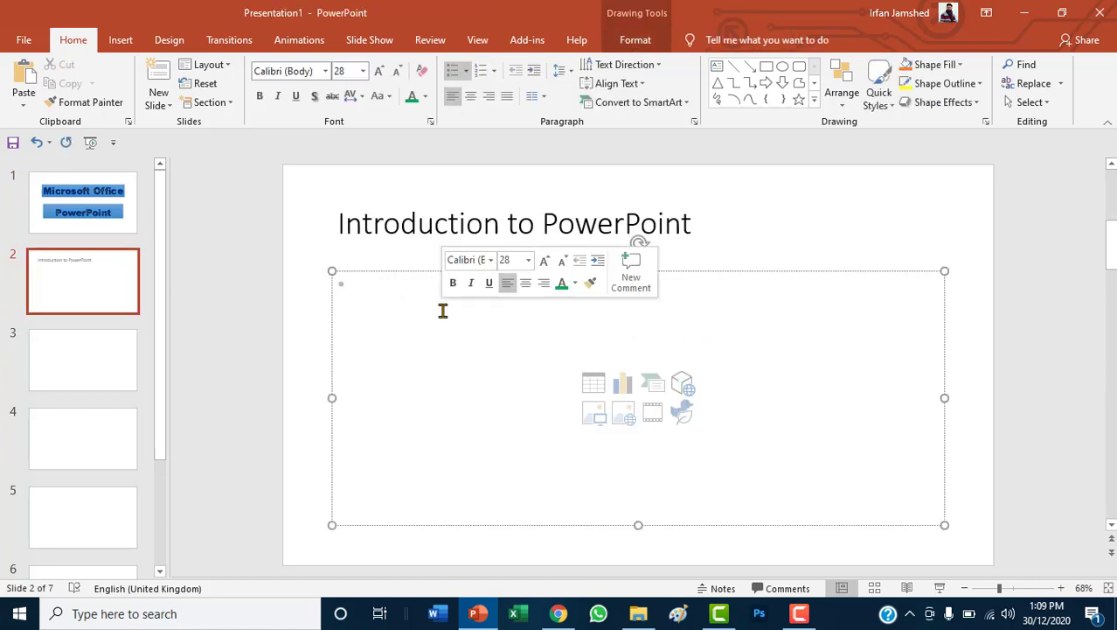
{"action": "type", "text": "HO"}
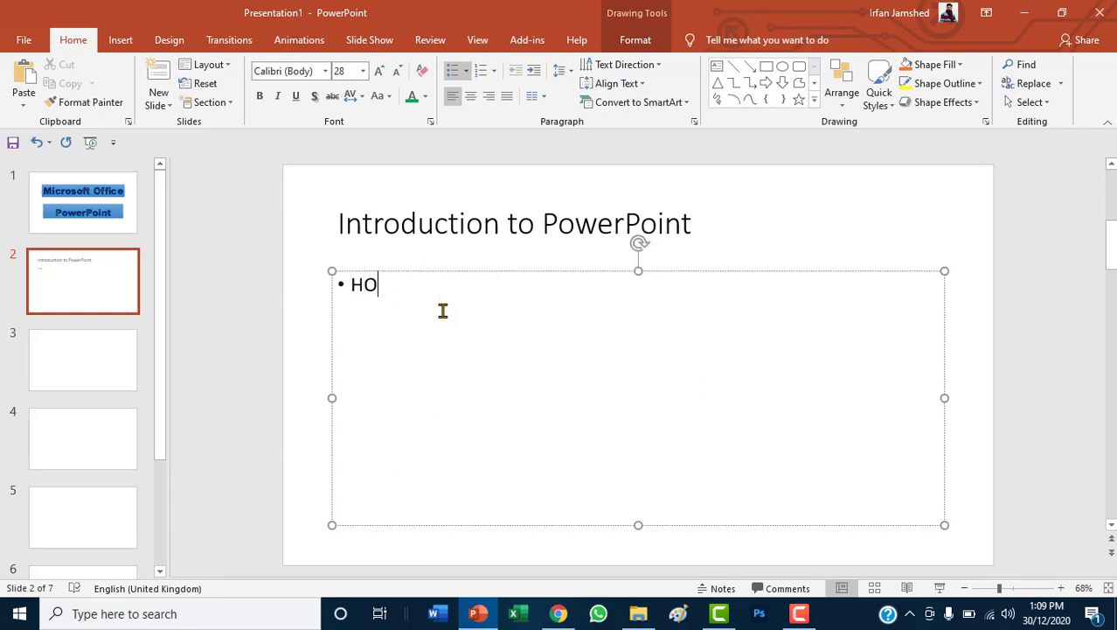
{"action": "type", "text": "ME I"}
{"action": "type", "text": "N"}
{"action": "type", "text": "SERT"}
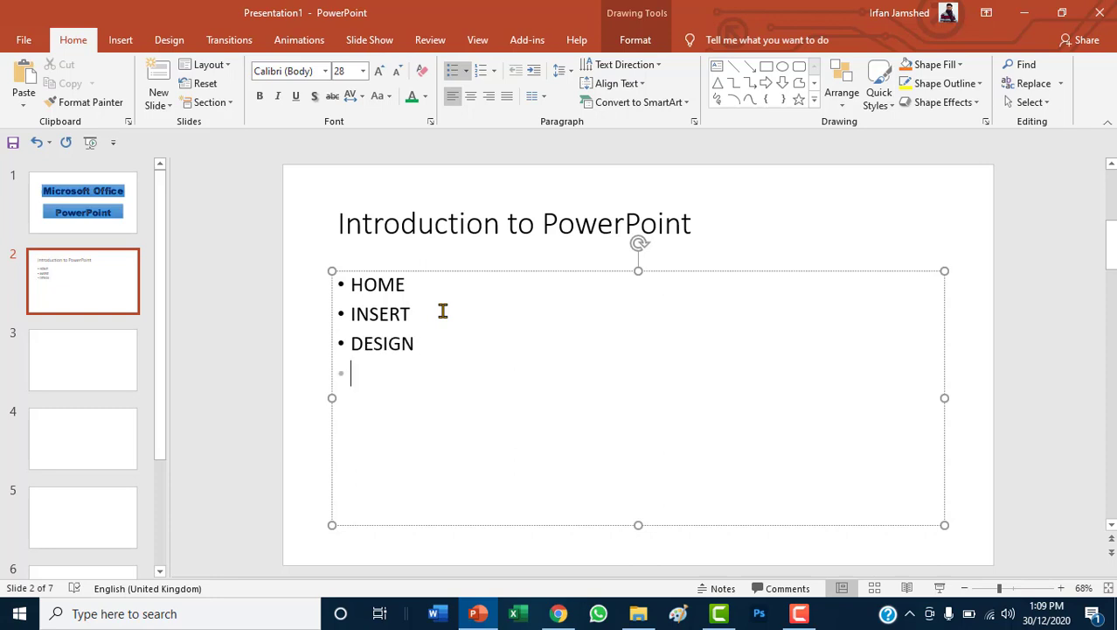
{"action": "type", "text": "RANSITI"}
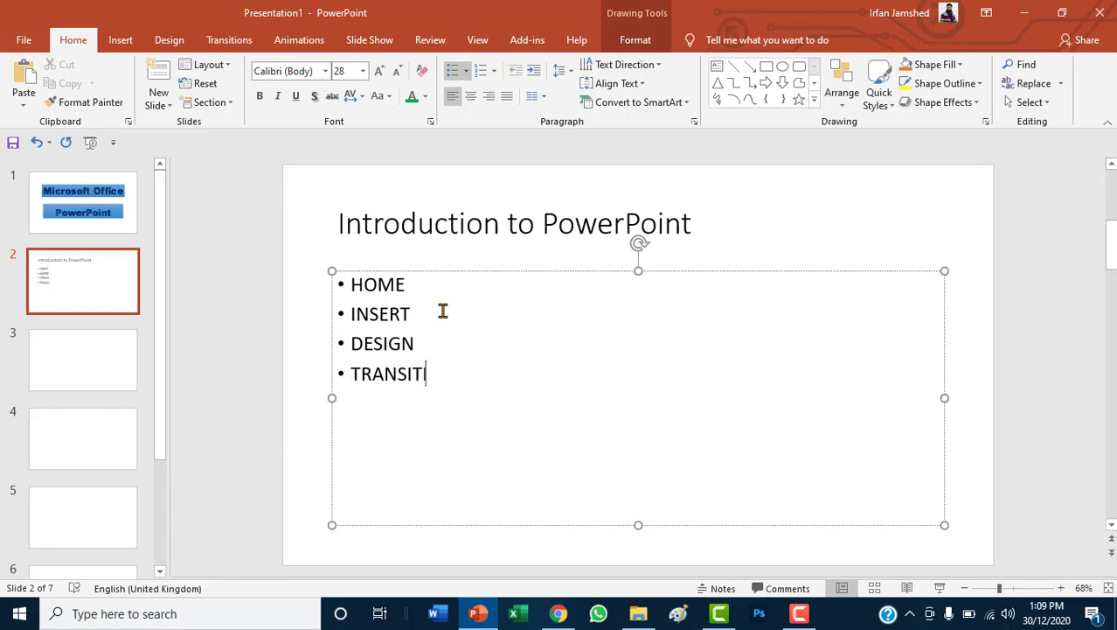
{"action": "type", "text": "ON"}
{"action": "key", "text": "BackSpace"}
{"action": "key", "text": "BackSpace"}
- Give the four list lines check mark bullets and sentence case
{"action": "left_click", "coordinate": [466, 74]}
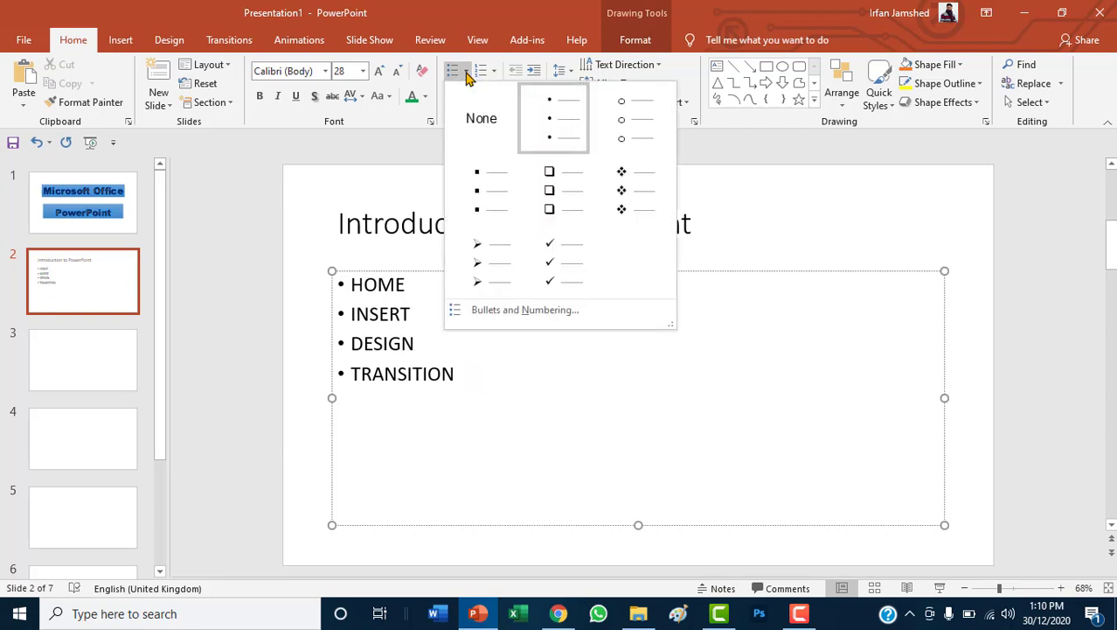
{"action": "left_click", "coordinate": [514, 357]}
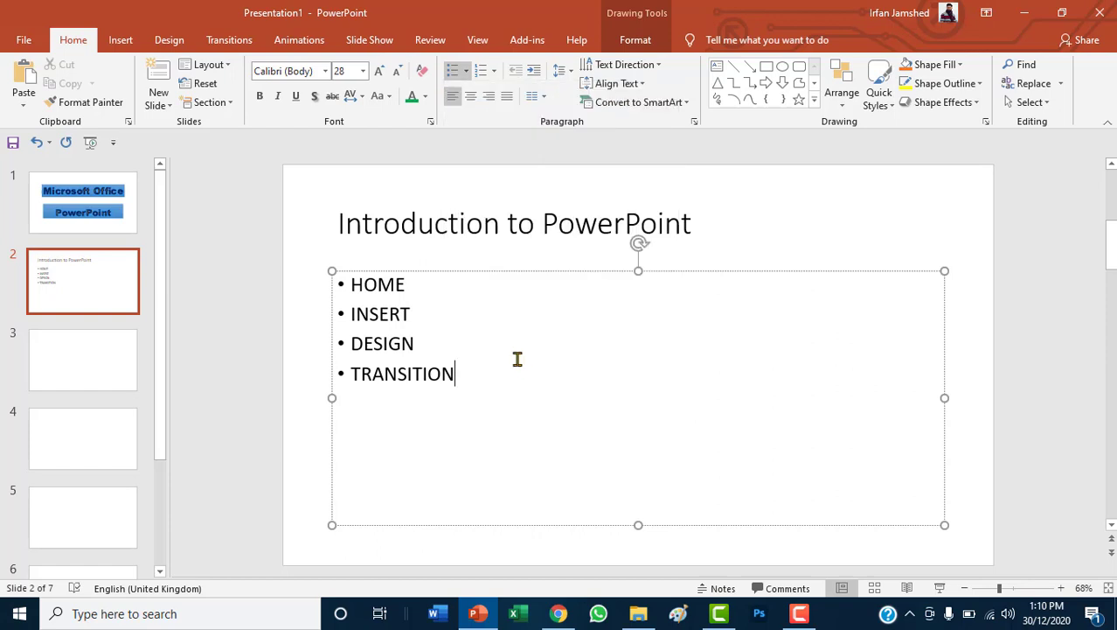
{"action": "left_click_drag", "start_coordinate": [463, 376], "coordinate": [353, 285]}
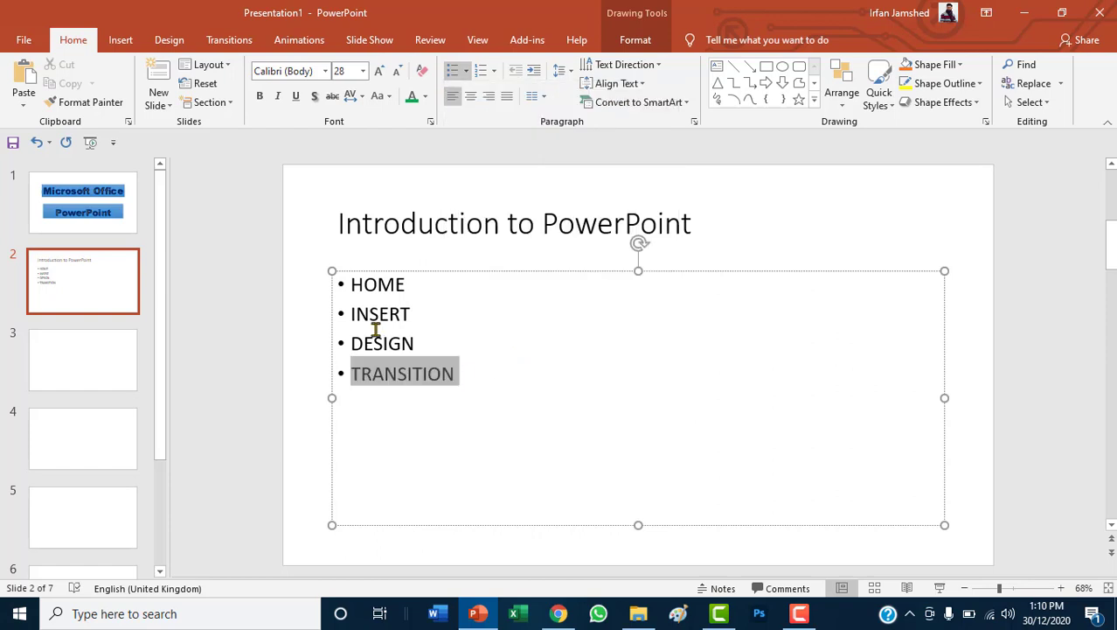
{"action": "left_click", "coordinate": [466, 72]}
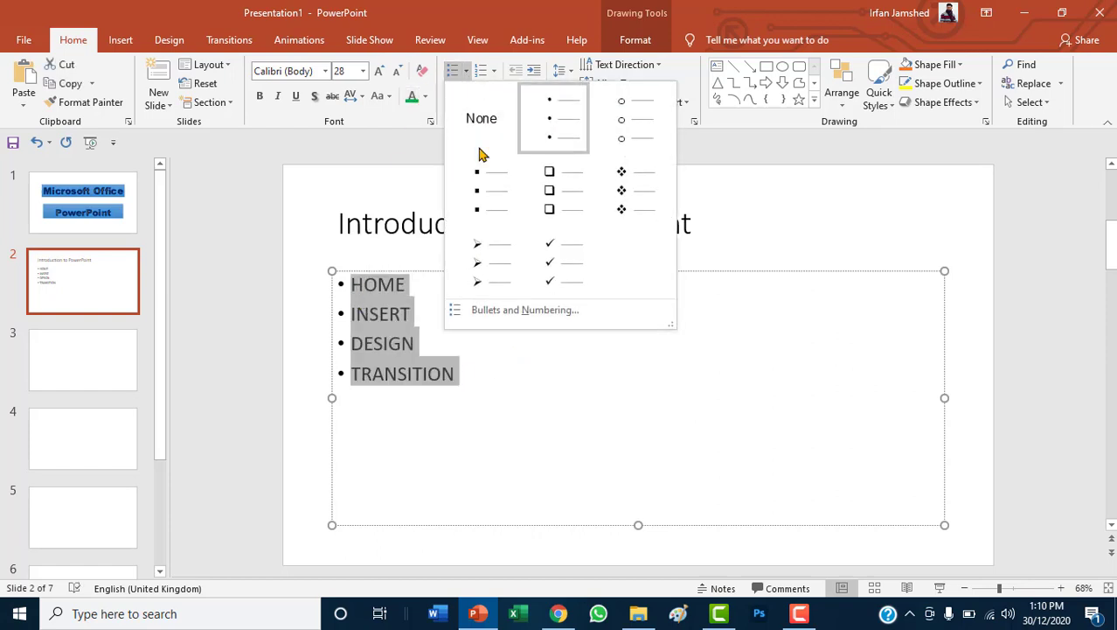
{"action": "left_click", "coordinate": [553, 266]}
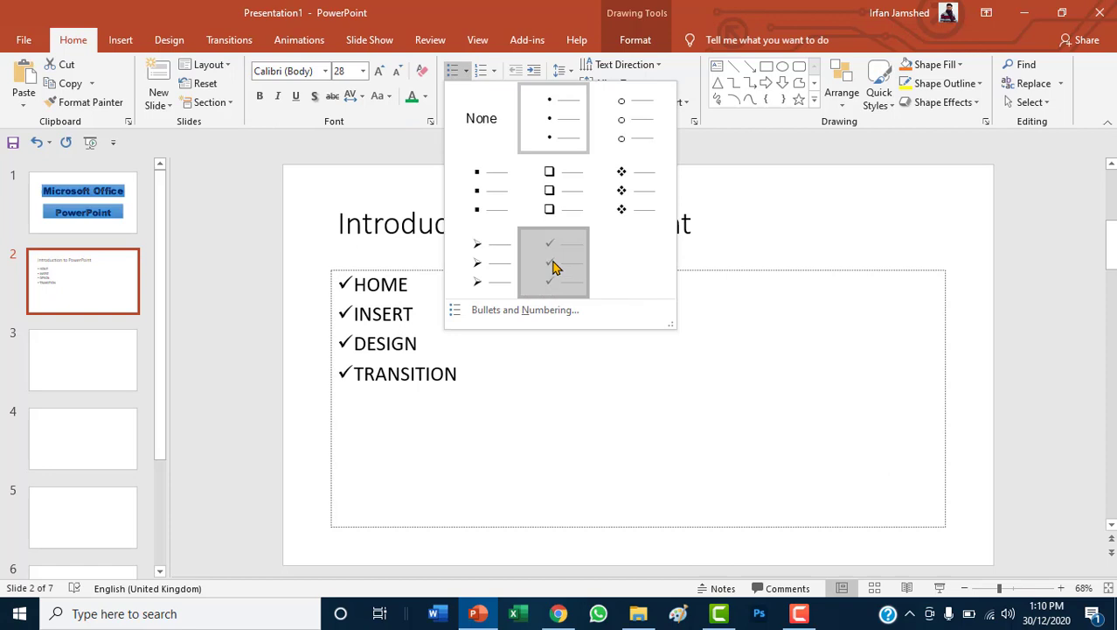
{"action": "left_click", "coordinate": [383, 96]}
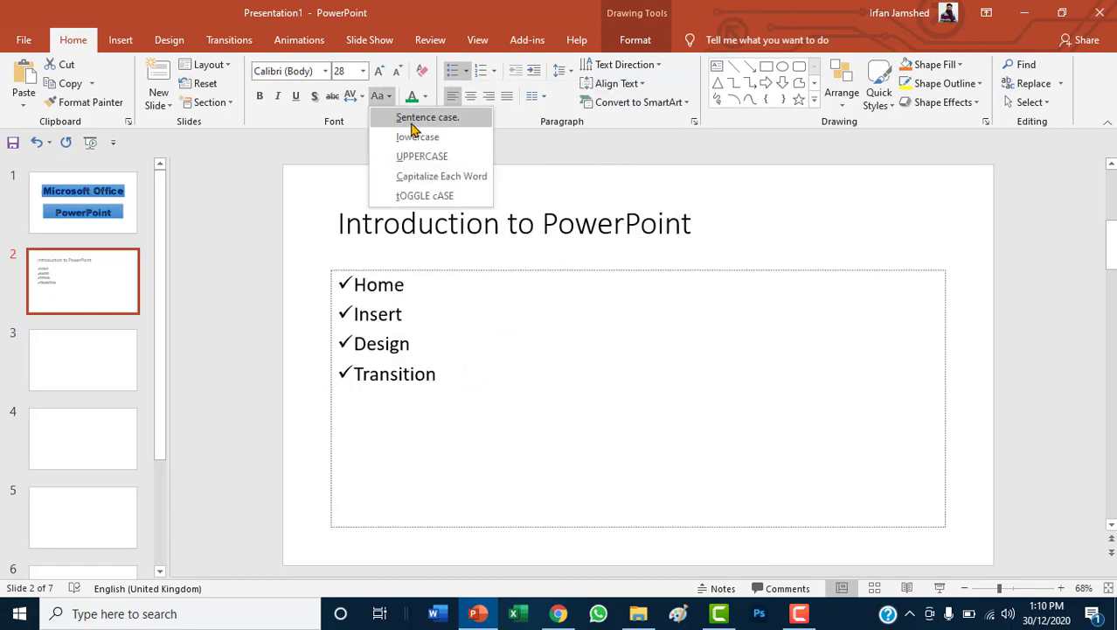
{"action": "left_click", "coordinate": [413, 122]}
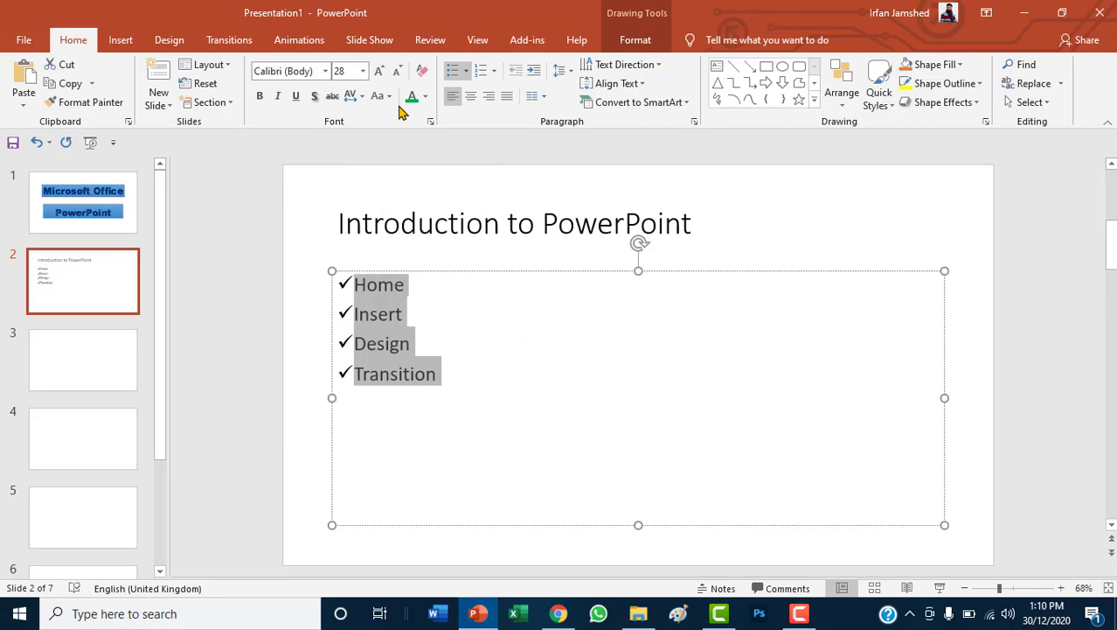
- Enlarge the list text to 40 pt and show the numbering styles
{"action": "left_click", "coordinate": [380, 74]}
{"action": "left_click", "coordinate": [379, 73]}
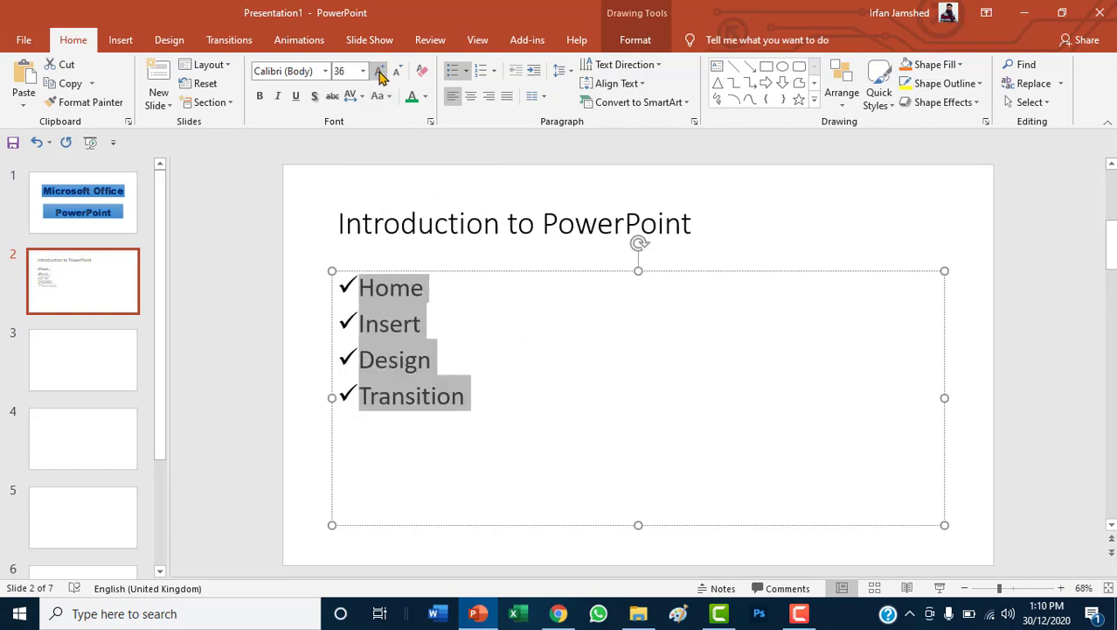
{"action": "left_click", "coordinate": [379, 73]}
{"action": "left_click", "coordinate": [379, 73]}
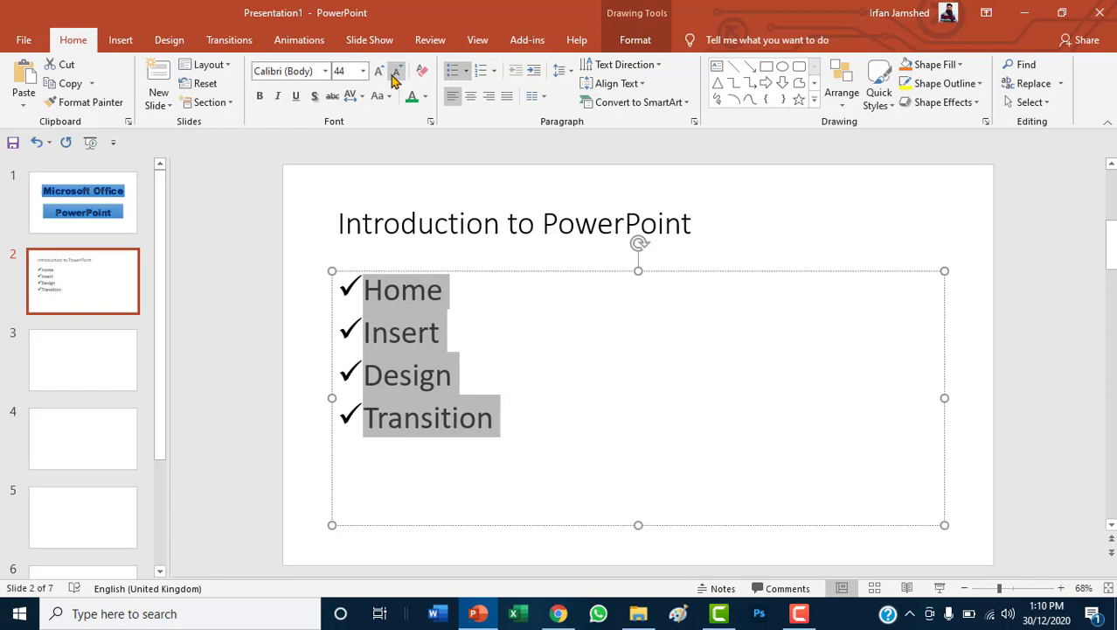
{"action": "left_click", "coordinate": [395, 76]}
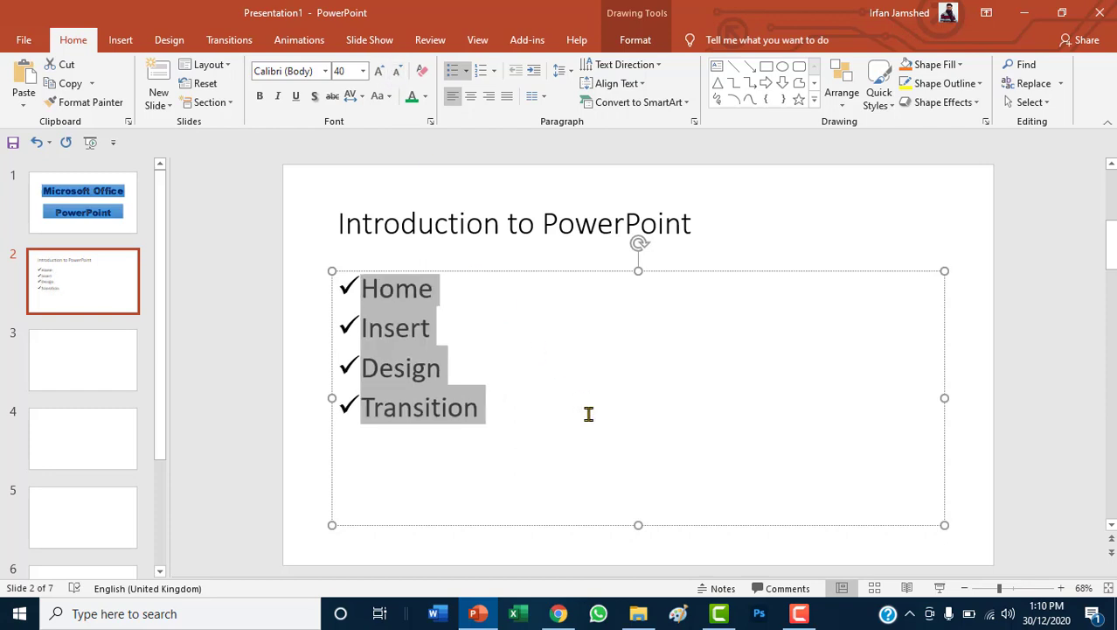
{"action": "left_click", "coordinate": [494, 72]}
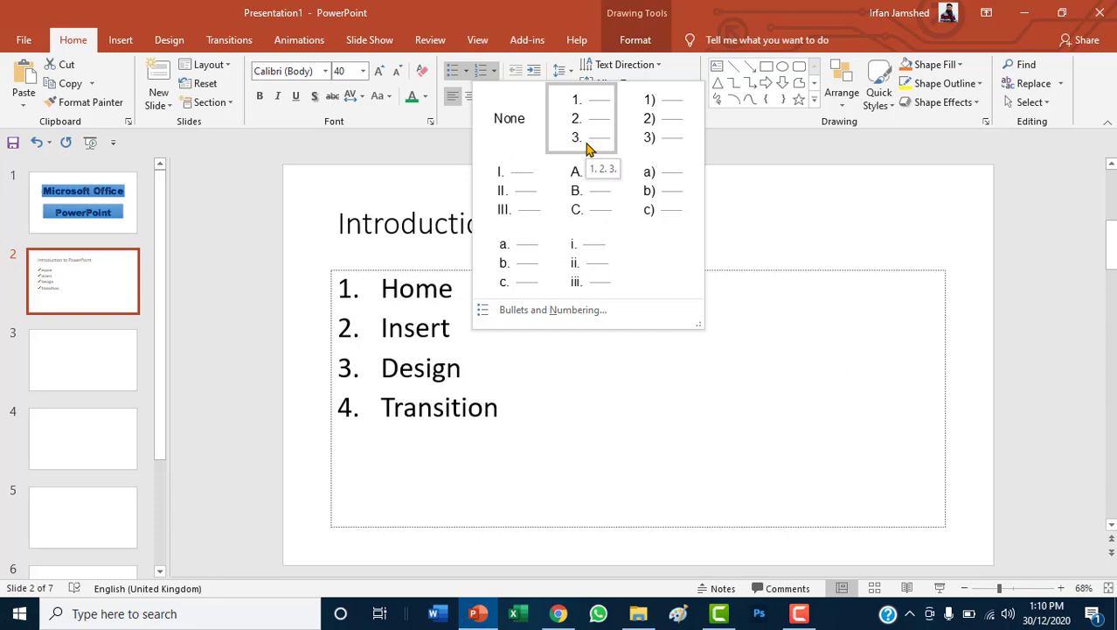
- Number the list 1, 2, 3 and add a 'Power point presentation' line above Home
{"action": "left_click", "coordinate": [588, 148]}
{"action": "left_click", "coordinate": [487, 304]}
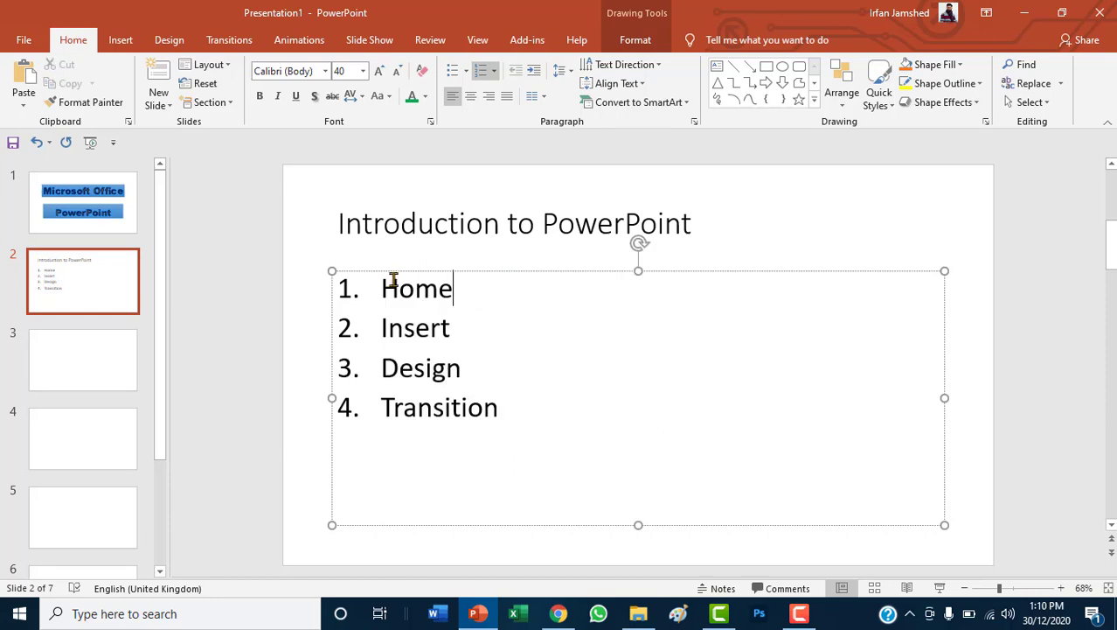
{"action": "left_click", "coordinate": [381, 289]}
{"action": "key", "text": "Return"}
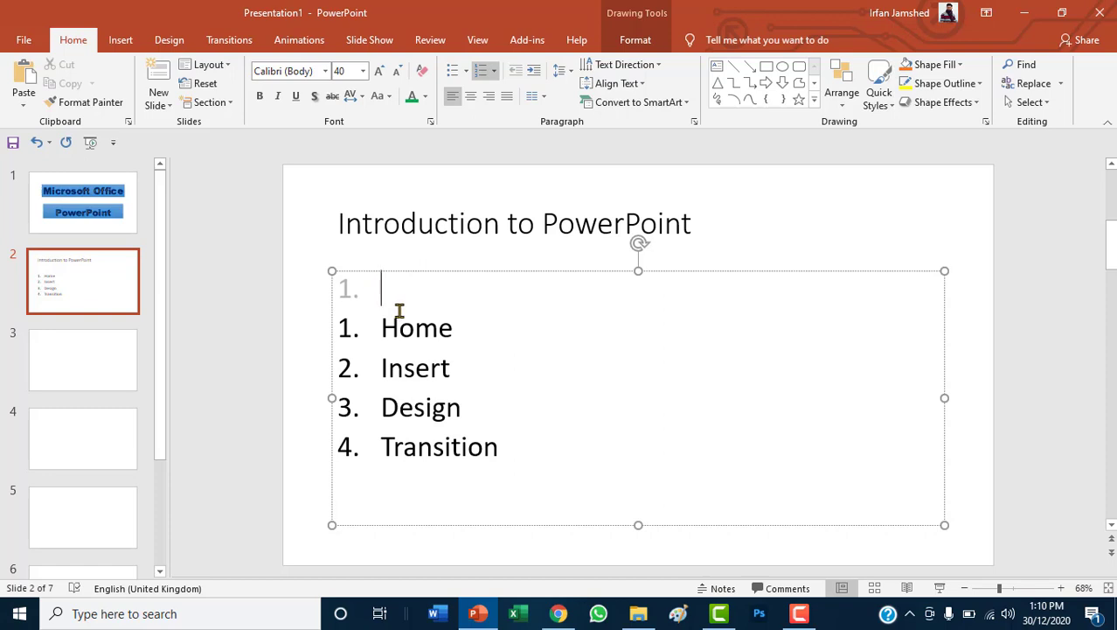
{"action": "type", "text": "p"}
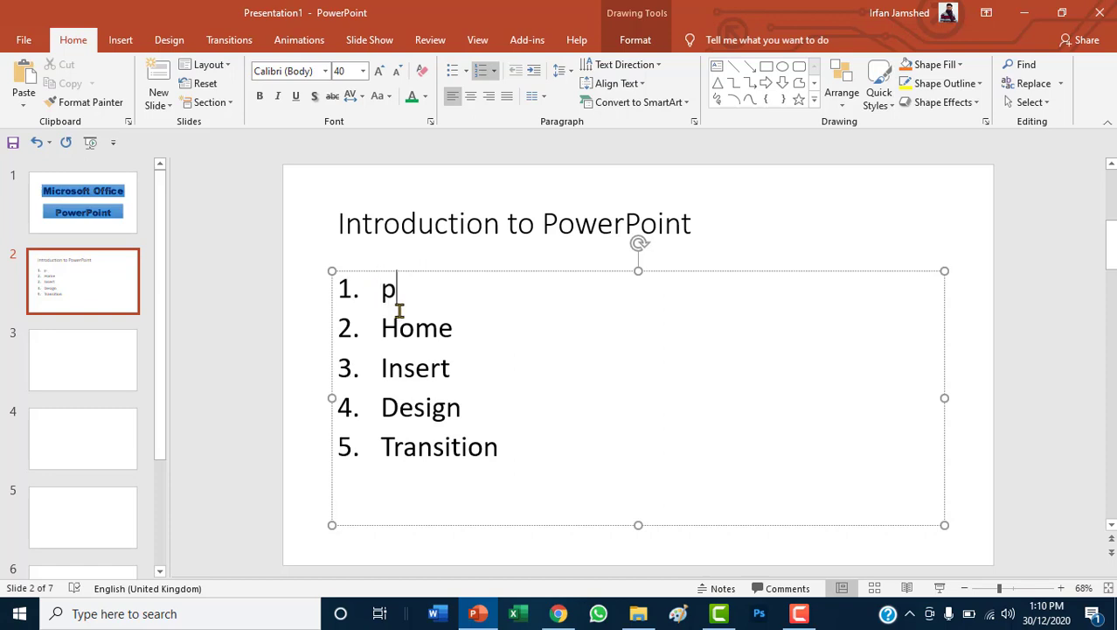
{"action": "key", "text": "BackSpace"}
{"action": "type", "text": "Po"}
{"action": "type", "text": "wer point"}
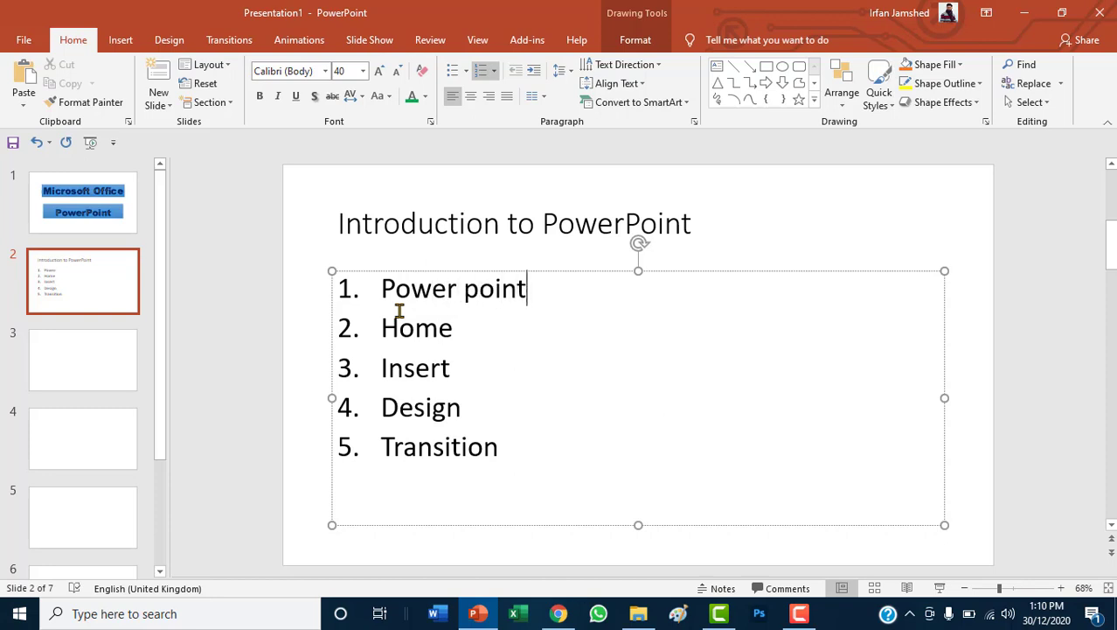
{"action": "type", "text": " presen"}
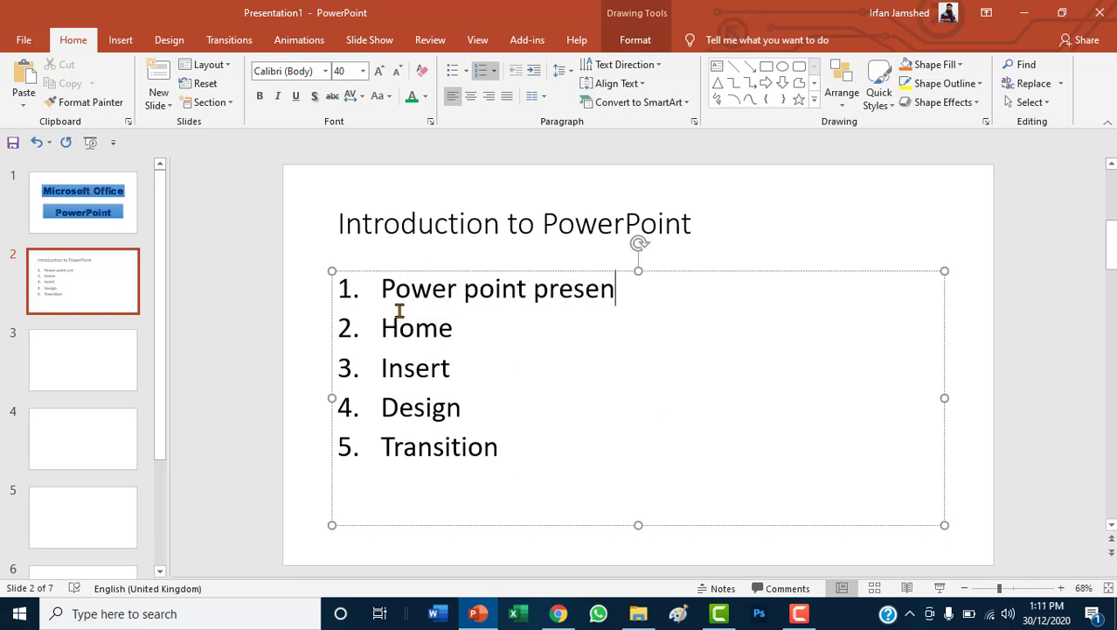
{"action": "type", "text": "tation"}
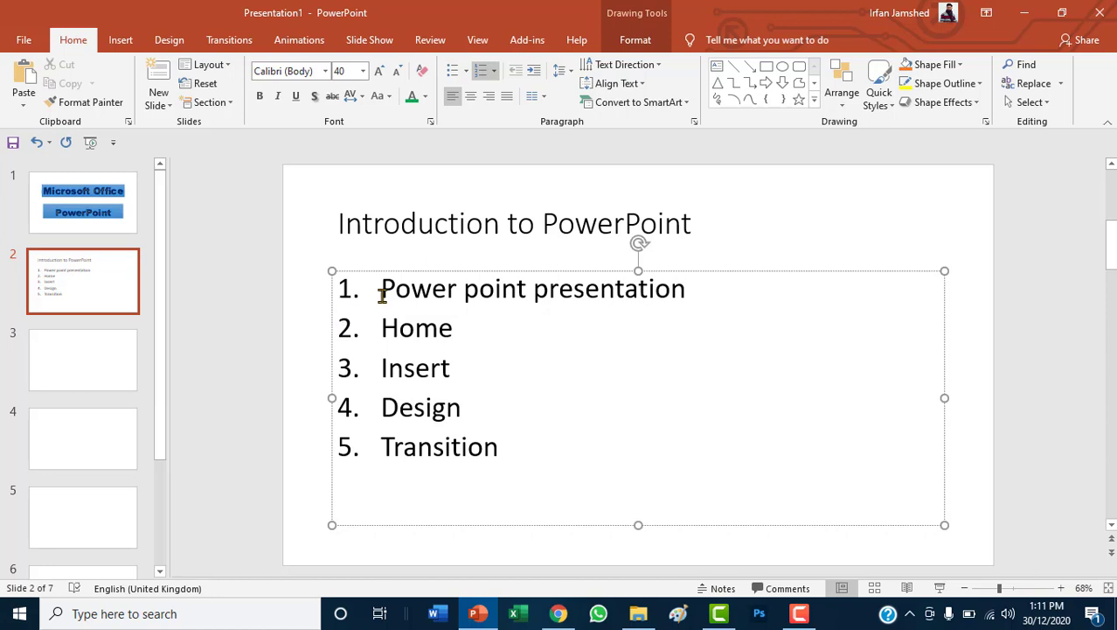
- Remove the heading line's number and extend it to 'Power point presentation ribbons:'
{"action": "left_click", "coordinate": [381, 292]}
{"action": "key", "text": "BackSpace"}
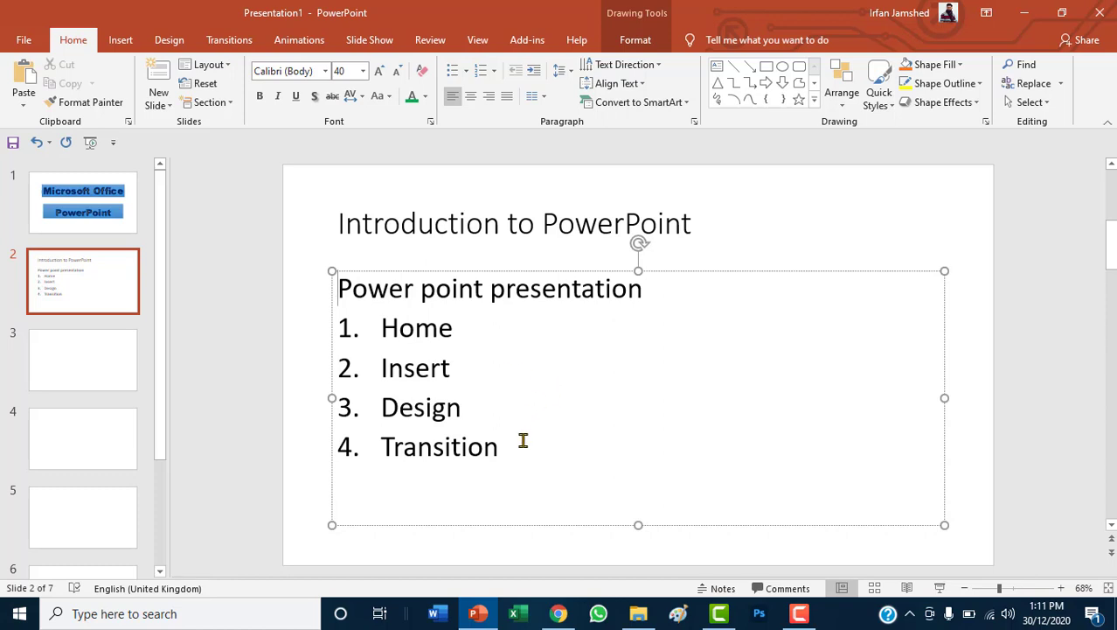
{"action": "left_click", "coordinate": [560, 464]}
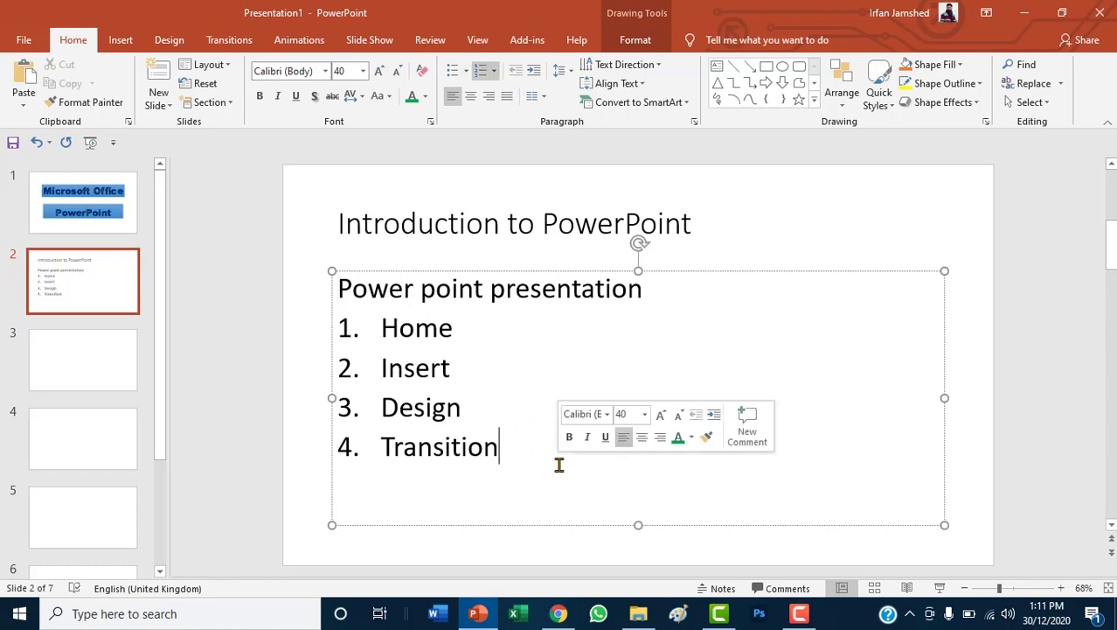
{"action": "left_click", "coordinate": [661, 292]}
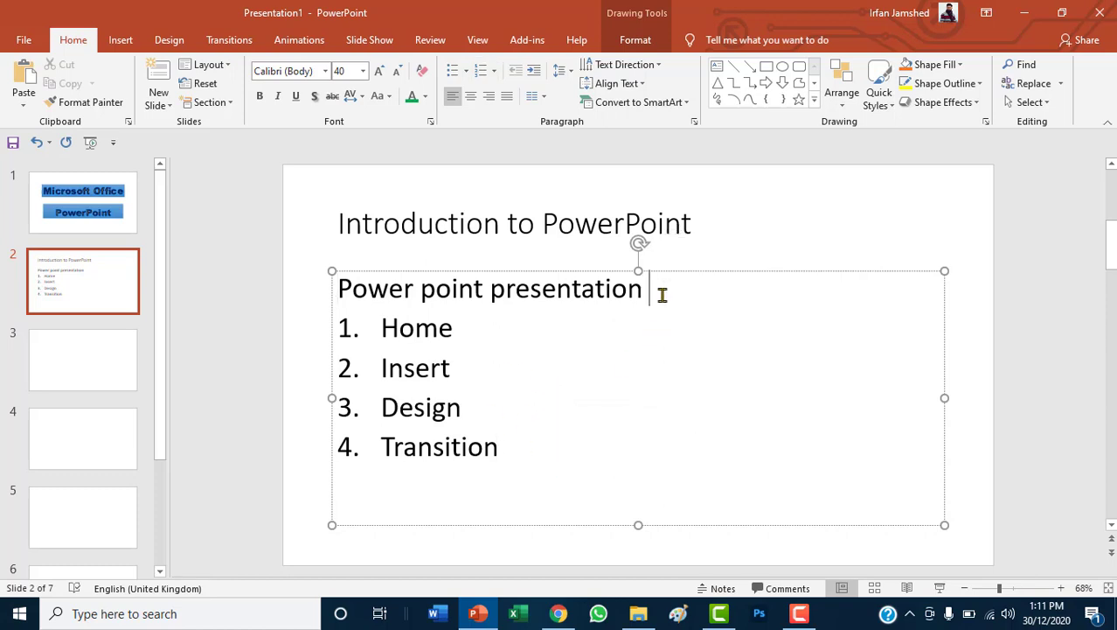
{"action": "type", "text": "ribbons"}
{"action": "left_click", "coordinate": [759, 347]}
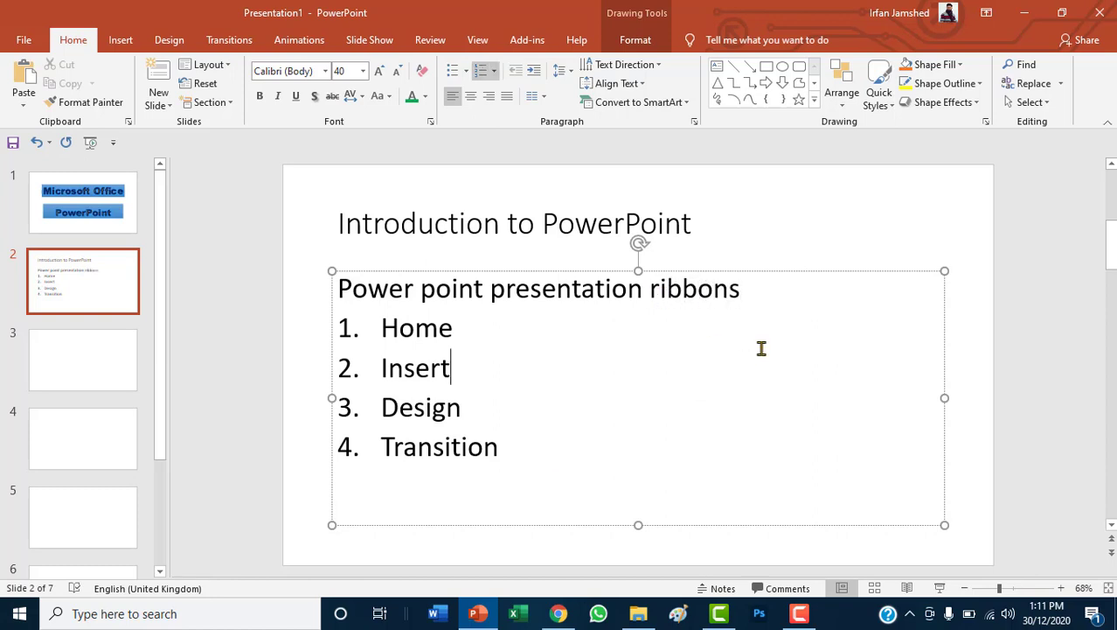
{"action": "left_click", "coordinate": [746, 295]}
{"action": "type", "text": ":"}
{"action": "left_click", "coordinate": [686, 369]}
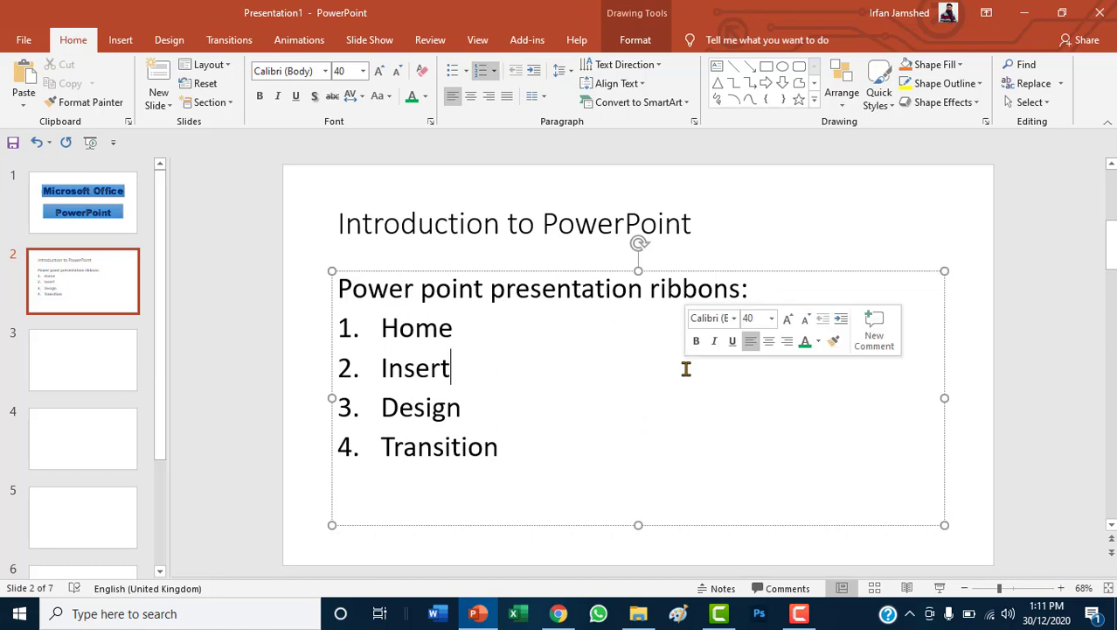
{"action": "left_click_drag", "start_coordinate": [510, 461], "coordinate": [383, 327]}
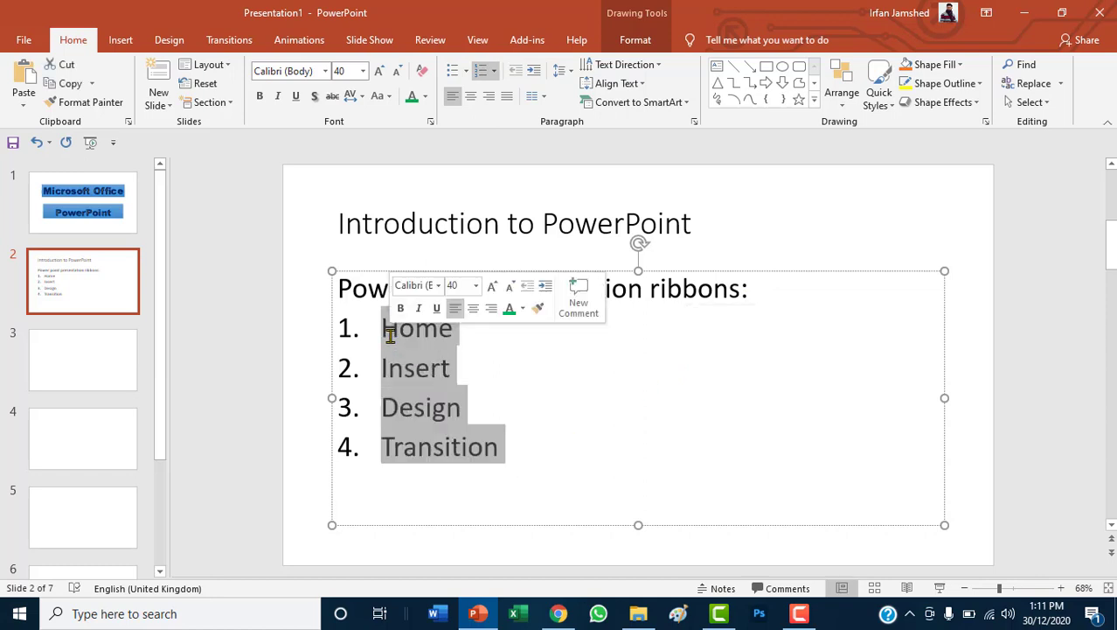
{"action": "left_click", "coordinate": [533, 70]}
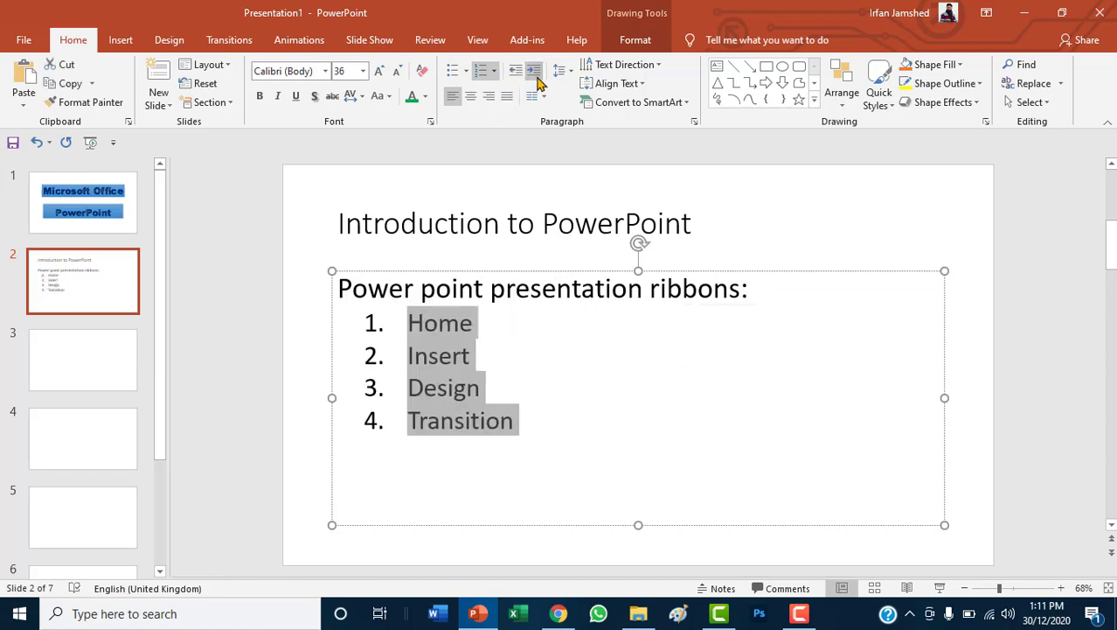
{"action": "left_click", "coordinate": [533, 70]}
{"action": "left_click", "coordinate": [534, 72]}
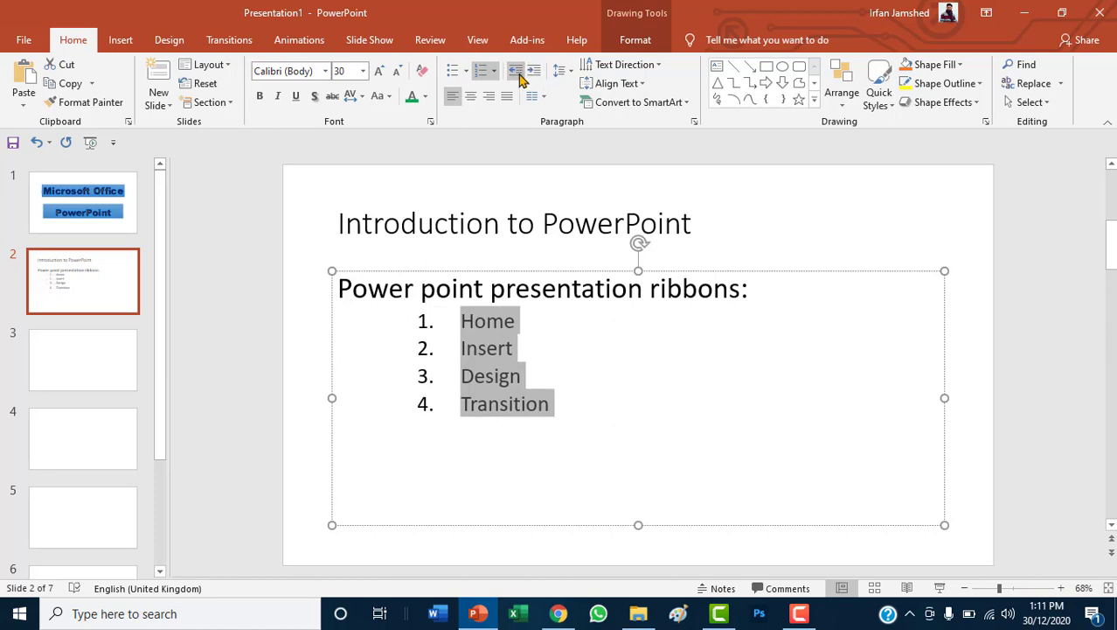
{"action": "left_click", "coordinate": [516, 72]}
{"action": "left_click", "coordinate": [517, 72]}
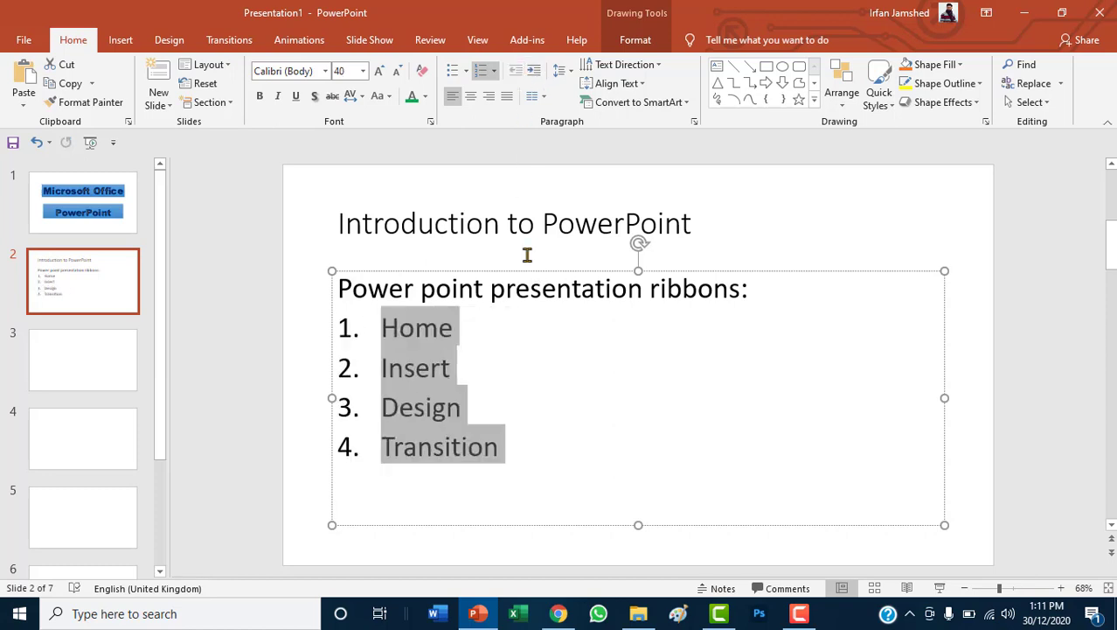
{"action": "left_click", "coordinate": [472, 100]}
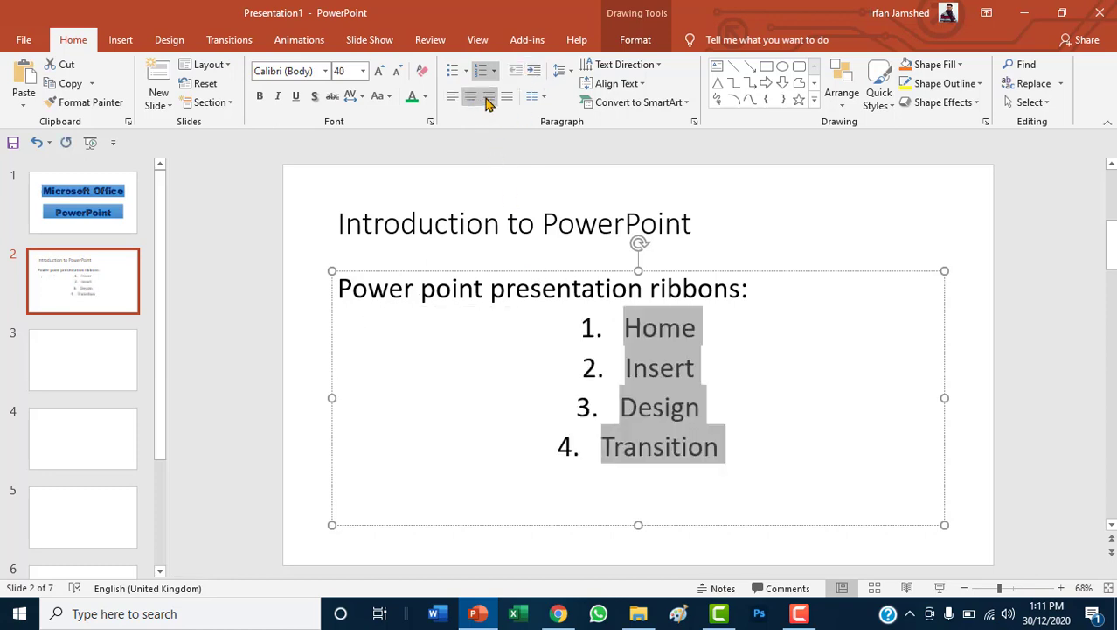
{"action": "left_click", "coordinate": [488, 100]}
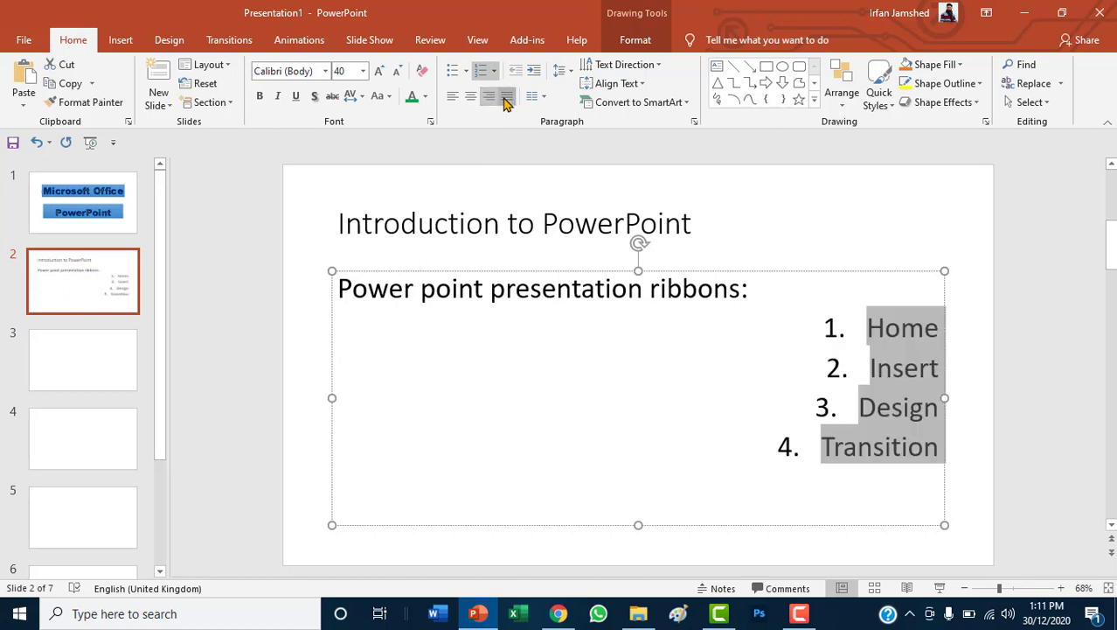
{"action": "left_click", "coordinate": [506, 98]}
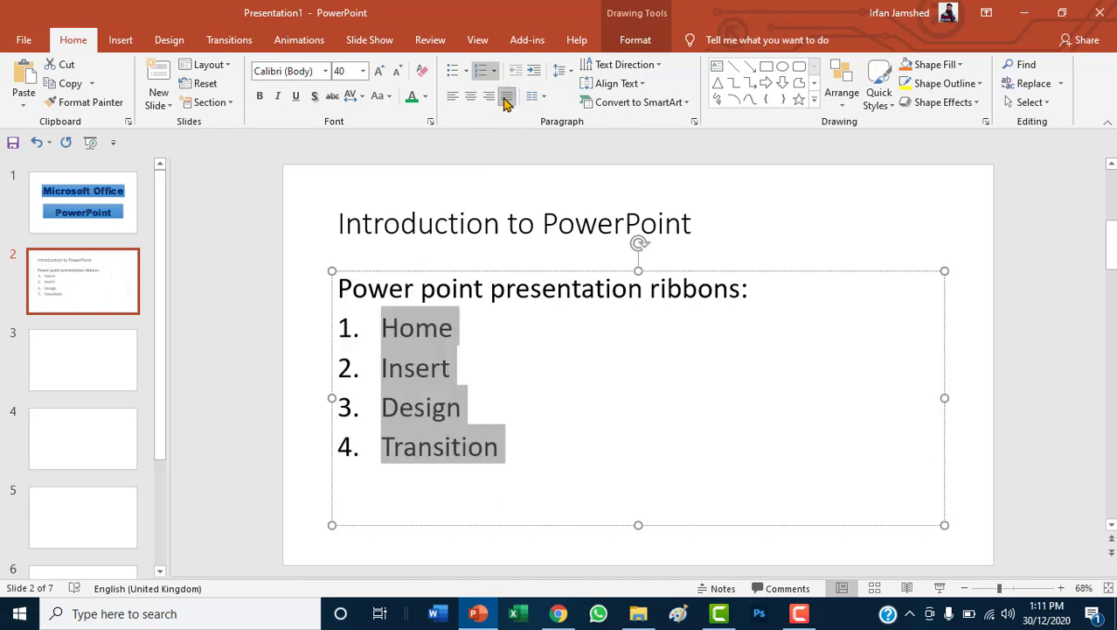
{"action": "left_click", "coordinate": [538, 100]}
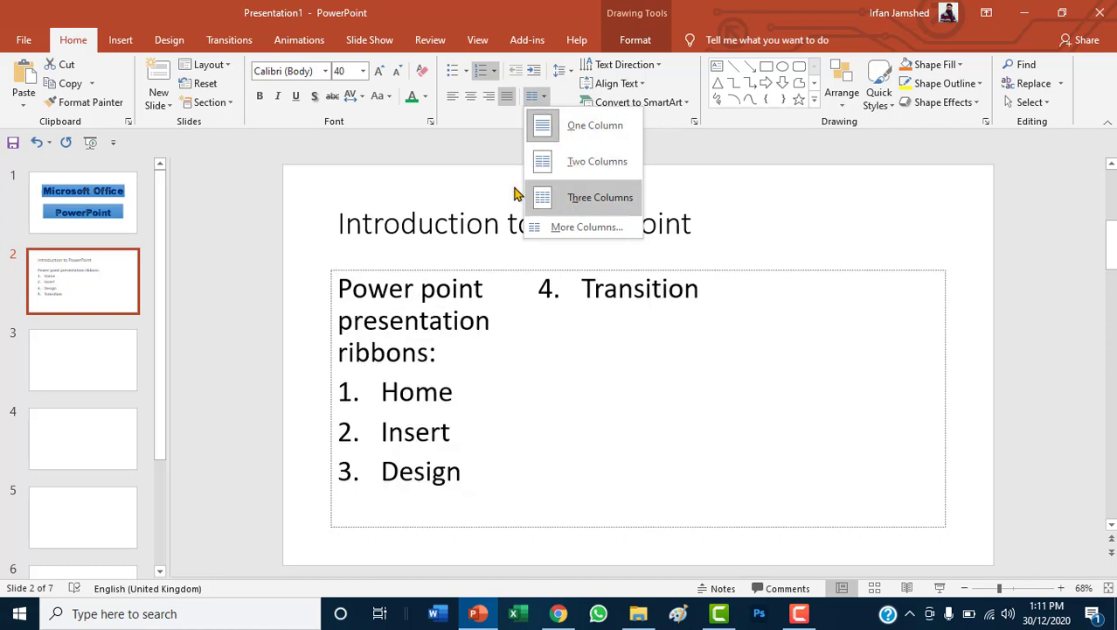
{"action": "left_click", "coordinate": [554, 140]}
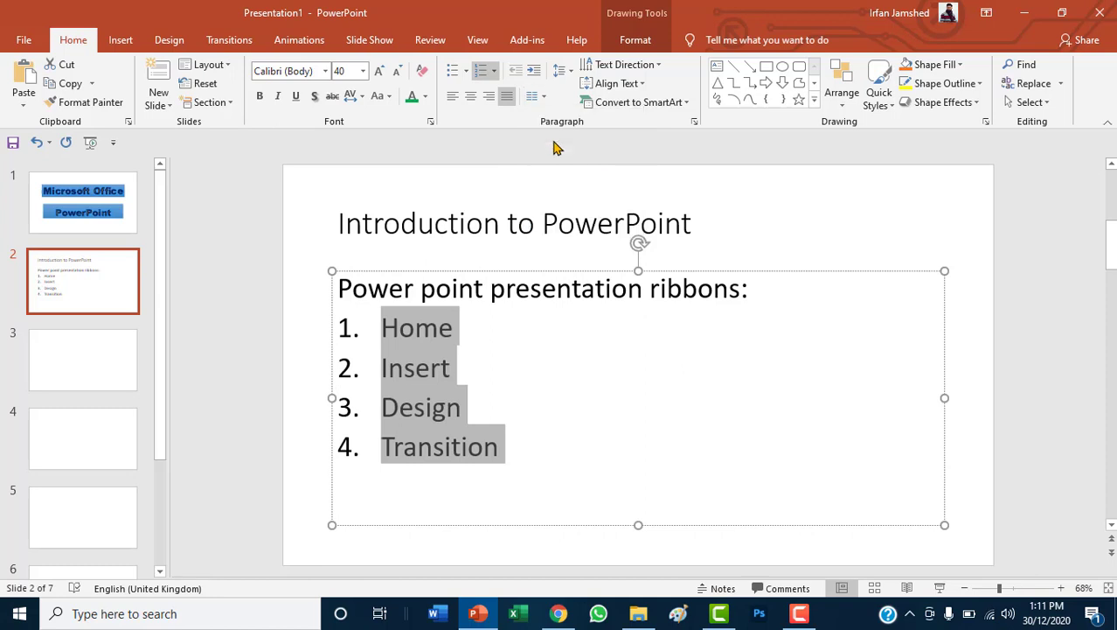
{"action": "left_click", "coordinate": [594, 470]}
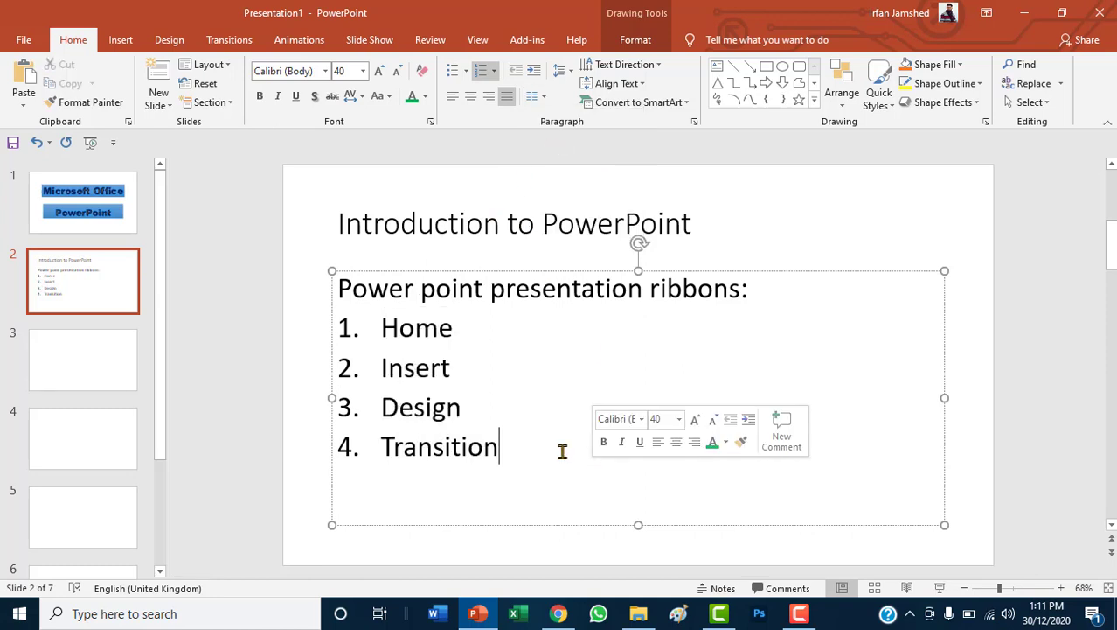
{"action": "left_click_drag", "start_coordinate": [499, 449], "coordinate": [382, 455]}
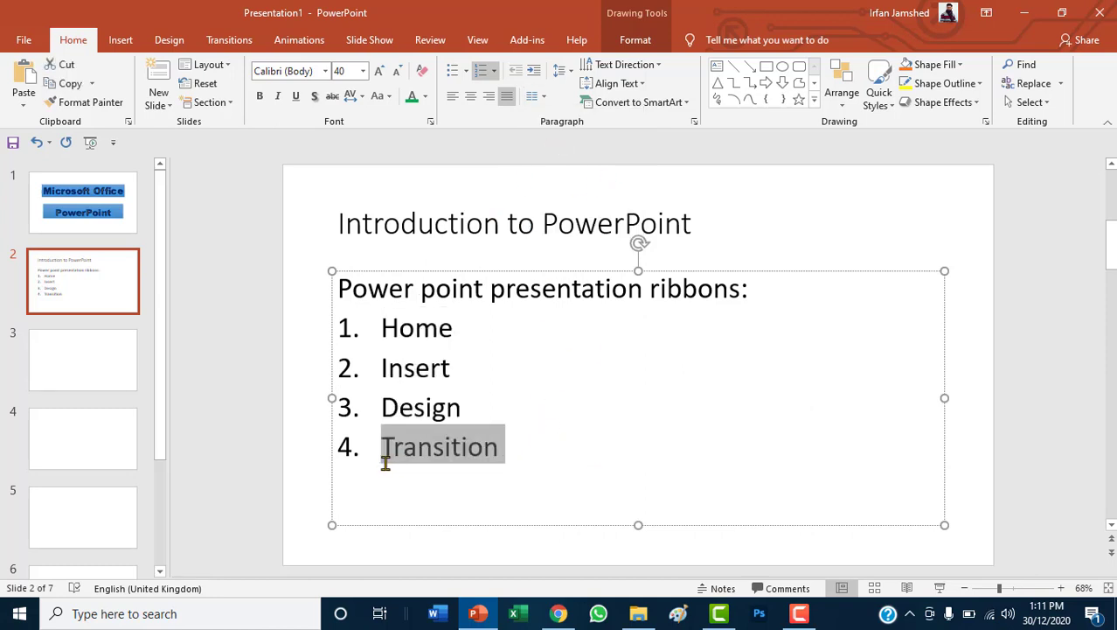
{"action": "left_click", "coordinate": [637, 365]}
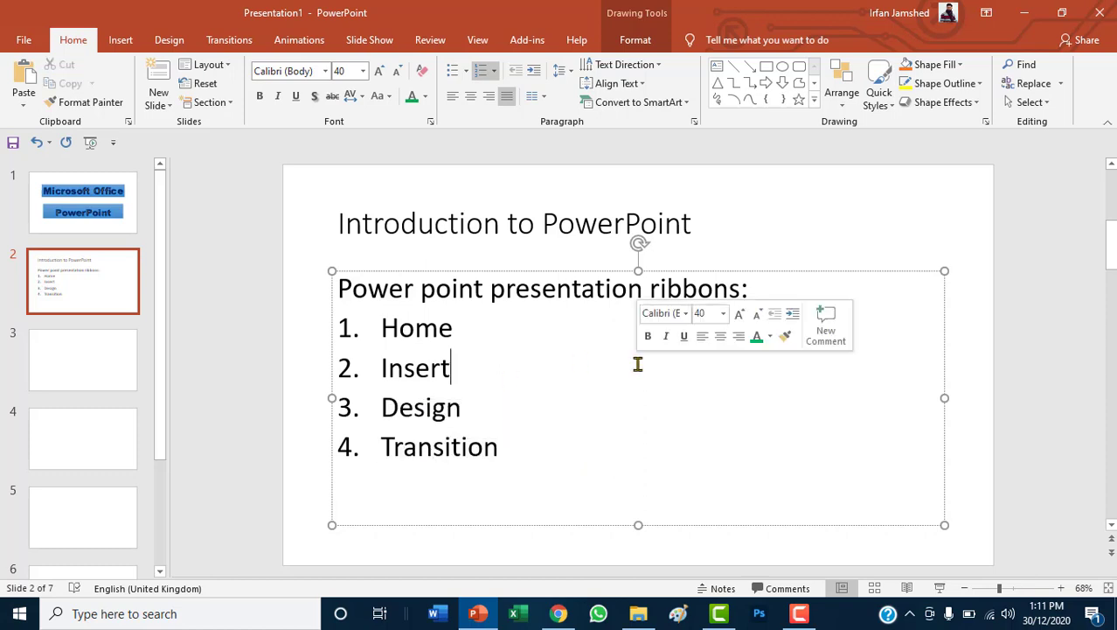
{"action": "left_click_drag", "start_coordinate": [499, 451], "coordinate": [365, 470]}
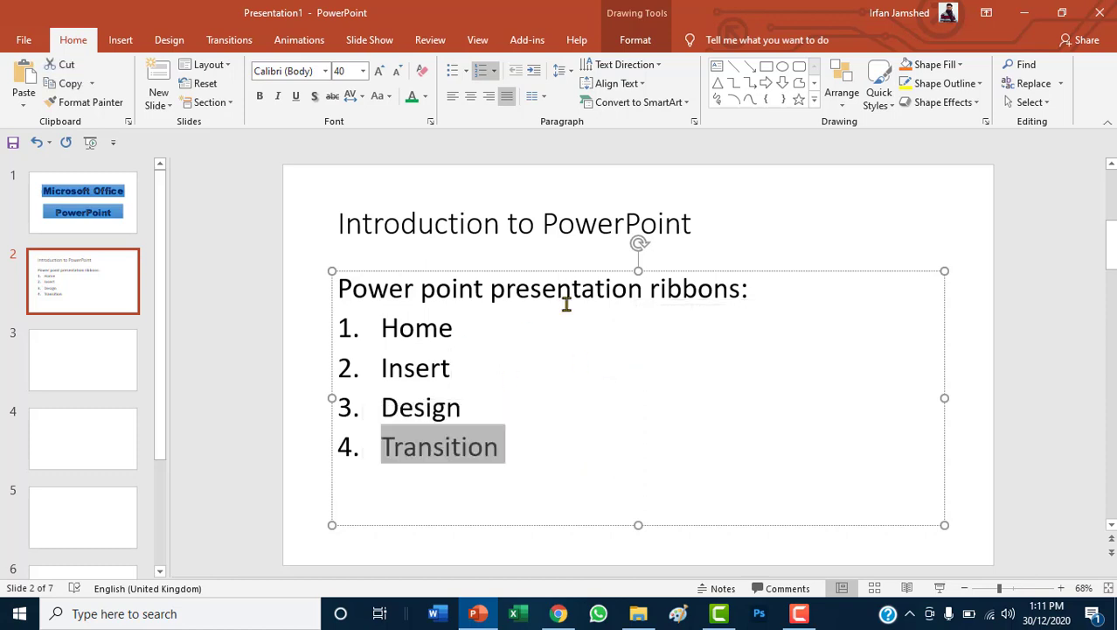
{"action": "left_click", "coordinate": [647, 70]}
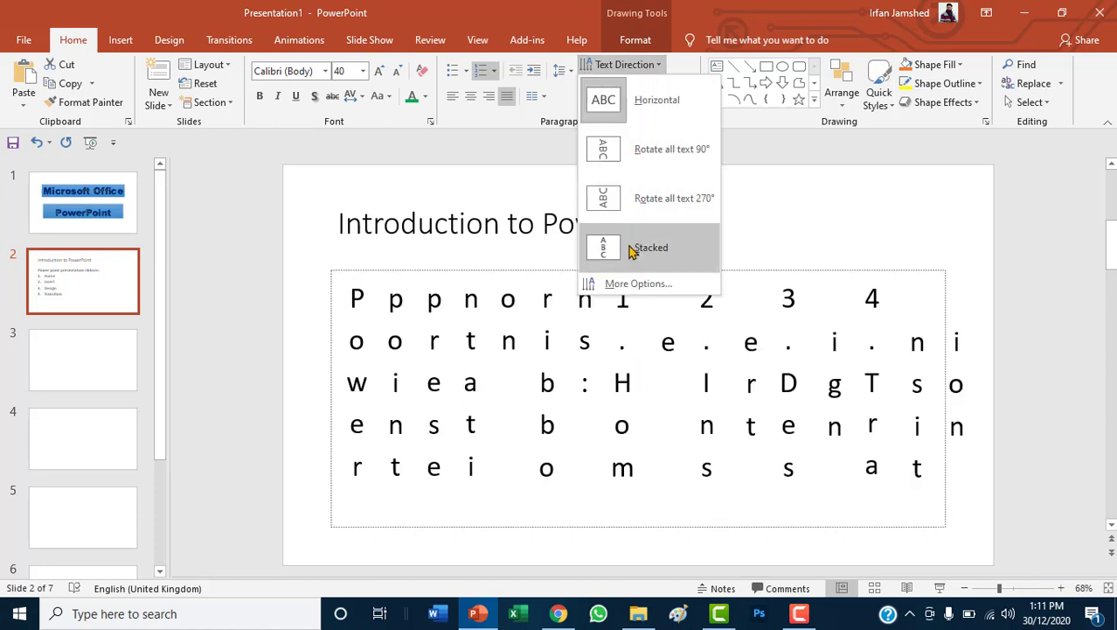
{"action": "left_click", "coordinate": [622, 70]}
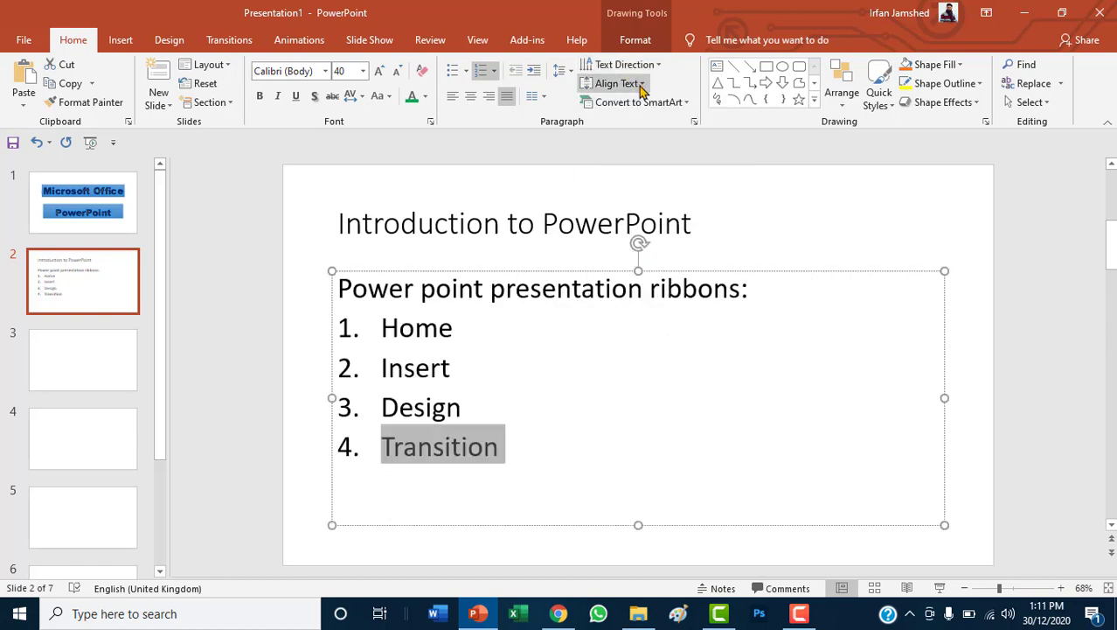
{"action": "left_click", "coordinate": [641, 85]}
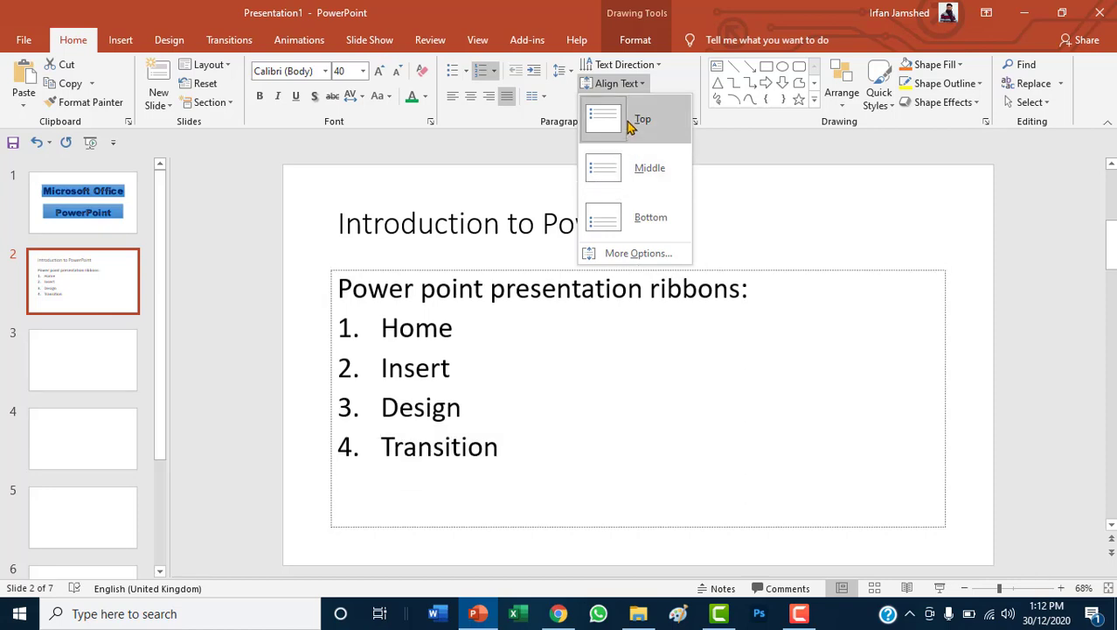
{"action": "left_click", "coordinate": [639, 85]}
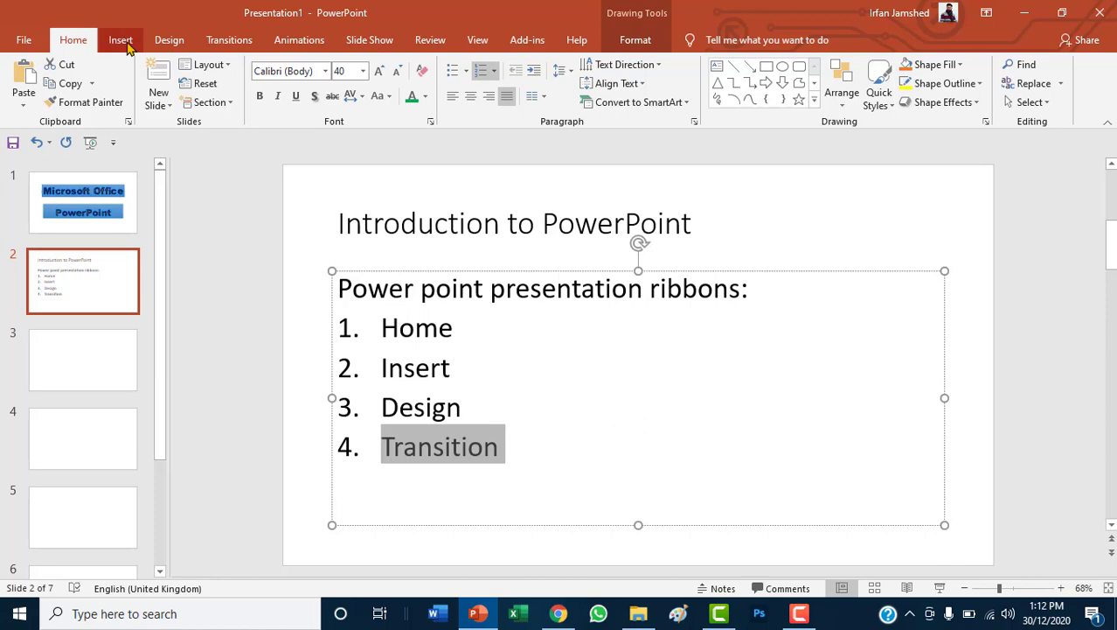
{"action": "left_click", "coordinate": [626, 343]}
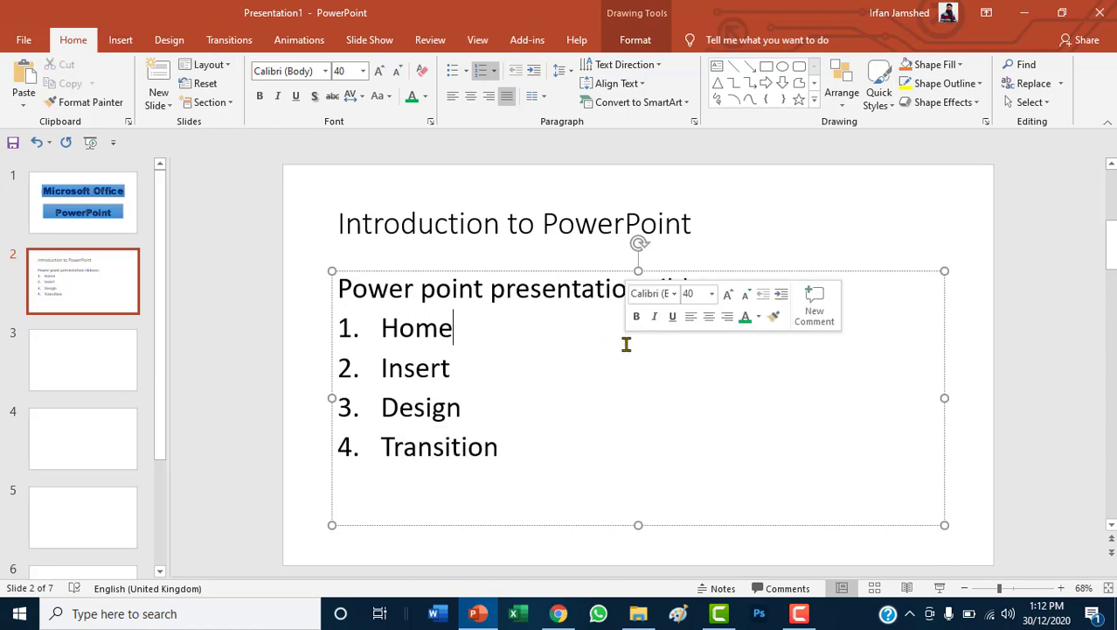
{"action": "left_click", "coordinate": [566, 434]}
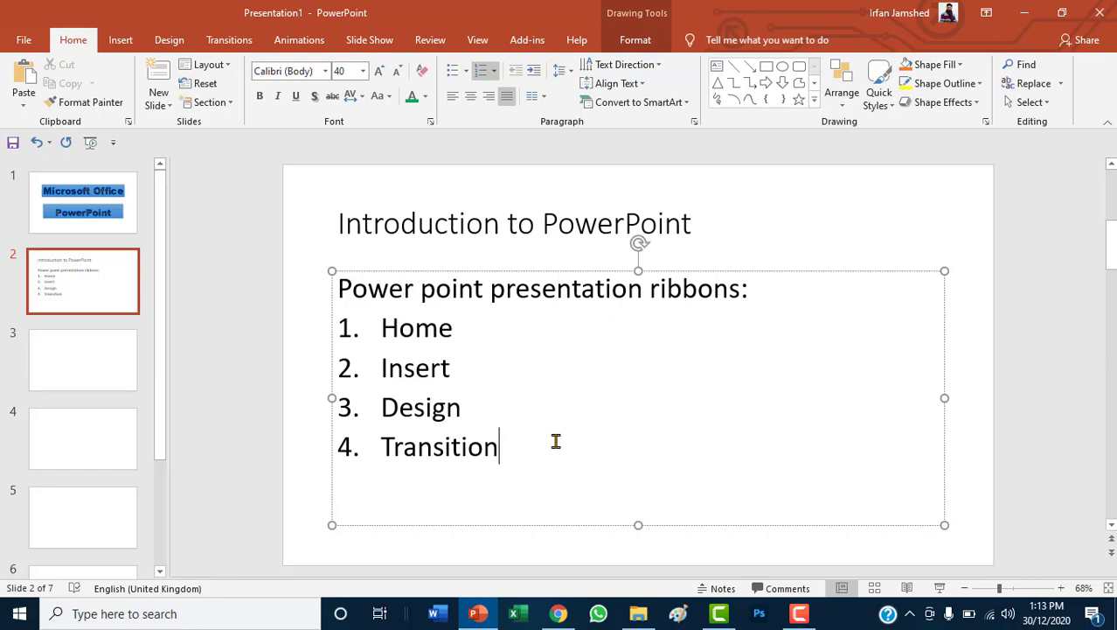
- Type Animations, Slide Show, Review, View, Add-ins and Help on new numbered lines after Transition
{"action": "key", "text": "Return"}
{"action": "type", "text": "A"}
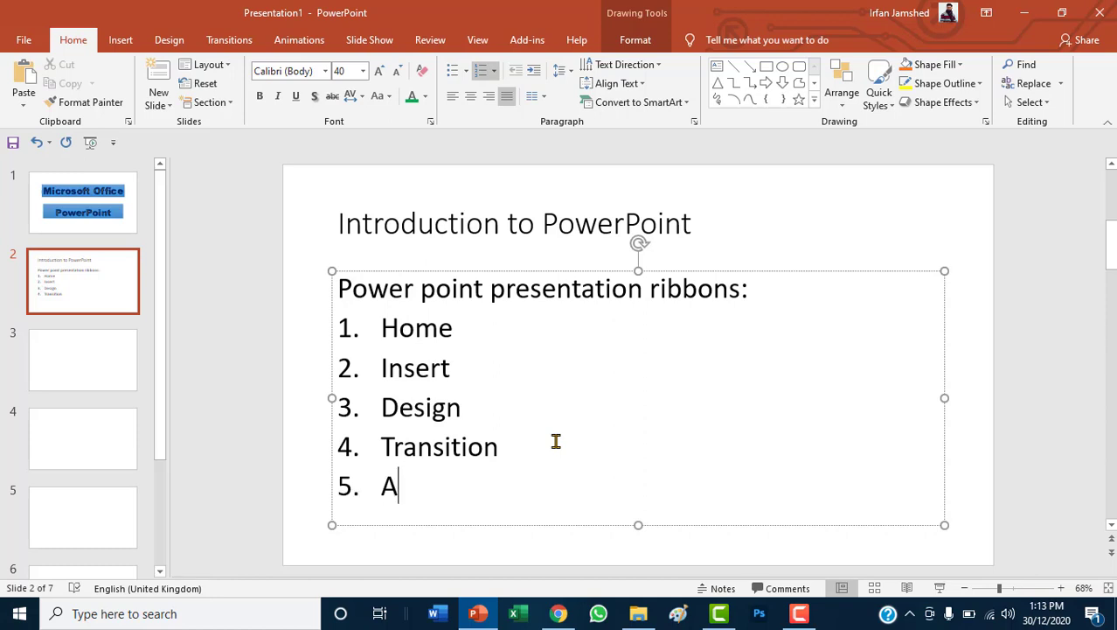
{"action": "type", "text": "nimatio"}
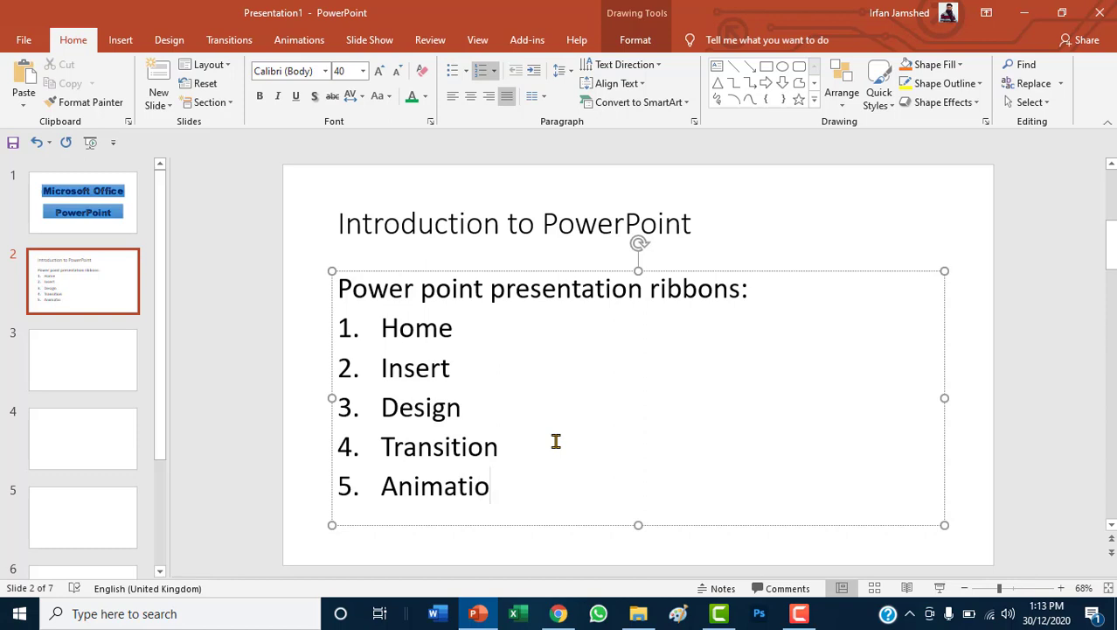
{"action": "type", "text": "m"}
{"action": "key", "text": "BackSpace"}
{"action": "type", "text": "ns"}
{"action": "key", "text": "Return"}
{"action": "type", "text": "Slide "}
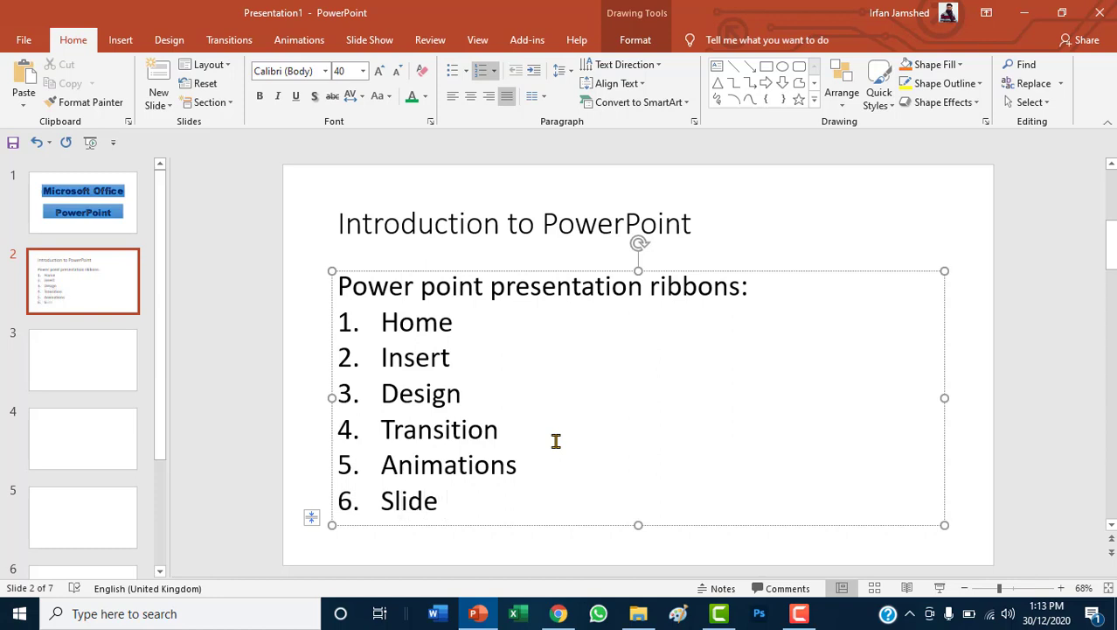
{"action": "type", "text": "Show"}
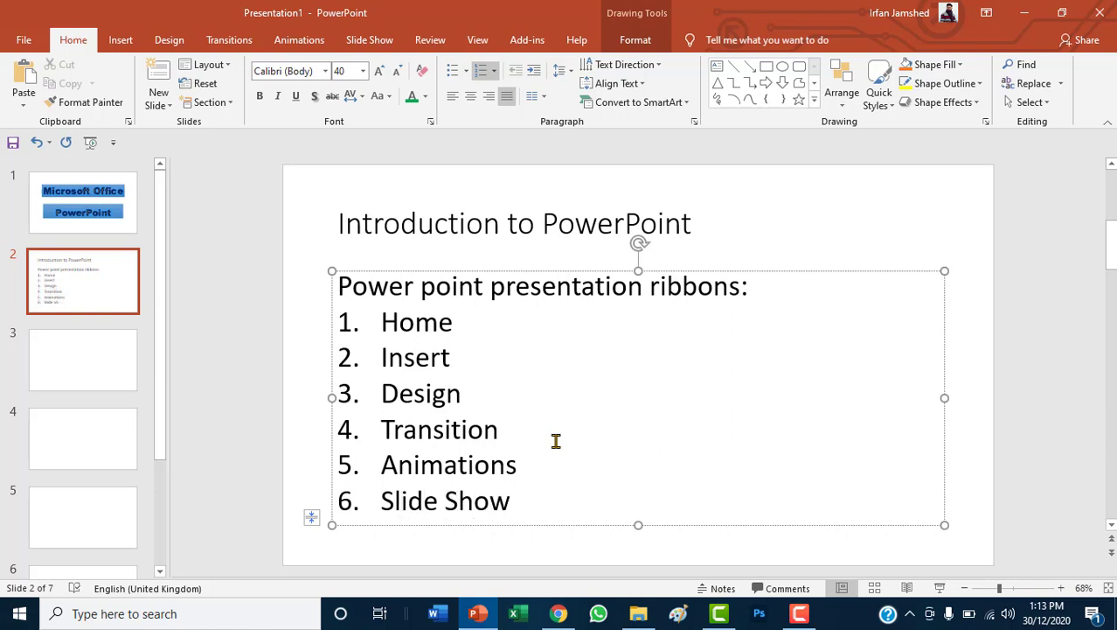
{"action": "key", "text": "Return"}
{"action": "type", "text": "Review"}
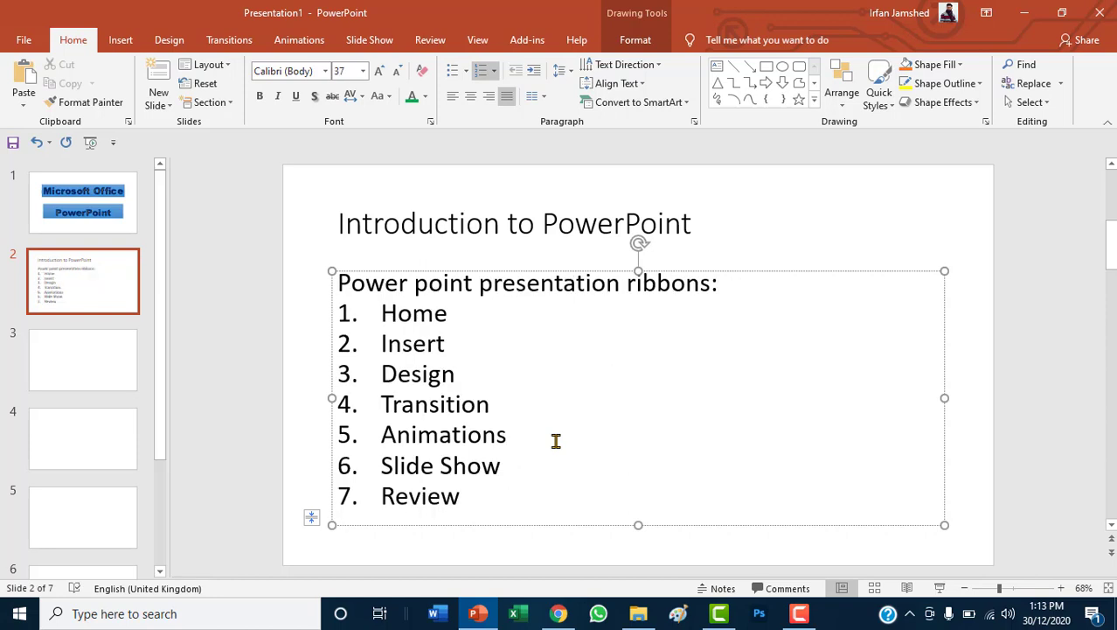
{"action": "key", "text": "Return"}
{"action": "type", "text": "Vie"}
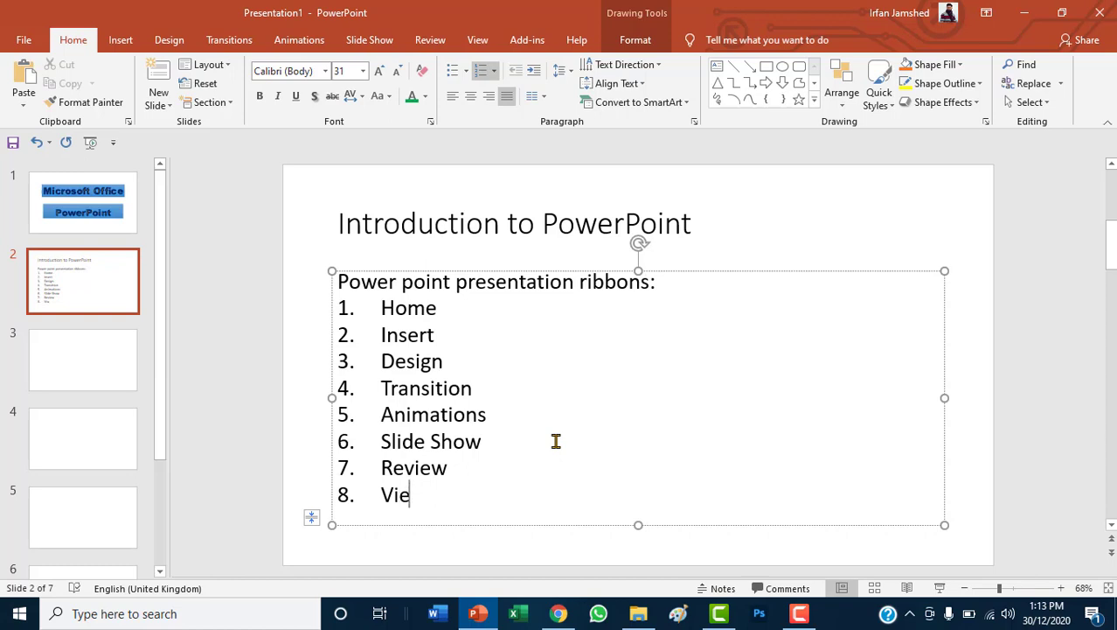
{"action": "type", "text": "w"}
{"action": "key", "text": "Return"}
{"action": "type", "text": "Ad"}
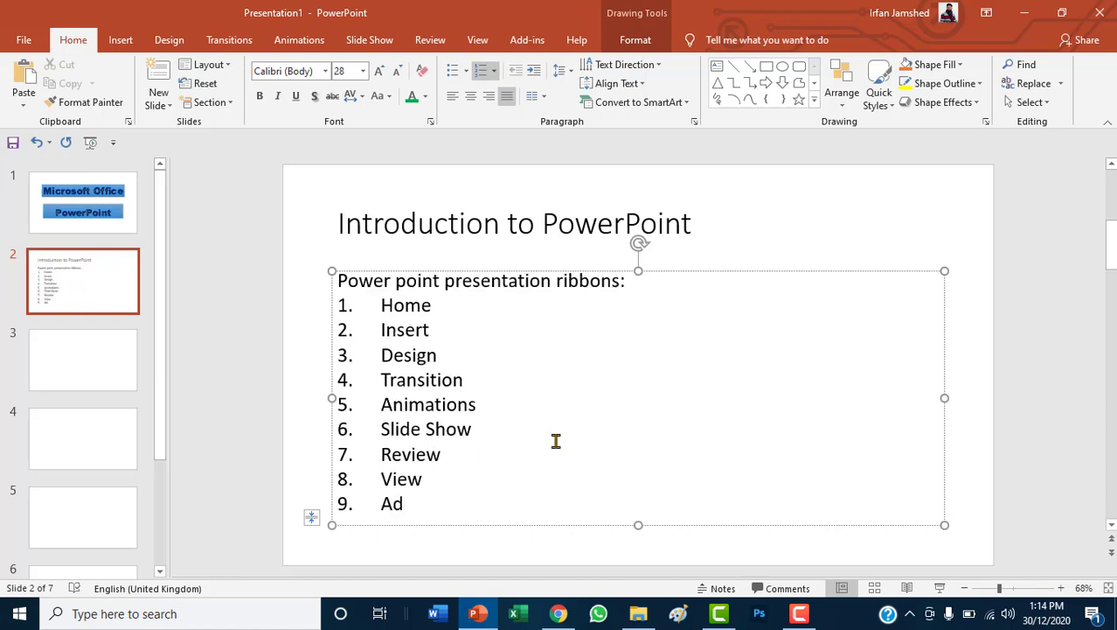
{"action": "type", "text": "d-"}
{"action": "type", "text": "ins"}
{"action": "key", "text": "Return"}
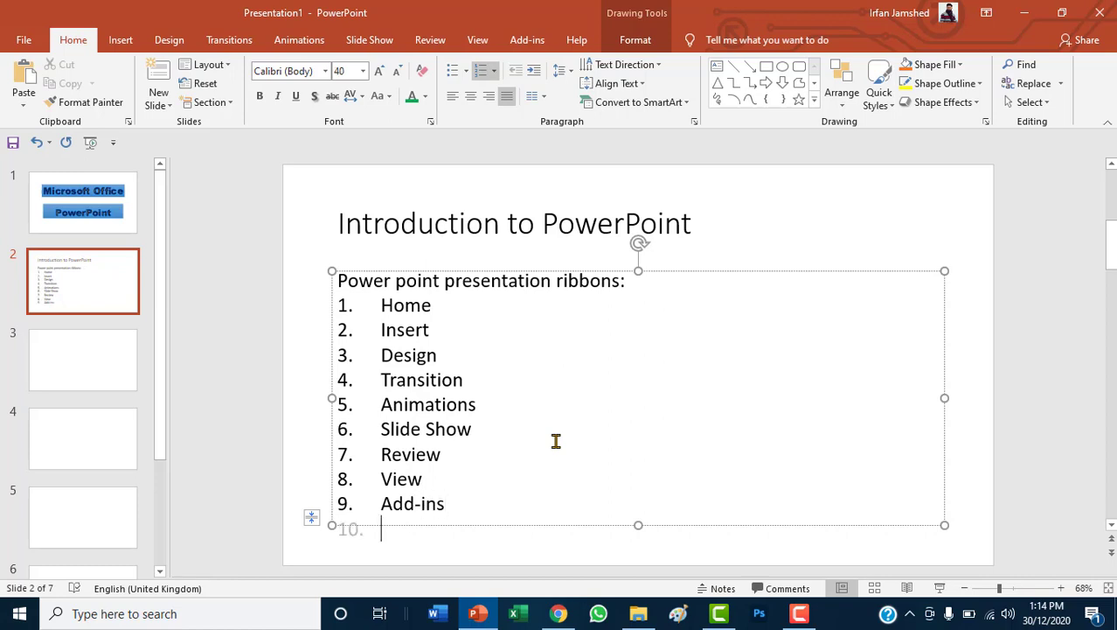
{"action": "type", "text": "Help"}
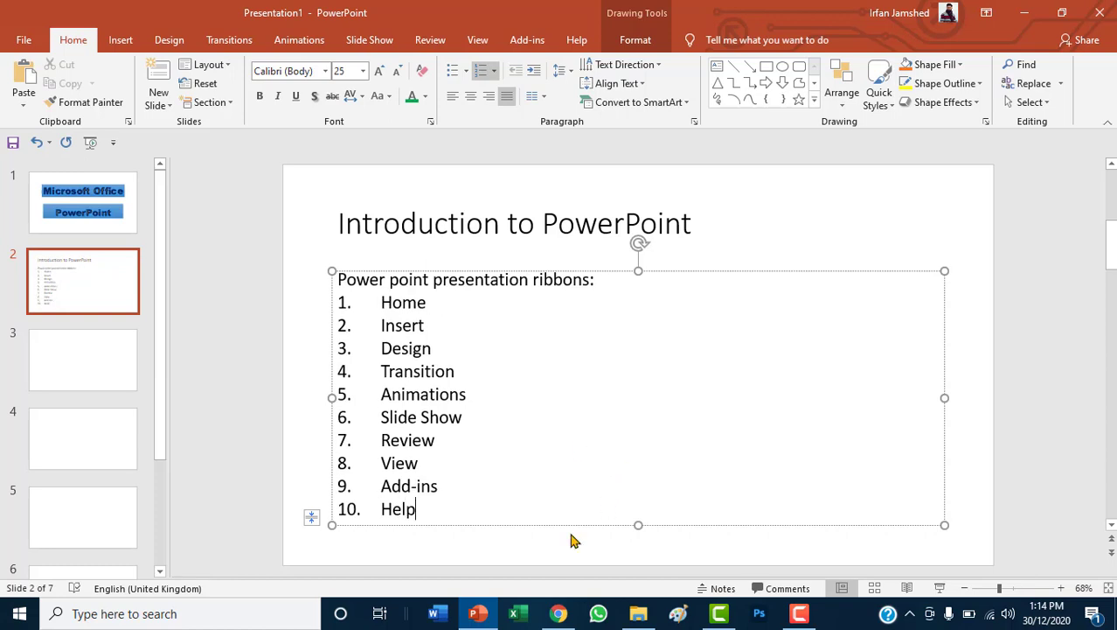
- Click back into the list, open its context menu, then select the slide 2 thumbnail
{"action": "left_click", "coordinate": [570, 540]}
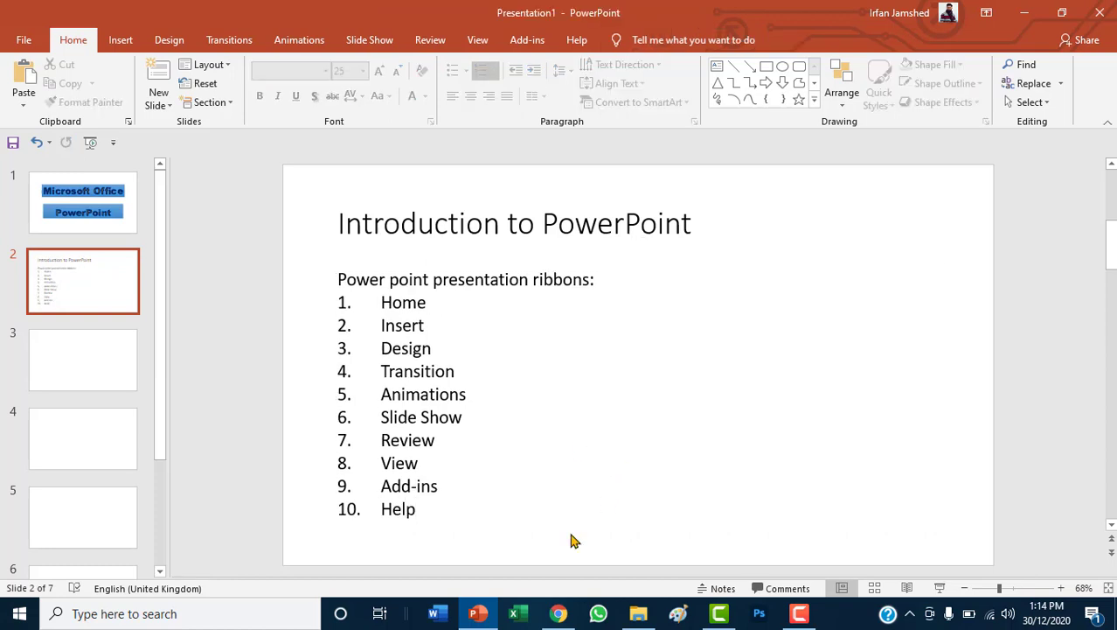
{"action": "left_click", "coordinate": [526, 434]}
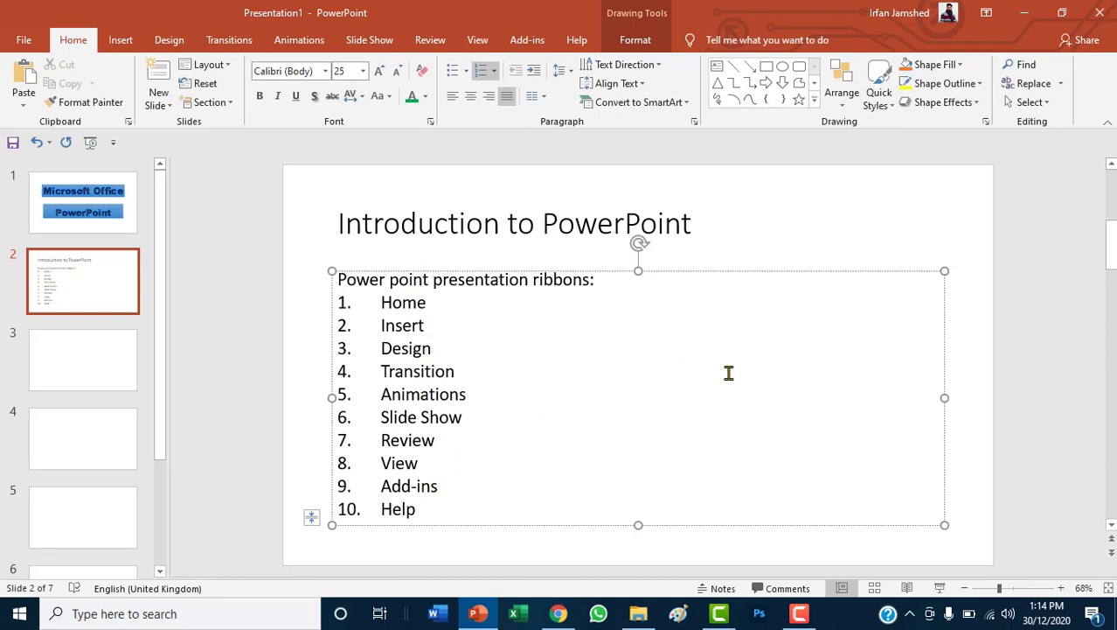
{"action": "right_click", "coordinate": [603, 437]}
{"action": "left_click", "coordinate": [118, 290]}
- Duplicate slide 2 as a new slide 3 and return to slide 2
{"action": "right_click", "coordinate": [118, 290]}
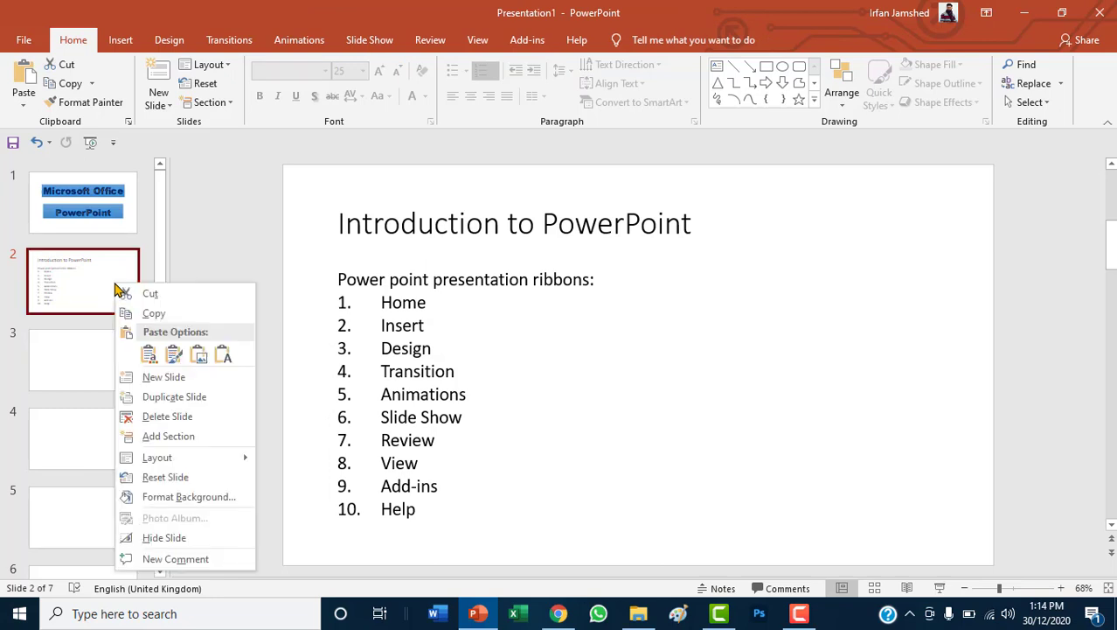
{"action": "left_click", "coordinate": [172, 398]}
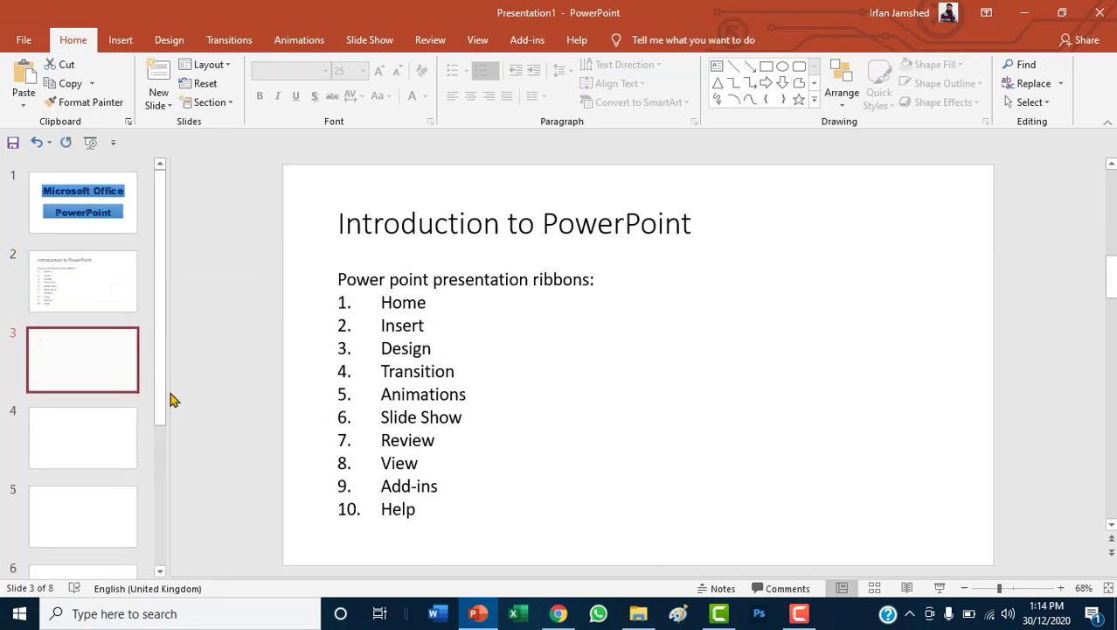
{"action": "left_click", "coordinate": [114, 284]}
{"action": "left_click", "coordinate": [120, 347]}
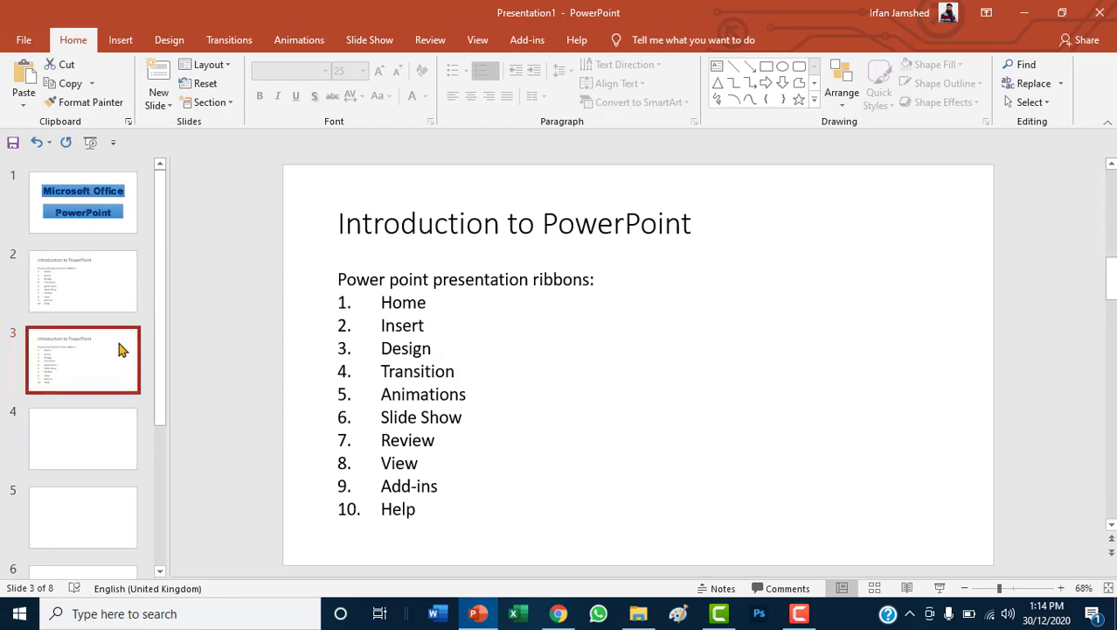
{"action": "left_click", "coordinate": [121, 312]}
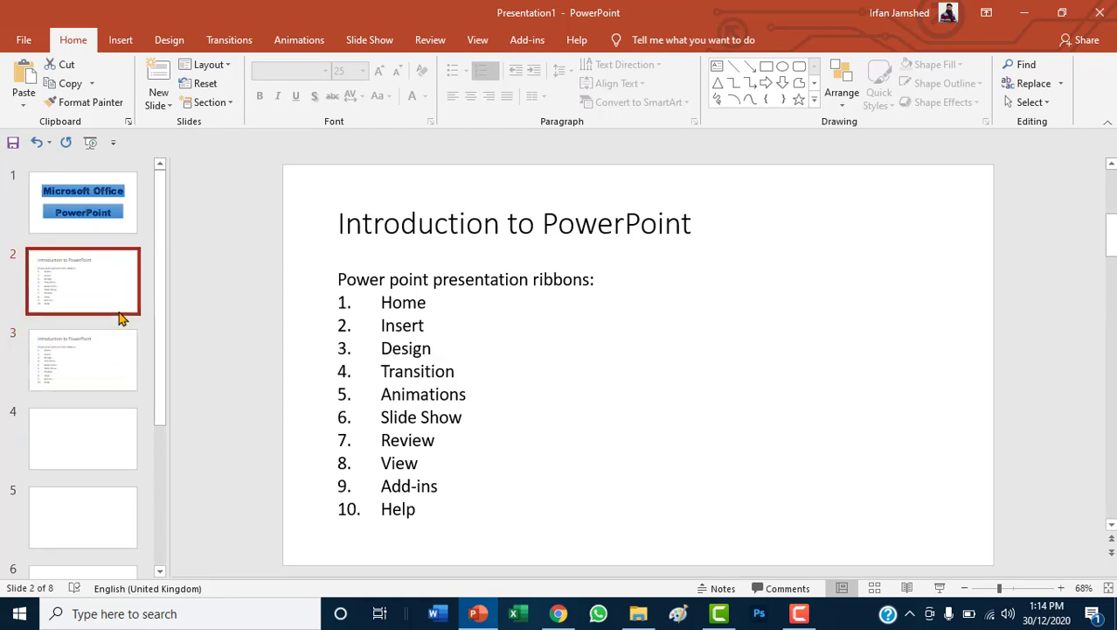
- Delete items Slide Show through Help from slide 2's list, leaving Home to Animations
{"action": "left_click", "coordinate": [405, 374]}
{"action": "left_click_drag", "start_coordinate": [425, 512], "coordinate": [333, 402]}
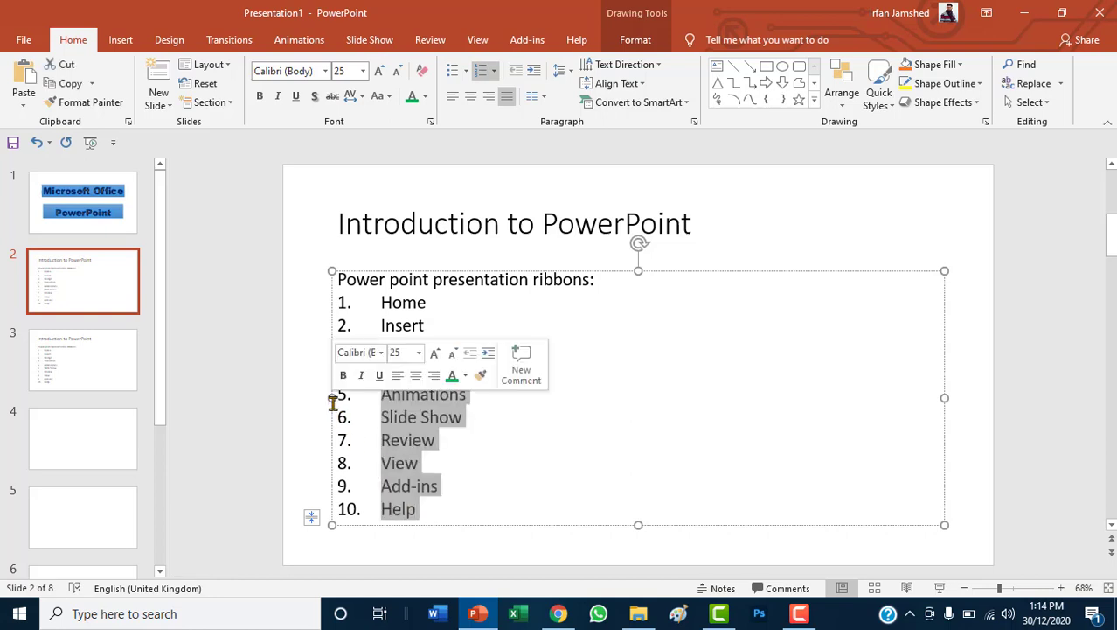
{"action": "key", "text": "Delete"}
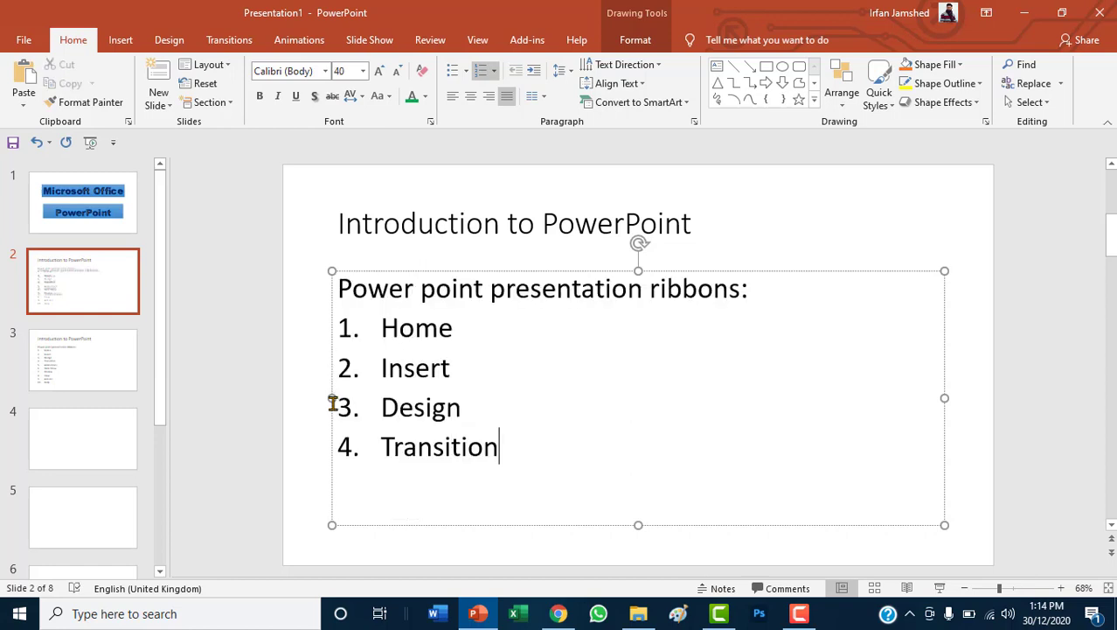
{"action": "key", "text": "ctrl+z"}
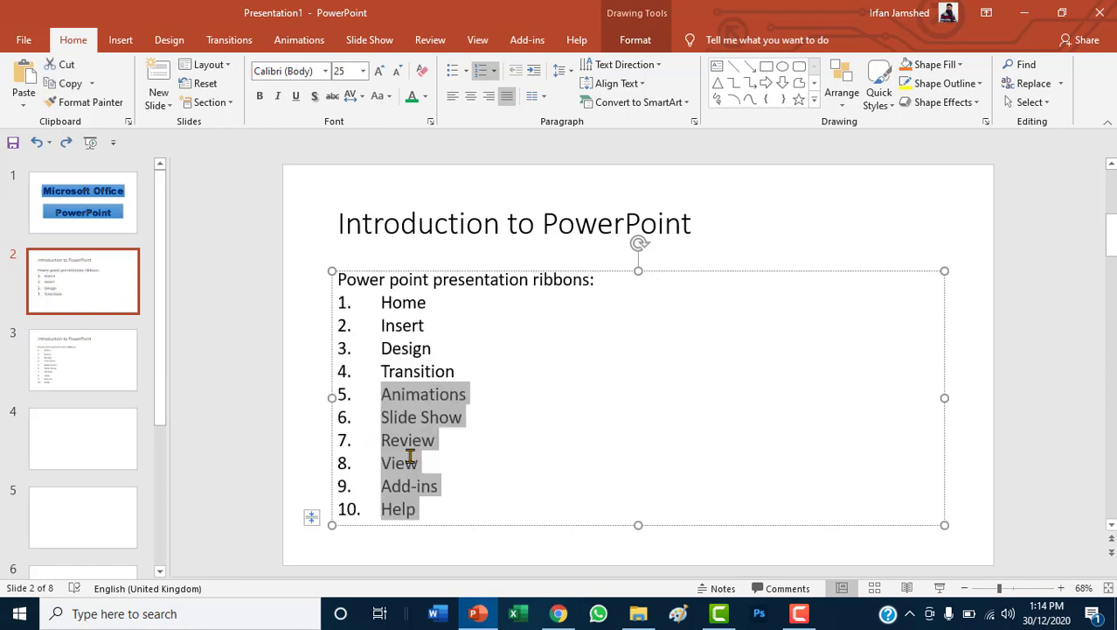
{"action": "left_click", "coordinate": [471, 461]}
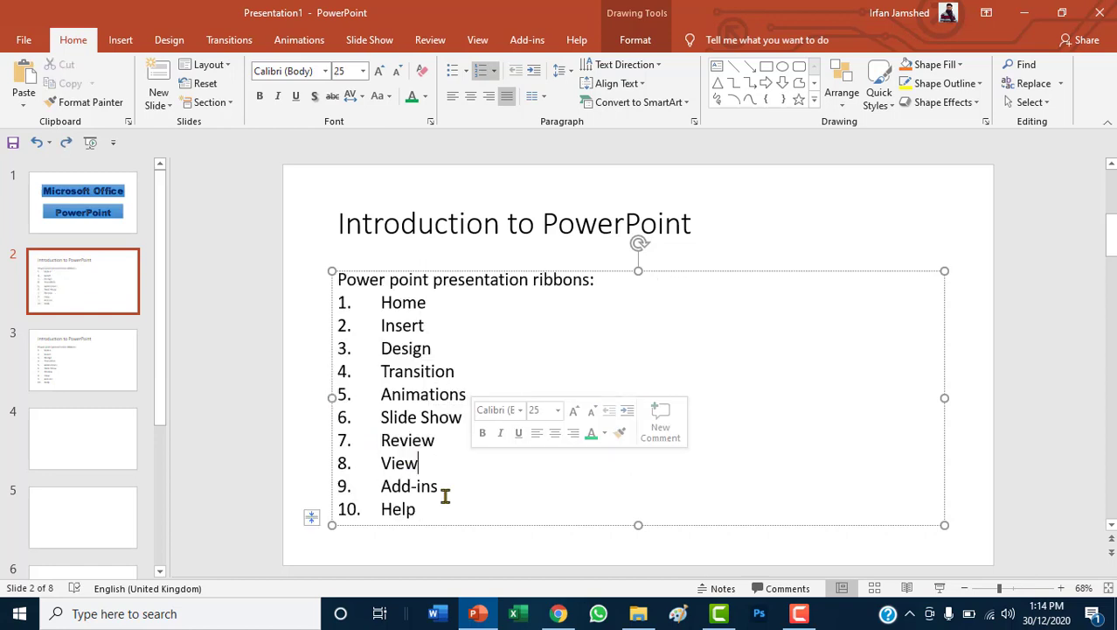
{"action": "left_click_drag", "start_coordinate": [416, 509], "coordinate": [375, 418]}
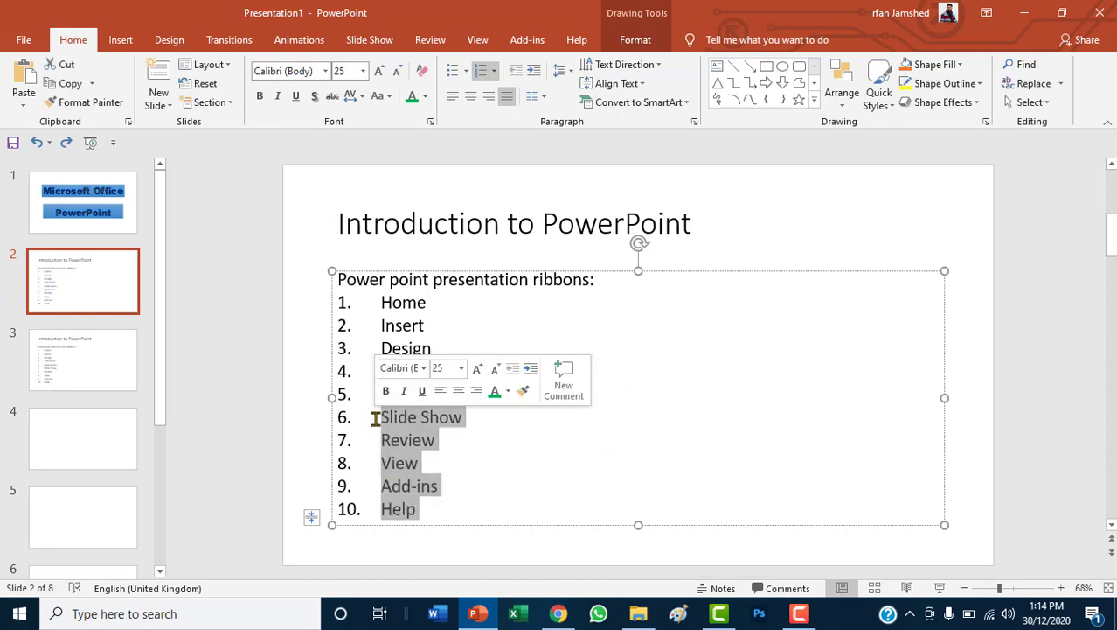
{"action": "key", "text": "Delete"}
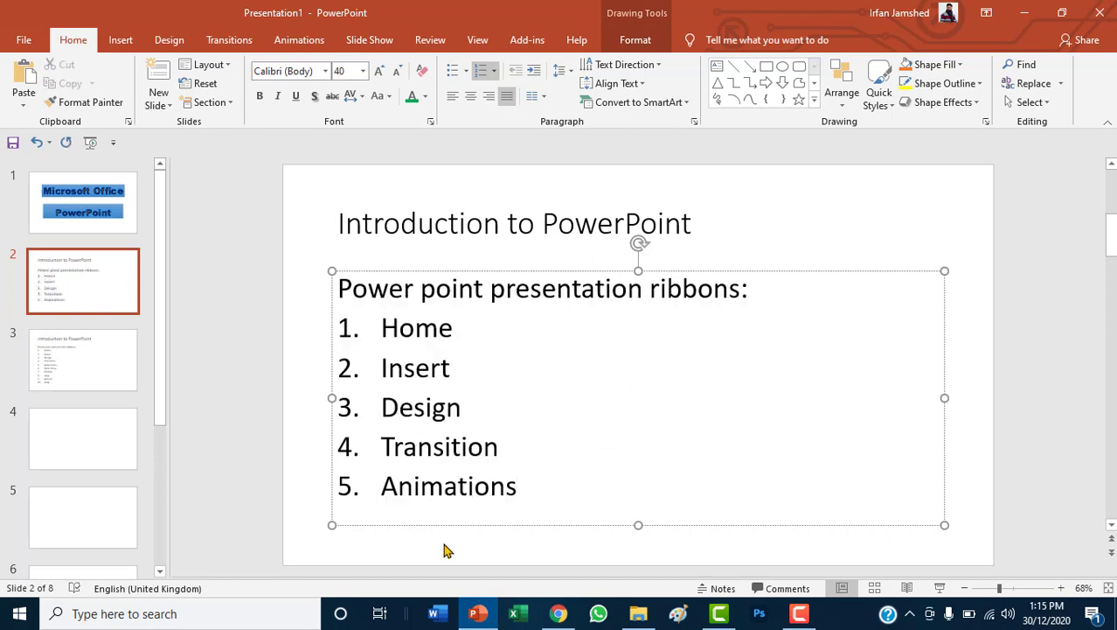
{"action": "left_click", "coordinate": [444, 549]}
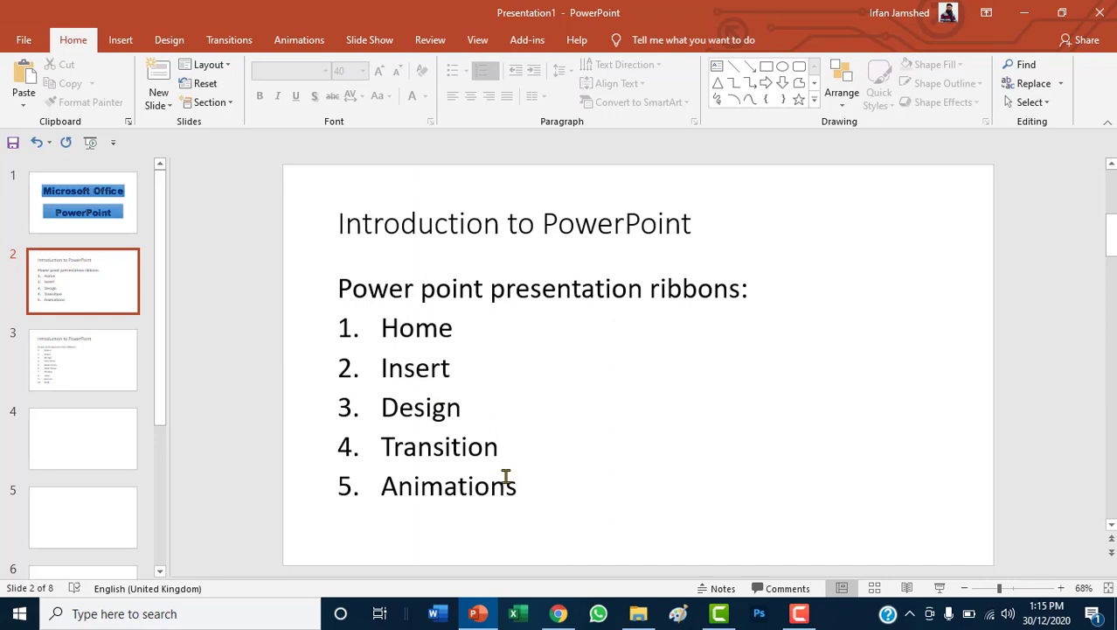
- Copy slide 1's blue banner formatting onto slide 2's title with Format Painter
{"action": "left_click", "coordinate": [362, 229]}
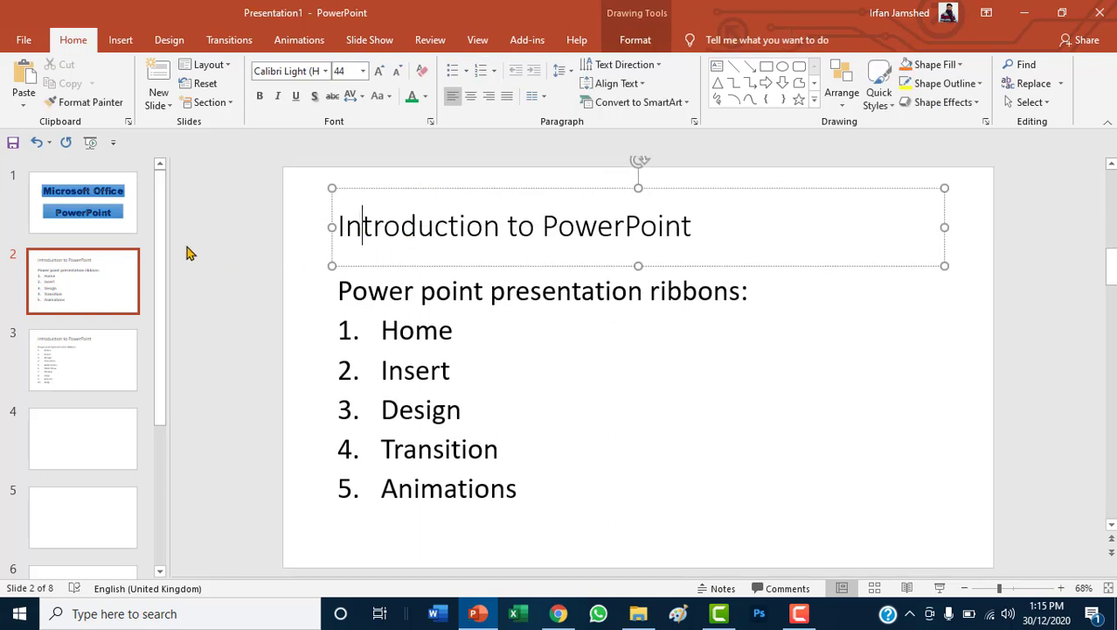
{"action": "left_click", "coordinate": [122, 227]}
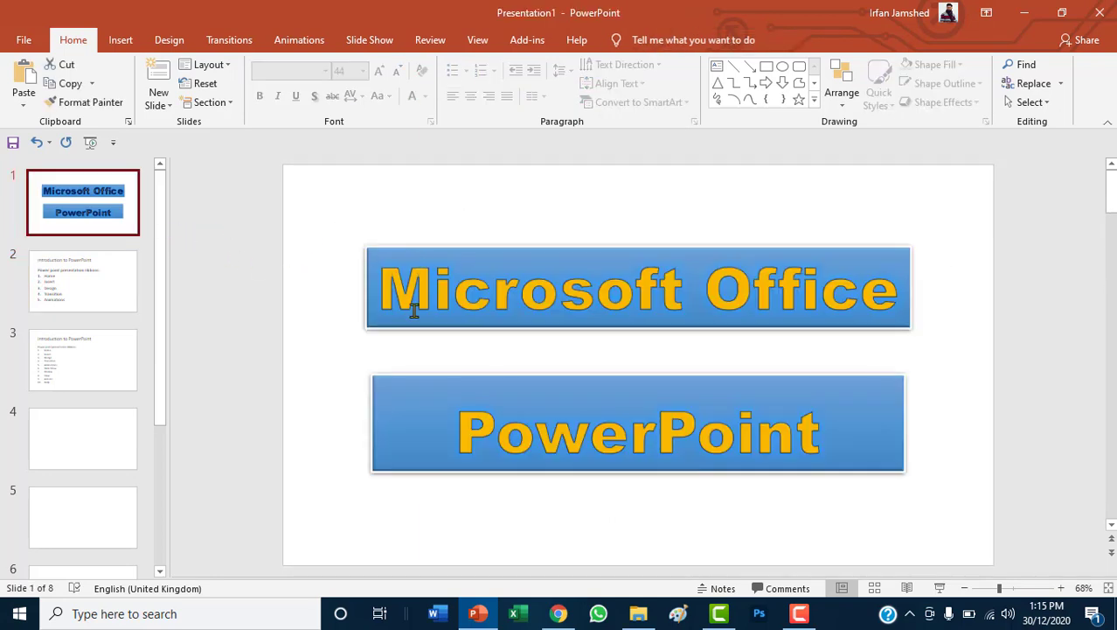
{"action": "double_click", "coordinate": [414, 312]}
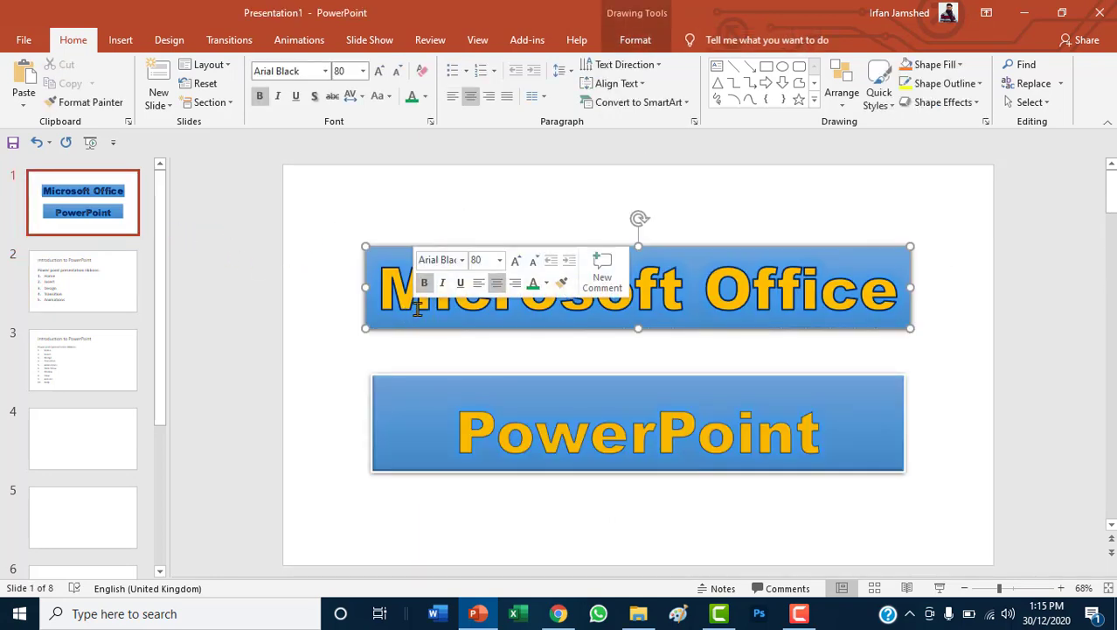
{"action": "left_click", "coordinate": [91, 102]}
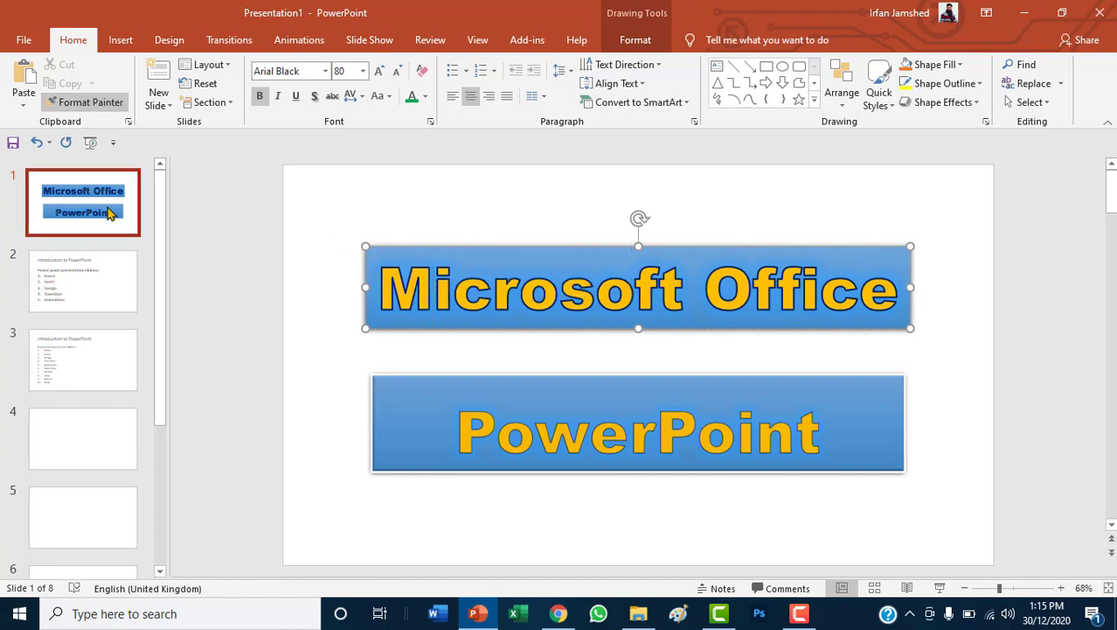
{"action": "left_click", "coordinate": [105, 288]}
{"action": "left_click", "coordinate": [359, 236]}
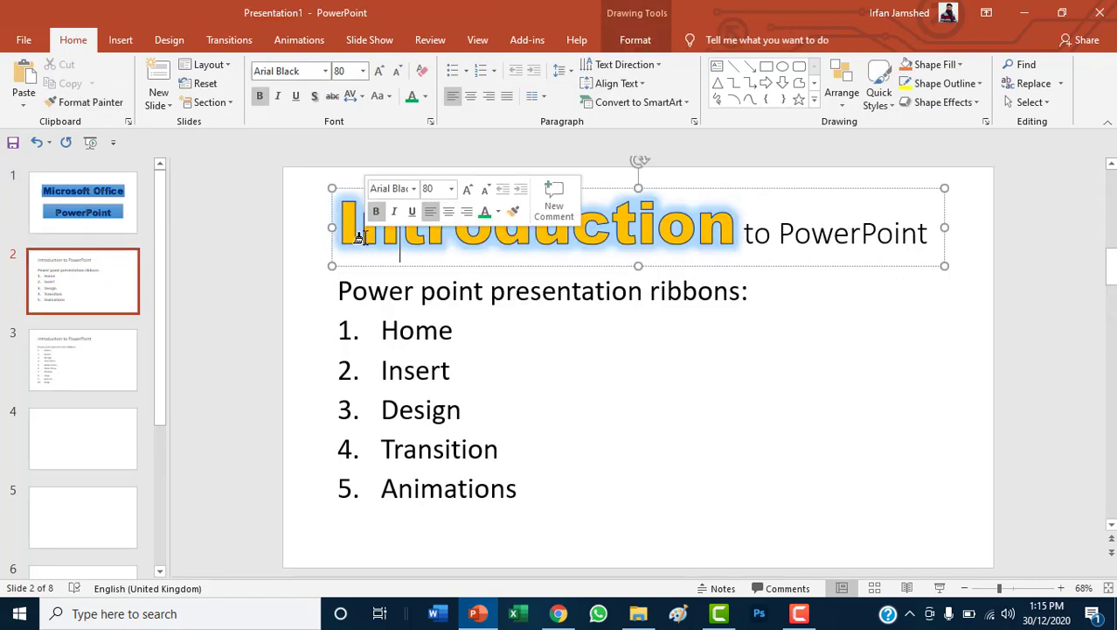
{"action": "left_click", "coordinate": [83, 214]}
{"action": "left_click", "coordinate": [374, 250]}
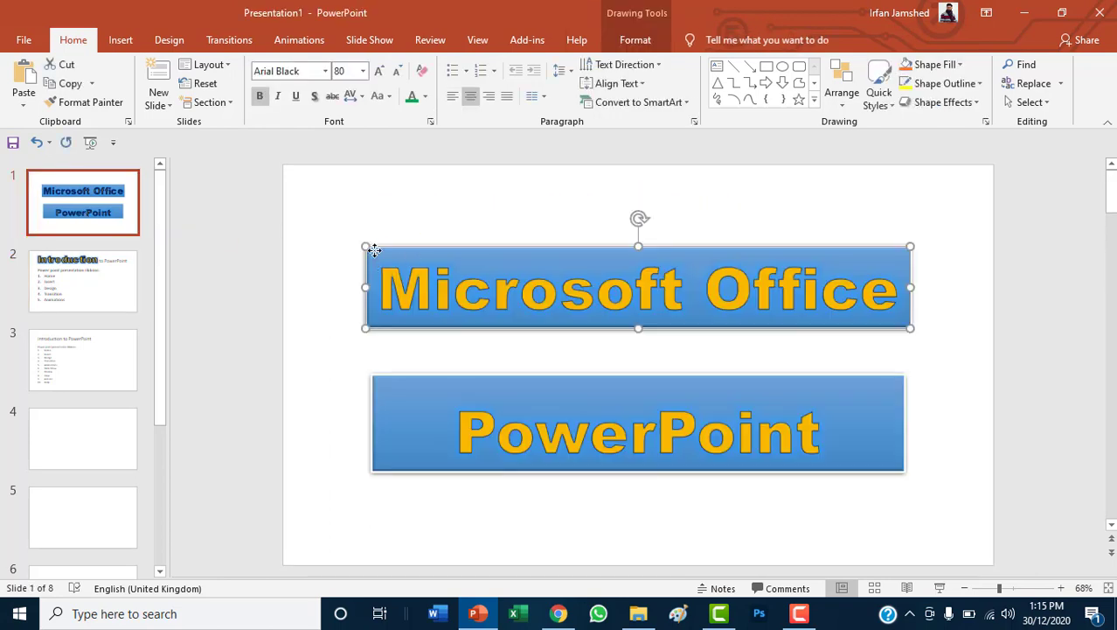
{"action": "left_click", "coordinate": [87, 103]}
{"action": "left_click", "coordinate": [109, 289]}
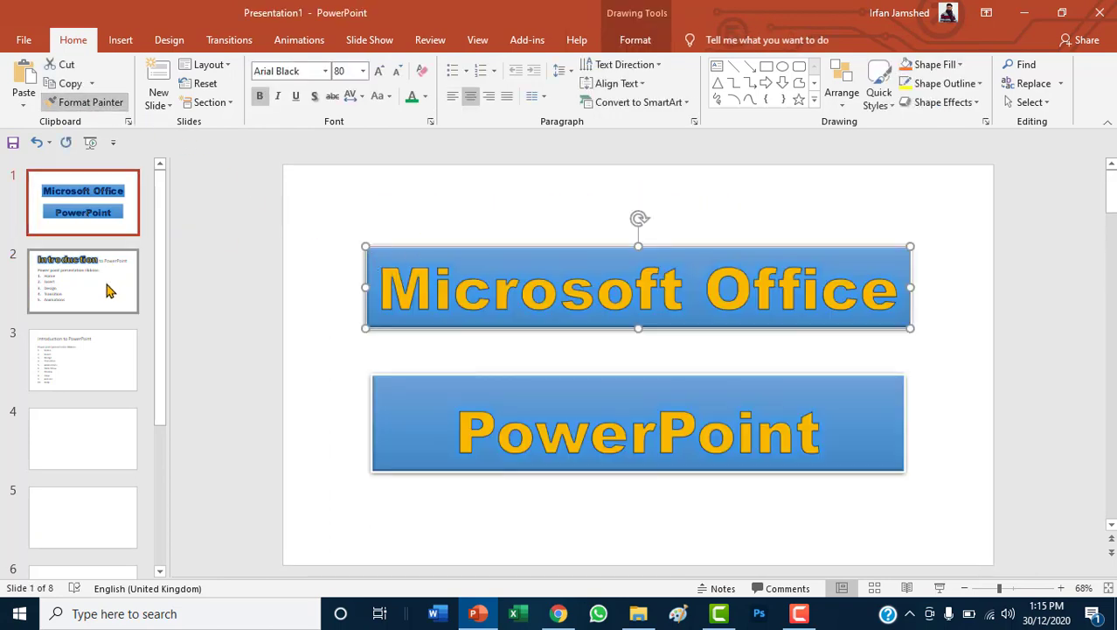
{"action": "left_click", "coordinate": [849, 207]}
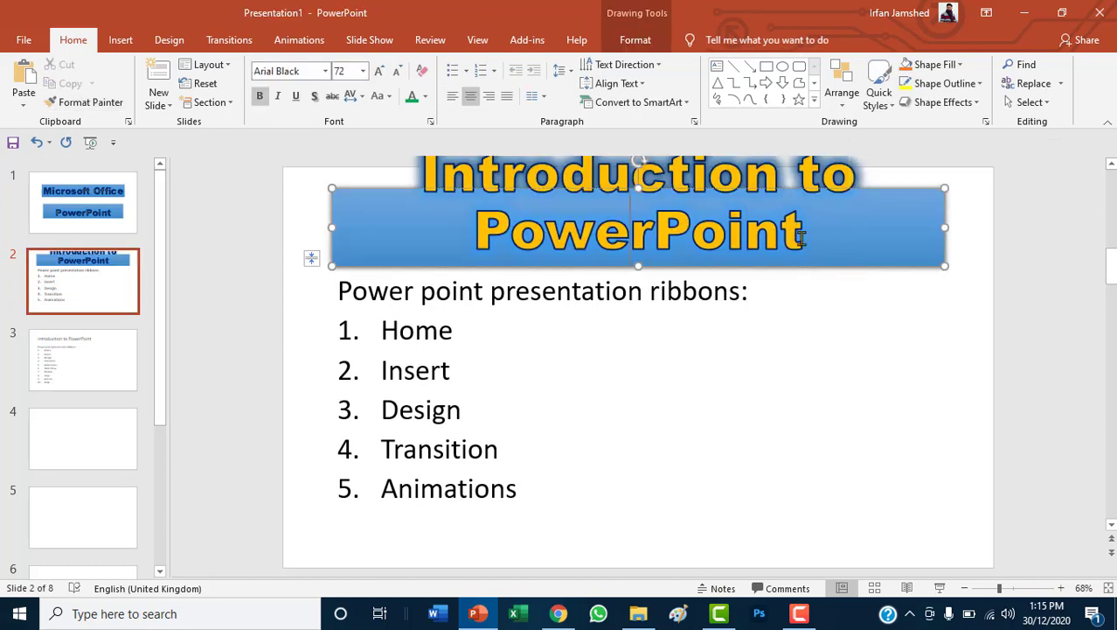
- Shrink the title to 44 pt, centre it vertically, and shorten the banner to one line
{"action": "left_click_drag", "start_coordinate": [808, 238], "coordinate": [472, 232]}
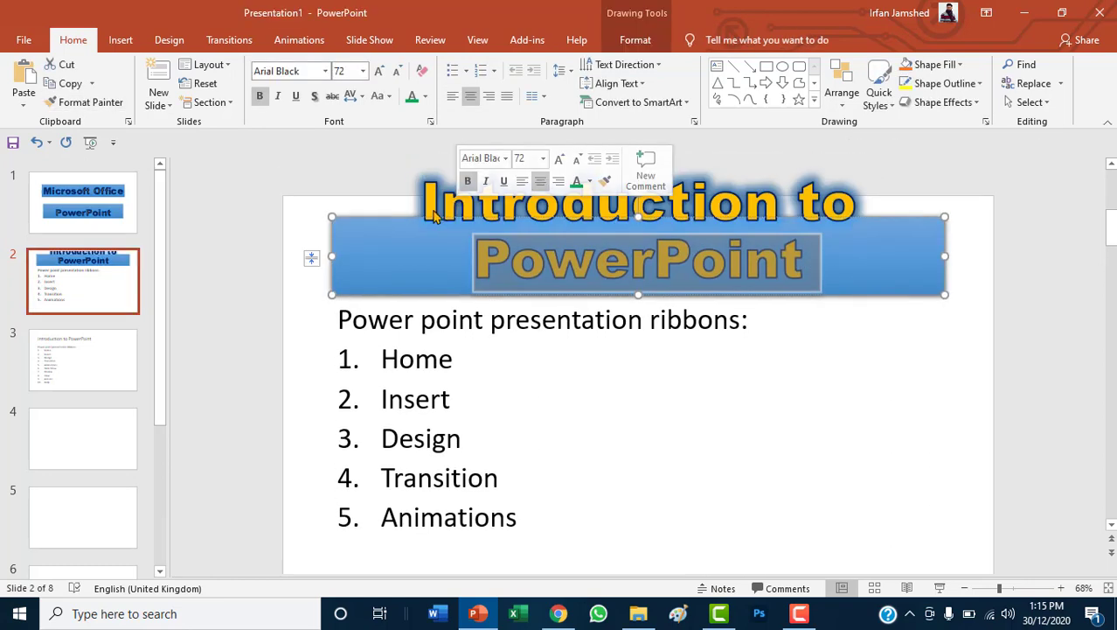
{"action": "left_click", "coordinate": [809, 261]}
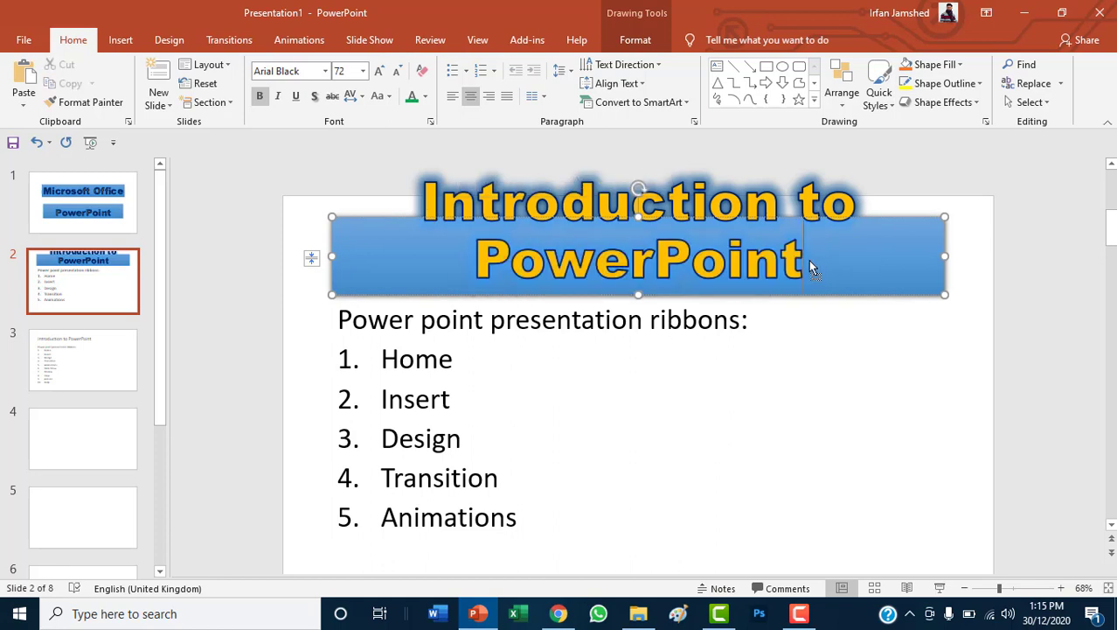
{"action": "left_click_drag", "start_coordinate": [809, 260], "coordinate": [420, 217]}
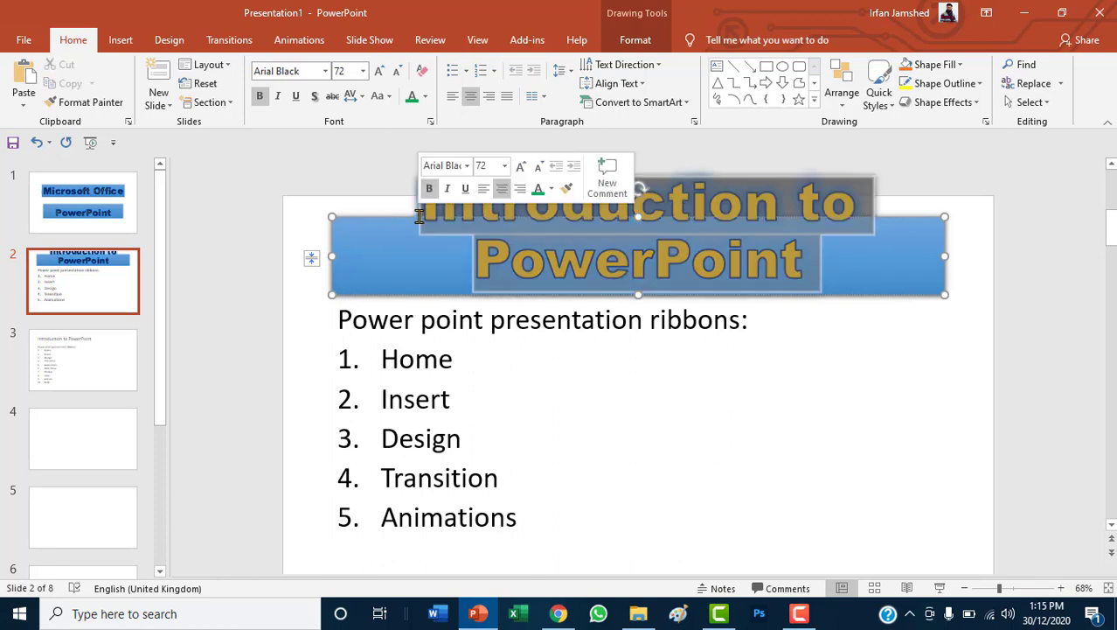
{"action": "left_click", "coordinate": [397, 71]}
{"action": "left_click", "coordinate": [397, 71]}
{"action": "left_click", "coordinate": [397, 71]}
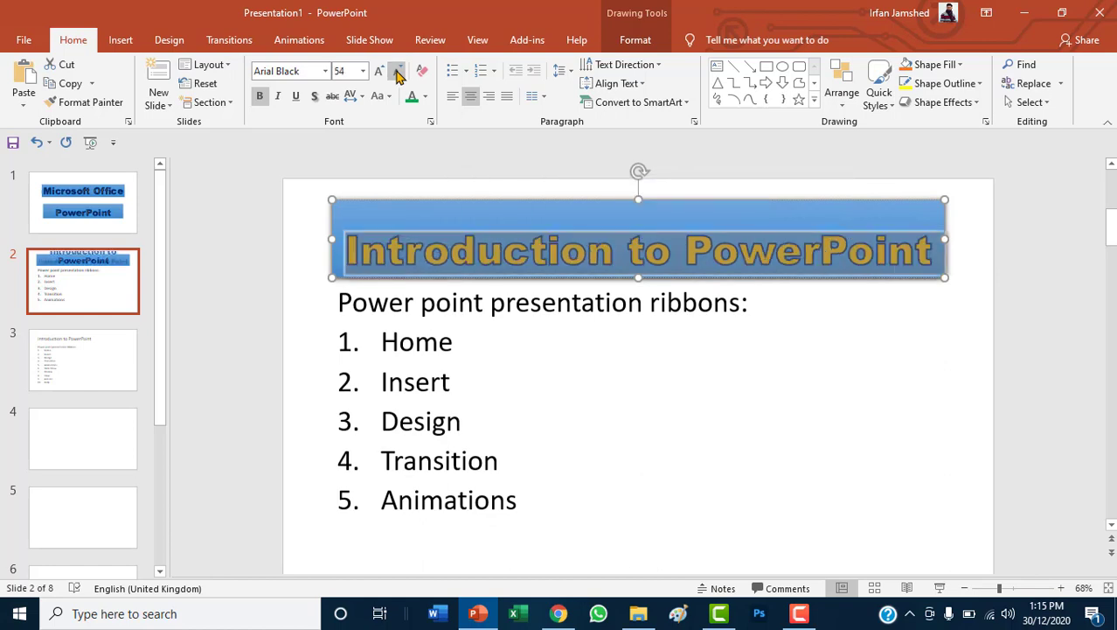
{"action": "left_click", "coordinate": [397, 71]}
{"action": "left_click", "coordinate": [397, 70]}
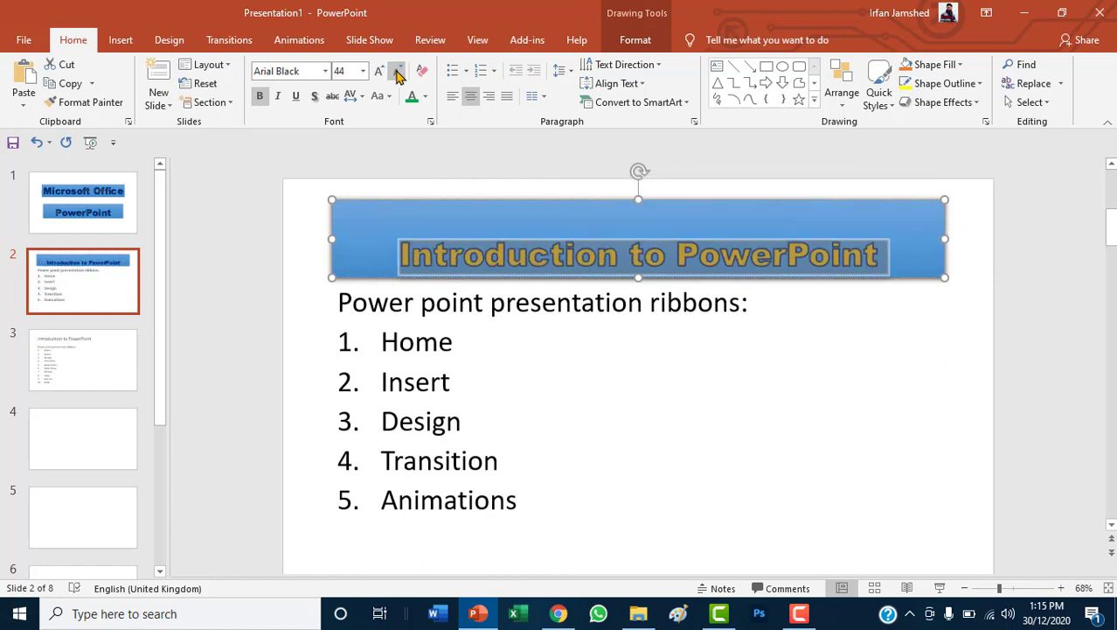
{"action": "left_click", "coordinate": [603, 83]}
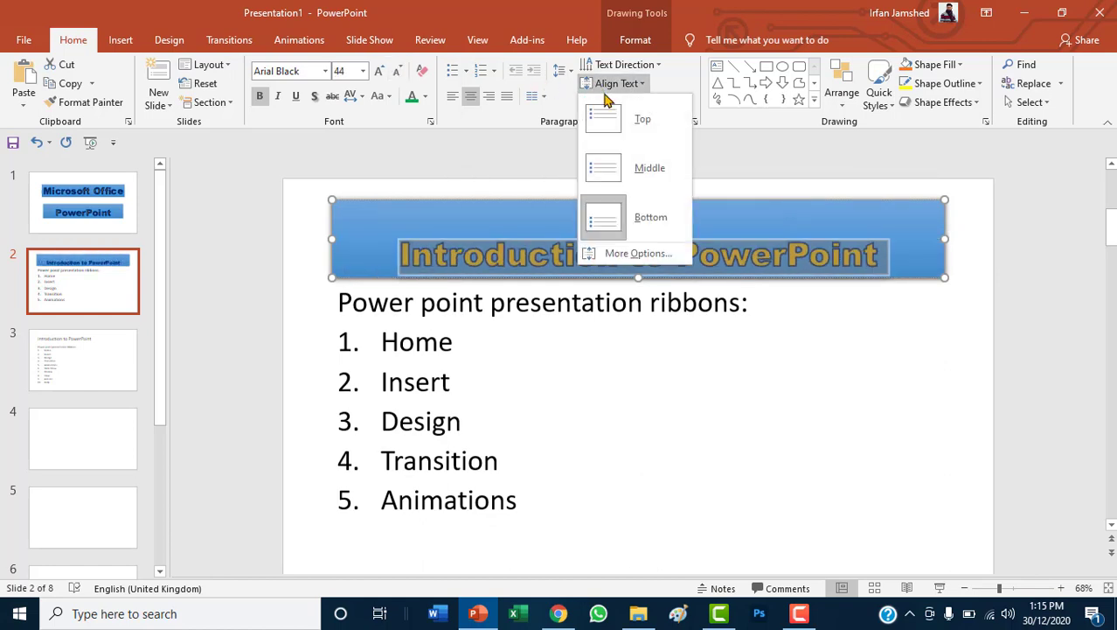
{"action": "left_click", "coordinate": [624, 189]}
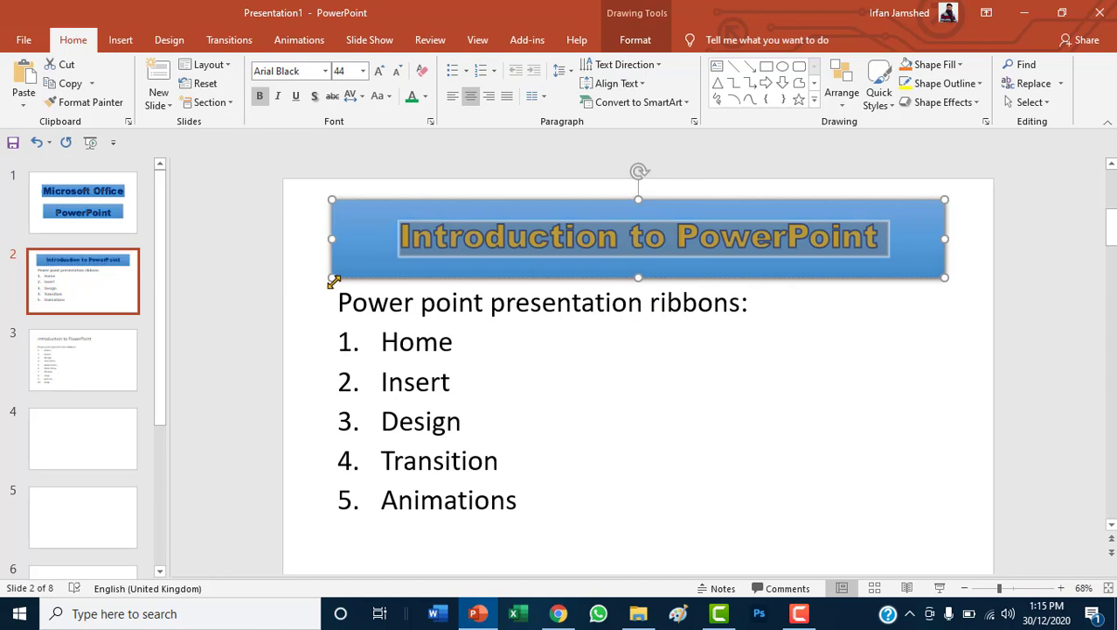
{"action": "left_click_drag", "start_coordinate": [333, 279], "coordinate": [332, 240]}
{"action": "left_click", "coordinate": [842, 354]}
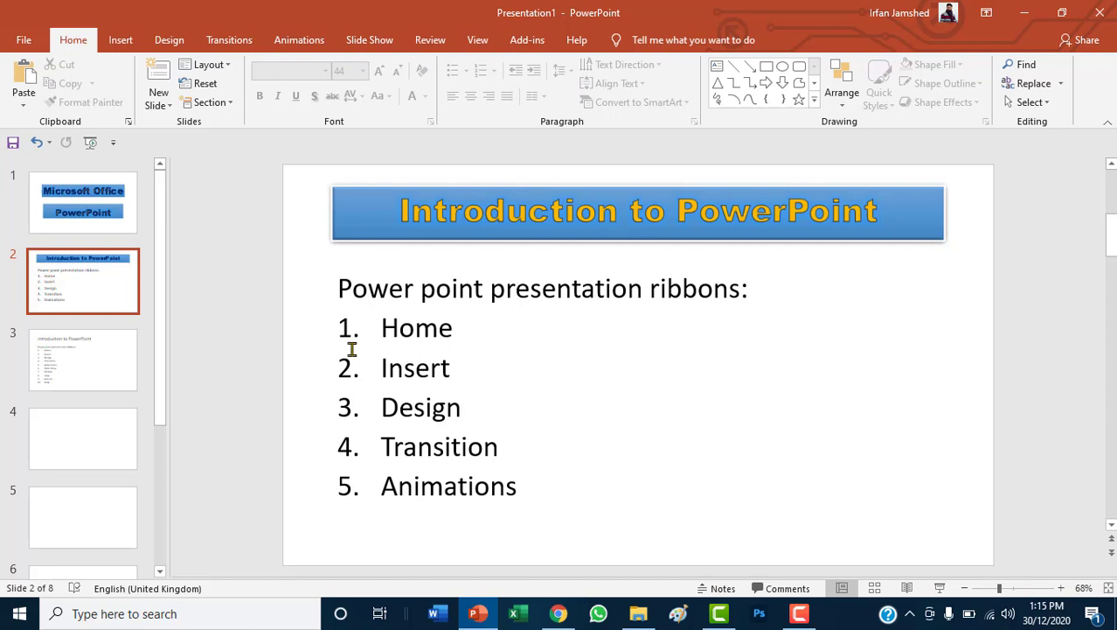
- Copy slide 2's title banner formatting onto slide 3's title with Format Painter
{"action": "left_click", "coordinate": [121, 385]}
{"action": "left_click", "coordinate": [125, 302]}
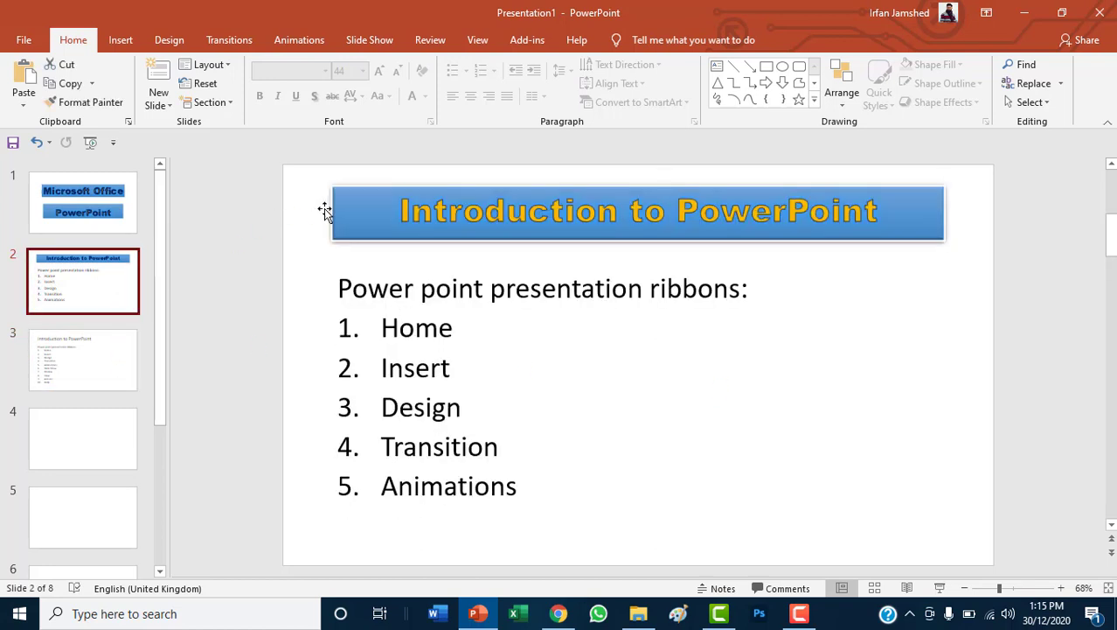
{"action": "left_click", "coordinate": [346, 231]}
{"action": "left_click", "coordinate": [95, 102]}
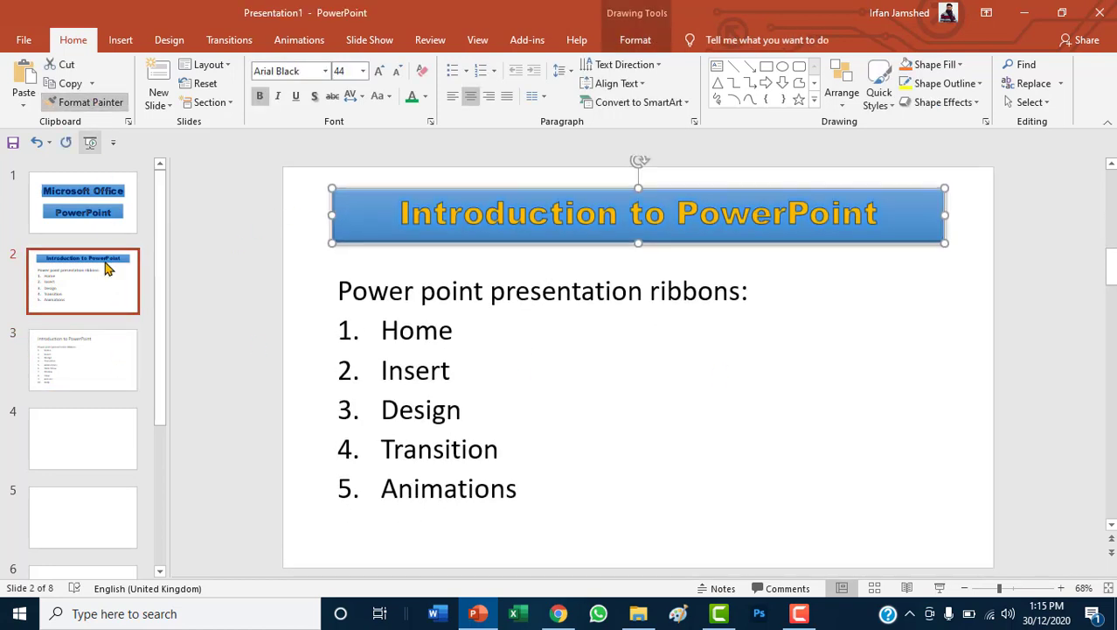
{"action": "left_click", "coordinate": [110, 367]}
{"action": "left_click", "coordinate": [356, 224]}
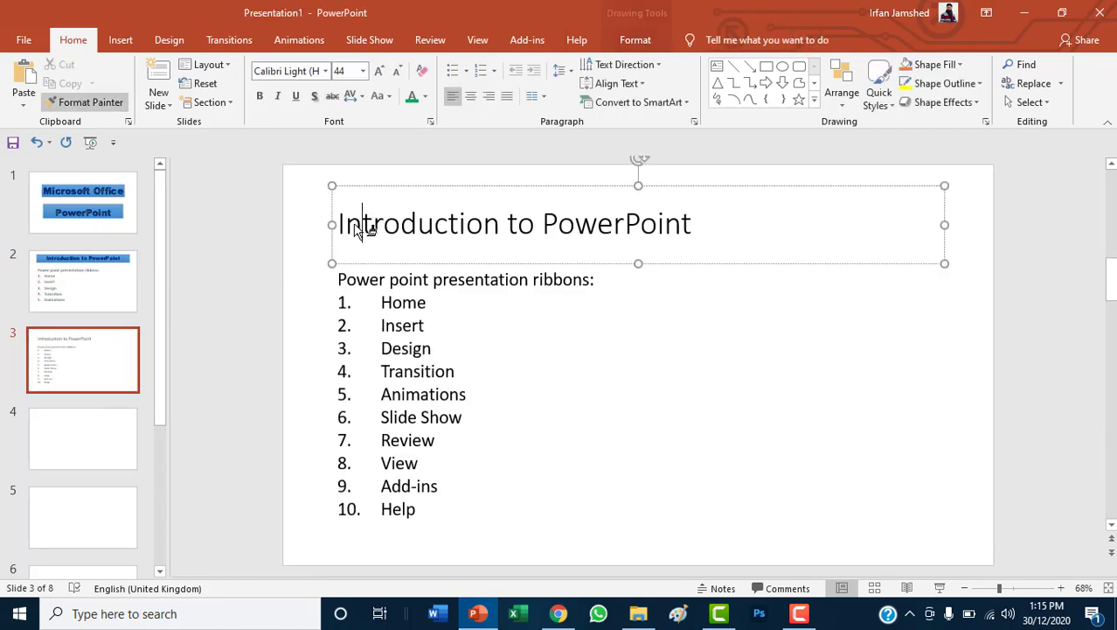
{"action": "left_click", "coordinate": [682, 348]}
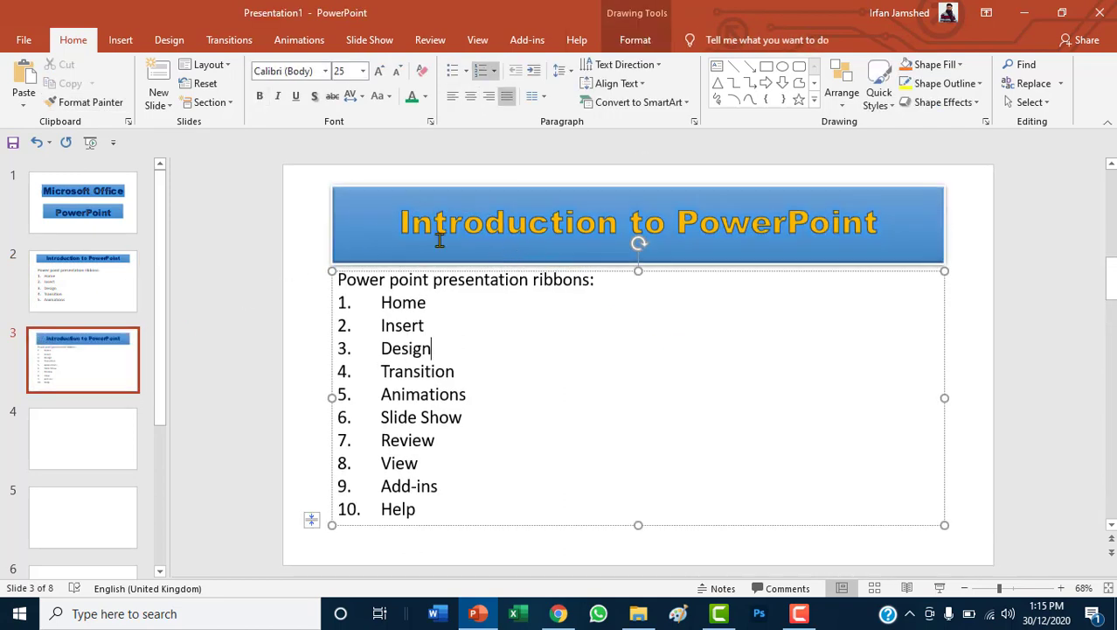
- Resize and move slide 3's title banner to line up with its list
{"action": "left_click", "coordinate": [334, 186]}
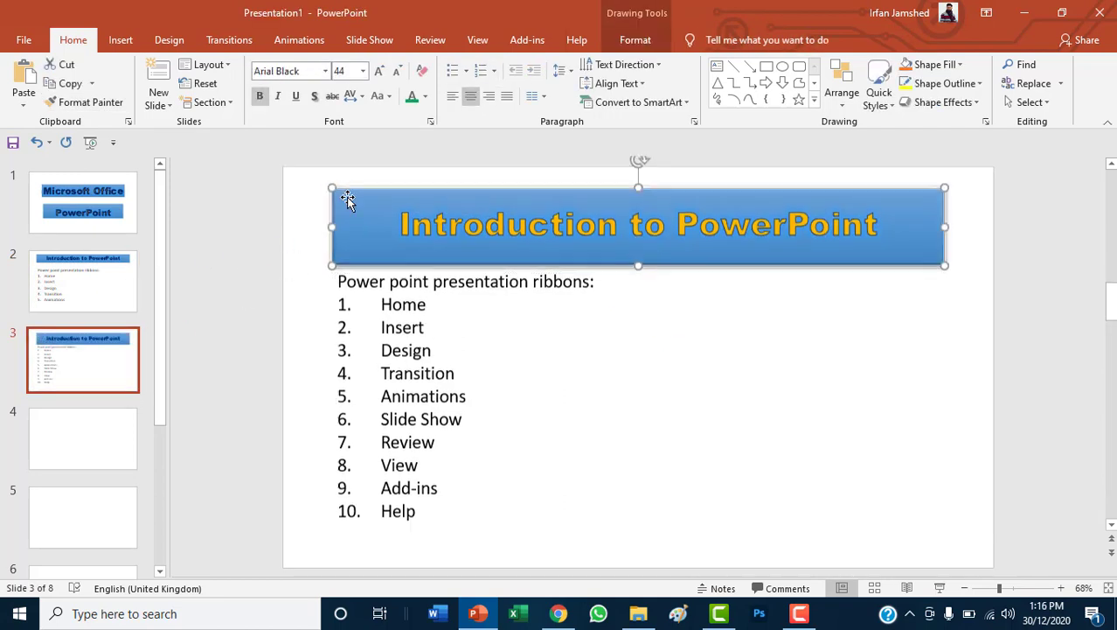
{"action": "left_click_drag", "start_coordinate": [332, 187], "coordinate": [339, 203]}
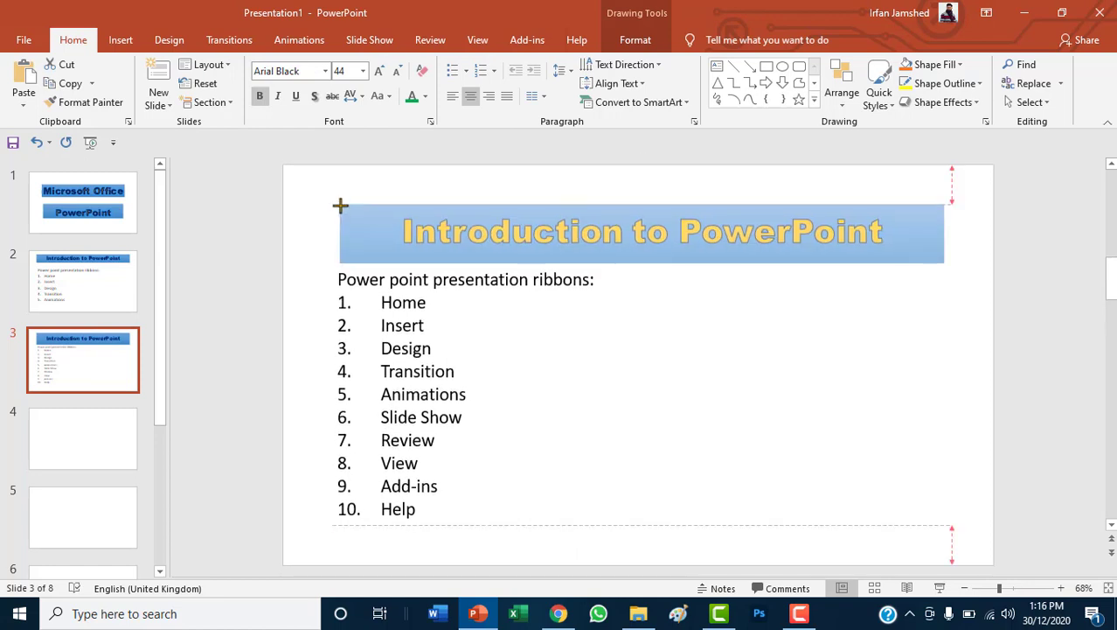
{"action": "left_click", "coordinate": [600, 393]}
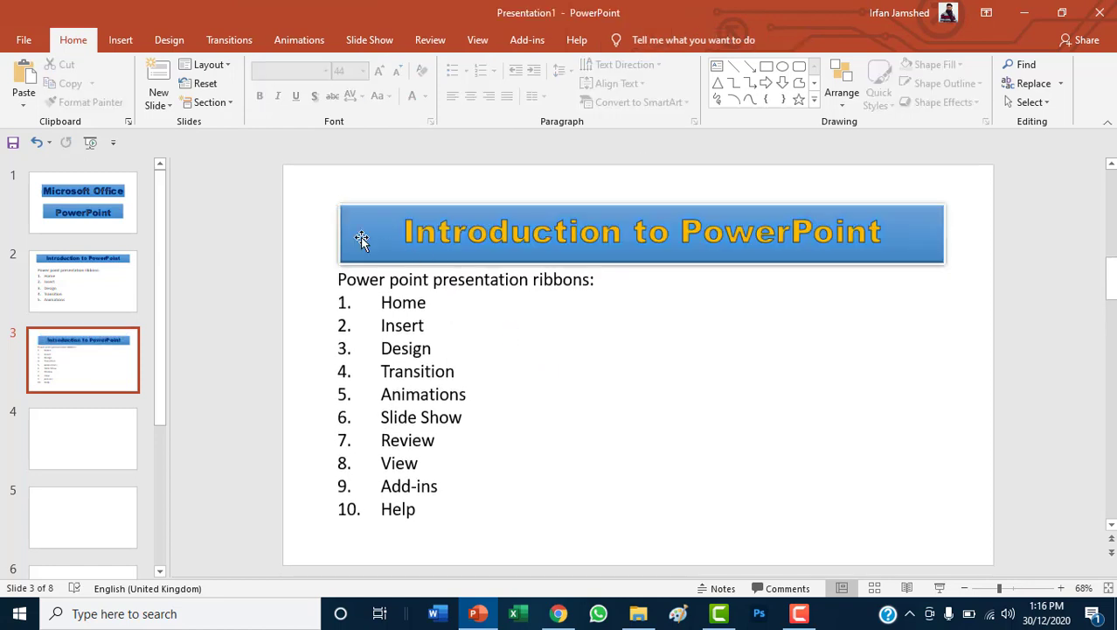
{"action": "left_click_drag", "start_coordinate": [347, 214], "coordinate": [340, 203]}
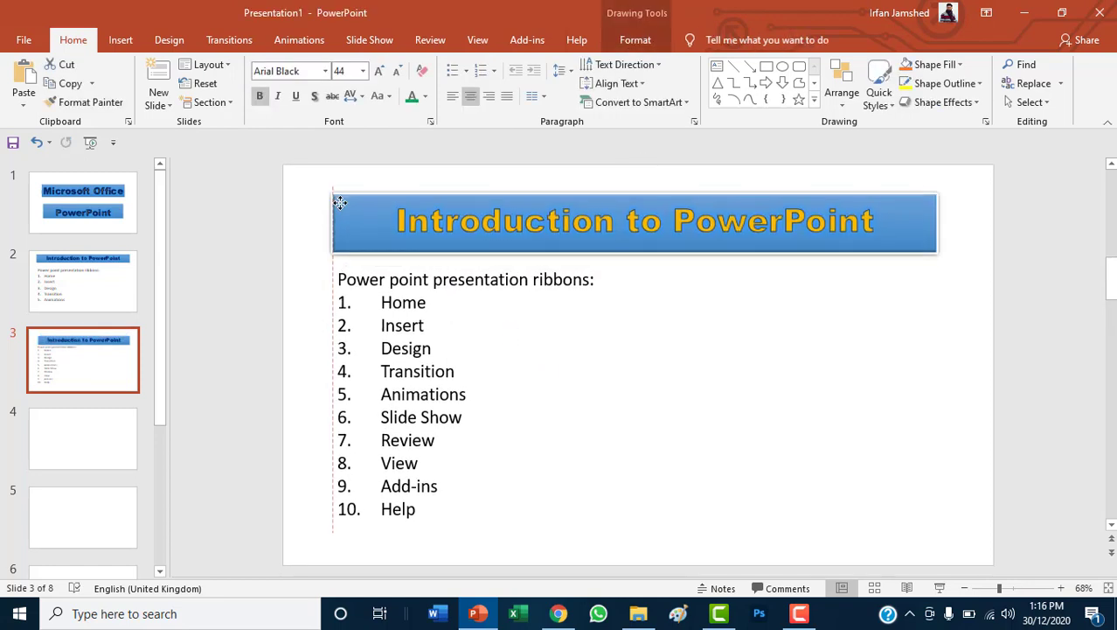
{"action": "left_click", "coordinate": [102, 377]}
{"action": "right_click", "coordinate": [102, 378]}
- Insert a new Title and Content slide
{"action": "left_click", "coordinate": [244, 455]}
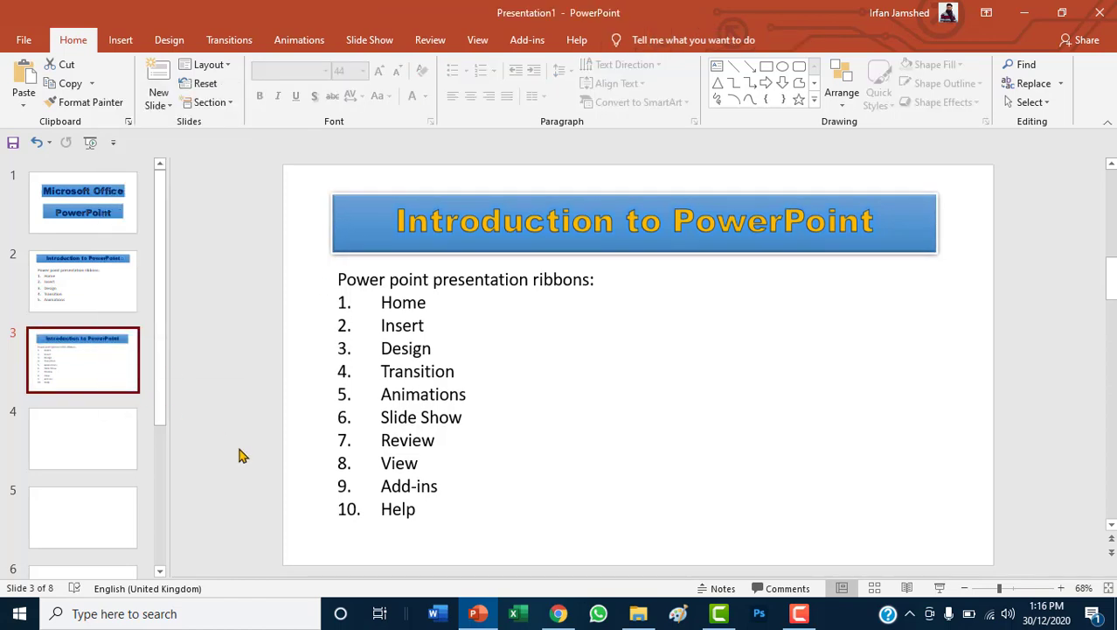
{"action": "left_click", "coordinate": [158, 97]}
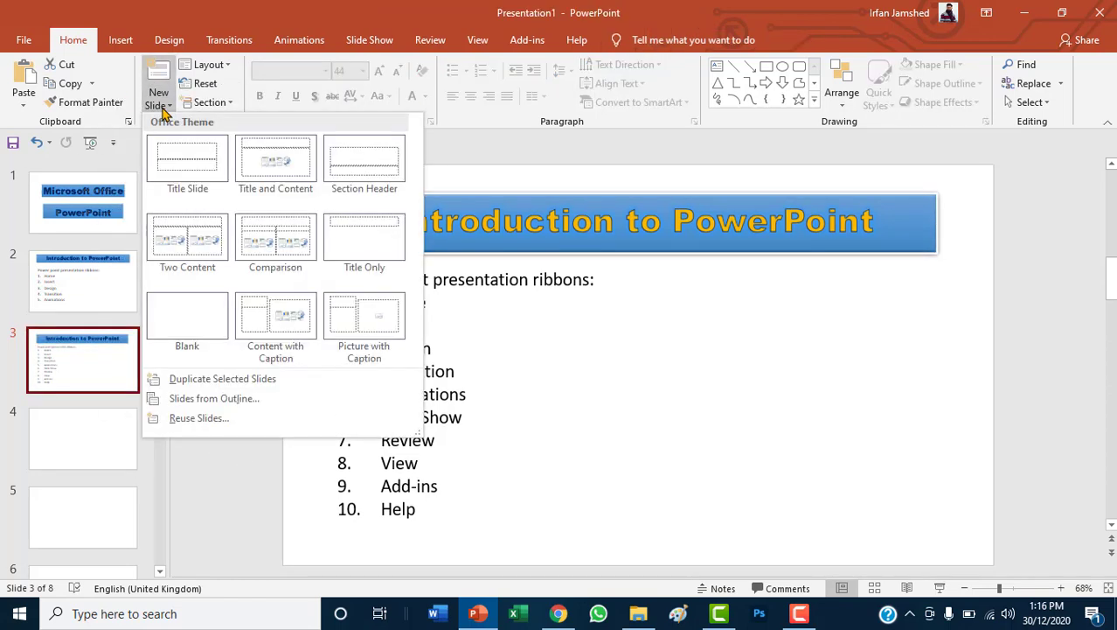
{"action": "left_click", "coordinate": [276, 163]}
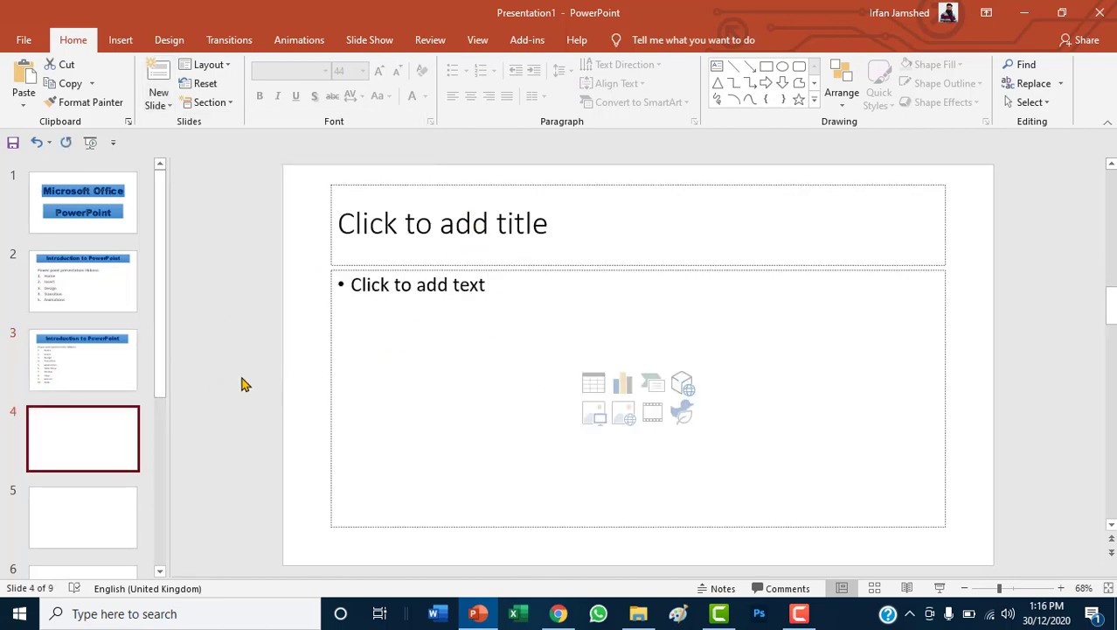
- Duplicate slide 3 as slide 4 and delete all of its list text
{"action": "left_click", "coordinate": [114, 380]}
{"action": "right_click", "coordinate": [114, 380]}
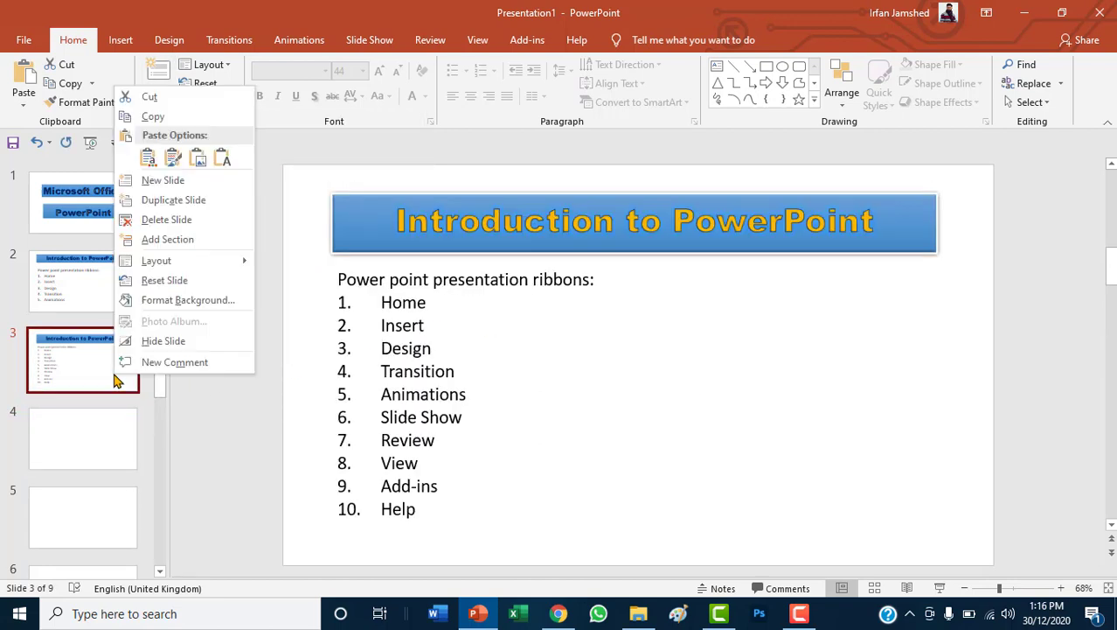
{"action": "left_click", "coordinate": [180, 202]}
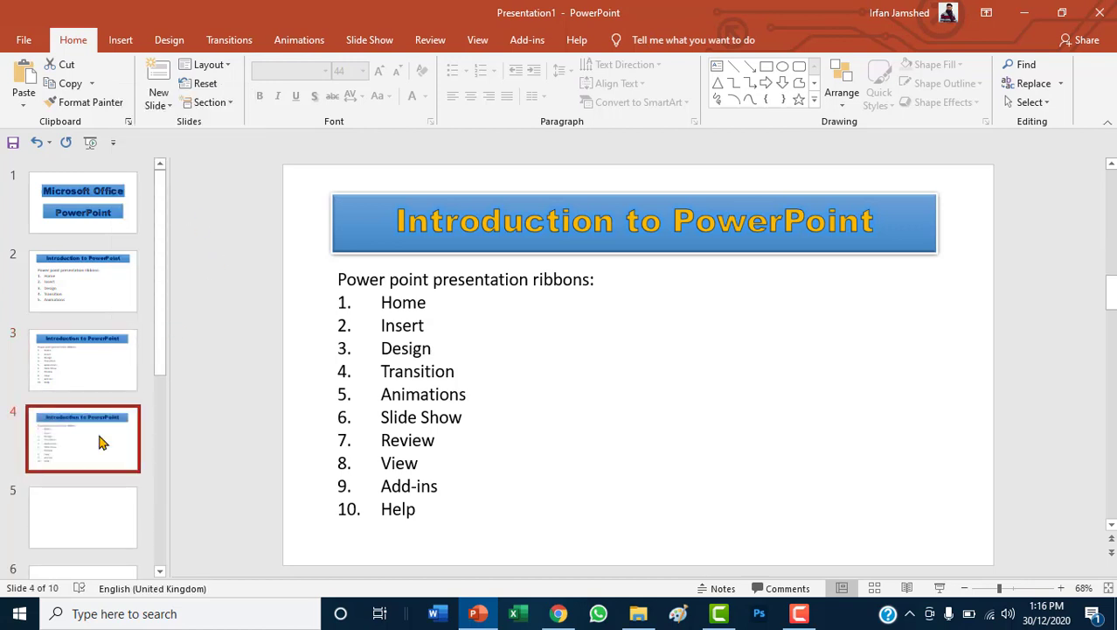
{"action": "left_click", "coordinate": [548, 404]}
{"action": "left_click_drag", "start_coordinate": [439, 504], "coordinate": [341, 278]}
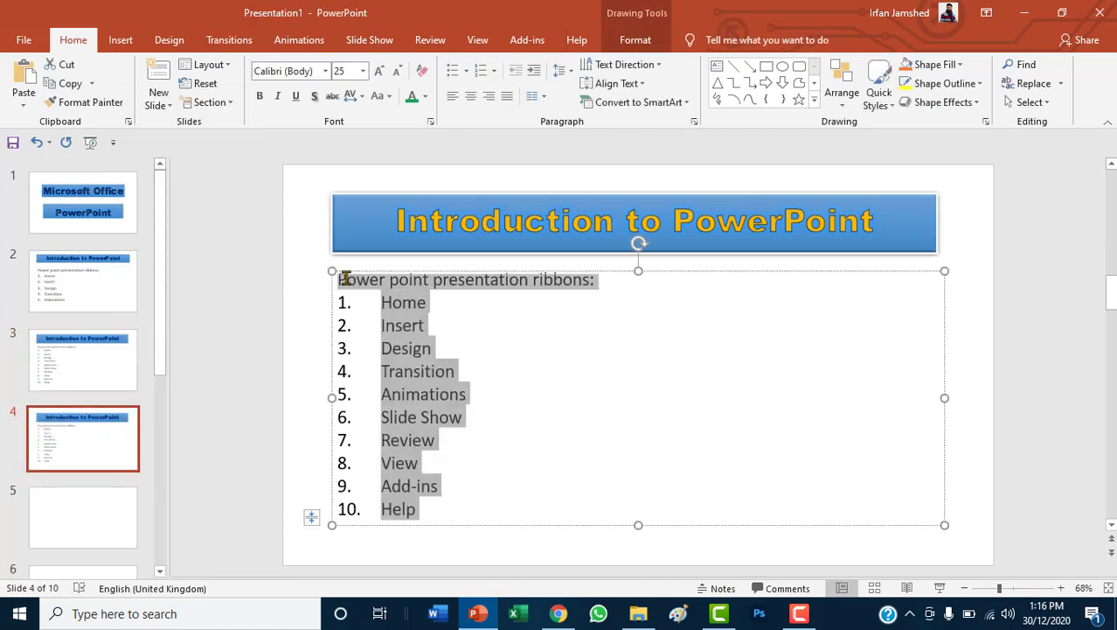
{"action": "key", "text": "Delete"}
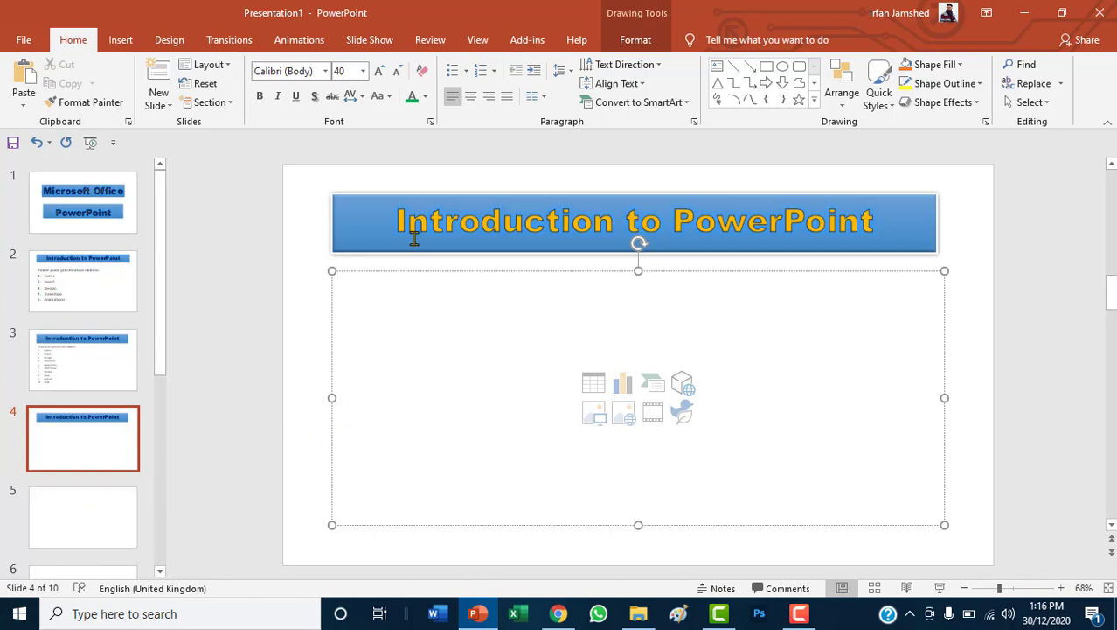
- On slide 3, delete the items Home through Animations and turn the remaining numbered list into bullets
{"action": "left_click", "coordinate": [129, 366]}
{"action": "left_click", "coordinate": [435, 396]}
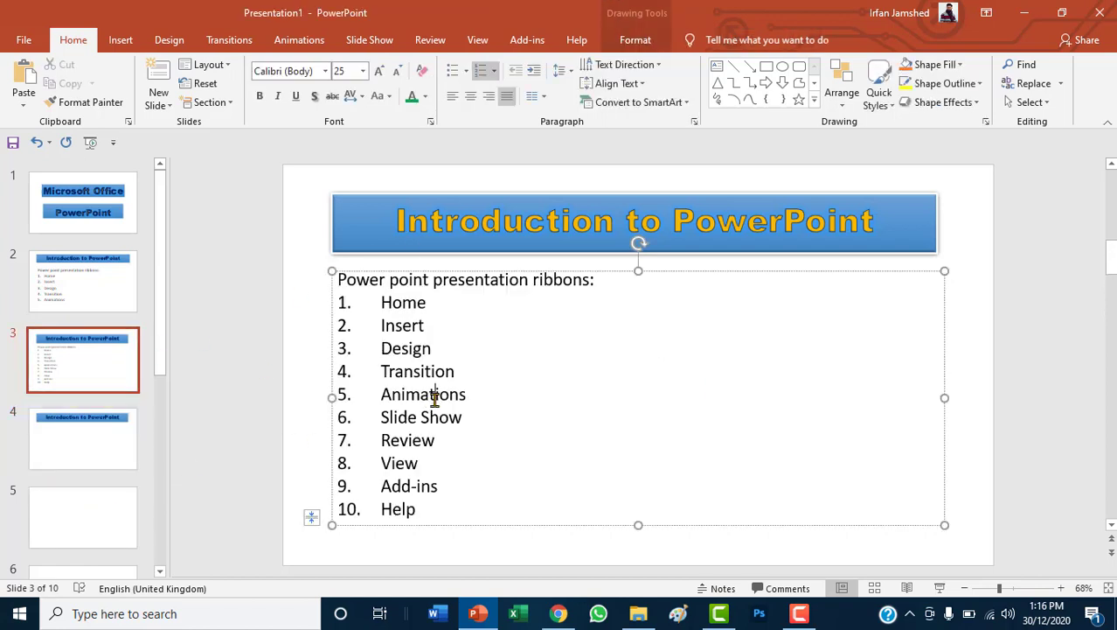
{"action": "left_click", "coordinate": [120, 308]}
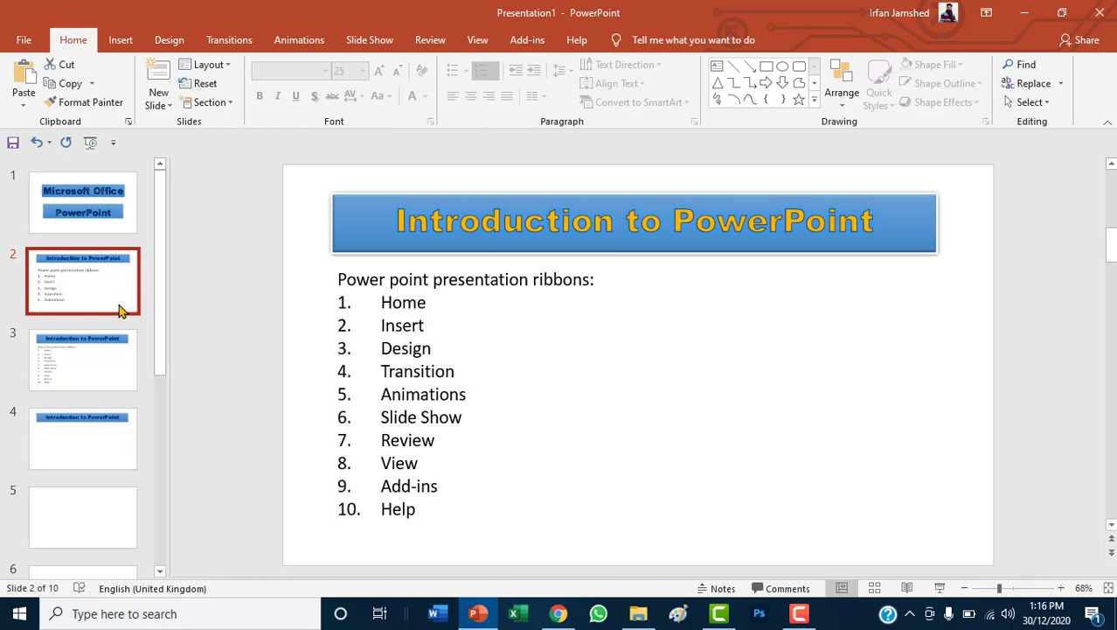
{"action": "left_click", "coordinate": [112, 352]}
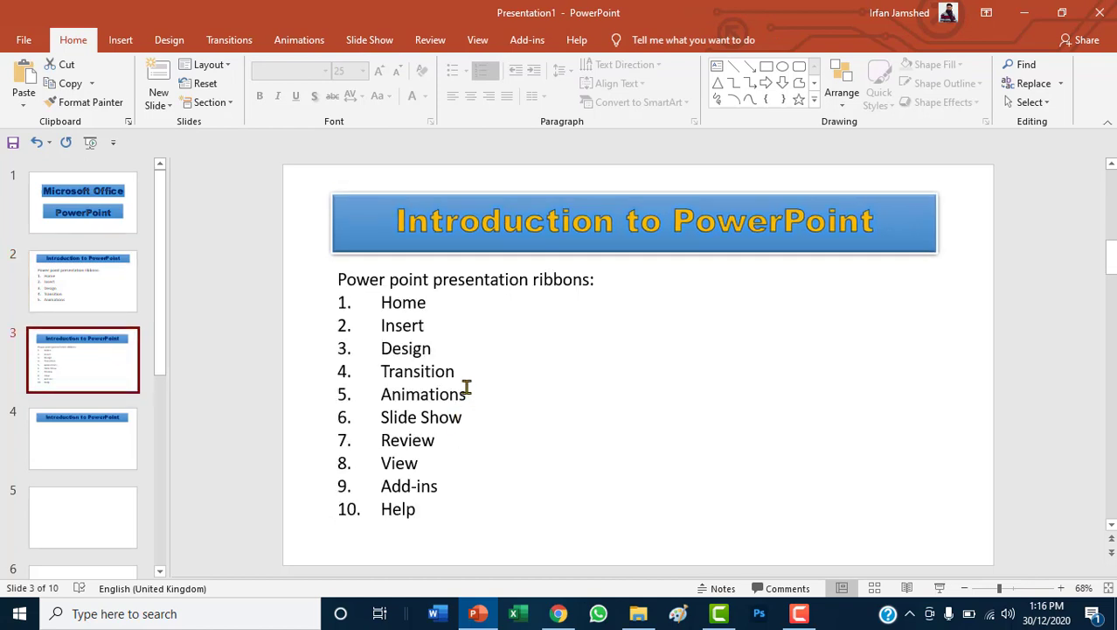
{"action": "left_click_drag", "start_coordinate": [468, 394], "coordinate": [370, 308]}
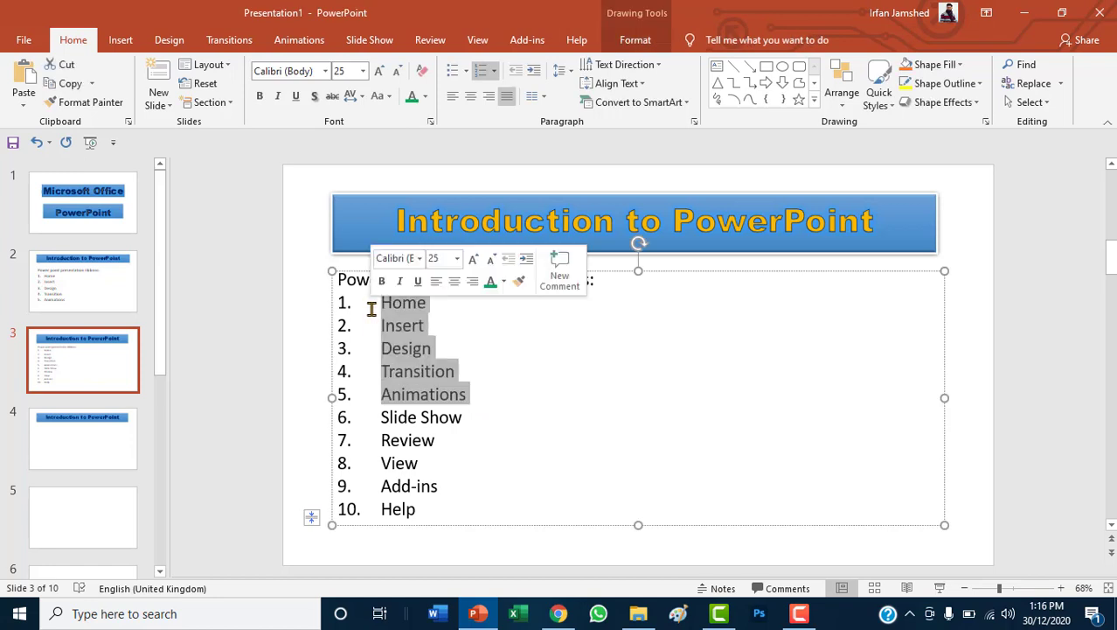
{"action": "key", "text": "Delete"}
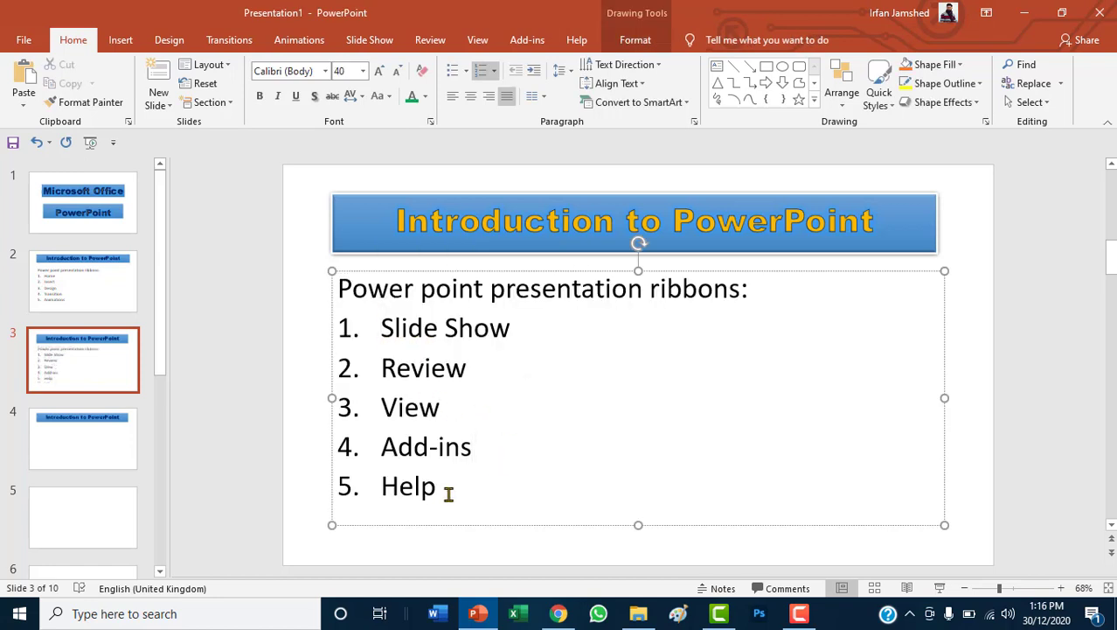
{"action": "left_click_drag", "start_coordinate": [448, 494], "coordinate": [362, 330]}
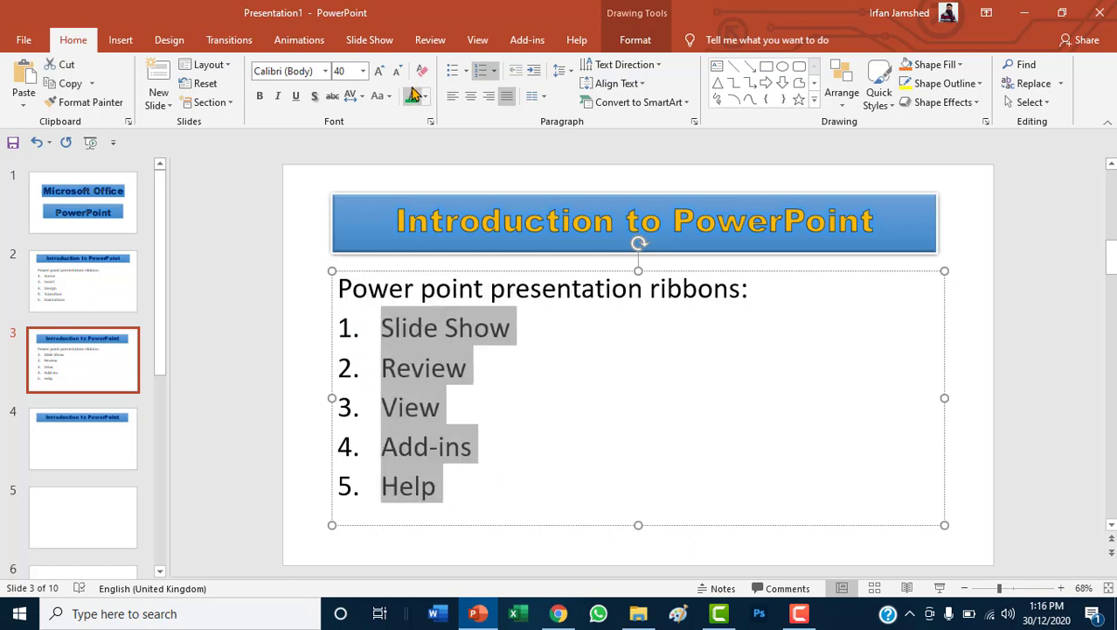
{"action": "left_click", "coordinate": [454, 72]}
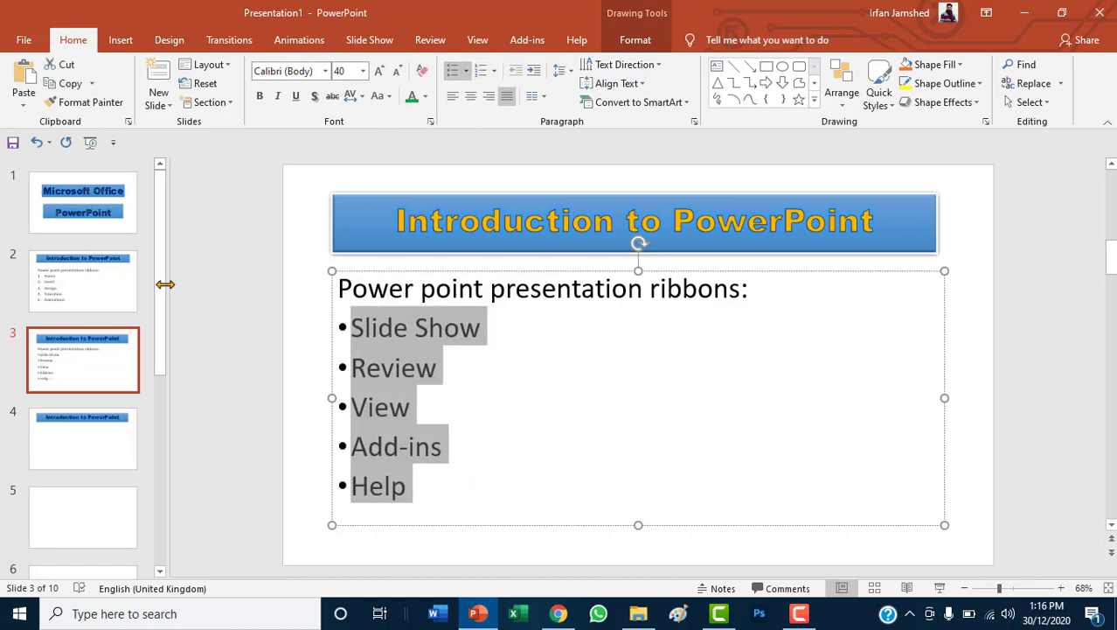
- Give slide 2's list items Home through Animations checkmark bullets
{"action": "left_click", "coordinate": [96, 304]}
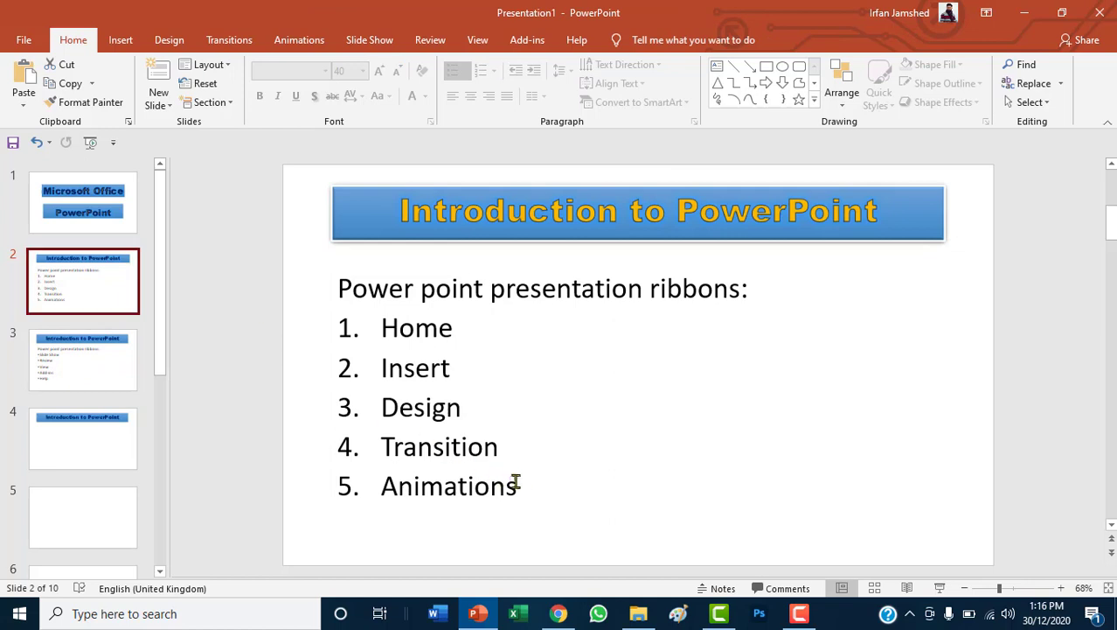
{"action": "left_click_drag", "start_coordinate": [521, 486], "coordinate": [381, 329]}
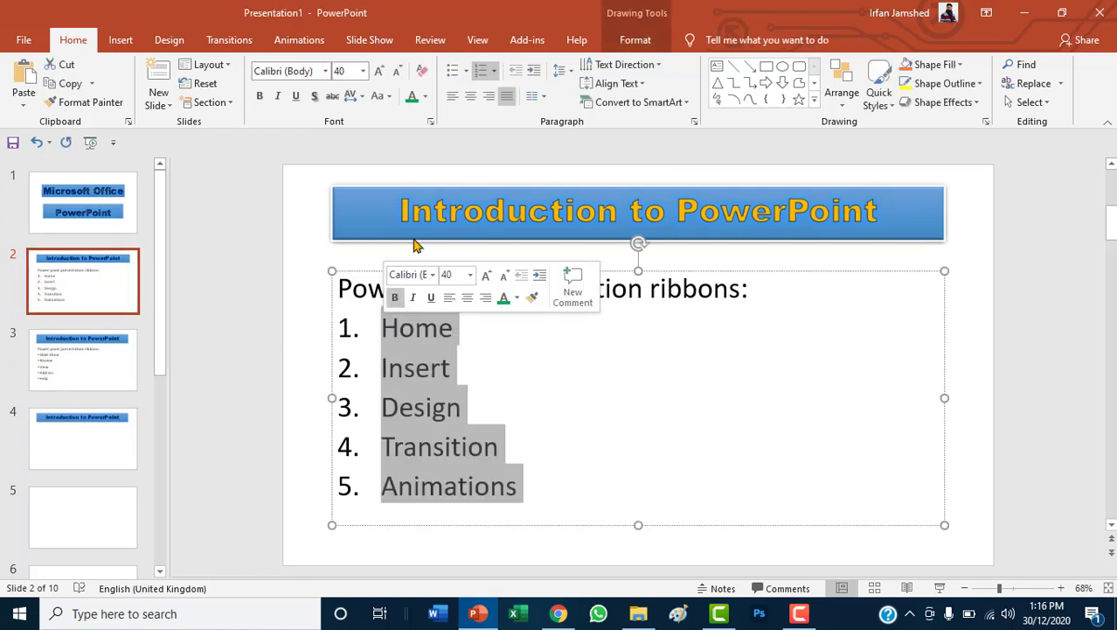
{"action": "left_click", "coordinate": [451, 74]}
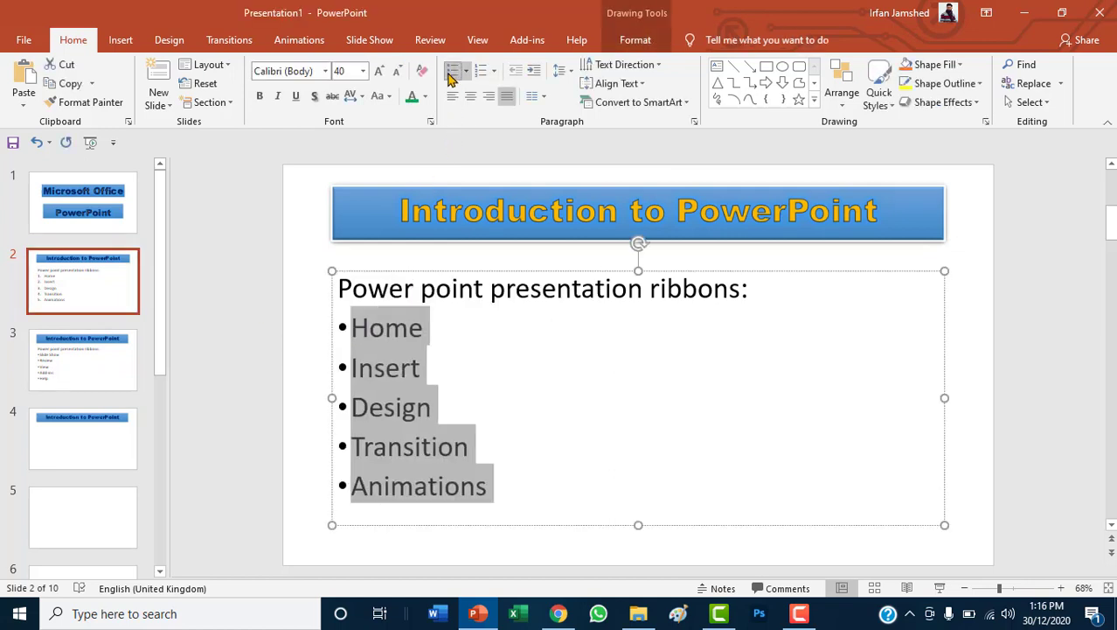
{"action": "left_click", "coordinate": [466, 72]}
{"action": "left_click", "coordinate": [551, 260]}
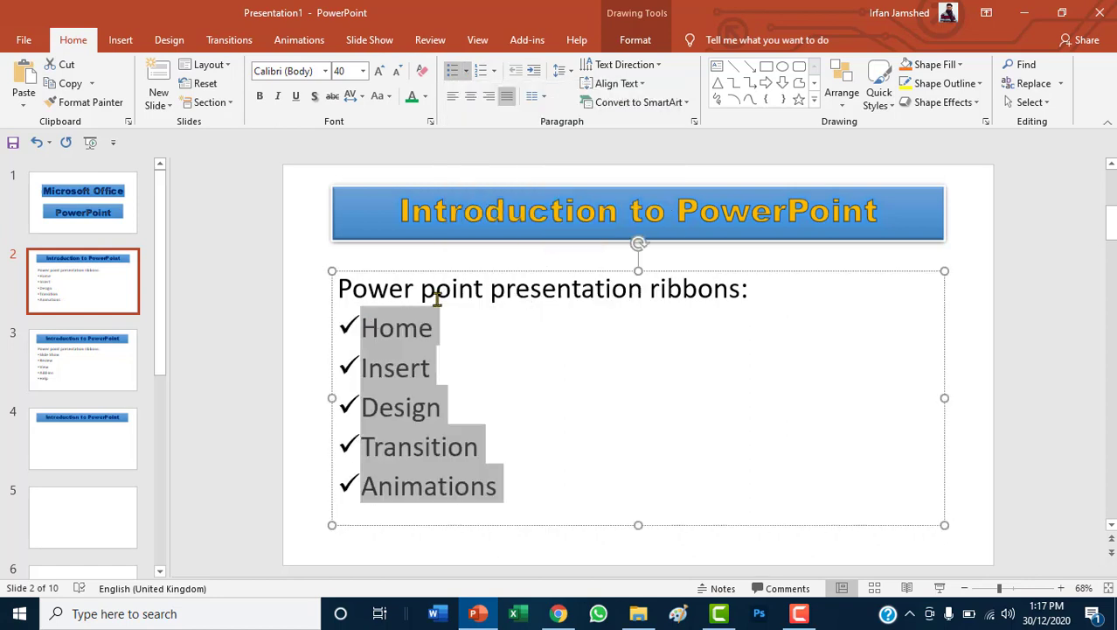
- Give slide 3's items Slide Show through Help checkmark bullets
{"action": "left_click", "coordinate": [100, 376]}
{"action": "left_click_drag", "start_coordinate": [432, 483], "coordinate": [347, 333]}
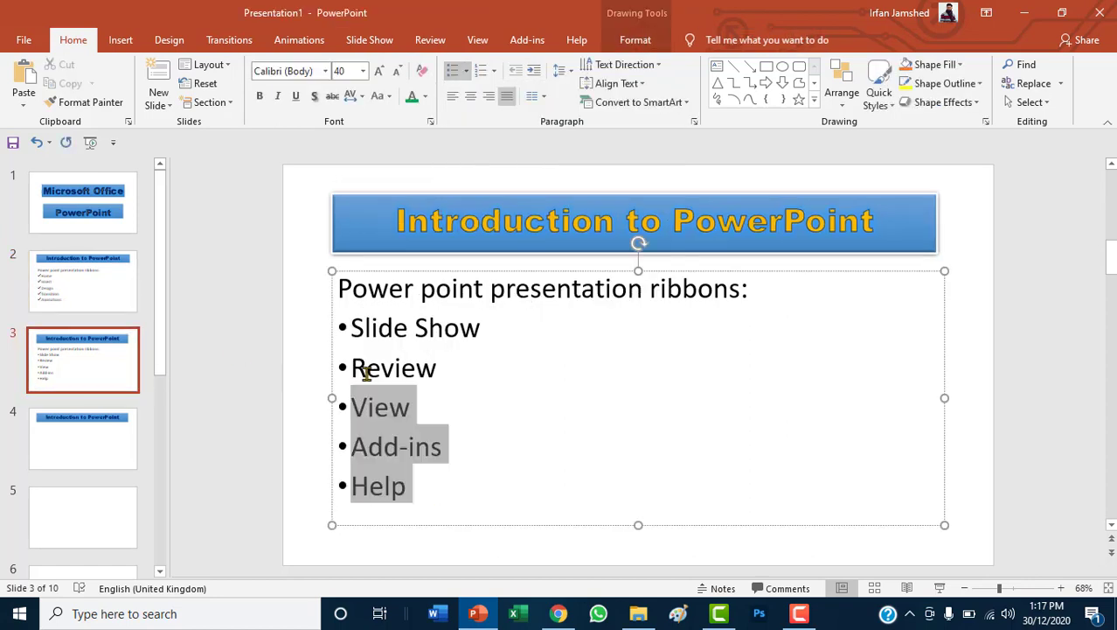
{"action": "left_click", "coordinate": [468, 72]}
{"action": "left_click", "coordinate": [546, 253]}
{"action": "left_click", "coordinate": [613, 391]}
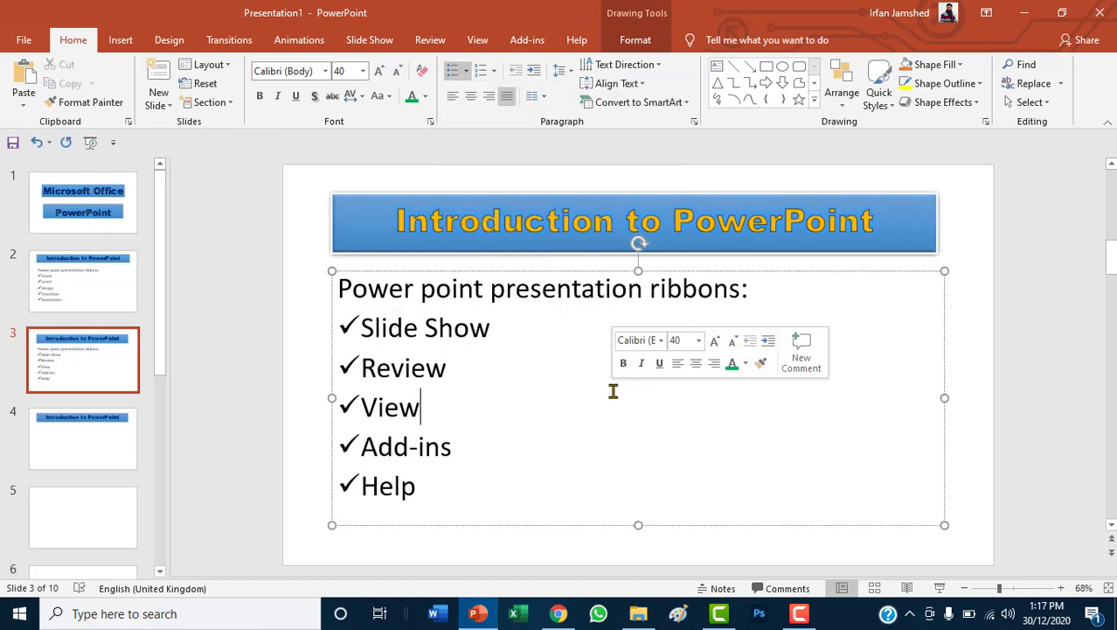
{"action": "left_click", "coordinate": [660, 478]}
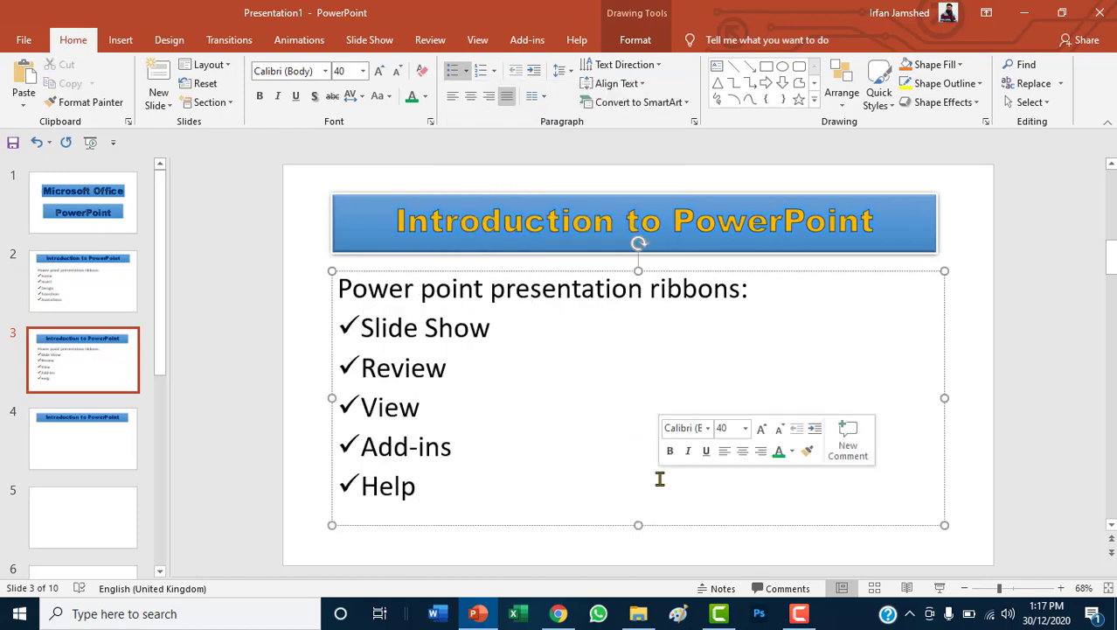
- Insert a 3x4 table and move and narrow it to sit beside the checkmark list
{"action": "left_click", "coordinate": [131, 39]}
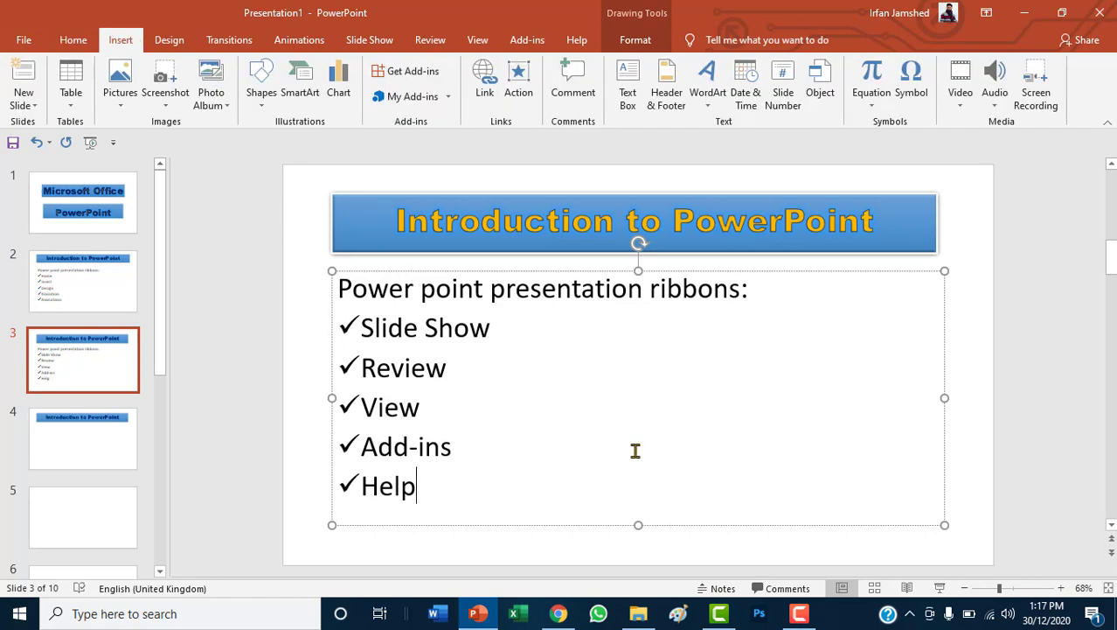
{"action": "left_click", "coordinate": [73, 98]}
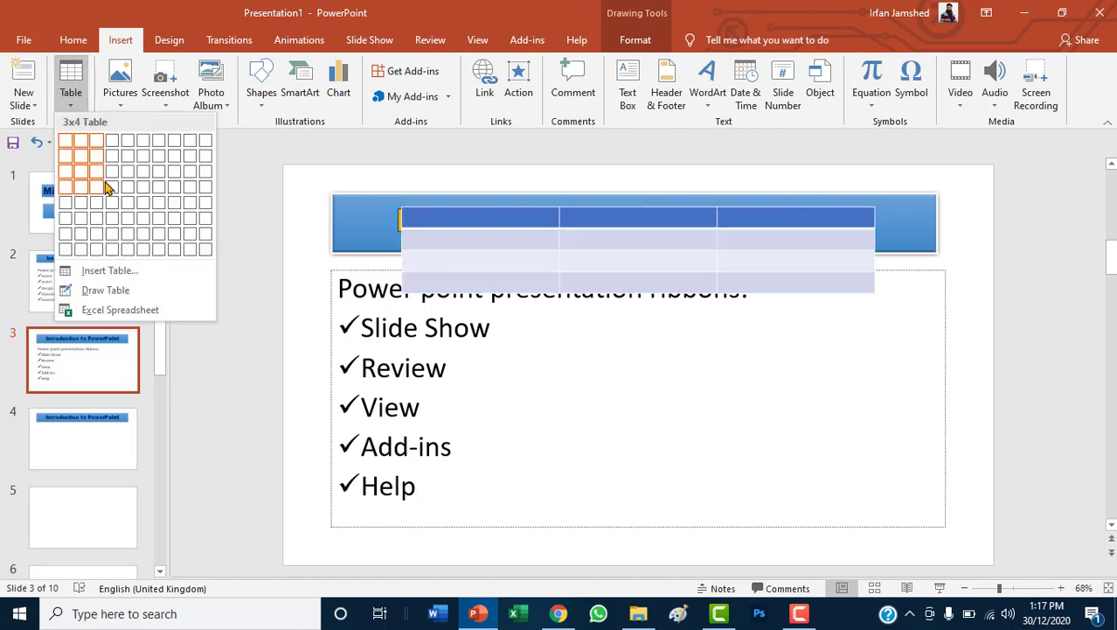
{"action": "left_click", "coordinate": [107, 187]}
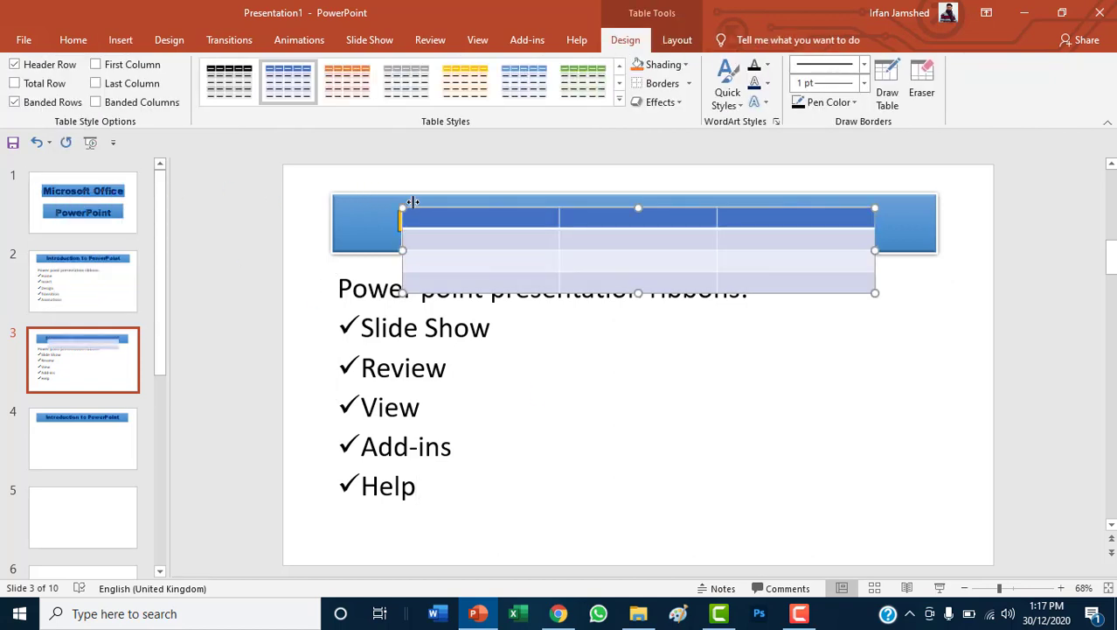
{"action": "left_click_drag", "start_coordinate": [414, 213], "coordinate": [488, 395]}
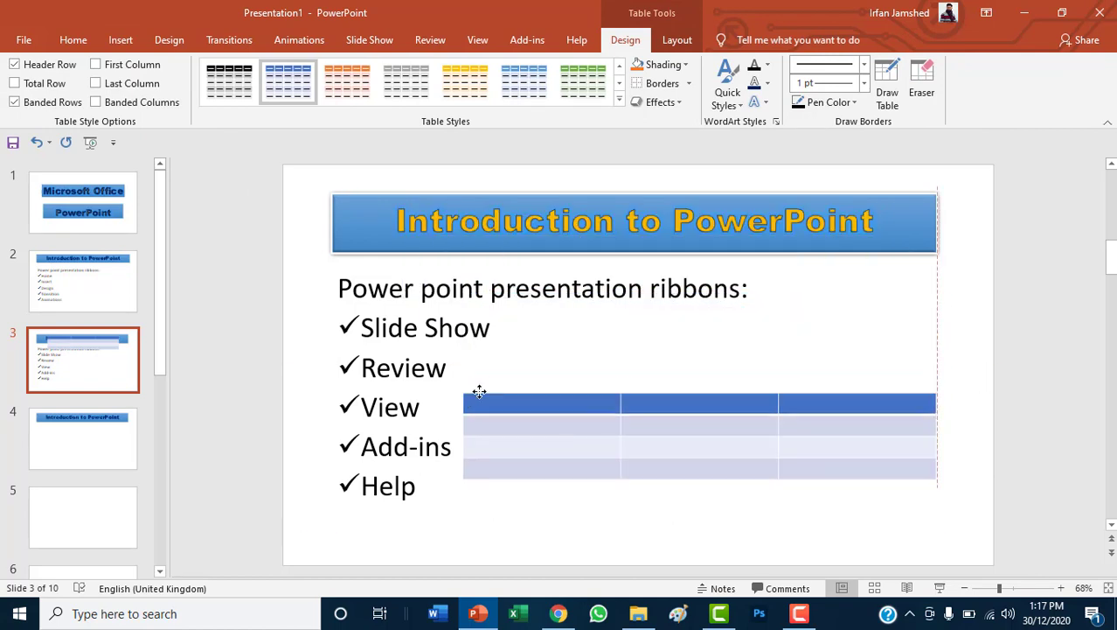
{"action": "left_click_drag", "start_coordinate": [933, 396], "coordinate": [846, 395]}
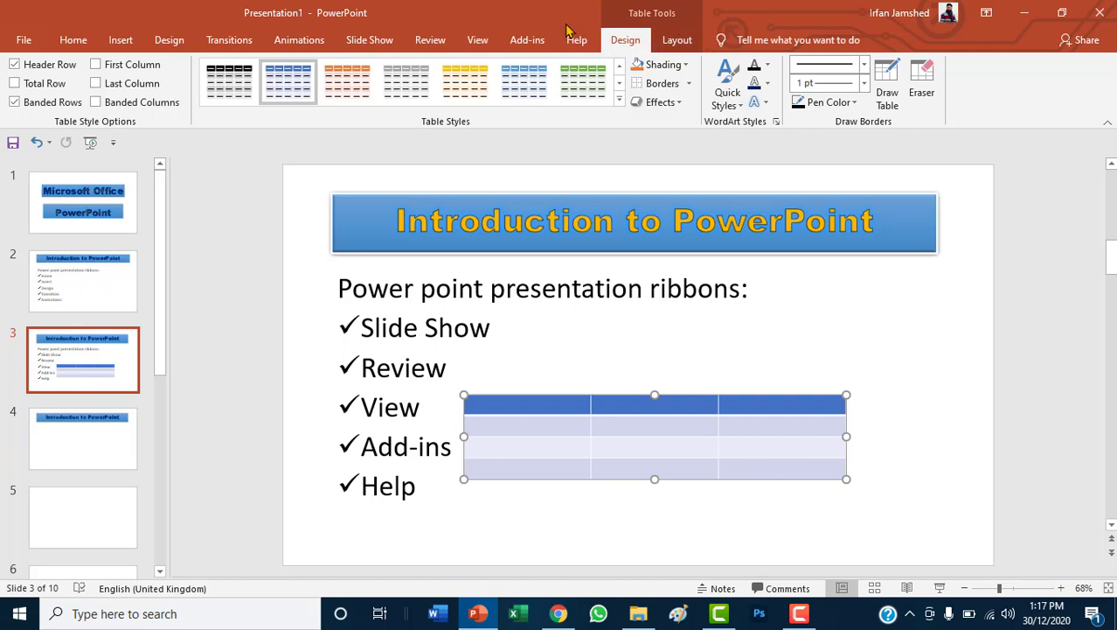
- Select the table's first header cell and expand the full table styles gallery
{"action": "left_click", "coordinate": [67, 41]}
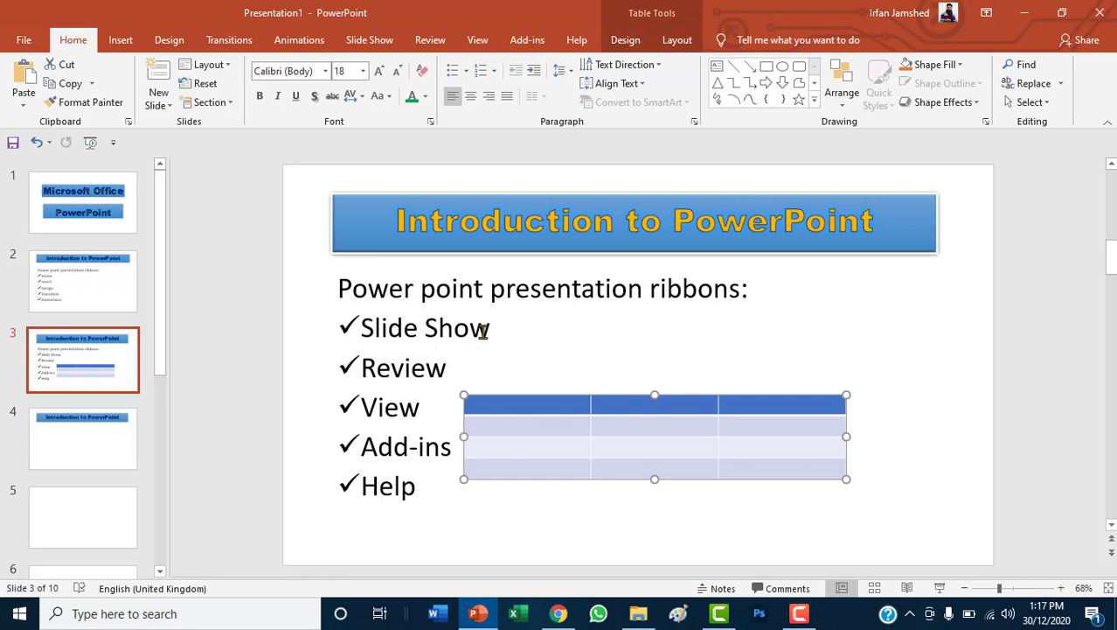
{"action": "left_click", "coordinate": [478, 408]}
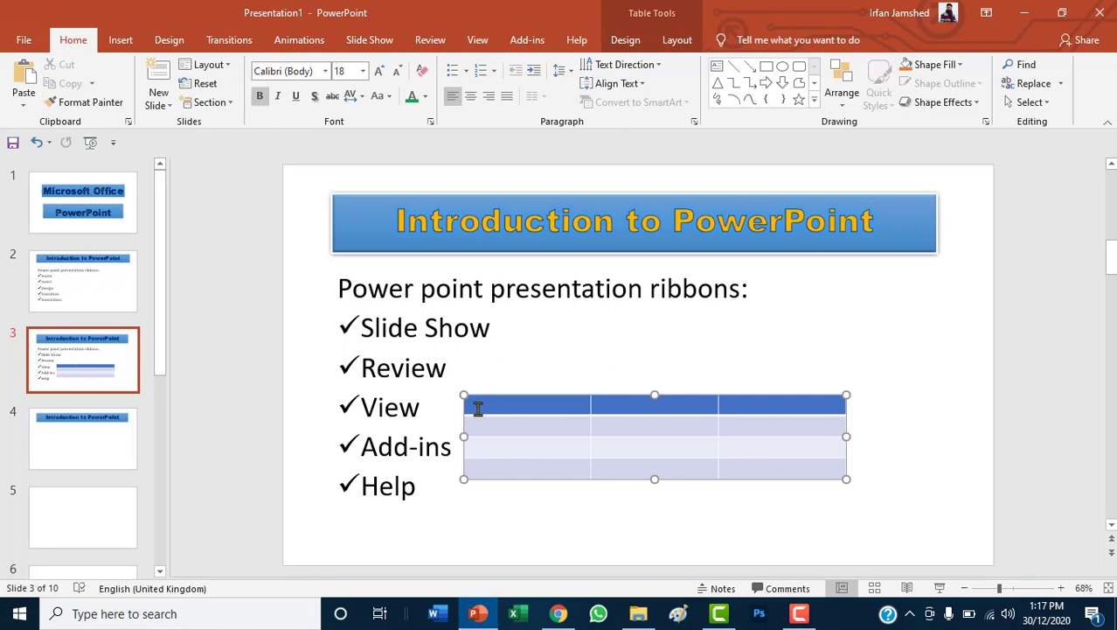
{"action": "left_click", "coordinate": [625, 41]}
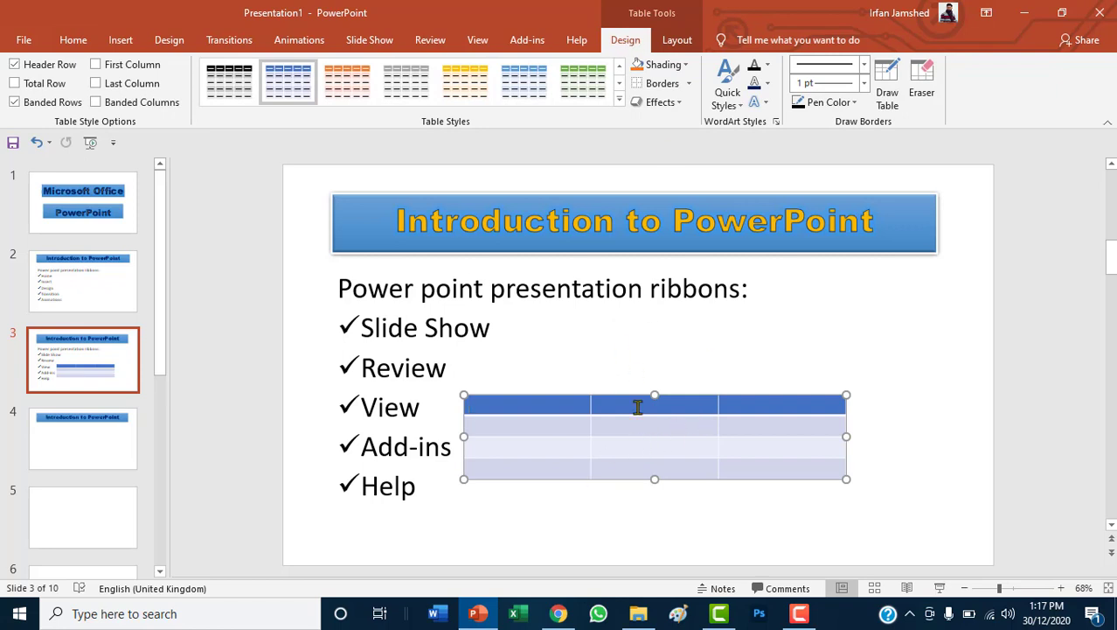
{"action": "left_click", "coordinate": [619, 99]}
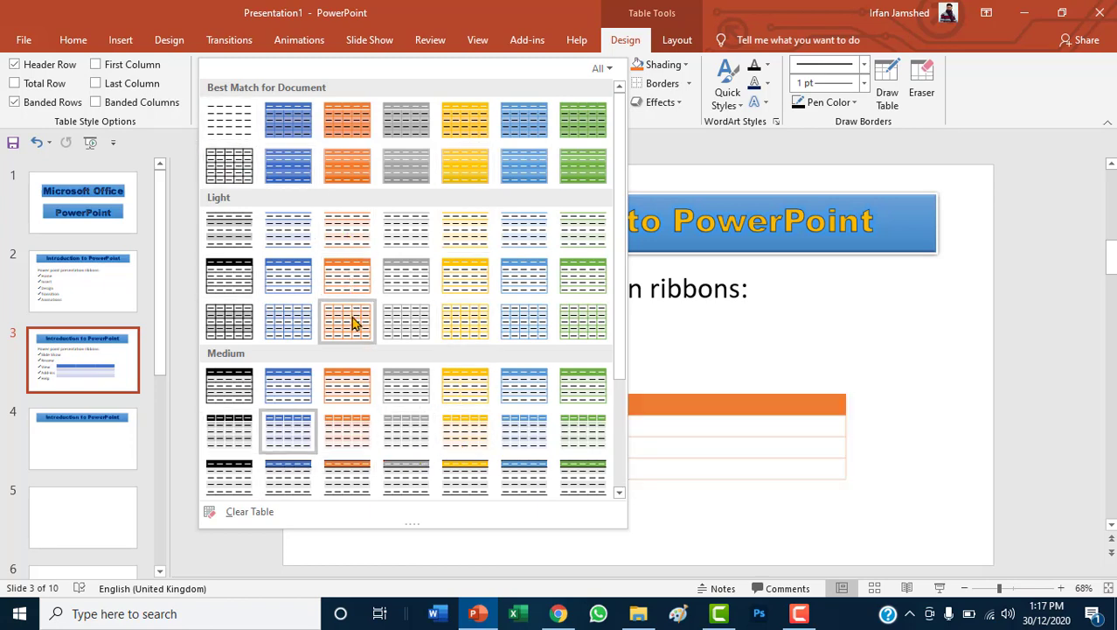
- Apply the green dark banded table style and shade the first header cell black
{"action": "scroll", "coordinate": [345, 387], "scroll_direction": "down", "scroll_amount": 2}
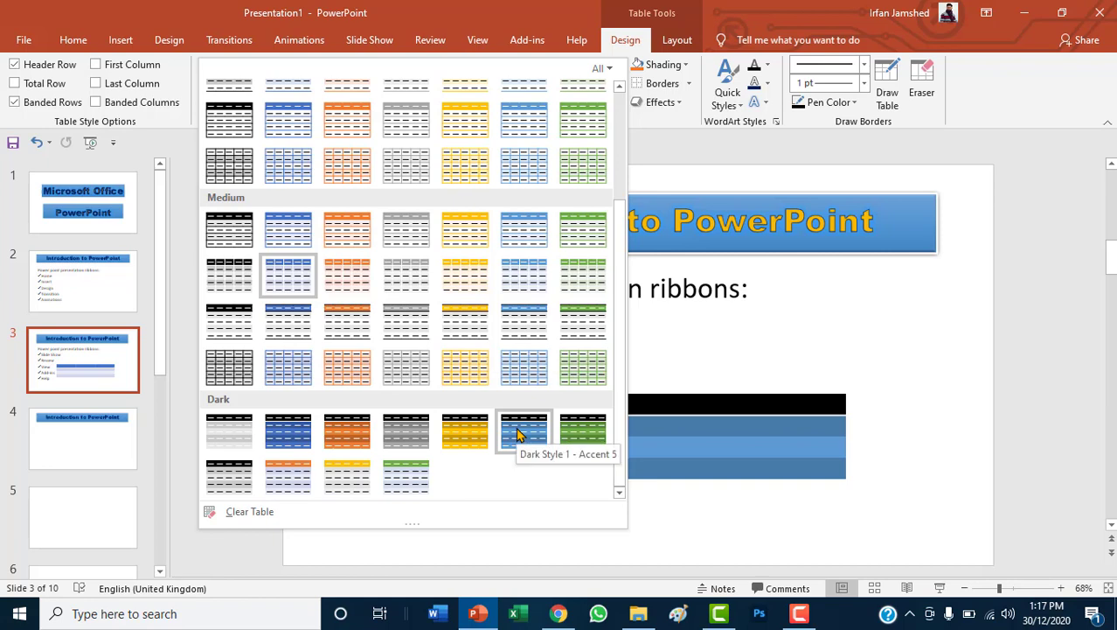
{"action": "left_click", "coordinate": [589, 431]}
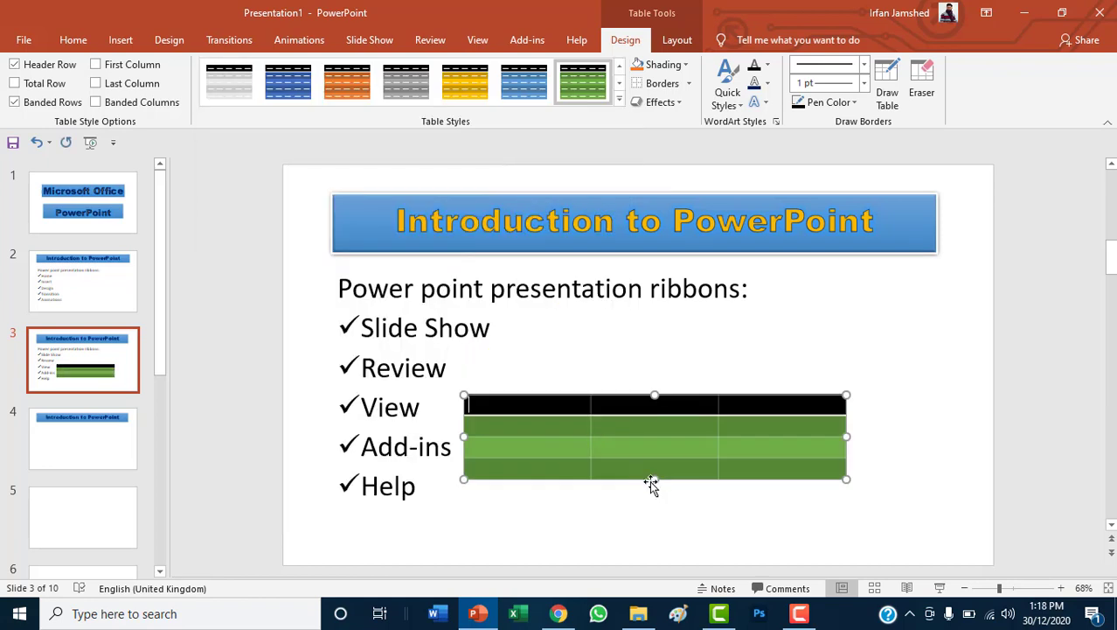
{"action": "left_click", "coordinate": [686, 65]}
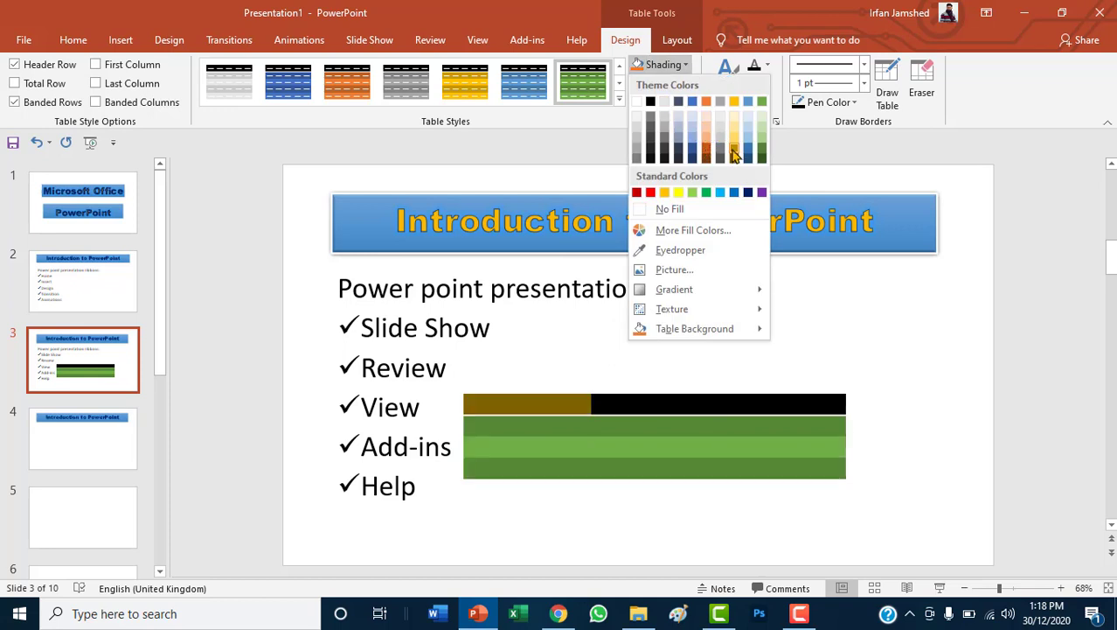
{"action": "left_click", "coordinate": [651, 100]}
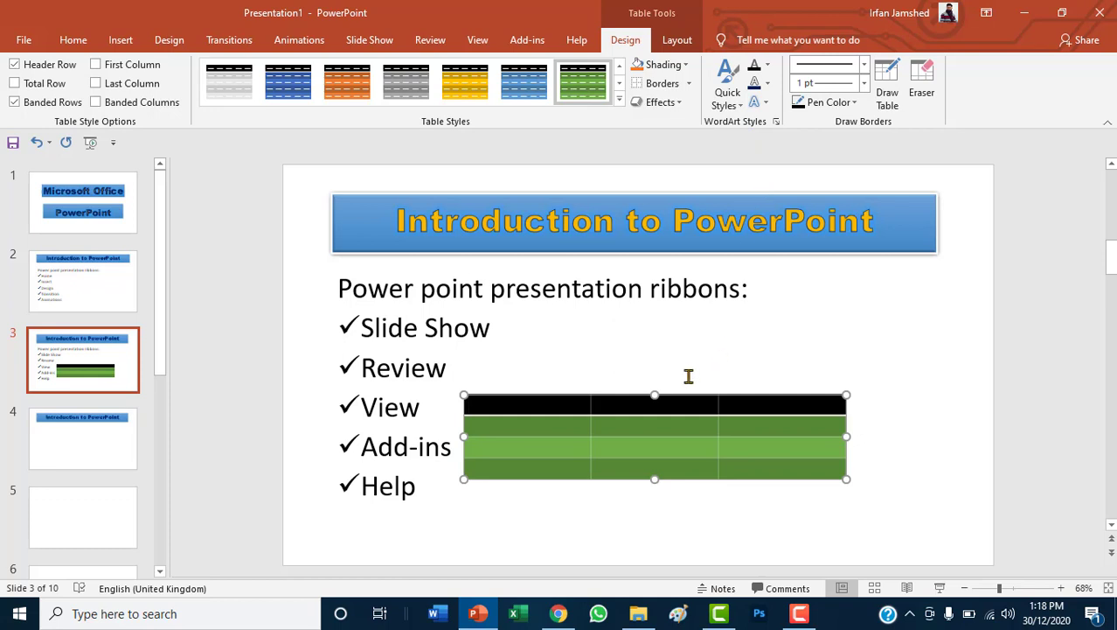
{"action": "left_click", "coordinate": [674, 104]}
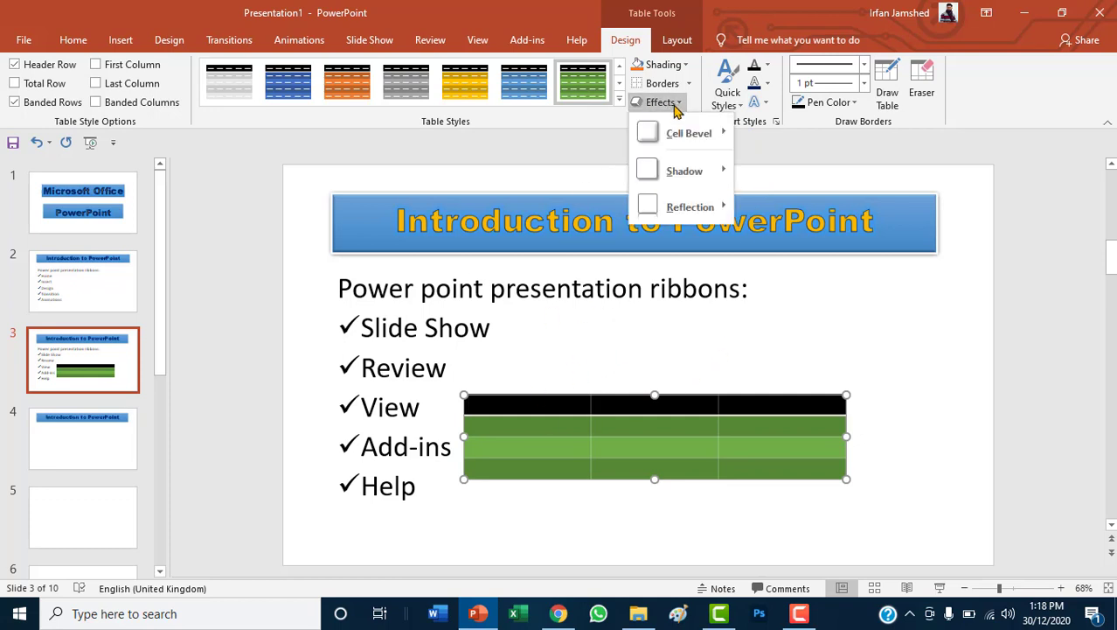
{"action": "left_click", "coordinate": [748, 216]}
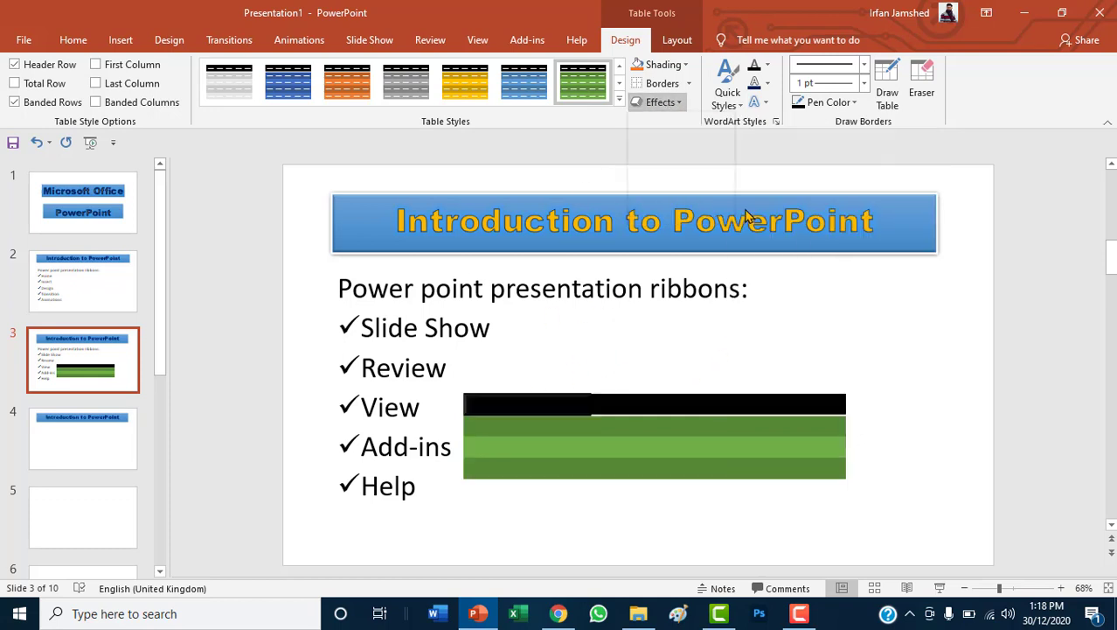
{"action": "left_click", "coordinate": [878, 394]}
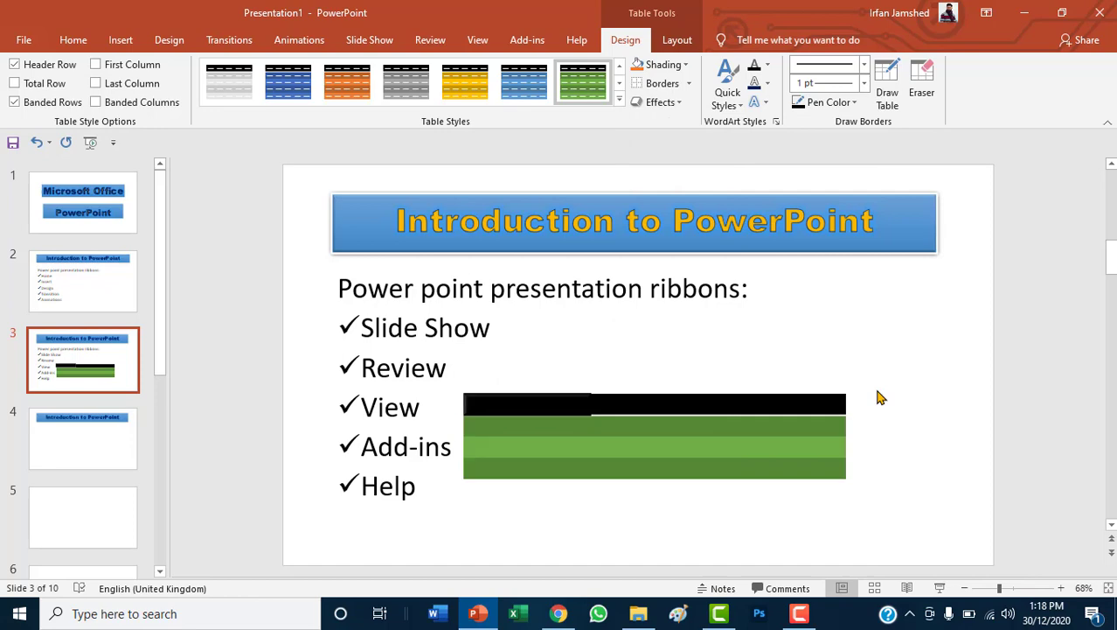
{"action": "left_click", "coordinate": [554, 407]}
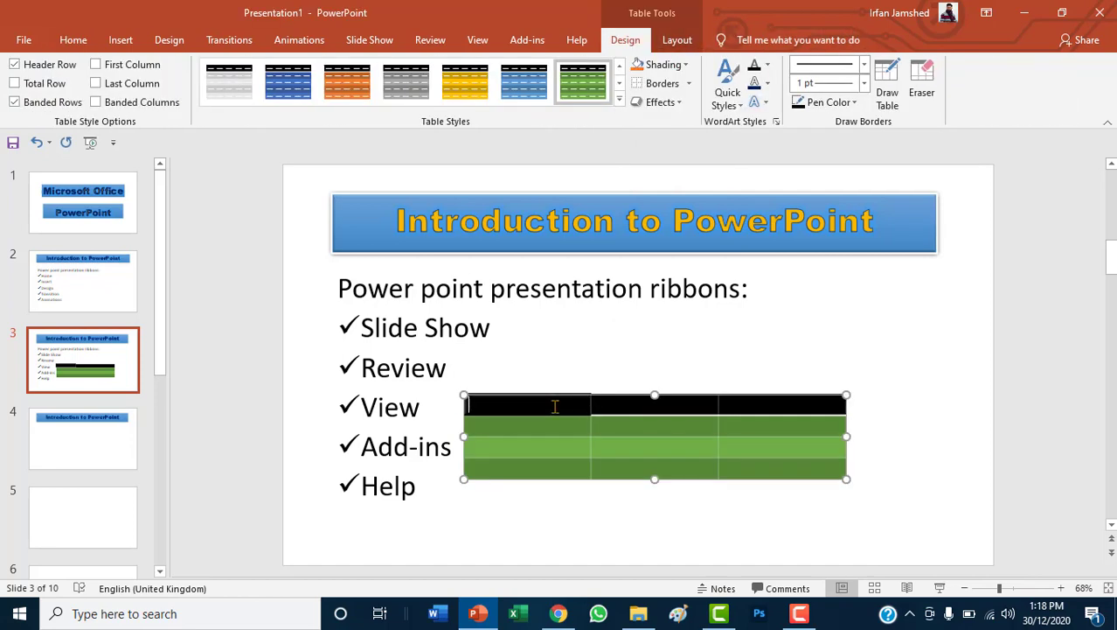
- Add rows above and below and columns left and right of the current ones
{"action": "left_click", "coordinate": [676, 42]}
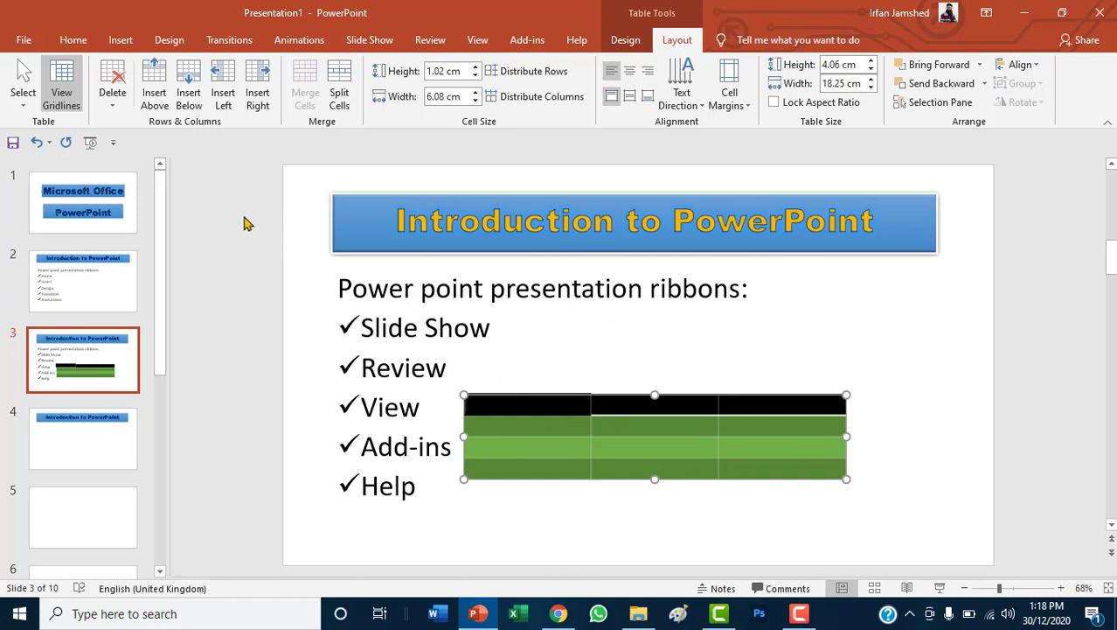
{"action": "left_click", "coordinate": [155, 96]}
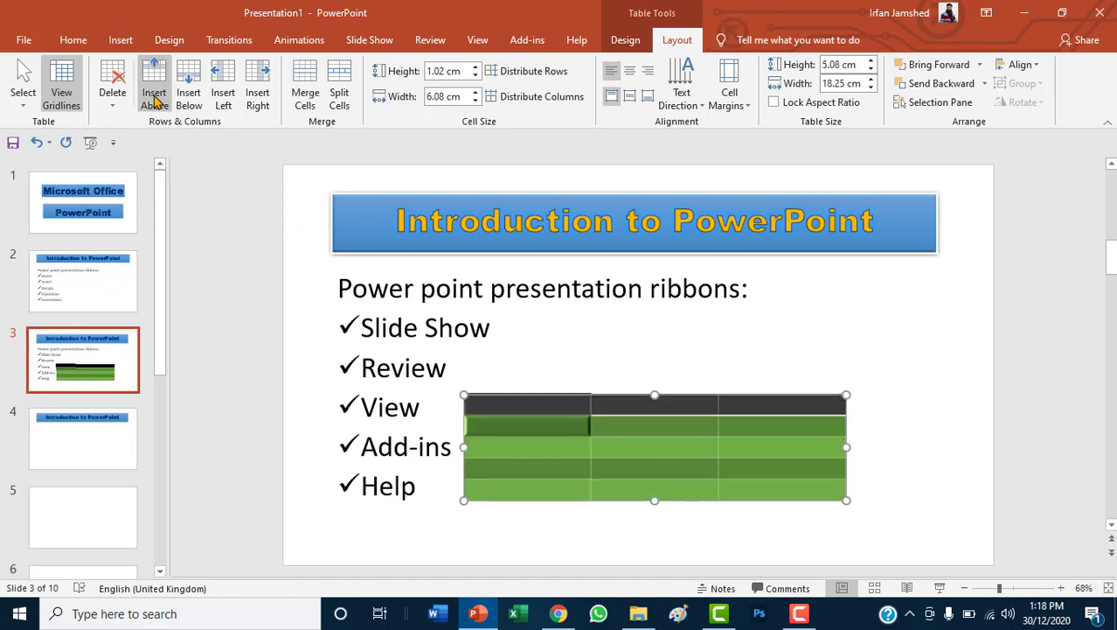
{"action": "left_click", "coordinate": [189, 96]}
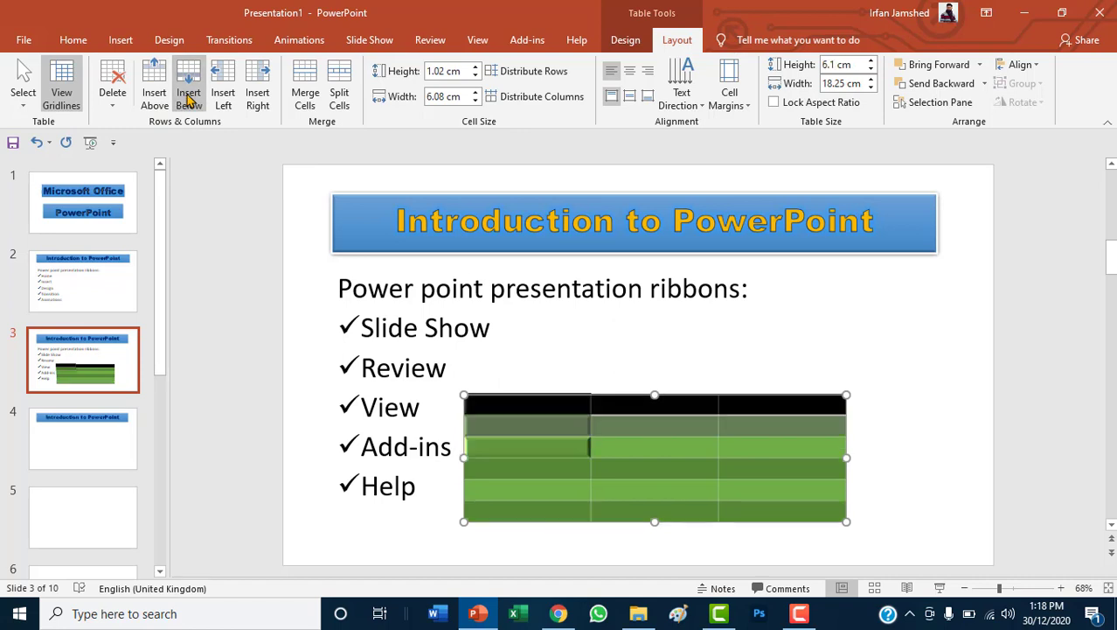
{"action": "left_click", "coordinate": [220, 98]}
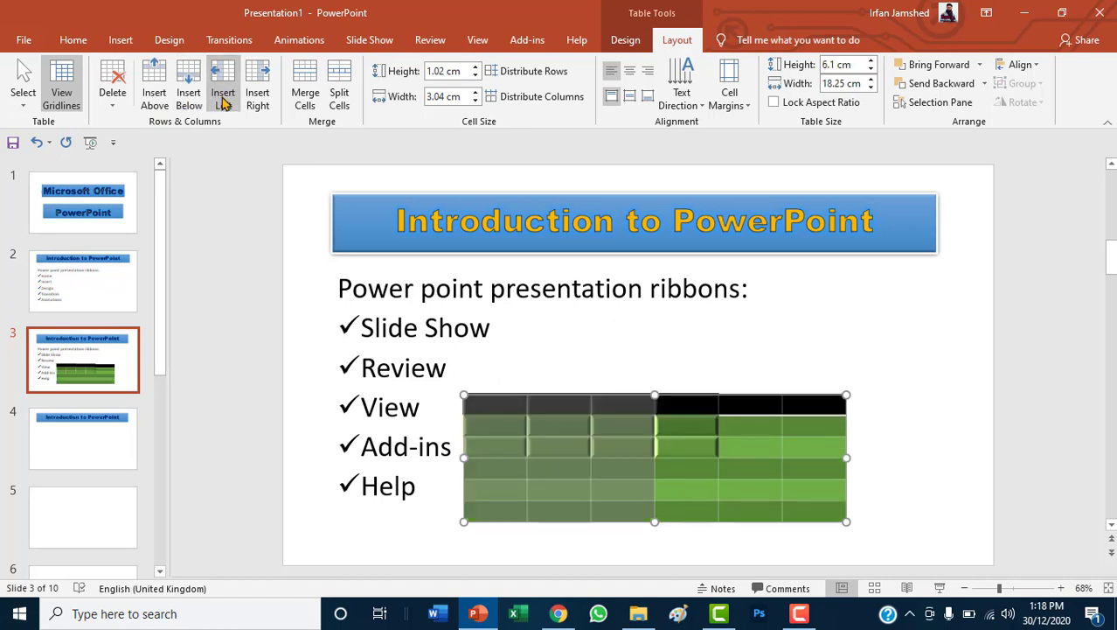
{"action": "left_click", "coordinate": [256, 100]}
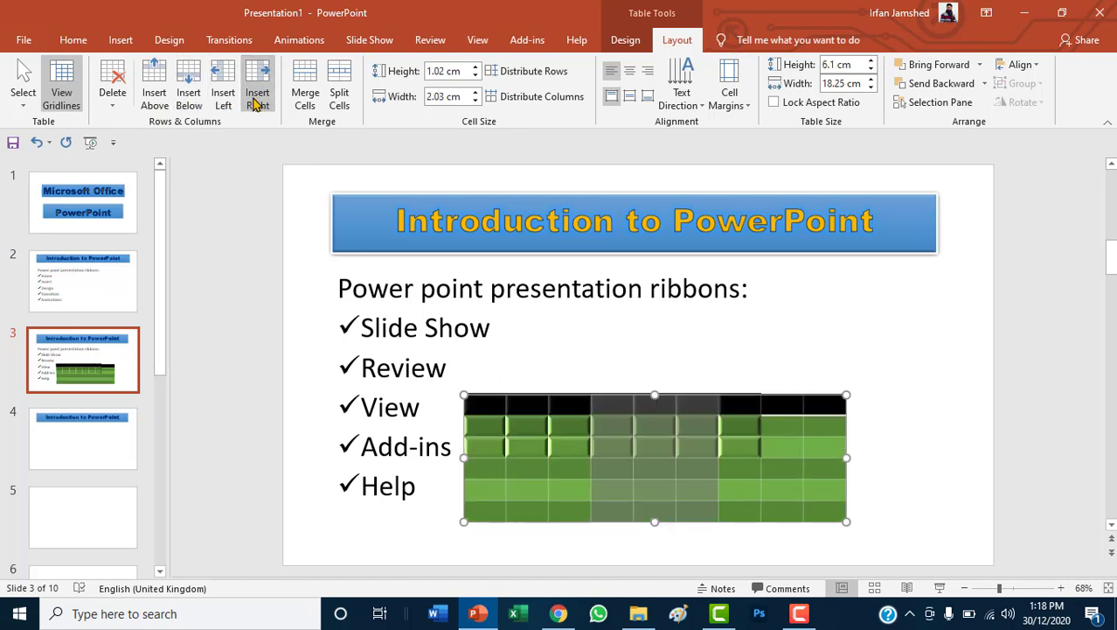
{"action": "left_click", "coordinate": [584, 455]}
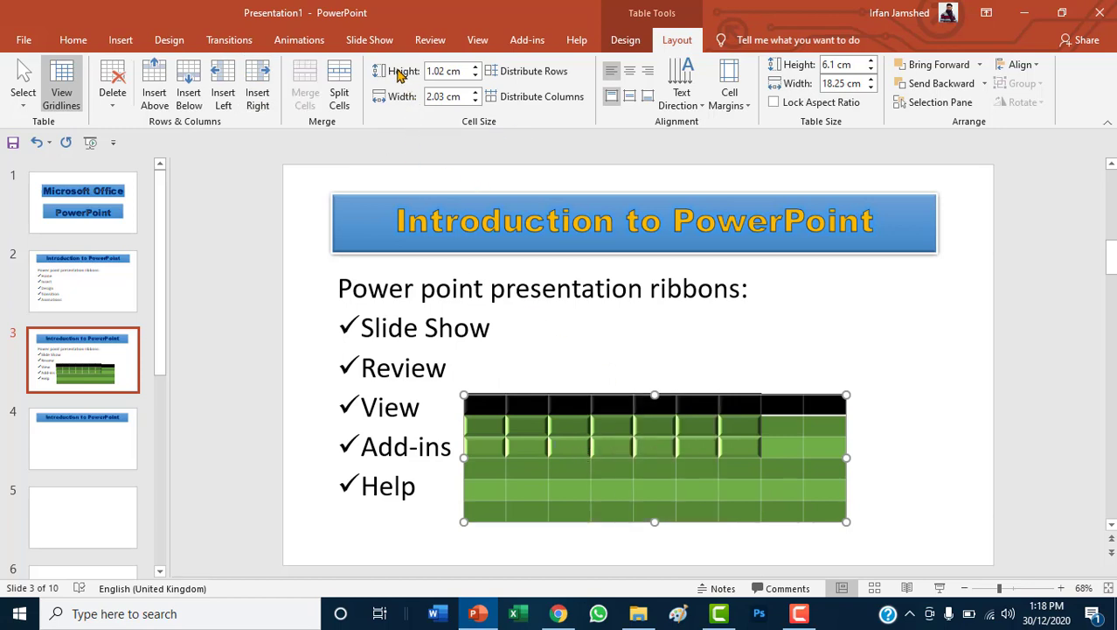
- Select every table cell and set the column width to 2 cm
{"action": "left_click", "coordinate": [475, 75]}
{"action": "left_click", "coordinate": [475, 76]}
{"action": "left_click_drag", "start_coordinate": [494, 412], "coordinate": [812, 510]}
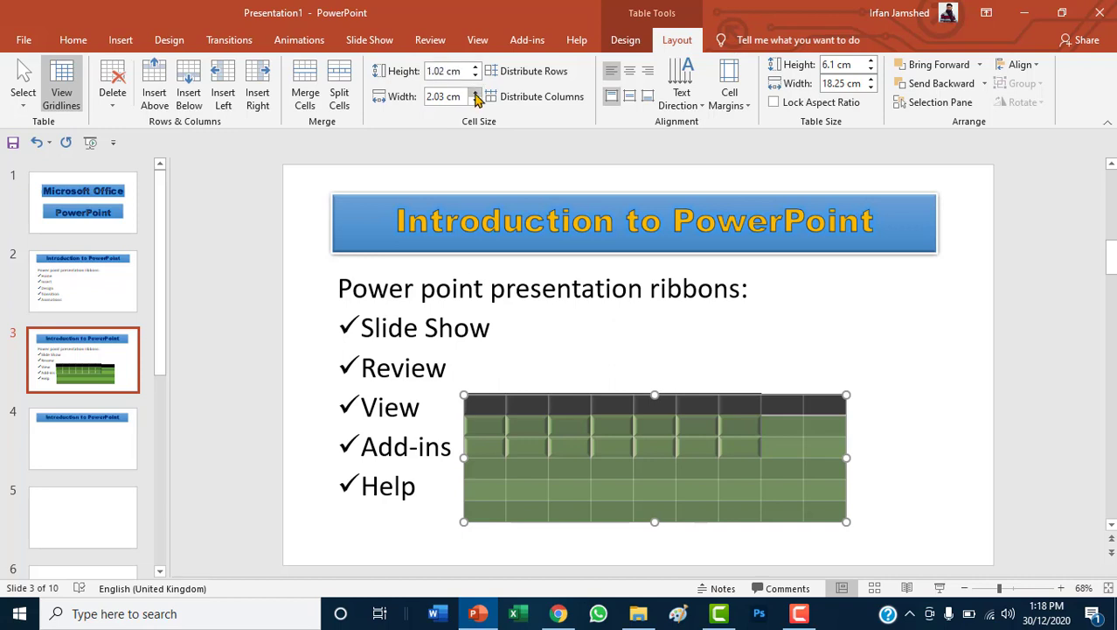
{"action": "left_click", "coordinate": [477, 92]}
{"action": "left_click", "coordinate": [477, 100]}
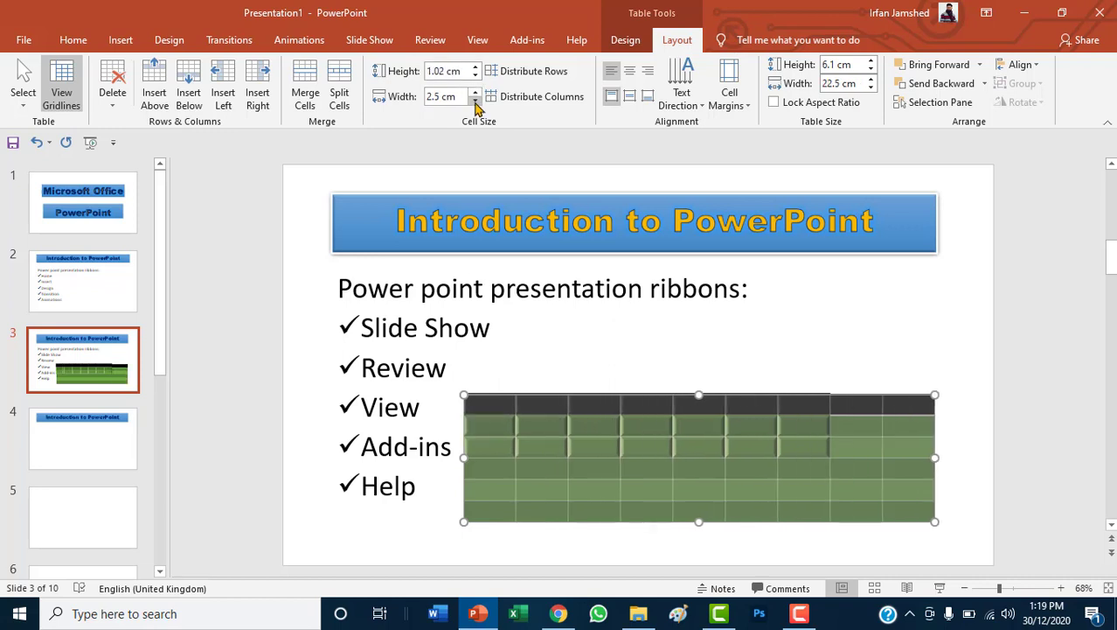
{"action": "left_click", "coordinate": [477, 100]}
{"action": "left_click", "coordinate": [476, 100]}
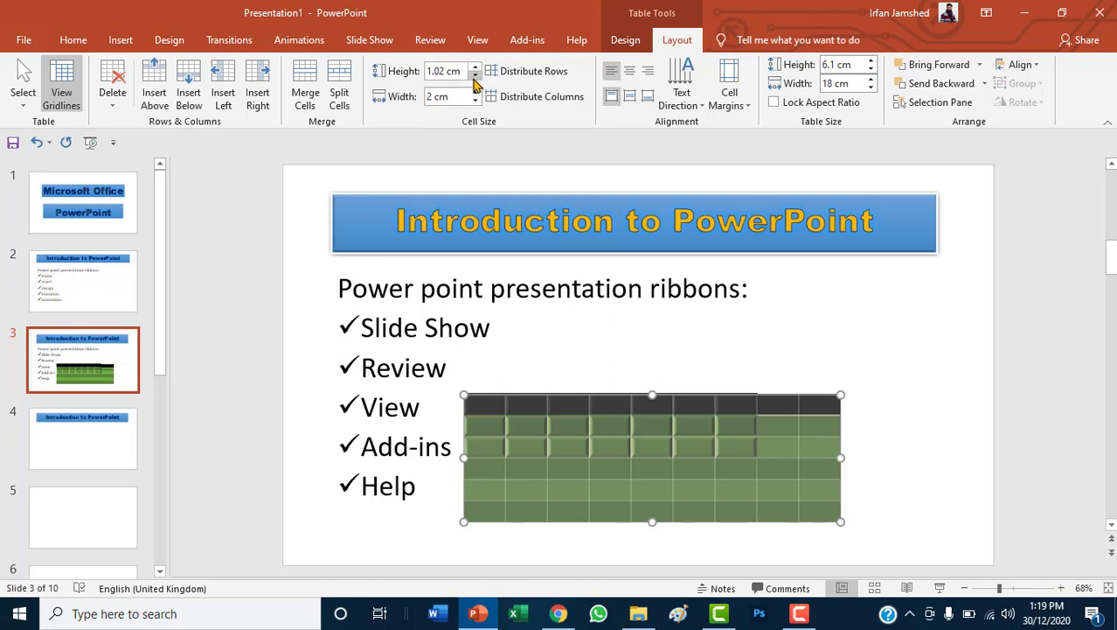
- Set the table's row height to 1.1 cm
{"action": "left_click", "coordinate": [476, 76]}
{"action": "left_click", "coordinate": [475, 77]}
{"action": "left_click", "coordinate": [476, 77]}
{"action": "left_click", "coordinate": [476, 69]}
{"action": "left_click", "coordinate": [476, 69]}
{"action": "left_click", "coordinate": [477, 69]}
{"action": "left_click", "coordinate": [477, 69]}
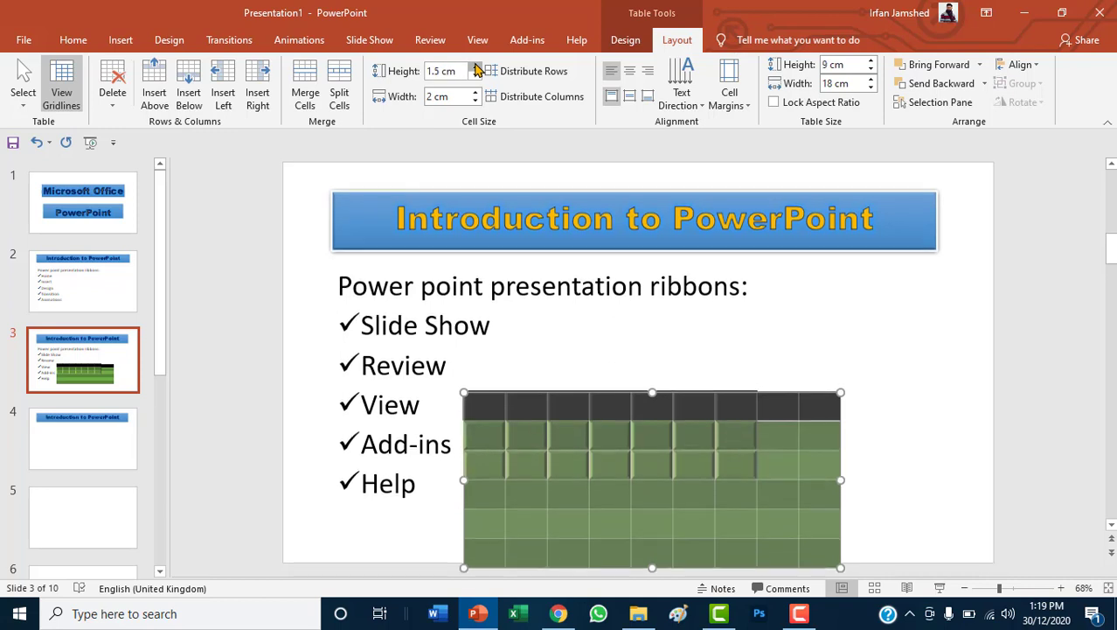
{"action": "left_click", "coordinate": [476, 69]}
{"action": "left_click", "coordinate": [477, 76]}
{"action": "left_click", "coordinate": [476, 76]}
{"action": "left_click", "coordinate": [477, 76]}
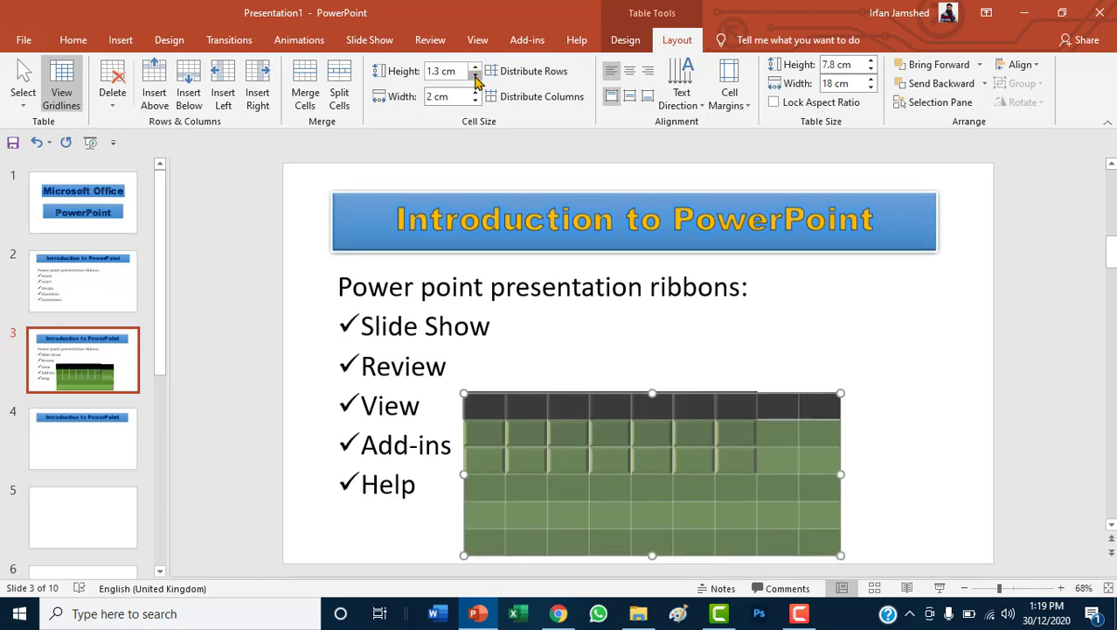
{"action": "left_click", "coordinate": [477, 77]}
{"action": "left_click", "coordinate": [477, 77]}
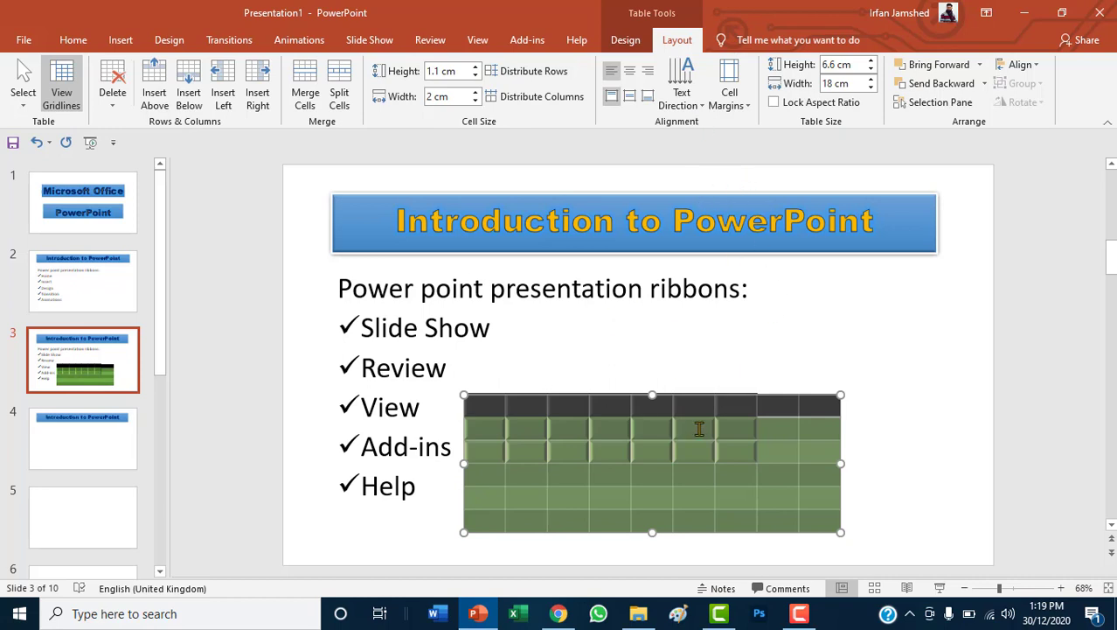
{"action": "left_click", "coordinate": [690, 116]}
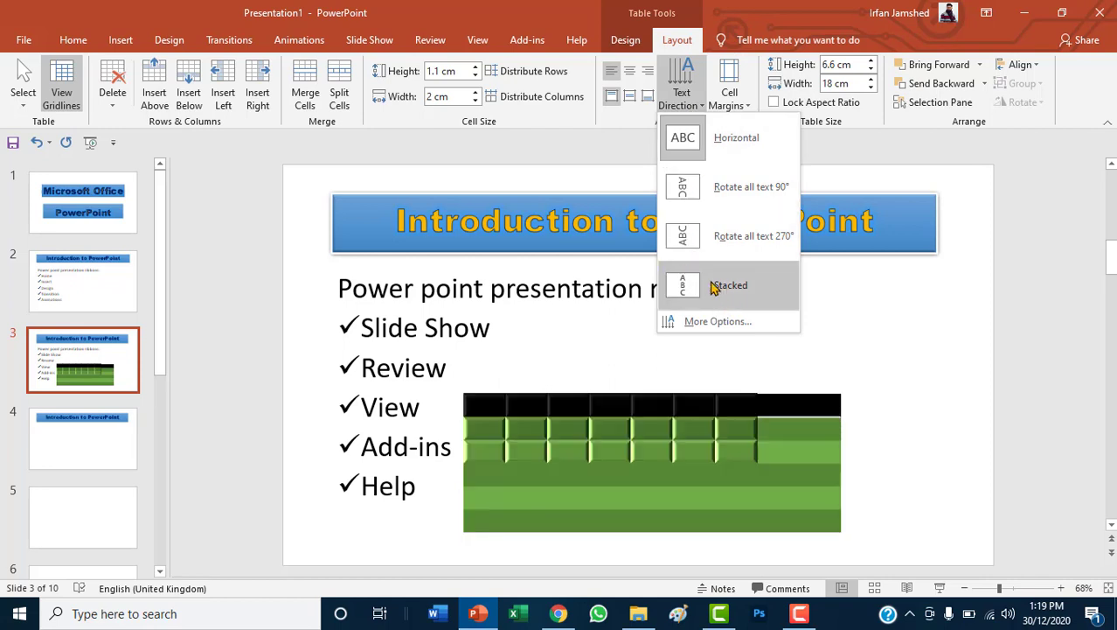
{"action": "left_click", "coordinate": [814, 300]}
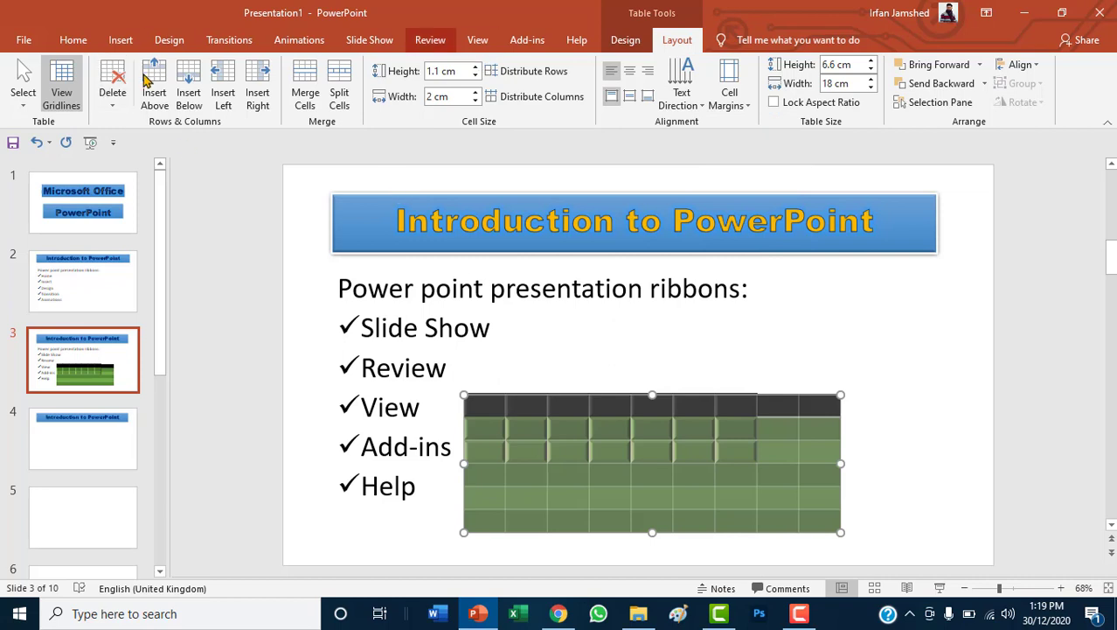
{"action": "left_click", "coordinate": [74, 39]}
- Insert the picture ergfweda from Desktop > Presentation Images > EMT4 onto slide 4
{"action": "left_click", "coordinate": [121, 39]}
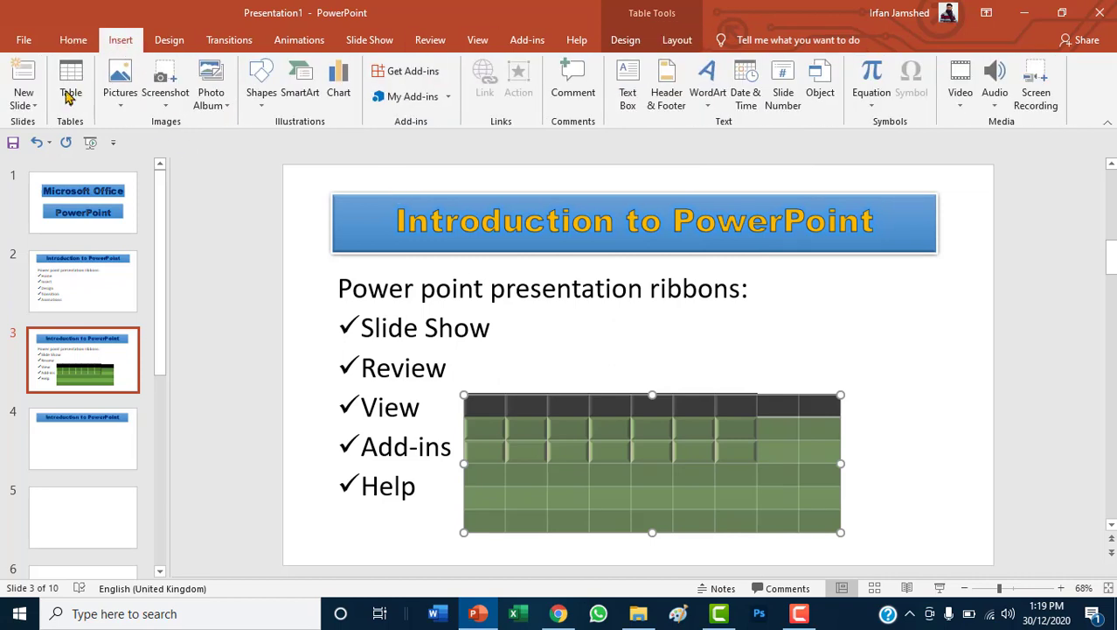
{"action": "left_click", "coordinate": [132, 106]}
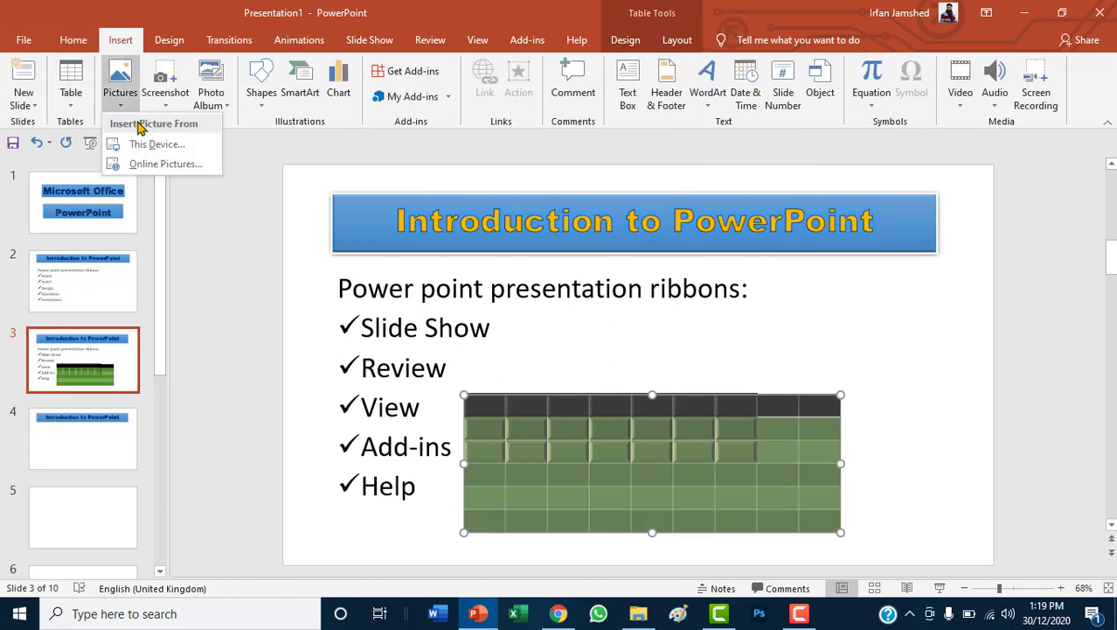
{"action": "left_click", "coordinate": [123, 456]}
{"action": "left_click", "coordinate": [104, 461]}
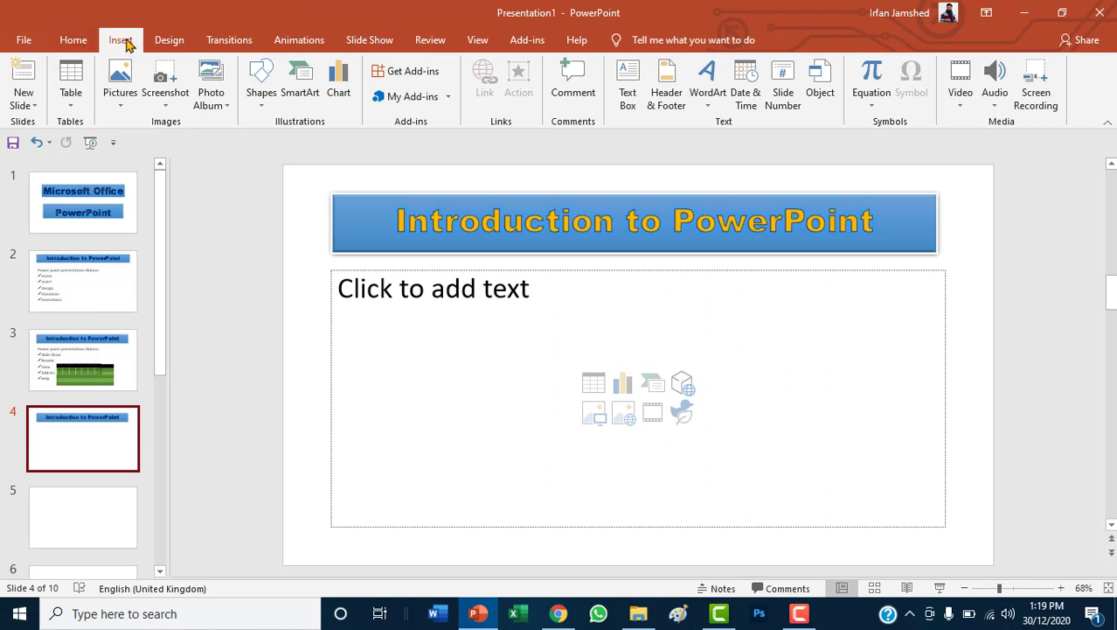
{"action": "left_click", "coordinate": [122, 103]}
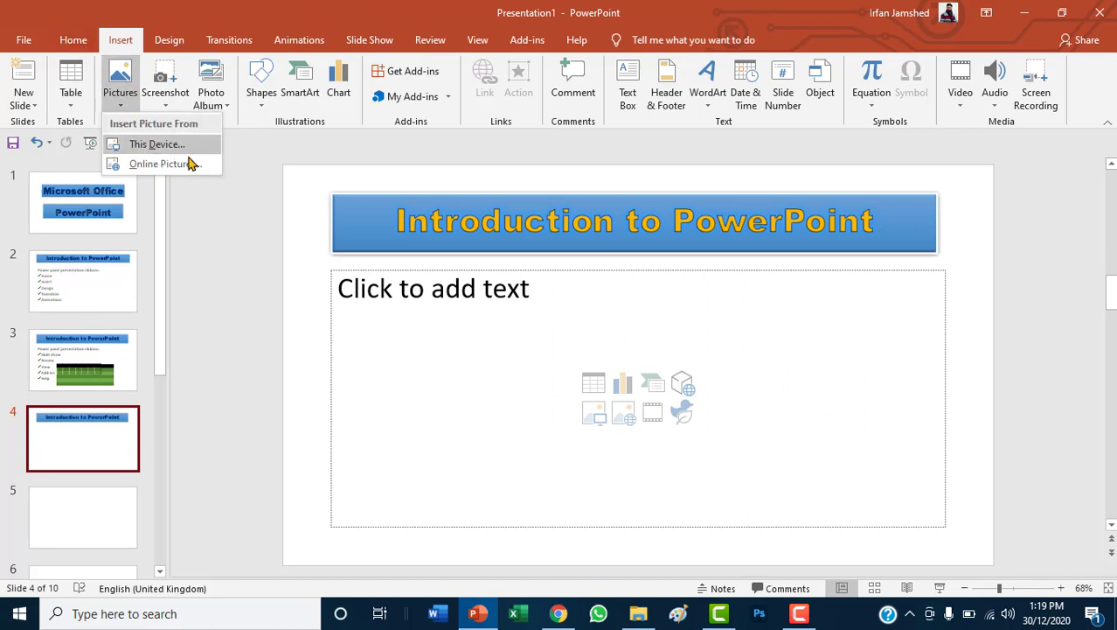
{"action": "left_click", "coordinate": [161, 146]}
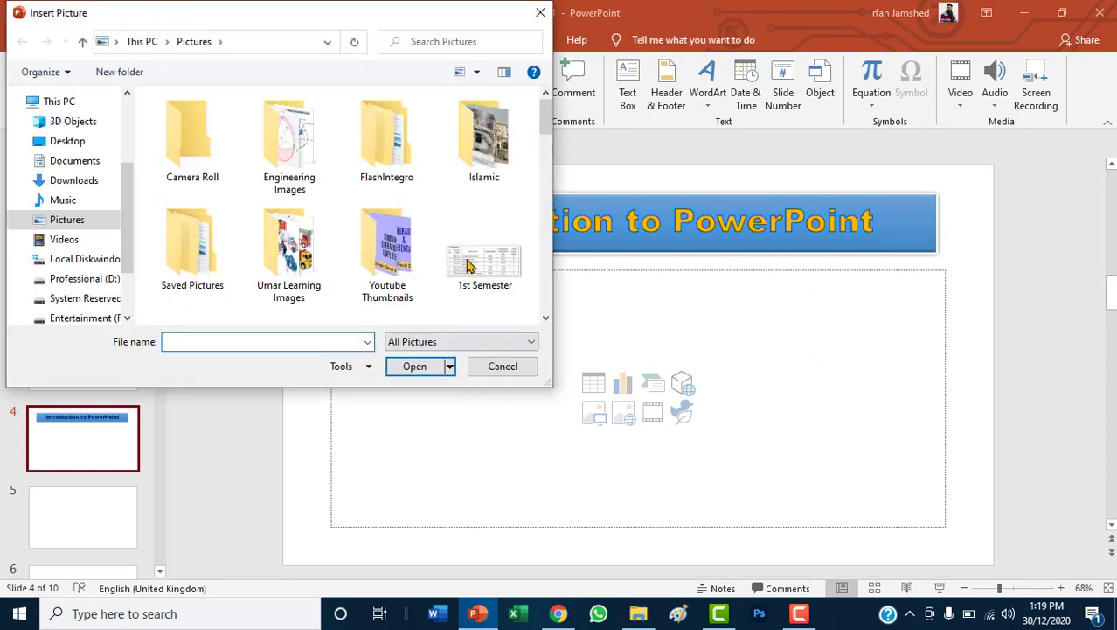
{"action": "scroll", "coordinate": [118, 133], "scroll_direction": "up", "scroll_amount": 3}
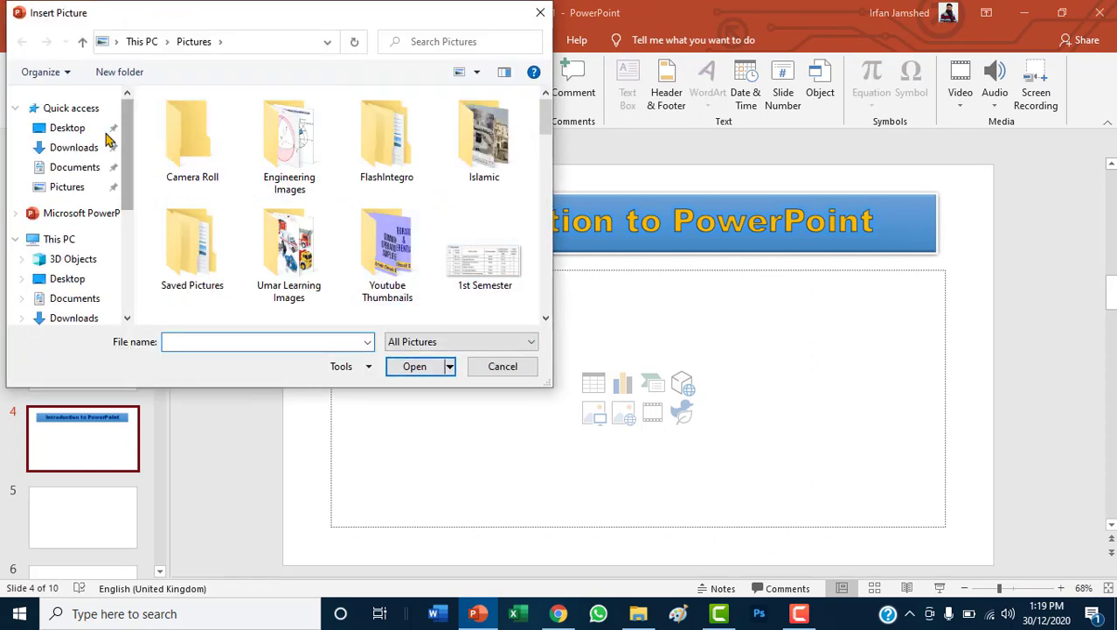
{"action": "left_click", "coordinate": [65, 129]}
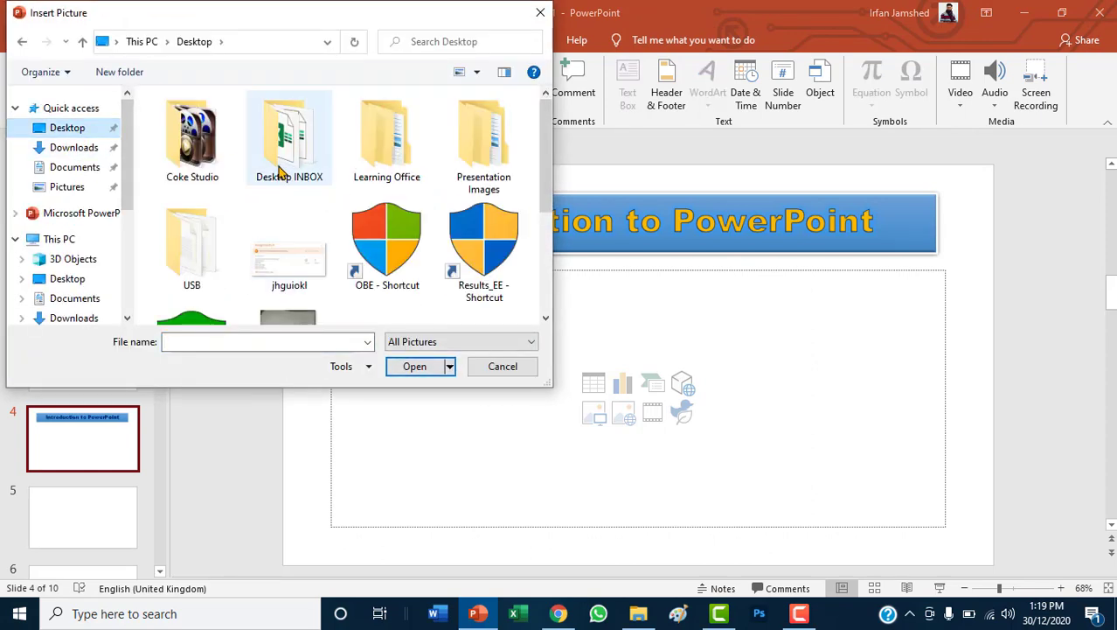
{"action": "double_click", "coordinate": [469, 168]}
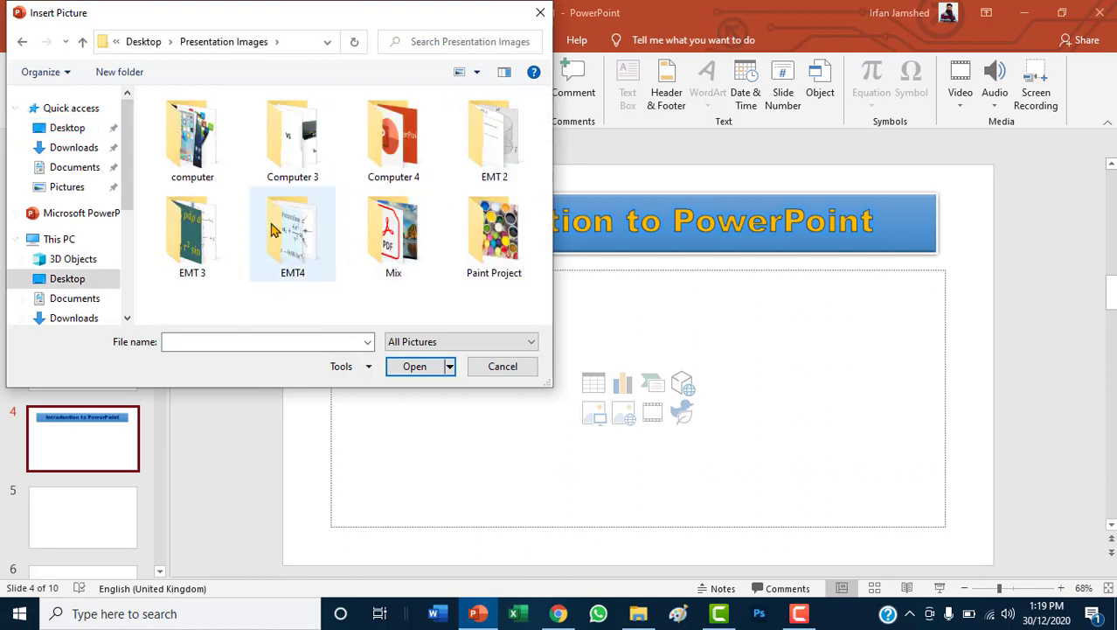
{"action": "double_click", "coordinate": [307, 240]}
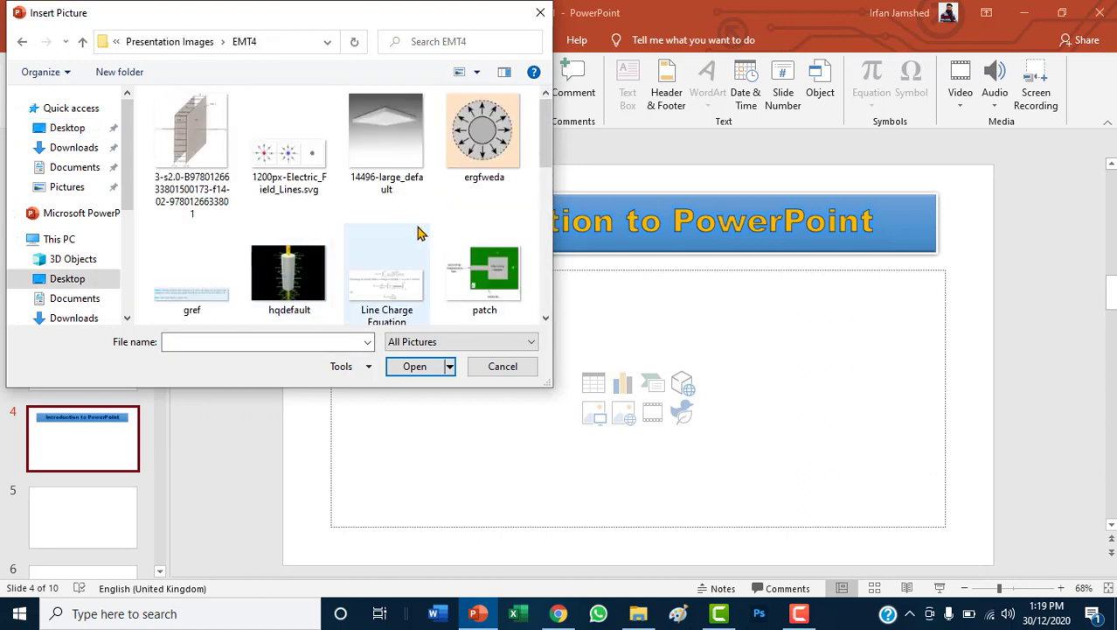
{"action": "double_click", "coordinate": [479, 139]}
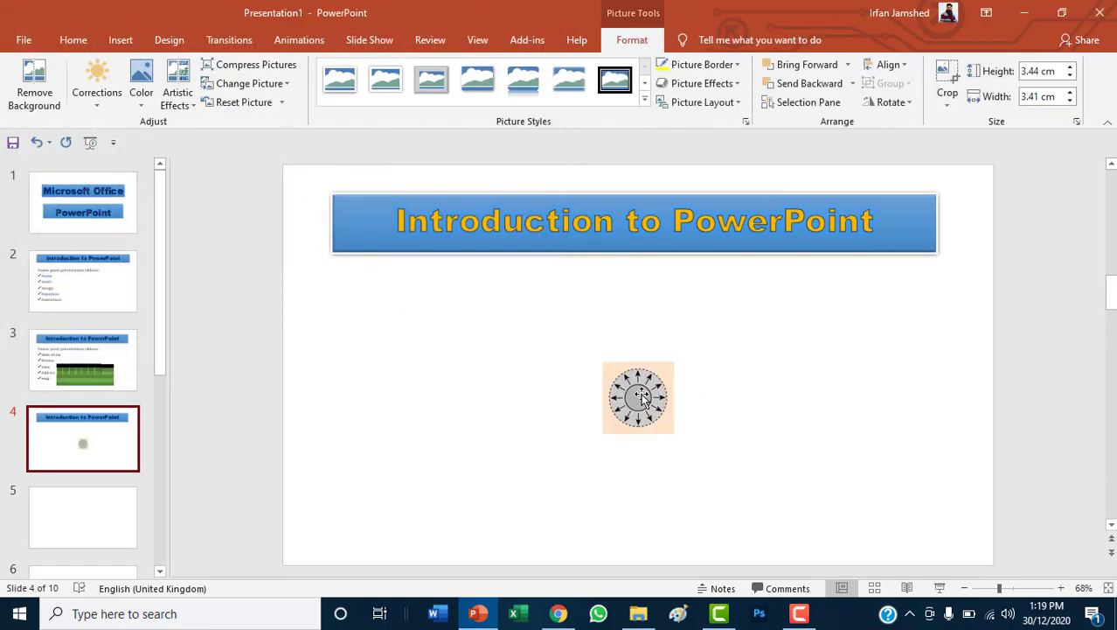
- Enlarge the picture to about 8.9 cm and move it to the slide's right side
{"action": "left_click_drag", "start_coordinate": [673, 432], "coordinate": [788, 500]}
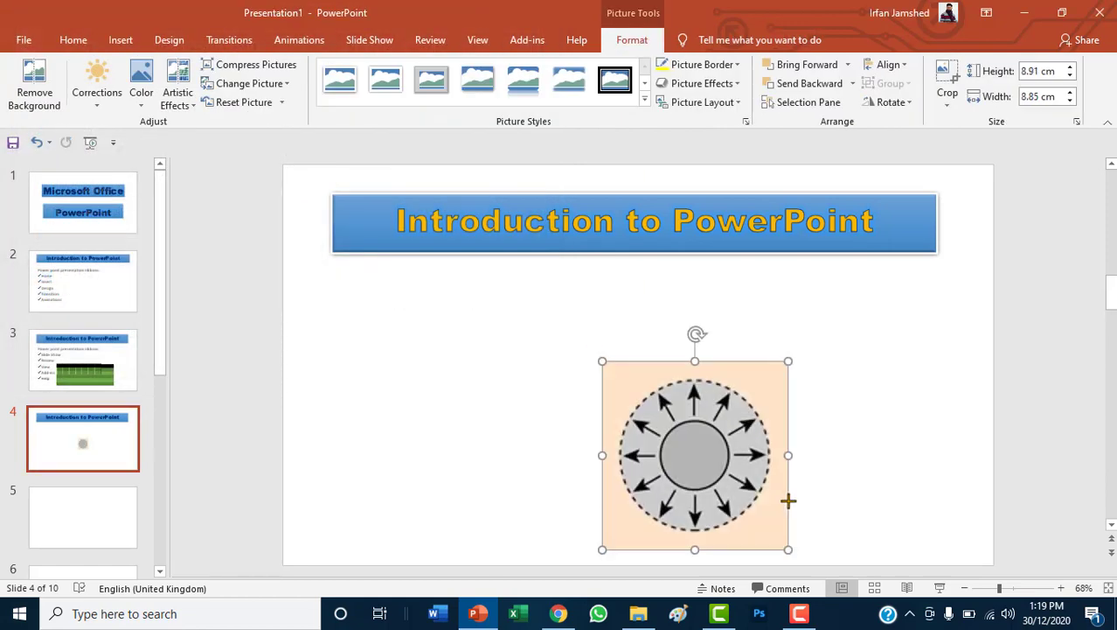
{"action": "left_click_drag", "start_coordinate": [693, 449], "coordinate": [847, 379]}
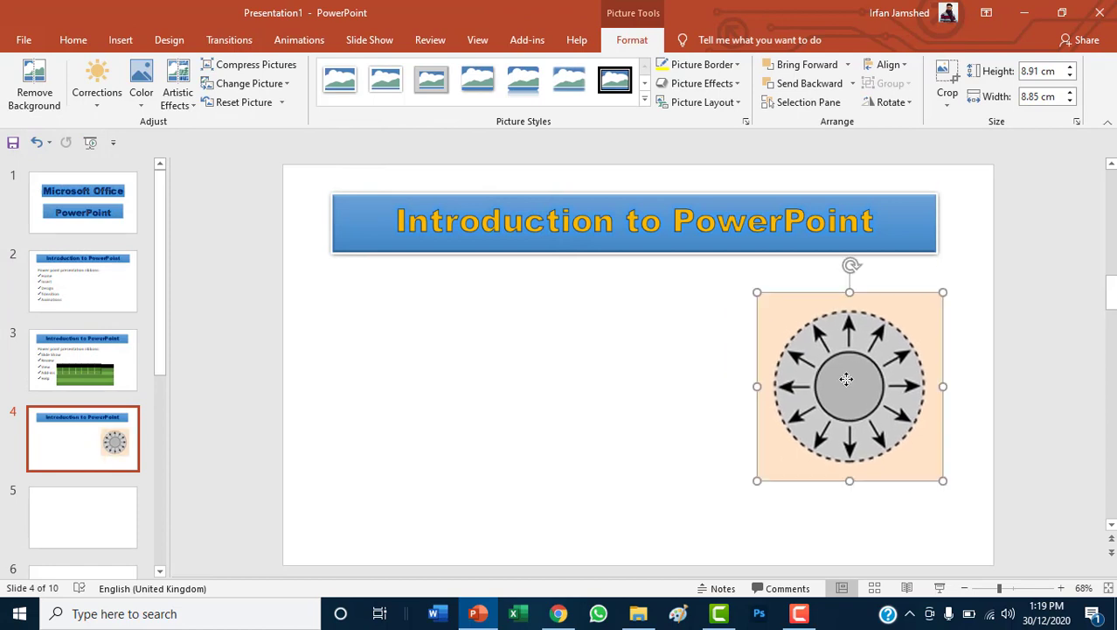
{"action": "left_click", "coordinate": [685, 417]}
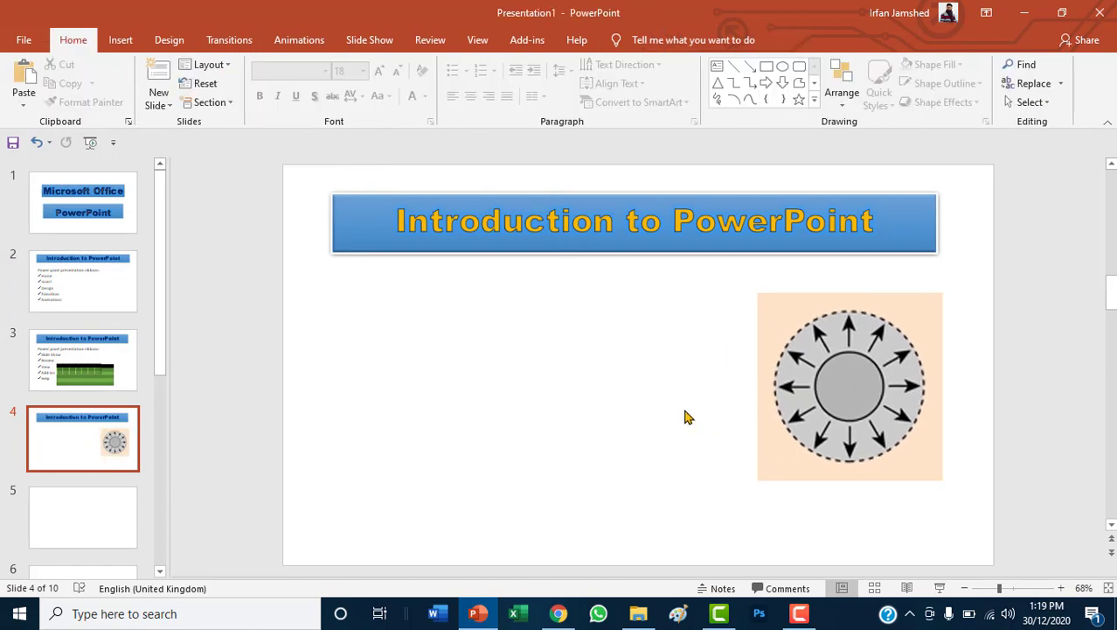
{"action": "left_click", "coordinate": [823, 385]}
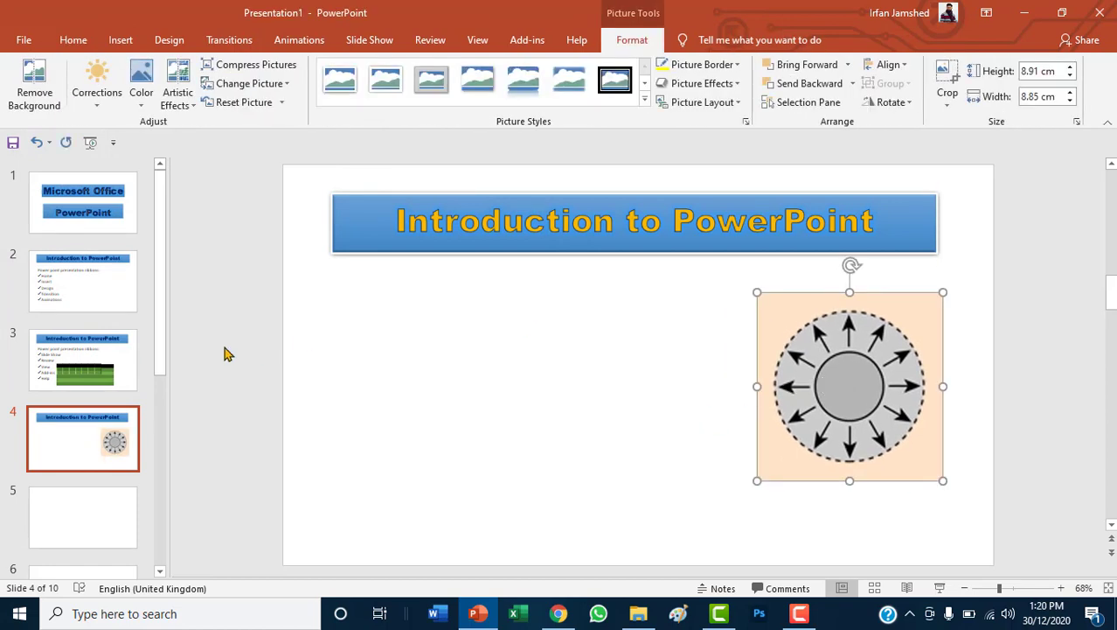
{"action": "left_click", "coordinate": [83, 279]}
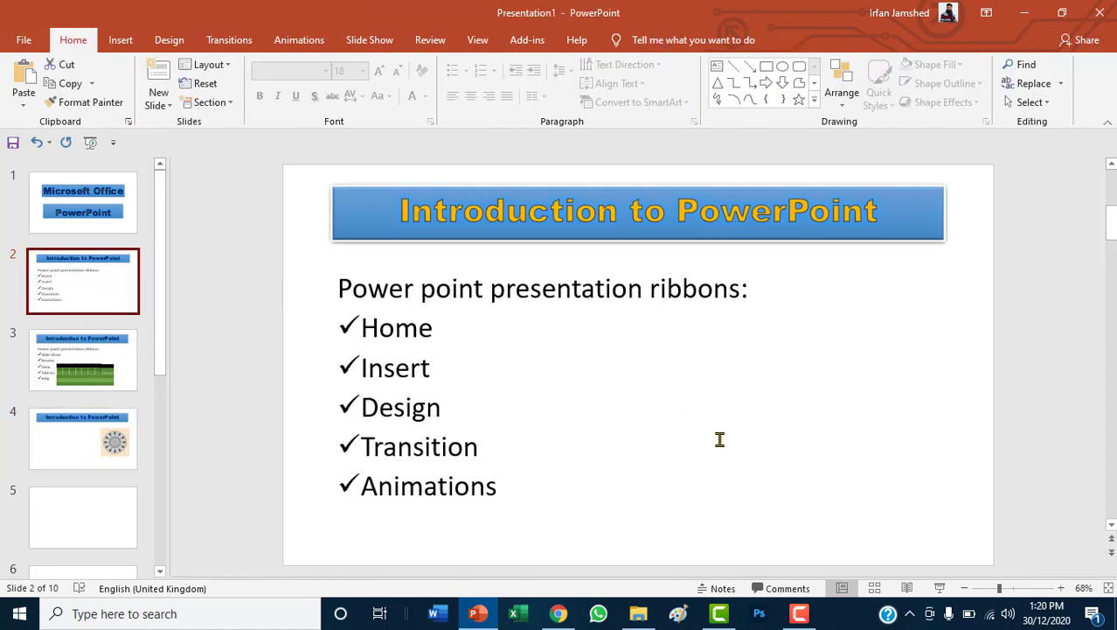
{"action": "key", "text": "ctrl+v"}
{"action": "mouse_move", "coordinate": [796, 430]}
{"action": "left_mouse_down"}
{"action": "mouse_move", "coordinate": [774, 463]}
{"action": "mouse_move", "coordinate": [767, 456]}
{"action": "left_mouse_up"}
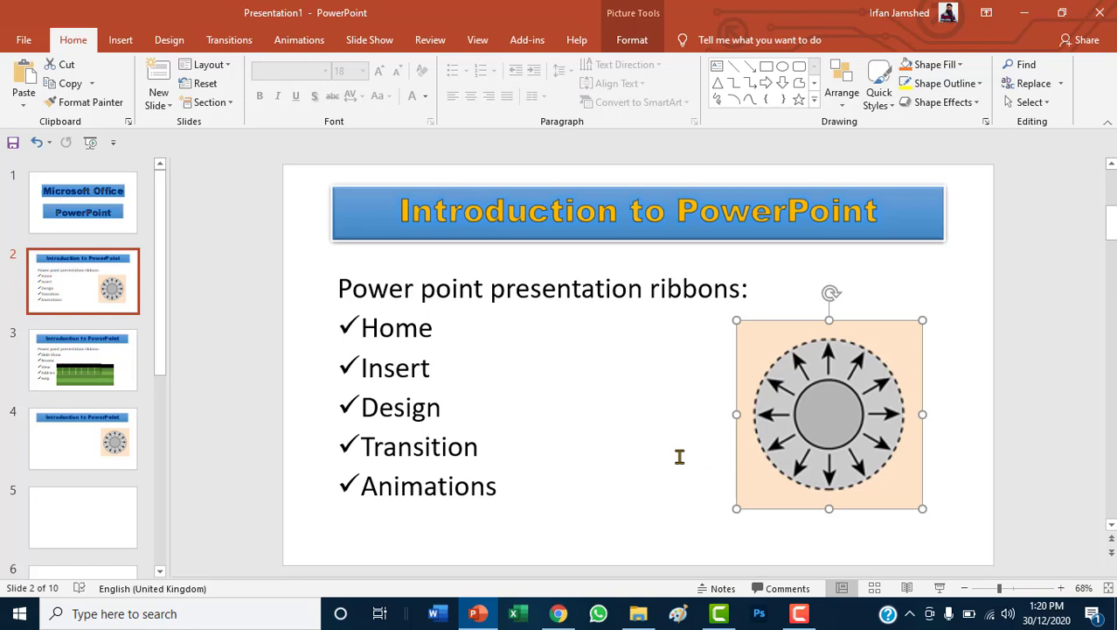
{"action": "left_click", "coordinate": [630, 44]}
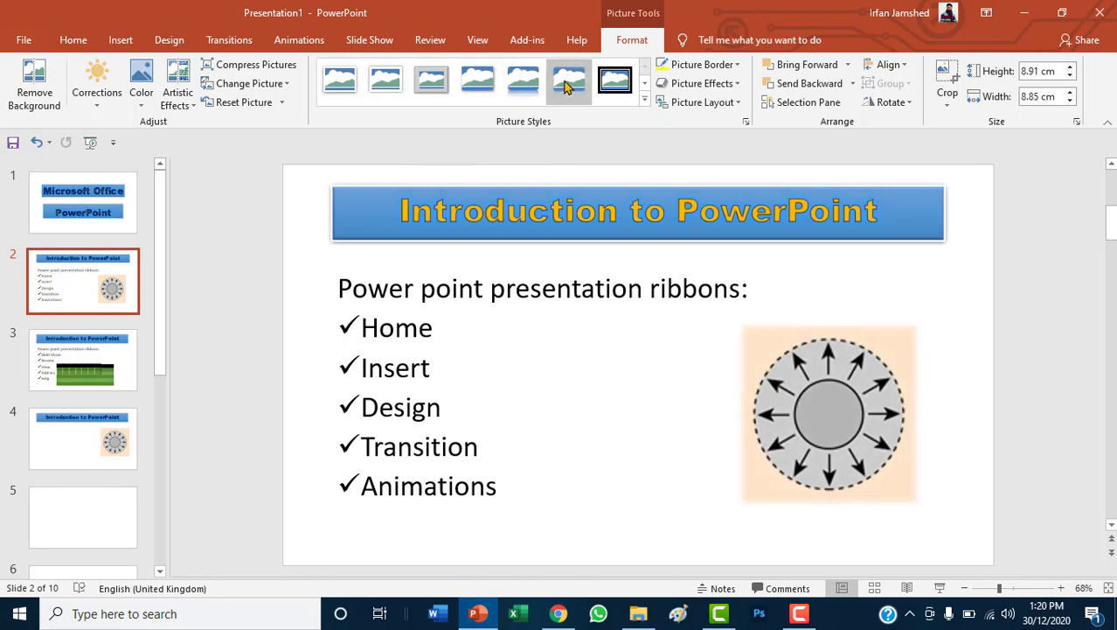
{"action": "left_click", "coordinate": [644, 99]}
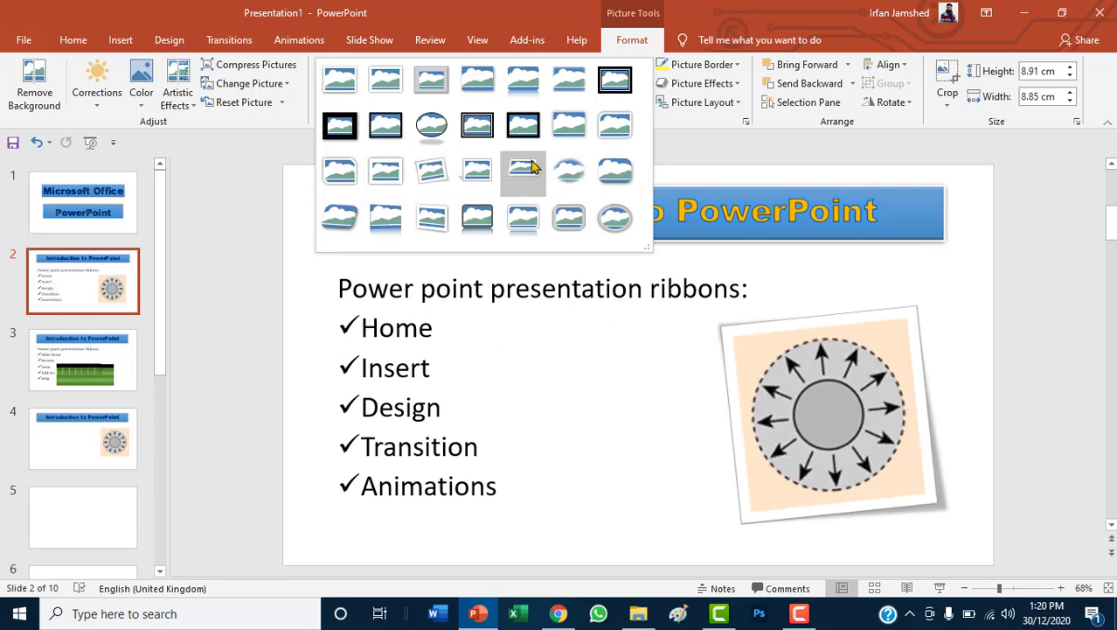
{"action": "left_click", "coordinate": [564, 142]}
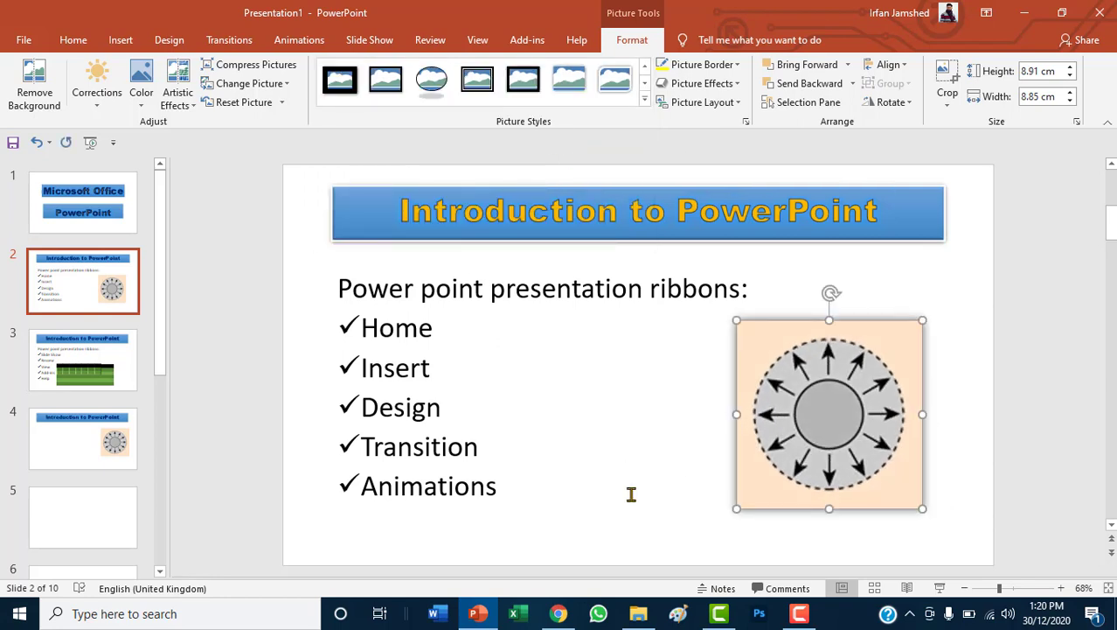
{"action": "left_click", "coordinate": [629, 492]}
{"action": "left_click", "coordinate": [814, 361]}
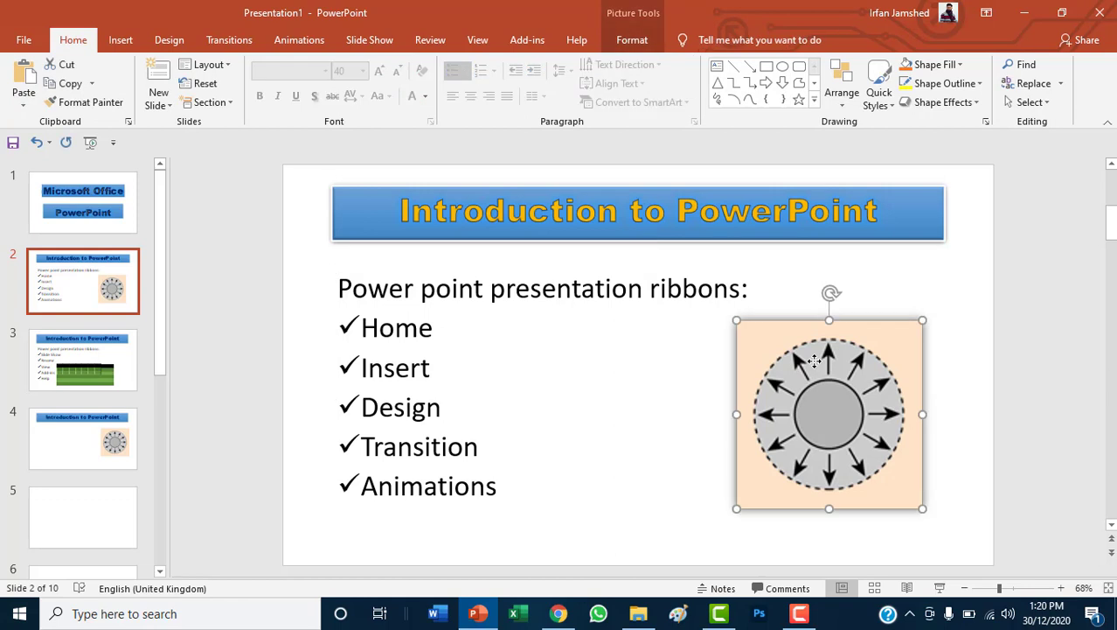
{"action": "left_click", "coordinate": [636, 43]}
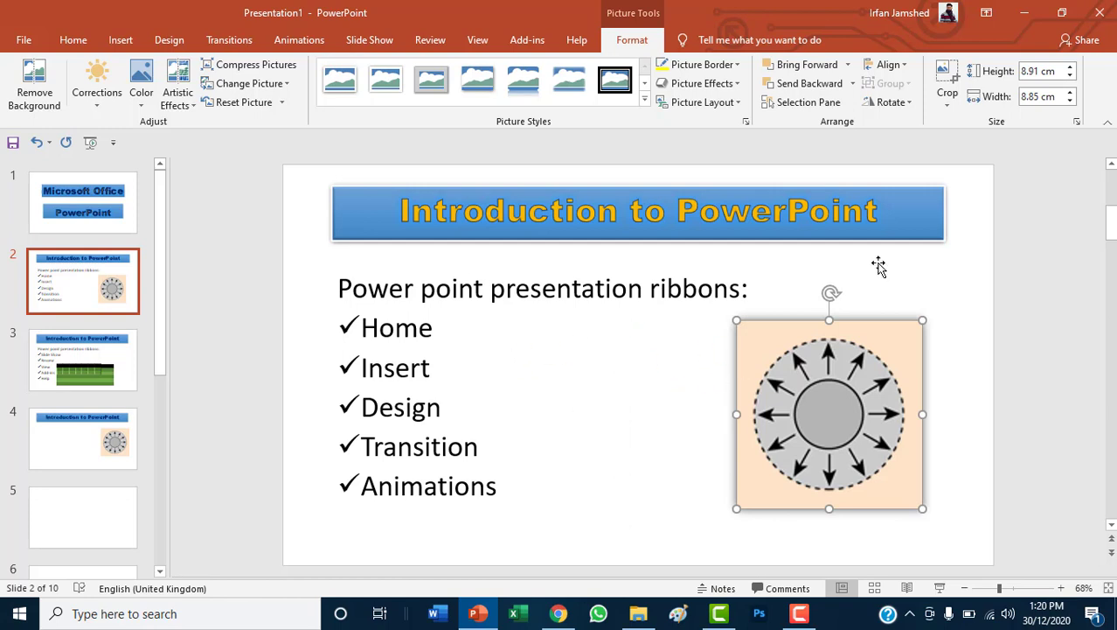
{"action": "left_click", "coordinate": [974, 263]}
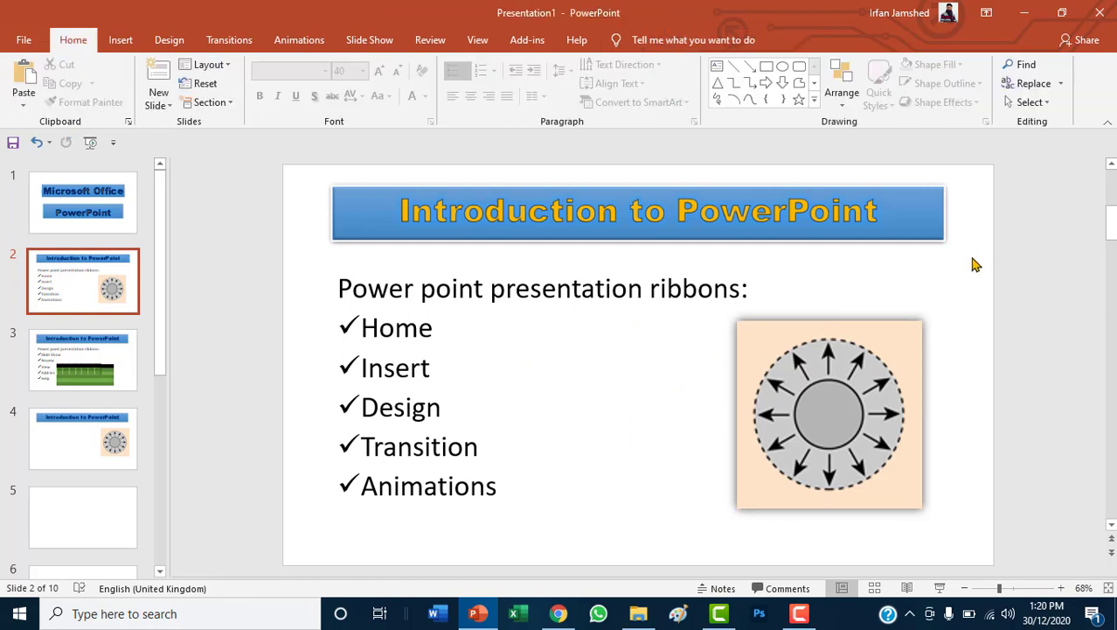
{"action": "left_click", "coordinate": [914, 223]}
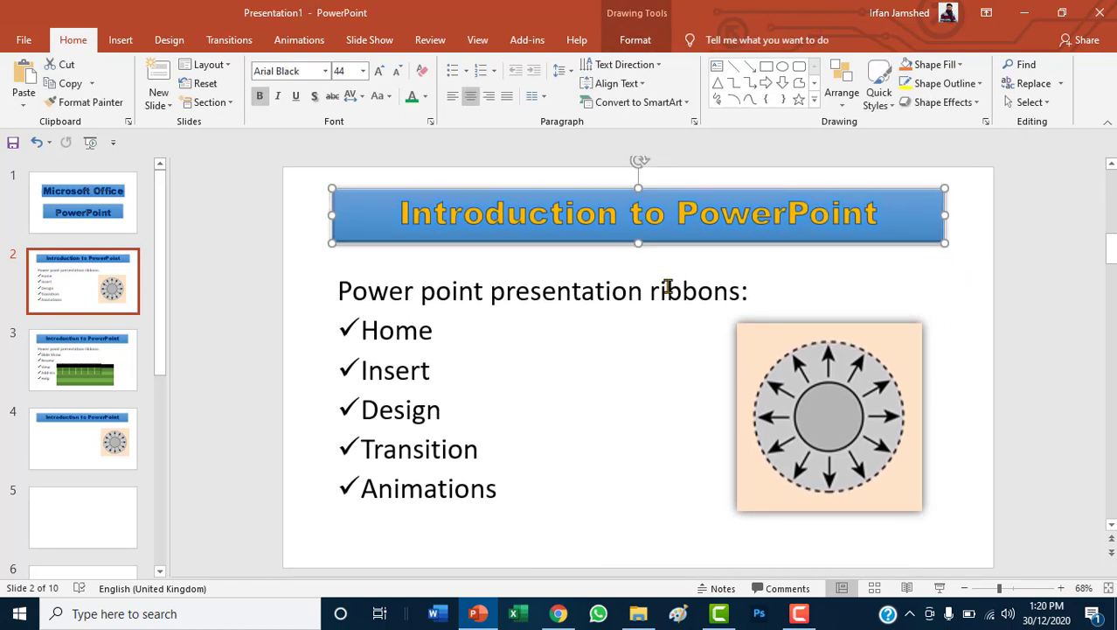
- Move the gear picture over the bullet list and send it backward
{"action": "left_click", "coordinate": [651, 289]}
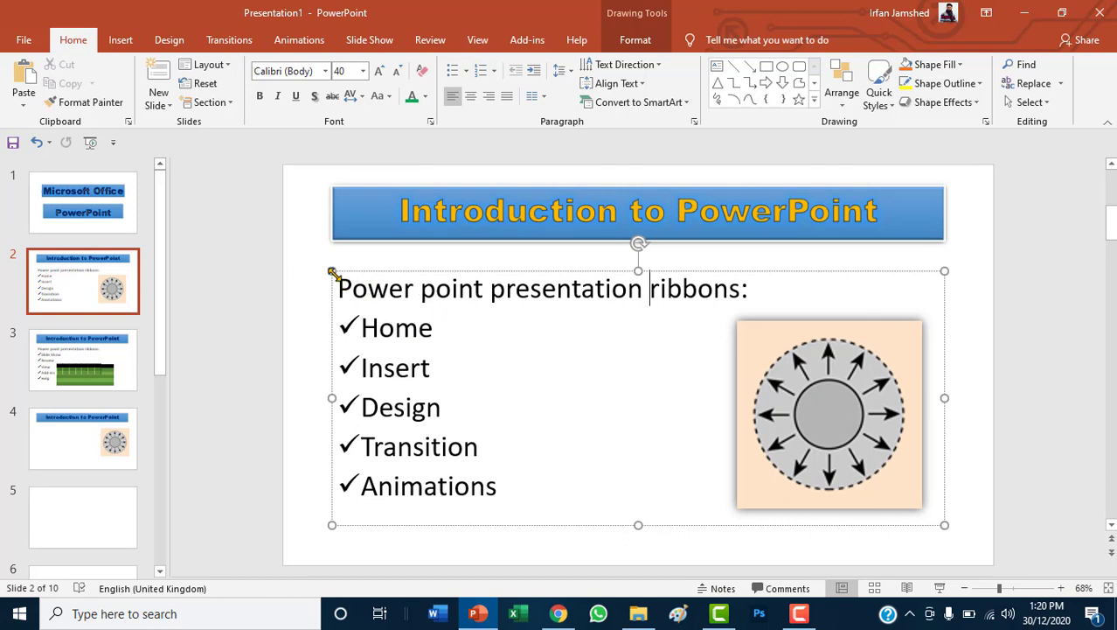
{"action": "left_click", "coordinate": [815, 451]}
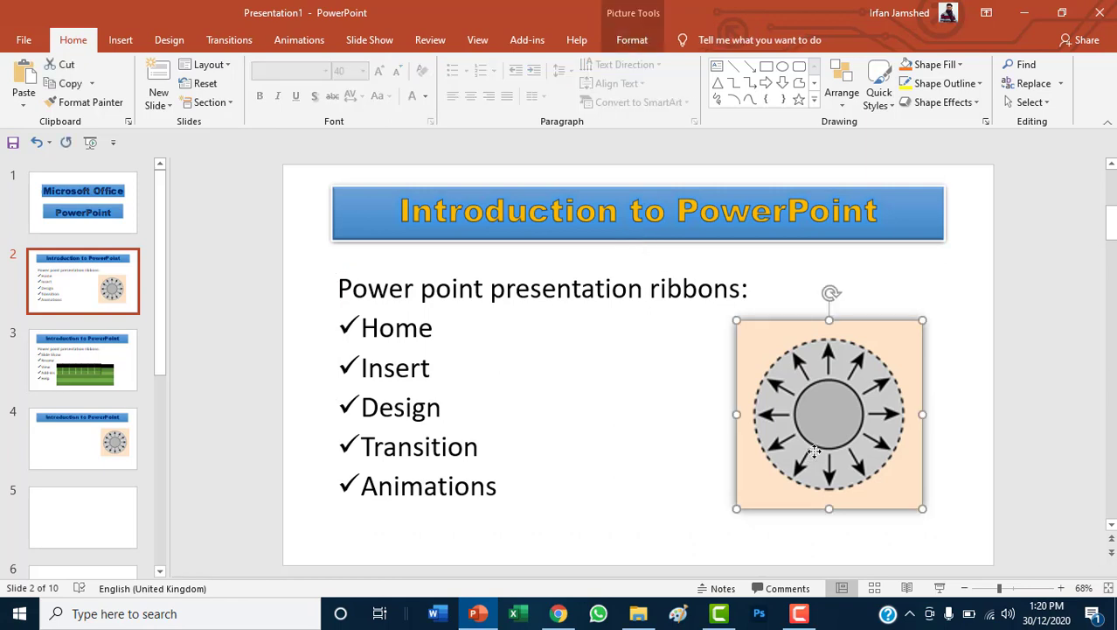
{"action": "left_click_drag", "start_coordinate": [557, 362], "coordinate": [431, 402]}
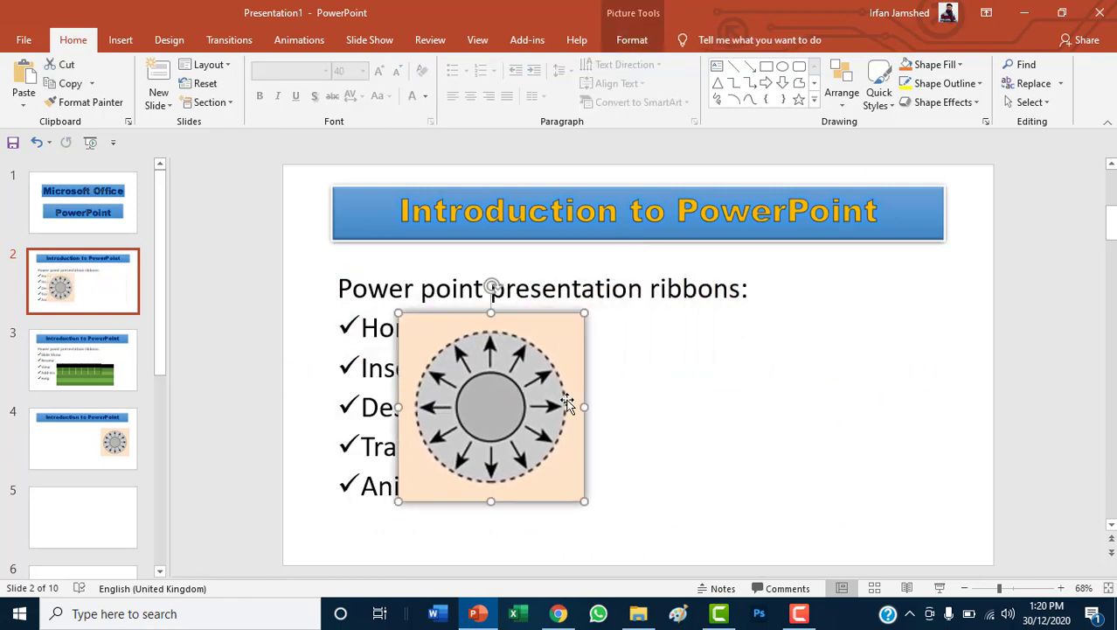
{"action": "mouse_move", "coordinate": [511, 399]}
{"action": "left_mouse_down"}
{"action": "mouse_move", "coordinate": [535, 404]}
{"action": "mouse_move", "coordinate": [488, 418]}
{"action": "mouse_move", "coordinate": [488, 391]}
{"action": "mouse_move", "coordinate": [504, 390]}
{"action": "left_mouse_up"}
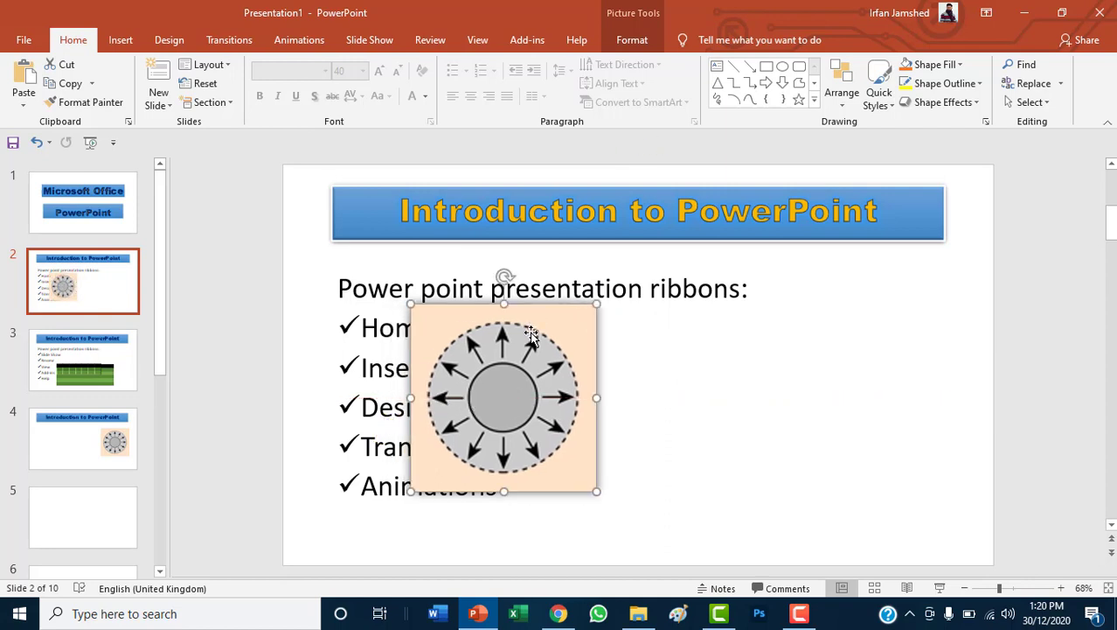
{"action": "left_click", "coordinate": [631, 39]}
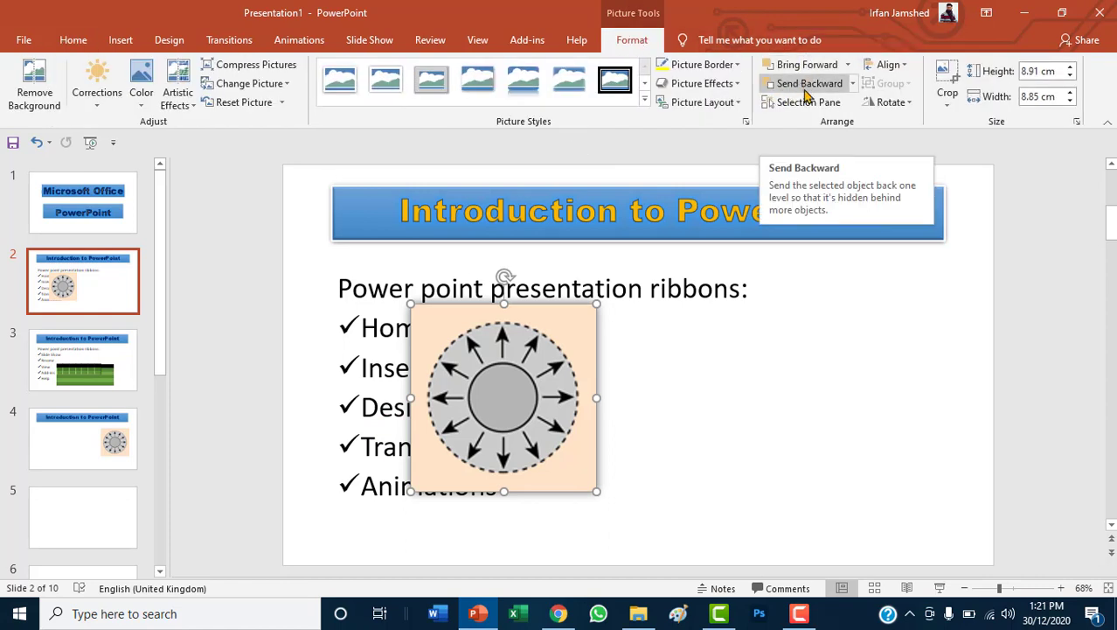
{"action": "left_click", "coordinate": [806, 84]}
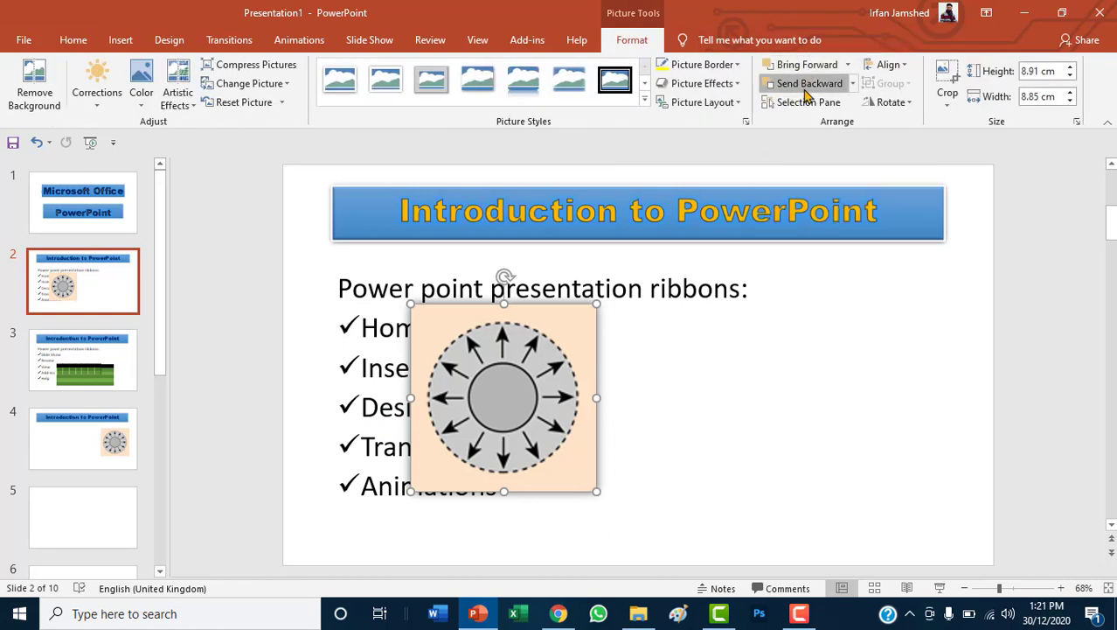
- Nudge the bullet list box slightly lower and send it backward behind the picture
{"action": "left_click", "coordinate": [500, 378]}
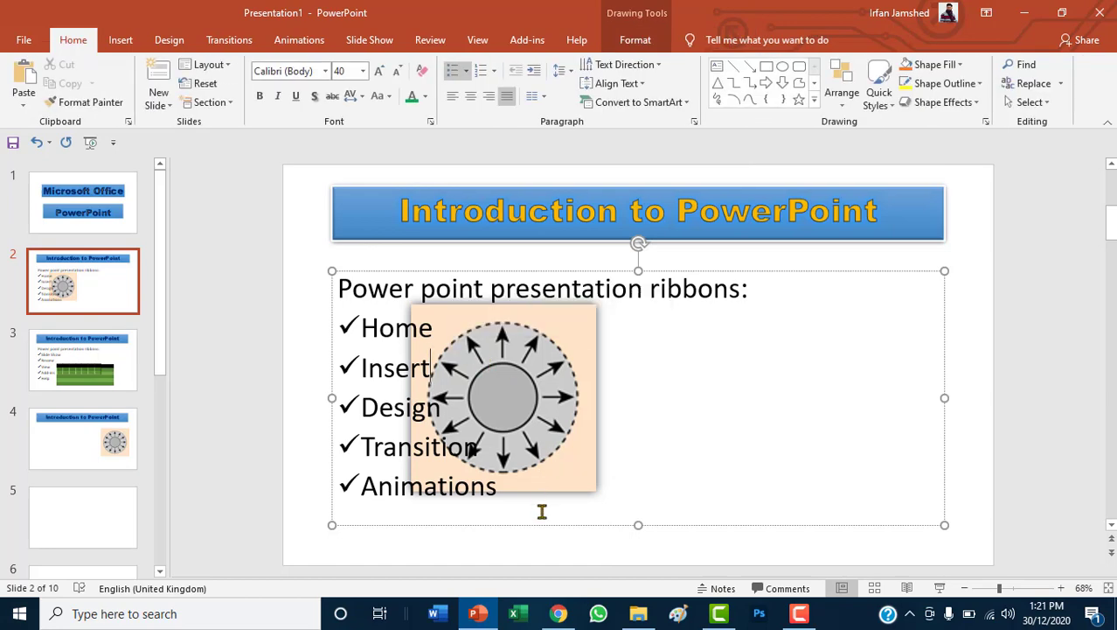
{"action": "left_click_drag", "start_coordinate": [543, 524], "coordinate": [552, 517]}
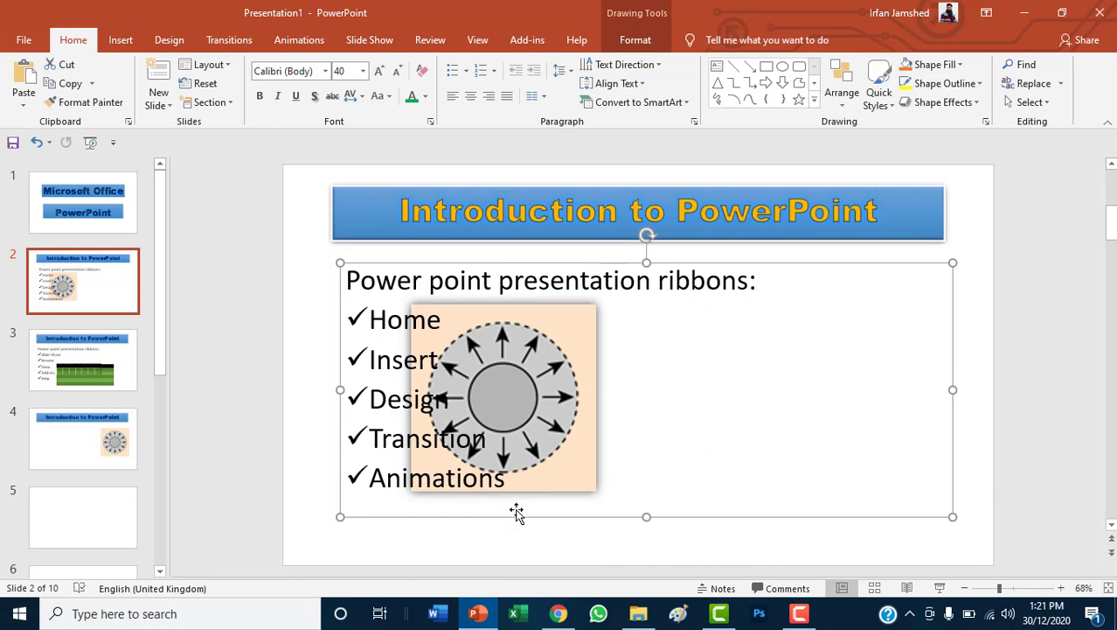
{"action": "left_click", "coordinate": [635, 39]}
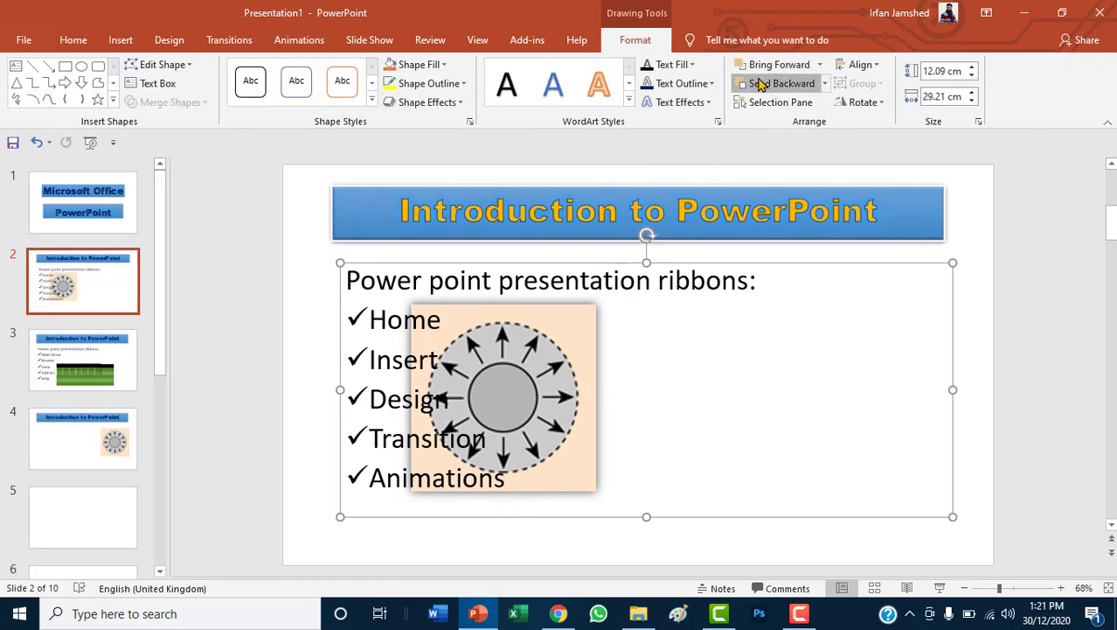
{"action": "left_click", "coordinate": [761, 83]}
- Move the gear picture up near the title and send it behind the bullet text
{"action": "mouse_move", "coordinate": [544, 349]}
{"action": "left_mouse_down"}
{"action": "mouse_move", "coordinate": [529, 230]}
{"action": "mouse_move", "coordinate": [925, 258]}
{"action": "left_mouse_up"}
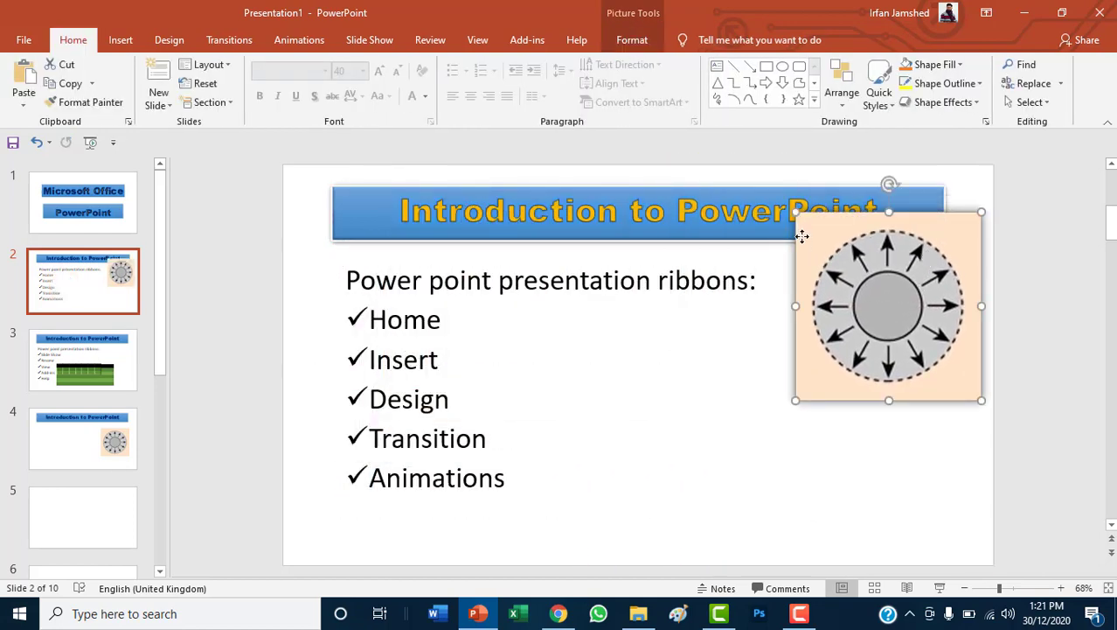
{"action": "mouse_move", "coordinate": [809, 278]}
{"action": "left_mouse_down"}
{"action": "mouse_move", "coordinate": [695, 298]}
{"action": "mouse_move", "coordinate": [837, 306]}
{"action": "mouse_move", "coordinate": [691, 230]}
{"action": "mouse_move", "coordinate": [647, 236]}
{"action": "left_mouse_up"}
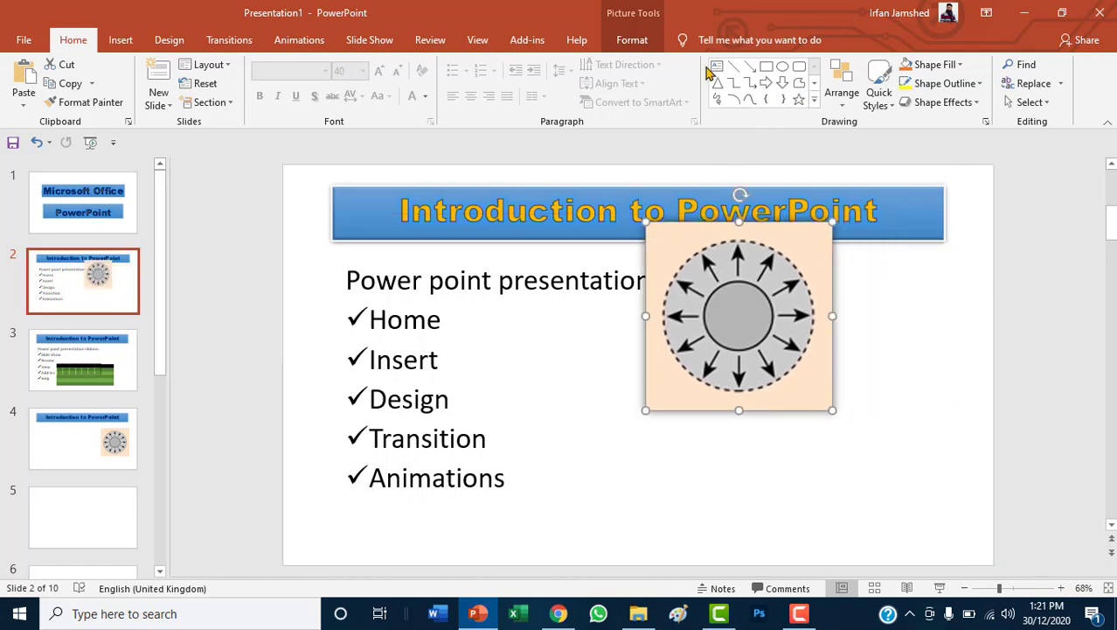
{"action": "left_click", "coordinate": [639, 43]}
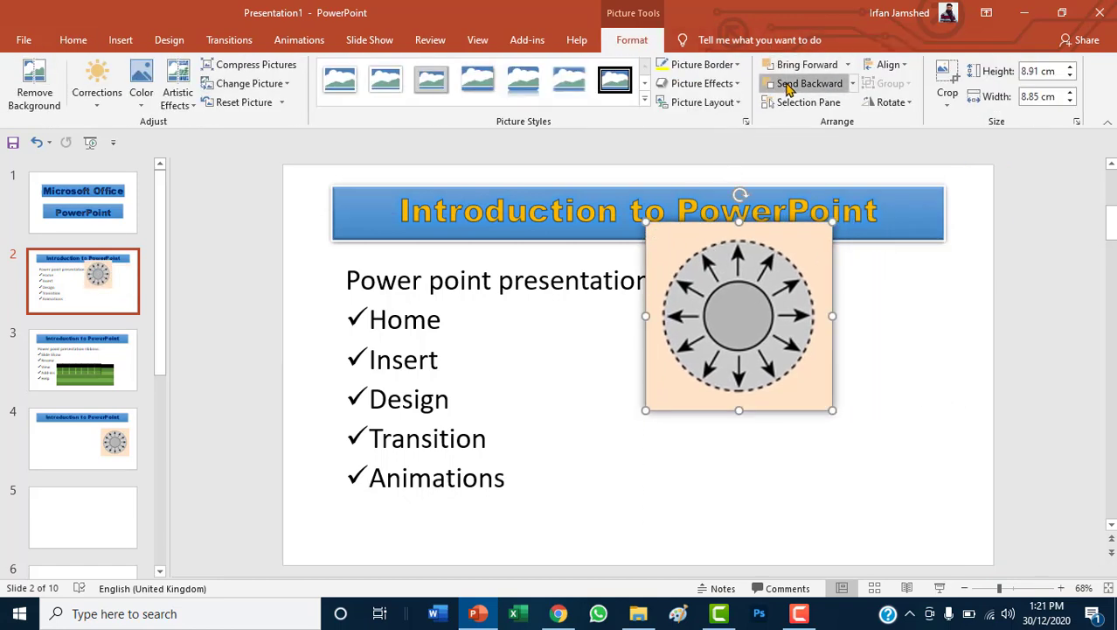
{"action": "left_click", "coordinate": [787, 85]}
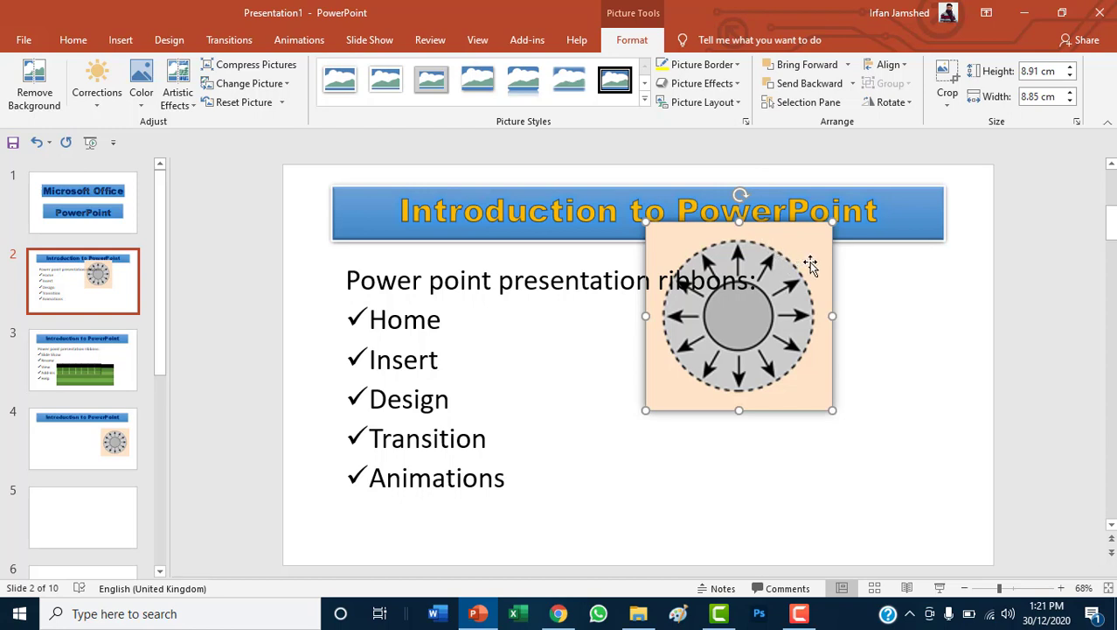
- Send the picture behind the title banner, then place it right of the bullet list
{"action": "mouse_move", "coordinate": [811, 265]}
{"action": "left_mouse_down"}
{"action": "mouse_move", "coordinate": [724, 259]}
{"action": "mouse_move", "coordinate": [783, 232]}
{"action": "mouse_move", "coordinate": [729, 240]}
{"action": "mouse_move", "coordinate": [762, 227]}
{"action": "left_mouse_up"}
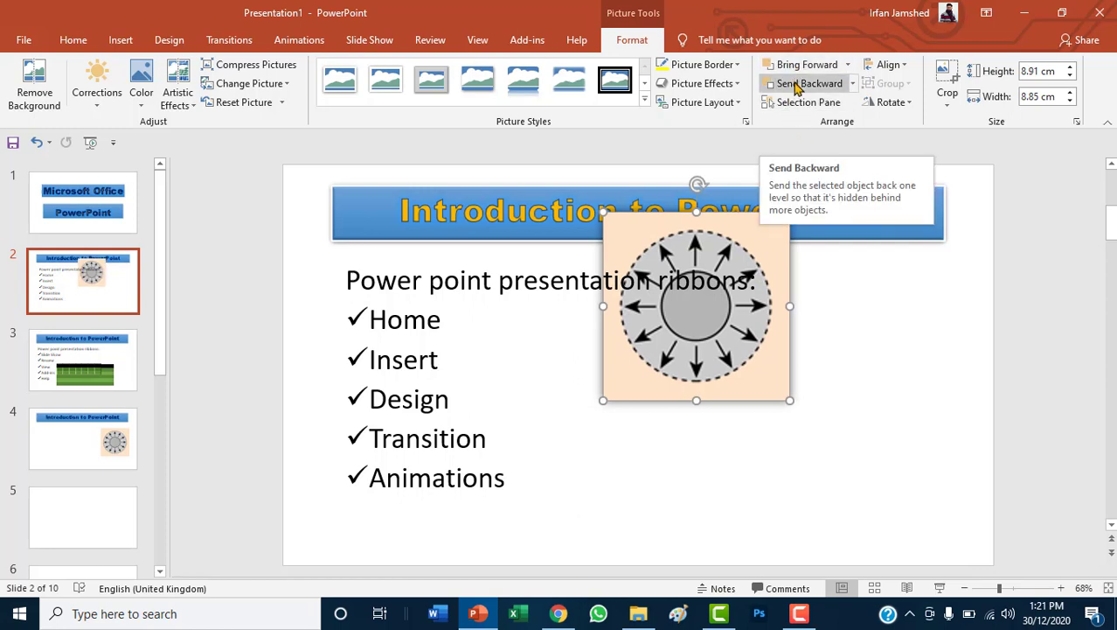
{"action": "left_click", "coordinate": [797, 84]}
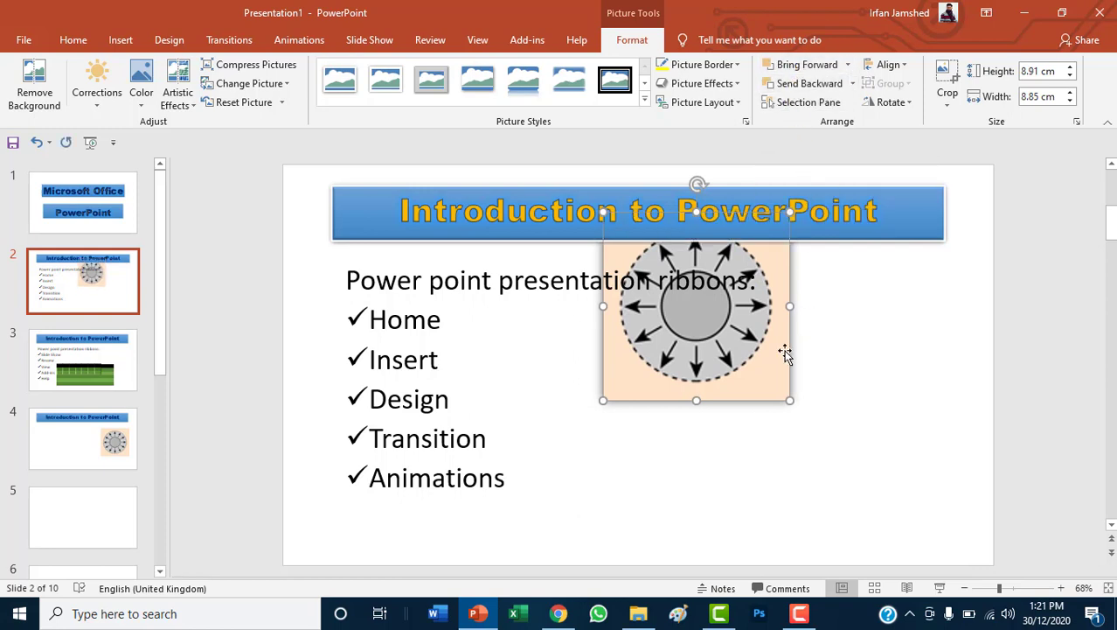
{"action": "mouse_move", "coordinate": [772, 365]}
{"action": "left_mouse_down"}
{"action": "mouse_move", "coordinate": [922, 381]}
{"action": "mouse_move", "coordinate": [927, 394]}
{"action": "left_mouse_up"}
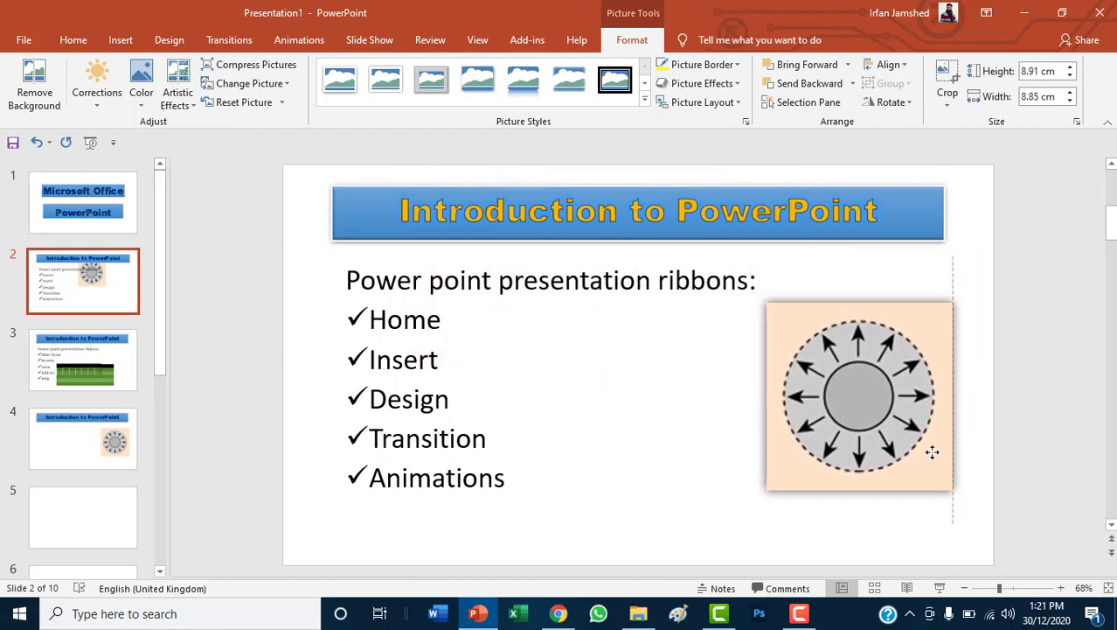
{"action": "left_click_drag", "start_coordinate": [927, 393], "coordinate": [933, 453]}
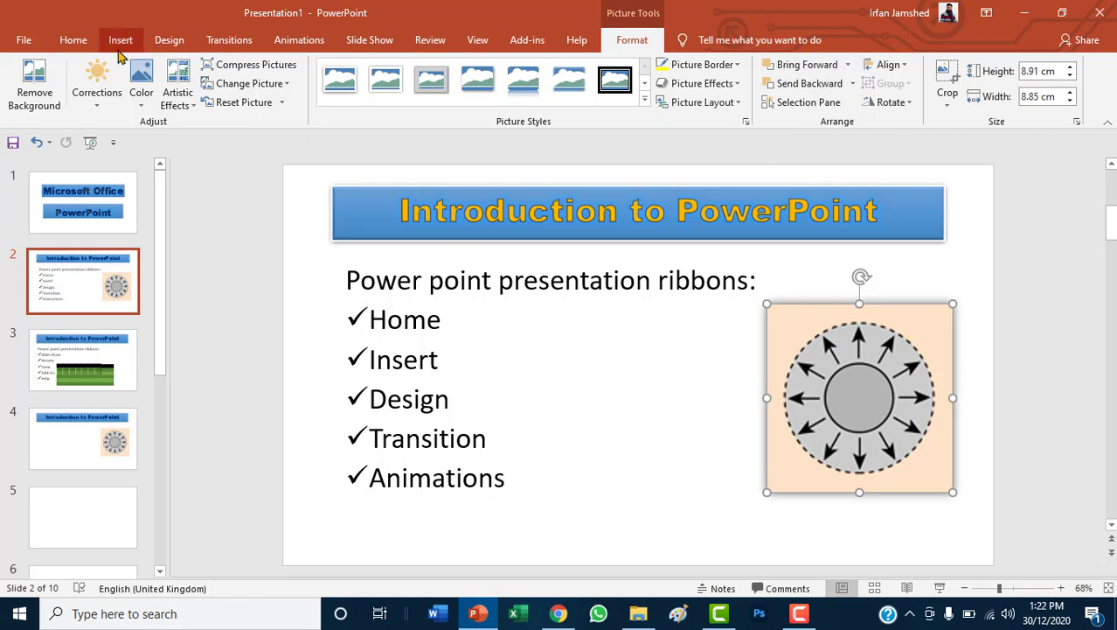
- On slide 4, draw a Right Arrow block shape left of the gear picture and start its label
{"action": "left_click", "coordinate": [121, 41]}
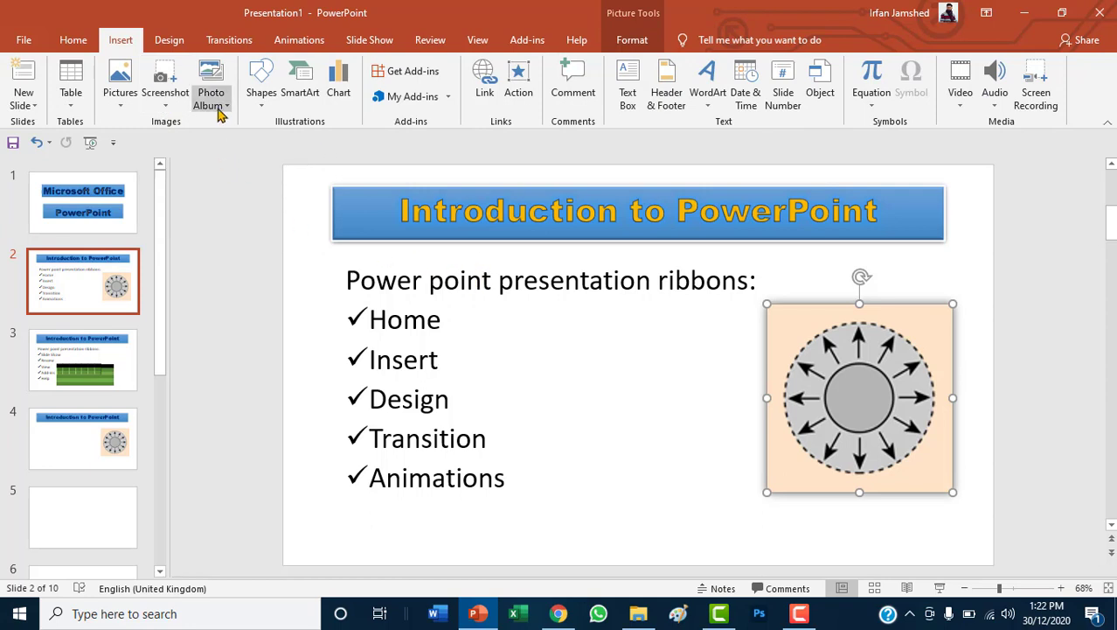
{"action": "left_click", "coordinate": [263, 100]}
{"action": "left_click", "coordinate": [93, 453]}
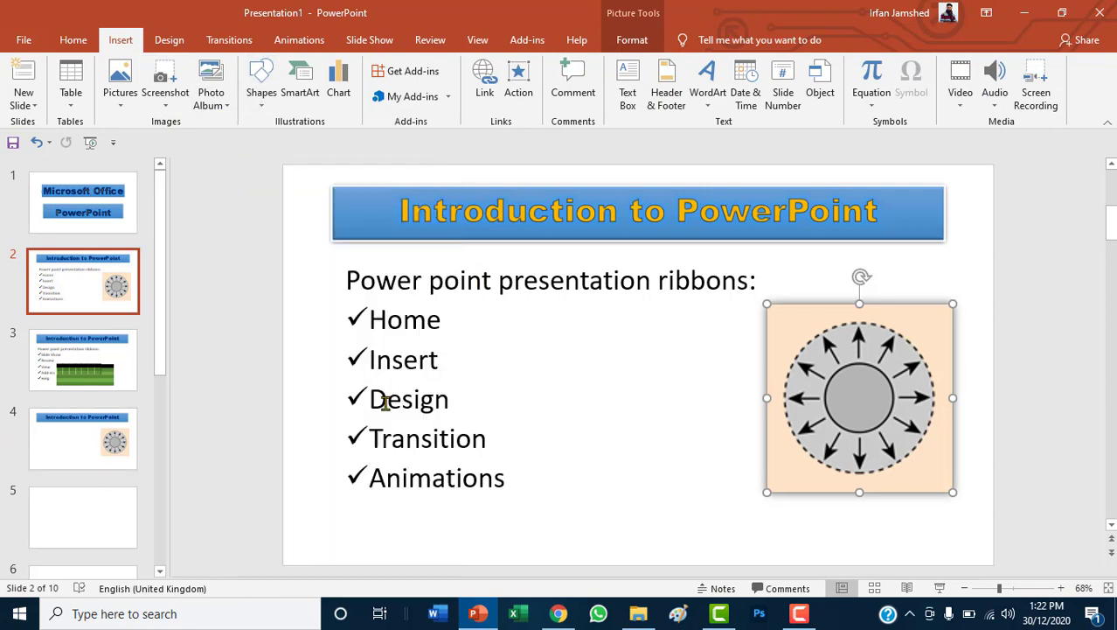
{"action": "left_click", "coordinate": [70, 455]}
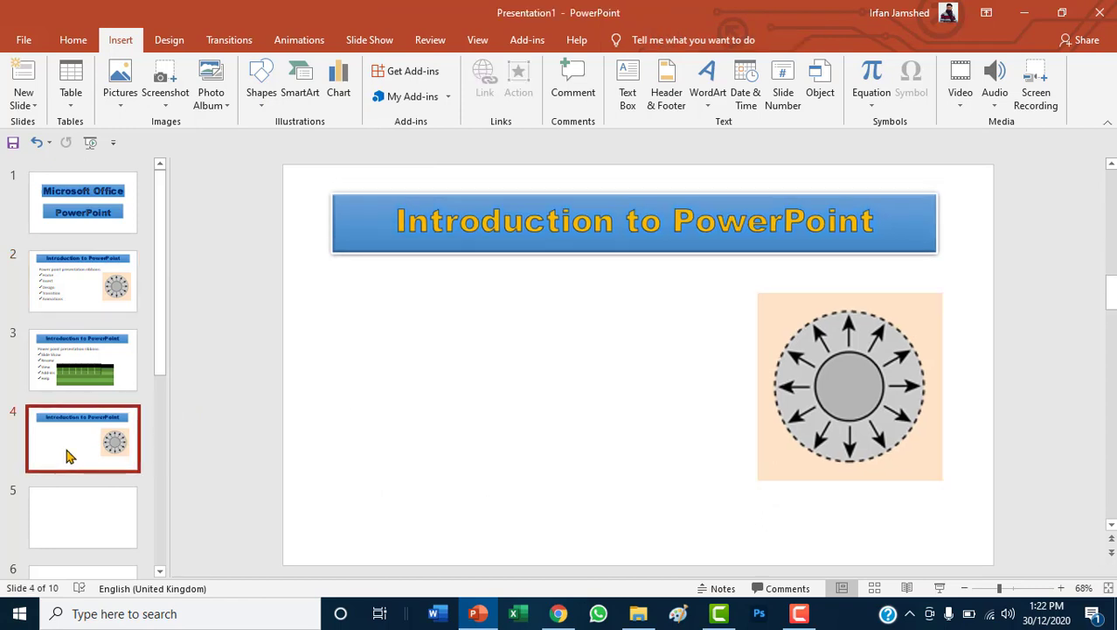
{"action": "left_click", "coordinate": [260, 104]}
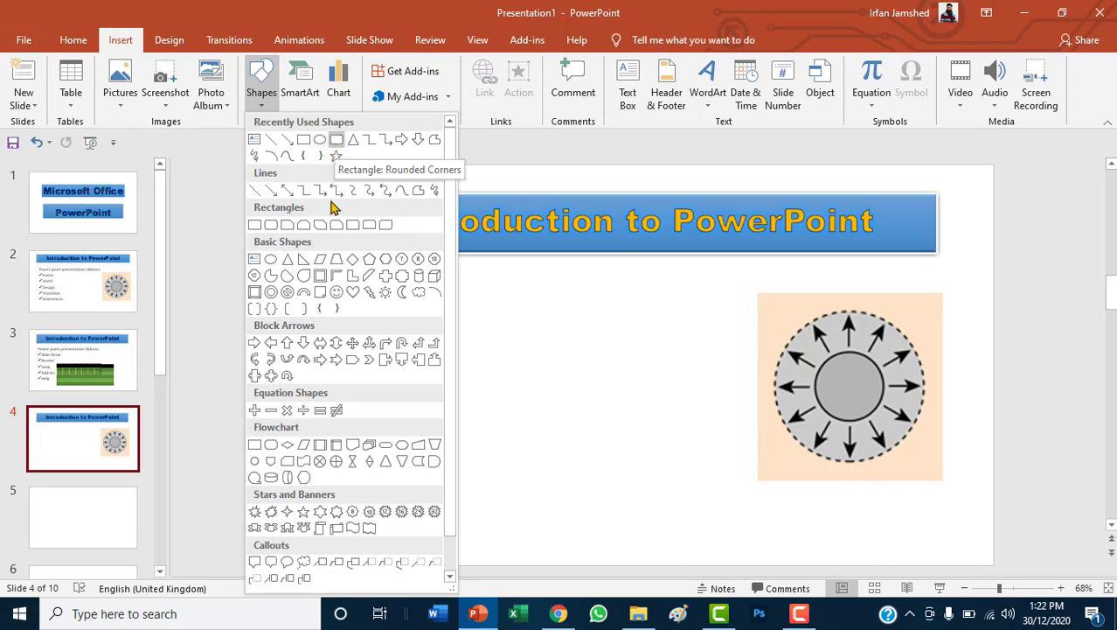
{"action": "left_click", "coordinate": [255, 343]}
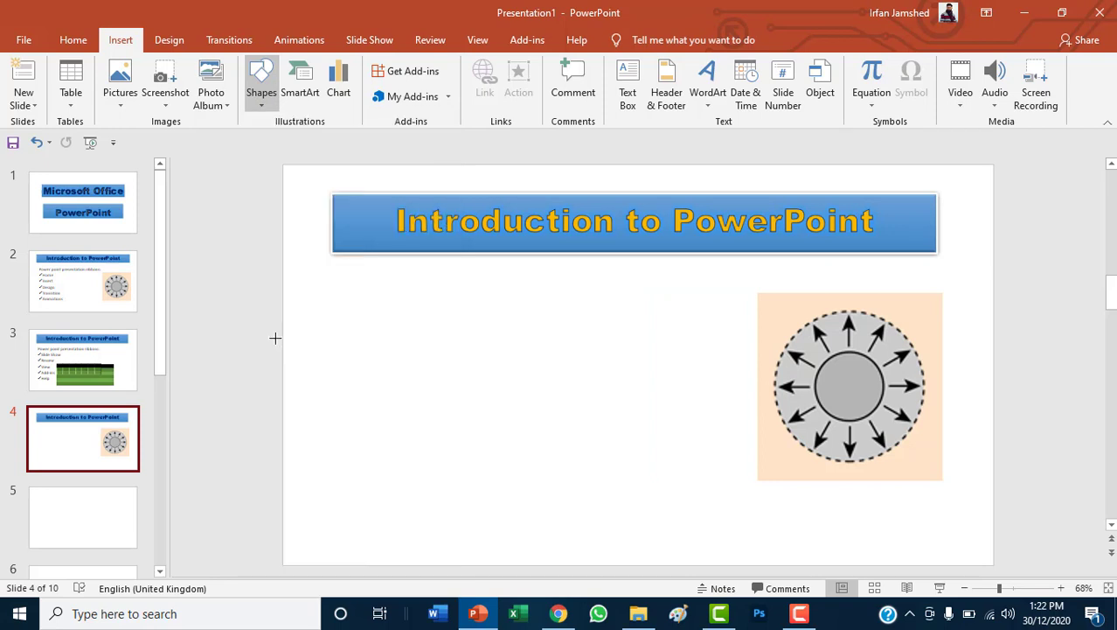
{"action": "left_click_drag", "start_coordinate": [386, 344], "coordinate": [623, 457]}
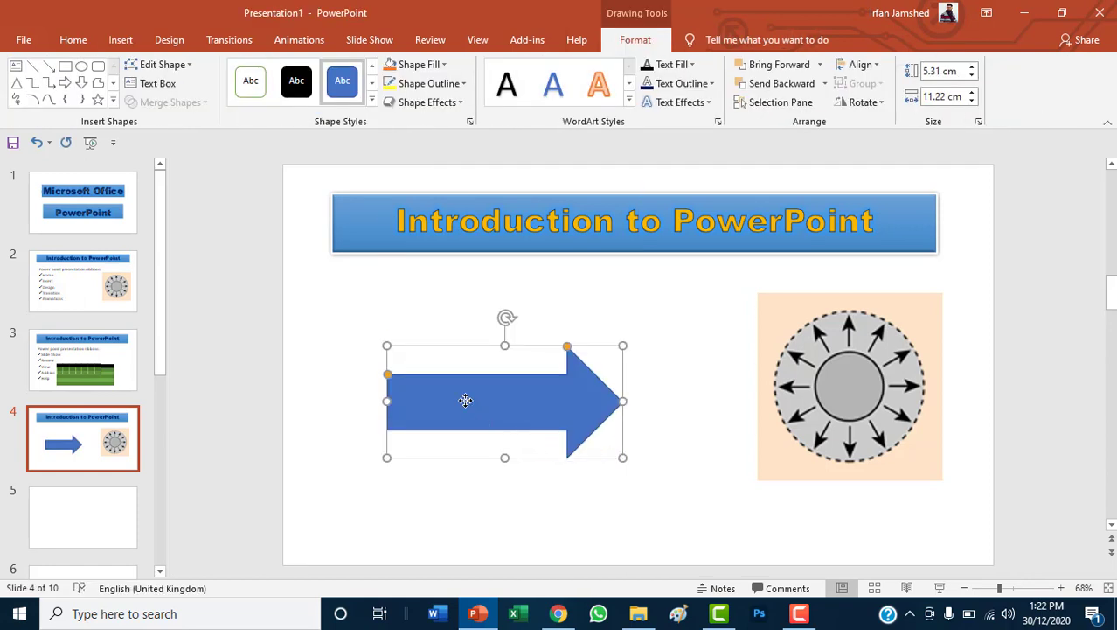
{"action": "type", "text": "Microsoft"}
- Give the Microsoft arrow a green shape style, bright green fill and a bevelled 3-D preset
{"action": "left_click", "coordinate": [527, 502]}
{"action": "left_click", "coordinate": [542, 411]}
{"action": "left_click", "coordinate": [372, 100]}
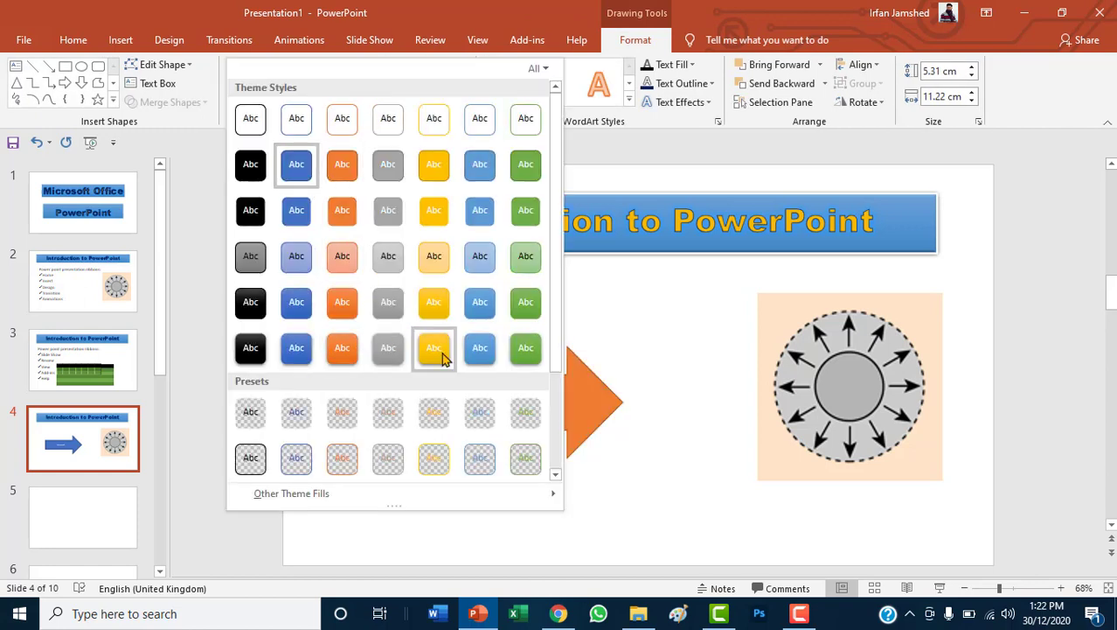
{"action": "left_click", "coordinate": [527, 350]}
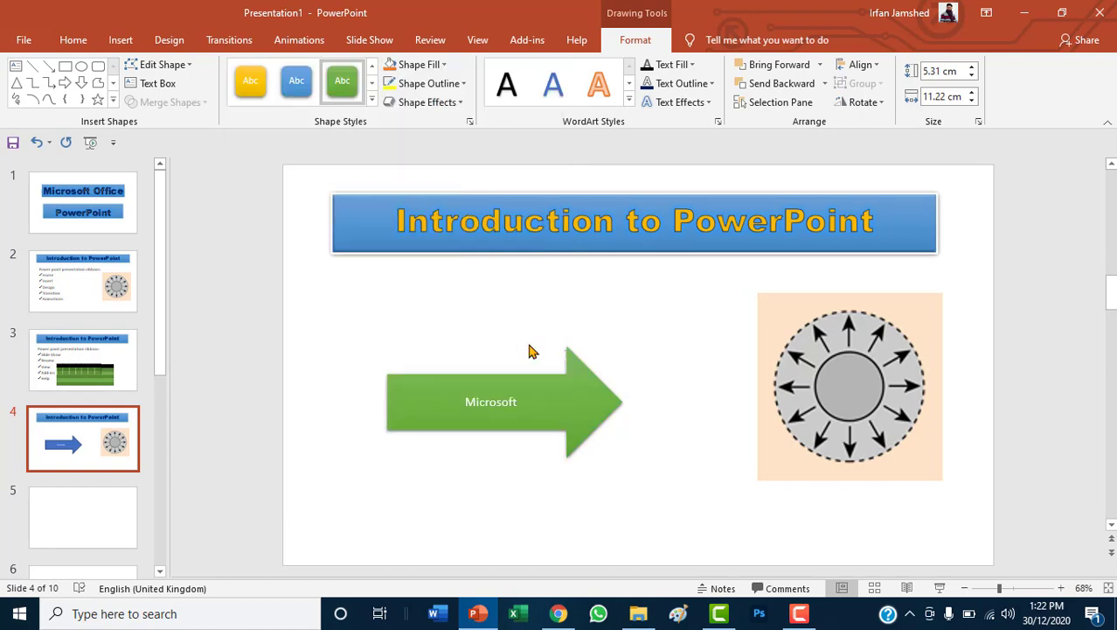
{"action": "left_click", "coordinate": [443, 66]}
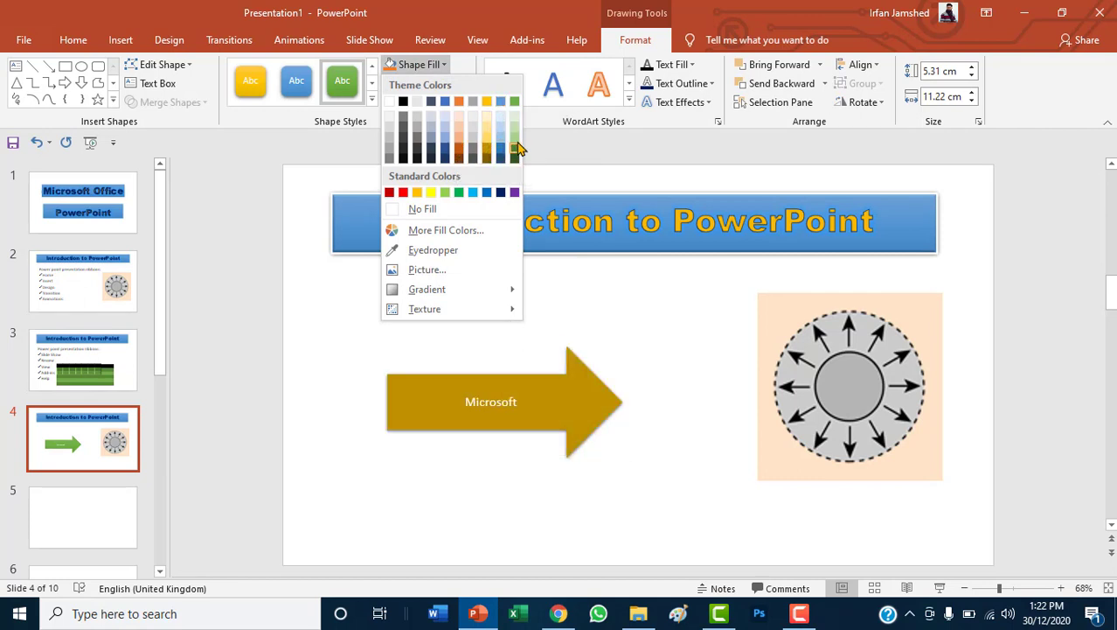
{"action": "left_click", "coordinate": [460, 199]}
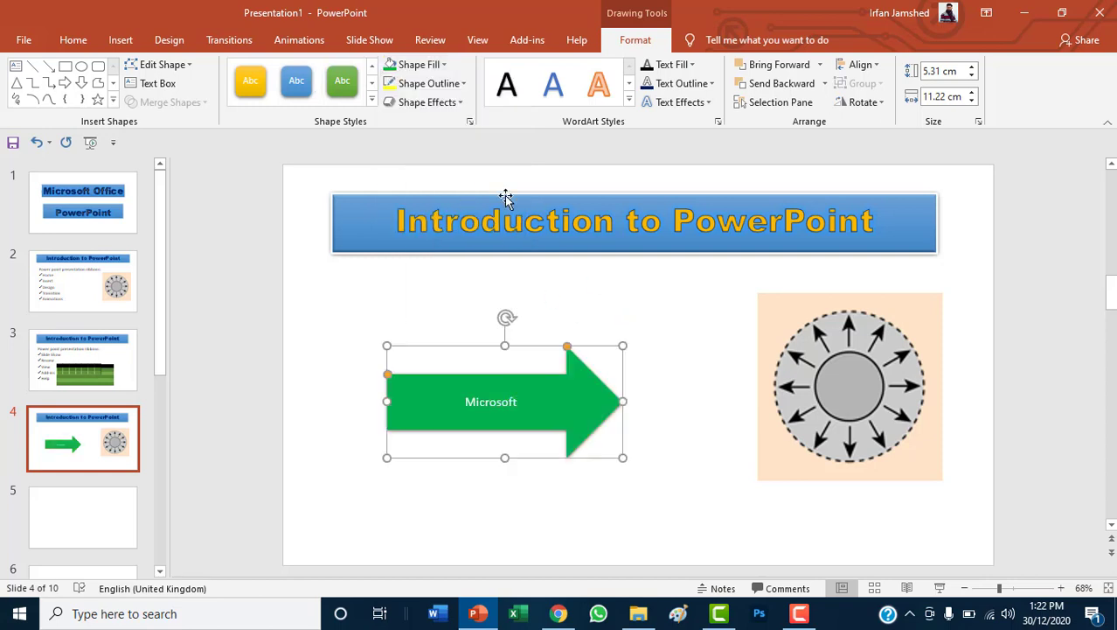
{"action": "left_click", "coordinate": [454, 103]}
{"action": "mouse_move", "coordinate": [459, 138]}
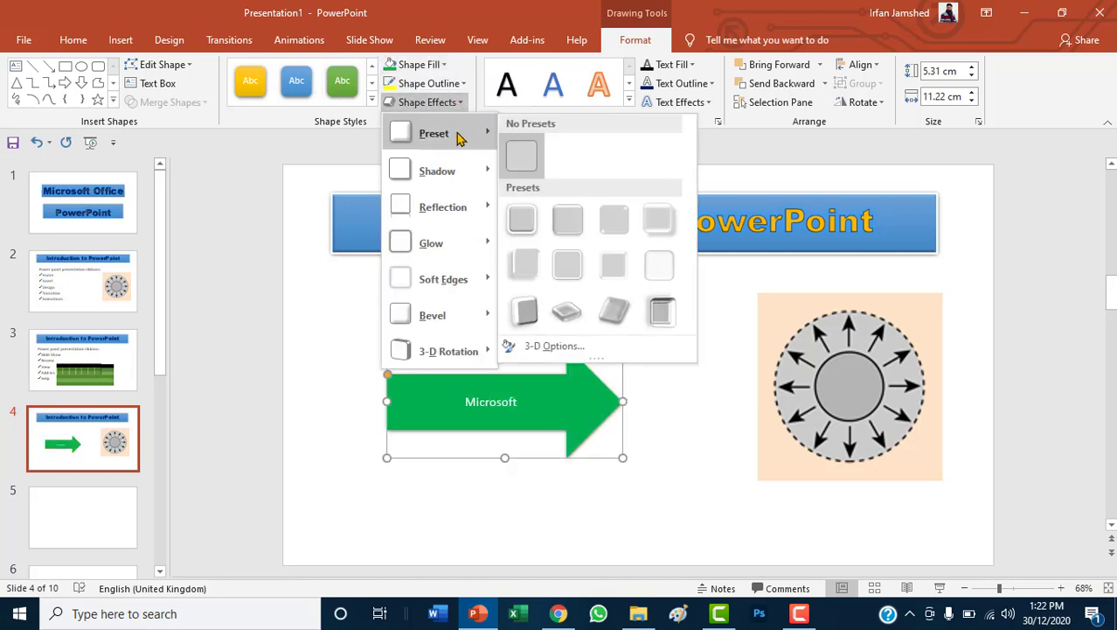
{"action": "left_click", "coordinate": [576, 230]}
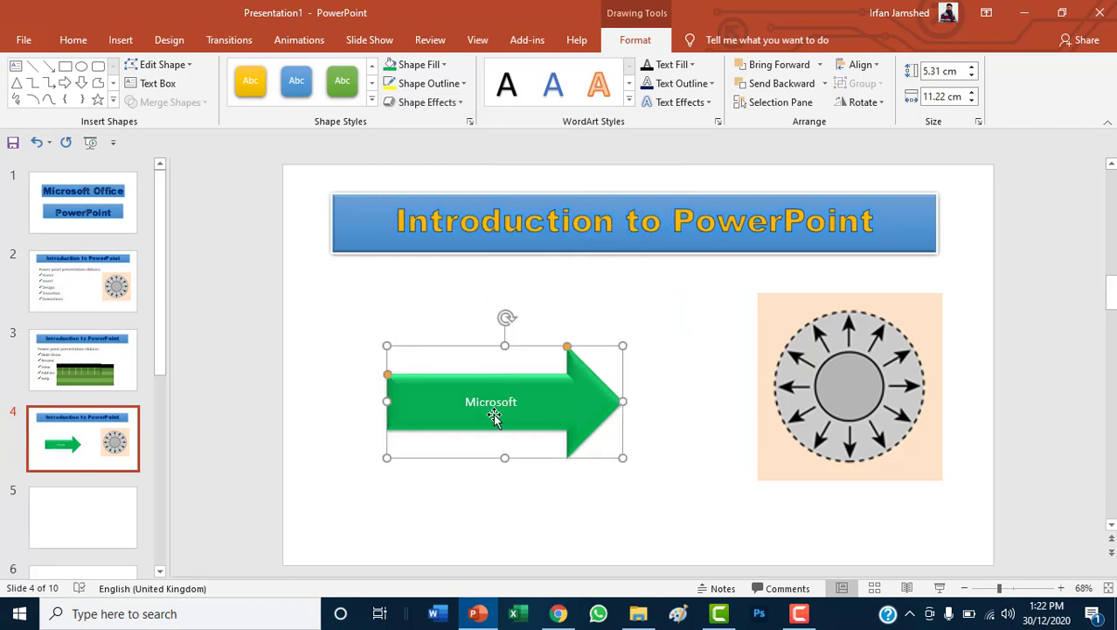
{"action": "left_click", "coordinate": [629, 102]}
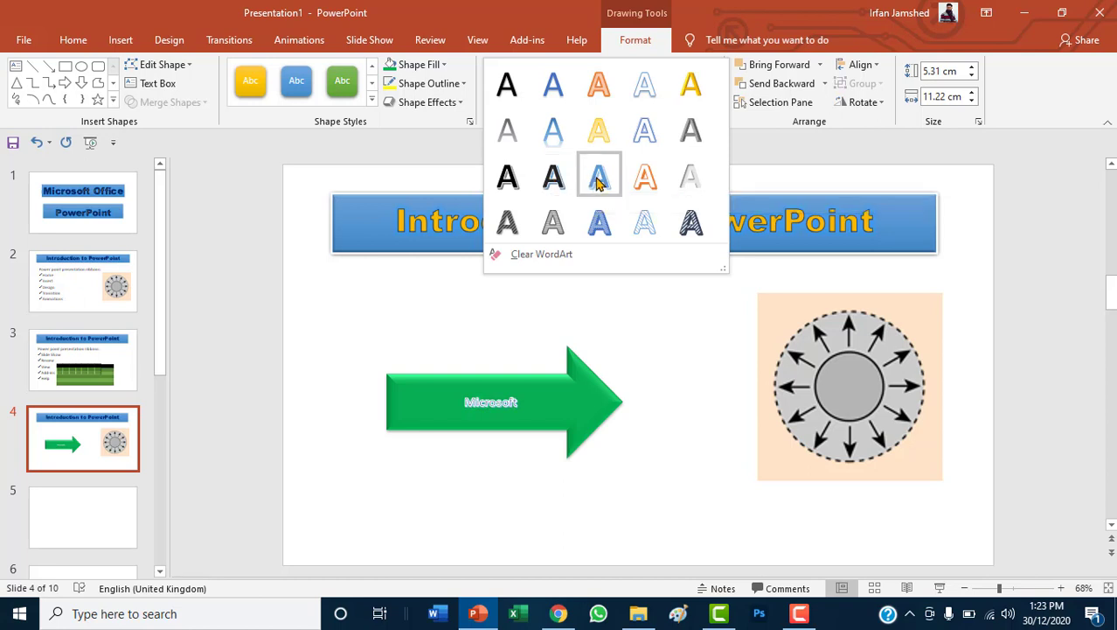
- Make the arrow's Microsoft label orange WordArt at font size 40
{"action": "left_click", "coordinate": [644, 179]}
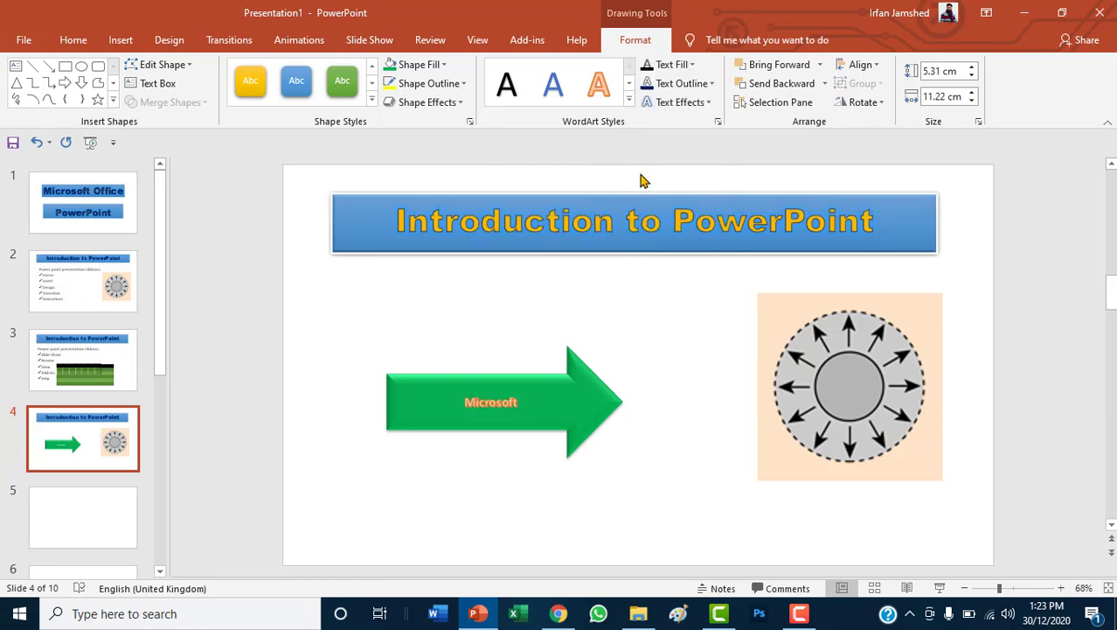
{"action": "double_click", "coordinate": [514, 402]}
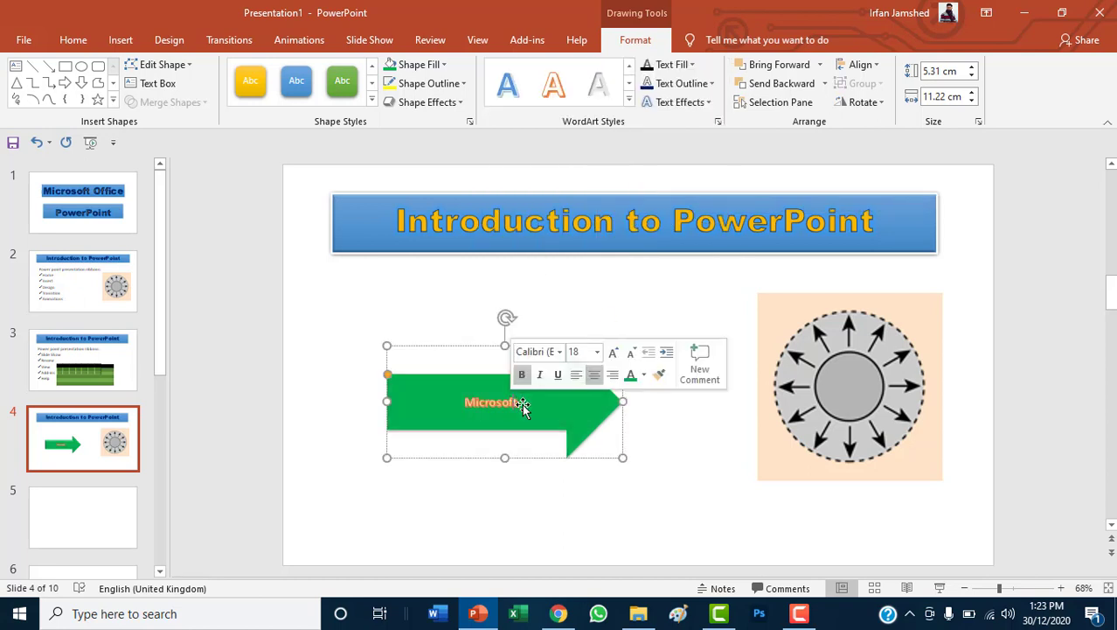
{"action": "left_click_drag", "start_coordinate": [463, 401], "coordinate": [526, 401]}
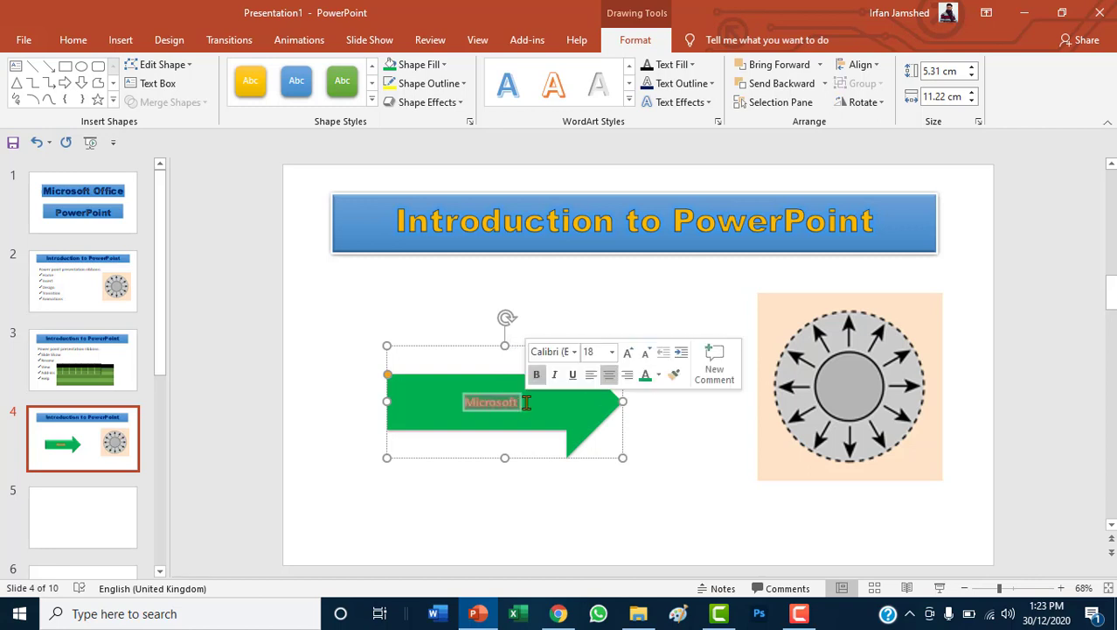
{"action": "left_click", "coordinate": [628, 352]}
{"action": "left_click", "coordinate": [628, 353]}
{"action": "left_click", "coordinate": [628, 352]}
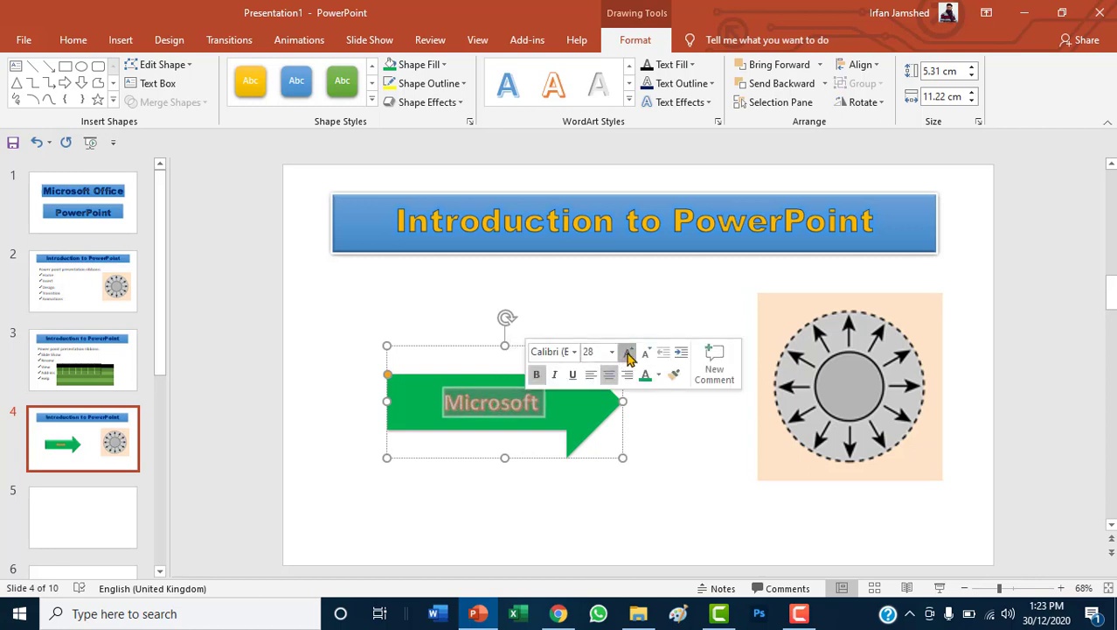
{"action": "left_click", "coordinate": [628, 352]}
{"action": "left_click", "coordinate": [628, 352]}
{"action": "left_click", "coordinate": [628, 352]}
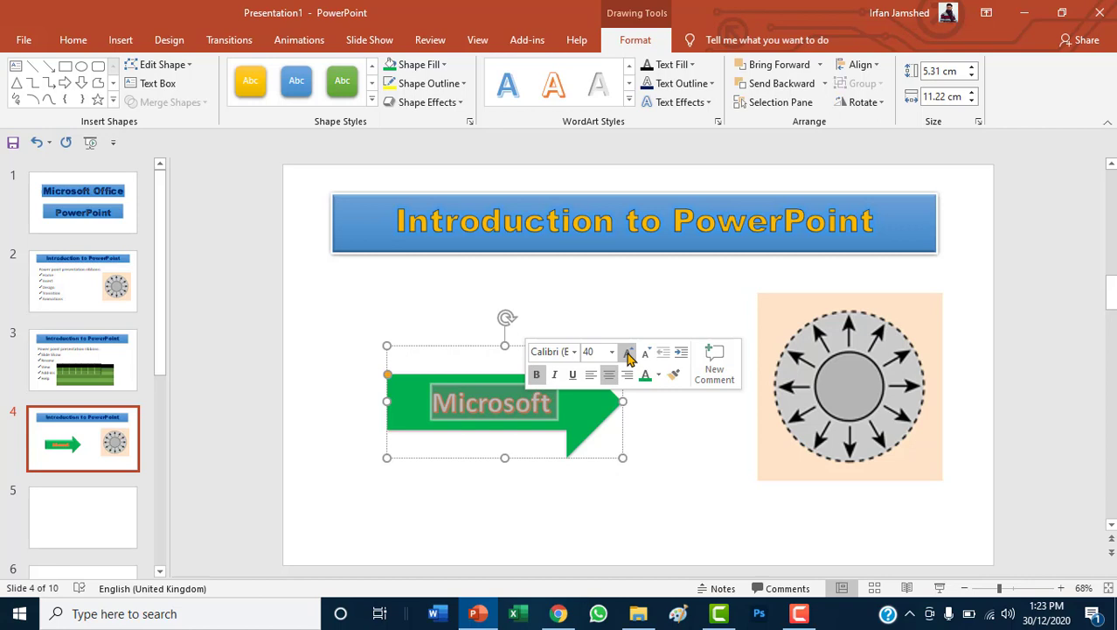
{"action": "left_click", "coordinate": [672, 458]}
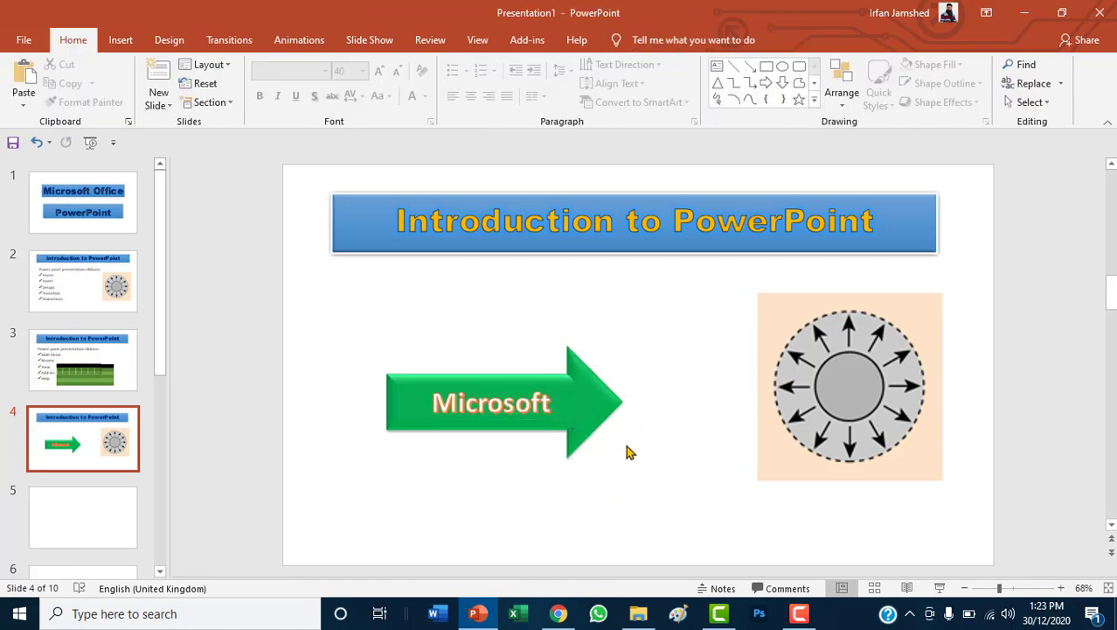
- Widen the Microsoft arrow to 12.51 cm
{"action": "left_click", "coordinate": [572, 398]}
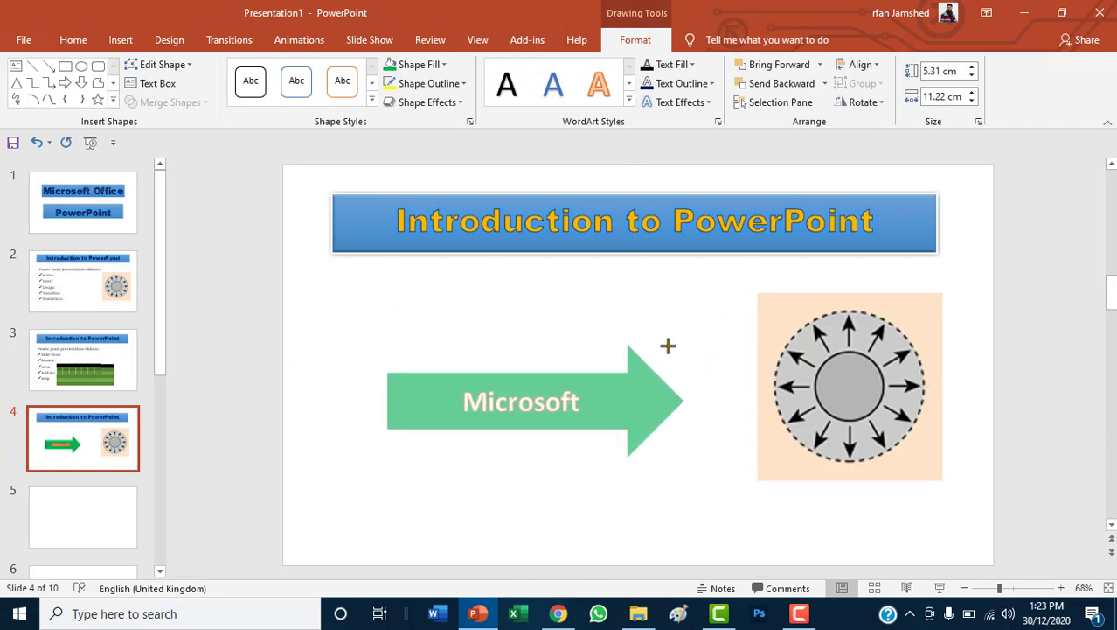
{"action": "left_click_drag", "start_coordinate": [742, 313], "coordinate": [650, 345]}
{"action": "mouse_move", "coordinate": [520, 316]}
{"action": "left_mouse_down"}
{"action": "mouse_move", "coordinate": [600, 494]}
{"action": "mouse_move", "coordinate": [530, 353]}
{"action": "mouse_move", "coordinate": [520, 351]}
{"action": "left_mouse_up"}
{"action": "left_click", "coordinate": [667, 509]}
{"action": "double_click", "coordinate": [593, 415]}
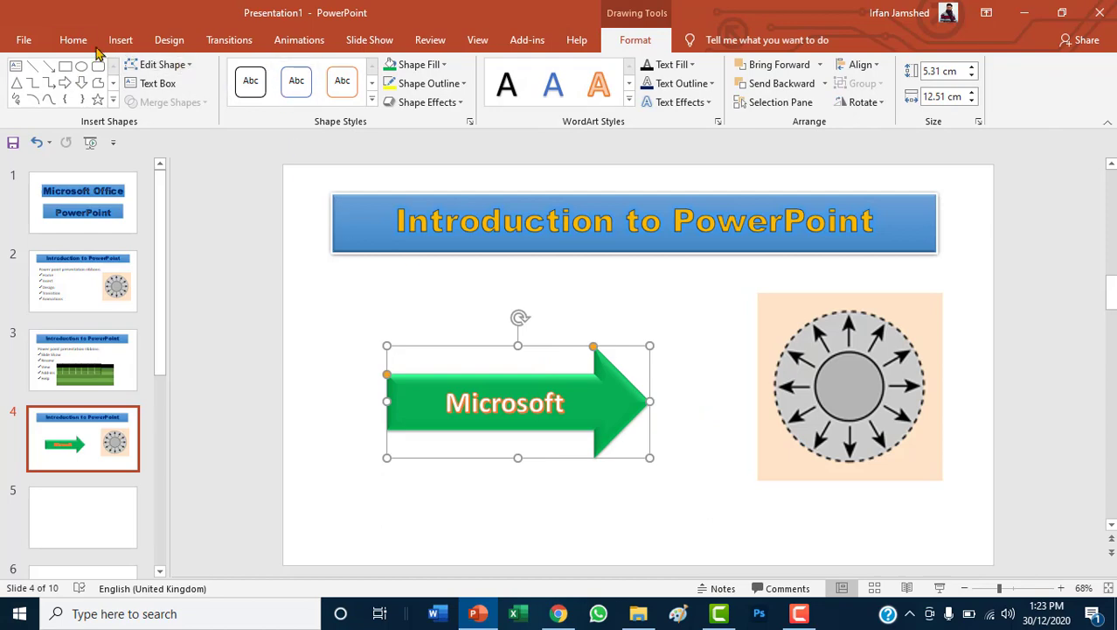
{"action": "left_click", "coordinate": [122, 40]}
- Insert a Hierarchy > Organization Chart SmartArt on slide 4 and close its Text Pane
{"action": "left_click", "coordinate": [260, 87]}
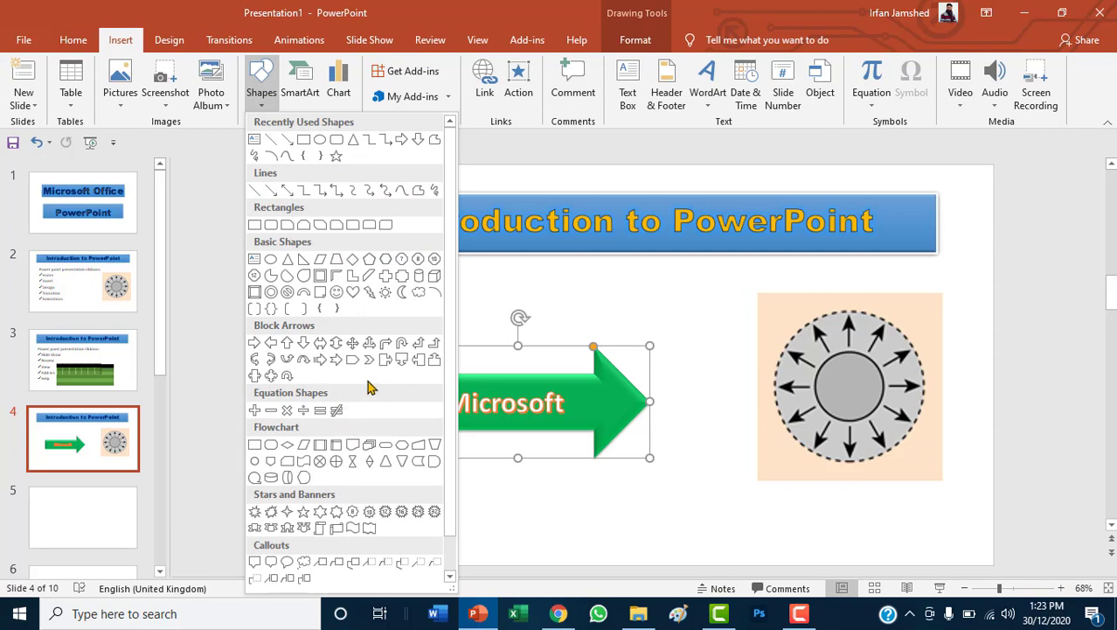
{"action": "left_click", "coordinate": [299, 96]}
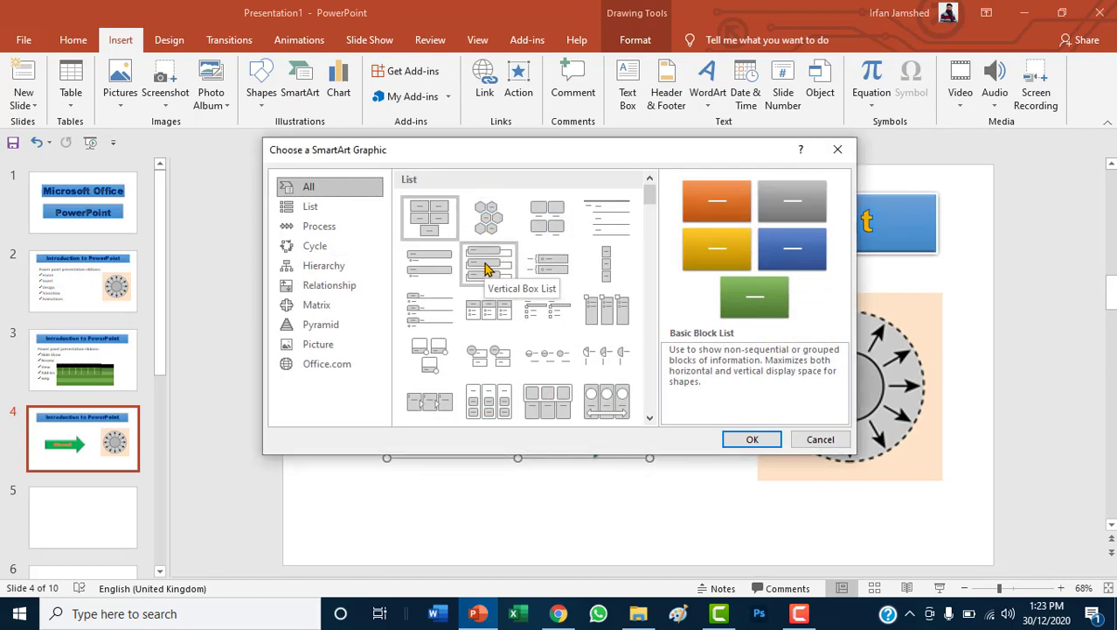
{"action": "left_click", "coordinate": [312, 206]}
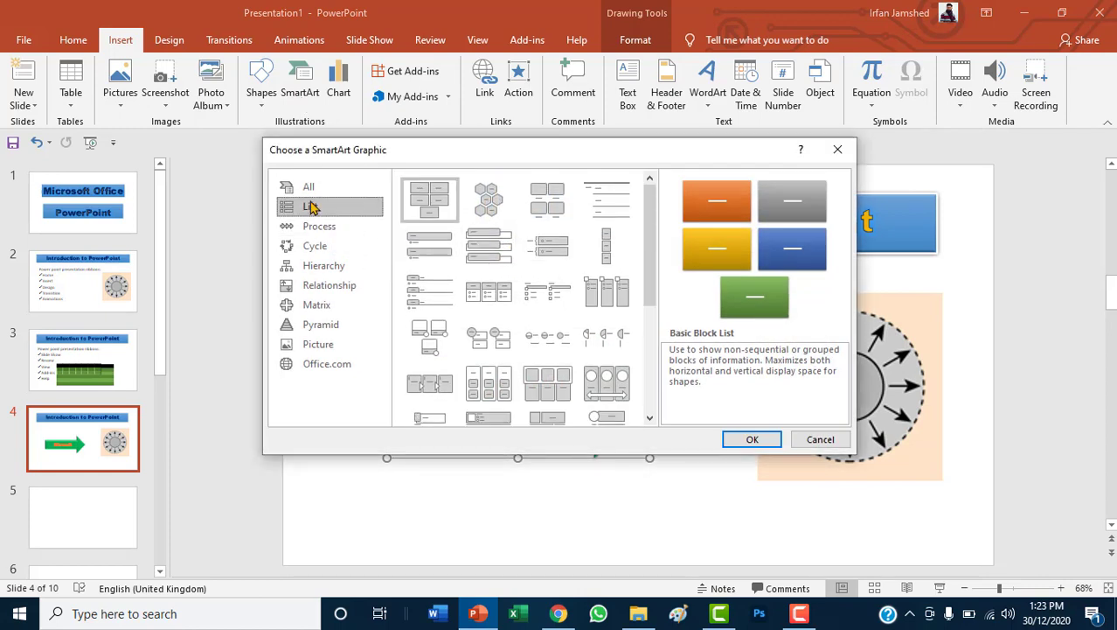
{"action": "left_click", "coordinate": [325, 267]}
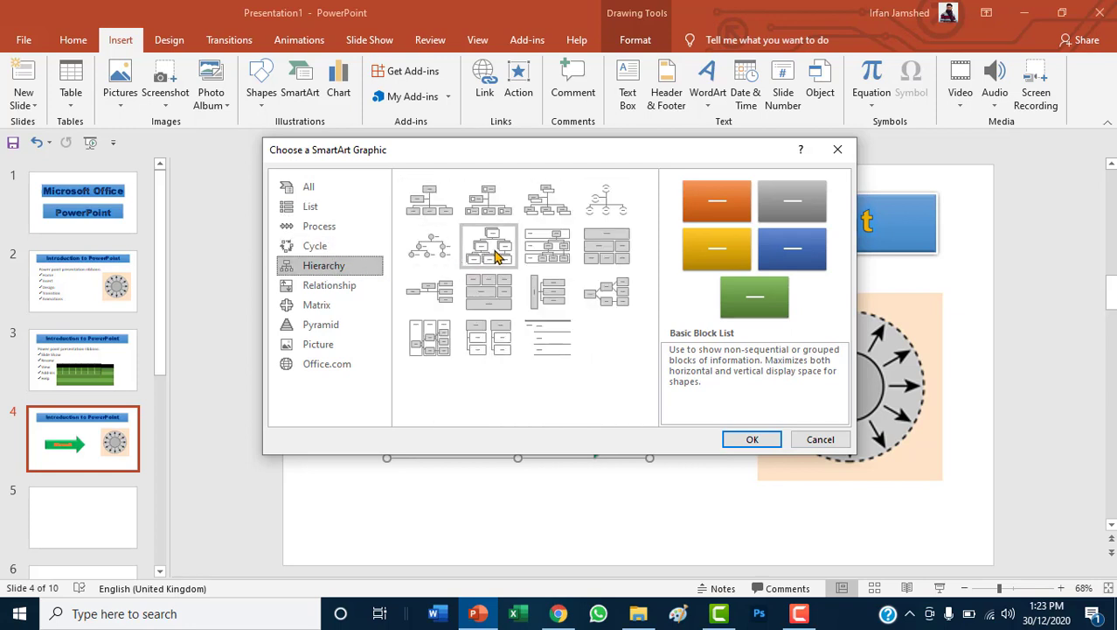
{"action": "left_click", "coordinate": [431, 210]}
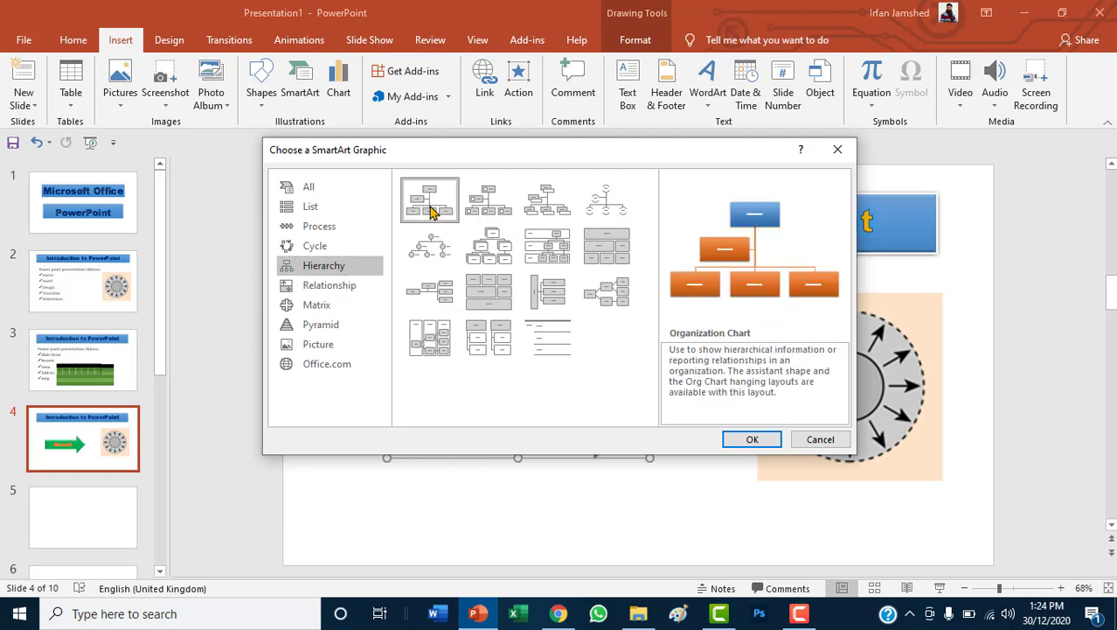
{"action": "left_click", "coordinate": [741, 444]}
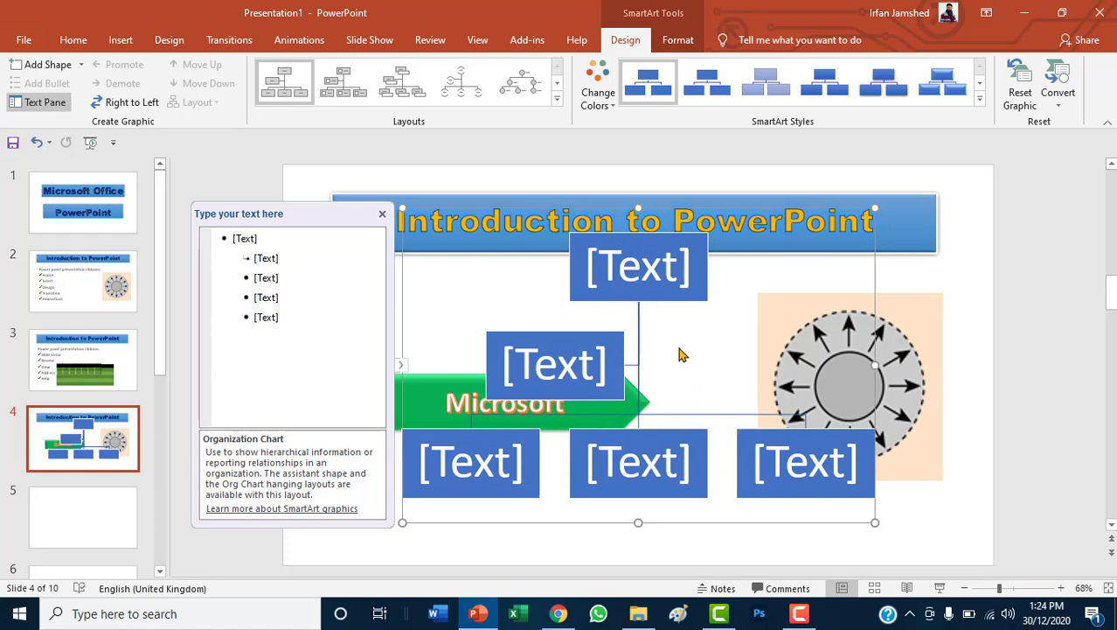
{"action": "left_click", "coordinate": [382, 214]}
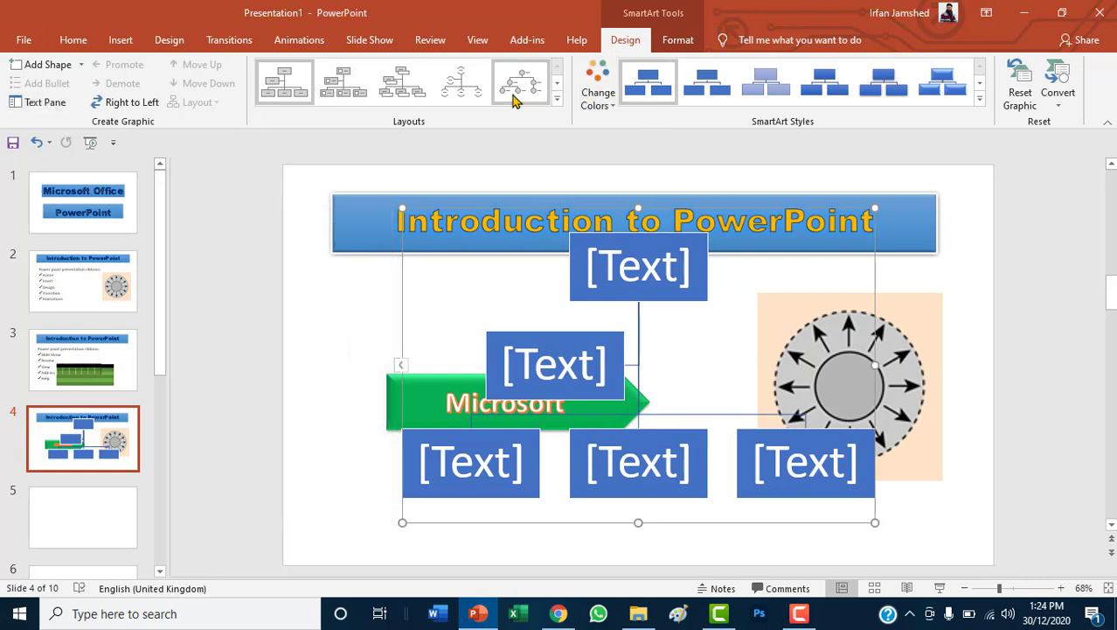
- Recolour the organization chart with the orange and yellow Colorful scheme
{"action": "left_click", "coordinate": [557, 101]}
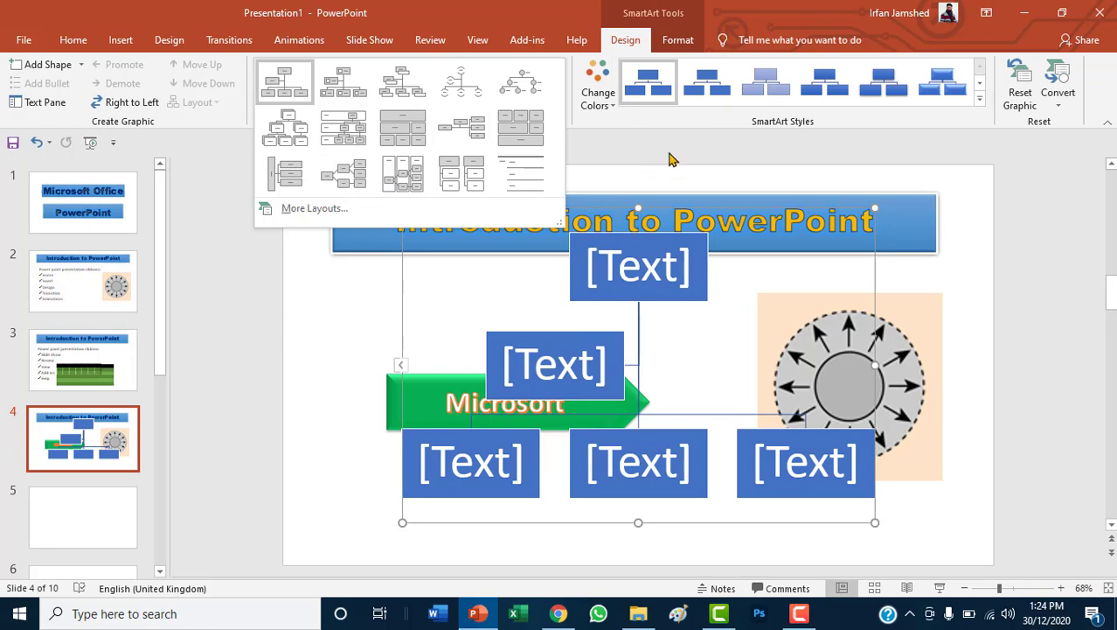
{"action": "left_click", "coordinate": [612, 109]}
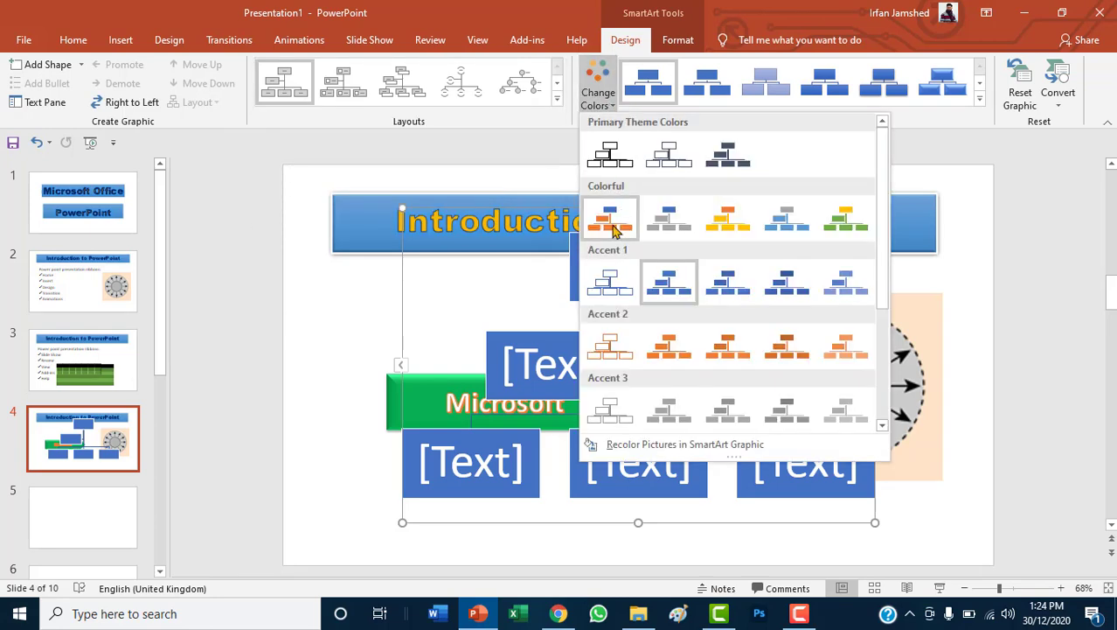
{"action": "left_click", "coordinate": [719, 227]}
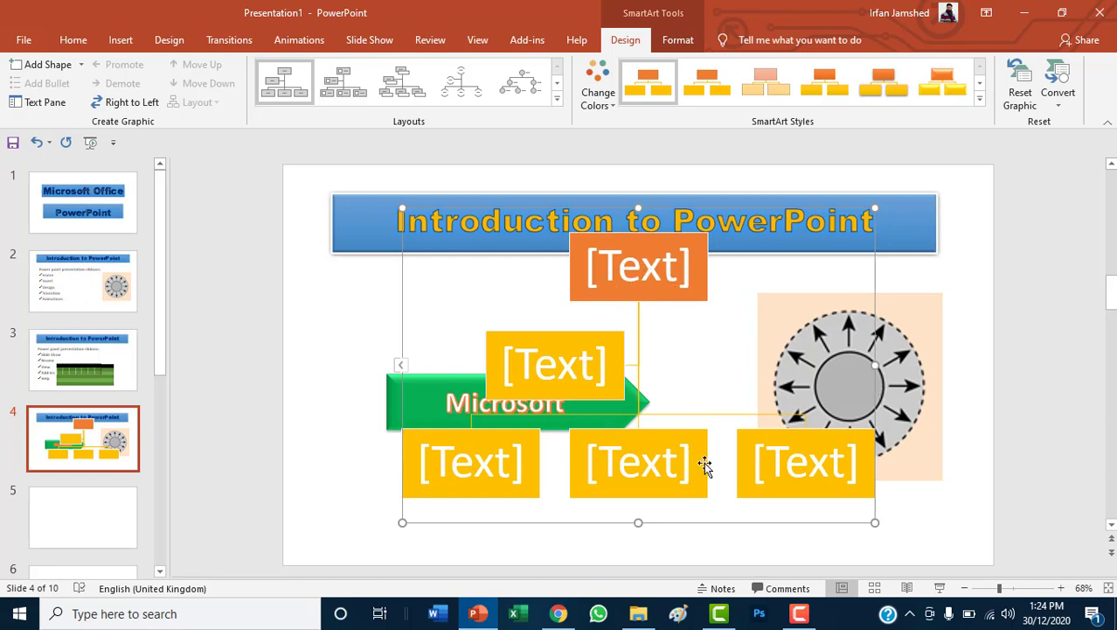
{"action": "left_click", "coordinate": [357, 510]}
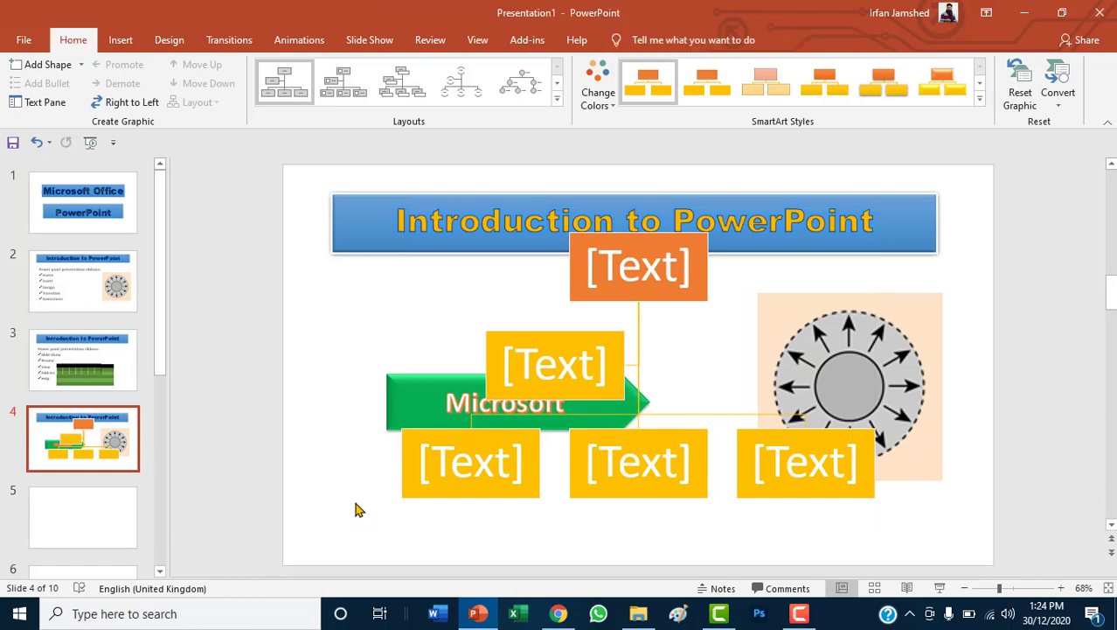
{"action": "left_click", "coordinate": [564, 296]}
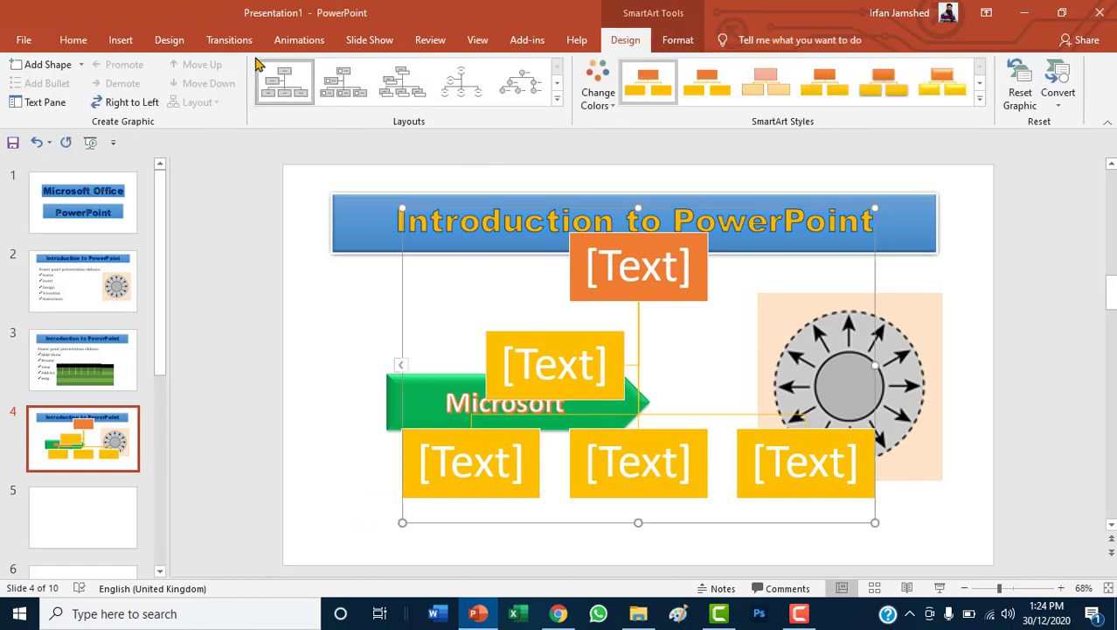
{"action": "left_click", "coordinate": [118, 48]}
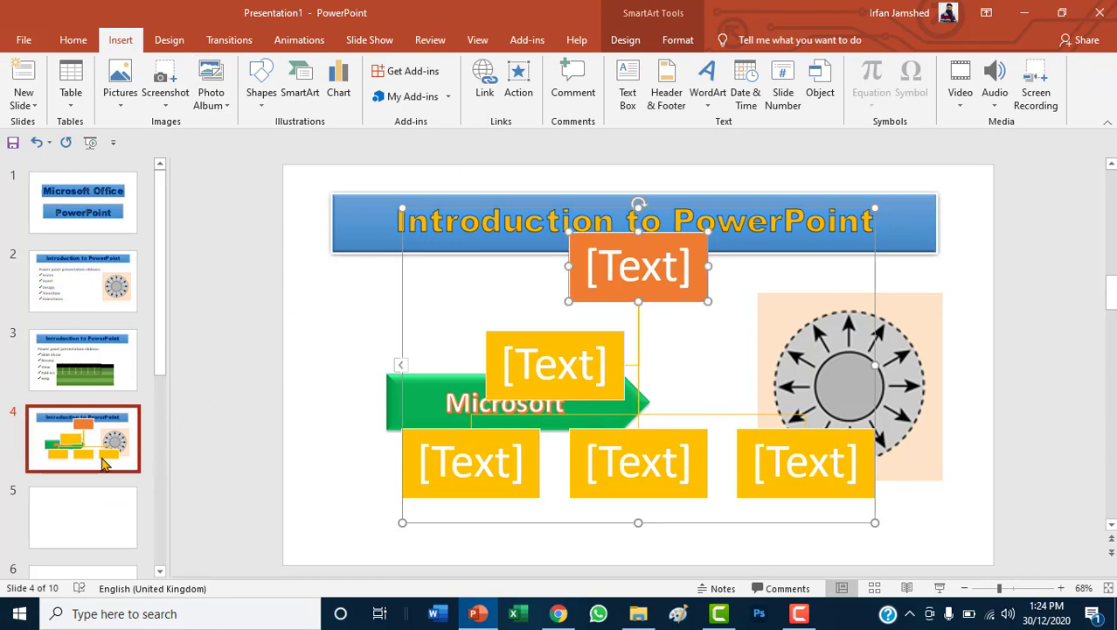
- On blank slide 5, insert a 3-D Surface chart
{"action": "left_click", "coordinate": [94, 516]}
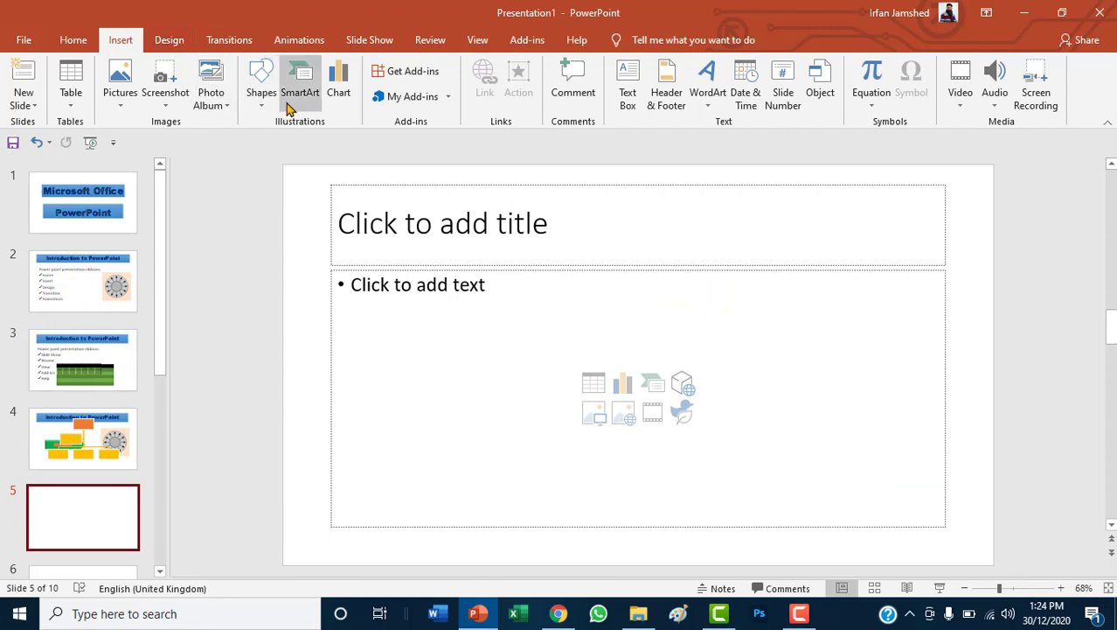
{"action": "left_click", "coordinate": [343, 111]}
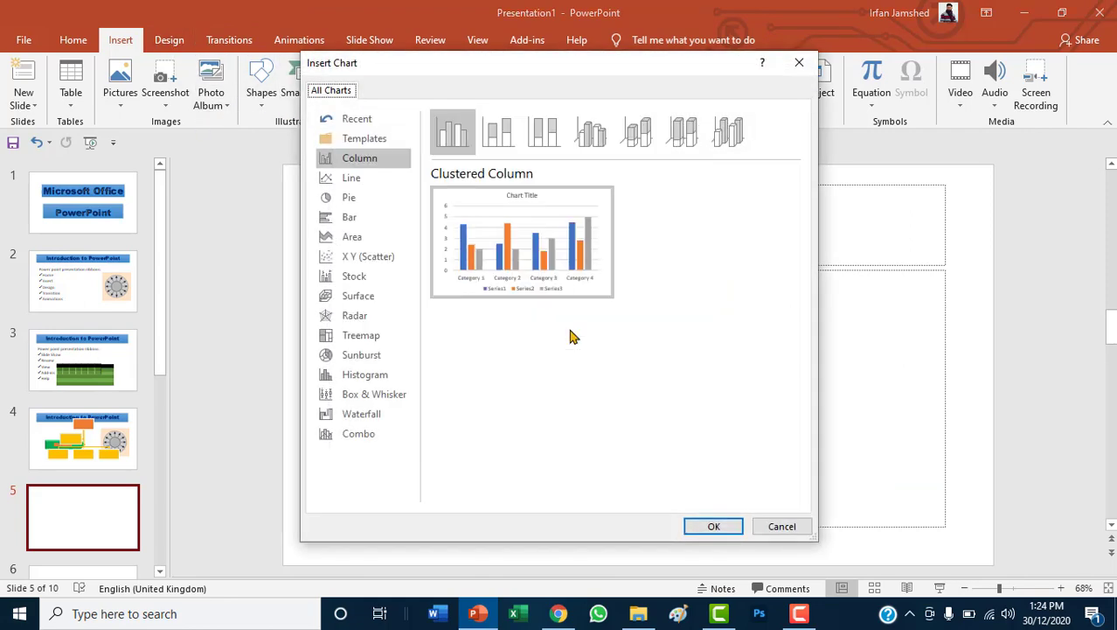
{"action": "left_click", "coordinate": [357, 317]}
{"action": "left_click", "coordinate": [363, 297]}
{"action": "left_click", "coordinate": [372, 278]}
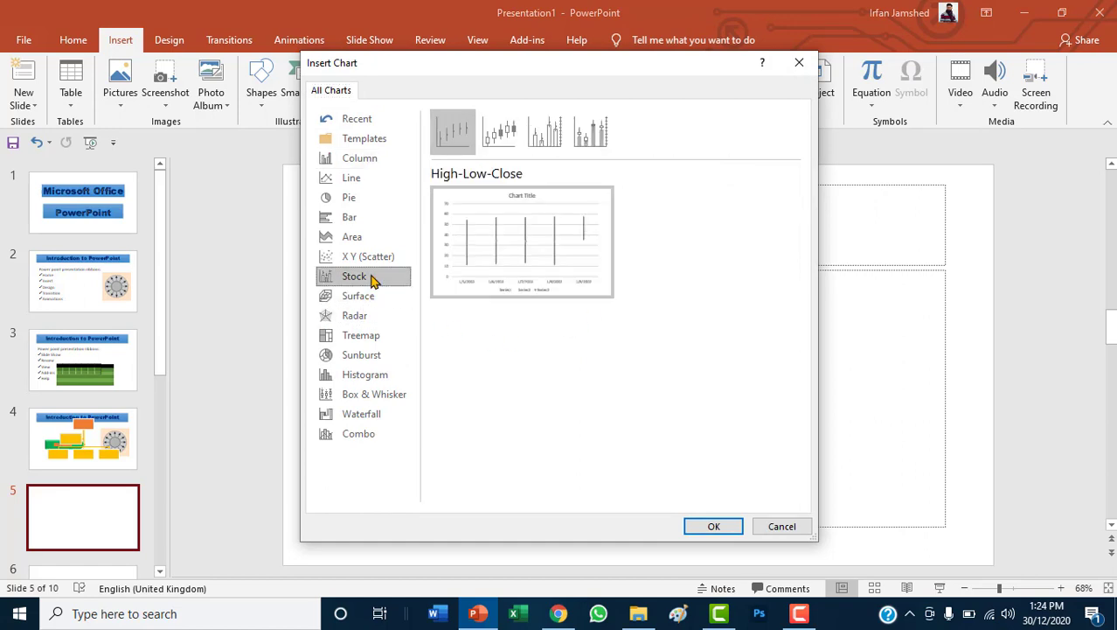
{"action": "left_click", "coordinate": [368, 297]}
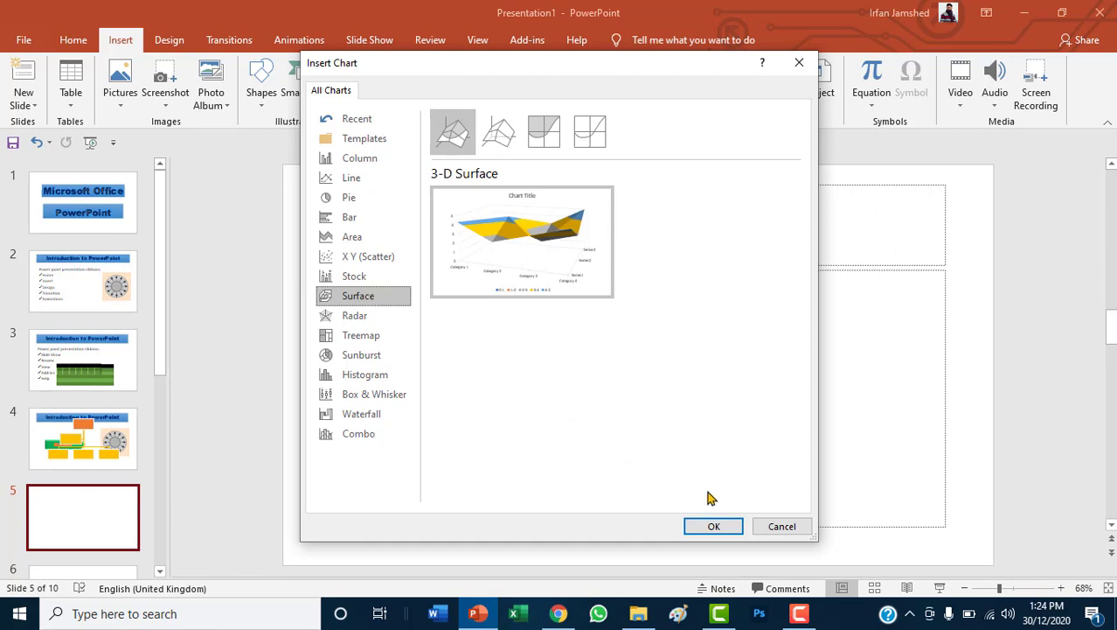
{"action": "left_click", "coordinate": [714, 526]}
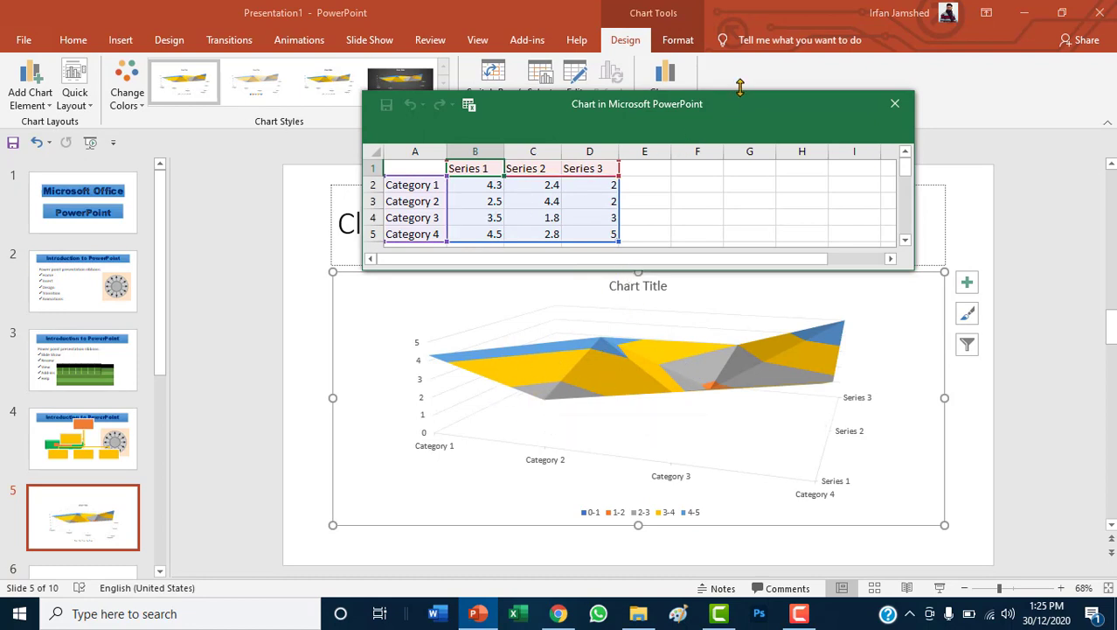
- Close the chart data sheet, try the dark chart style, then restore plain white Style 1
{"action": "left_click_drag", "start_coordinate": [746, 106], "coordinate": [737, 189]}
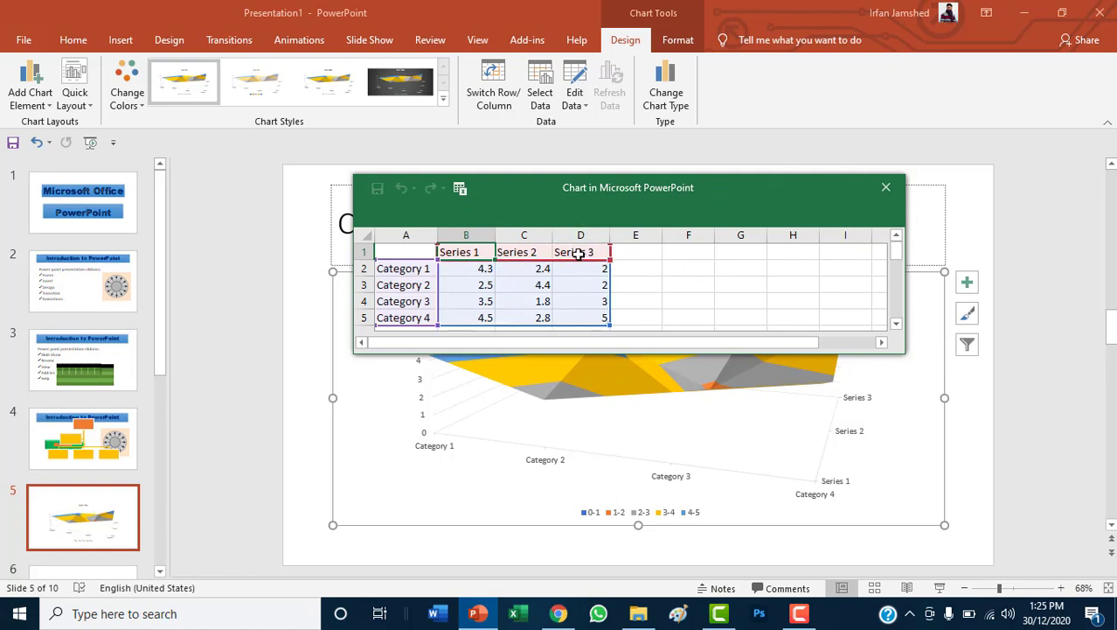
{"action": "left_click", "coordinate": [887, 188]}
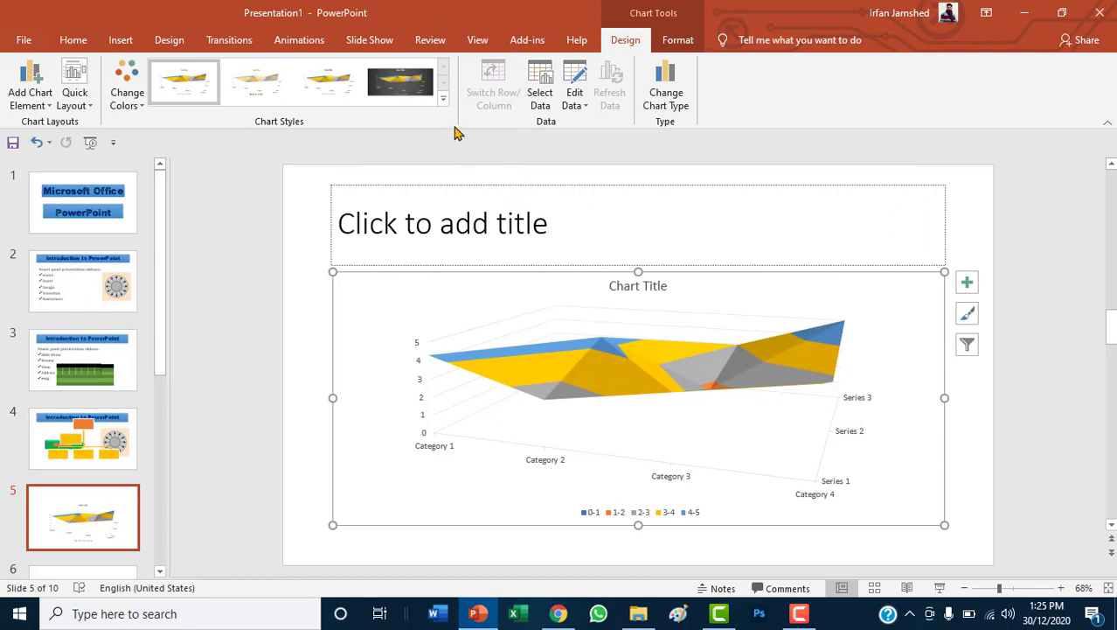
{"action": "left_click", "coordinate": [420, 96]}
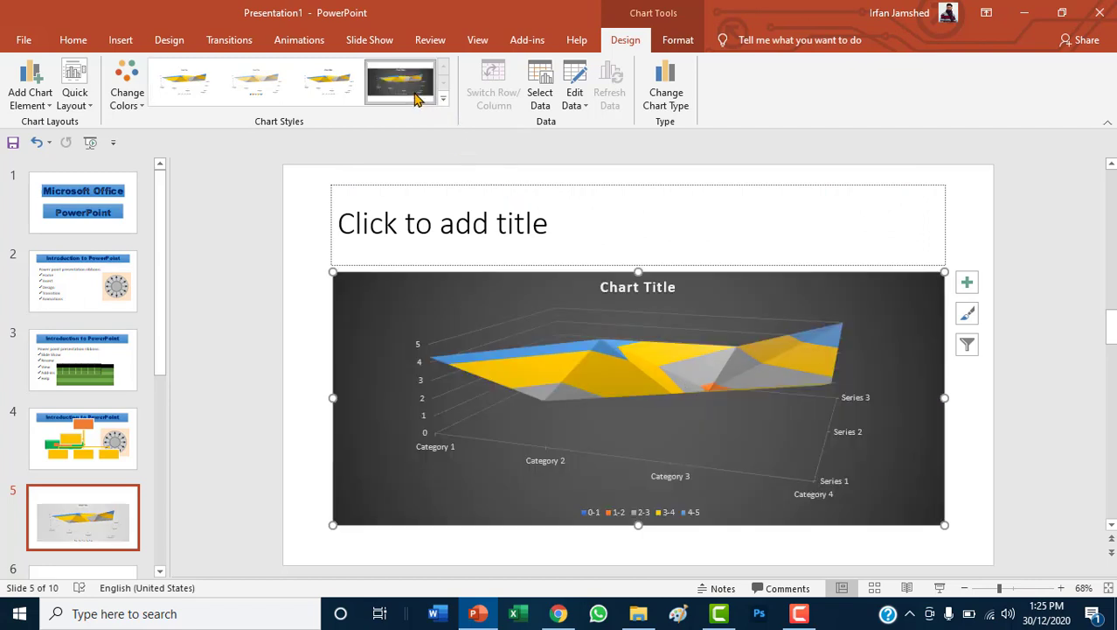
{"action": "left_click", "coordinate": [325, 95]}
{"action": "left_click", "coordinate": [208, 98]}
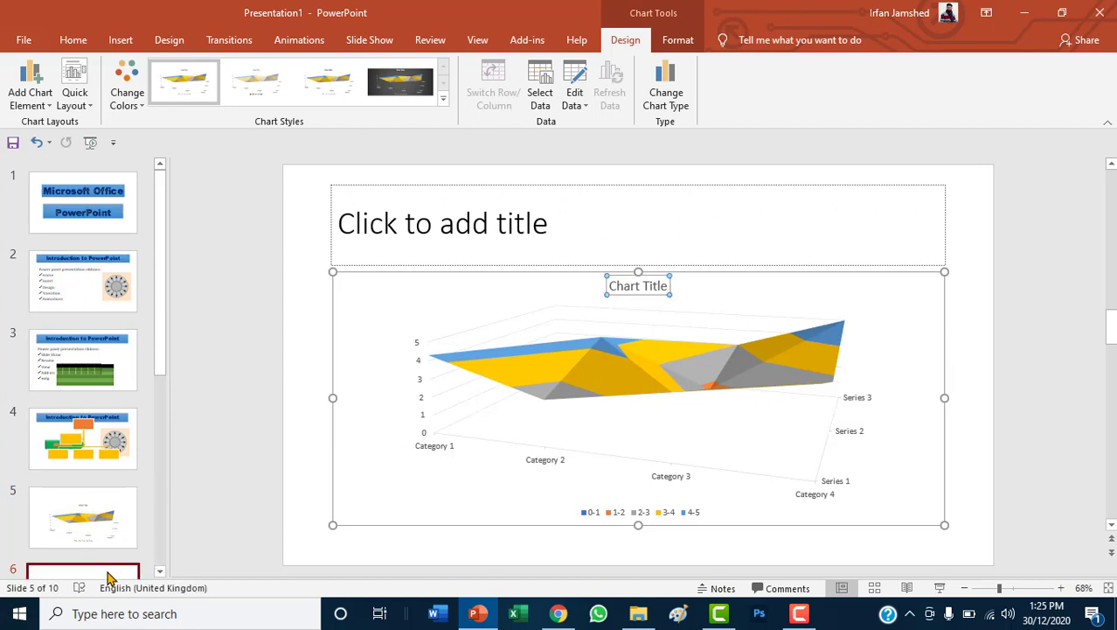
{"action": "left_click", "coordinate": [110, 570]}
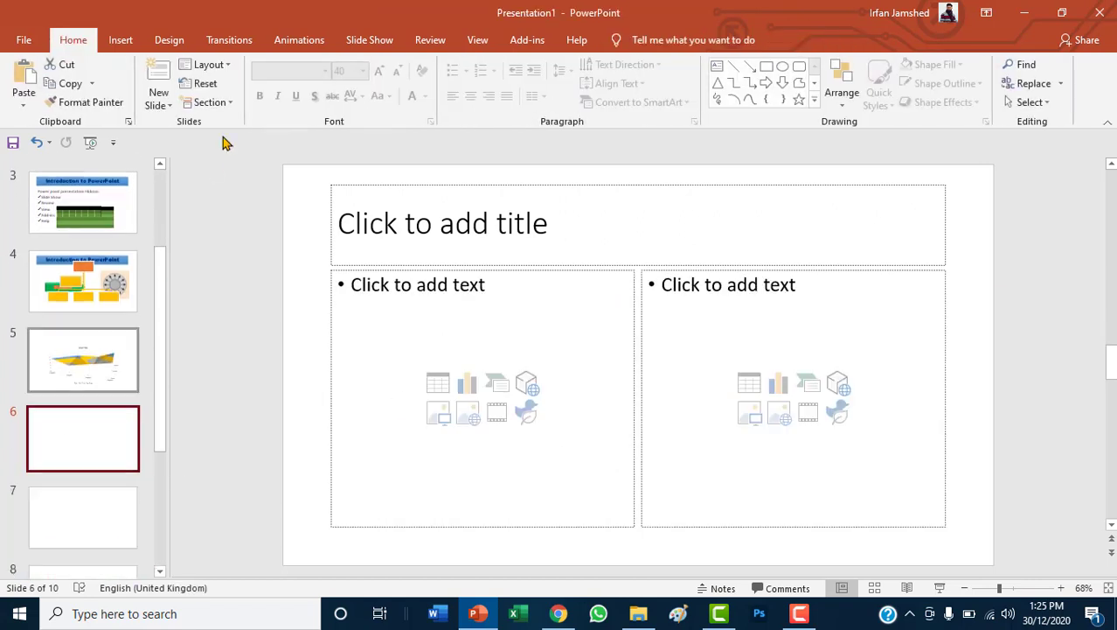
- Add a new Blank layout slide after slide 6
{"action": "left_click", "coordinate": [121, 40]}
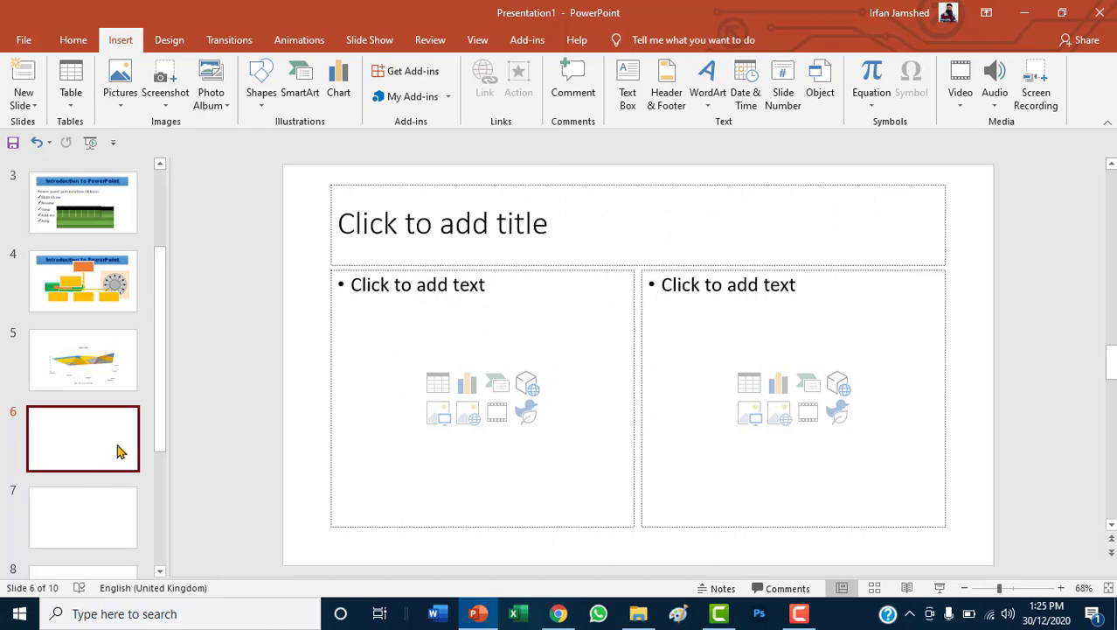
{"action": "left_click", "coordinate": [393, 320]}
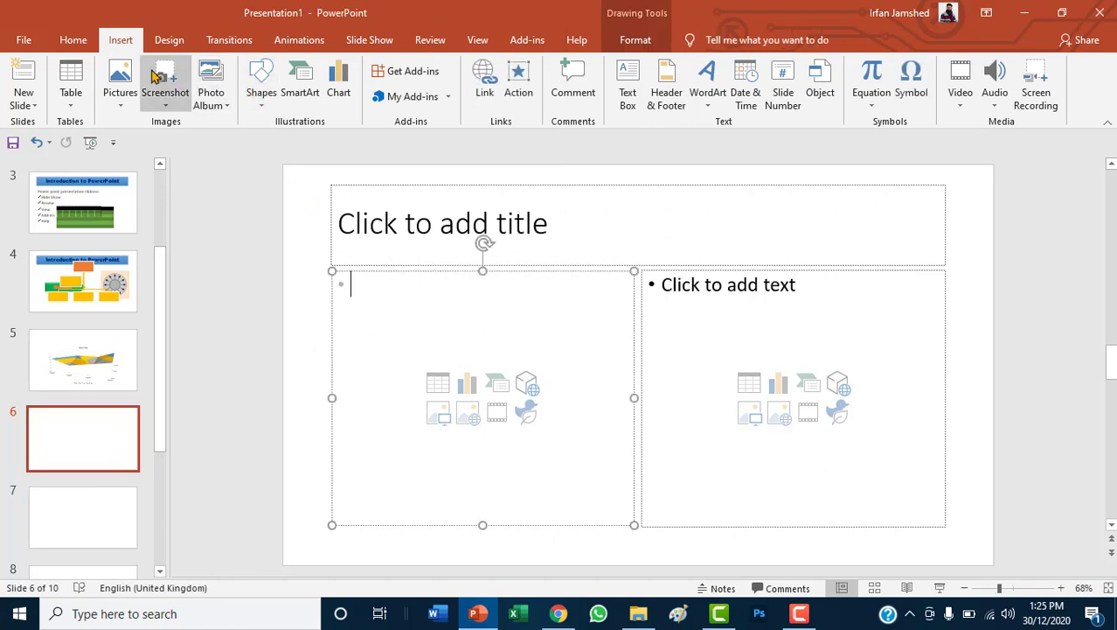
{"action": "left_click", "coordinate": [73, 40]}
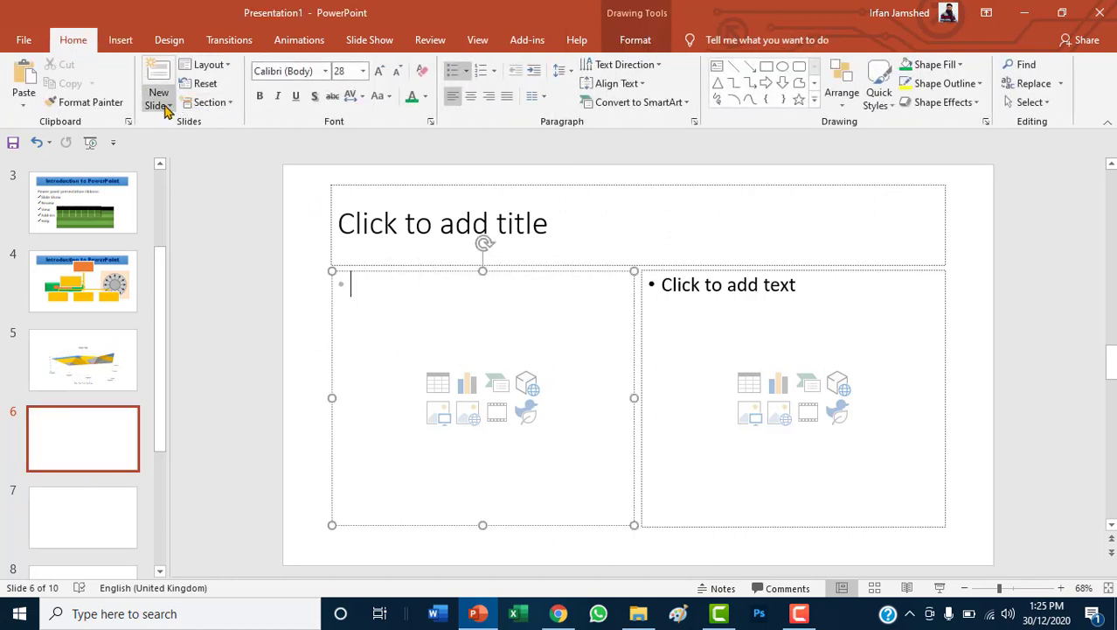
{"action": "left_click", "coordinate": [160, 105]}
{"action": "left_click", "coordinate": [187, 317]}
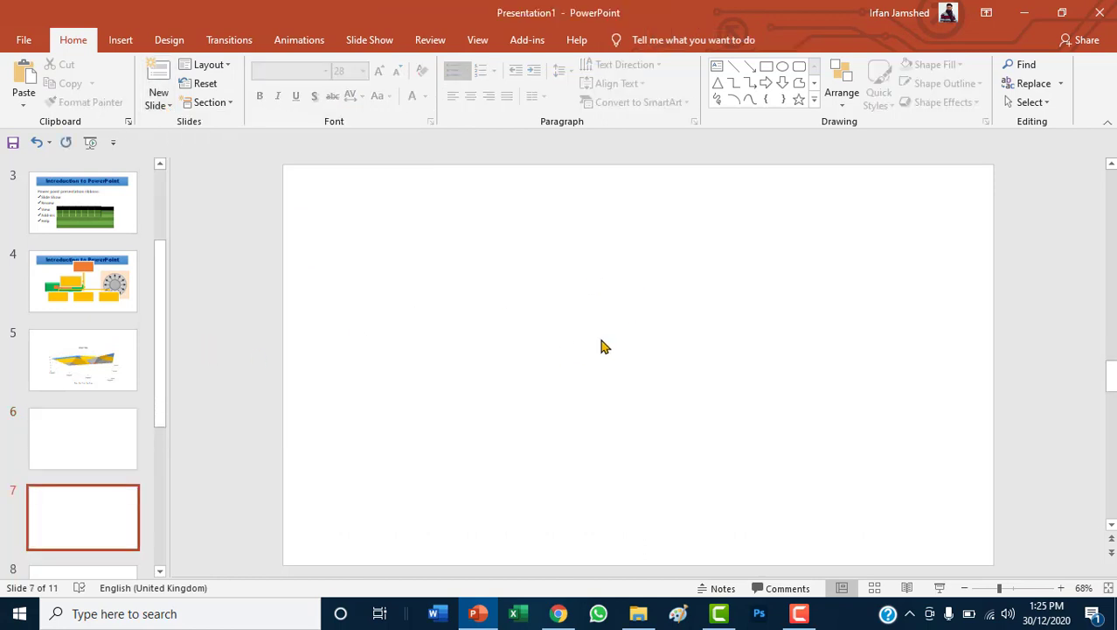
- Draw a text box near the slide centre with lines 'wejdwqklswjkd nas' and 'CAKLX'
{"action": "left_click", "coordinate": [121, 40]}
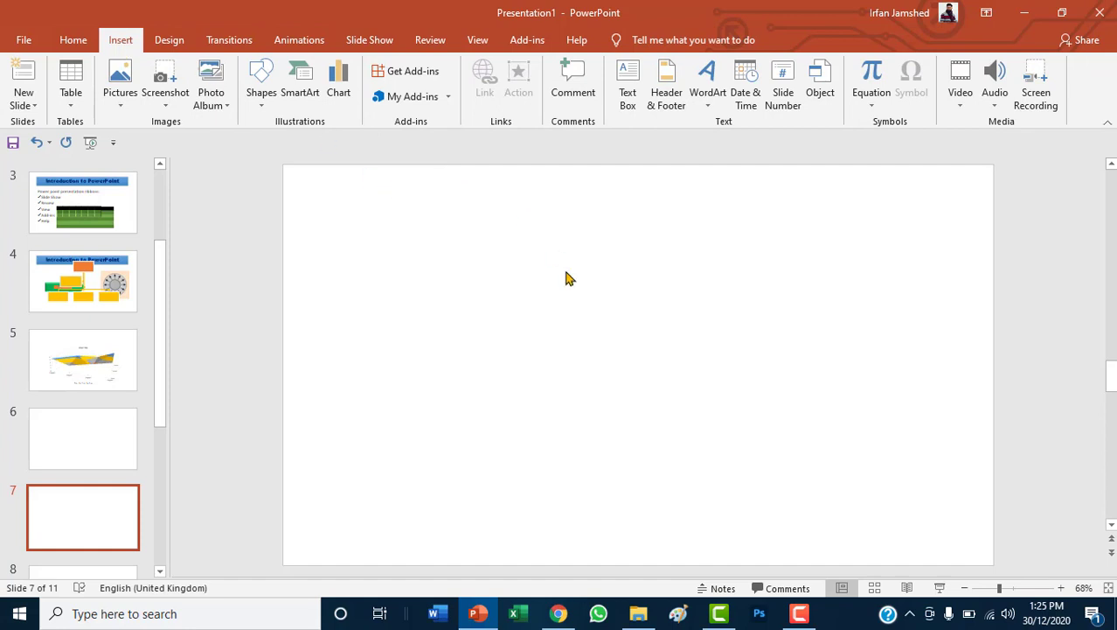
{"action": "left_click", "coordinate": [628, 98]}
{"action": "left_click_drag", "start_coordinate": [445, 276], "coordinate": [737, 440]}
{"action": "type", "text": "wejdwqkls"}
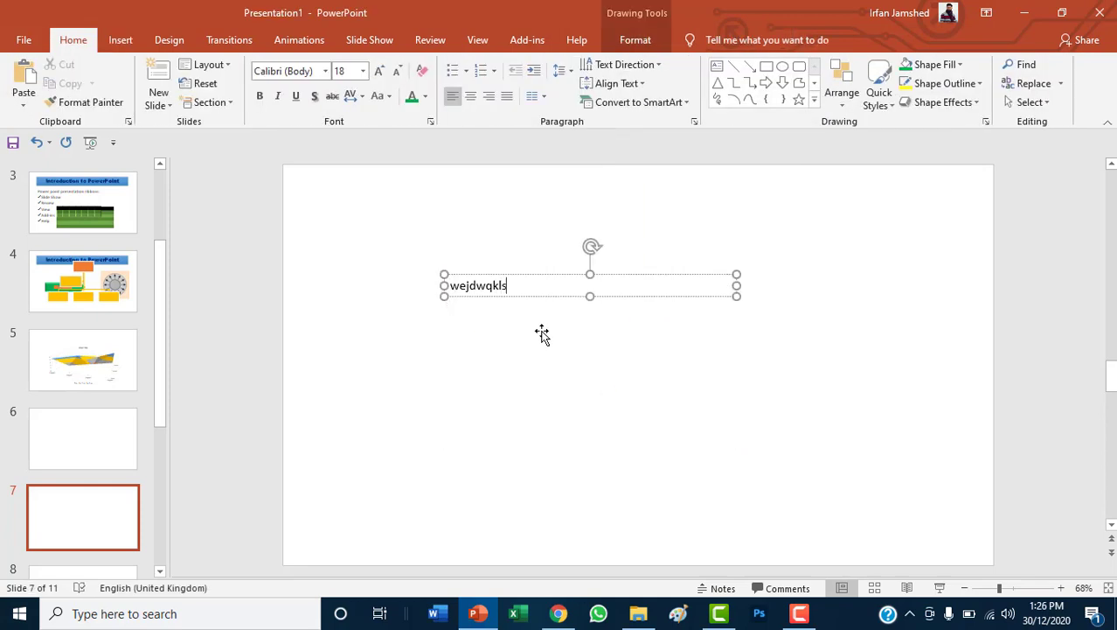
{"action": "type", "text": "wjkd nas"}
{"action": "key", "text": "Return"}
{"action": "type", "text": "Ckak"}
{"action": "key", "text": "Return"}
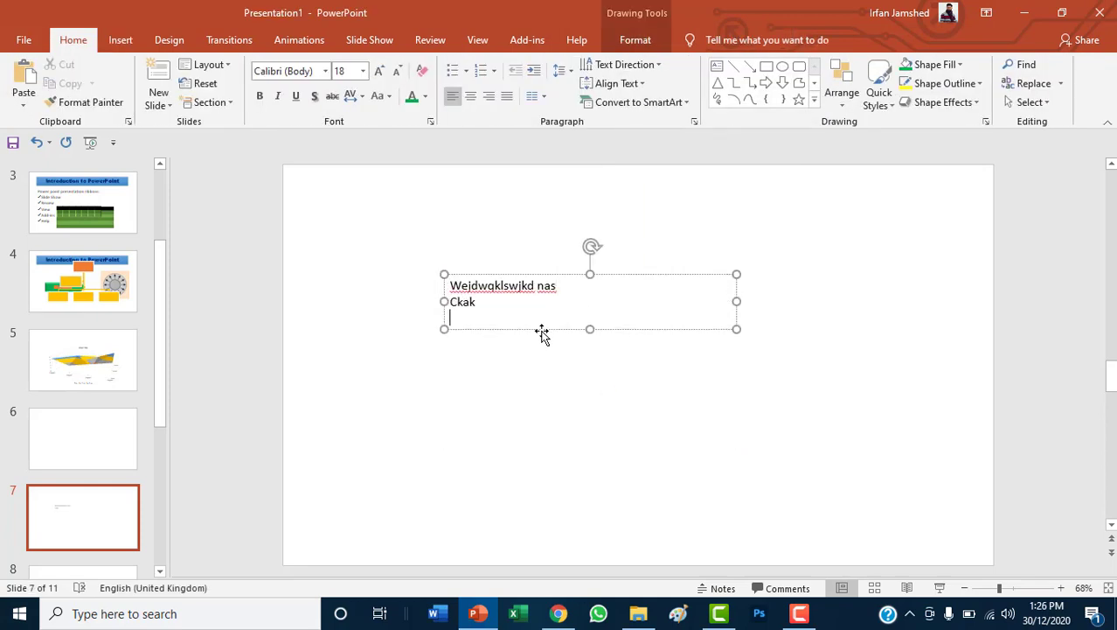
{"action": "type", "text": "CAKLX"}
{"action": "left_click", "coordinate": [559, 326]}
{"action": "left_click", "coordinate": [557, 351]}
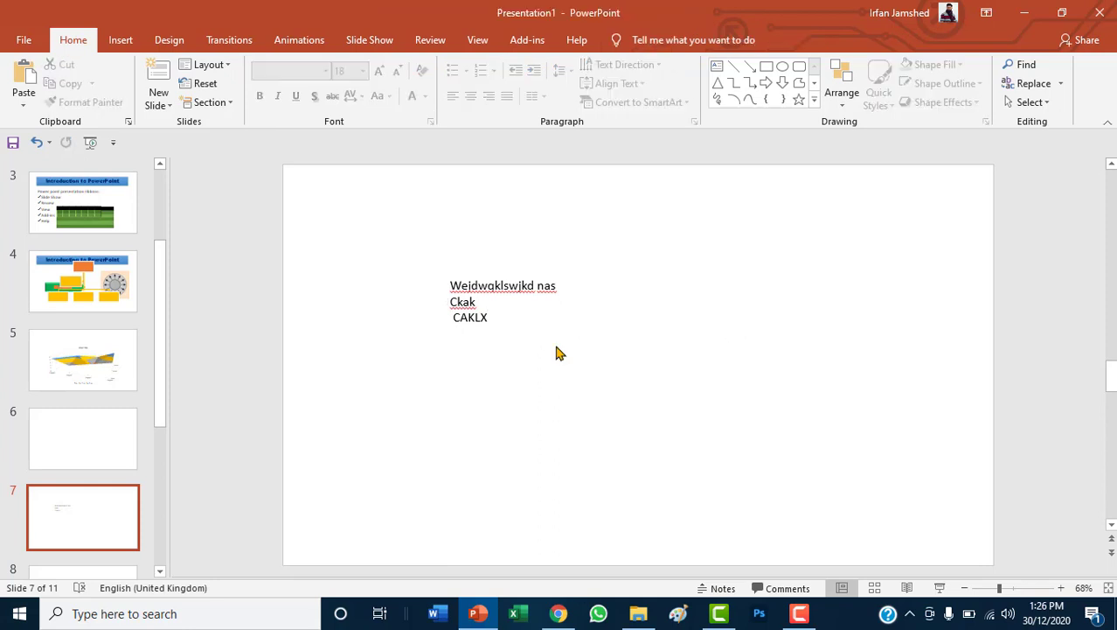
{"action": "left_click", "coordinate": [511, 294]}
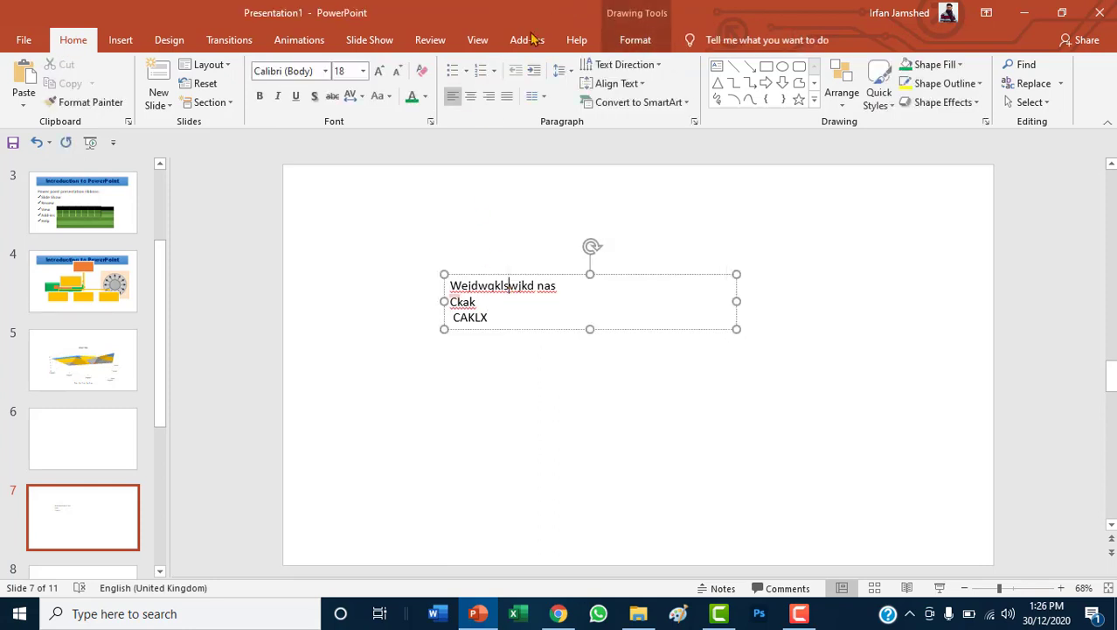
{"action": "left_click", "coordinate": [120, 40]}
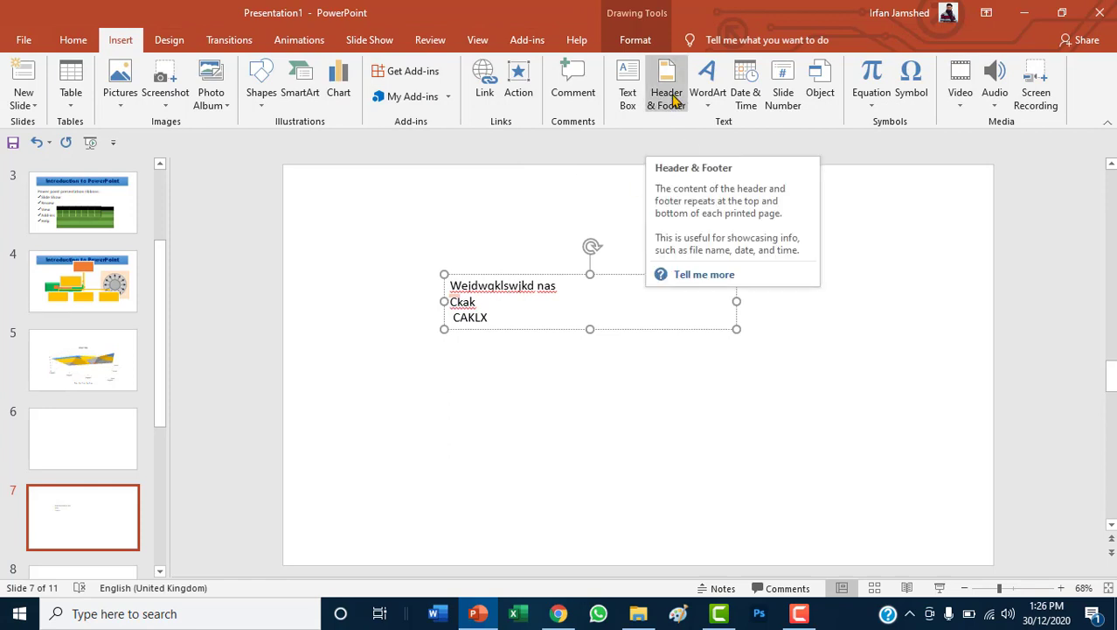
- Look at the Header & Footer and WordArt options, closing both without changes
{"action": "left_click", "coordinate": [670, 96]}
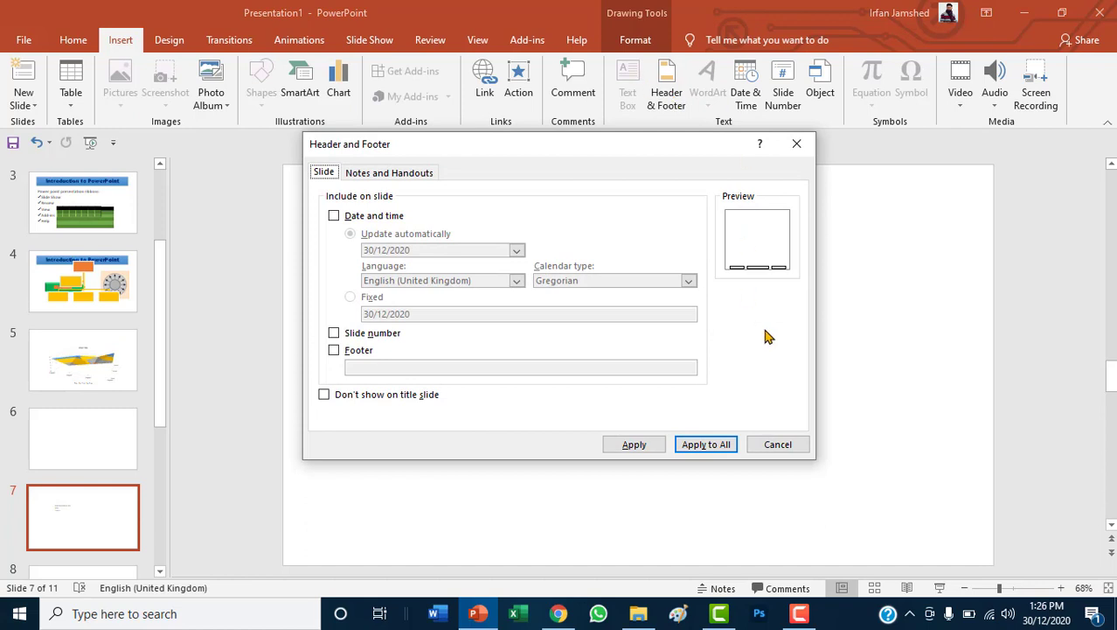
{"action": "left_click", "coordinate": [784, 445]}
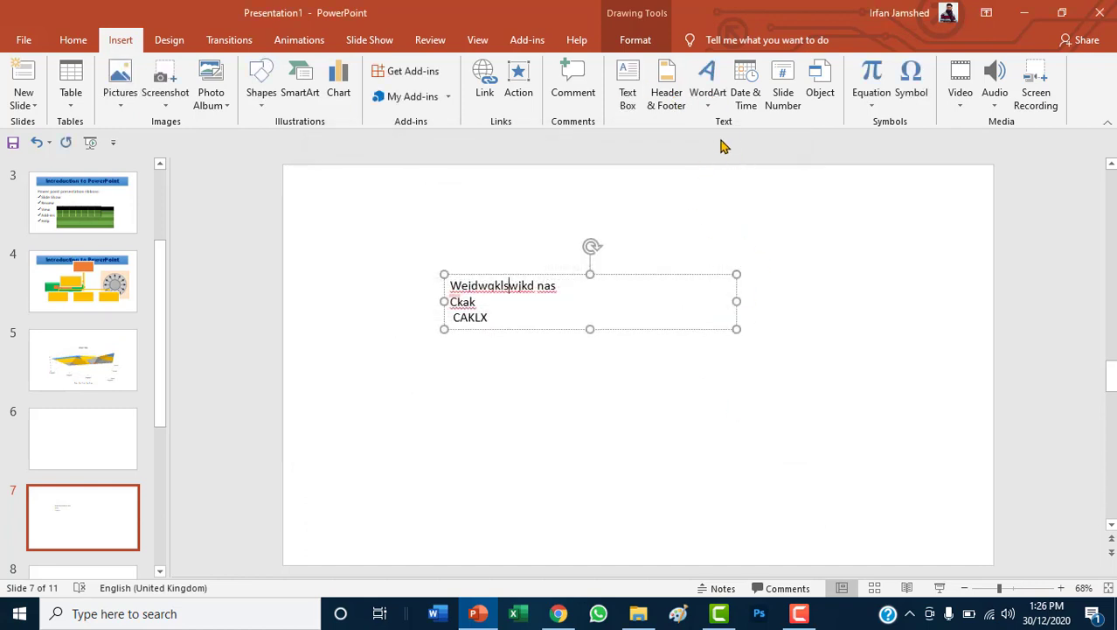
{"action": "left_click", "coordinate": [707, 100]}
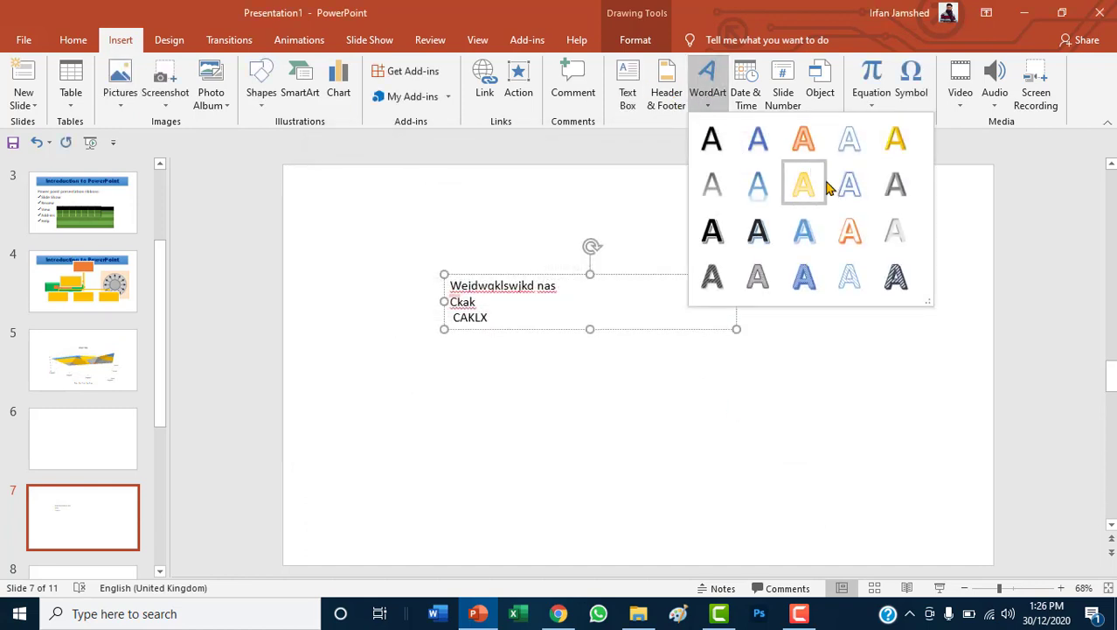
{"action": "left_click", "coordinate": [786, 379]}
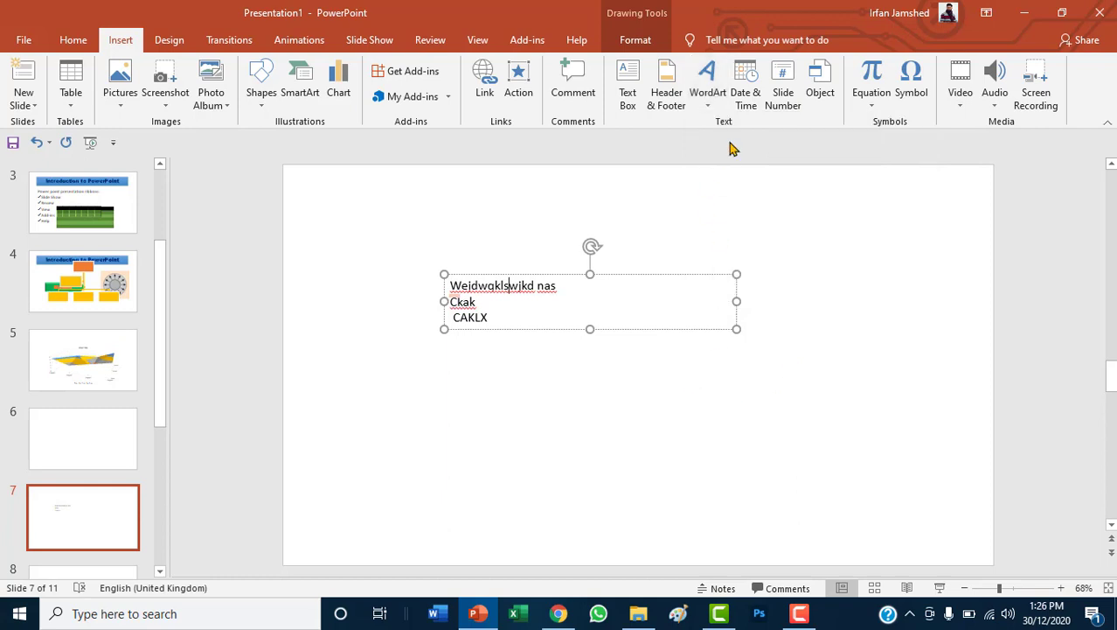
- Insert the slide number three times at the caret, producing 777 in the first line
{"action": "left_click", "coordinate": [793, 105]}
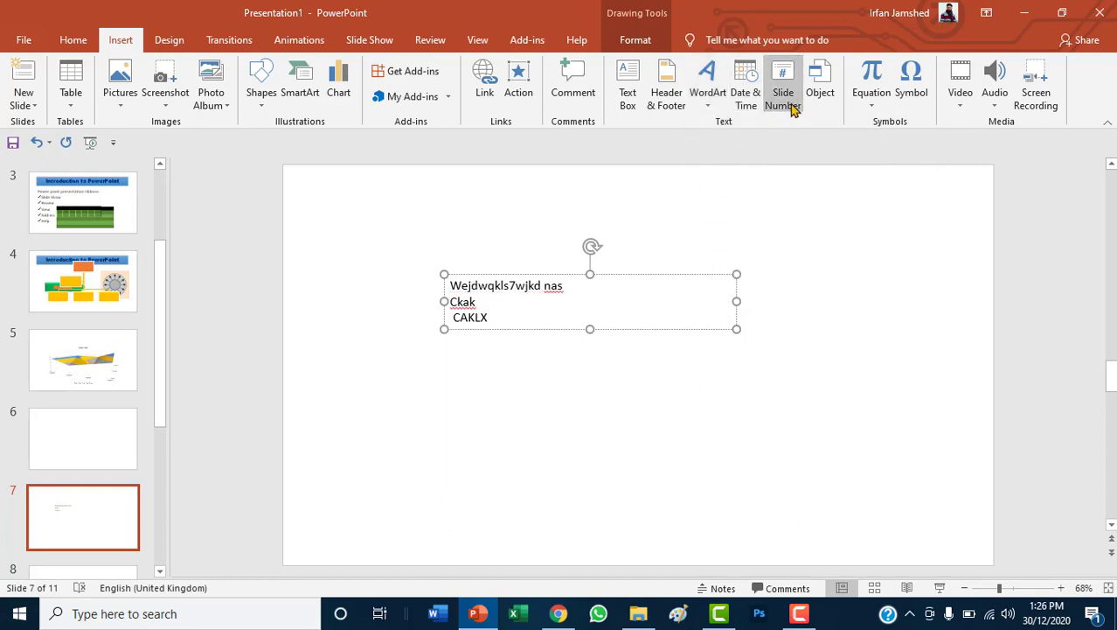
{"action": "left_click", "coordinate": [792, 105]}
{"action": "left_click", "coordinate": [792, 105]}
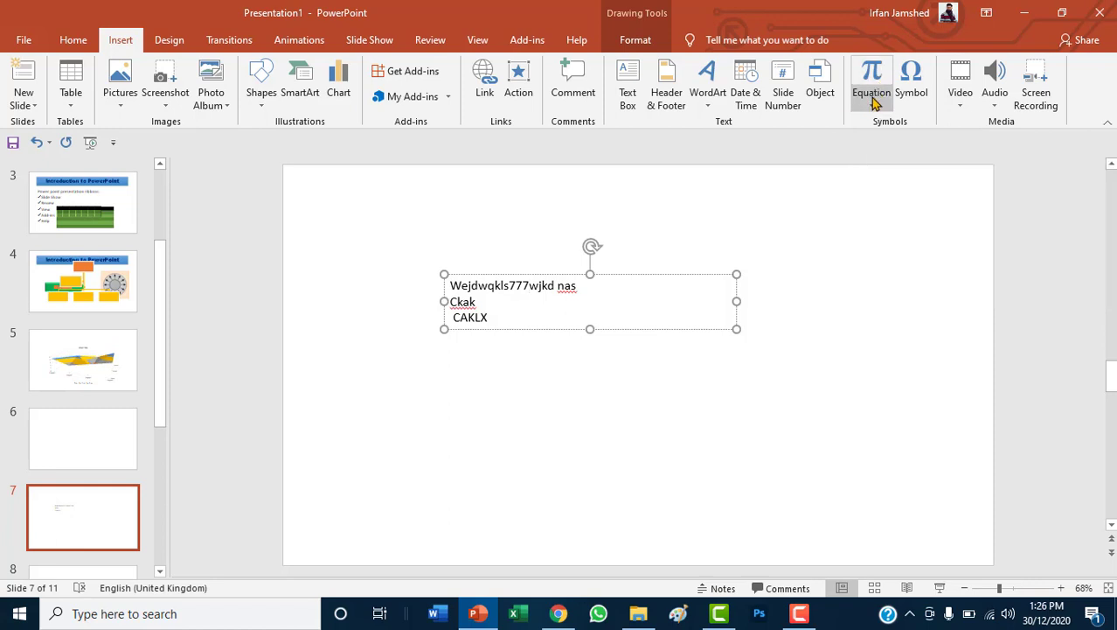
- Insert an equation in the first line, then add a blank line below CAKLX
{"action": "left_click", "coordinate": [873, 82]}
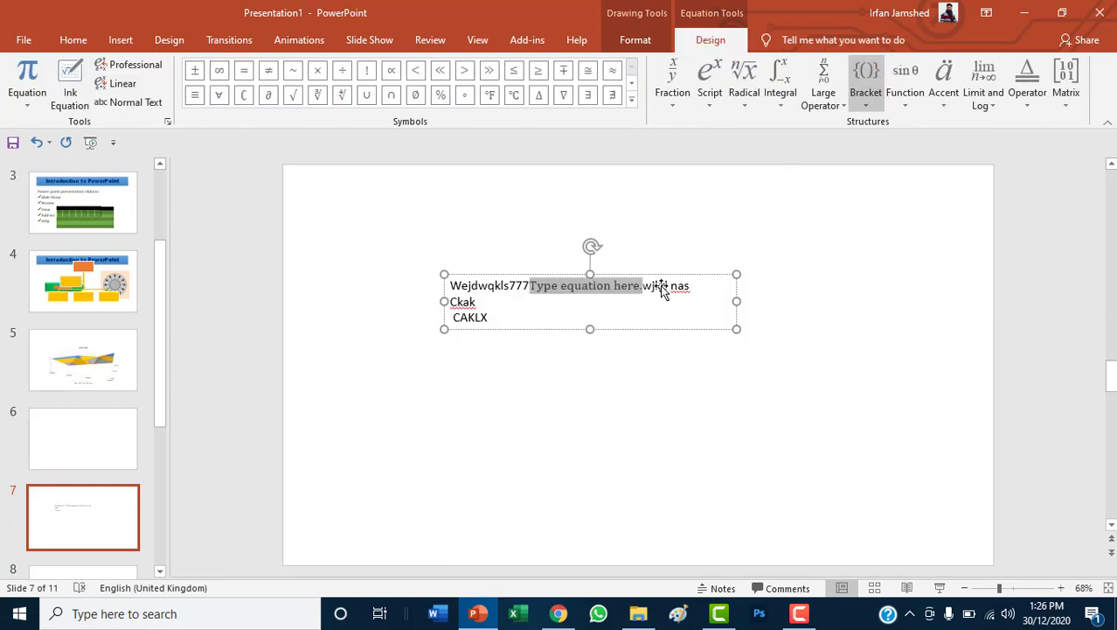
{"action": "left_click", "coordinate": [631, 415]}
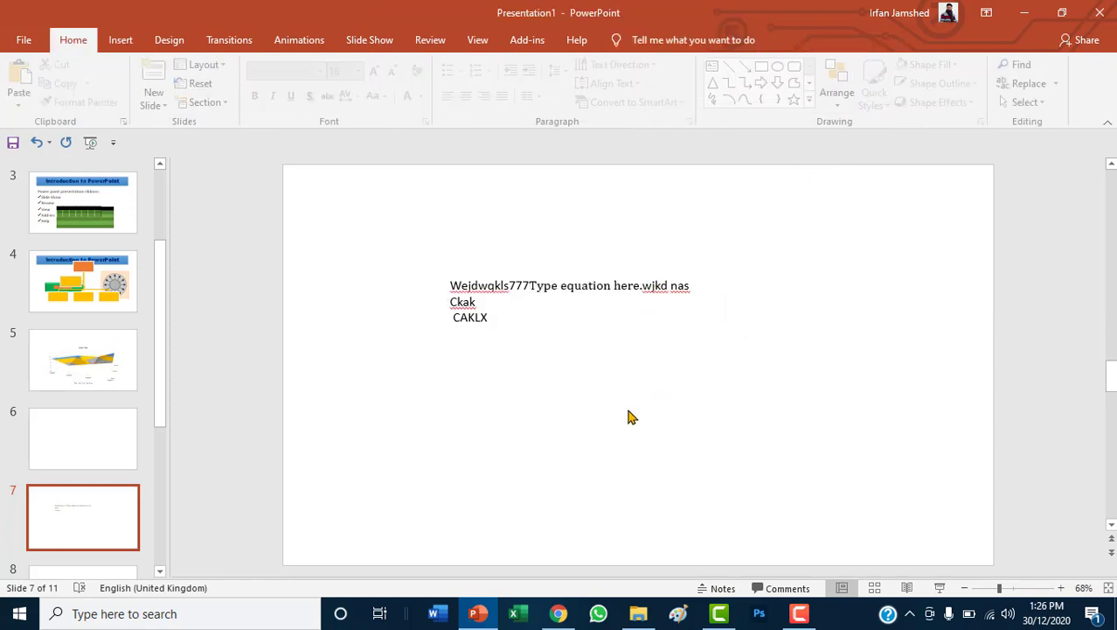
{"action": "left_click", "coordinate": [509, 331]}
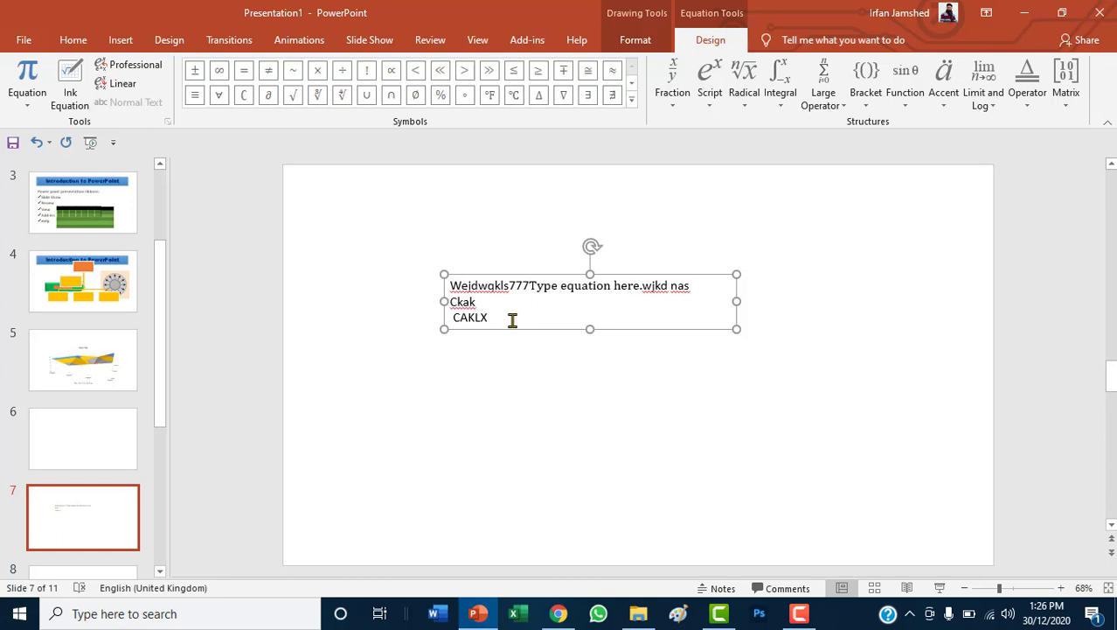
{"action": "left_click", "coordinate": [511, 320]}
{"action": "key", "text": "Return"}
{"action": "key", "text": "Return"}
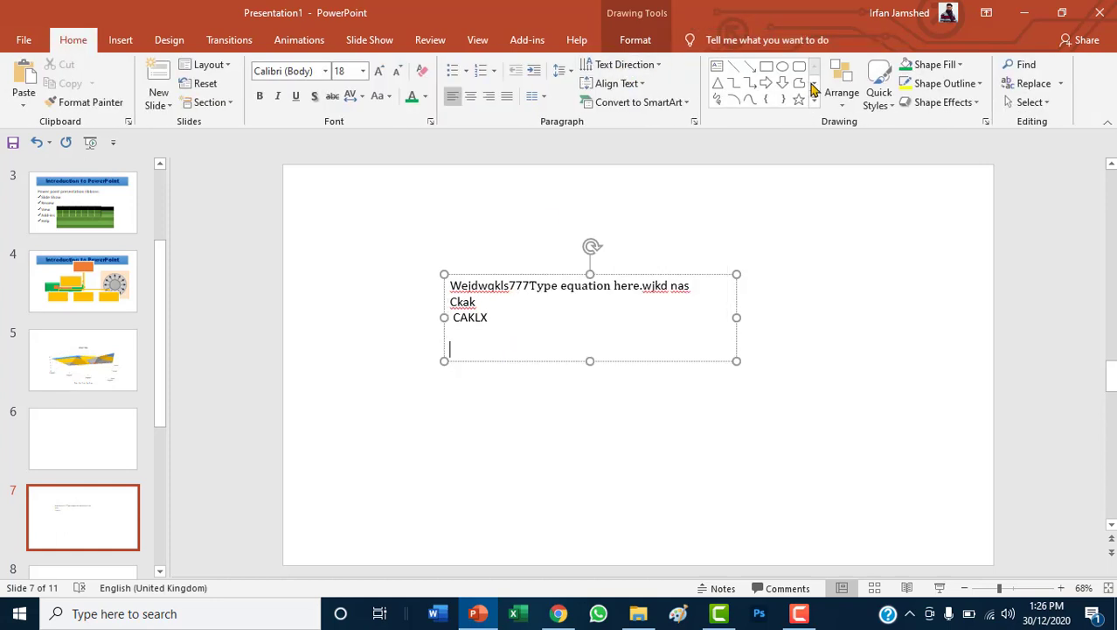
- Insert a new superscript equation on the blank line below CAKLX
{"action": "left_click", "coordinate": [131, 42]}
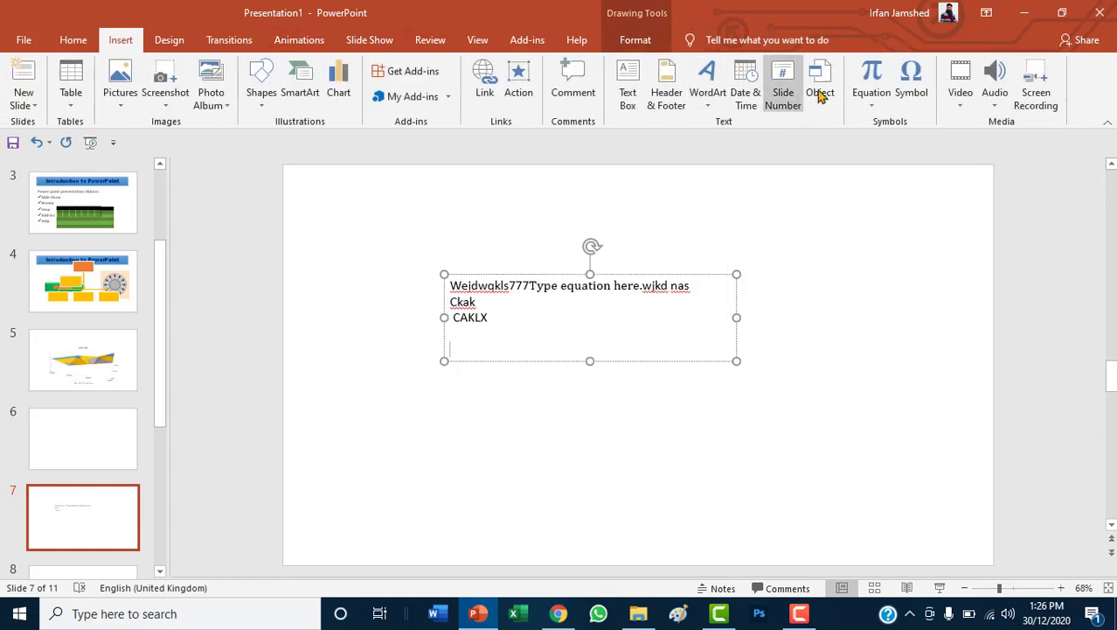
{"action": "left_click", "coordinate": [865, 83]}
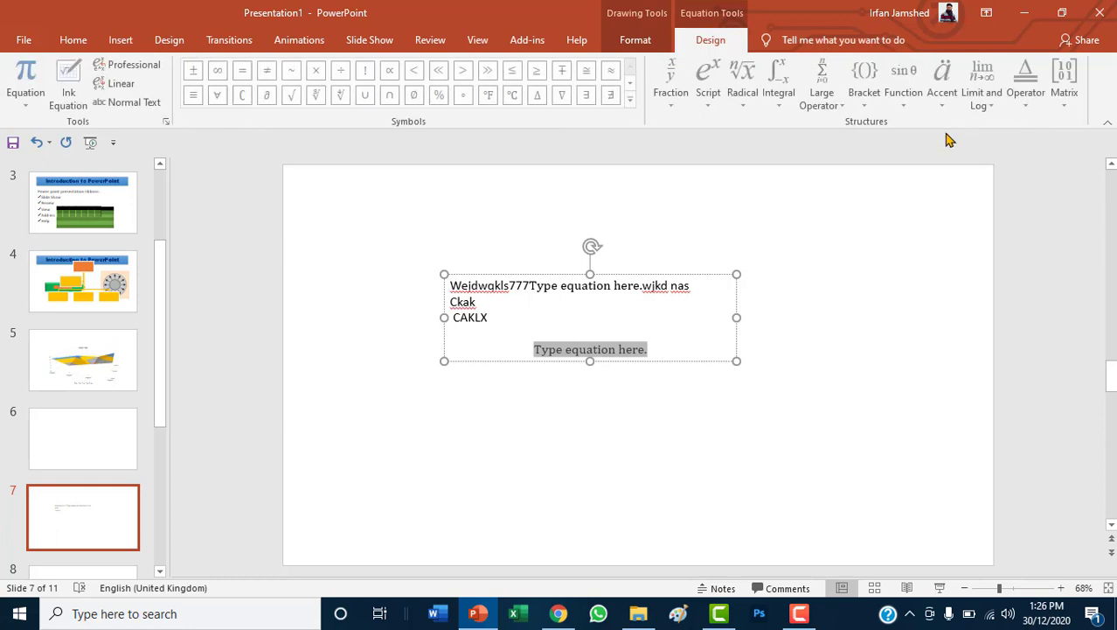
{"action": "left_click", "coordinate": [713, 97]}
{"action": "left_click", "coordinate": [735, 196]}
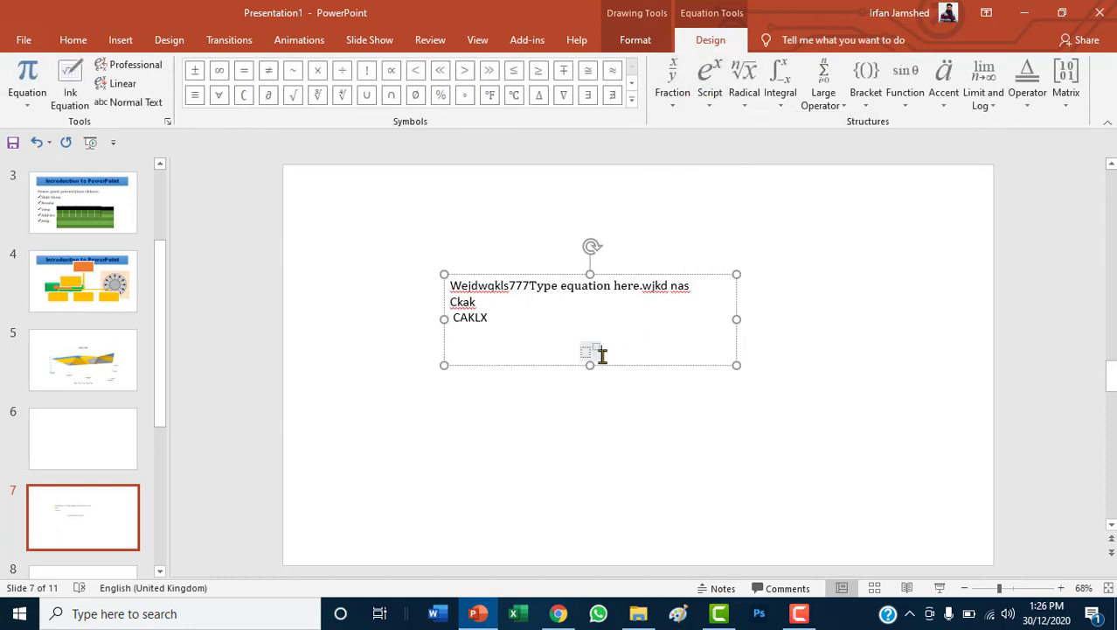
{"action": "left_click", "coordinate": [590, 354]}
{"action": "type", "text": "B"}
{"action": "left_click", "coordinate": [594, 342]}
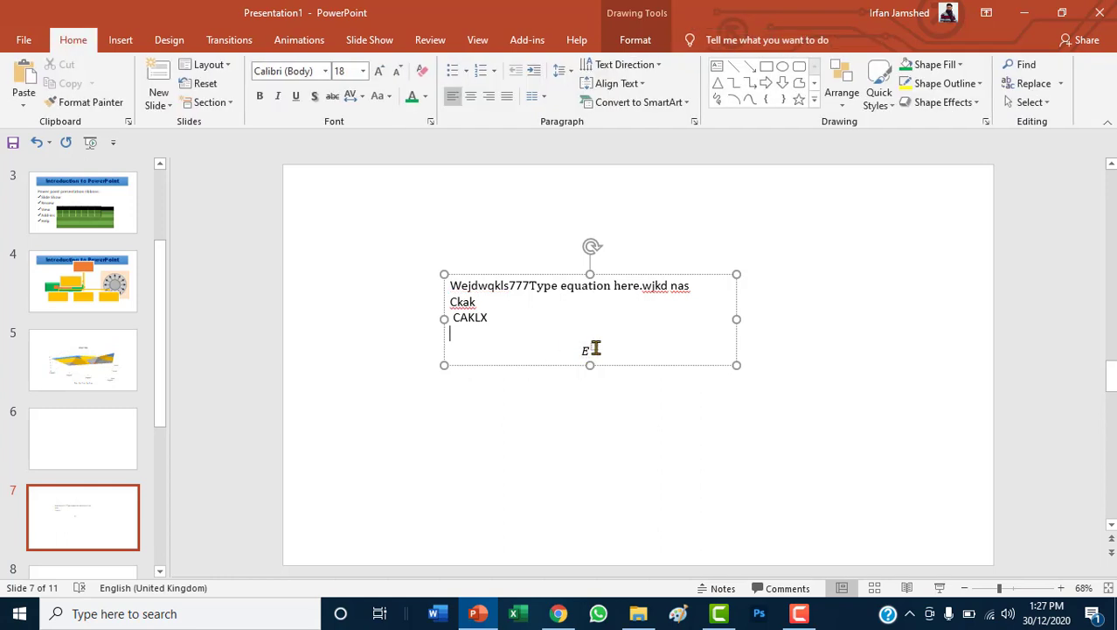
- Enlarge the E² equation to font size 44 and reselect the text box
{"action": "left_click", "coordinate": [594, 348]}
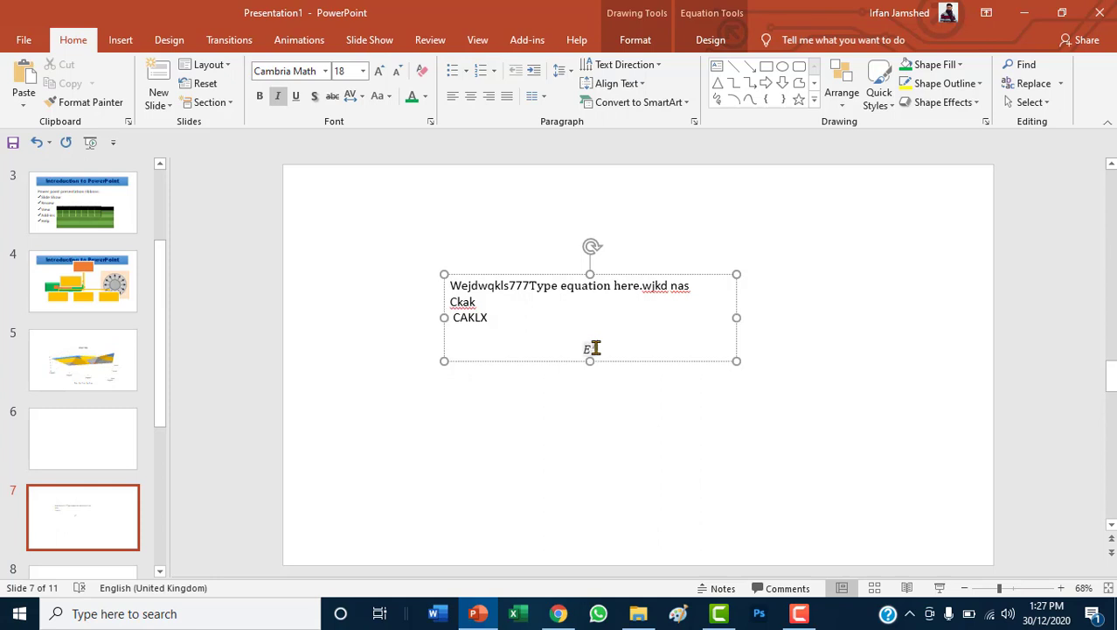
{"action": "left_click_drag", "start_coordinate": [579, 348], "coordinate": [608, 350]}
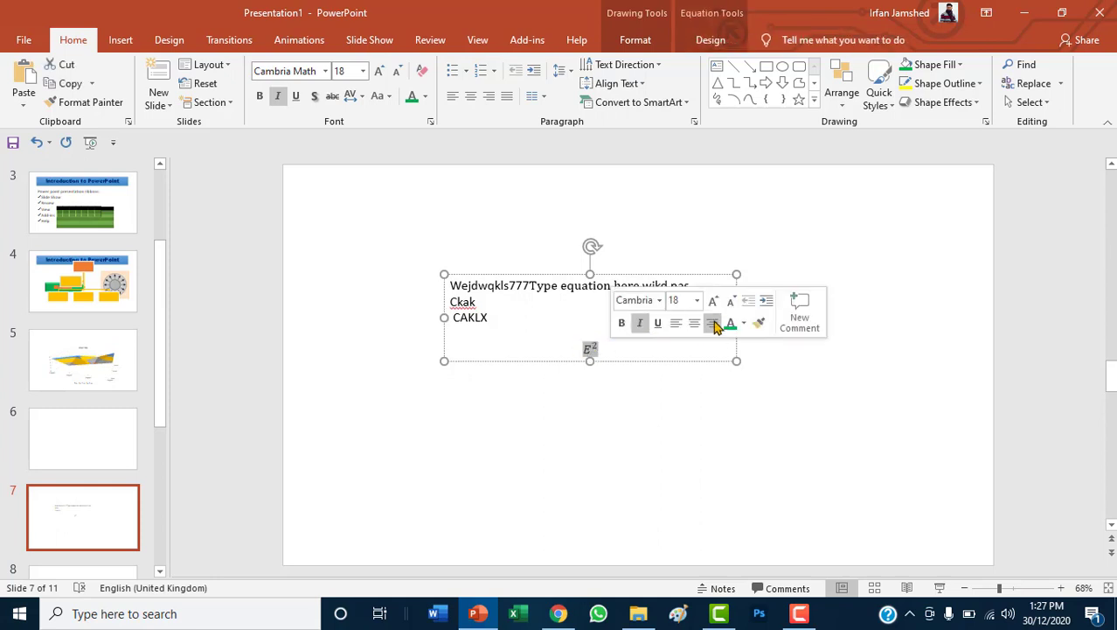
{"action": "left_click", "coordinate": [714, 300]}
{"action": "left_click", "coordinate": [713, 301]}
{"action": "left_click", "coordinate": [714, 301]}
{"action": "left_click", "coordinate": [714, 300]}
{"action": "left_click", "coordinate": [713, 300]}
{"action": "left_click", "coordinate": [714, 301]}
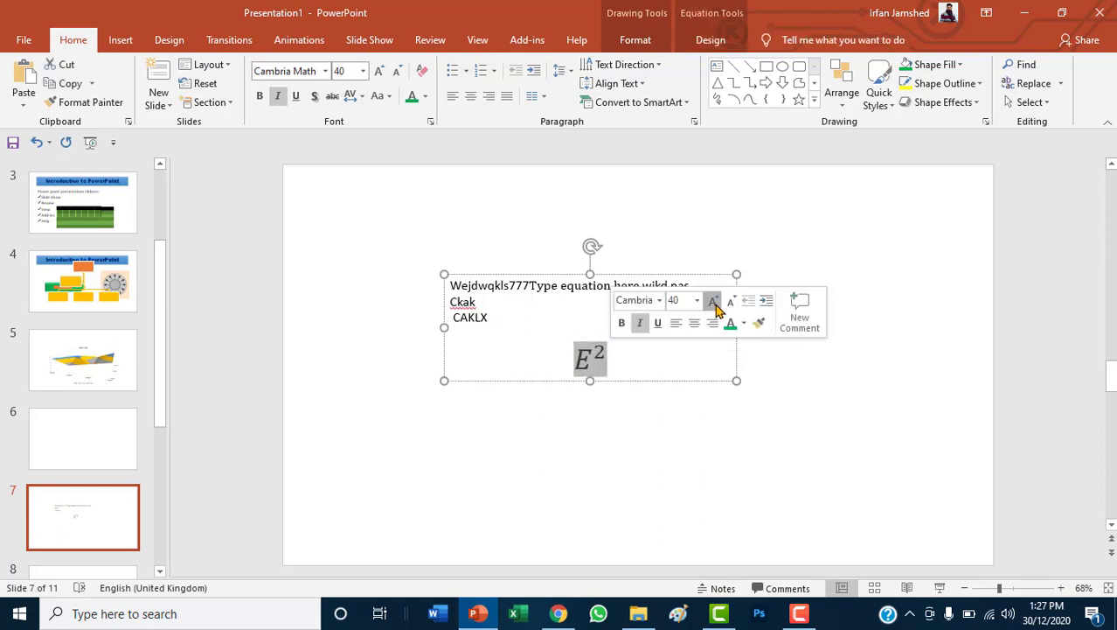
{"action": "left_click", "coordinate": [713, 301]}
{"action": "left_click", "coordinate": [662, 418]}
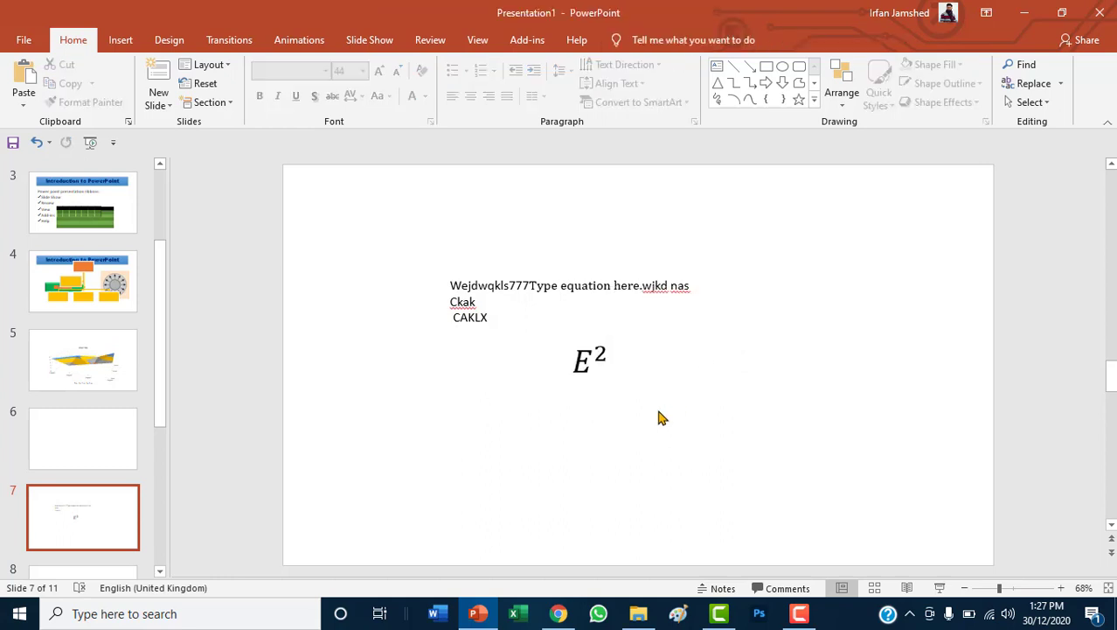
{"action": "left_click", "coordinate": [605, 360]}
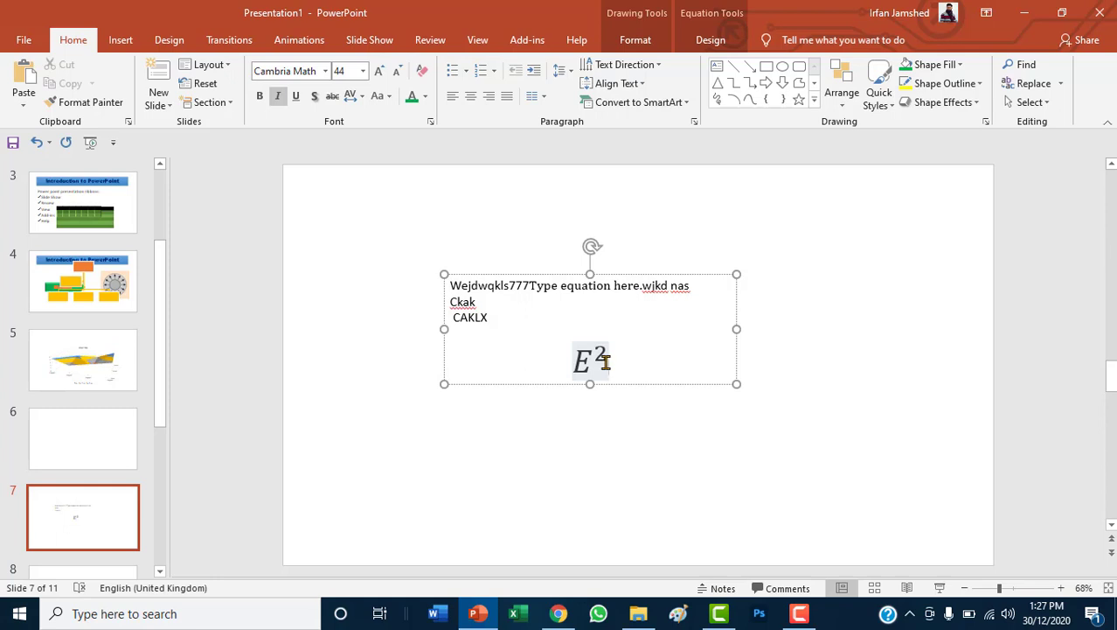
{"action": "key", "text": "Right"}
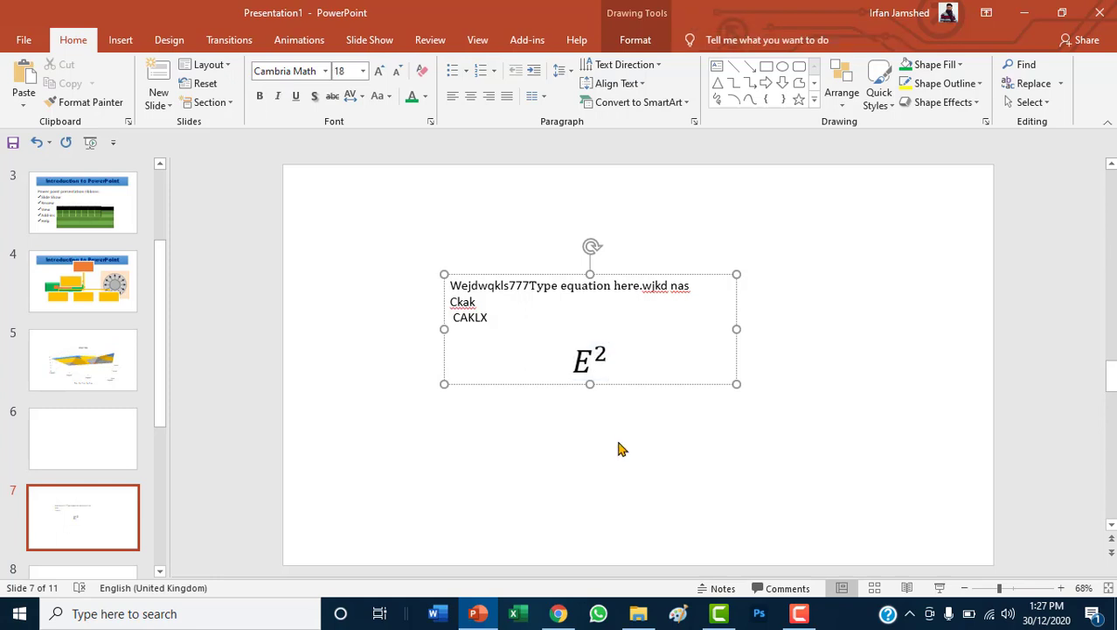
{"action": "left_click", "coordinate": [617, 444]}
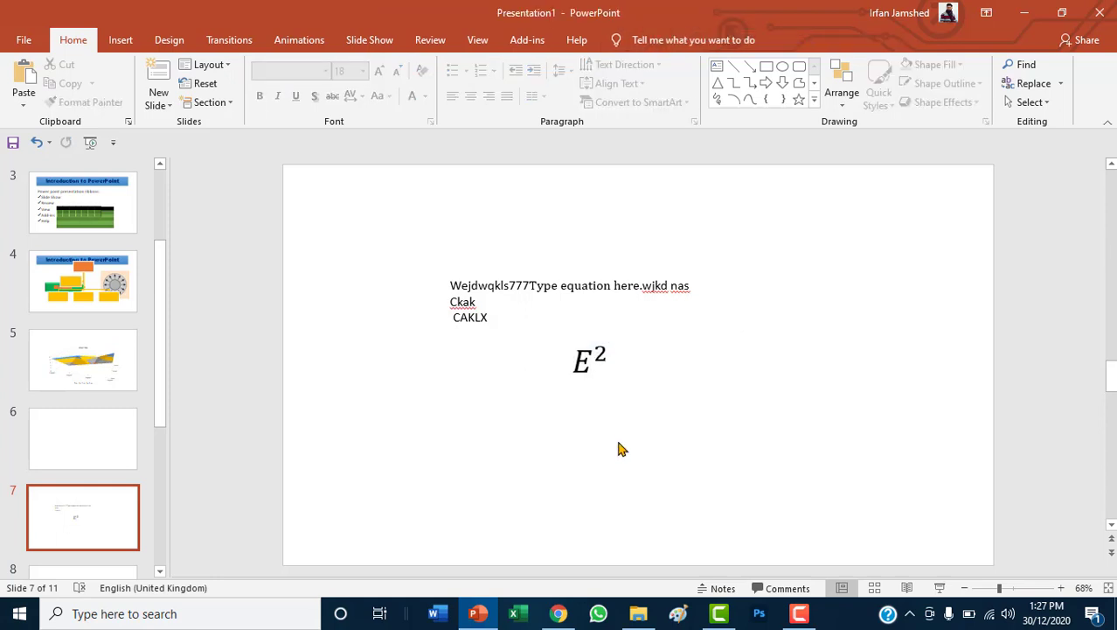
{"action": "left_click", "coordinate": [121, 40]}
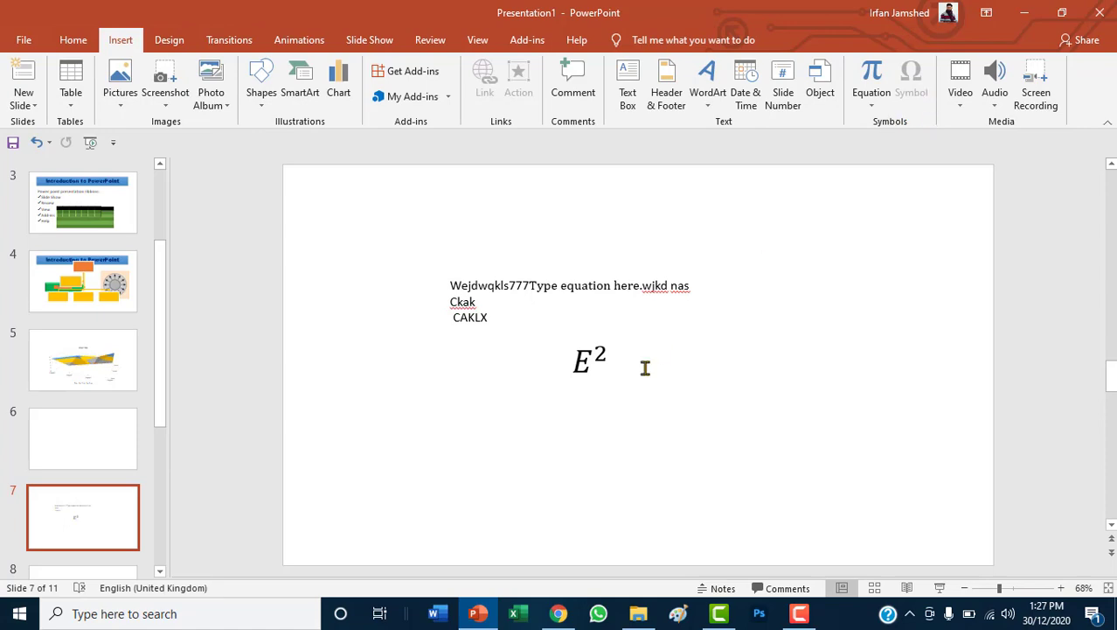
{"action": "left_click", "coordinate": [609, 312]}
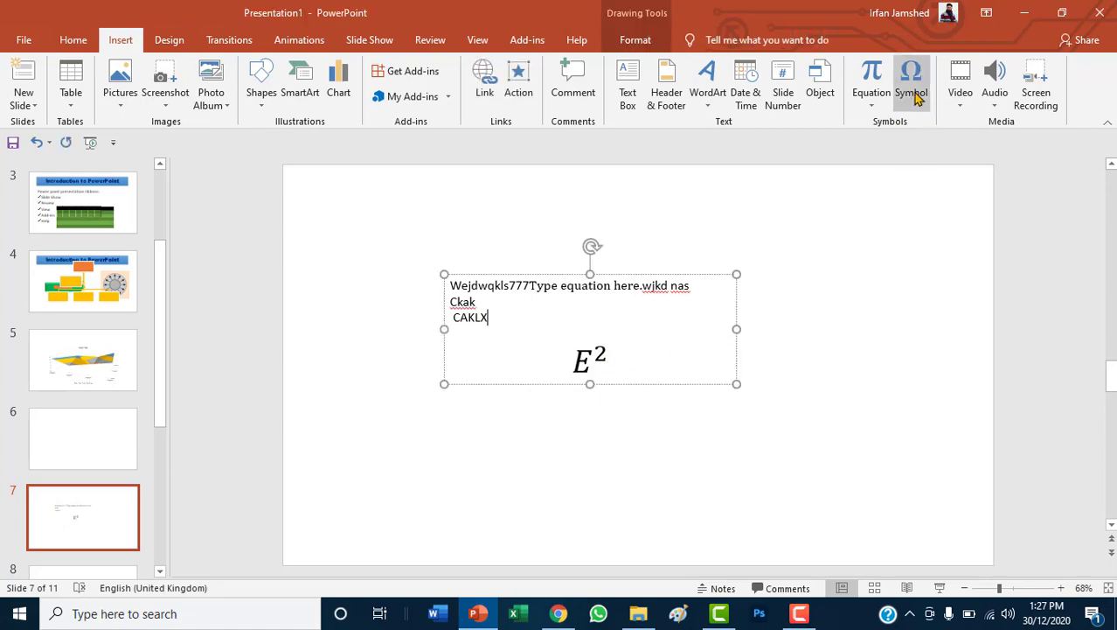
- Browse the Symbol dialog's subsets and close it without inserting anything
{"action": "left_click", "coordinate": [912, 87]}
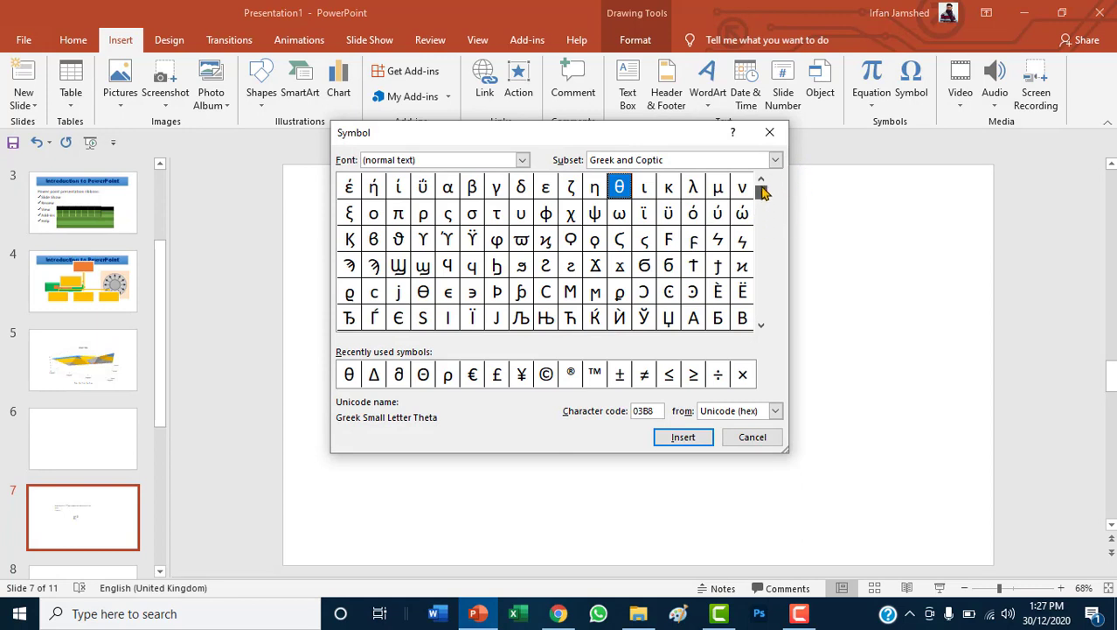
{"action": "left_click_drag", "start_coordinate": [767, 219], "coordinate": [766, 185]}
{"action": "left_click_drag", "start_coordinate": [762, 257], "coordinate": [760, 310]}
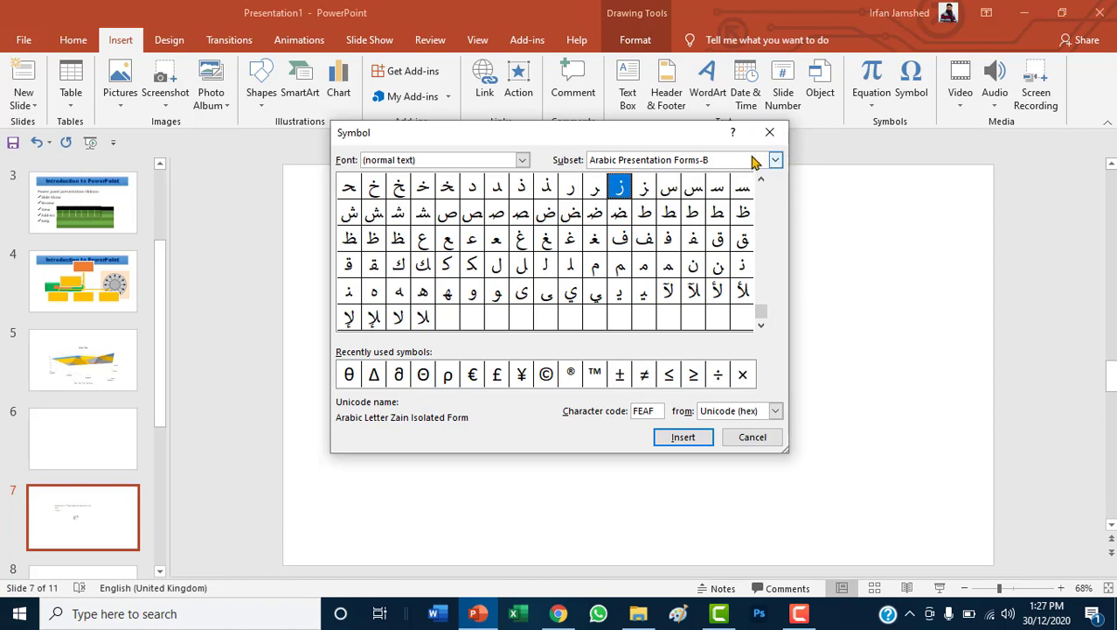
{"action": "left_click", "coordinate": [769, 134]}
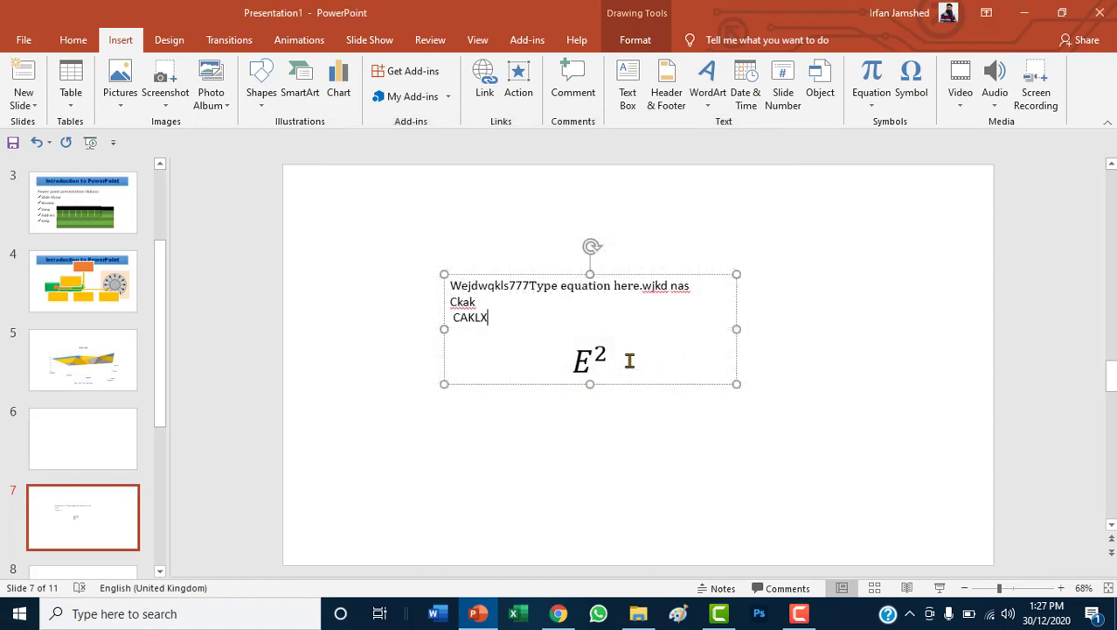
- Replace the equation's superscript 2 with TM
{"action": "double_click", "coordinate": [602, 353]}
{"action": "key", "text": "Delete"}
{"action": "type", "text": "T"}
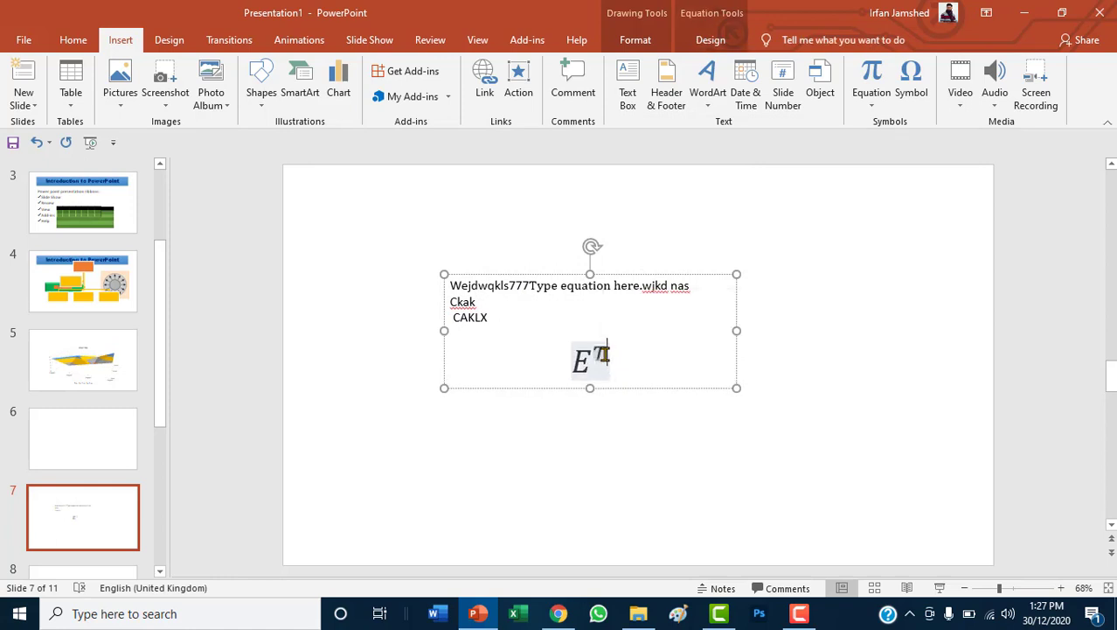
{"action": "type", "text": "M"}
{"action": "left_click", "coordinate": [699, 431]}
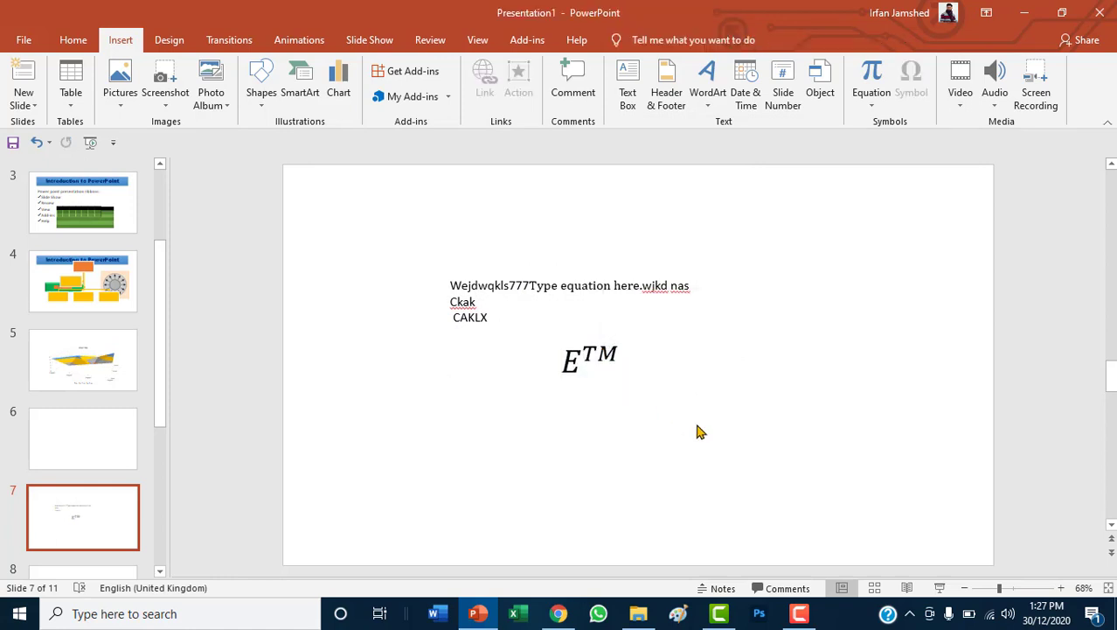
{"action": "double_click", "coordinate": [592, 376]}
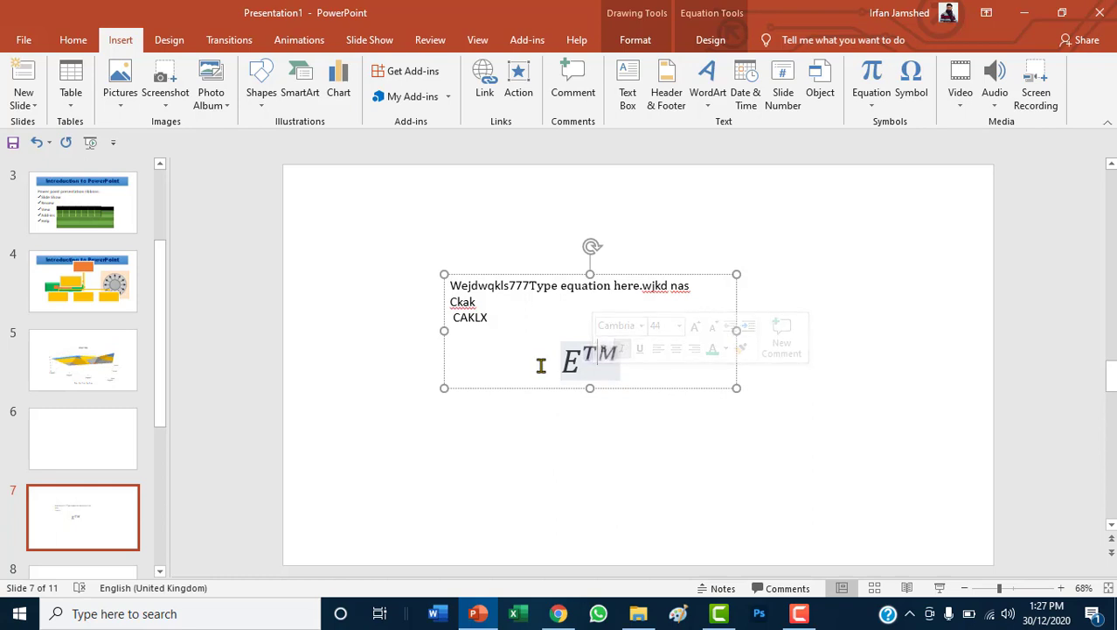
{"action": "left_click", "coordinate": [542, 366]}
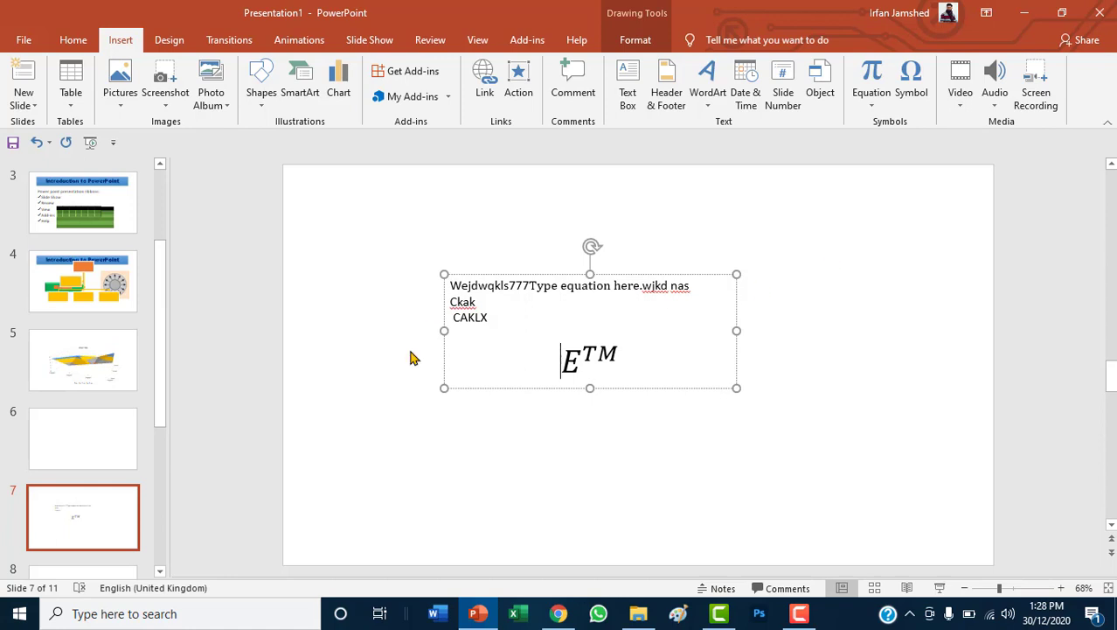
- On slide 2, apply the teal Ion theme to the deck, undo it, then reapply it
{"action": "left_click", "coordinate": [169, 44]}
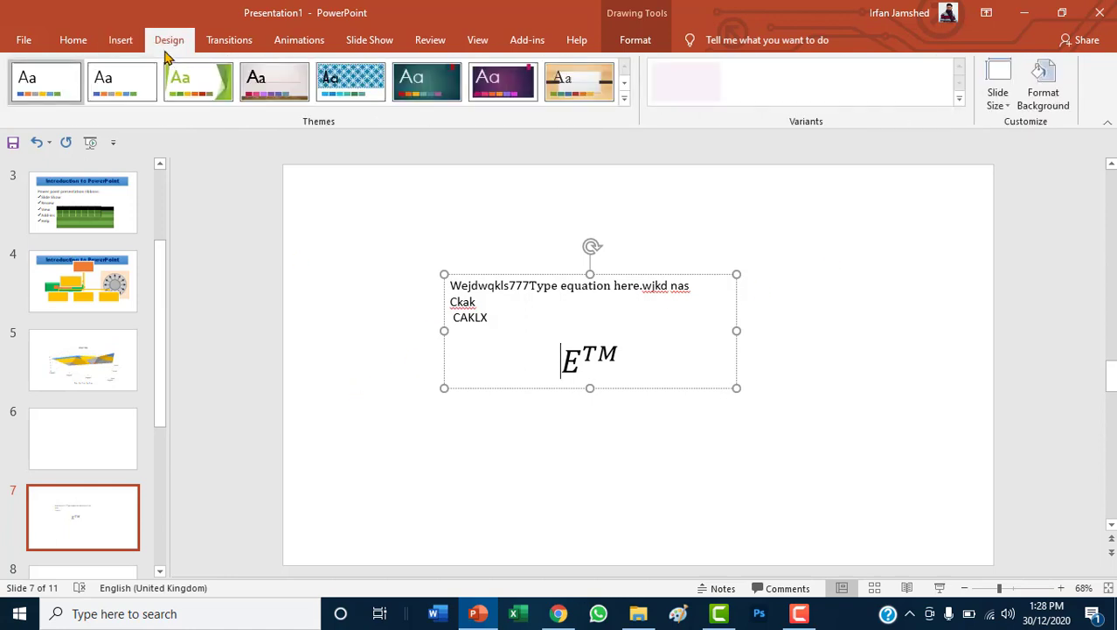
{"action": "scroll", "coordinate": [74, 315], "scroll_direction": "up", "scroll_amount": 3}
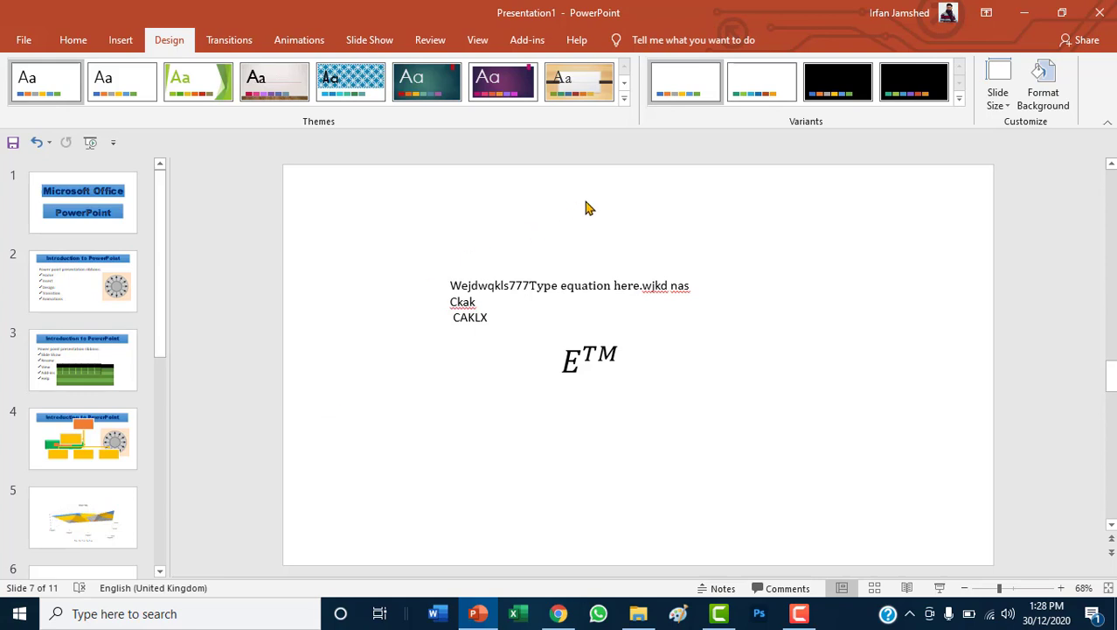
{"action": "left_click", "coordinate": [68, 289]}
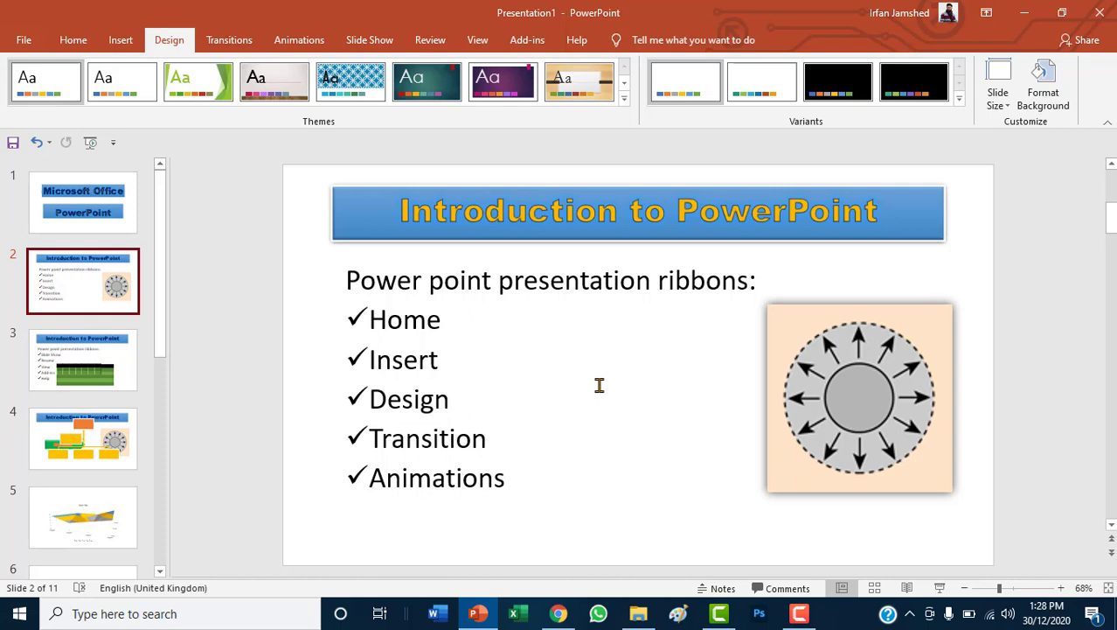
{"action": "left_click", "coordinate": [623, 100]}
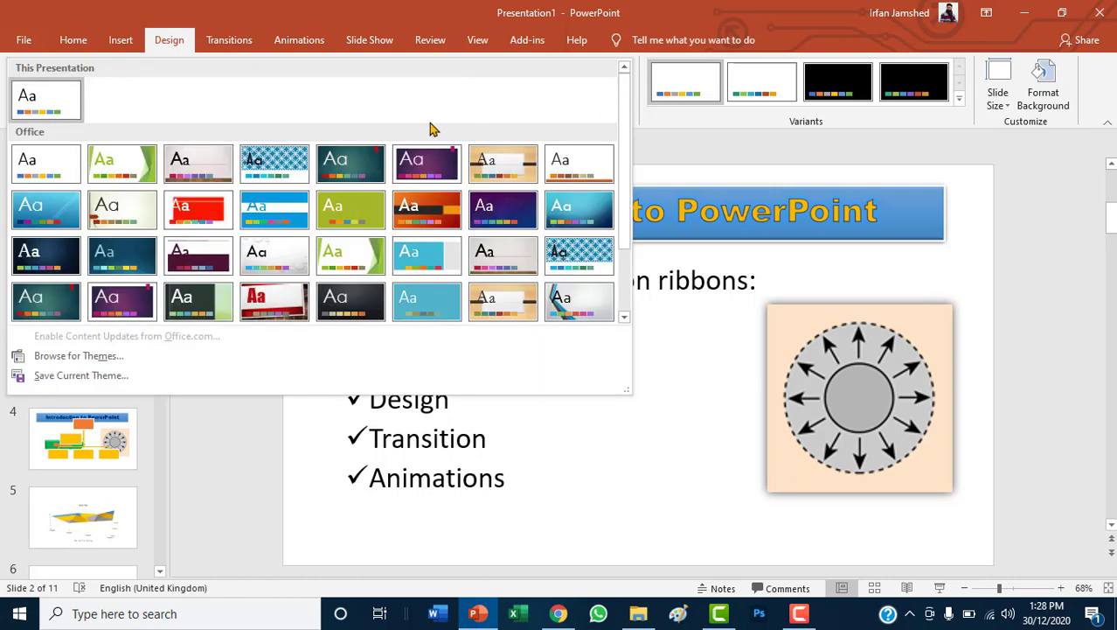
{"action": "left_click", "coordinate": [363, 165]}
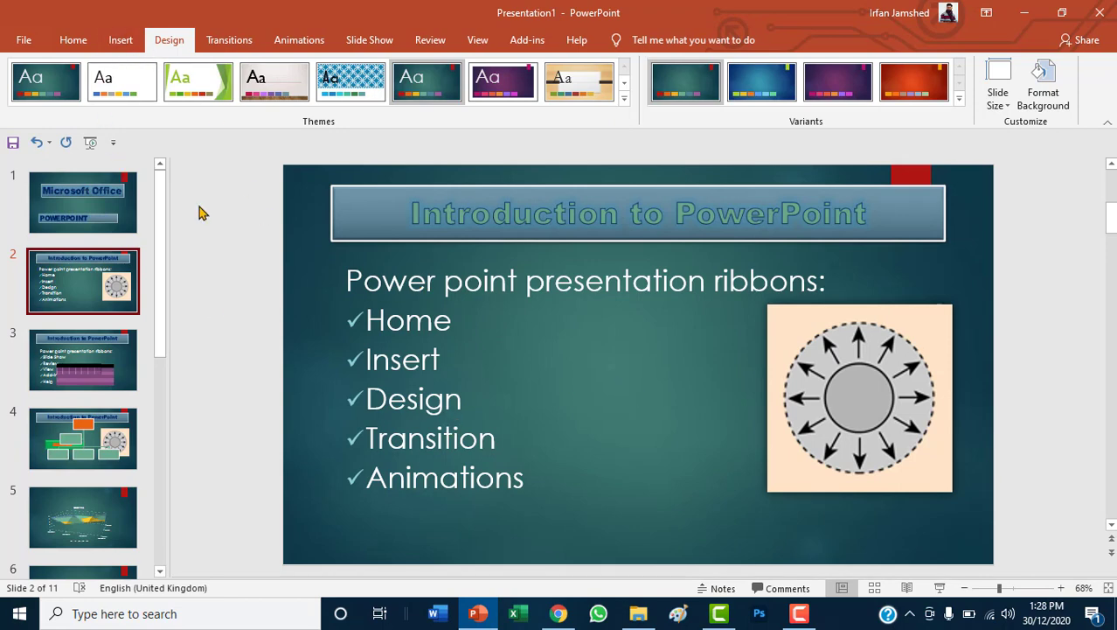
{"action": "left_click", "coordinate": [38, 145]}
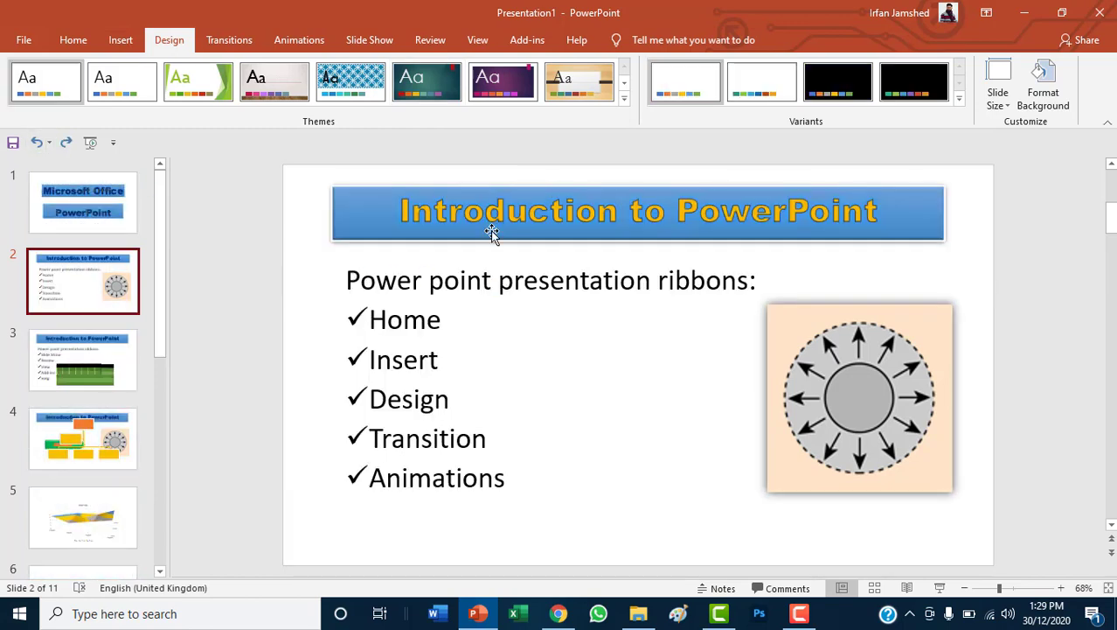
{"action": "left_click", "coordinate": [433, 91]}
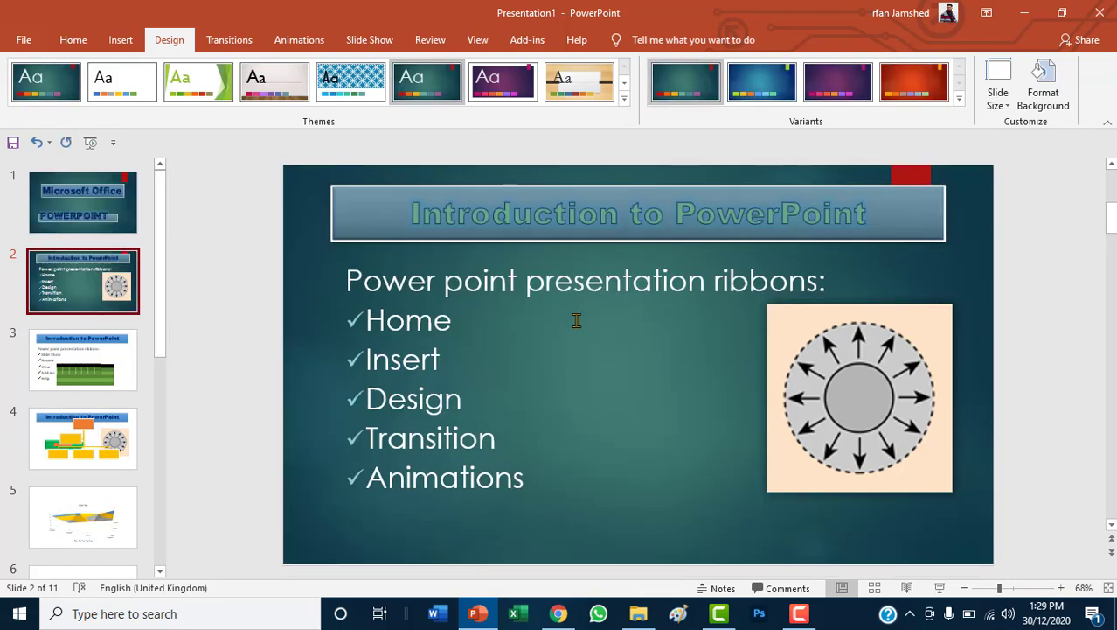
{"action": "left_click", "coordinate": [373, 229]}
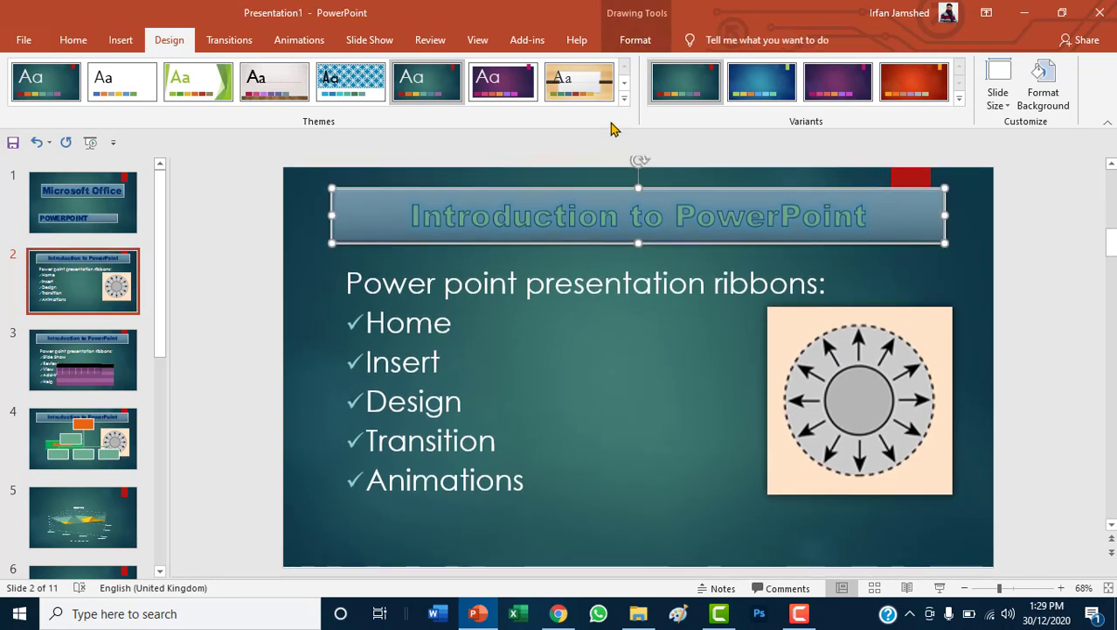
- Fill the 'Introduction to PowerPoint' title box orange and colour its text light blue
{"action": "left_click", "coordinate": [636, 44]}
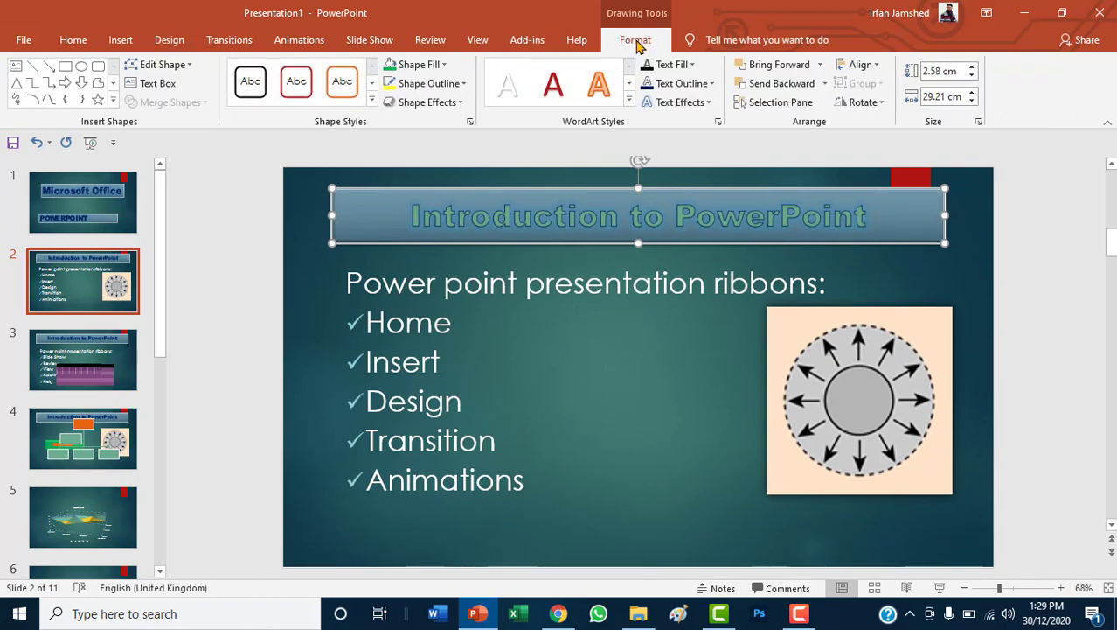
{"action": "left_click", "coordinate": [445, 64]}
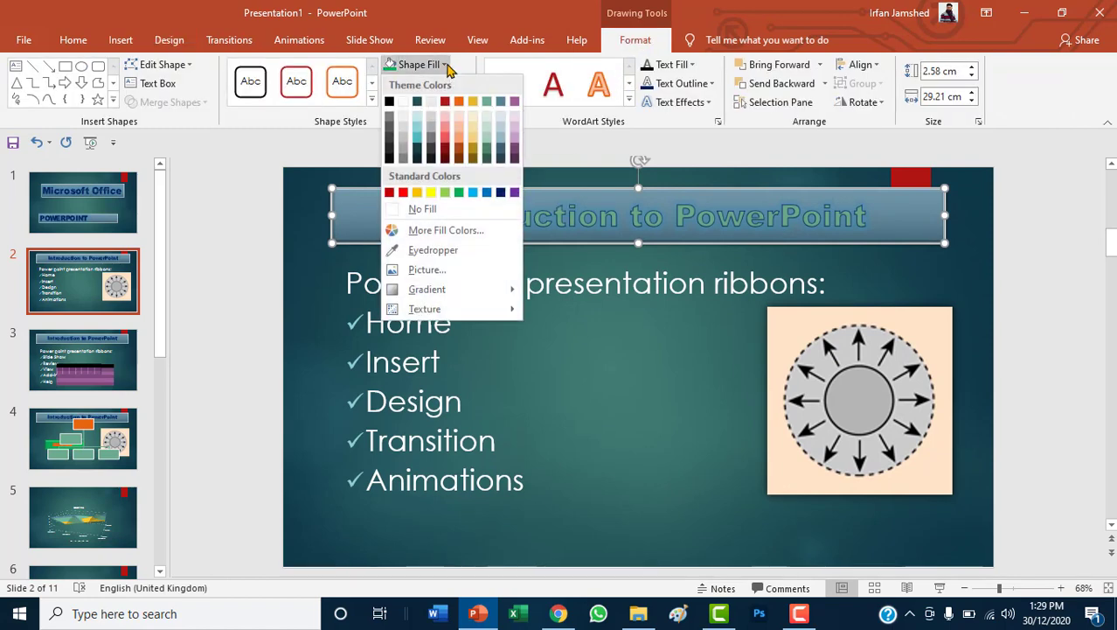
{"action": "left_click", "coordinate": [417, 194]}
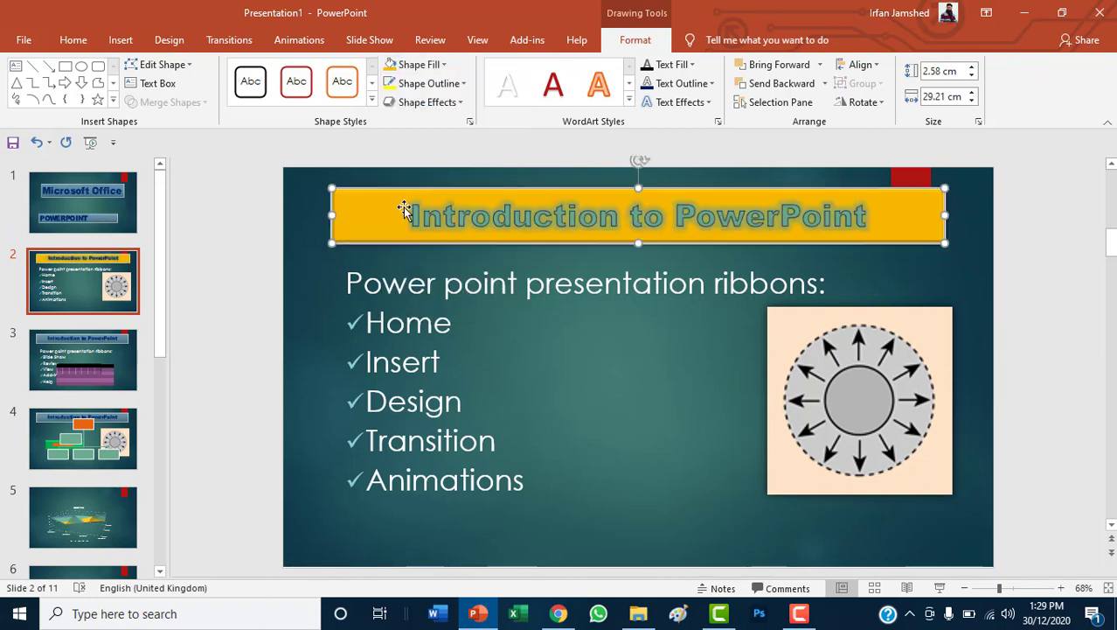
{"action": "left_click_drag", "start_coordinate": [411, 215], "coordinate": [875, 219]}
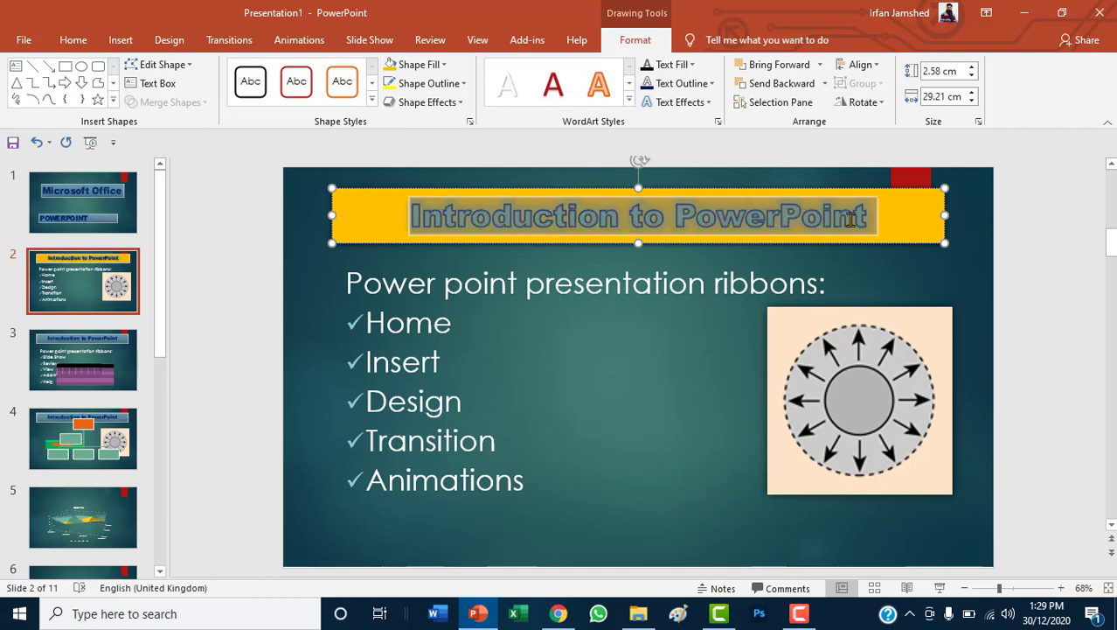
{"action": "left_click", "coordinate": [690, 65]}
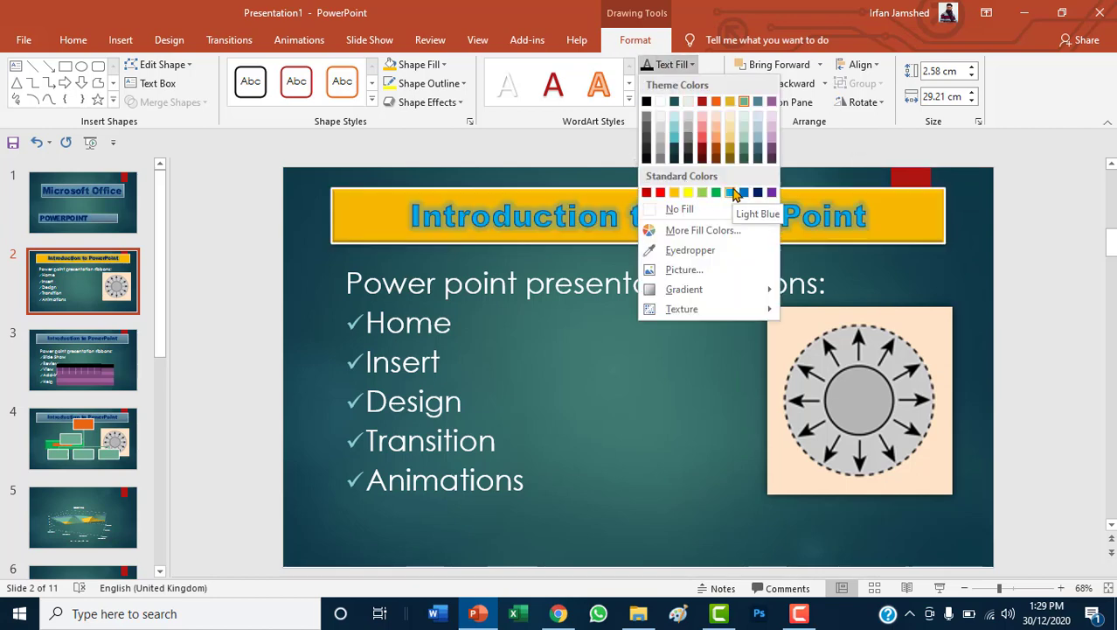
{"action": "left_click", "coordinate": [732, 192]}
{"action": "left_click", "coordinate": [299, 369]}
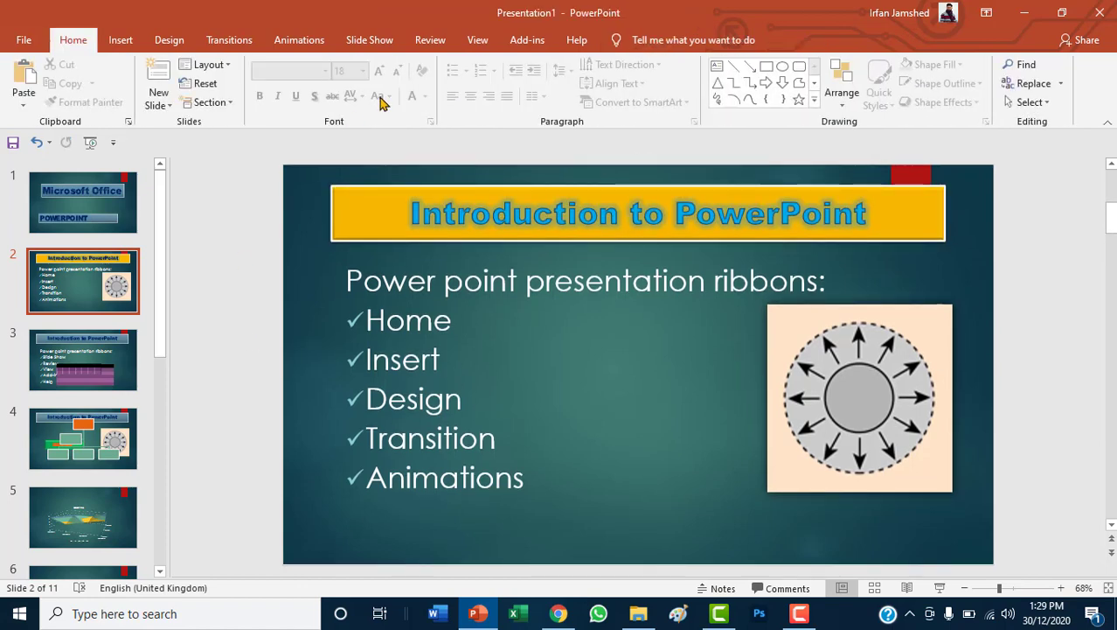
- Apply the Facet theme, try the pink variant, then settle on the dark green-accent variant
{"action": "left_click", "coordinate": [229, 41]}
{"action": "left_click", "coordinate": [166, 41]}
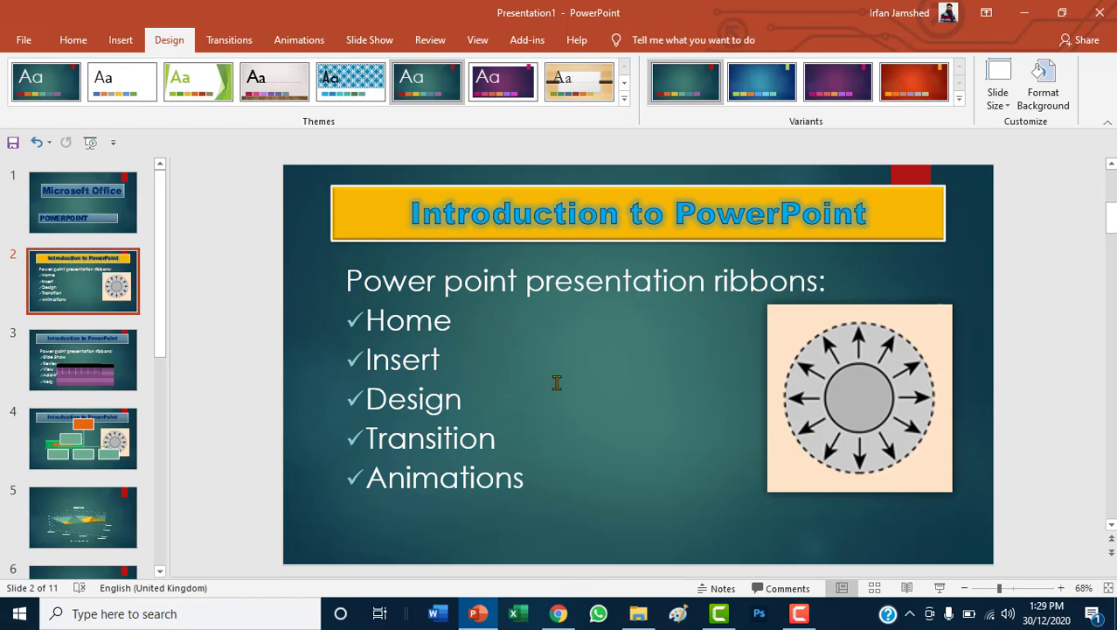
{"action": "left_click", "coordinate": [960, 101]}
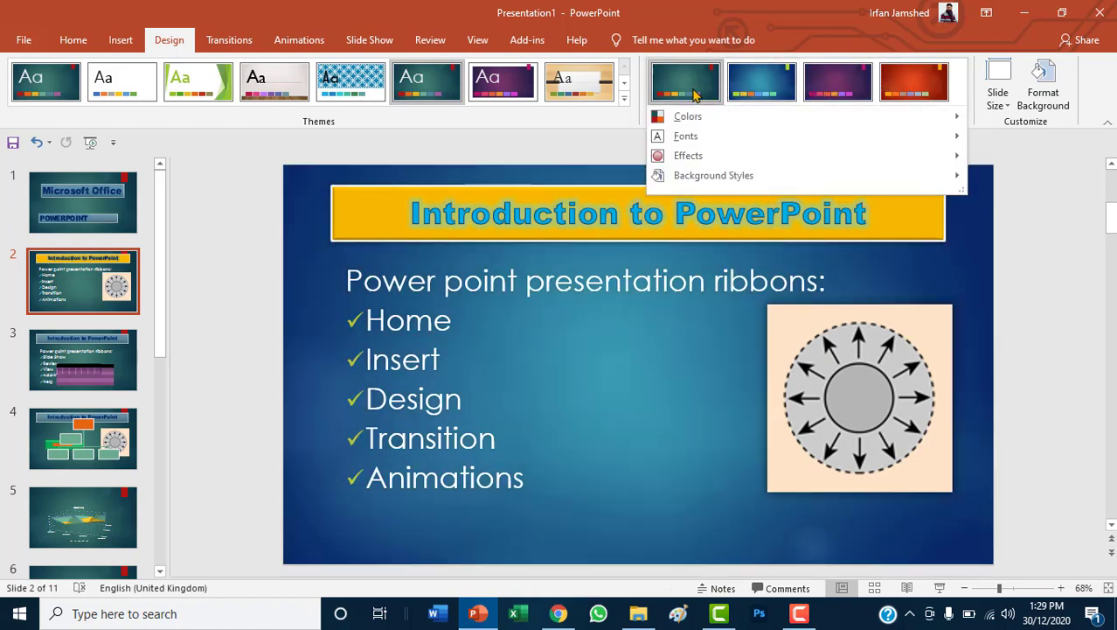
{"action": "left_click", "coordinate": [203, 85]}
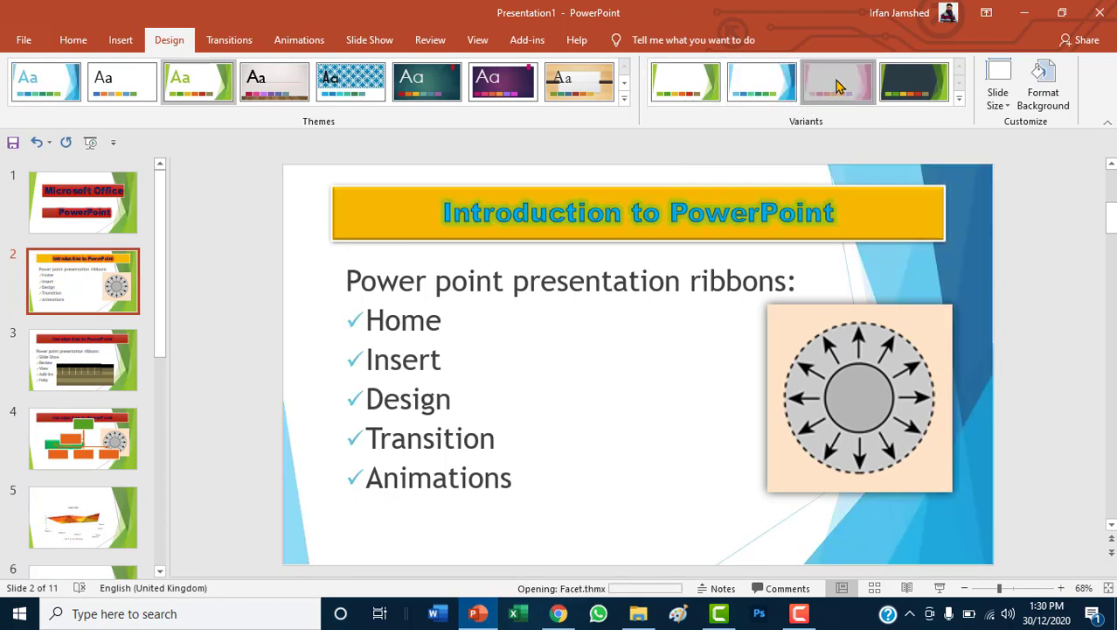
{"action": "left_click", "coordinate": [836, 84]}
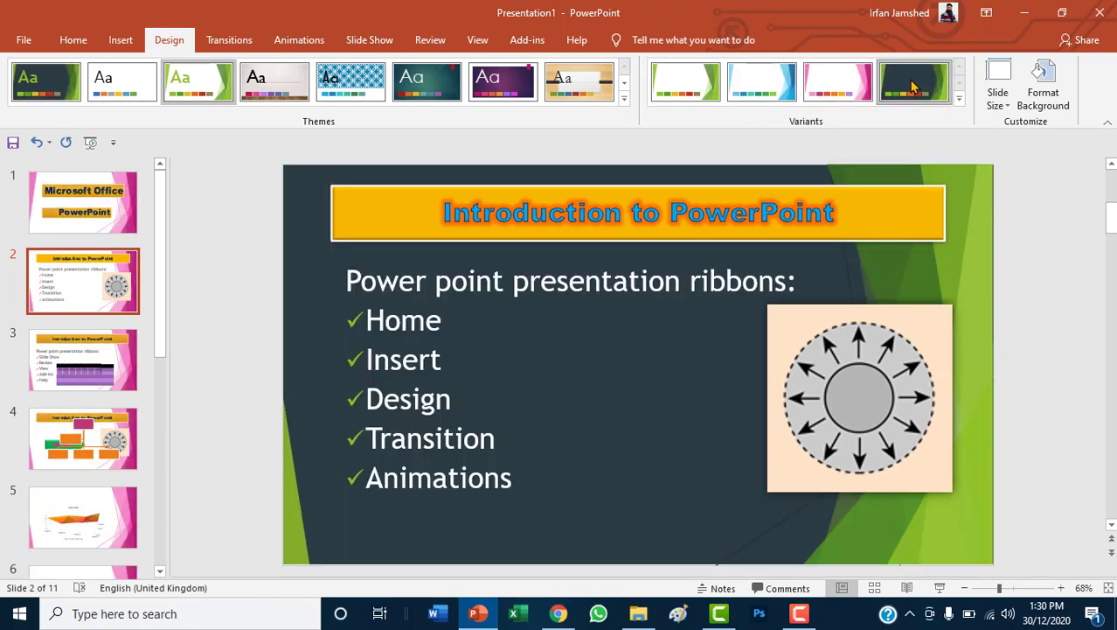
{"action": "left_click", "coordinate": [912, 85]}
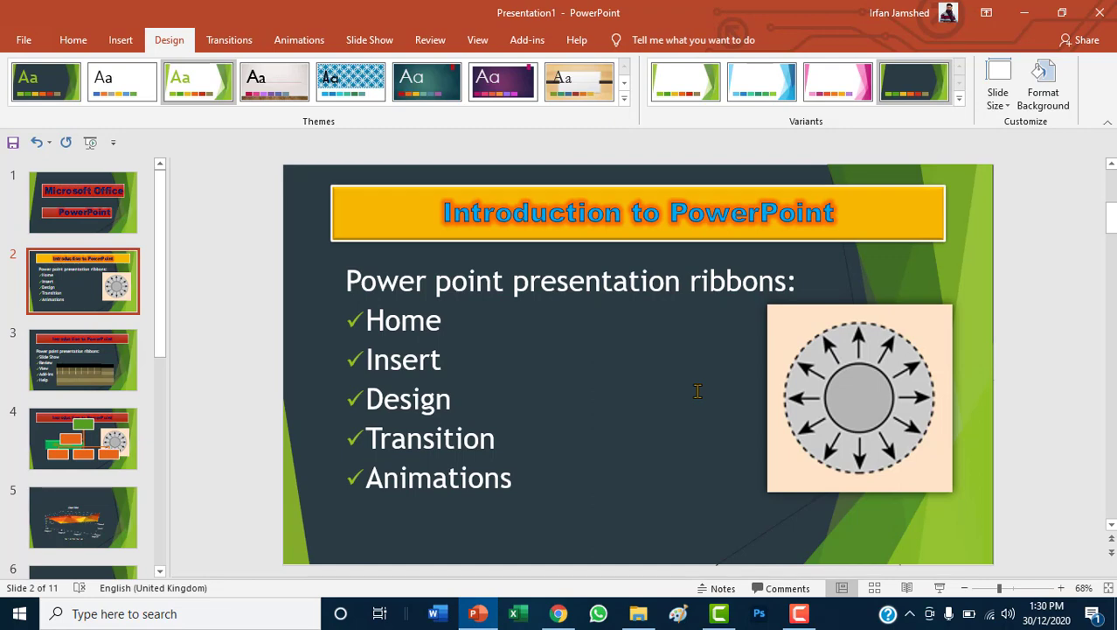
{"action": "scroll", "coordinate": [92, 521], "scroll_direction": "down", "scroll_amount": 3}
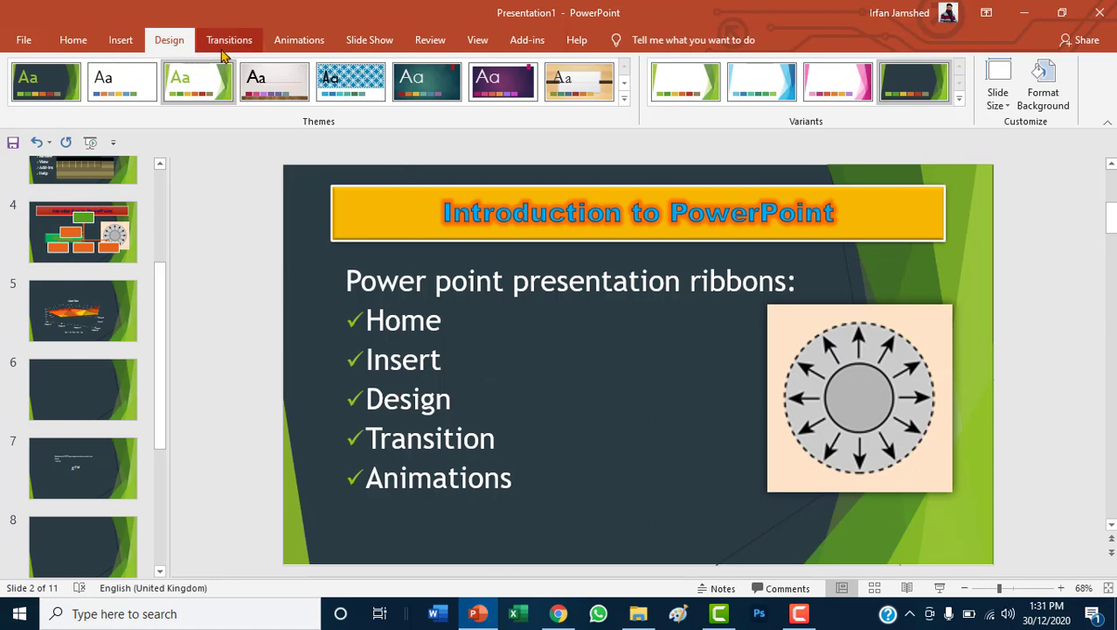
- Show the Transitions tab with title slide 1 'Microsoft Office PowerPoint' open
{"action": "left_click", "coordinate": [222, 51]}
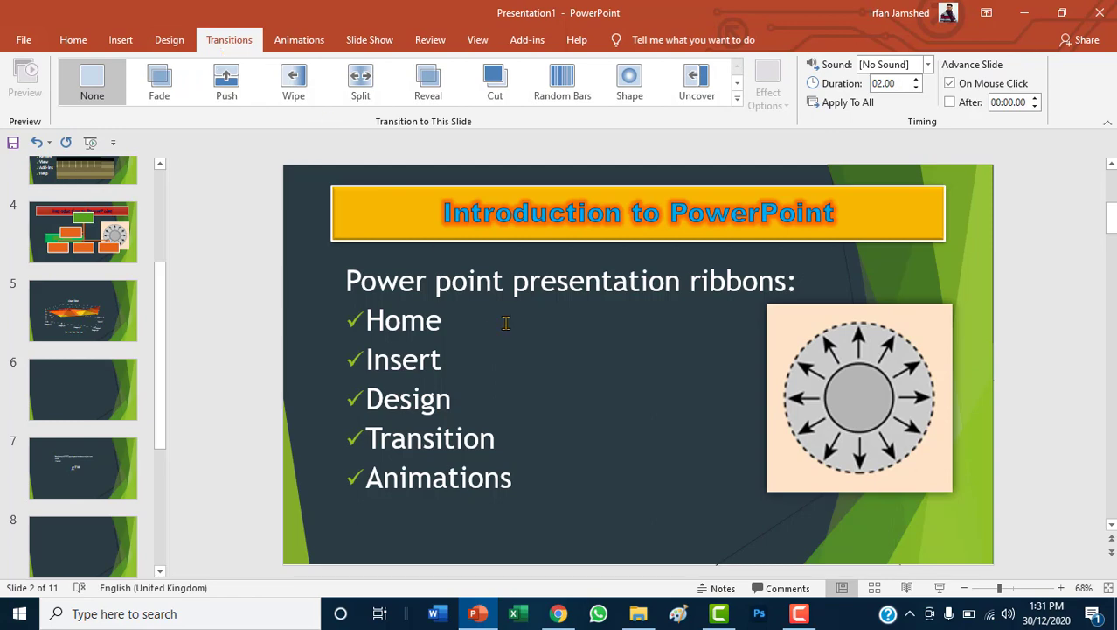
{"action": "scroll", "coordinate": [109, 369], "scroll_direction": "up", "scroll_amount": 3}
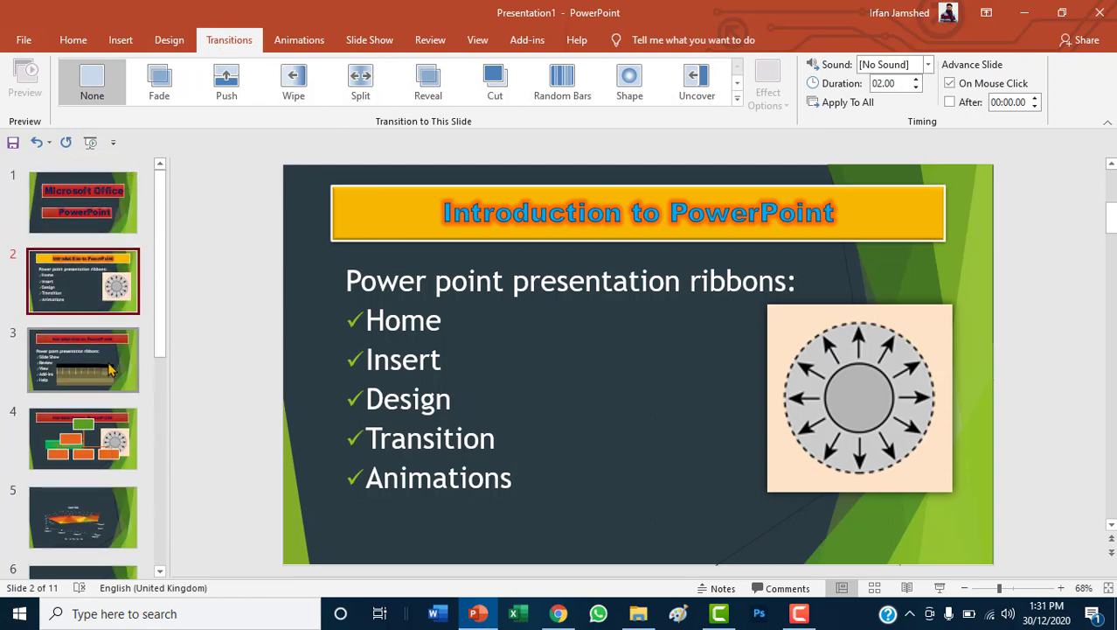
{"action": "left_click", "coordinate": [127, 225]}
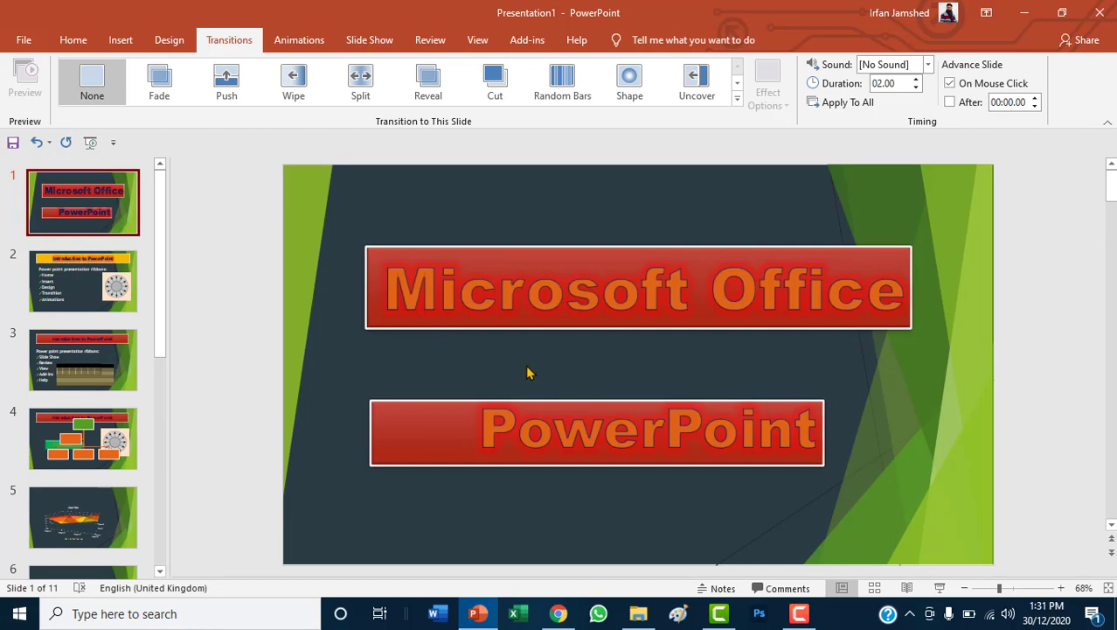
{"action": "left_click", "coordinate": [91, 77]}
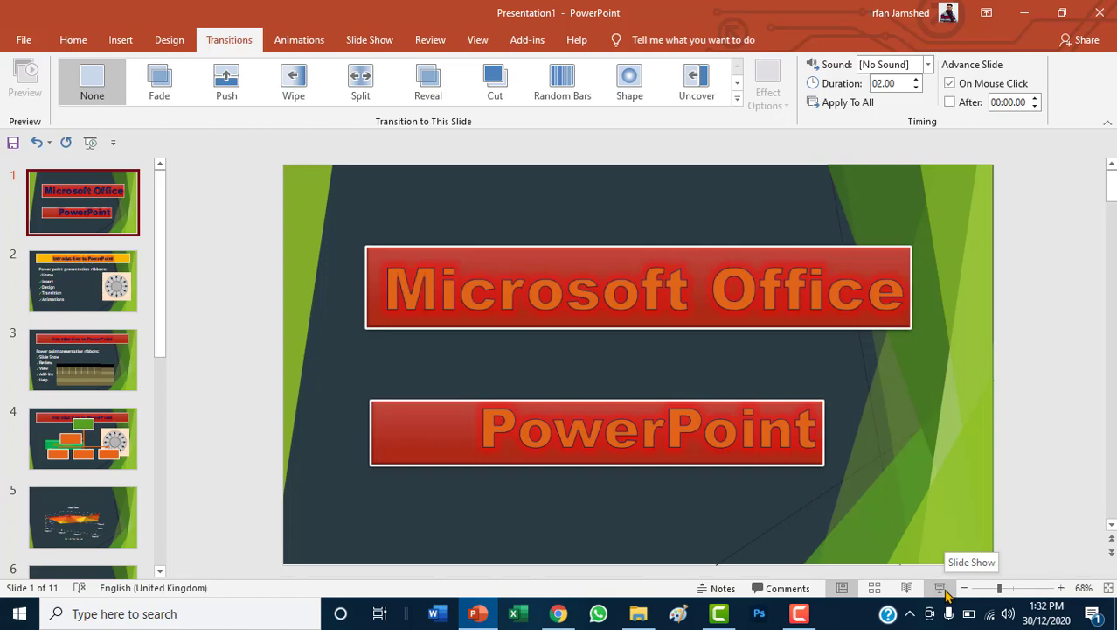
- Play the deck full screen from the title slide, advancing past the 3D chart and equation slides
{"action": "left_click", "coordinate": [941, 589]}
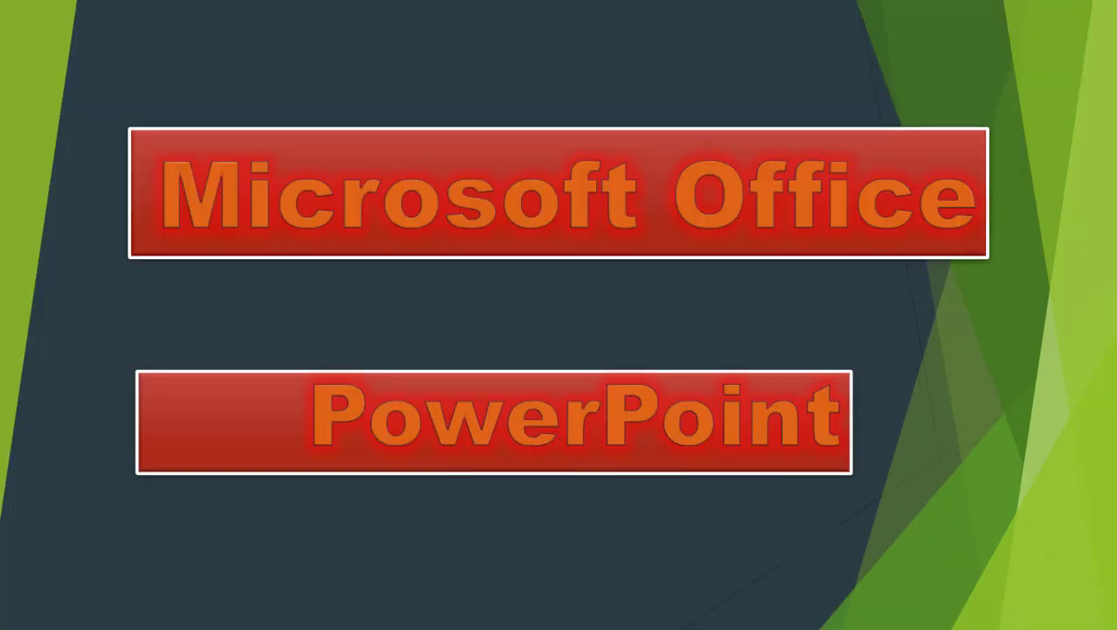
{"action": "left_click", "coordinate": [701, 446]}
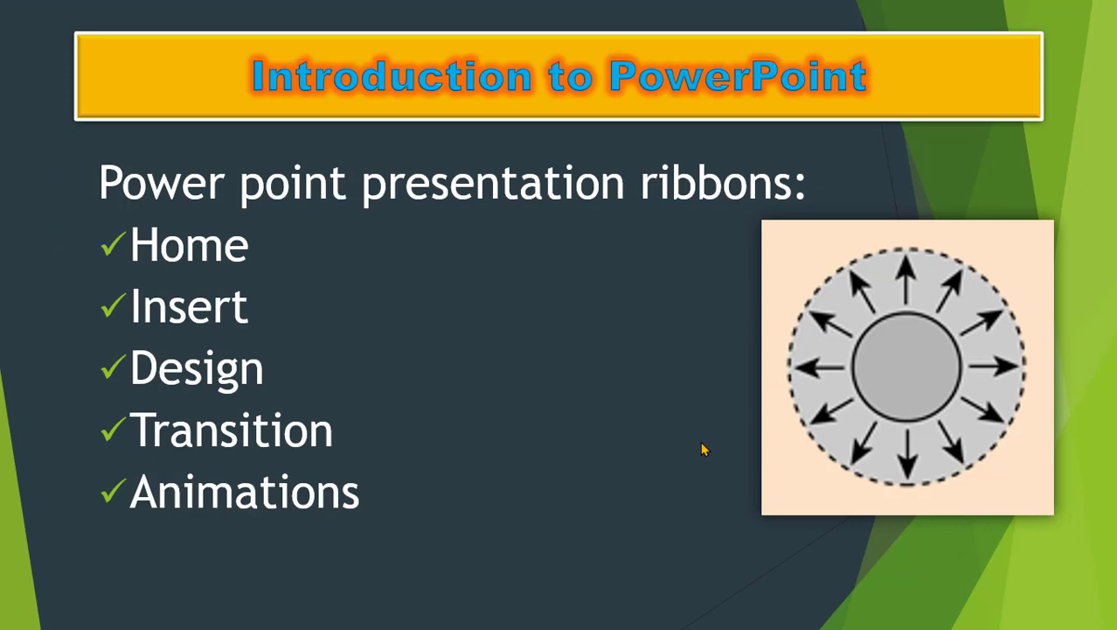
{"action": "left_click", "coordinate": [704, 448]}
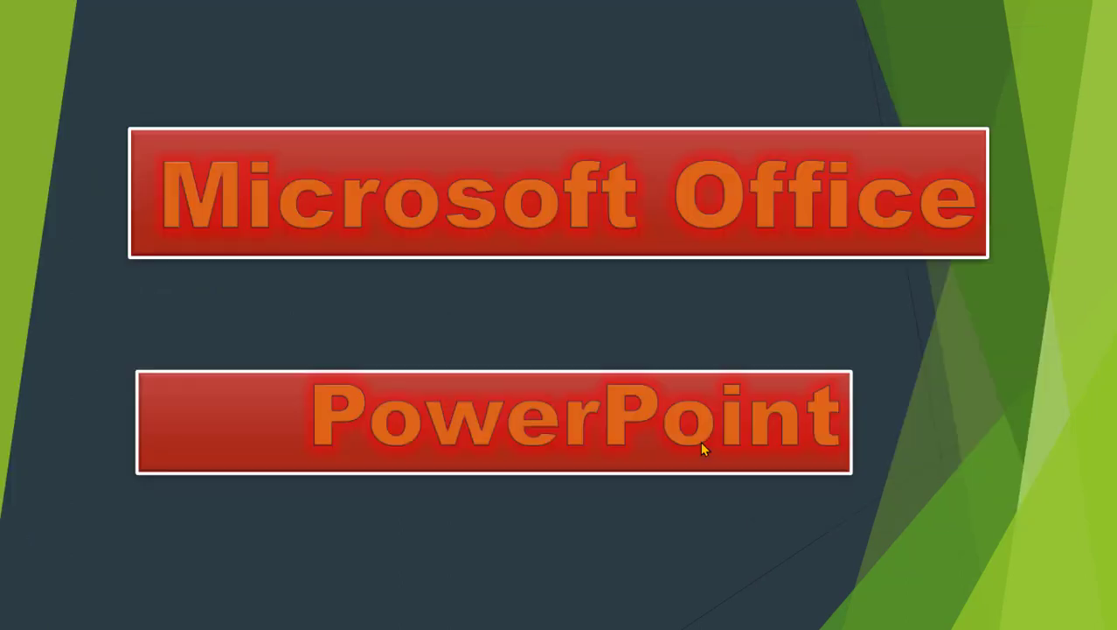
{"action": "left_click", "coordinate": [702, 448]}
{"action": "key", "text": "Left"}
{"action": "left_click", "coordinate": [703, 447]}
{"action": "left_click", "coordinate": [702, 449]}
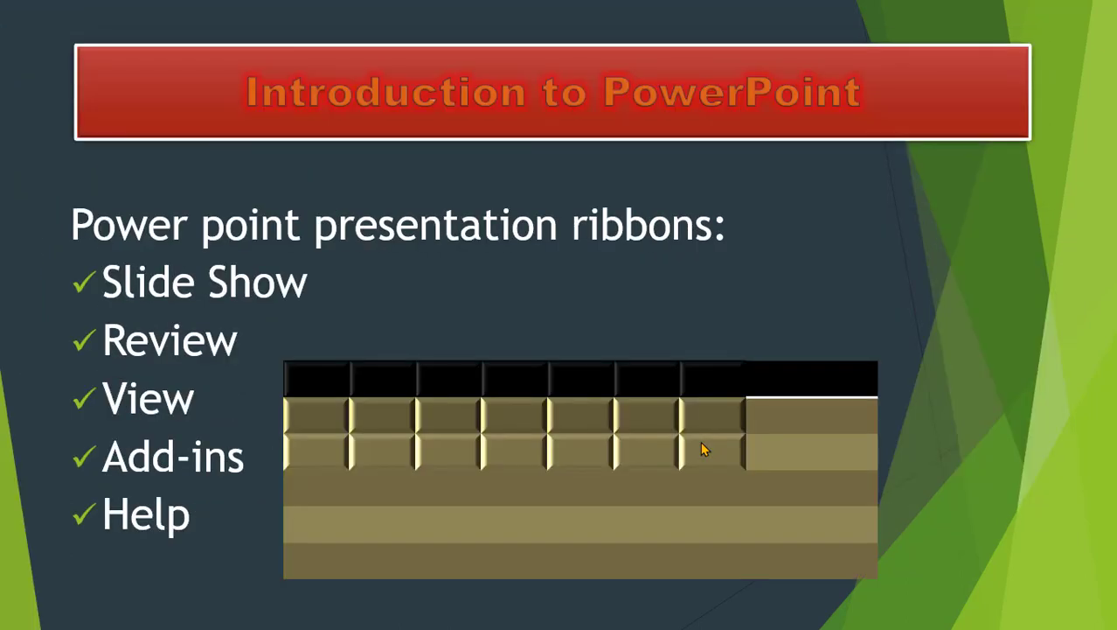
{"action": "left_click", "coordinate": [702, 448]}
{"action": "left_click", "coordinate": [702, 449]}
{"action": "left_click", "coordinate": [704, 448]}
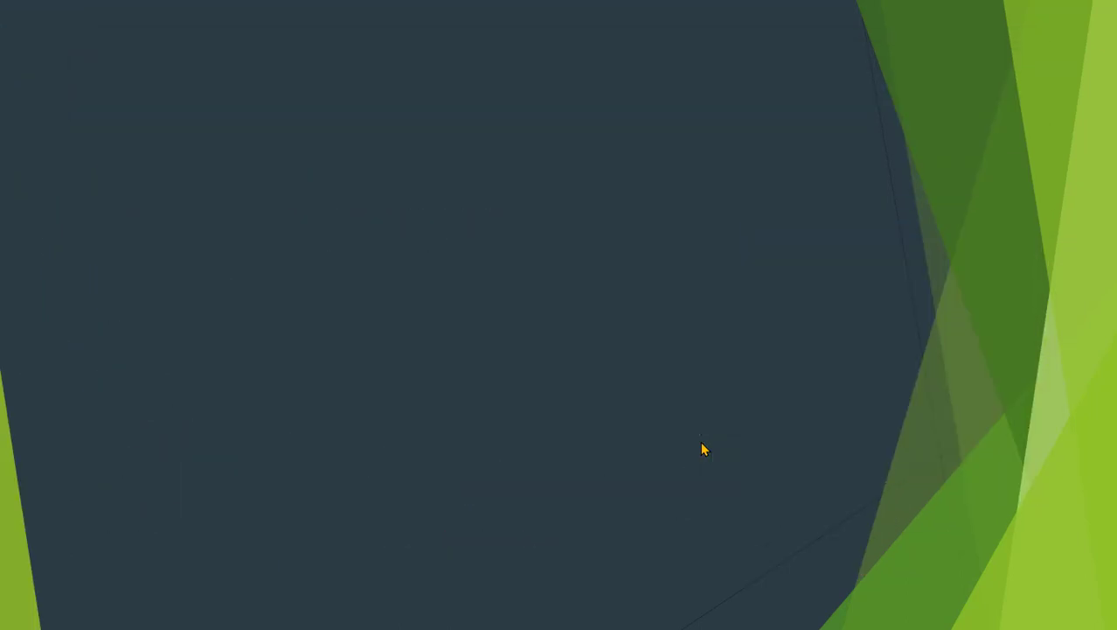
{"action": "left_click", "coordinate": [704, 448]}
- Scroll back through earlier slides, then end the show to return to editing slide 1
{"action": "scroll", "coordinate": [702, 449], "scroll_direction": "up", "scroll_amount": 1}
{"action": "scroll", "coordinate": [703, 449], "scroll_direction": "up", "scroll_amount": 1}
{"action": "scroll", "coordinate": [702, 449], "scroll_direction": "up", "scroll_amount": 1}
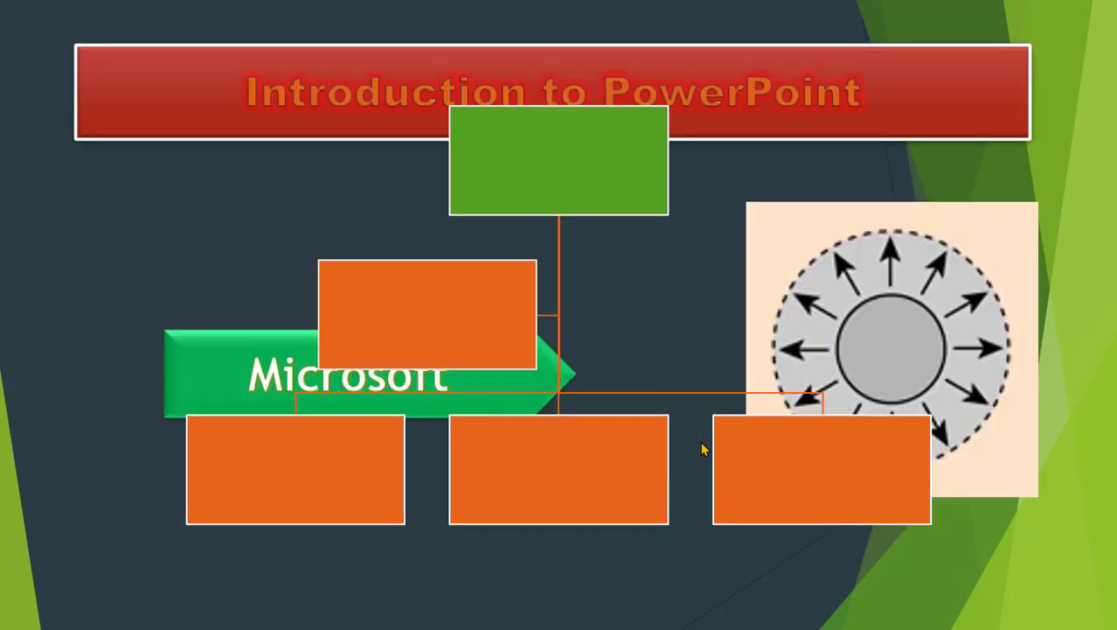
{"action": "scroll", "coordinate": [702, 449], "scroll_direction": "up", "scroll_amount": 1}
{"action": "scroll", "coordinate": [702, 449], "scroll_direction": "up", "scroll_amount": 1}
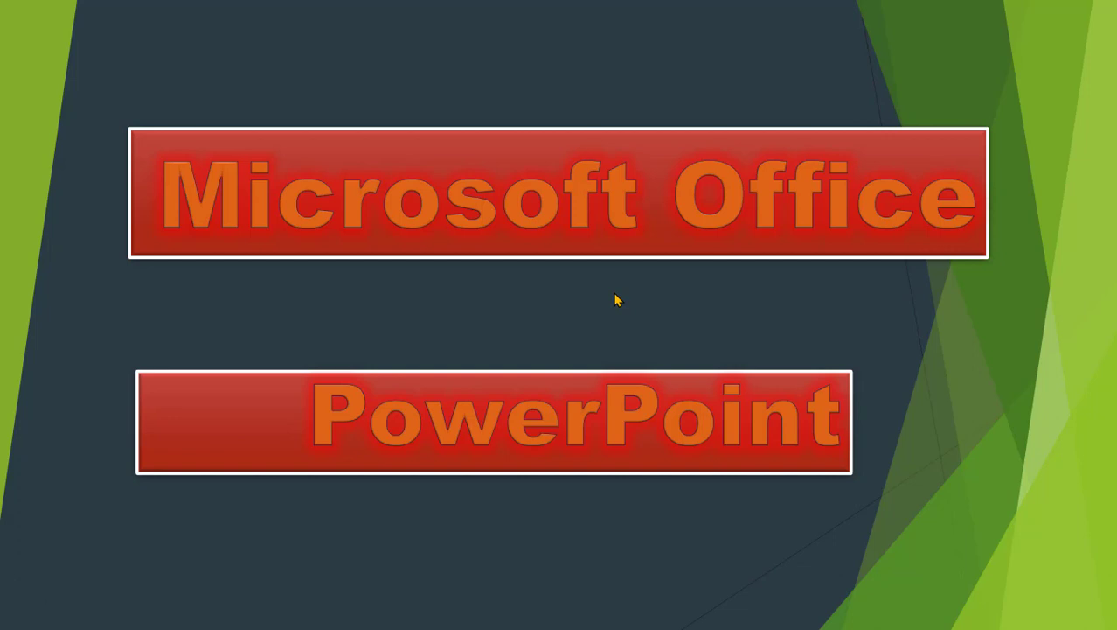
{"action": "right_click", "coordinate": [486, 326]}
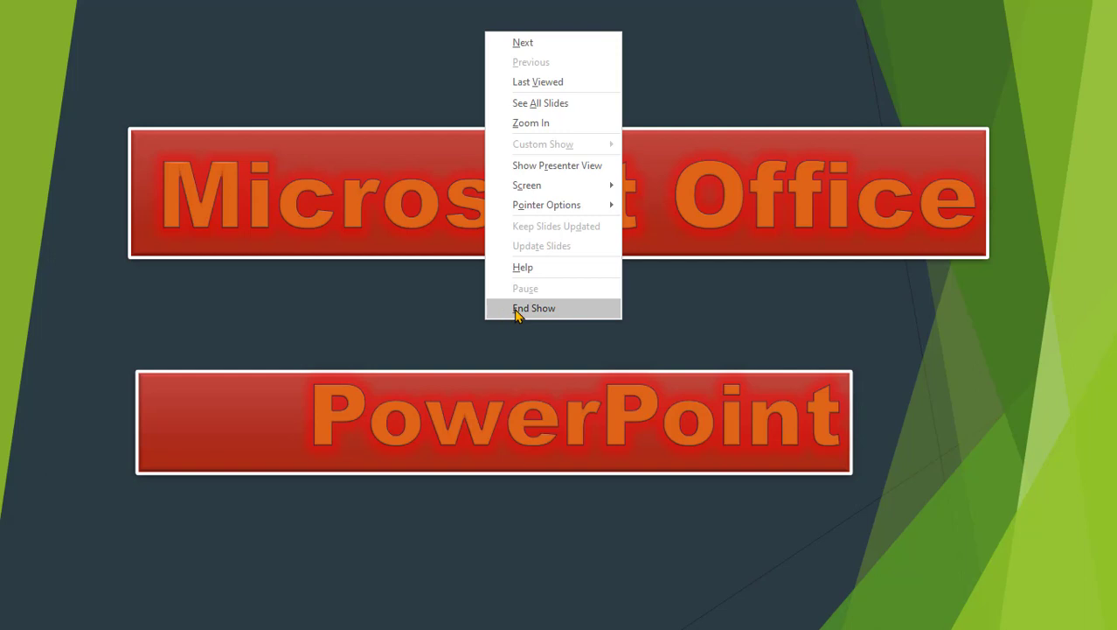
{"action": "left_click", "coordinate": [516, 310]}
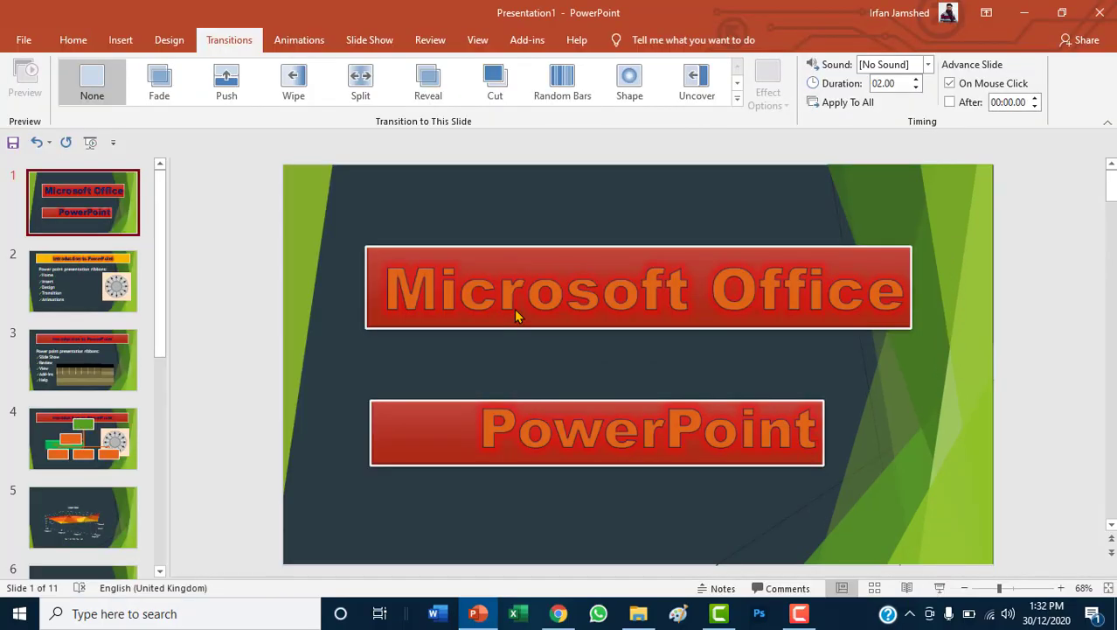
- Try Fade, Push, Wipe and Split on the title slide, settling on a 3.40-second Reveal
{"action": "left_click", "coordinate": [174, 85]}
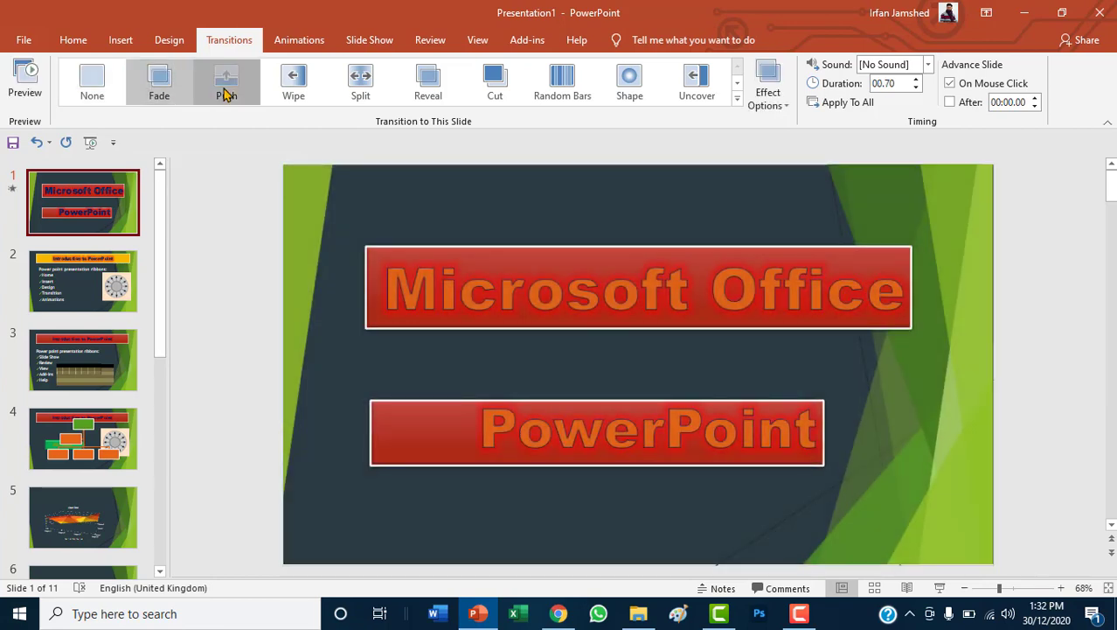
{"action": "left_click", "coordinate": [226, 91]}
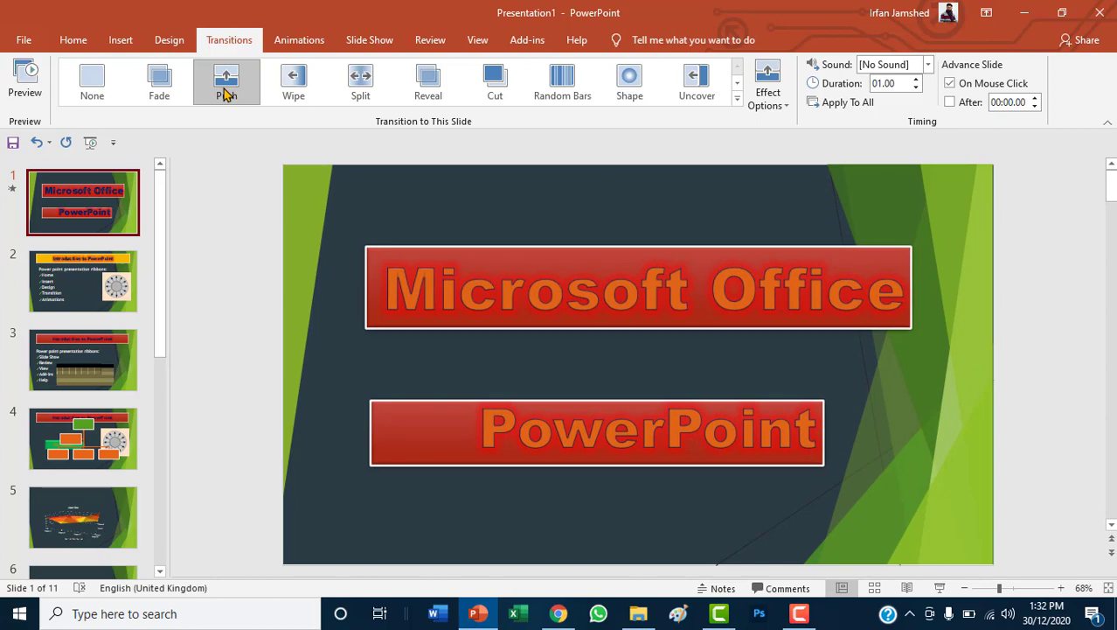
{"action": "left_click", "coordinate": [316, 95]}
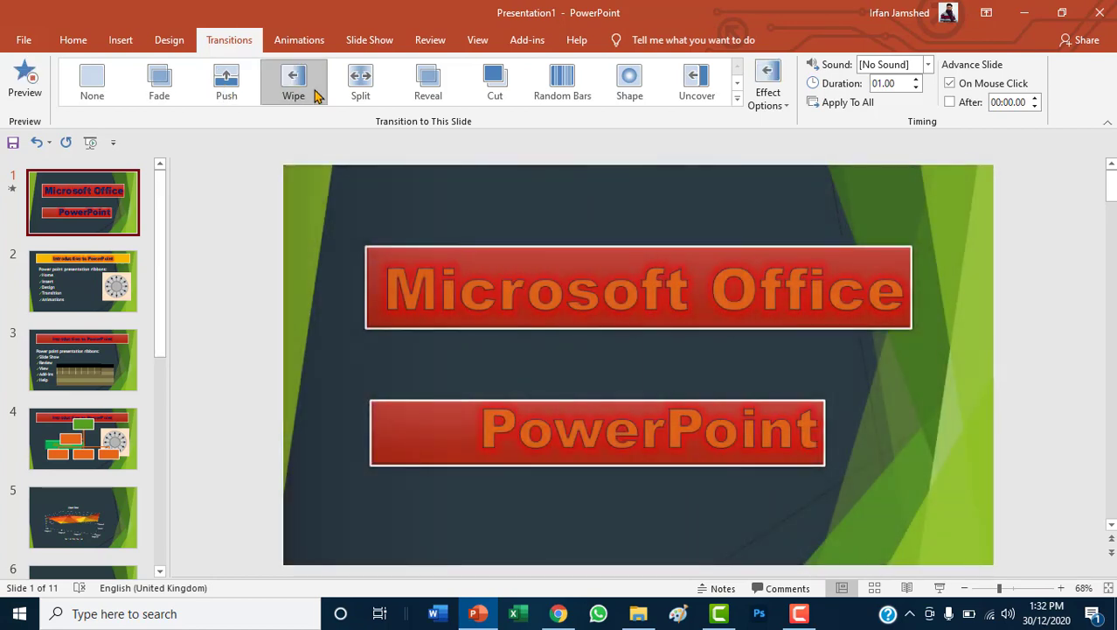
{"action": "left_click", "coordinate": [362, 92]}
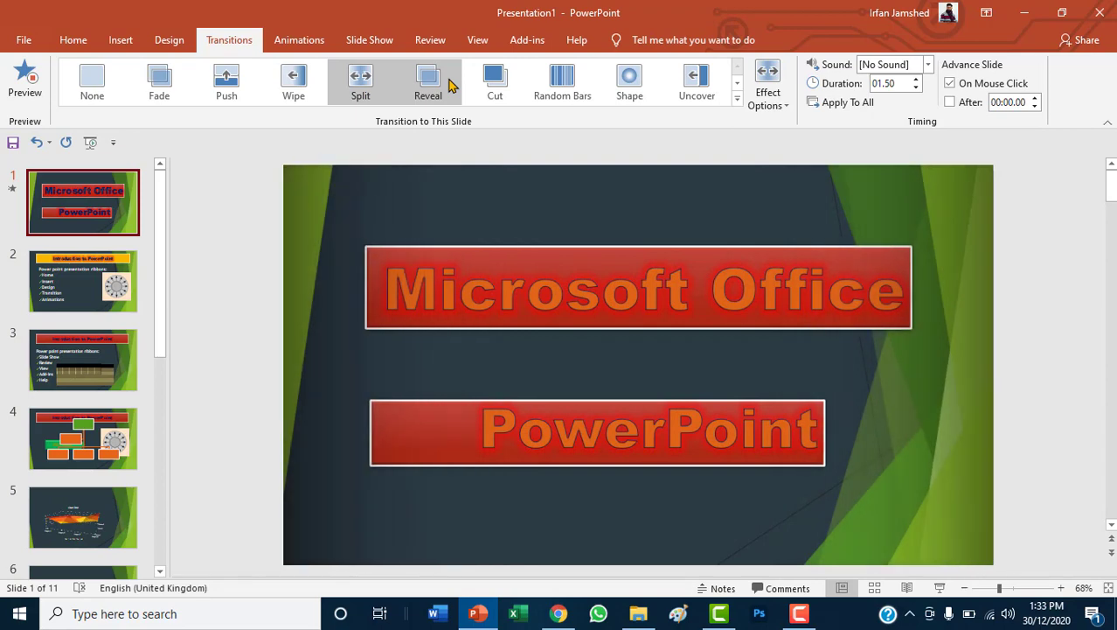
{"action": "left_click", "coordinate": [449, 85]}
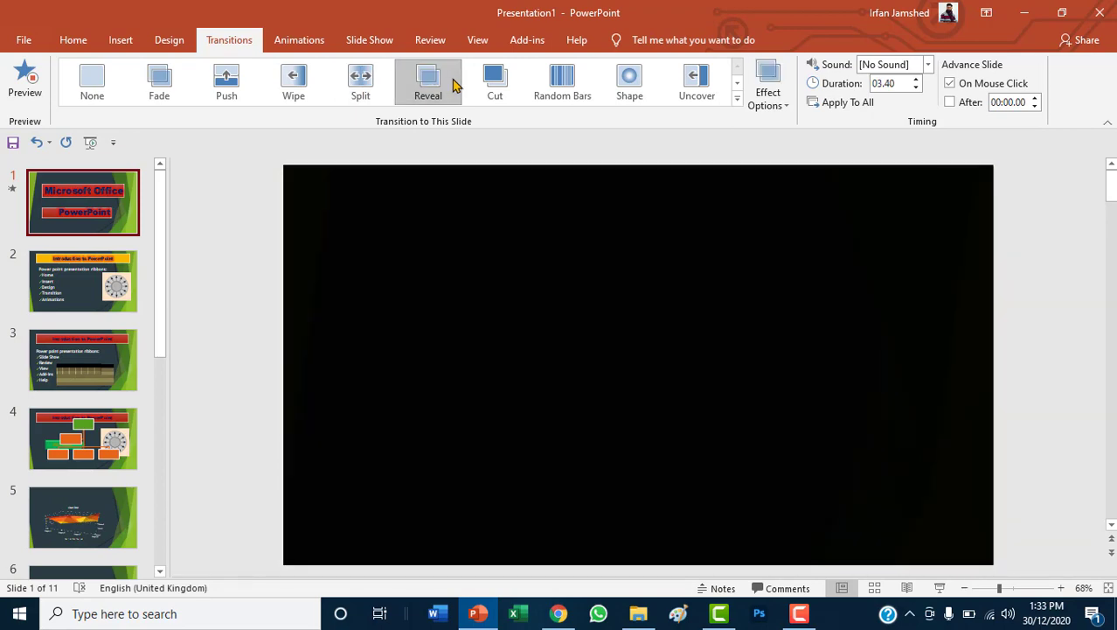
{"action": "left_click", "coordinate": [737, 100]}
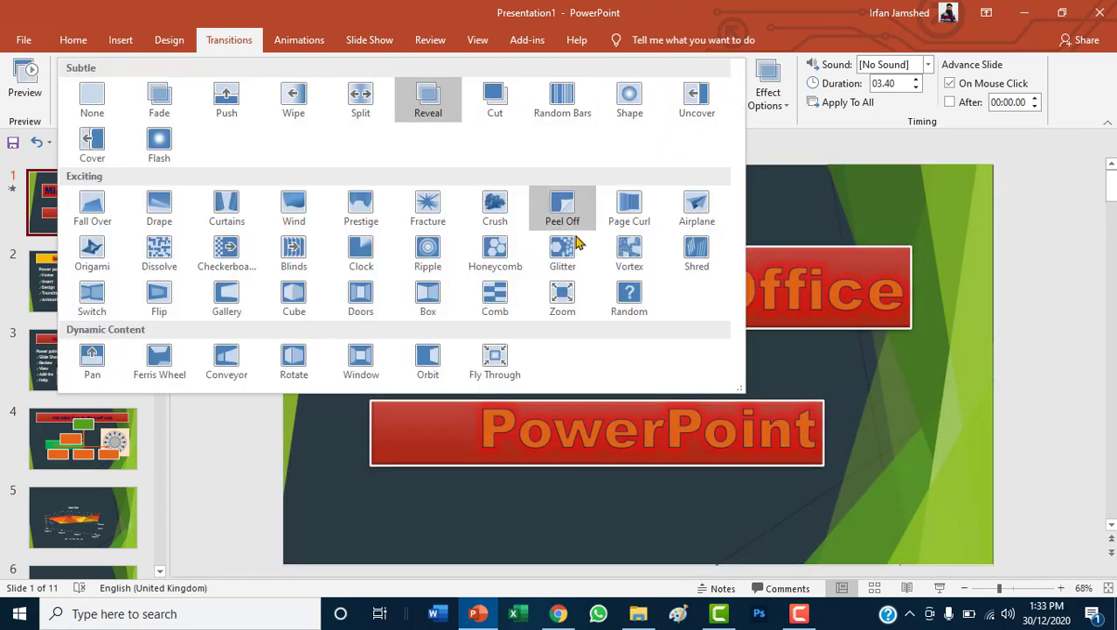
- Apply the 4-second Vortex transition from the Exciting group to the title slide
{"action": "left_click", "coordinate": [634, 251]}
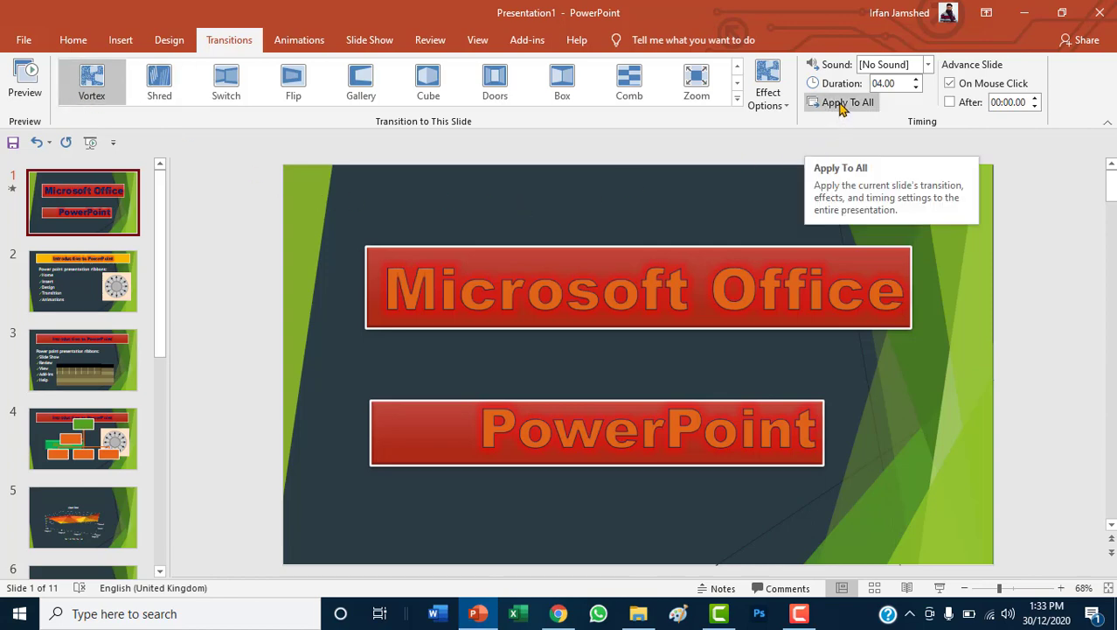
- Add a Chime sound to the title slide's Vortex transition
{"action": "left_click", "coordinate": [928, 65]}
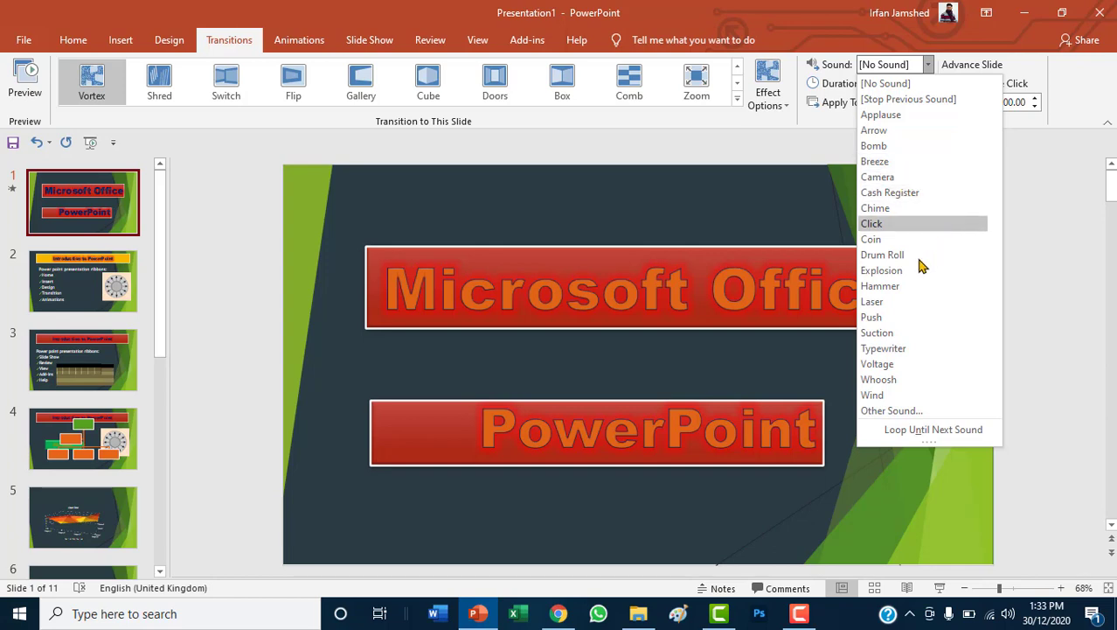
{"action": "left_click", "coordinate": [883, 208]}
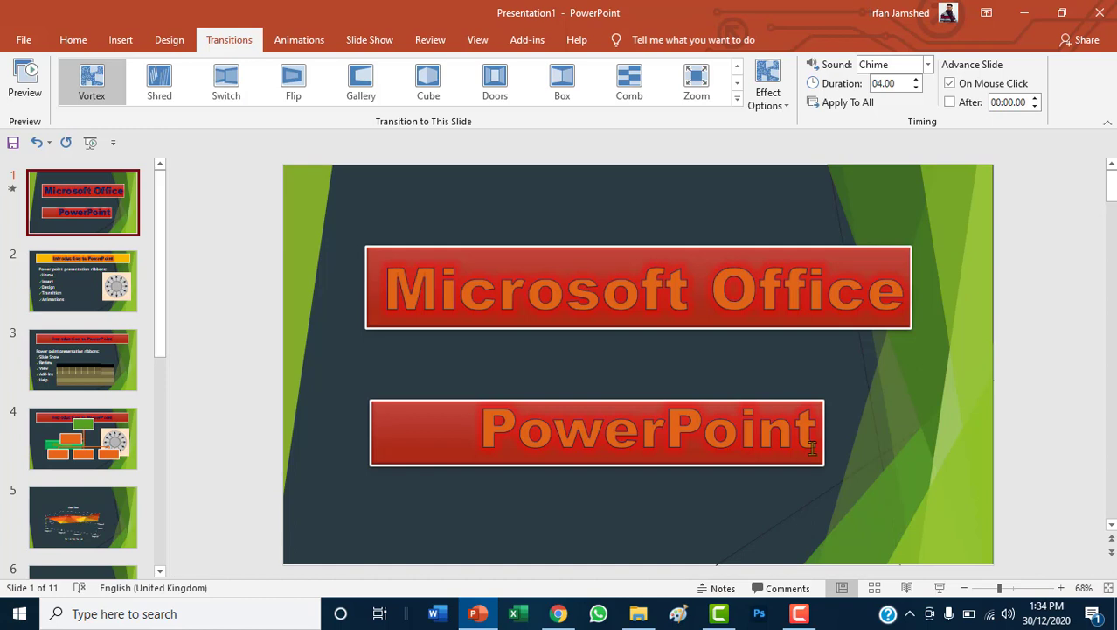
- Preview the Vortex transition in a slide show, then compare the transitions on slides 1 and 2
{"action": "left_click", "coordinate": [936, 589]}
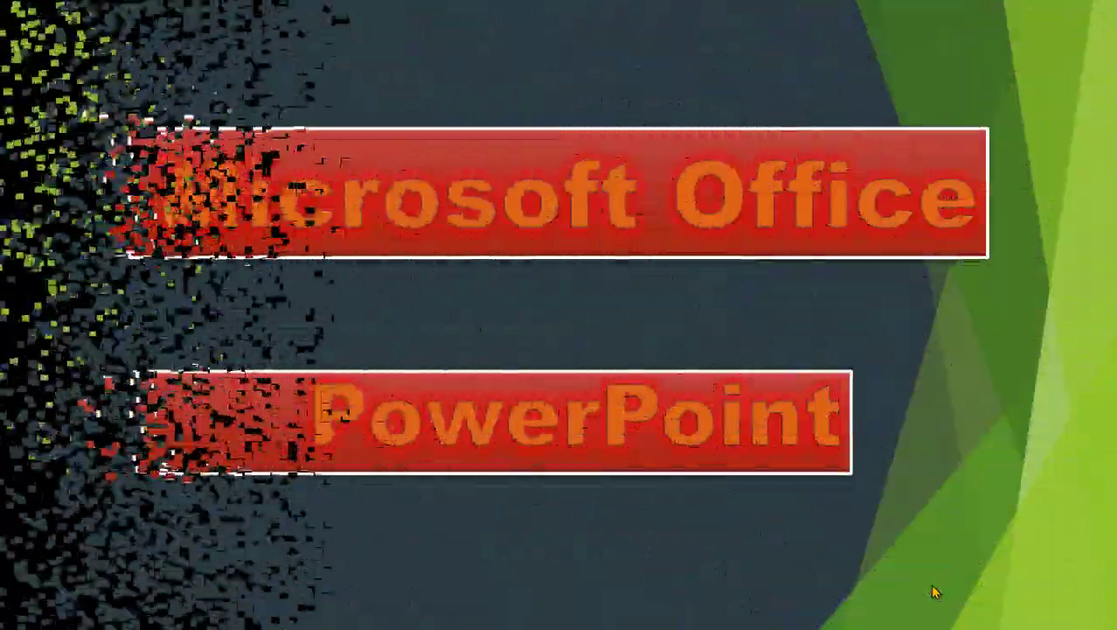
{"action": "left_click", "coordinate": [934, 592]}
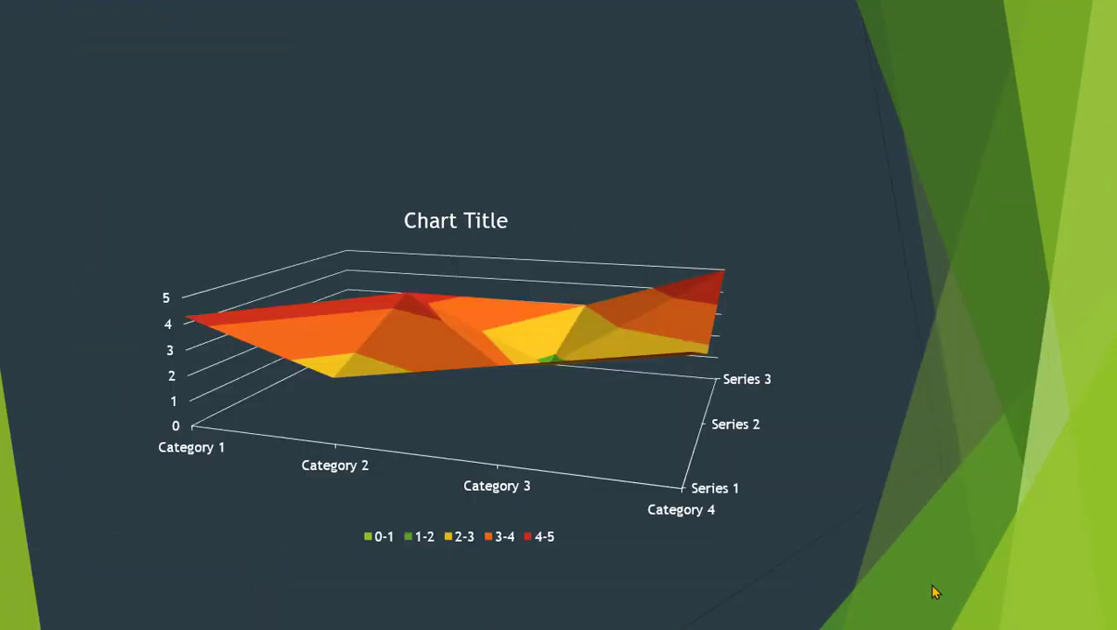
{"action": "key", "text": "Escape"}
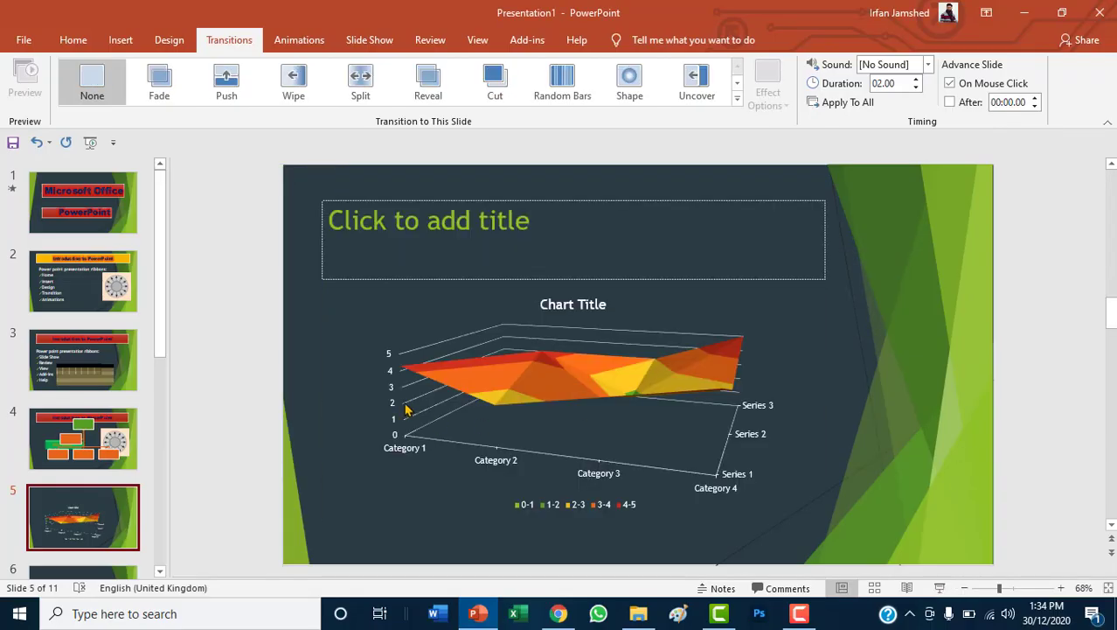
{"action": "left_click", "coordinate": [122, 227]}
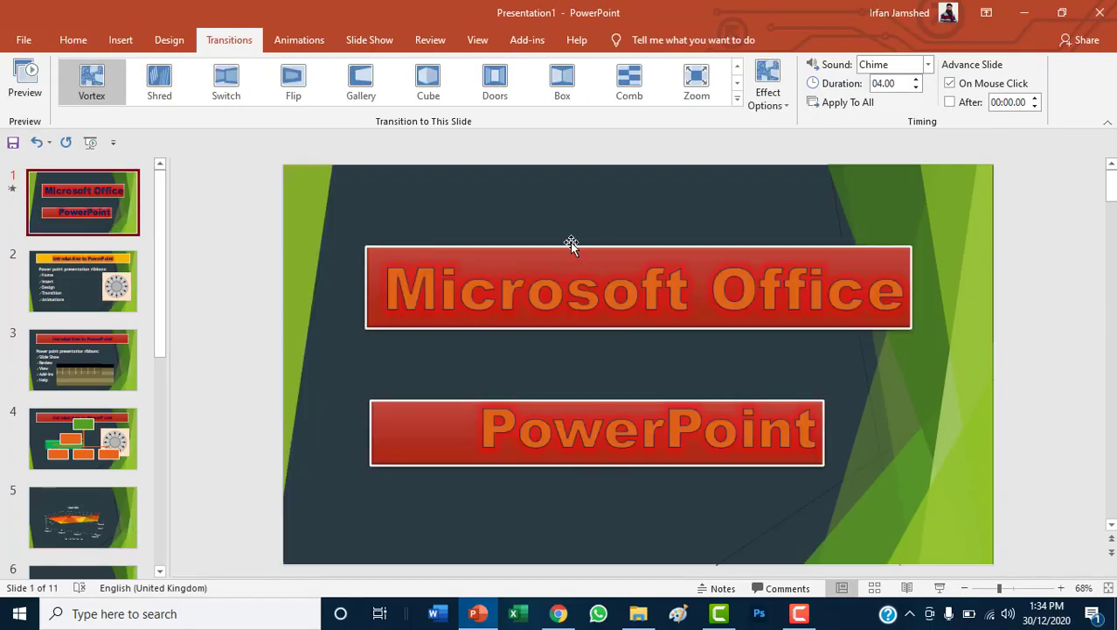
{"action": "left_click", "coordinate": [85, 291]}
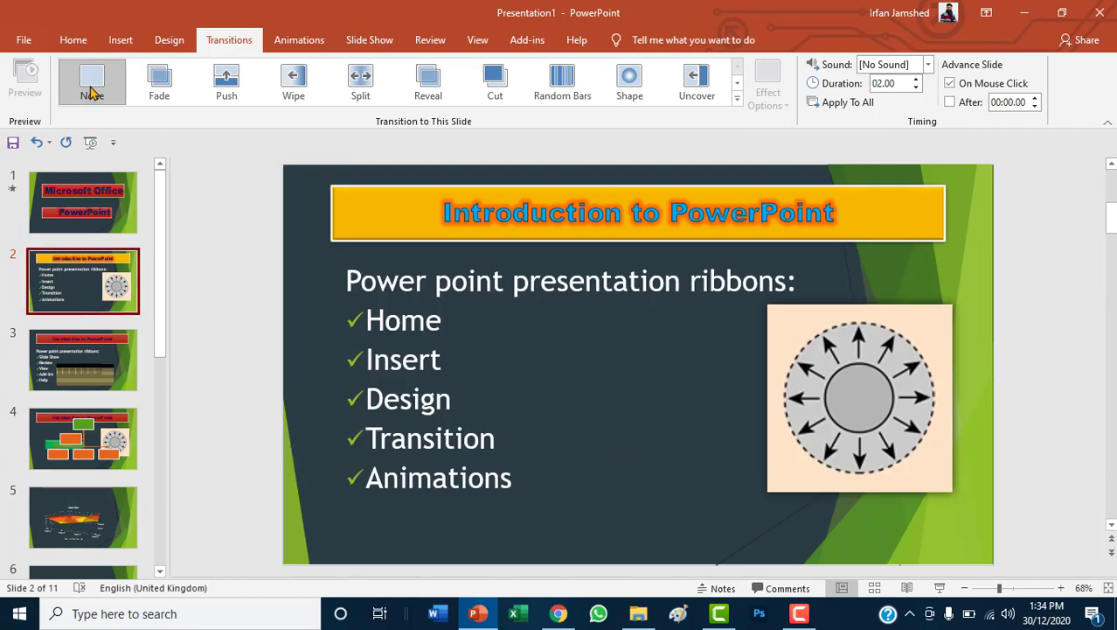
{"action": "left_click", "coordinate": [99, 214]}
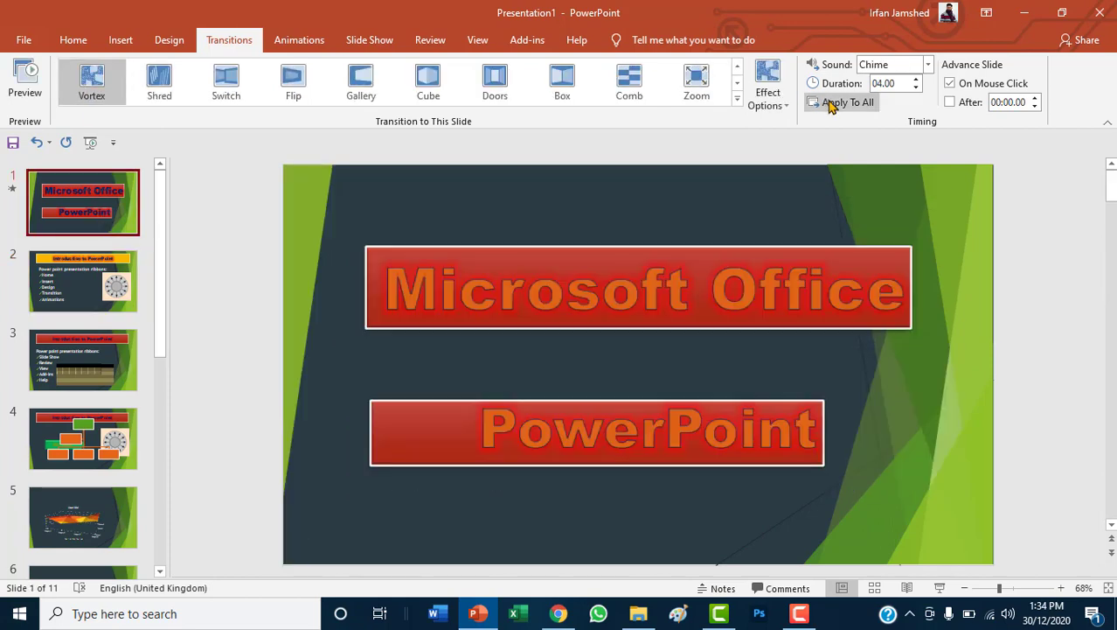
- Apply the Vortex transition with Chime to all slides and confirm it on slides 2 and 3
{"action": "left_click", "coordinate": [830, 103]}
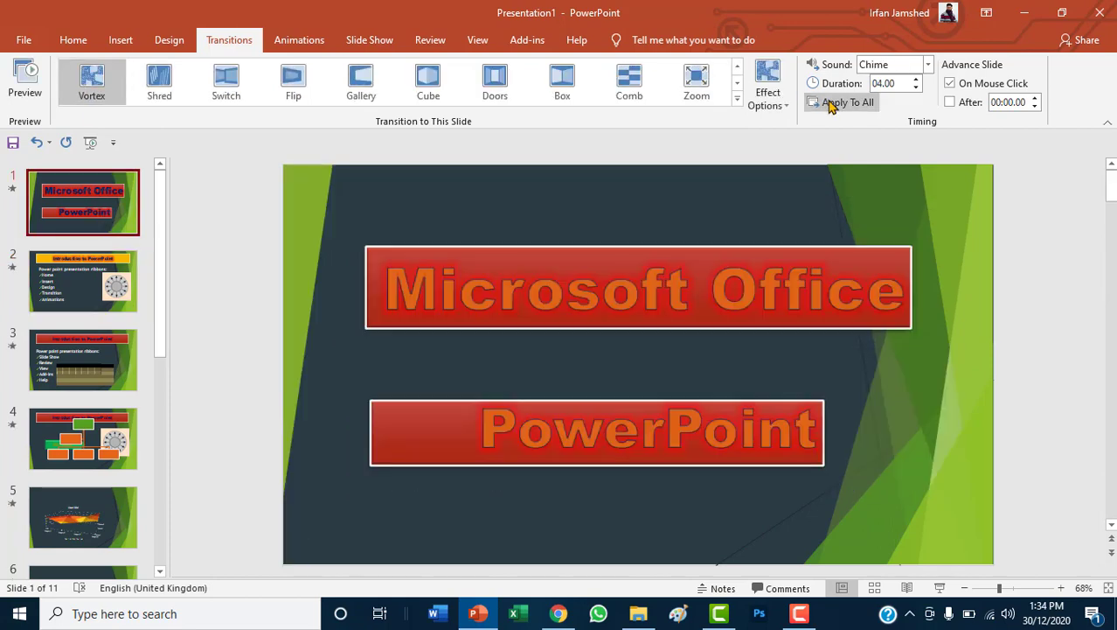
{"action": "left_click", "coordinate": [85, 288]}
{"action": "left_click", "coordinate": [83, 358]}
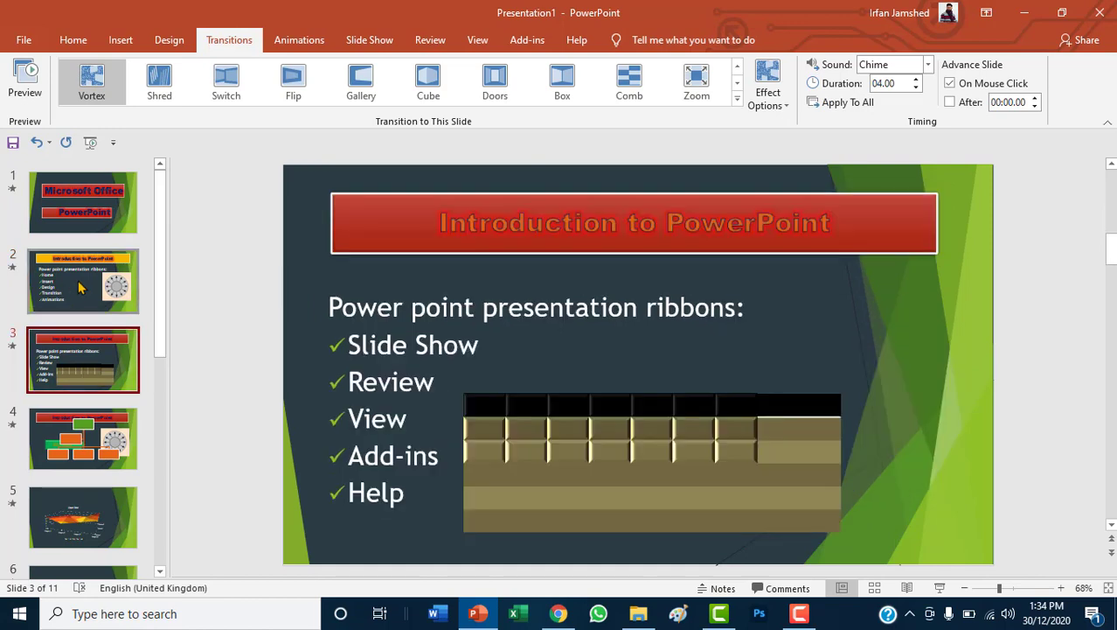
{"action": "left_click", "coordinate": [85, 210]}
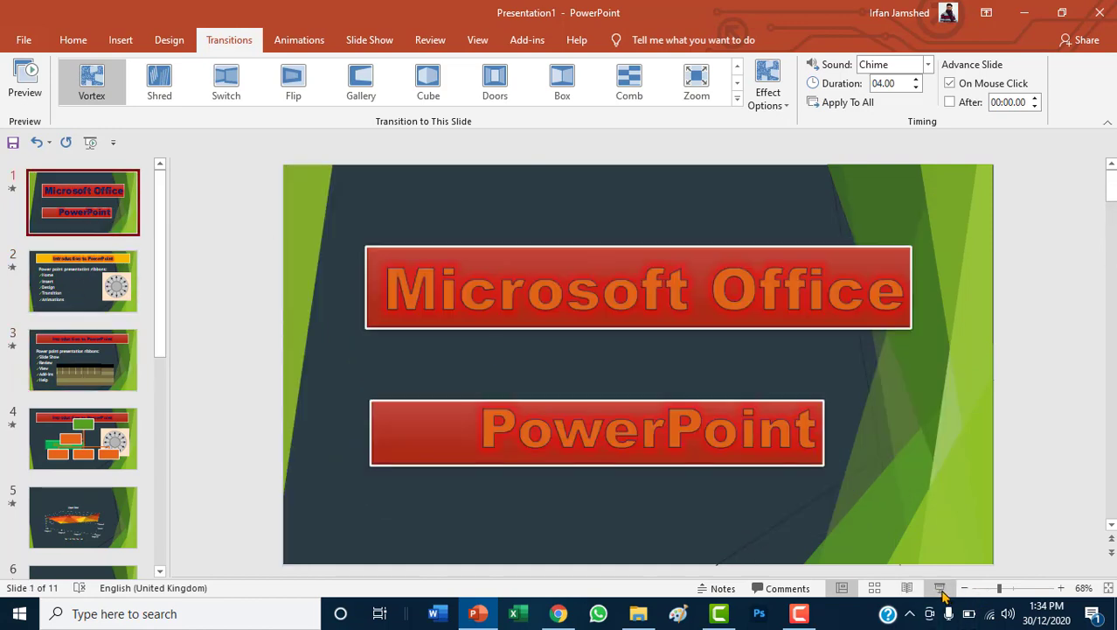
- Play the show from the title slide, watching Vortex transitions up to slide 4, then exit
{"action": "left_click", "coordinate": [940, 587]}
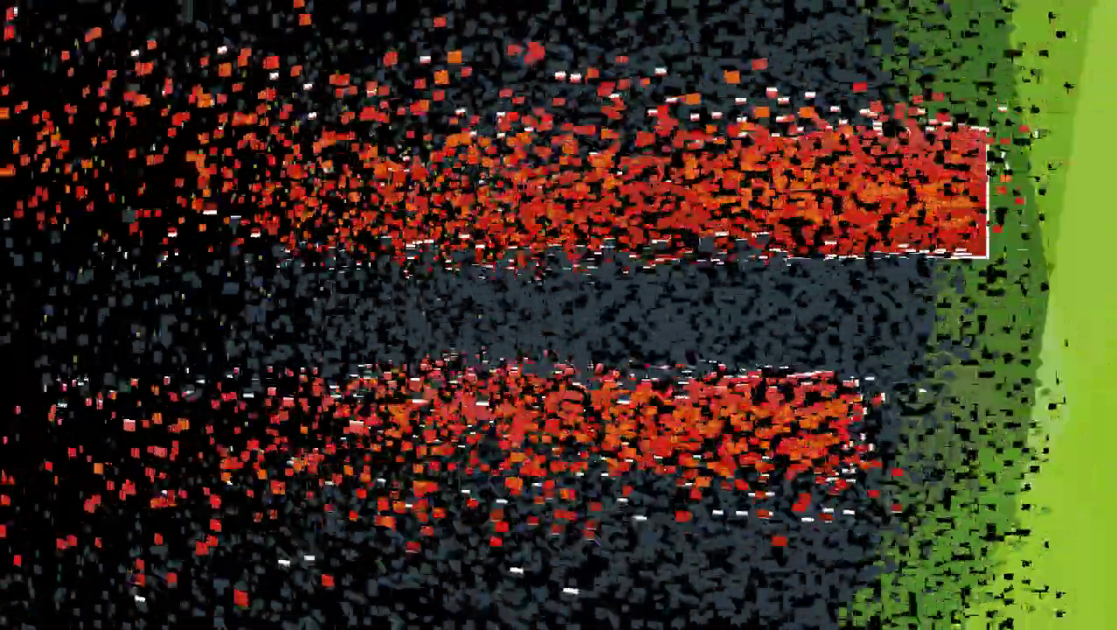
{"action": "key", "text": "Right"}
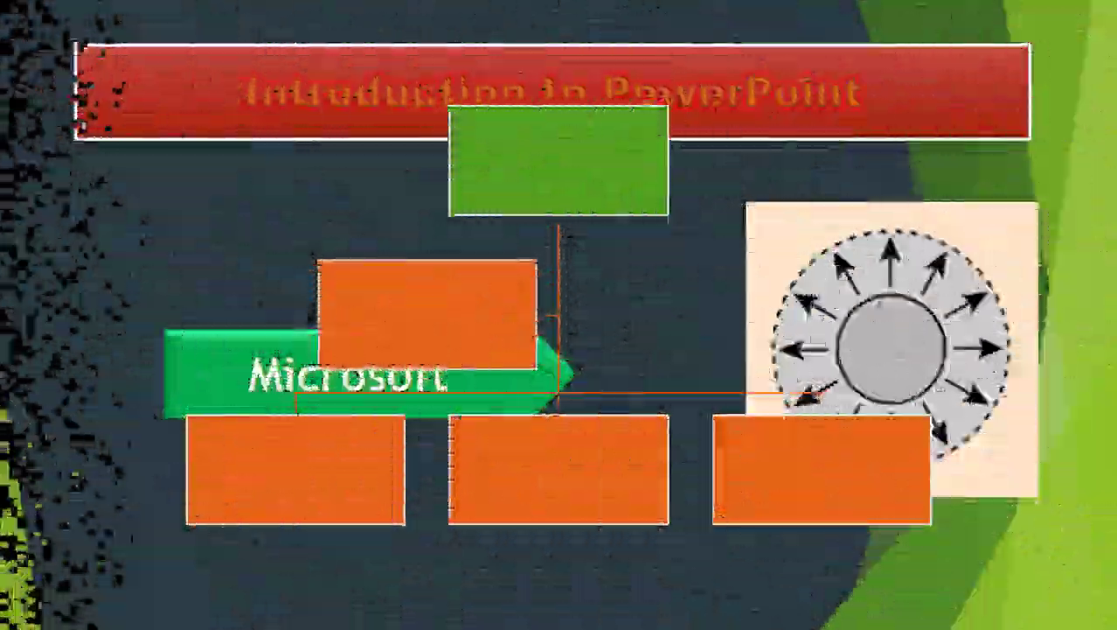
{"action": "key", "text": "Escape"}
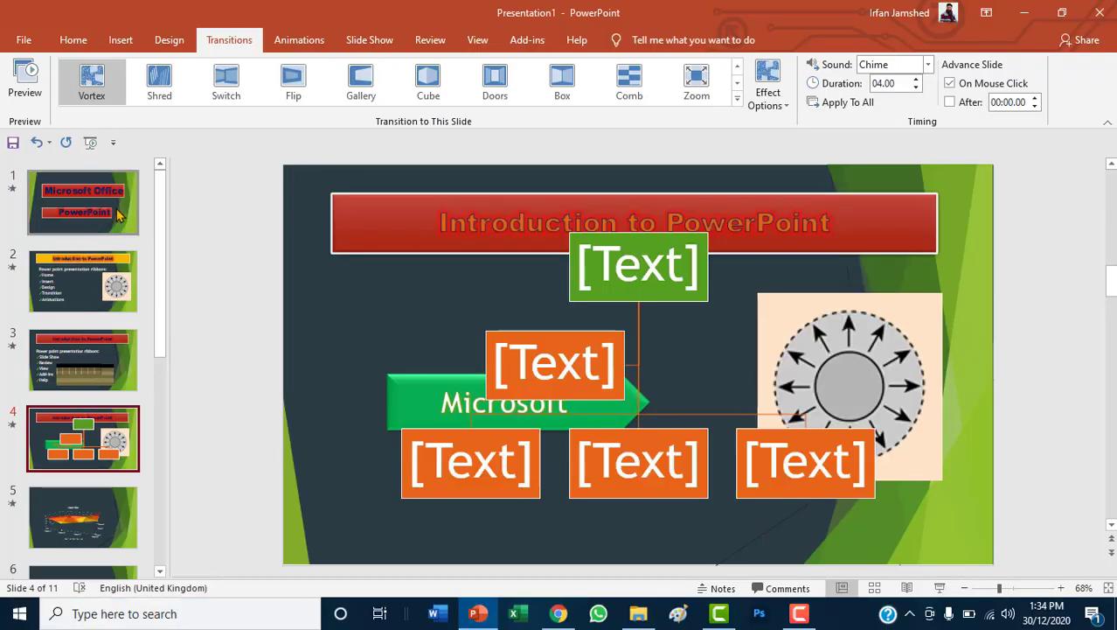
- Switch the title slide to a 0.70-second Fade transition with a Click sound
{"action": "left_click", "coordinate": [120, 214]}
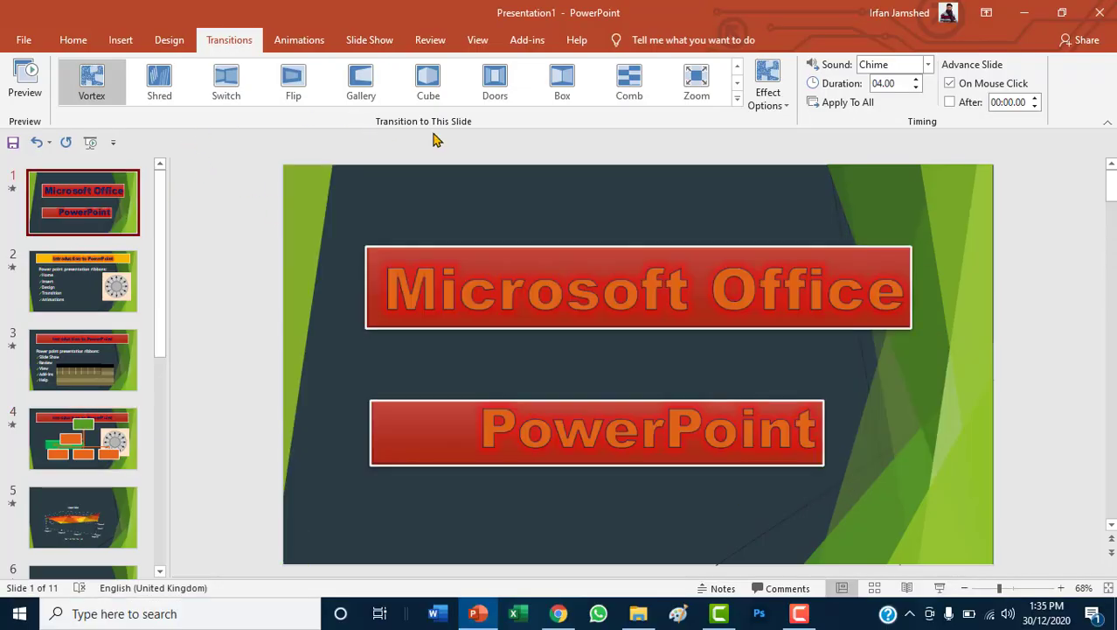
{"action": "left_click", "coordinate": [737, 102]}
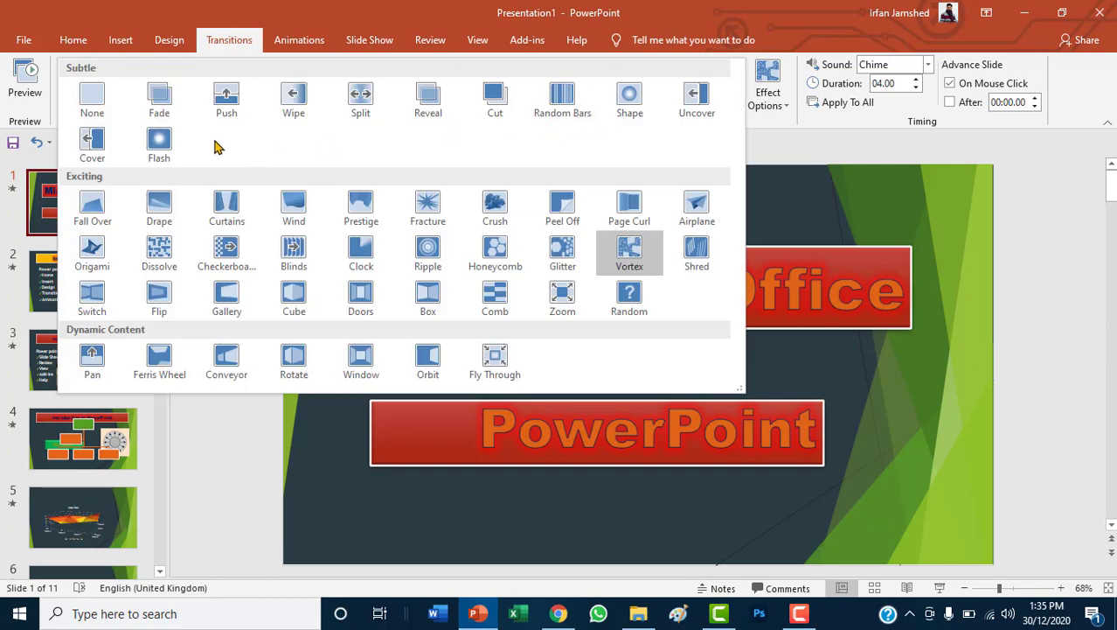
{"action": "left_click", "coordinate": [159, 99]}
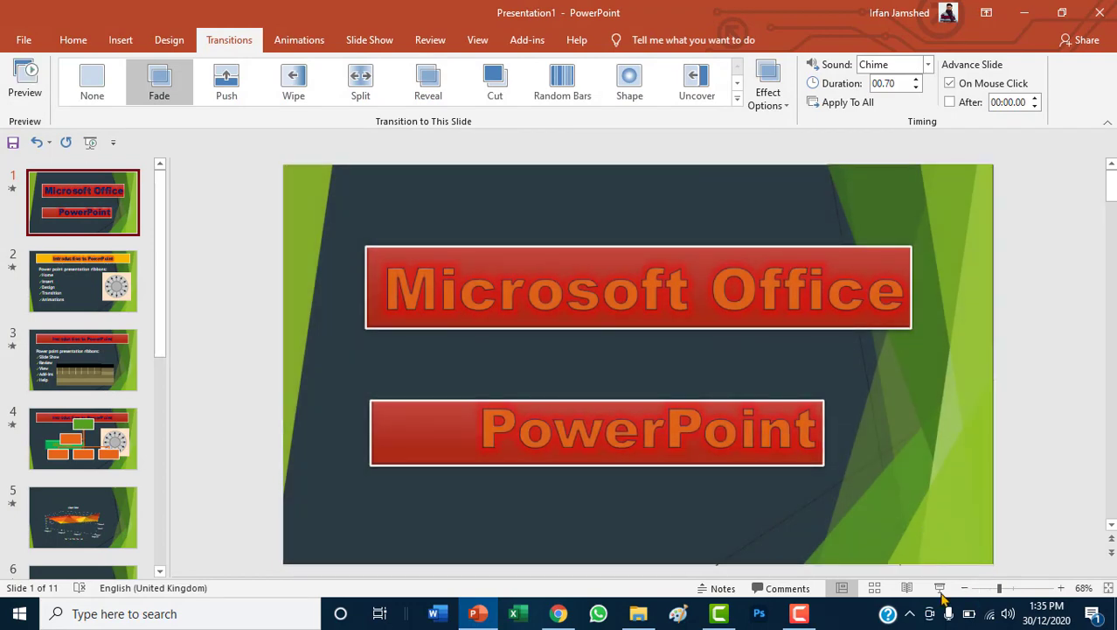
{"action": "left_click", "coordinate": [928, 65]}
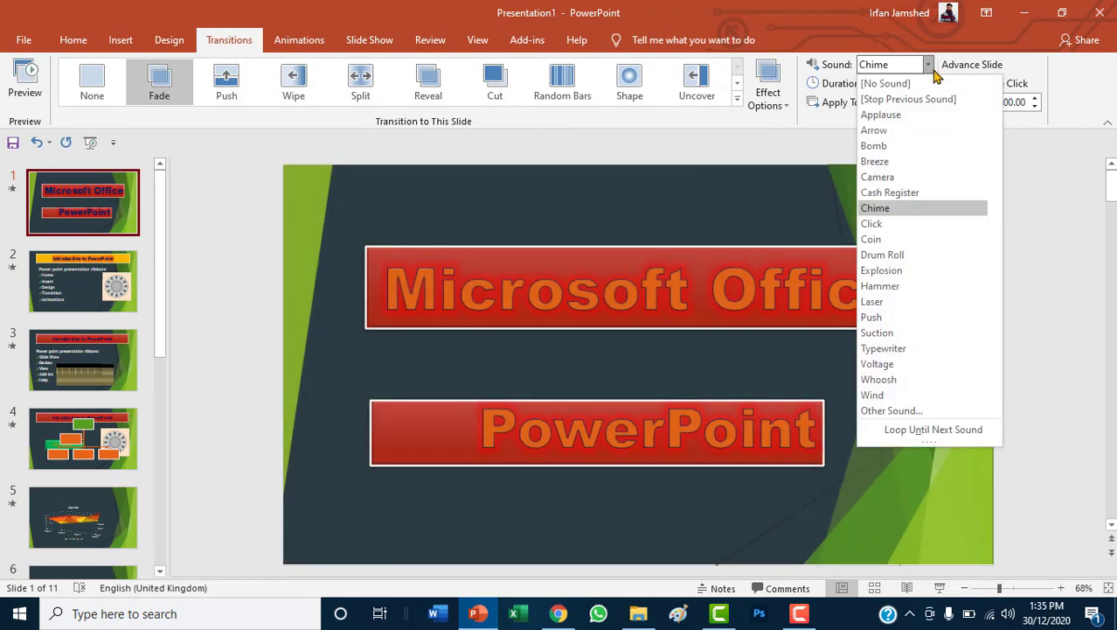
{"action": "left_click", "coordinate": [899, 223]}
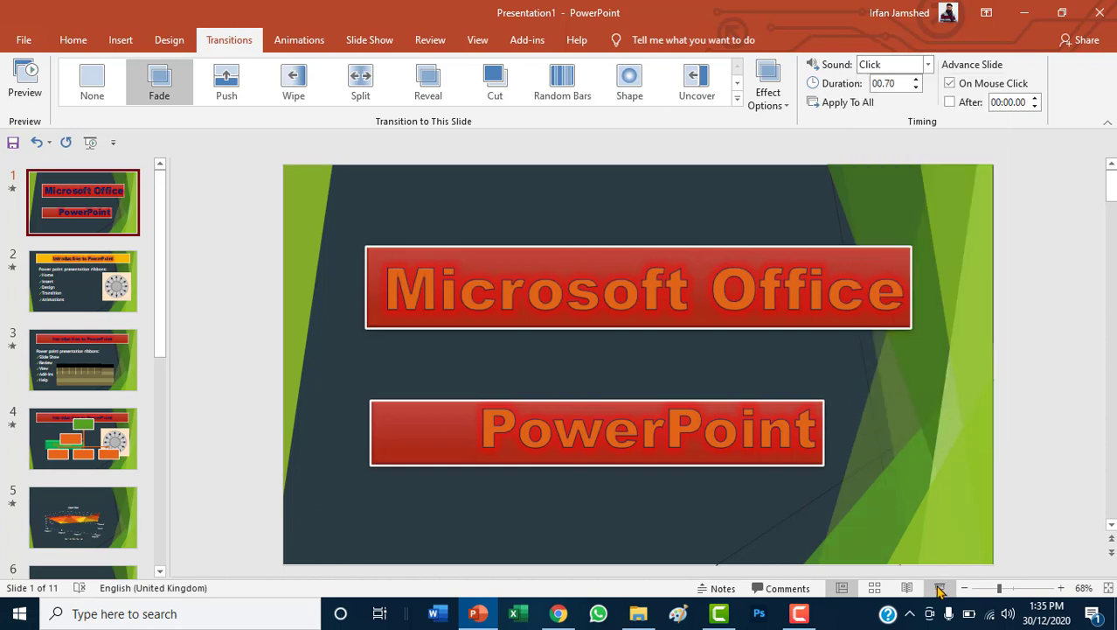
- Run a quick slide show, then look over slides 1 and 3 in the editor
{"action": "left_click", "coordinate": [940, 588]}
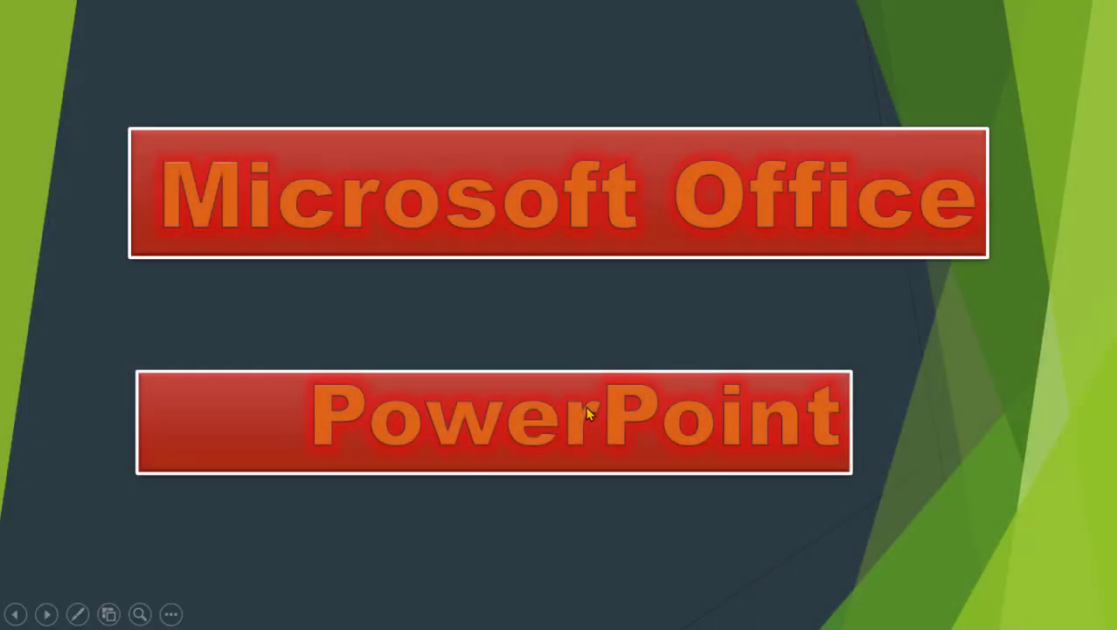
{"action": "left_click", "coordinate": [586, 406]}
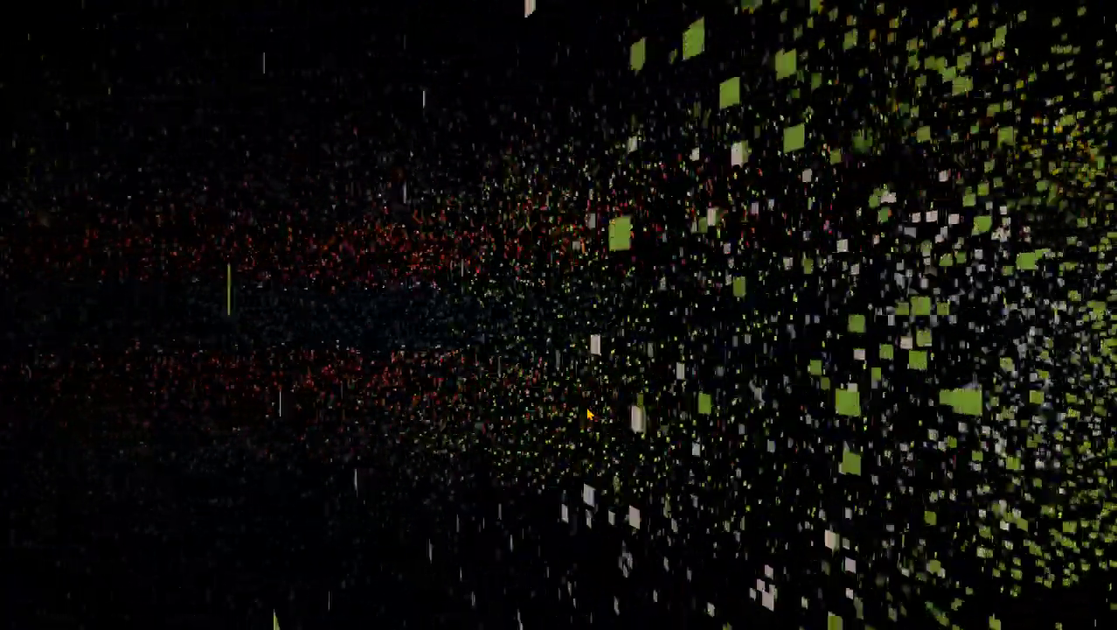
{"action": "key", "text": "Escape"}
{"action": "left_click", "coordinate": [86, 230]}
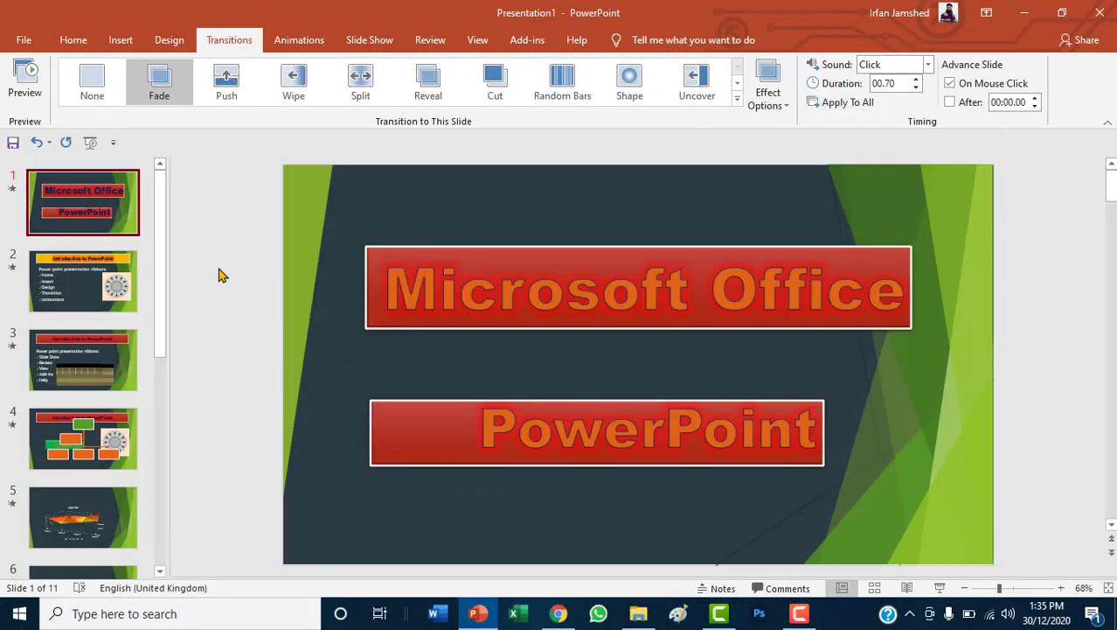
{"action": "left_click", "coordinate": [104, 352]}
{"action": "left_click", "coordinate": [124, 196]}
- Replay the show from the title slide through the chart, empty and equation slides, then exit
{"action": "left_click", "coordinate": [941, 591]}
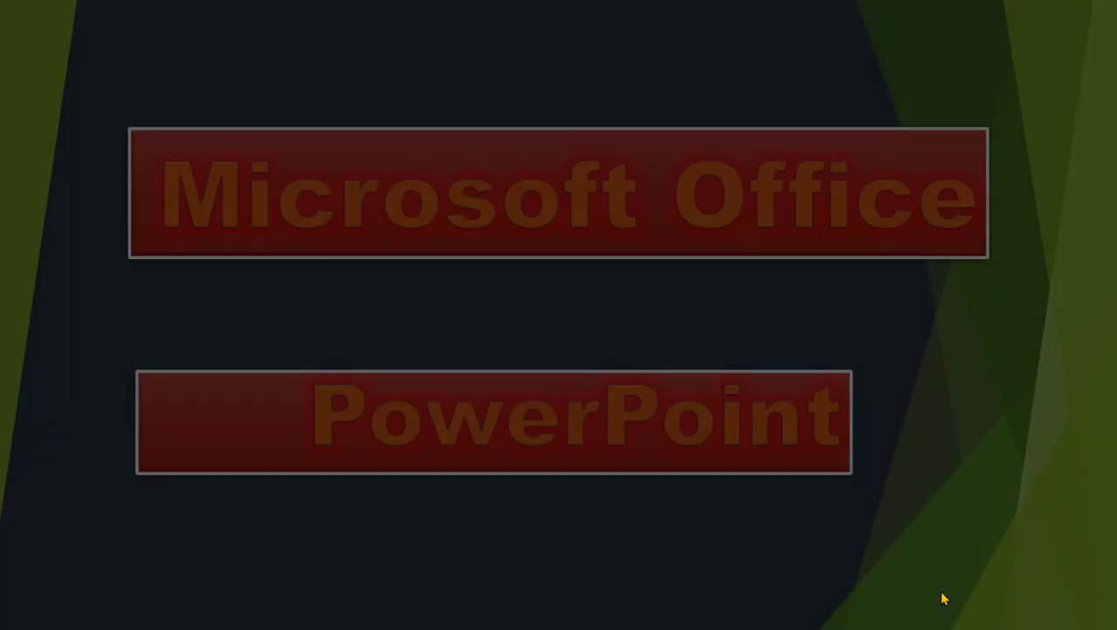
{"action": "key", "text": "Right"}
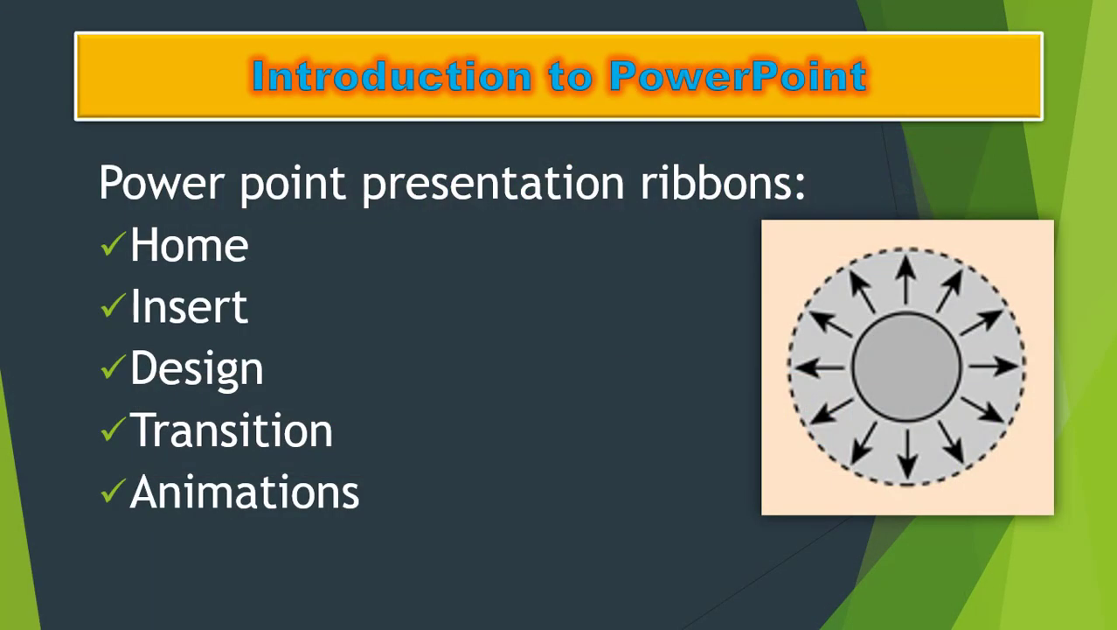
{"action": "key", "text": "Right"}
{"action": "key", "text": "Right"}
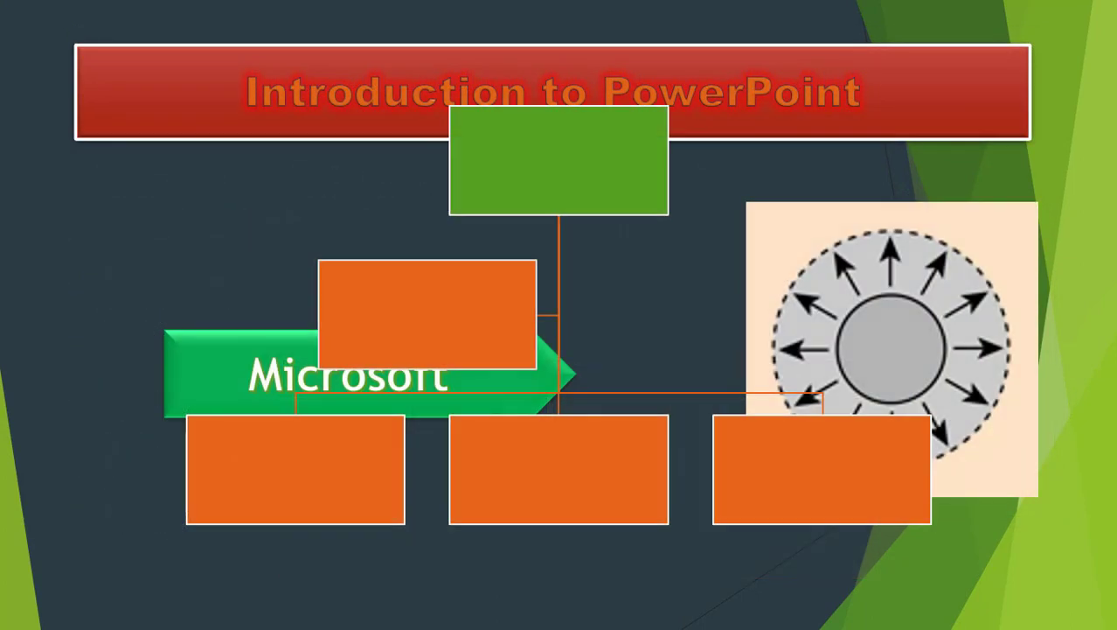
{"action": "key", "text": "Right"}
{"action": "key", "text": "Right"}
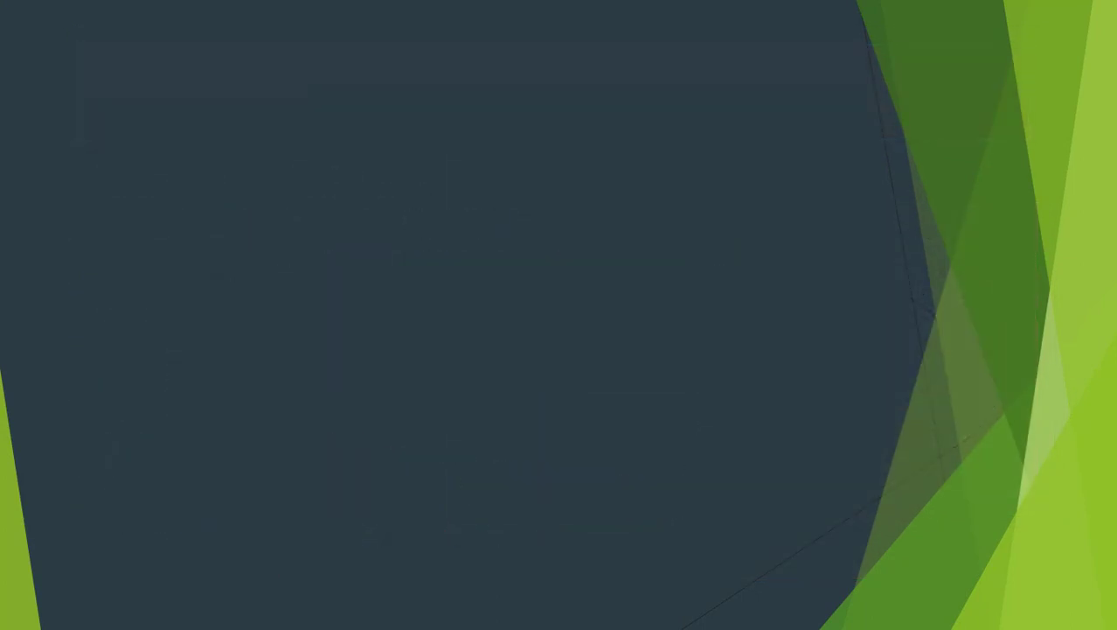
{"action": "key", "text": "Right"}
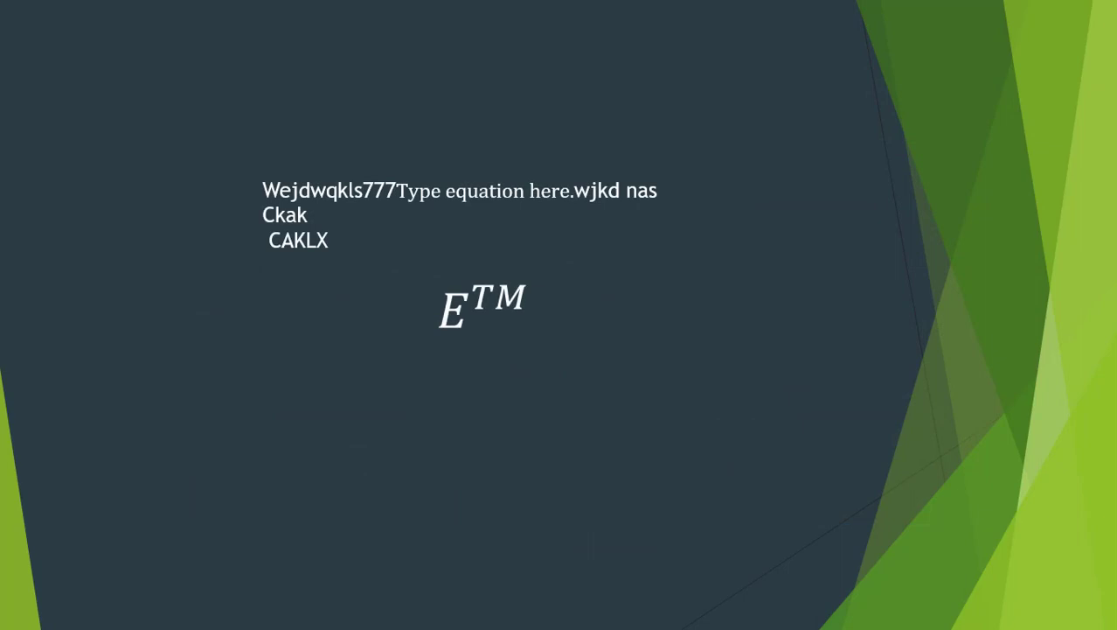
{"action": "key", "text": "Escape"}
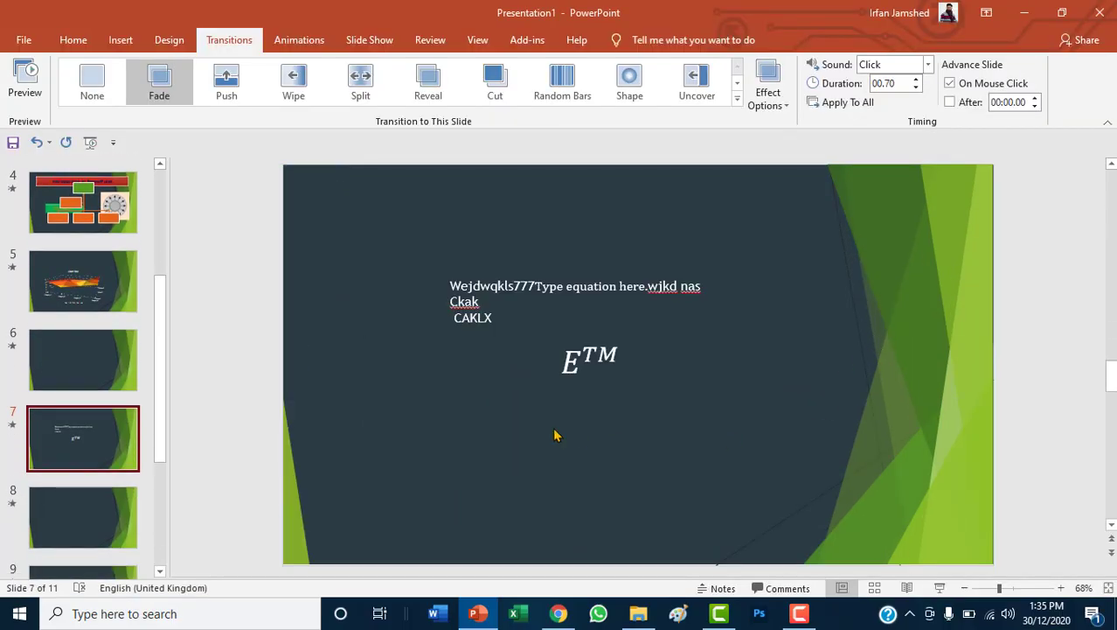
{"action": "scroll", "coordinate": [95, 326], "scroll_direction": "up", "scroll_amount": 3}
{"action": "scroll", "coordinate": [95, 325], "scroll_direction": "up", "scroll_amount": 2}
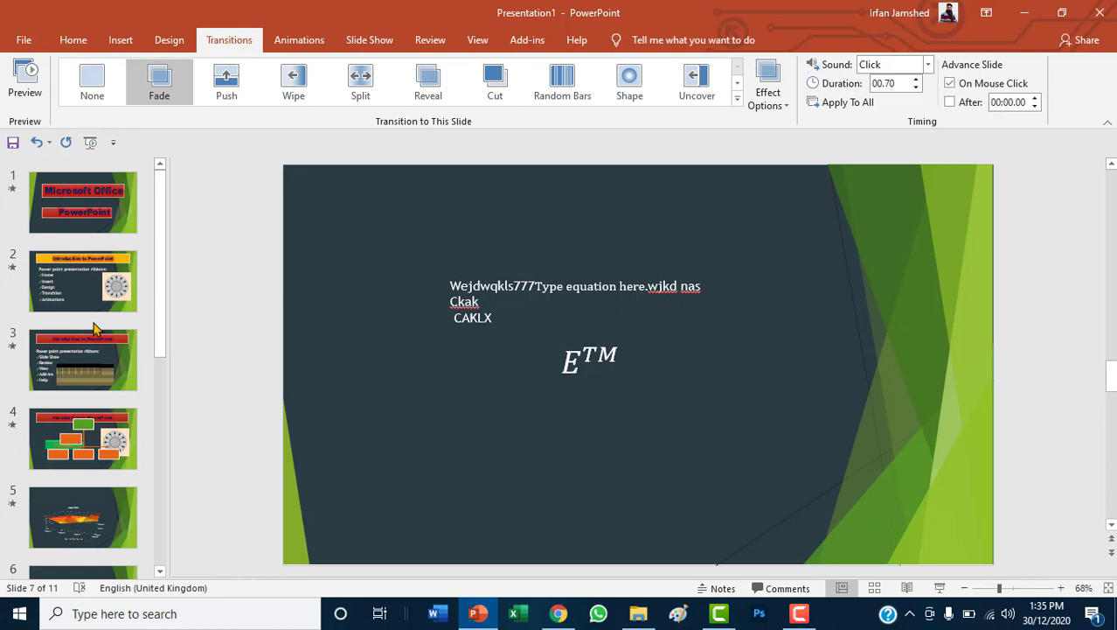
- Try opening the recent Surface Charge Distribution lecture, dismiss the file-not-found error, and reopen File
{"action": "left_click", "coordinate": [24, 41]}
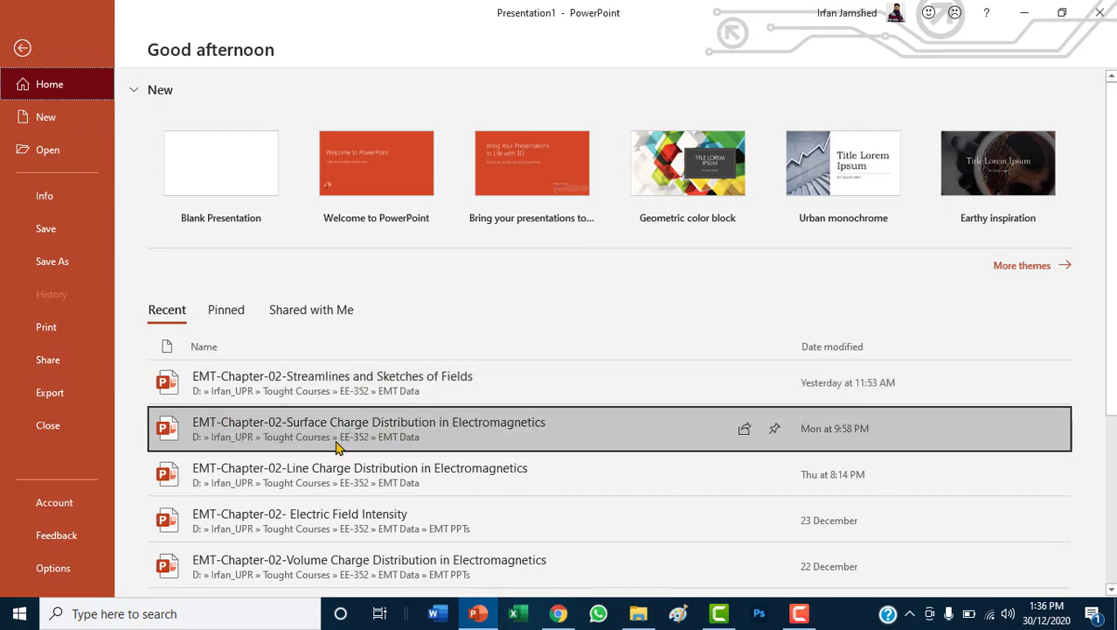
{"action": "left_click", "coordinate": [407, 436]}
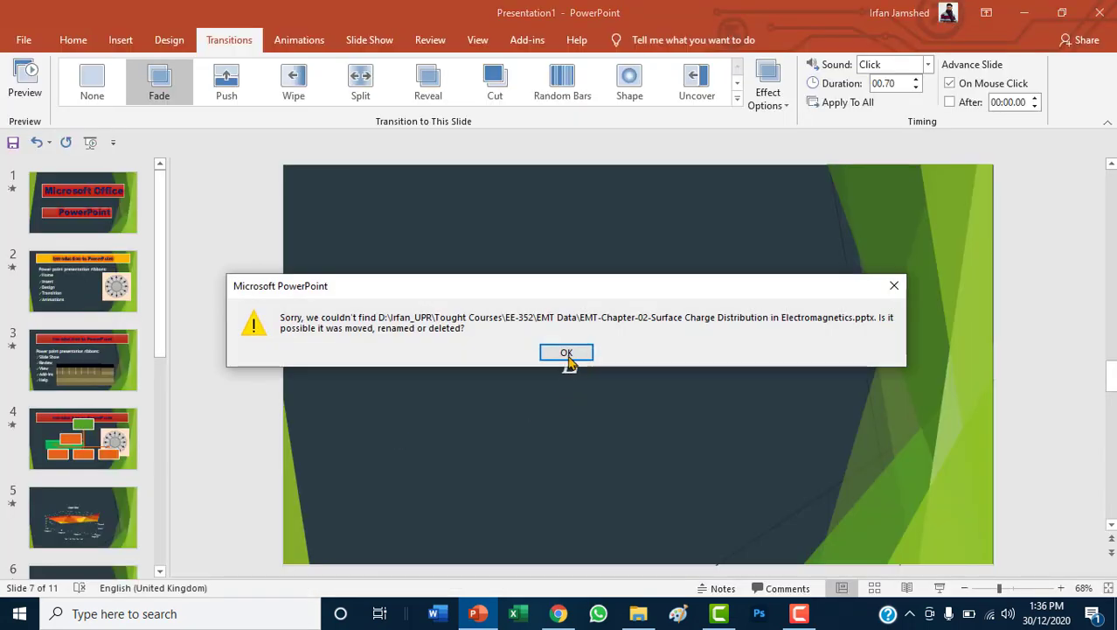
{"action": "left_click", "coordinate": [567, 353]}
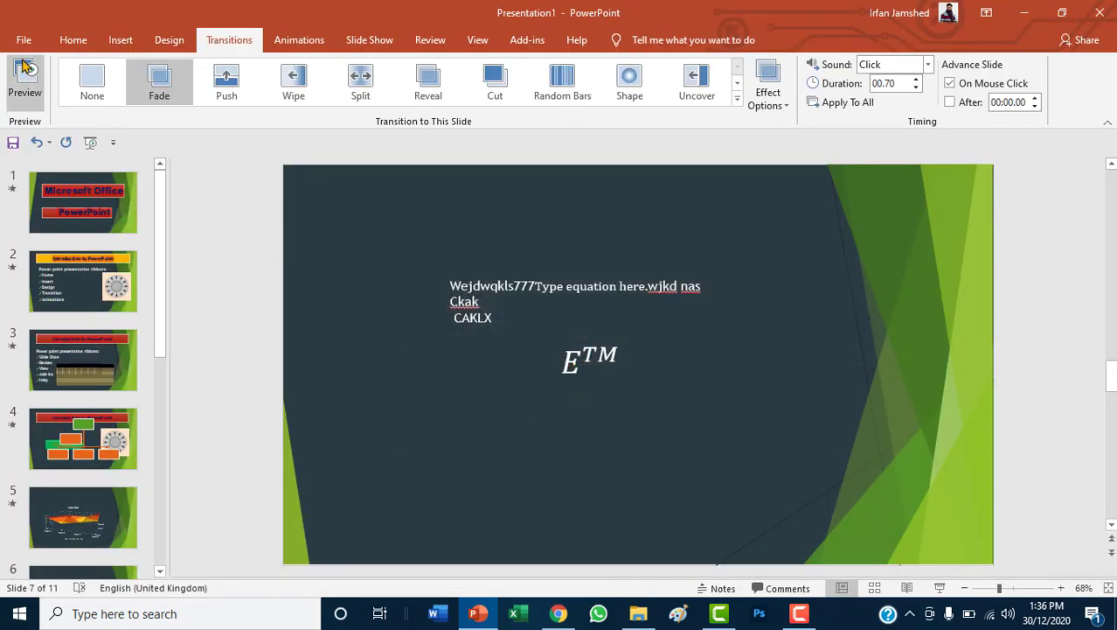
{"action": "left_click", "coordinate": [23, 39]}
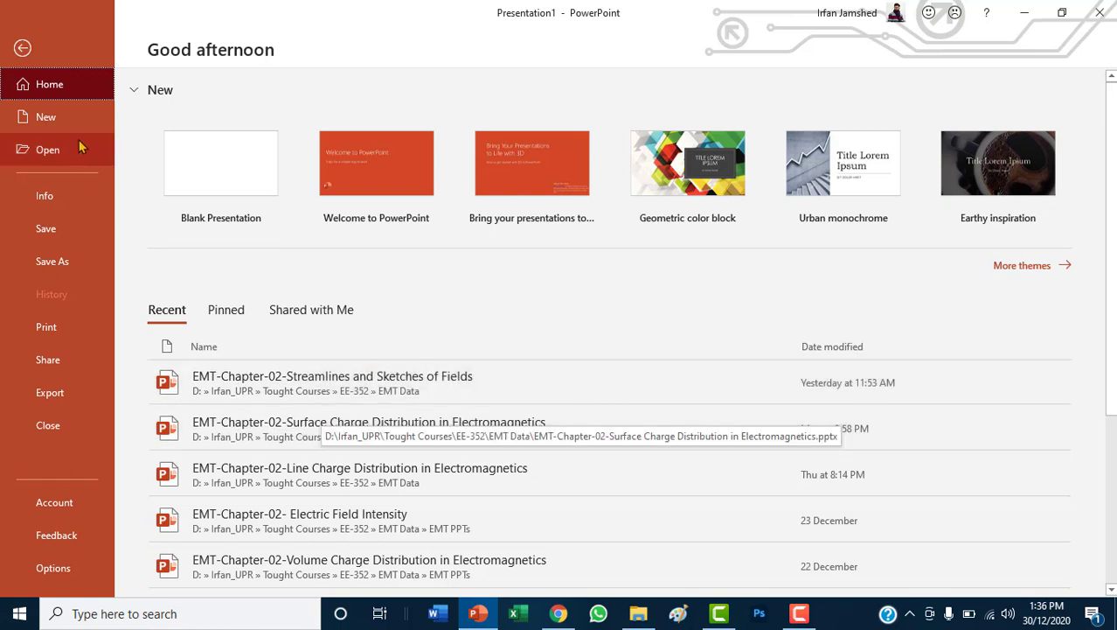
- Open the file browser from the Open page and go to the Professional (D:) drive
{"action": "left_click", "coordinate": [47, 154]}
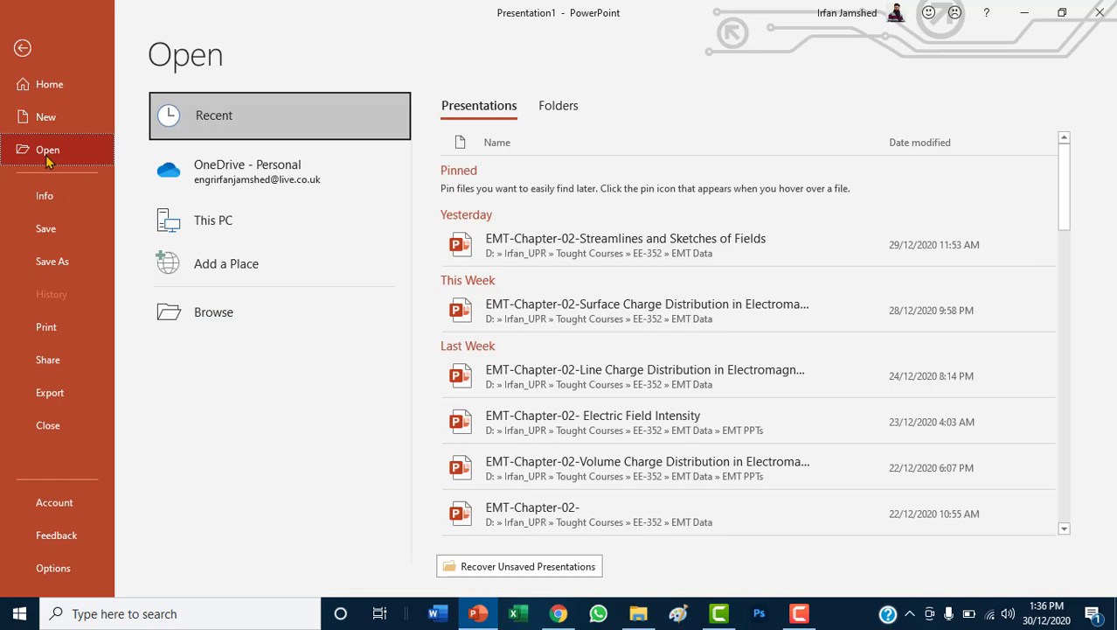
{"action": "left_click", "coordinate": [225, 229]}
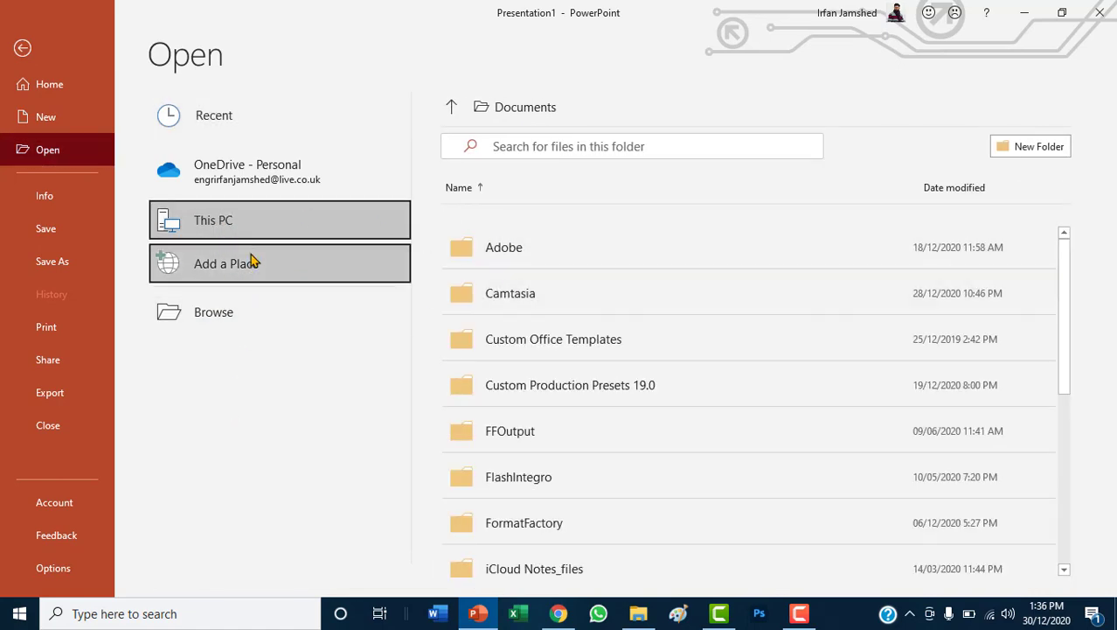
{"action": "left_click", "coordinate": [210, 313]}
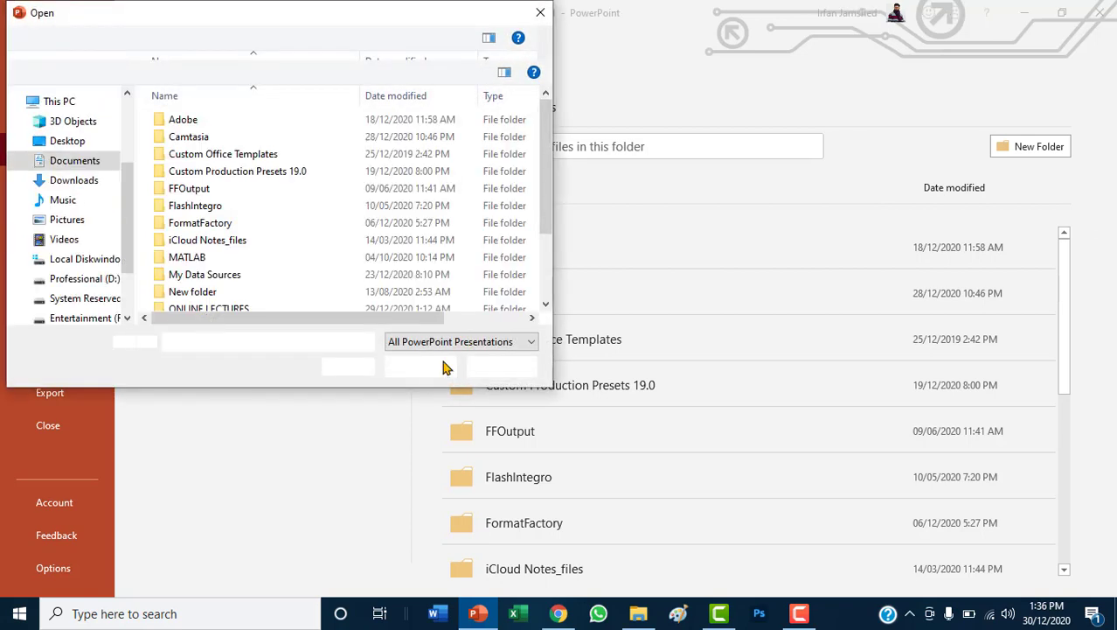
{"action": "left_click", "coordinate": [88, 278]}
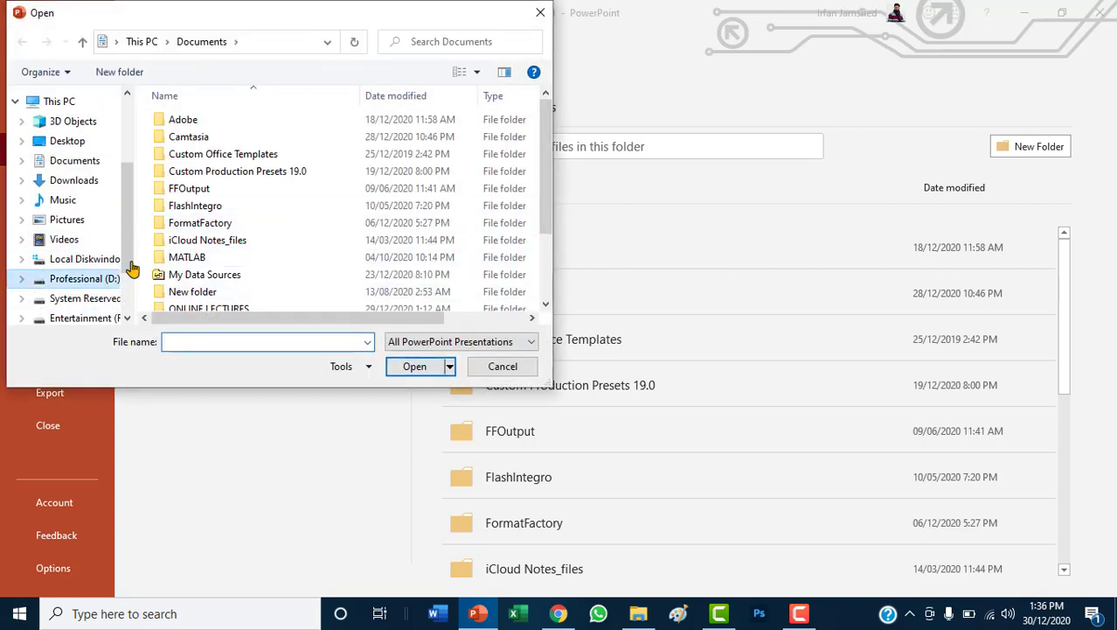
- Go through Tought Courses > EE-352 > EMT Data > EMT PPTs and open the Chapter 02 Surface Charge Distribution file
{"action": "double_click", "coordinate": [201, 159]}
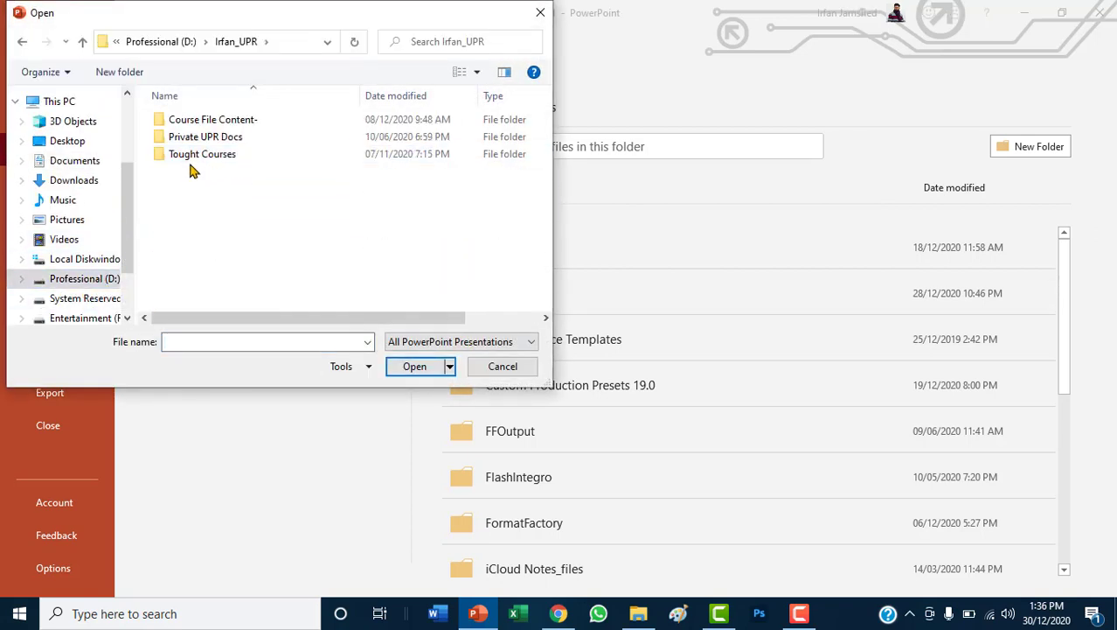
{"action": "double_click", "coordinate": [202, 159]}
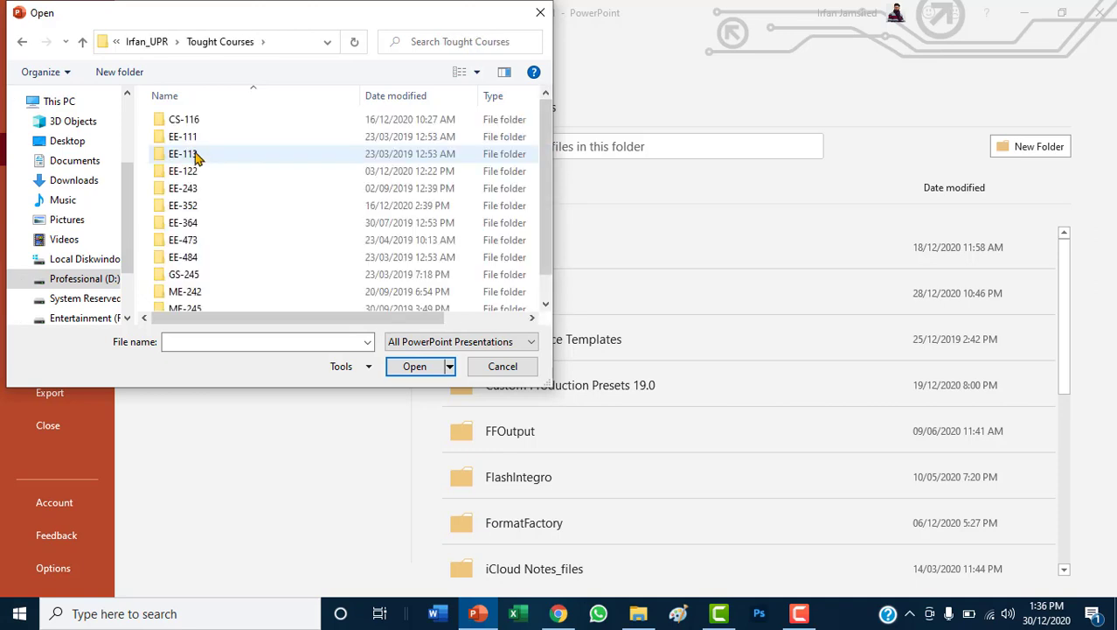
{"action": "left_click", "coordinate": [190, 212]}
{"action": "double_click", "coordinate": [190, 210]}
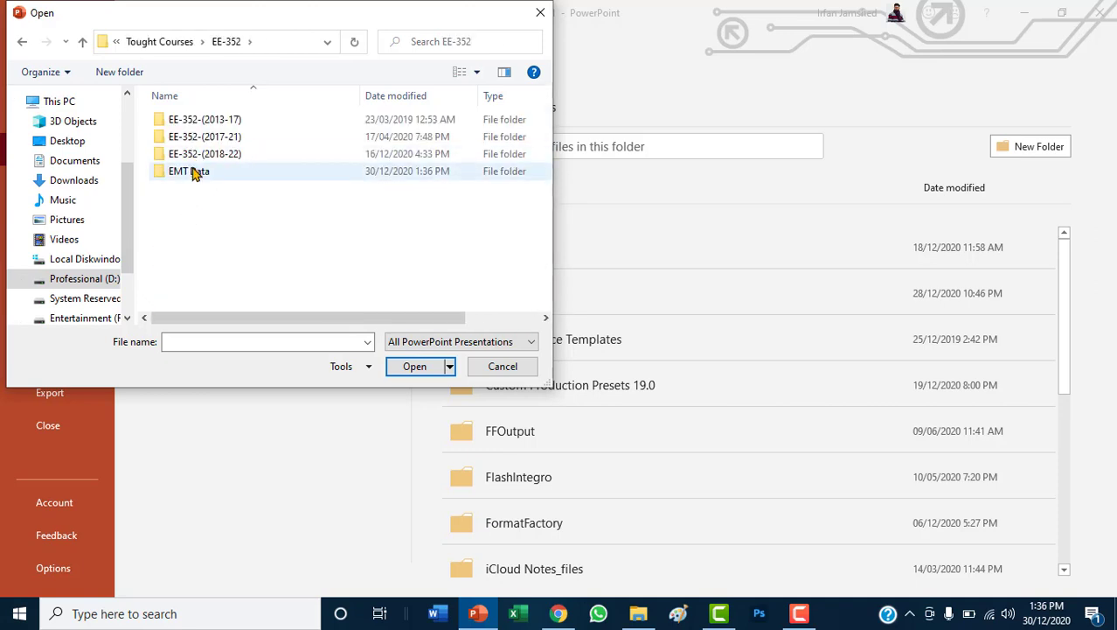
{"action": "double_click", "coordinate": [194, 171]}
{"action": "double_click", "coordinate": [210, 137]}
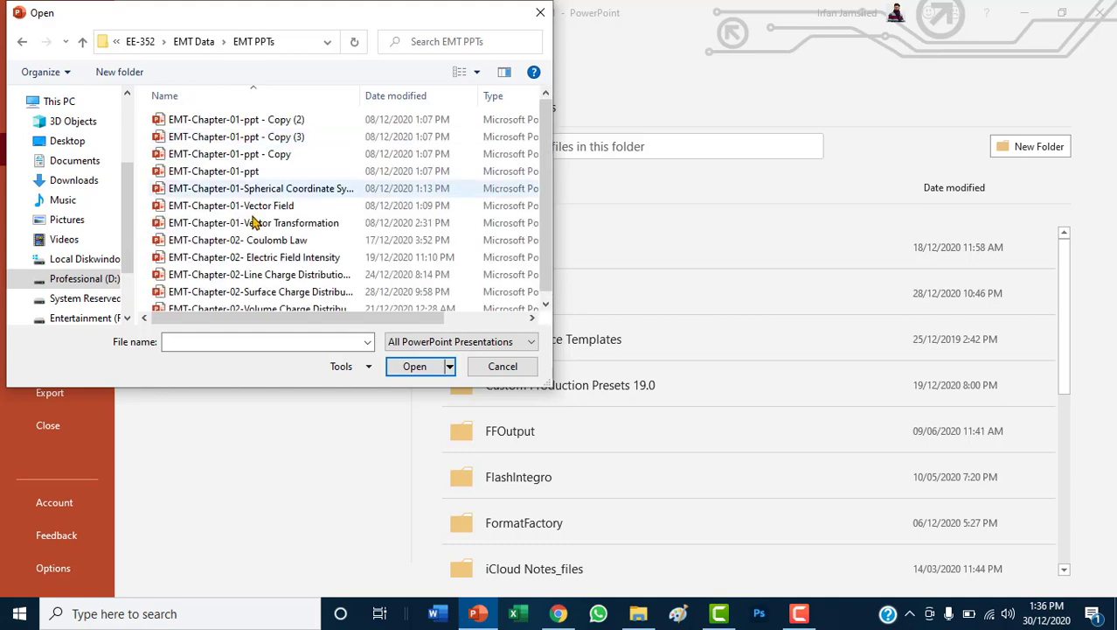
{"action": "scroll", "coordinate": [343, 214], "scroll_direction": "down", "scroll_amount": 1}
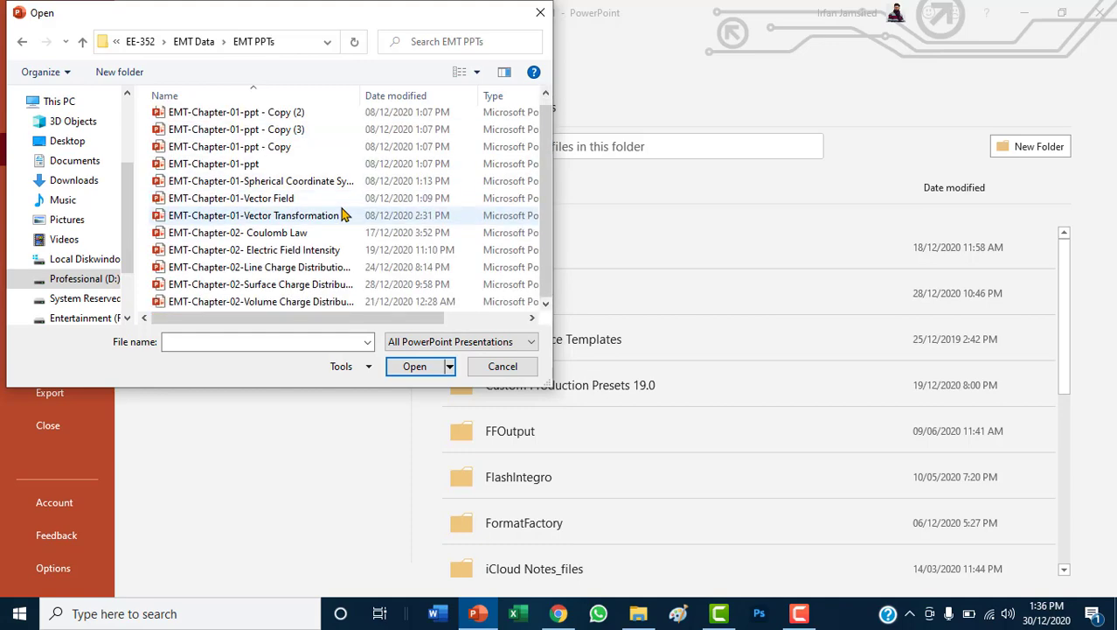
{"action": "left_click", "coordinate": [253, 286]}
{"action": "double_click", "coordinate": [253, 287]}
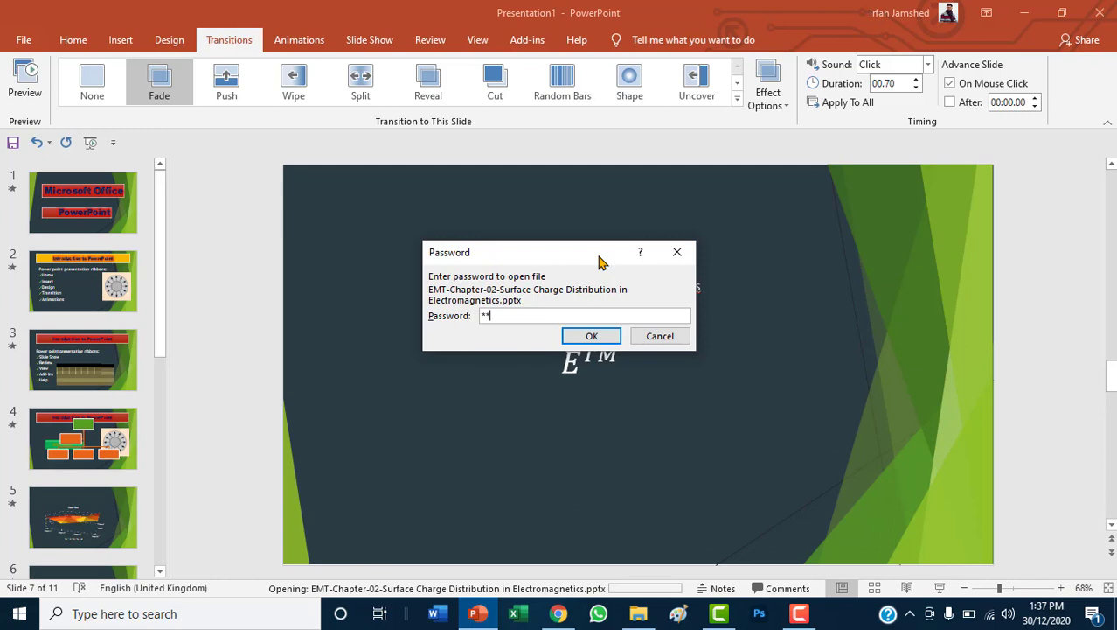
- Confirm the password to open the Chapter 02 Surface Charge Distribution presentation
{"action": "left_click", "coordinate": [610, 336]}
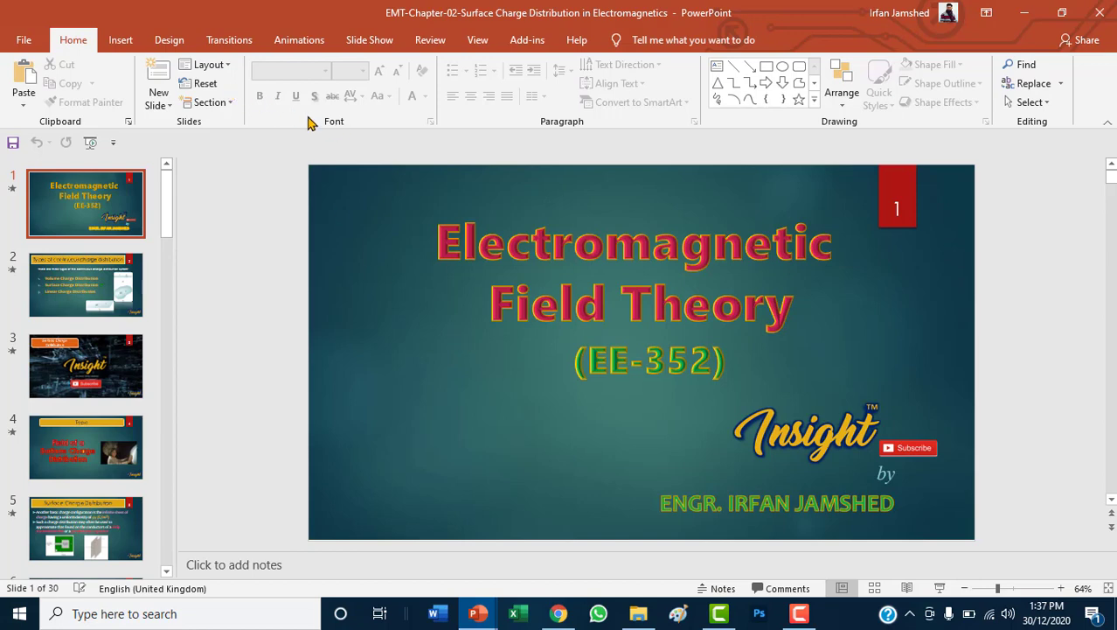
- Apply the green Facet theme to the whole EMT deck
{"action": "left_click", "coordinate": [121, 40]}
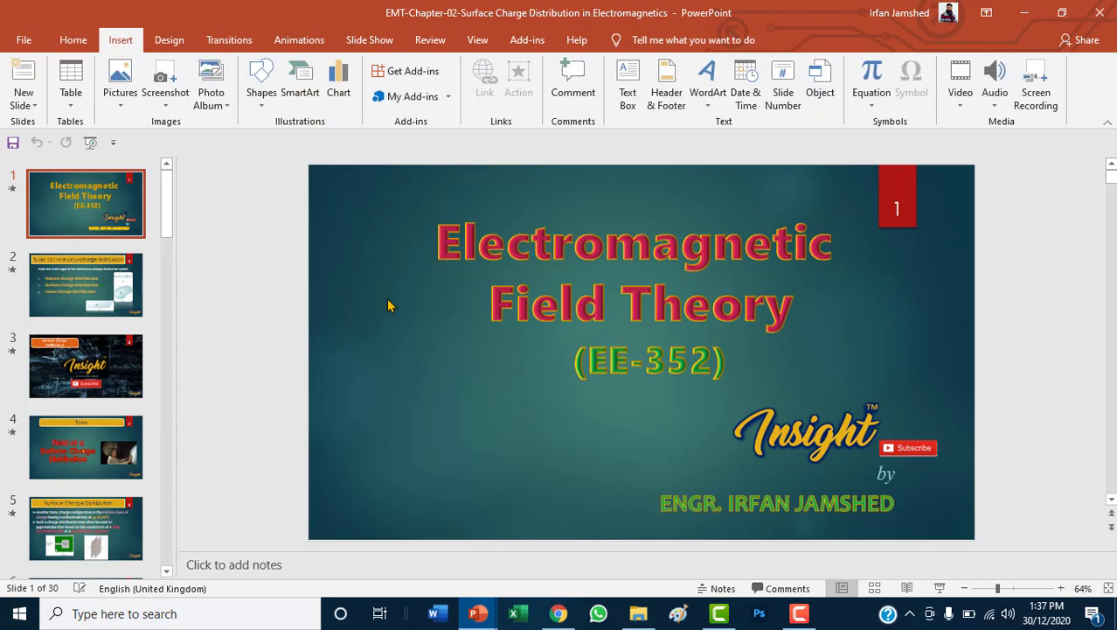
{"action": "left_click", "coordinate": [171, 44]}
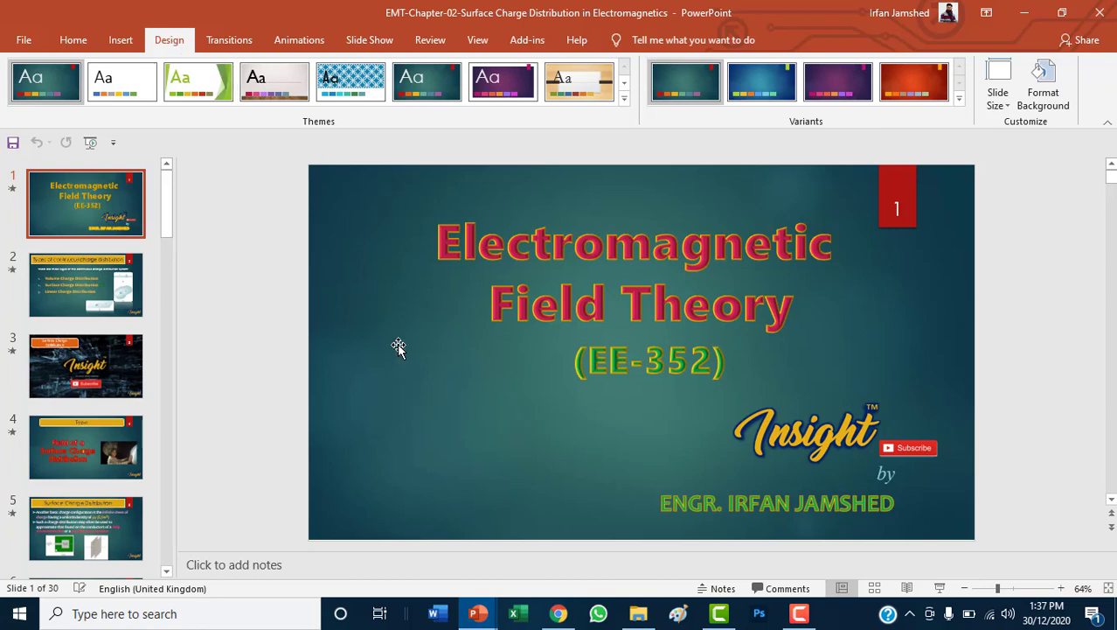
{"action": "left_click", "coordinate": [199, 85]}
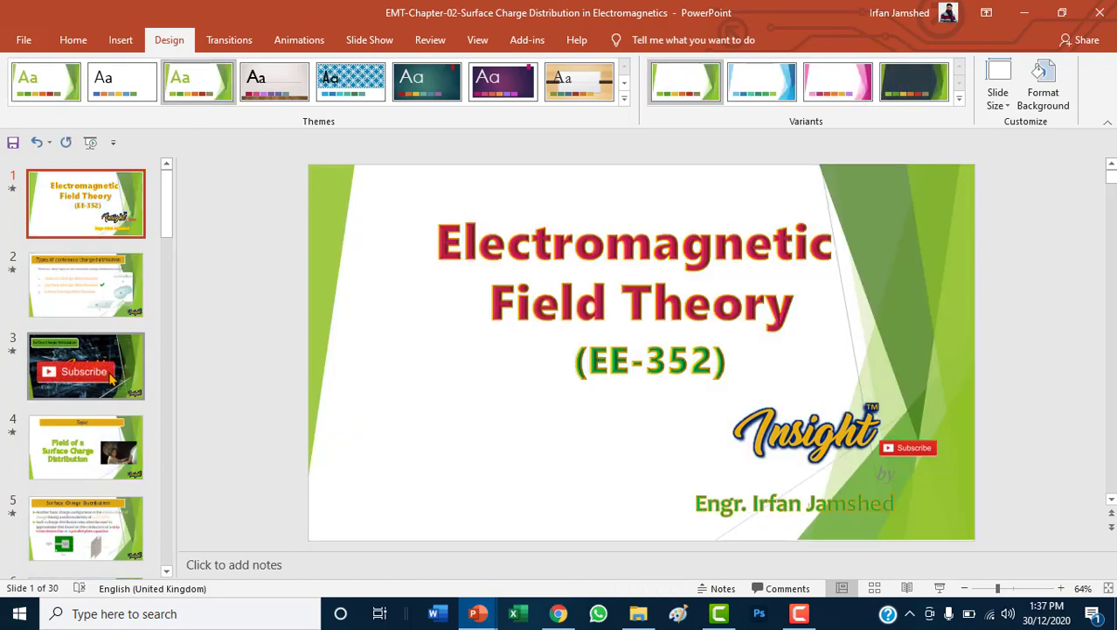
- Review slides 7, 8, 11 and 12 in Facet, then undo to restore the teal design
{"action": "scroll", "coordinate": [109, 466], "scroll_direction": "down", "scroll_amount": 2}
{"action": "scroll", "coordinate": [109, 466], "scroll_direction": "down", "scroll_amount": 1}
{"action": "left_click", "coordinate": [109, 463]}
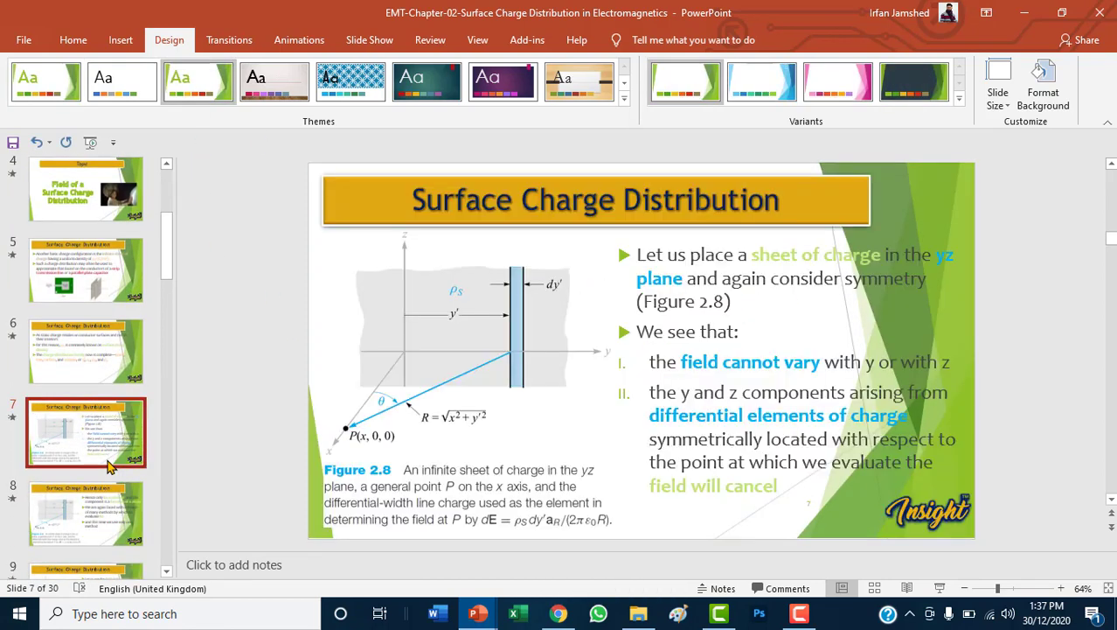
{"action": "left_click", "coordinate": [108, 503]}
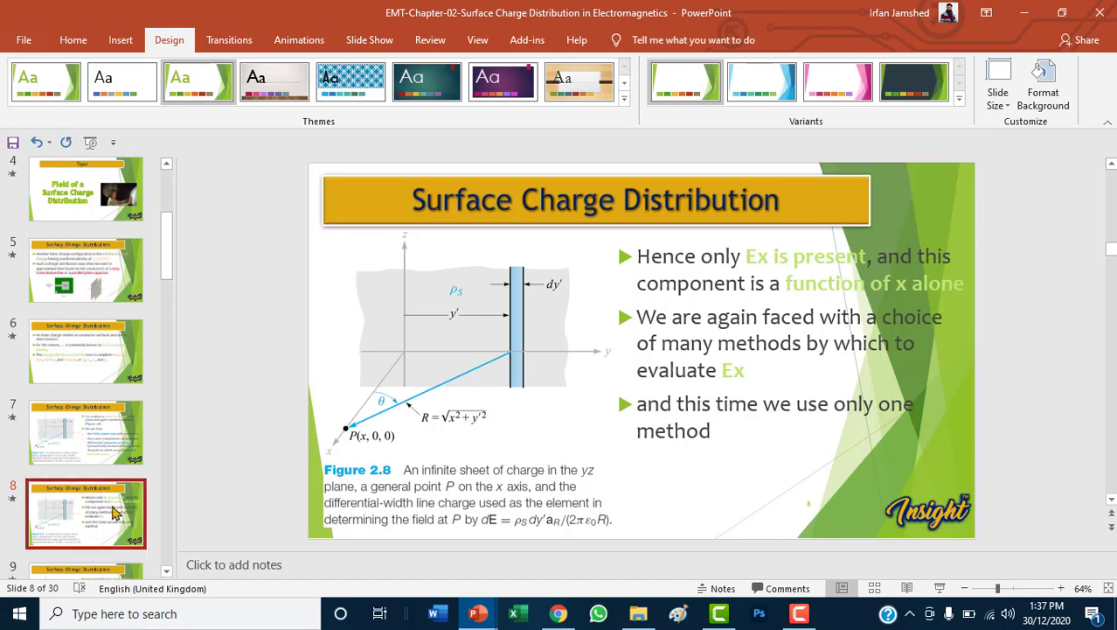
{"action": "scroll", "coordinate": [75, 529], "scroll_direction": "down", "scroll_amount": 3}
{"action": "scroll", "coordinate": [86, 372], "scroll_direction": "down", "scroll_amount": 2}
{"action": "left_click", "coordinate": [86, 372]}
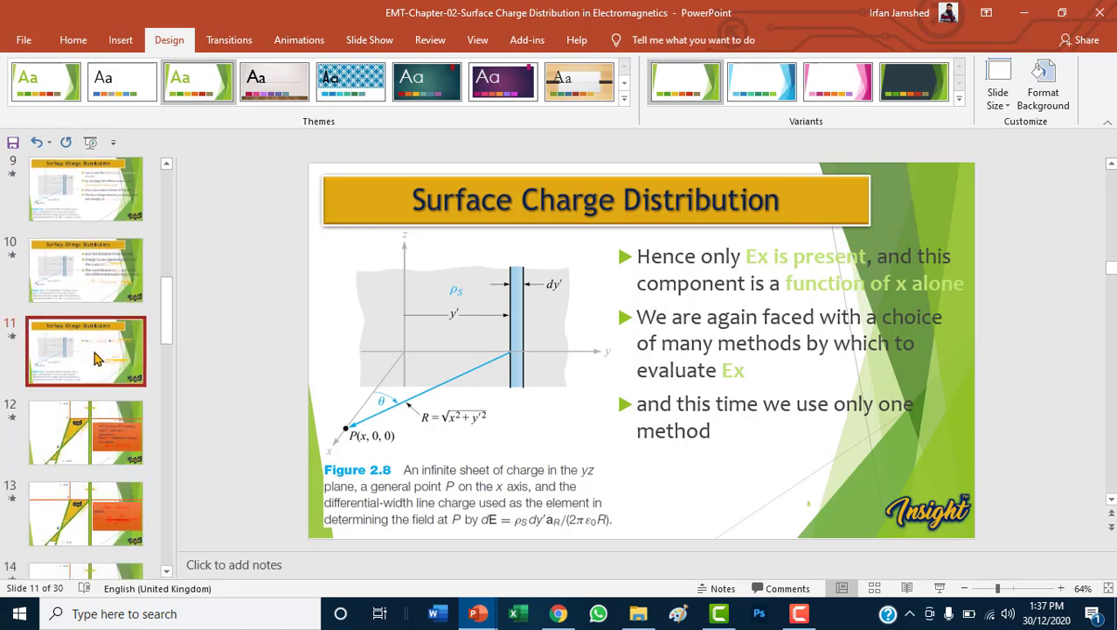
{"action": "left_click", "coordinate": [78, 434]}
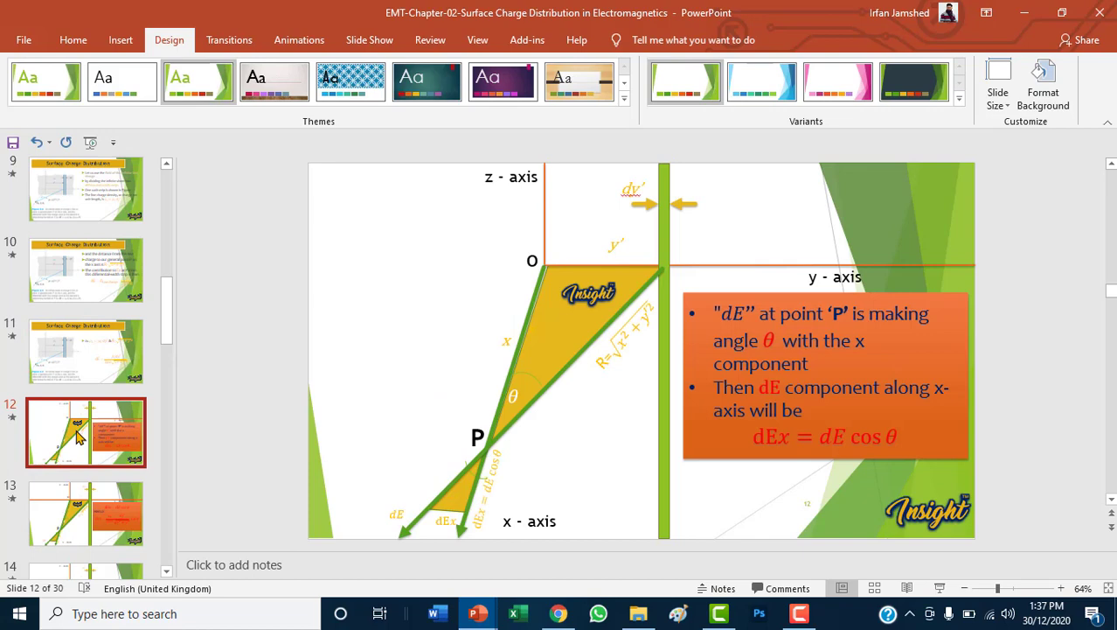
{"action": "scroll", "coordinate": [86, 367], "scroll_direction": "up", "scroll_amount": 8}
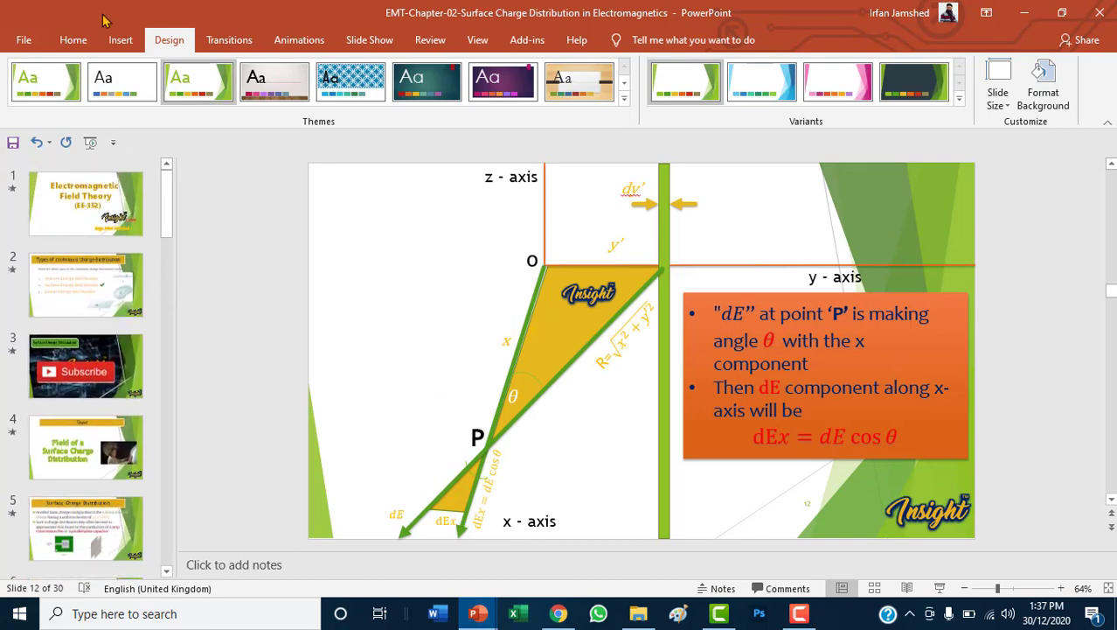
{"action": "left_click", "coordinate": [36, 143]}
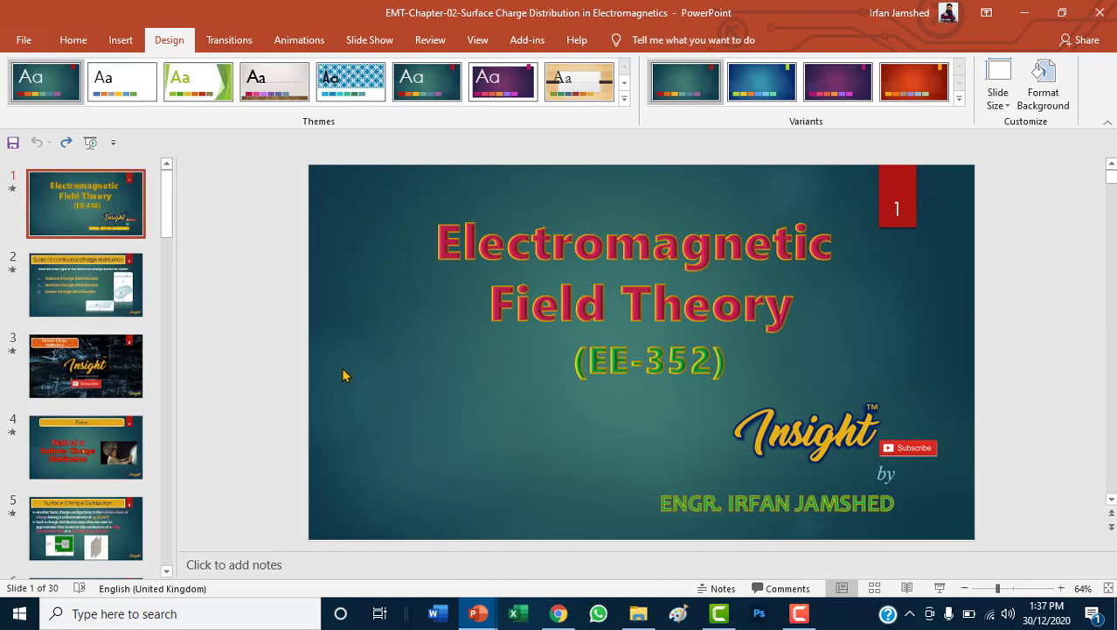
- Save the EMT presentation and bring up its slide transition settings
{"action": "key", "text": "ctrl+s"}
{"action": "left_click", "coordinate": [239, 43]}
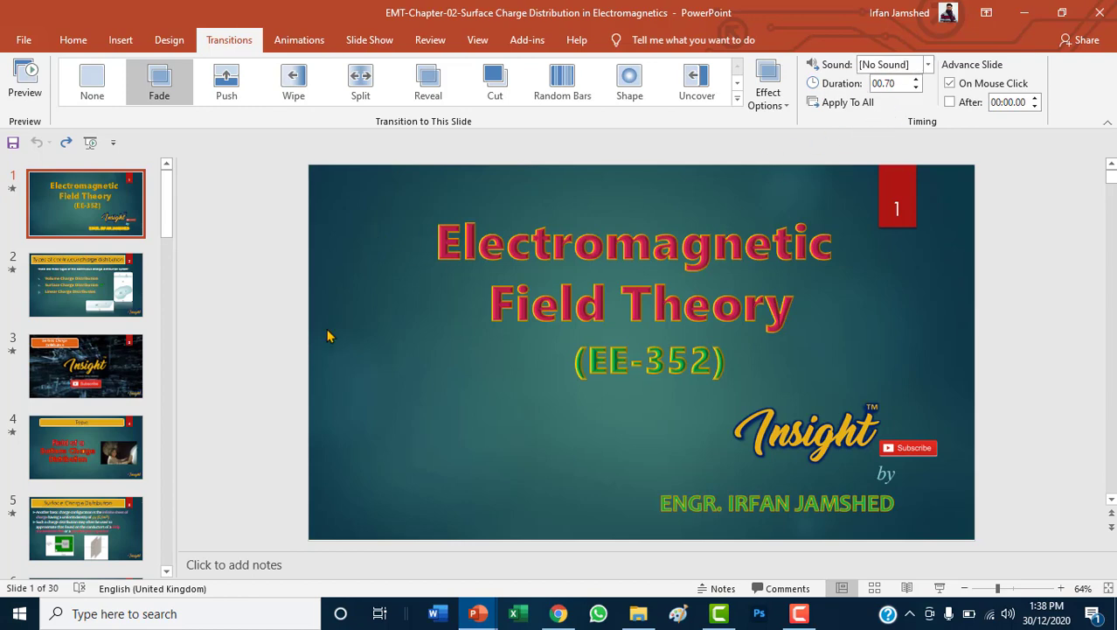
- Check the (EE-352) line's animation, then show all animation effects for the Insight logo
{"action": "left_click", "coordinate": [294, 45]}
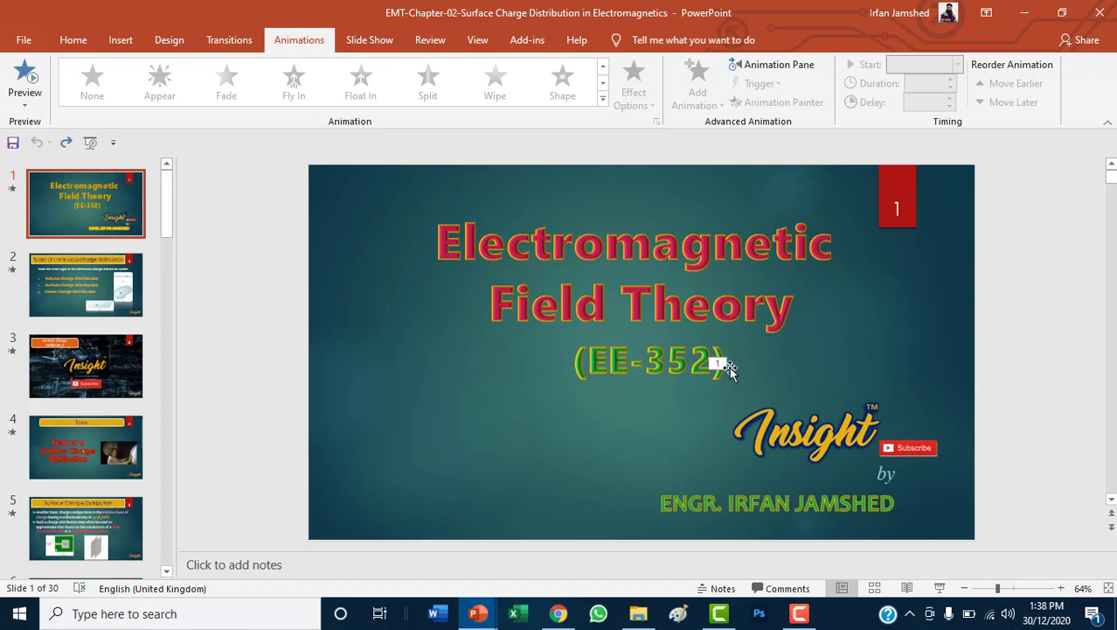
{"action": "left_click", "coordinate": [719, 366]}
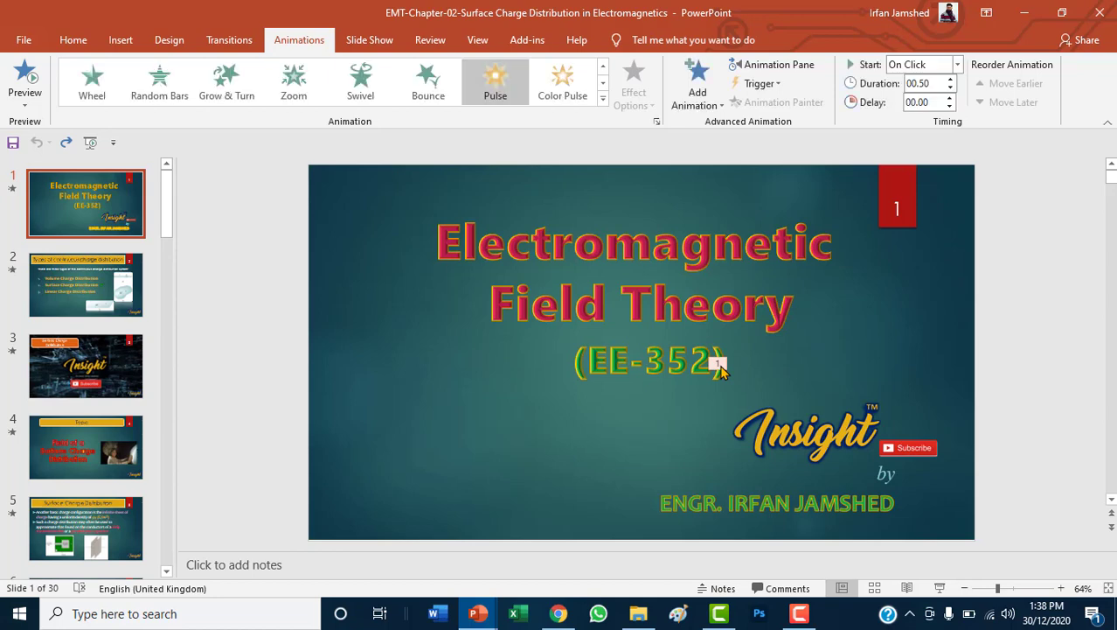
{"action": "left_click", "coordinate": [393, 432]}
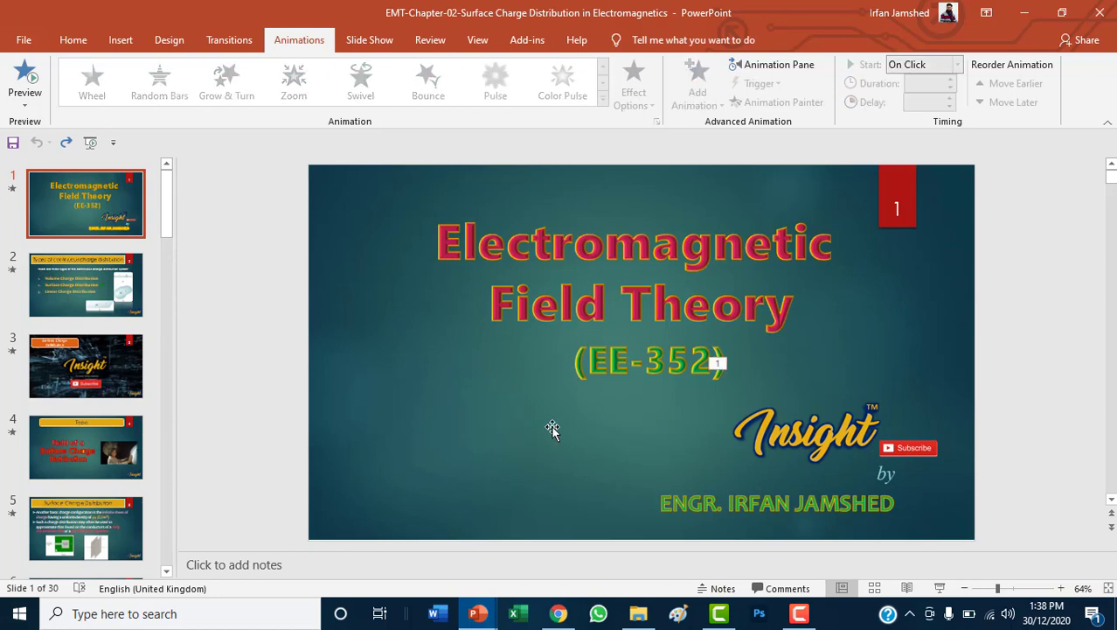
{"action": "left_click", "coordinate": [750, 411]}
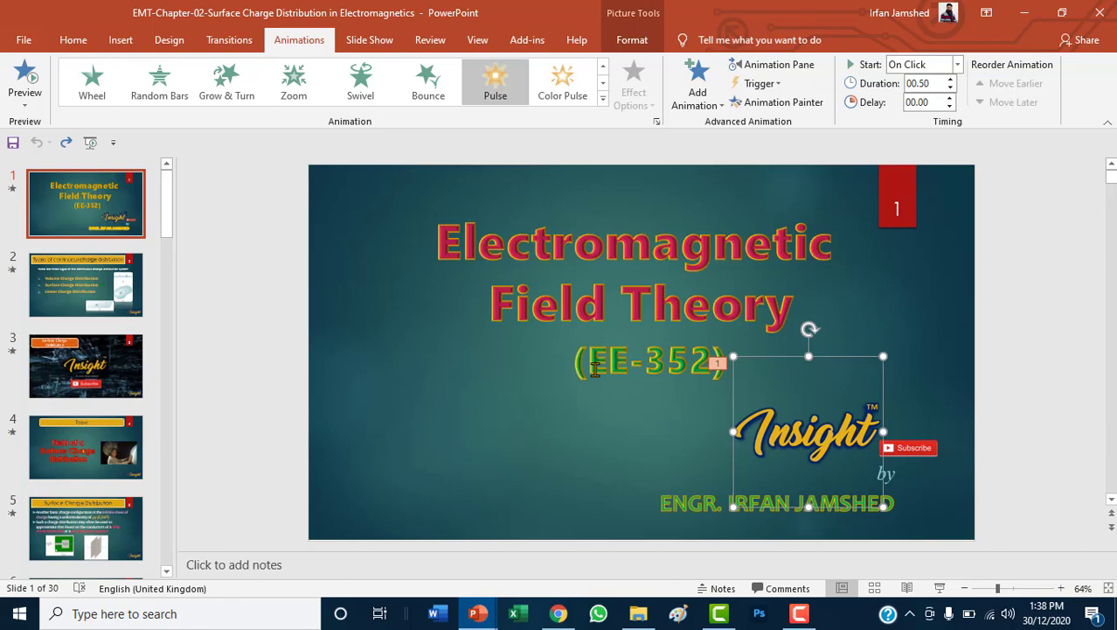
{"action": "left_click", "coordinate": [602, 102]}
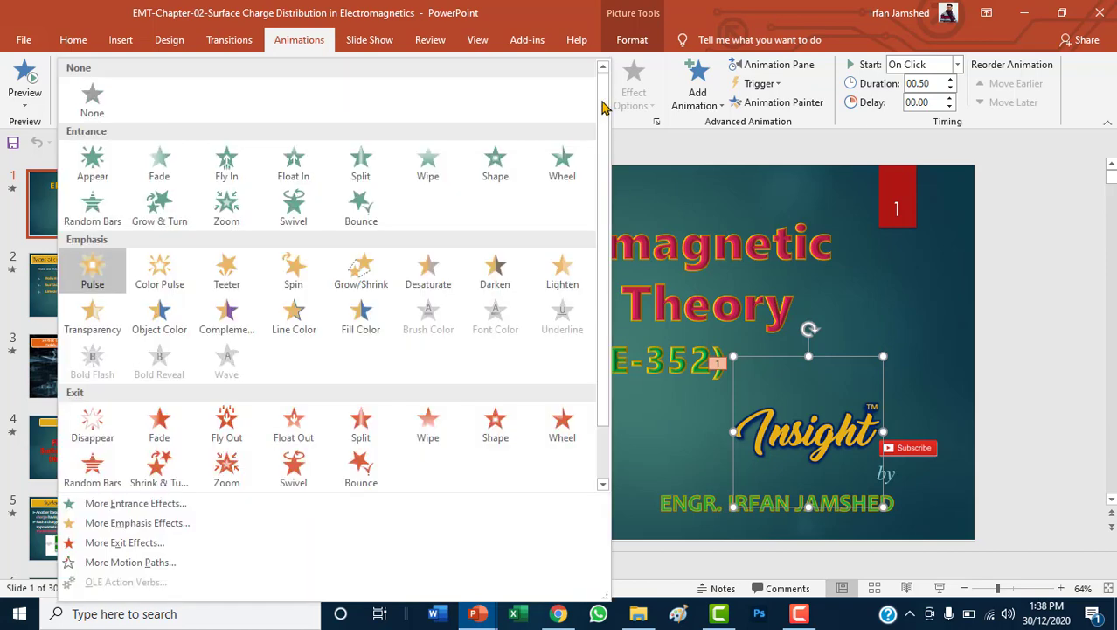
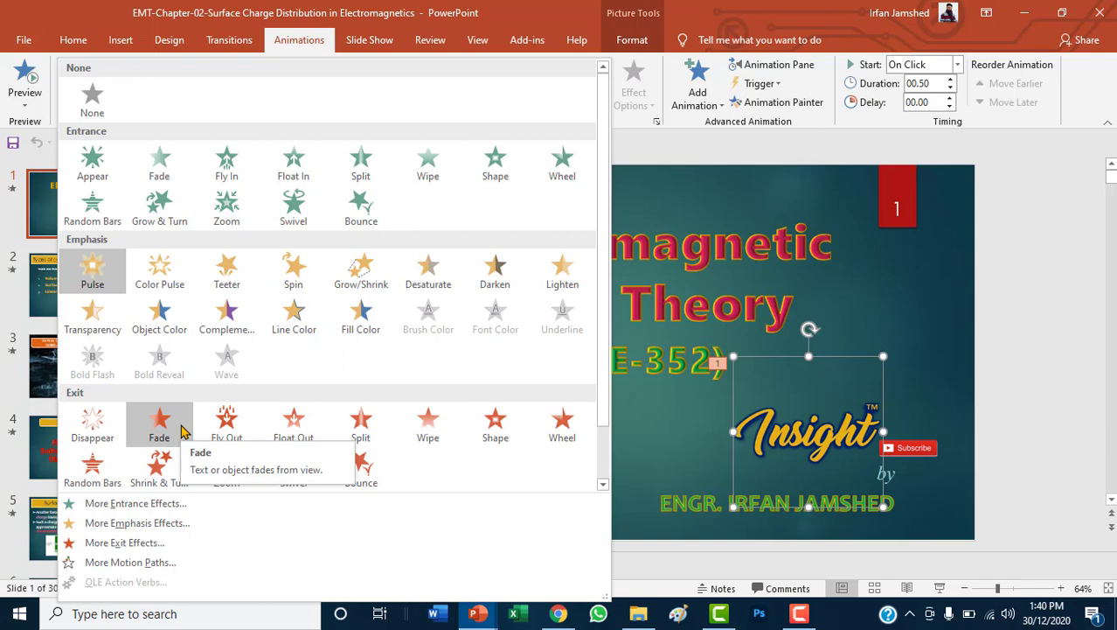
- Check the animations on the title slide's author name, (EE-352) box, title and Insight logo
{"action": "left_click", "coordinate": [639, 154]}
{"action": "left_click", "coordinate": [457, 433]}
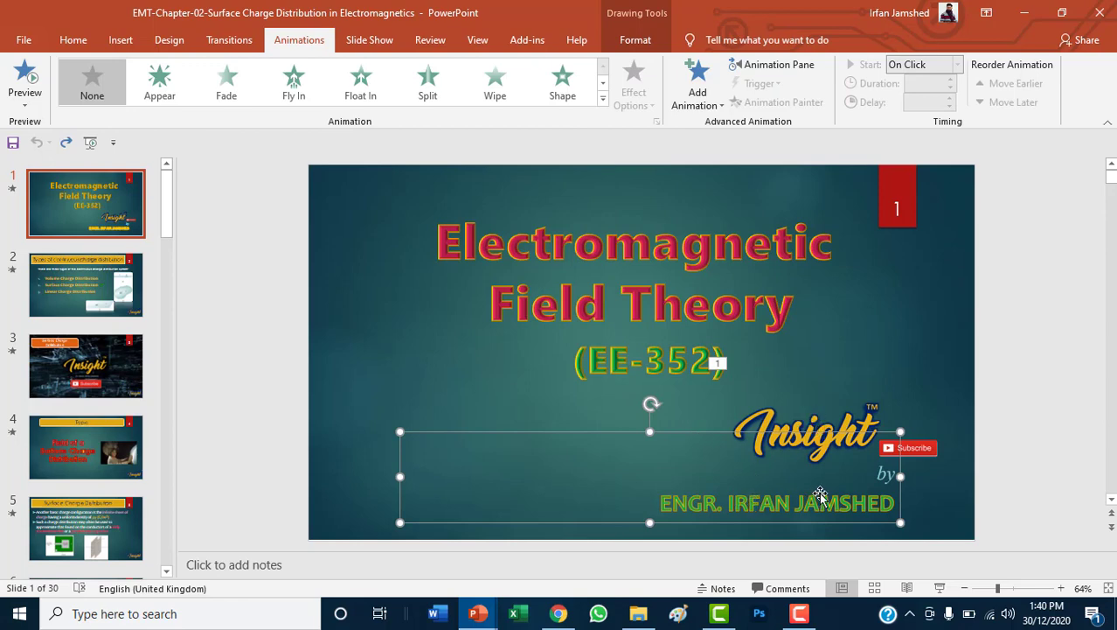
{"action": "left_click", "coordinate": [660, 382]}
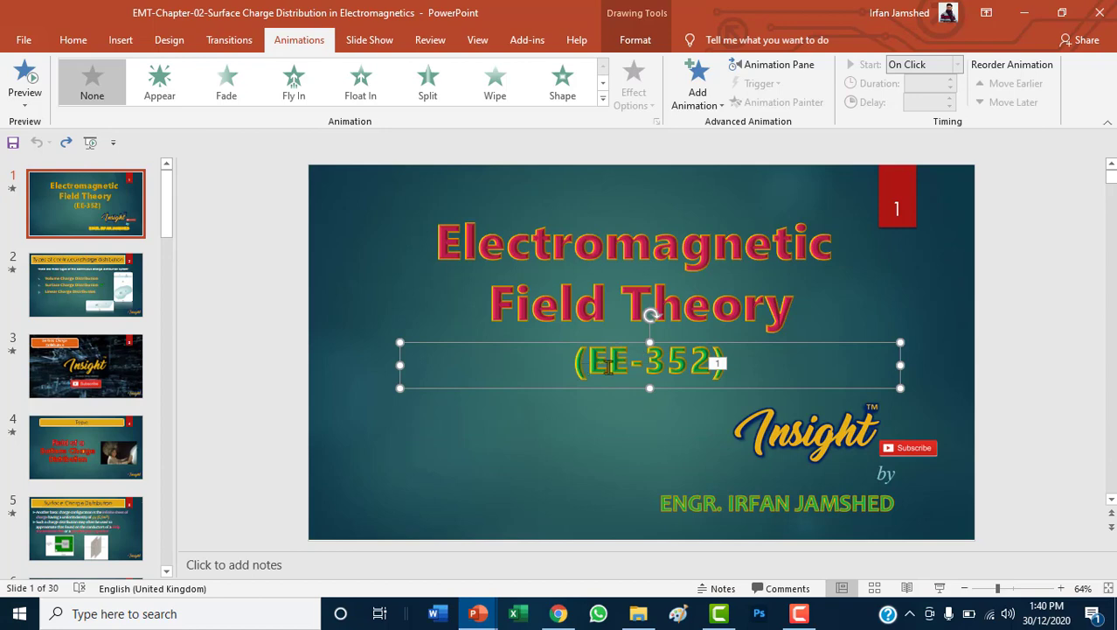
{"action": "left_click", "coordinate": [551, 291]}
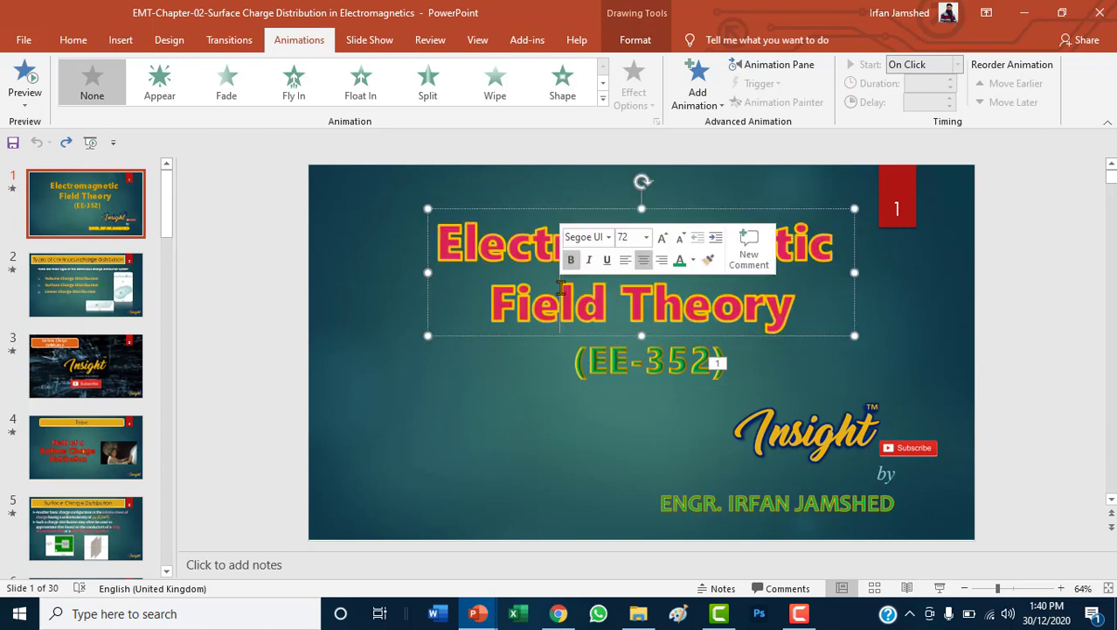
{"action": "left_click", "coordinate": [353, 396]}
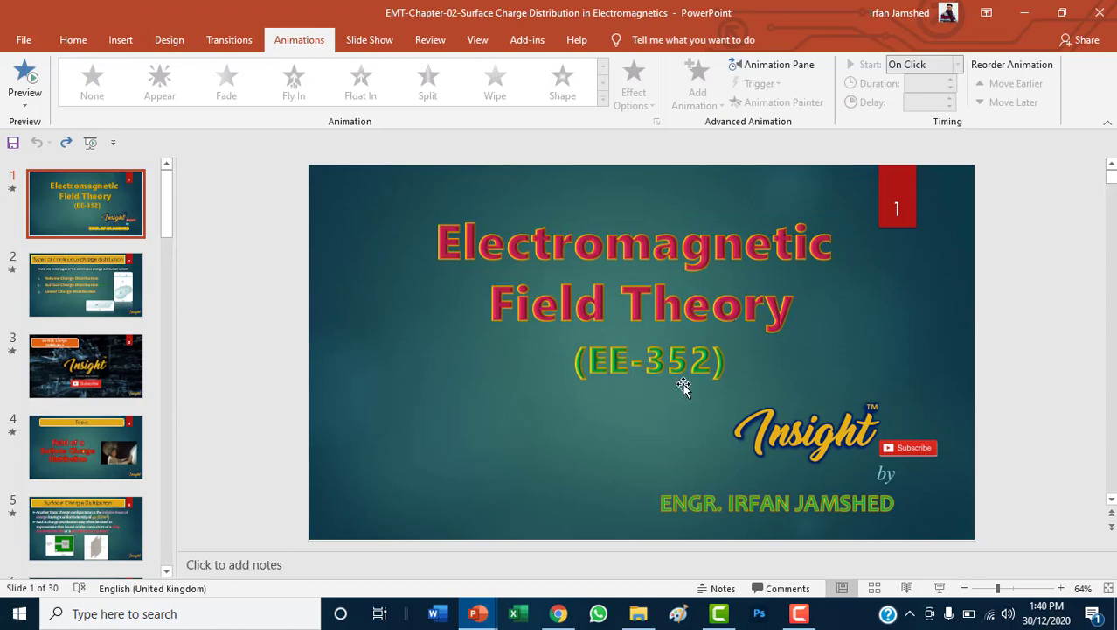
{"action": "left_click", "coordinate": [800, 440]}
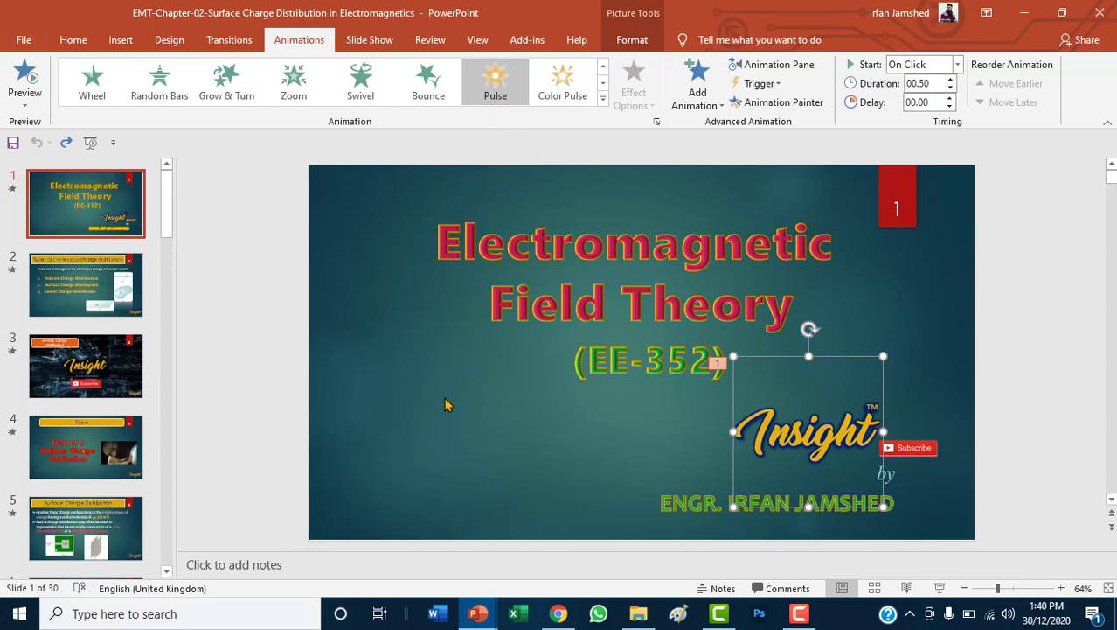
{"action": "left_click", "coordinate": [416, 310]}
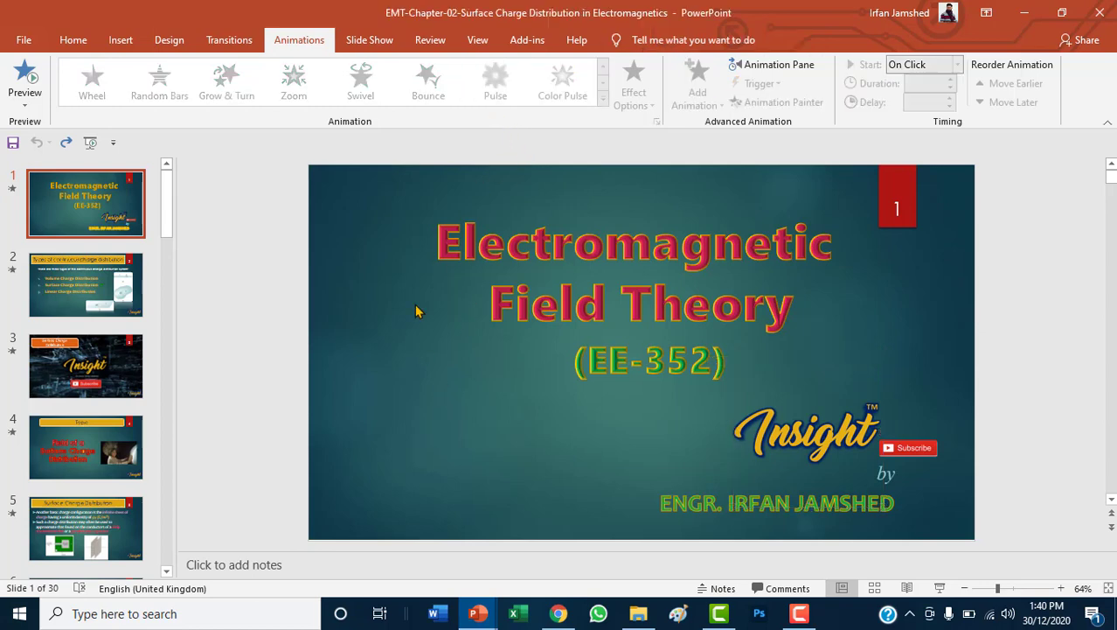
- Preview the title slide's animations and try Color Pulse on the Insight logo
{"action": "left_click", "coordinate": [26, 79]}
{"action": "left_click", "coordinate": [770, 426]}
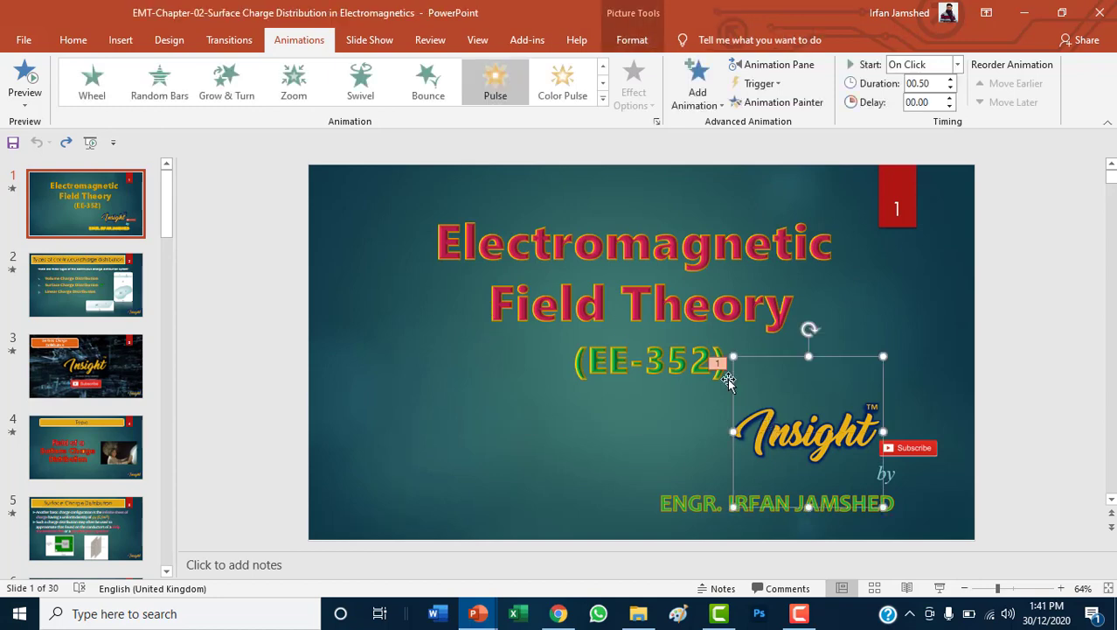
{"action": "left_click", "coordinate": [501, 96]}
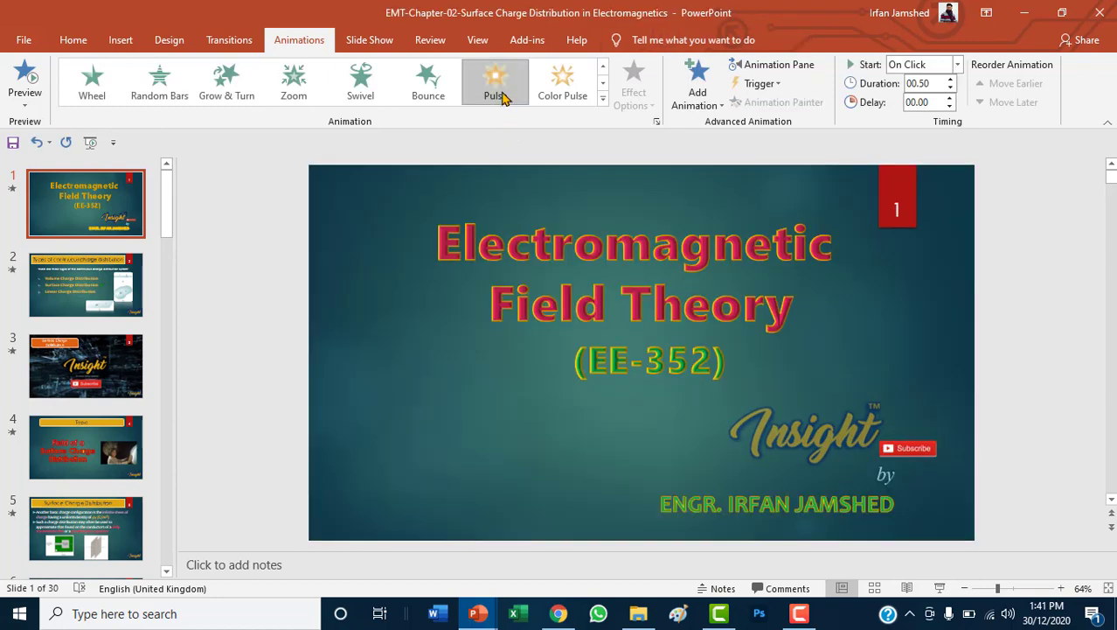
{"action": "left_click", "coordinate": [561, 94]}
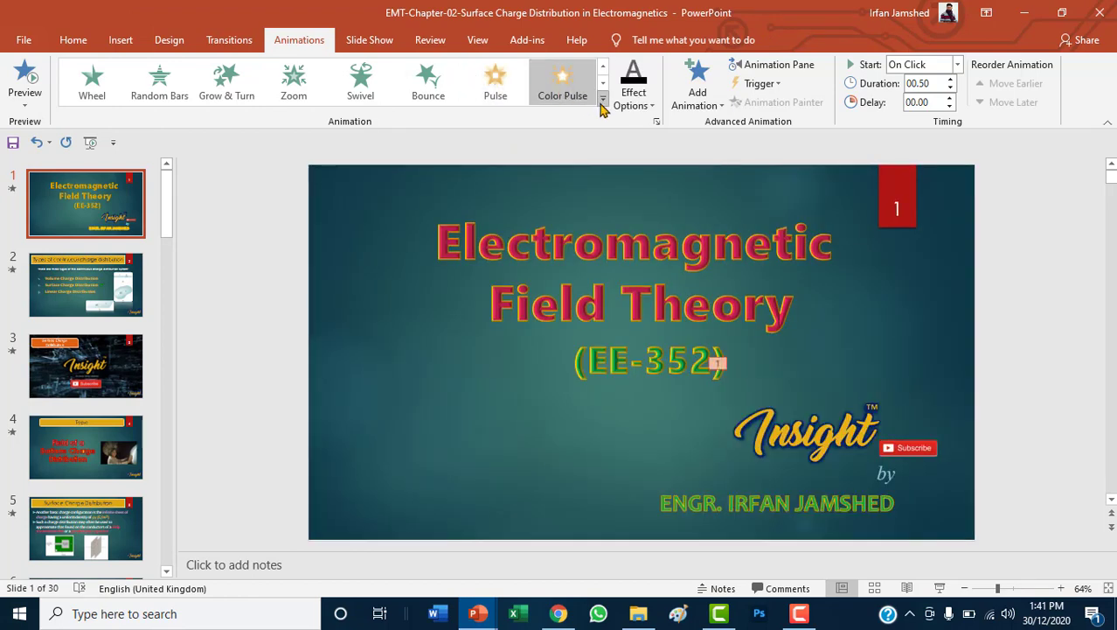
- Try Object Color on the logo, reapply Pulse, and go to slide 2
{"action": "left_click", "coordinate": [603, 84]}
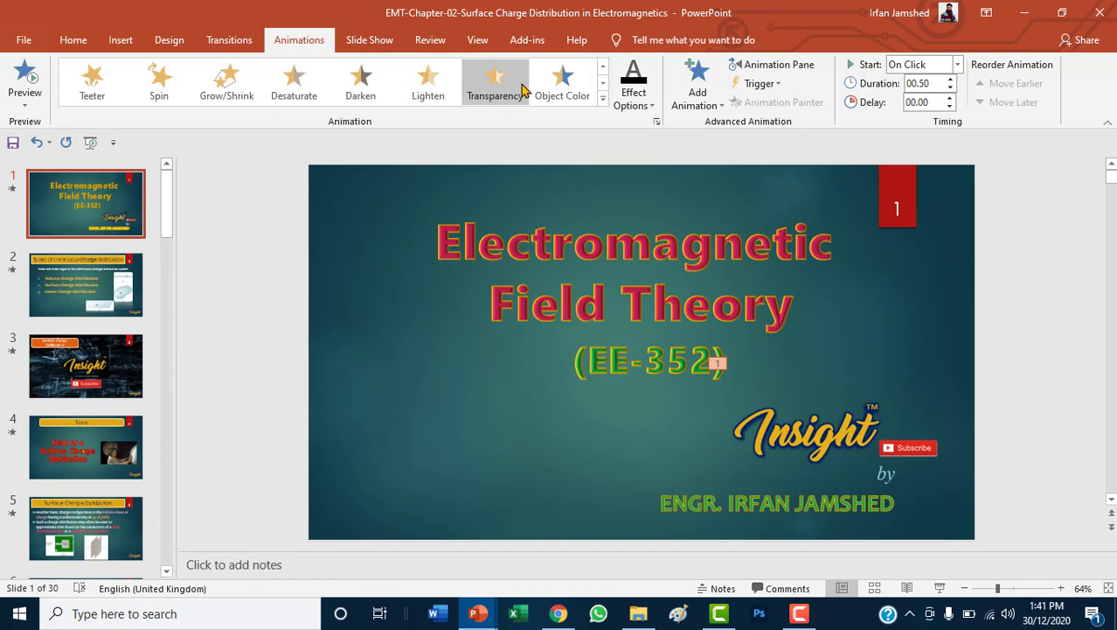
{"action": "left_click", "coordinate": [553, 87]}
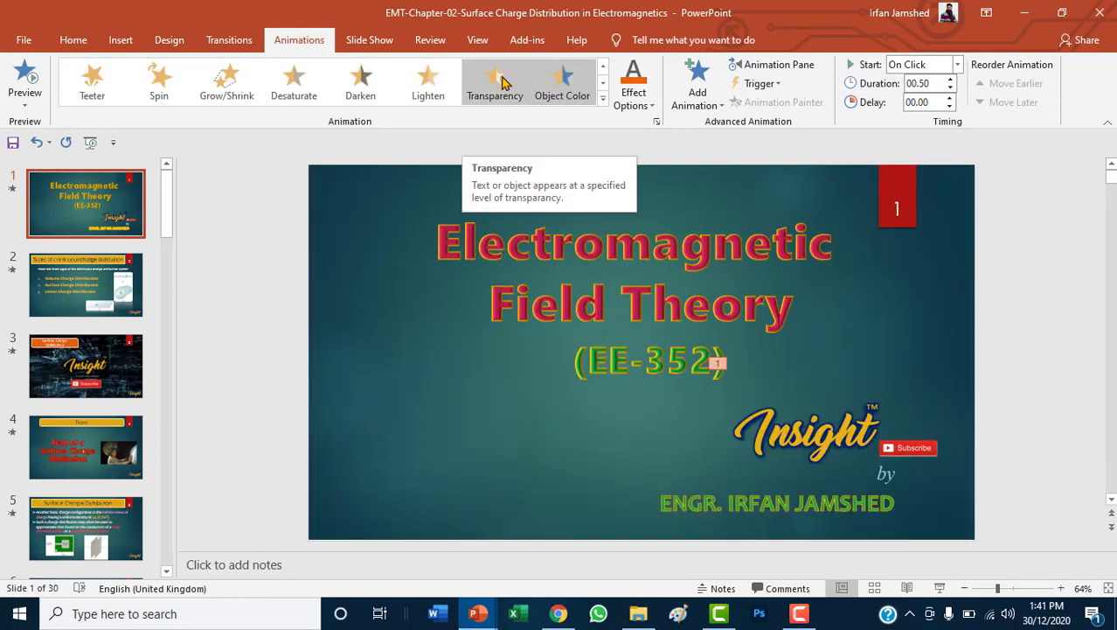
{"action": "left_click", "coordinate": [603, 83]}
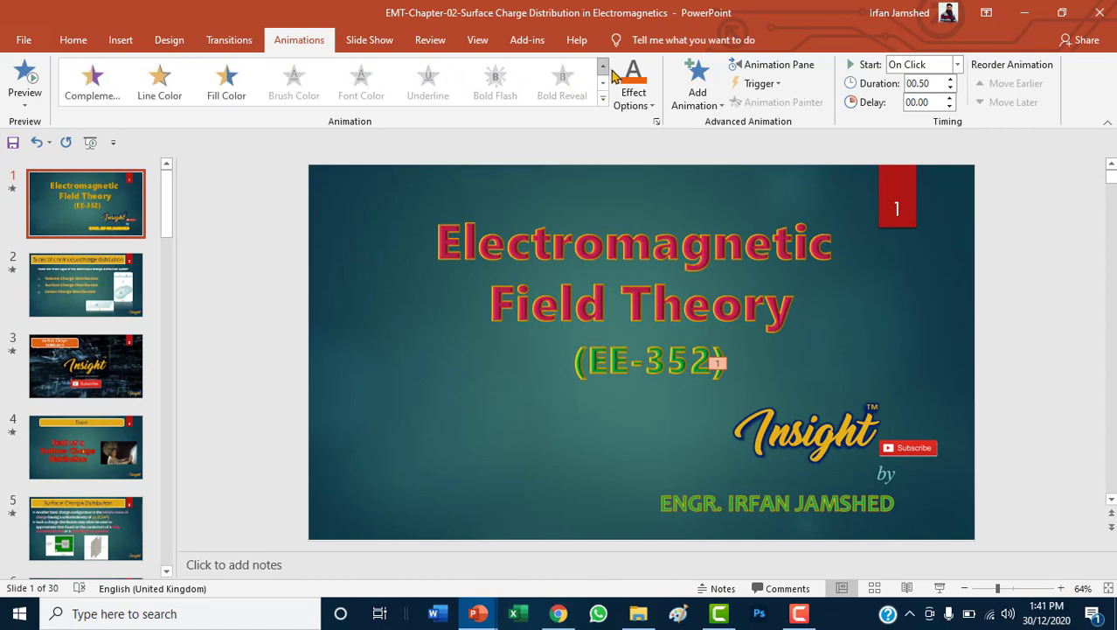
{"action": "left_click", "coordinate": [603, 68]}
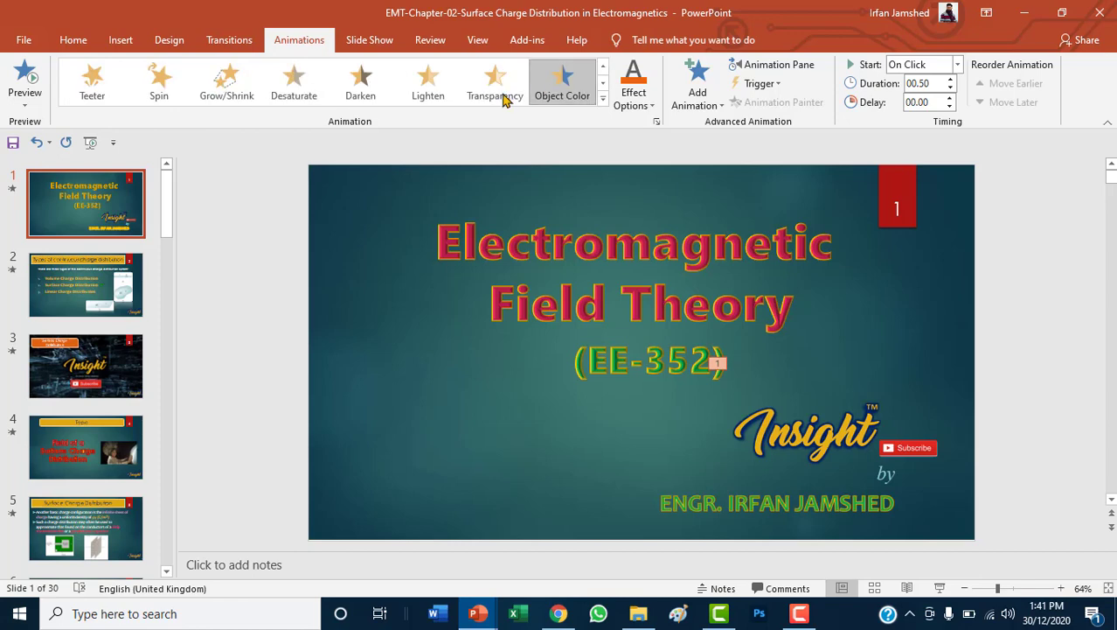
{"action": "left_click", "coordinate": [603, 67]}
{"action": "left_click", "coordinate": [516, 89]}
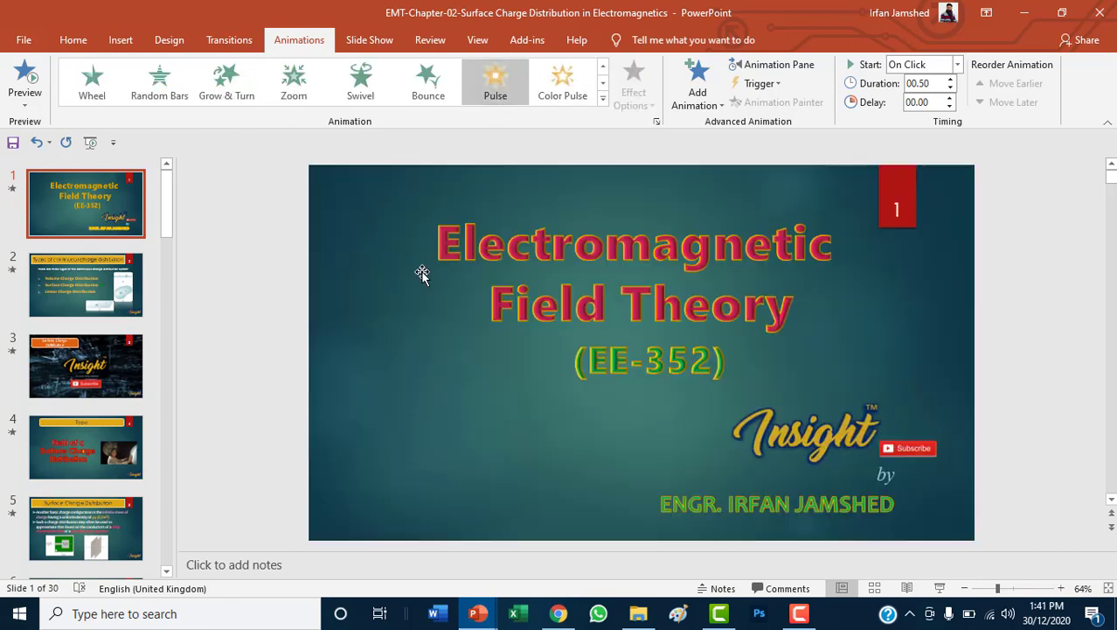
{"action": "left_click", "coordinate": [91, 304]}
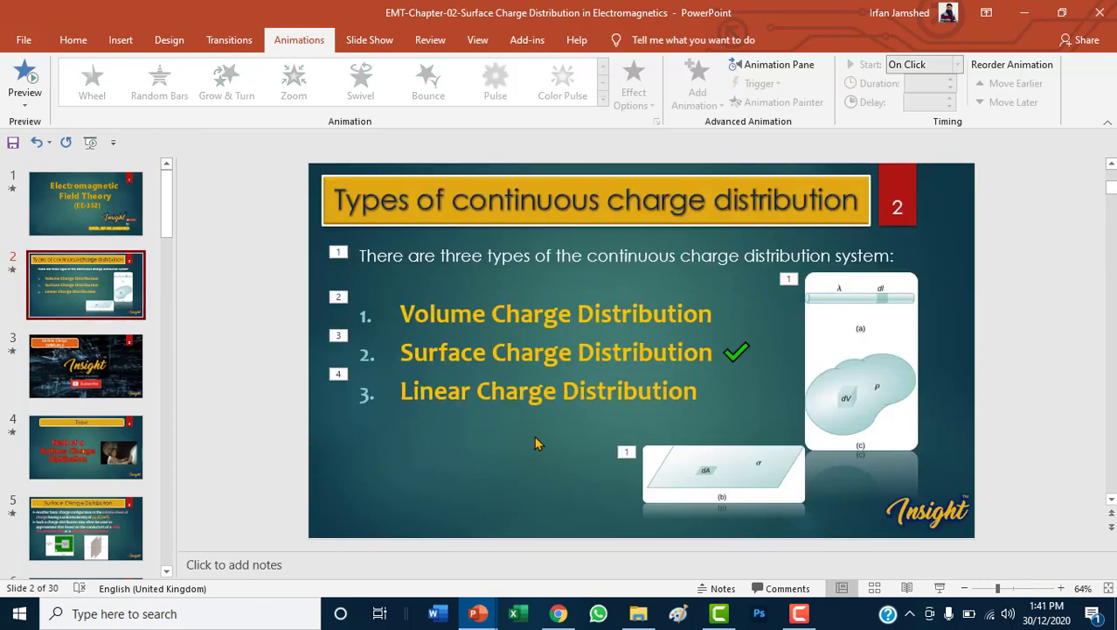
- Place the caret in slide 2's bulleted list and start the slide show from slide 2
{"action": "left_click", "coordinate": [446, 308]}
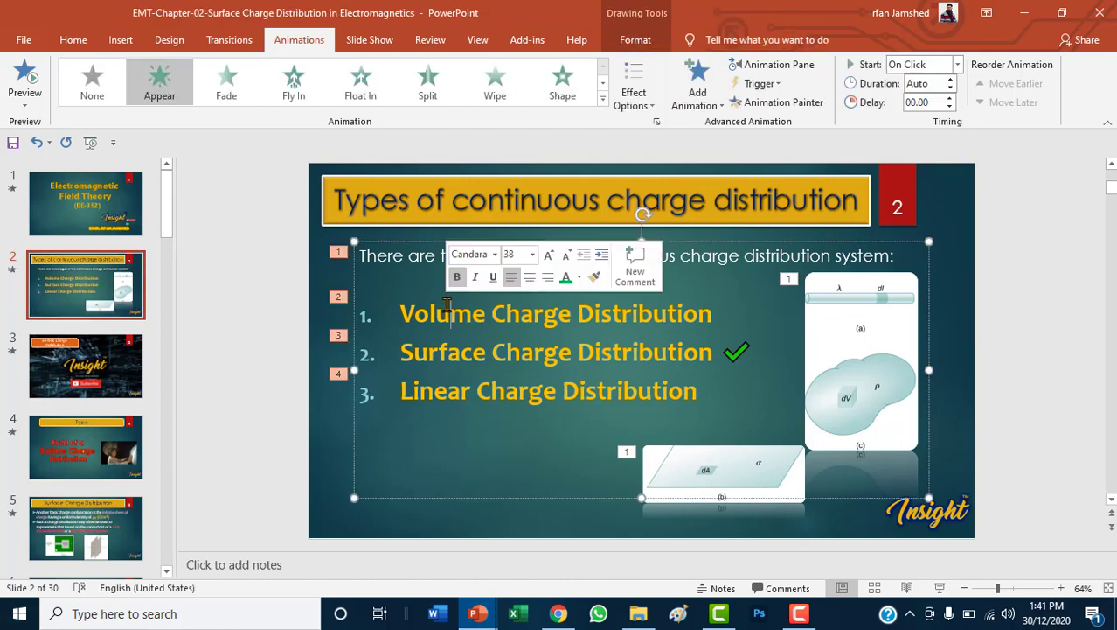
{"action": "left_click", "coordinate": [579, 406]}
{"action": "left_click", "coordinate": [545, 404]}
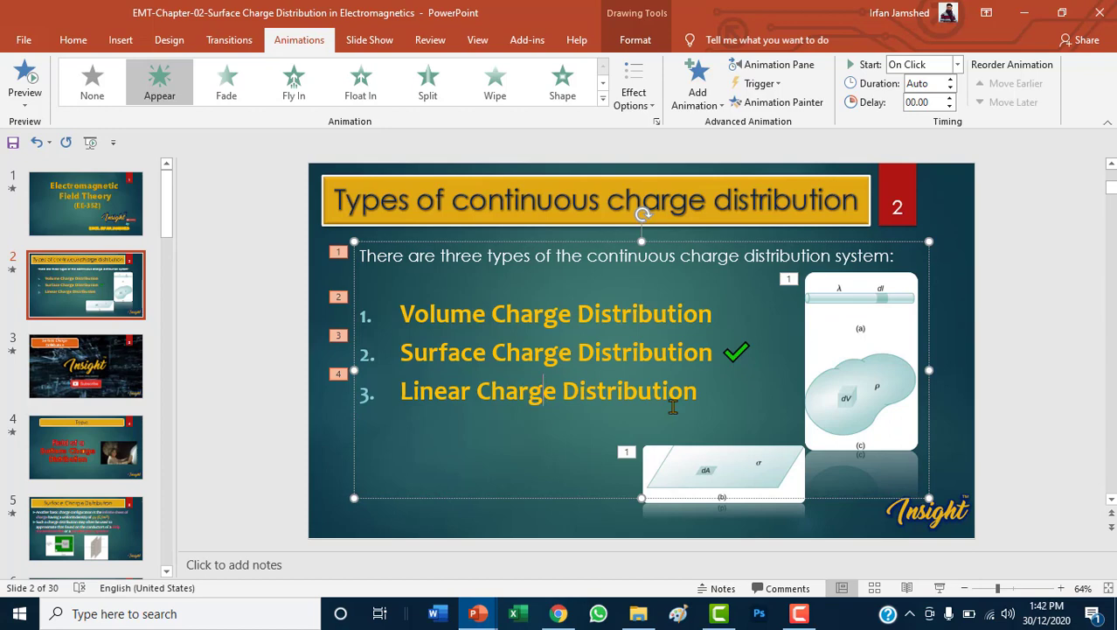
{"action": "left_click", "coordinate": [940, 589]}
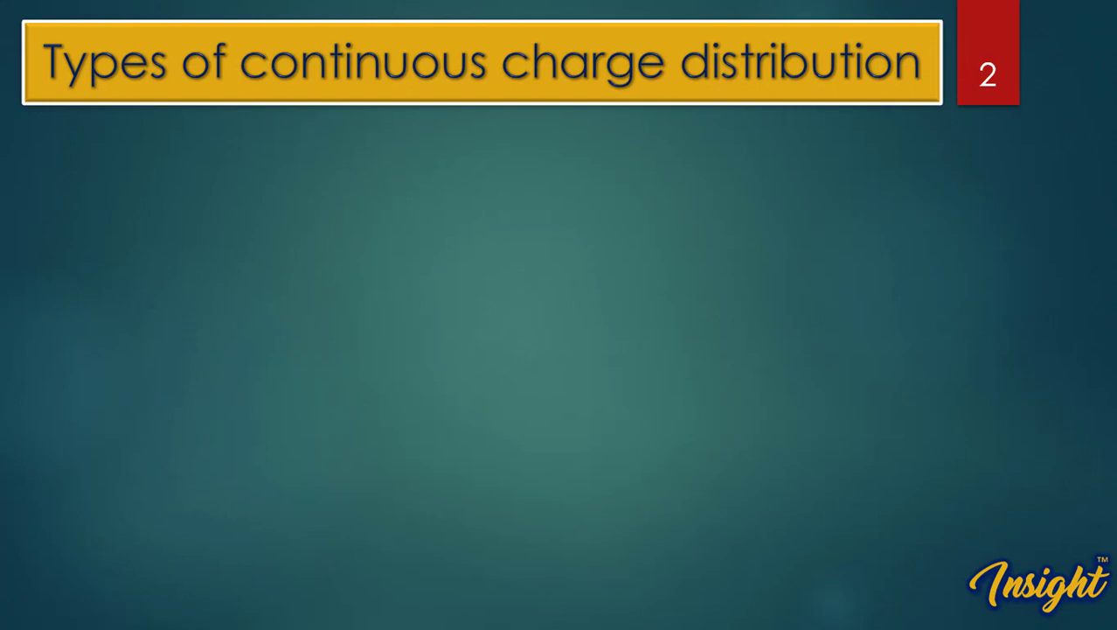
- Reveal the intro sentence and three diagrams, then switch on the laser pointer
{"action": "key", "text": "Right"}
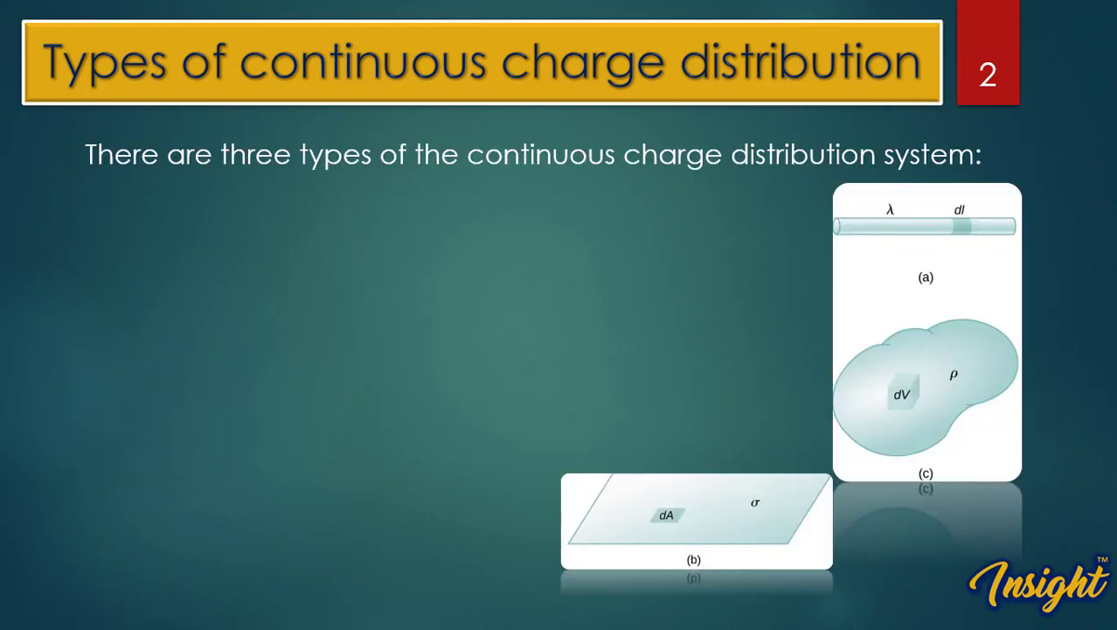
{"action": "right_click", "coordinate": [537, 338]}
{"action": "mouse_move", "coordinate": [623, 220]}
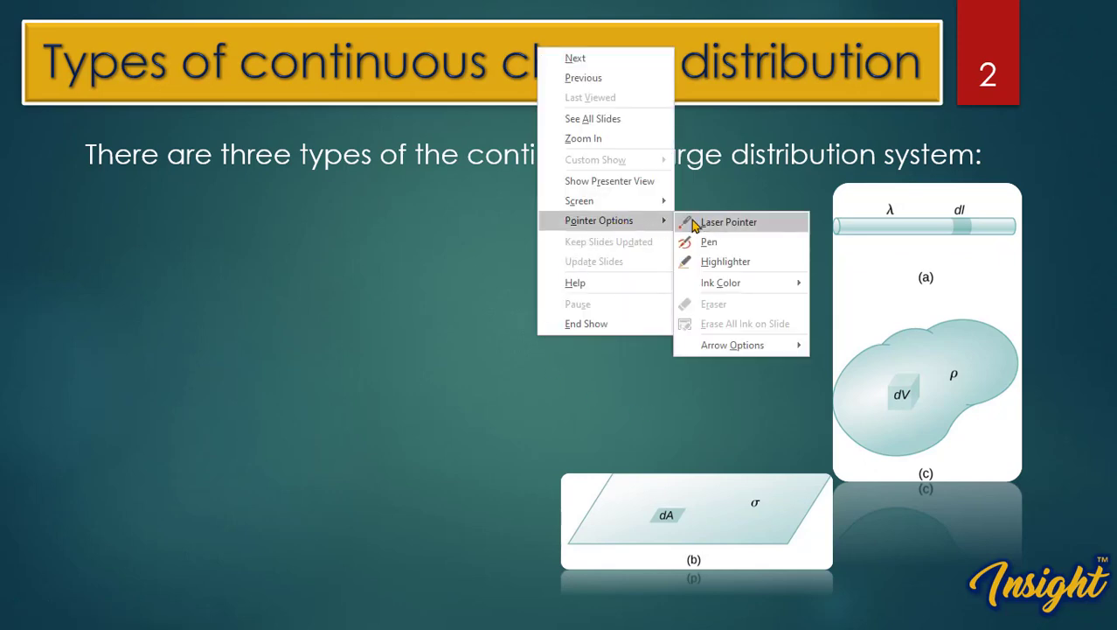
{"action": "left_click", "coordinate": [707, 223]}
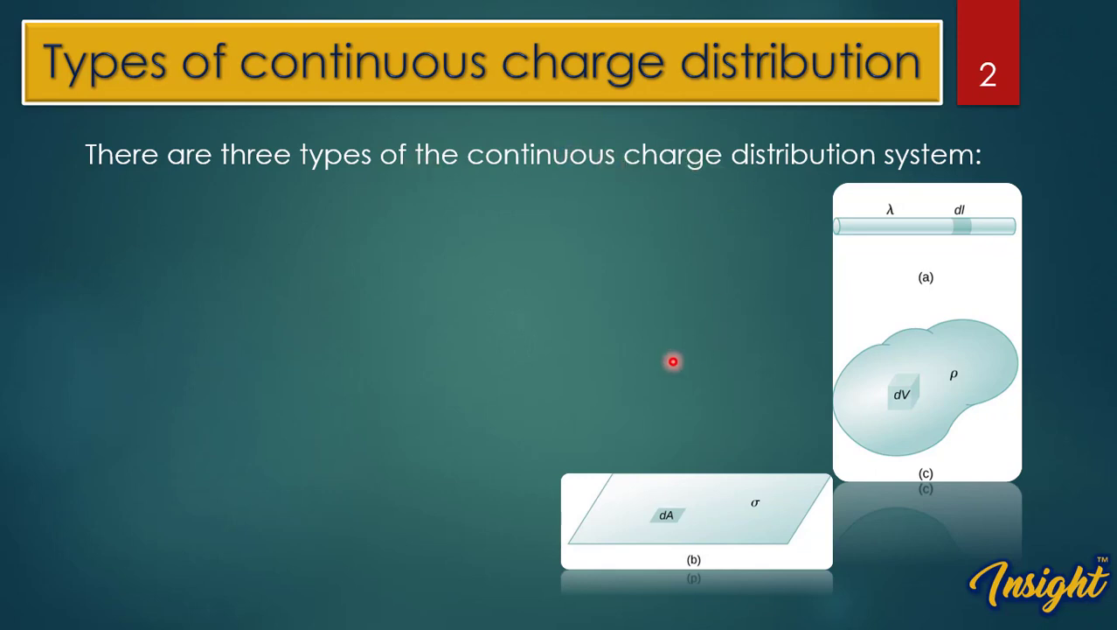
- Reveal the Volume, Surface and Linear Charge Distribution bullets, then end the show
{"action": "key", "text": "Right"}
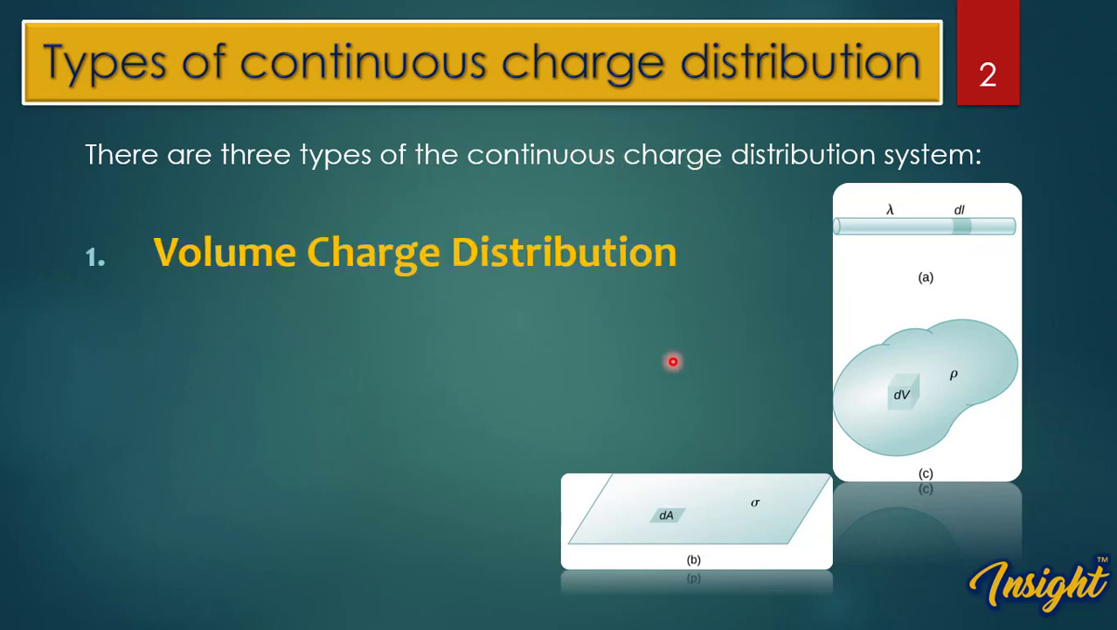
{"action": "key", "text": "Right"}
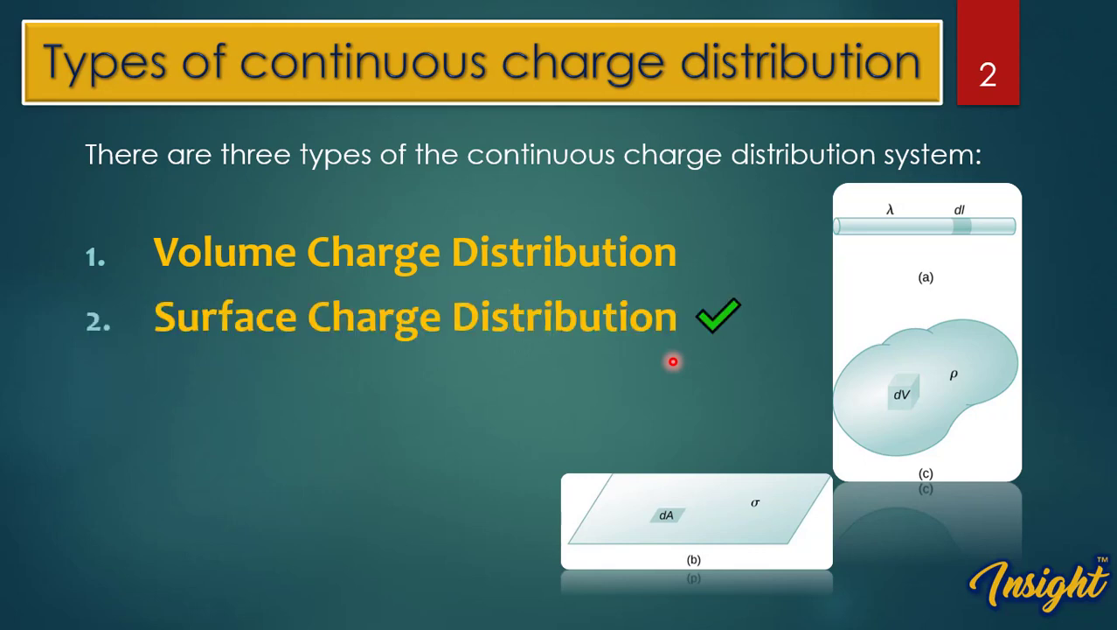
{"action": "key", "text": "Right"}
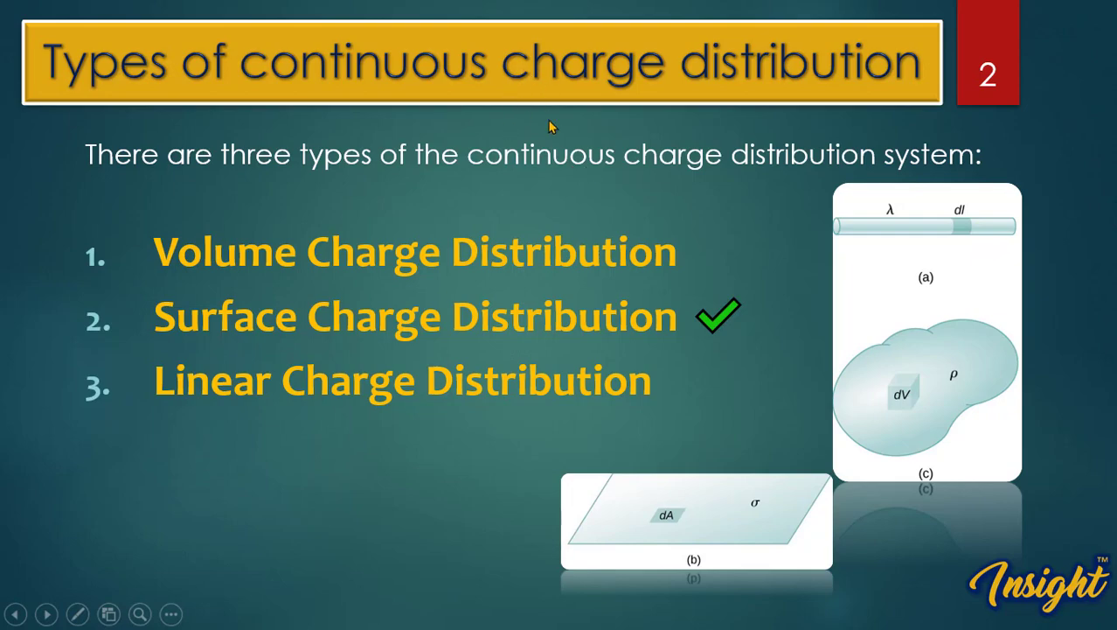
{"action": "key", "text": "Escape"}
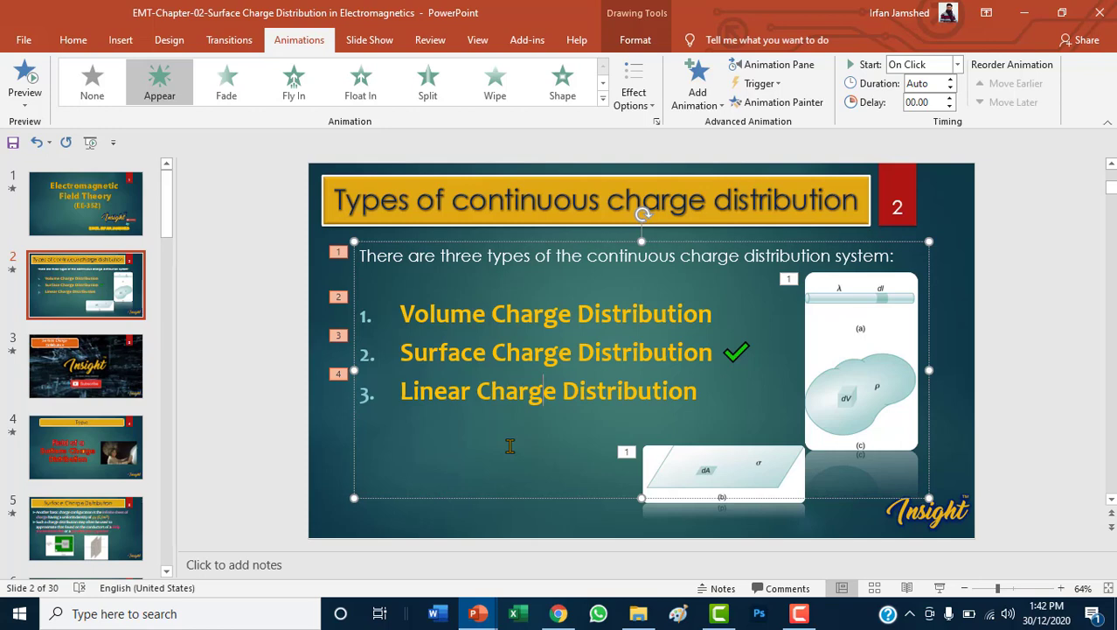
- Remove the animations from slide 2's three list lines and test it in slide show
{"action": "left_click_drag", "start_coordinate": [708, 394], "coordinate": [360, 254]}
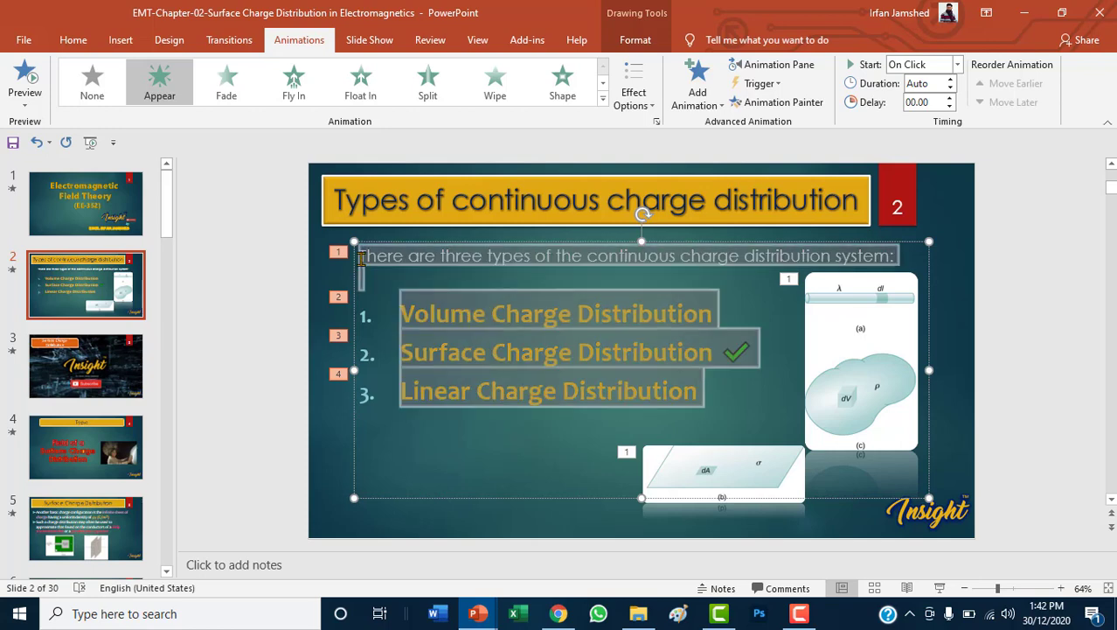
{"action": "left_click", "coordinate": [101, 95]}
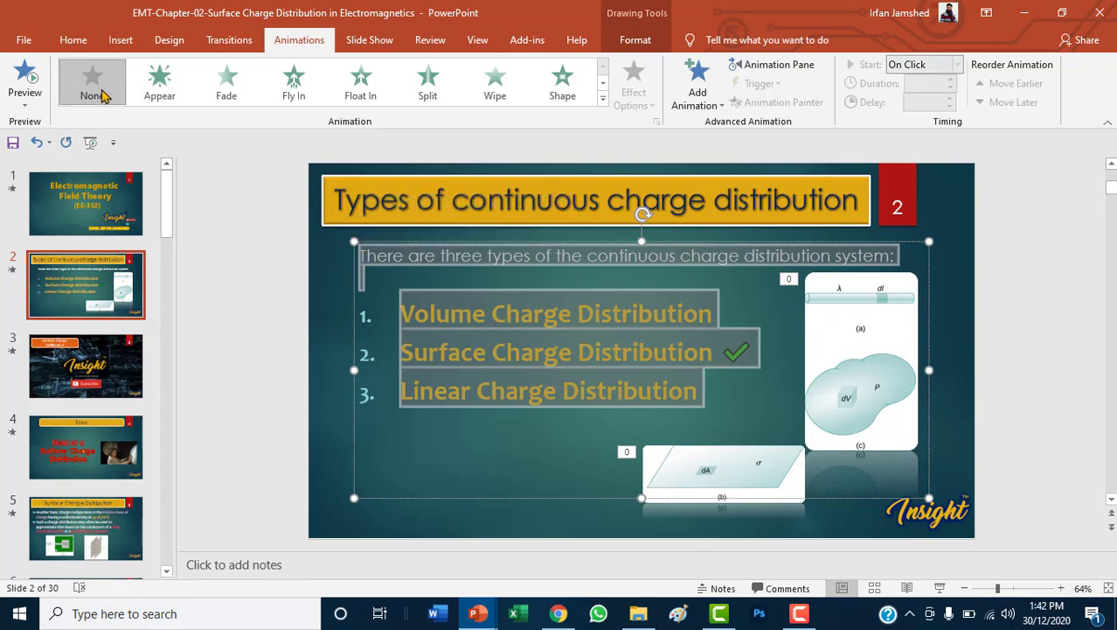
{"action": "left_click", "coordinate": [321, 409]}
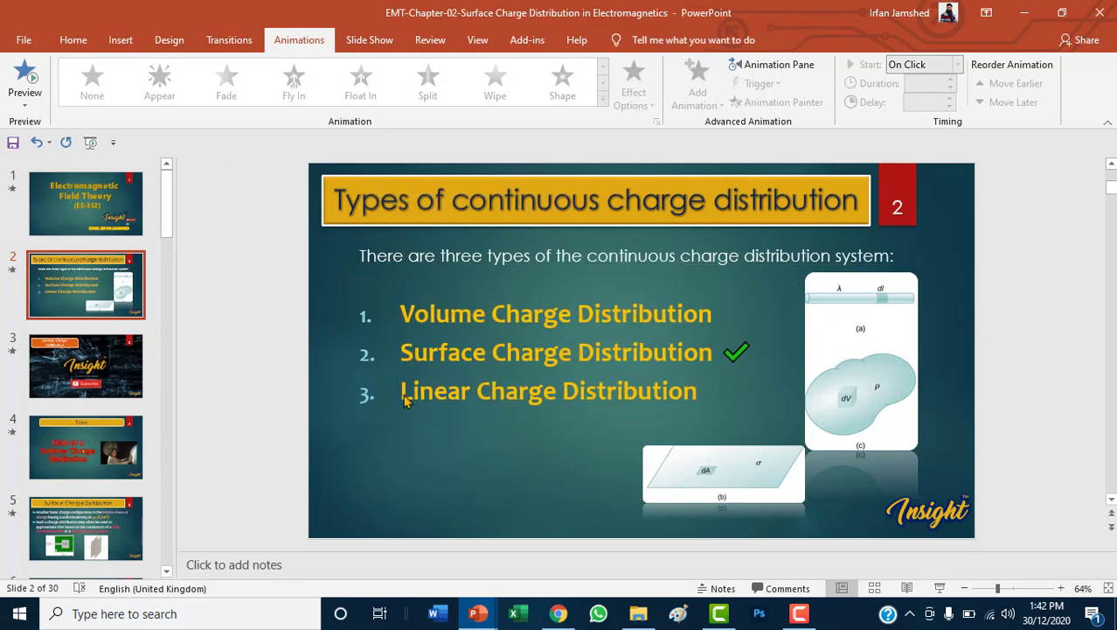
{"action": "left_click", "coordinate": [939, 588]}
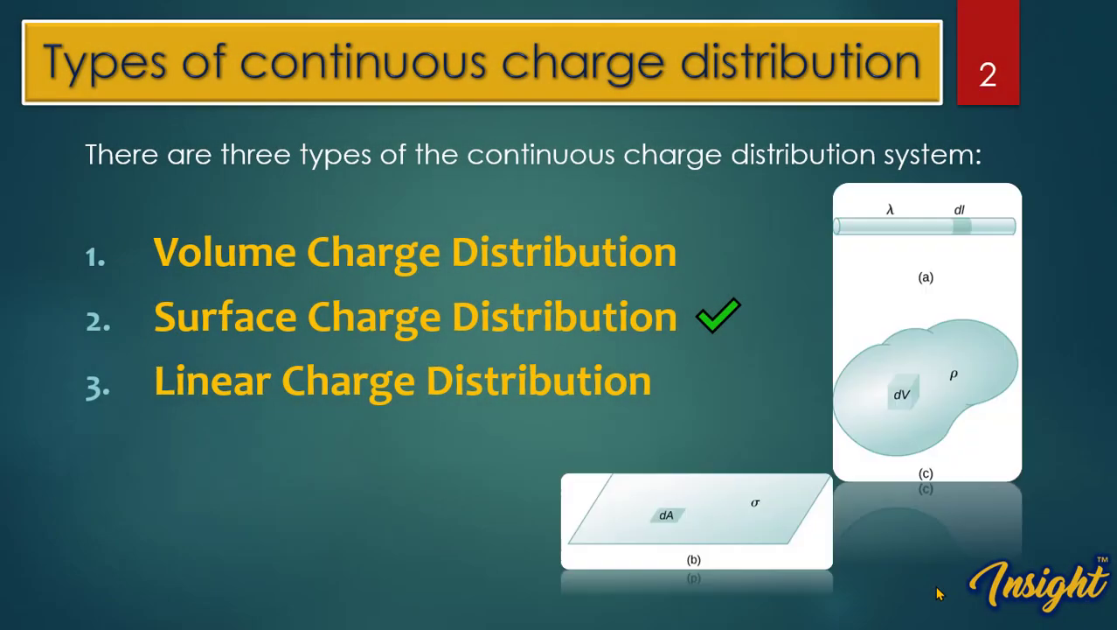
{"action": "key", "text": "Escape"}
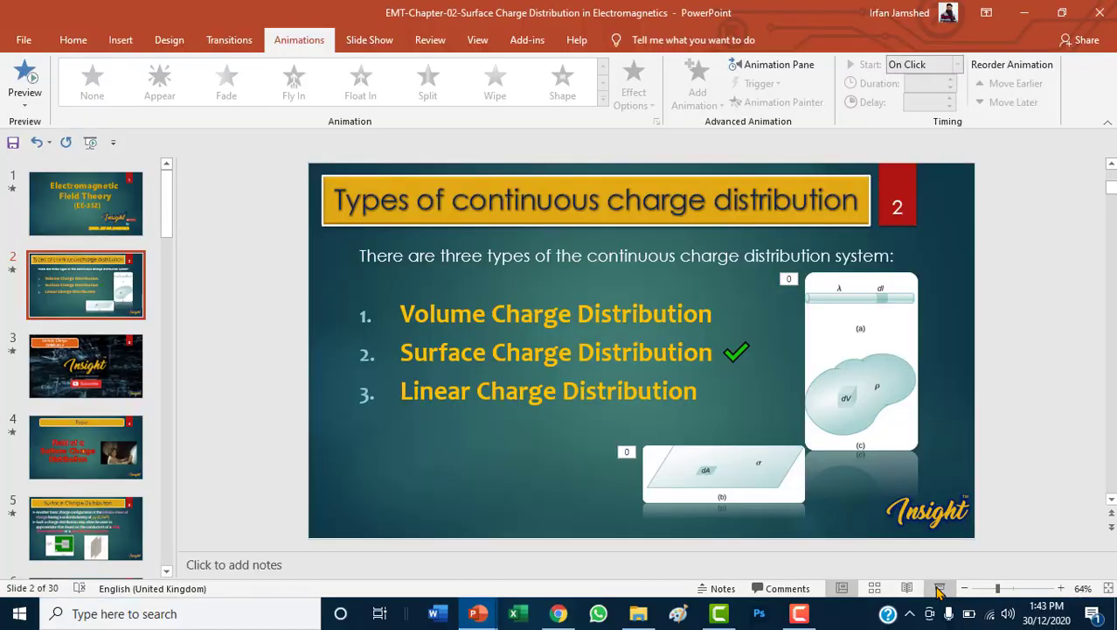
- Give slide 2's body text the Appear animation By Paragraph, then go to slide 3
{"action": "right_click", "coordinate": [532, 393]}
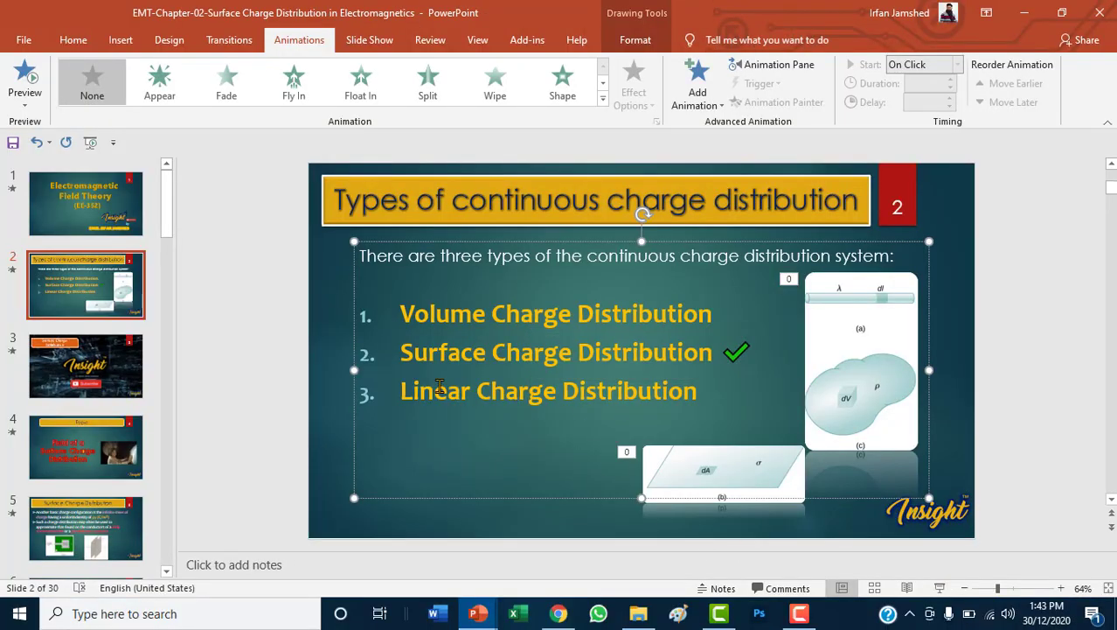
{"action": "left_click", "coordinate": [157, 79]}
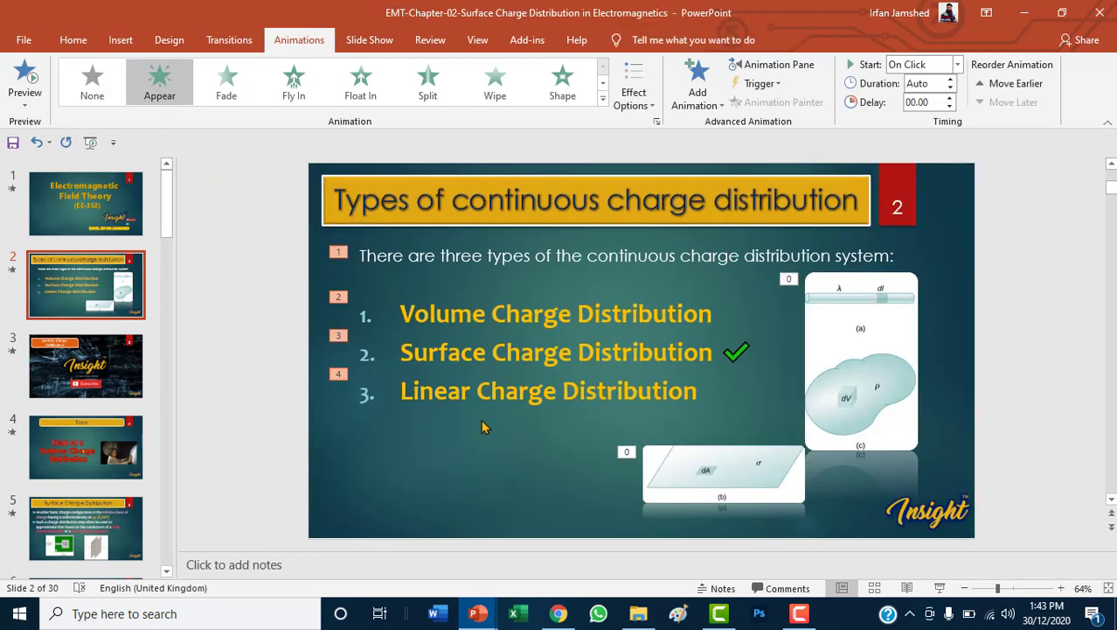
{"action": "left_click", "coordinate": [512, 418]}
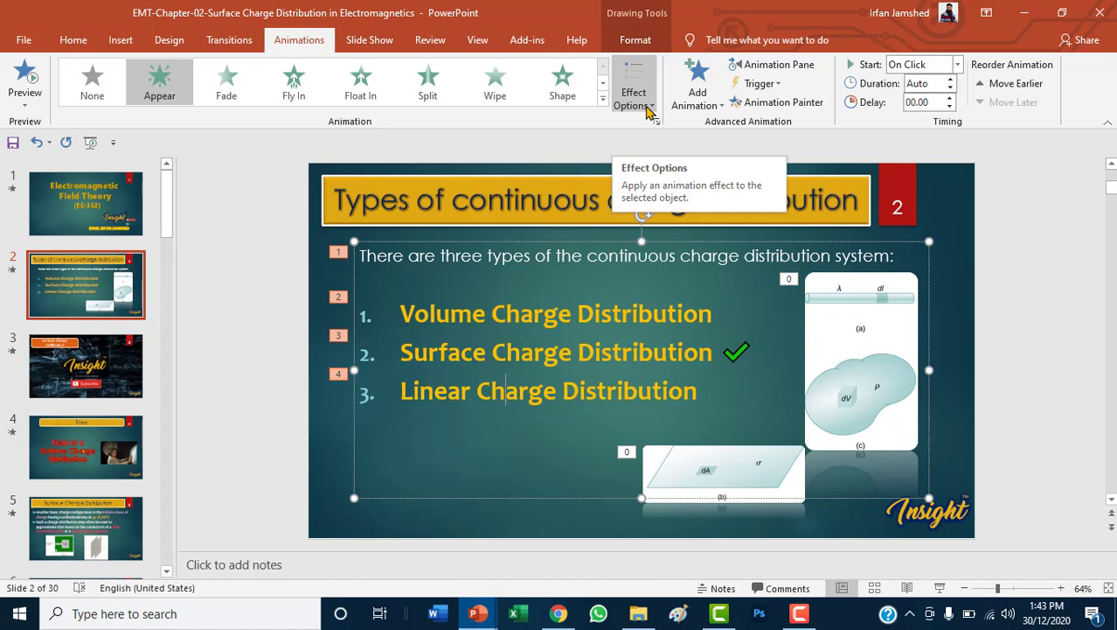
{"action": "left_click", "coordinate": [647, 112]}
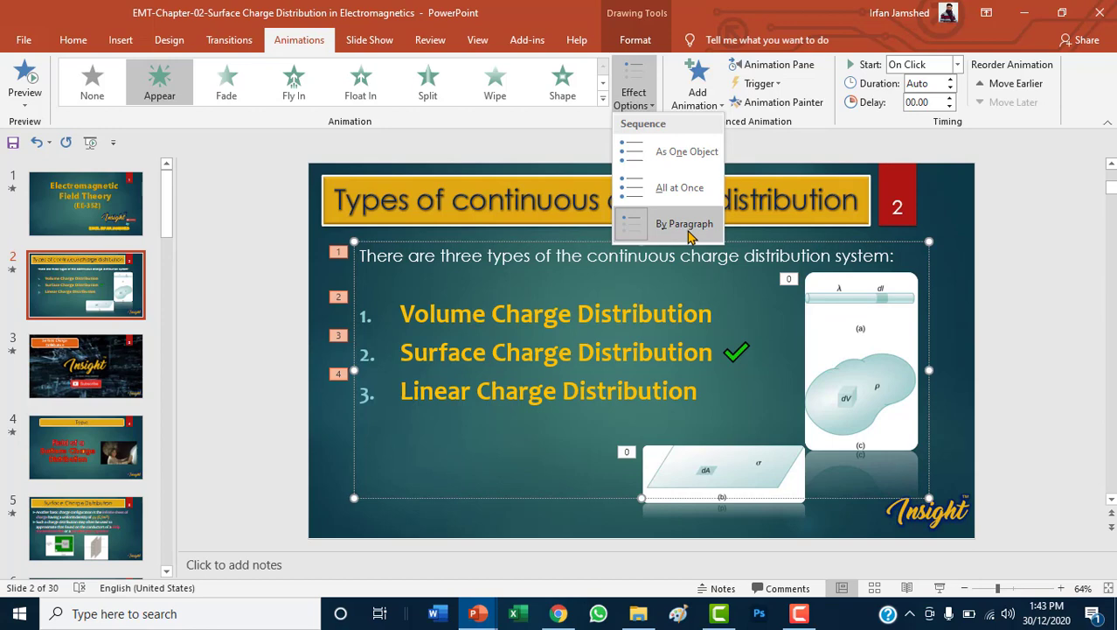
{"action": "left_click", "coordinate": [684, 224]}
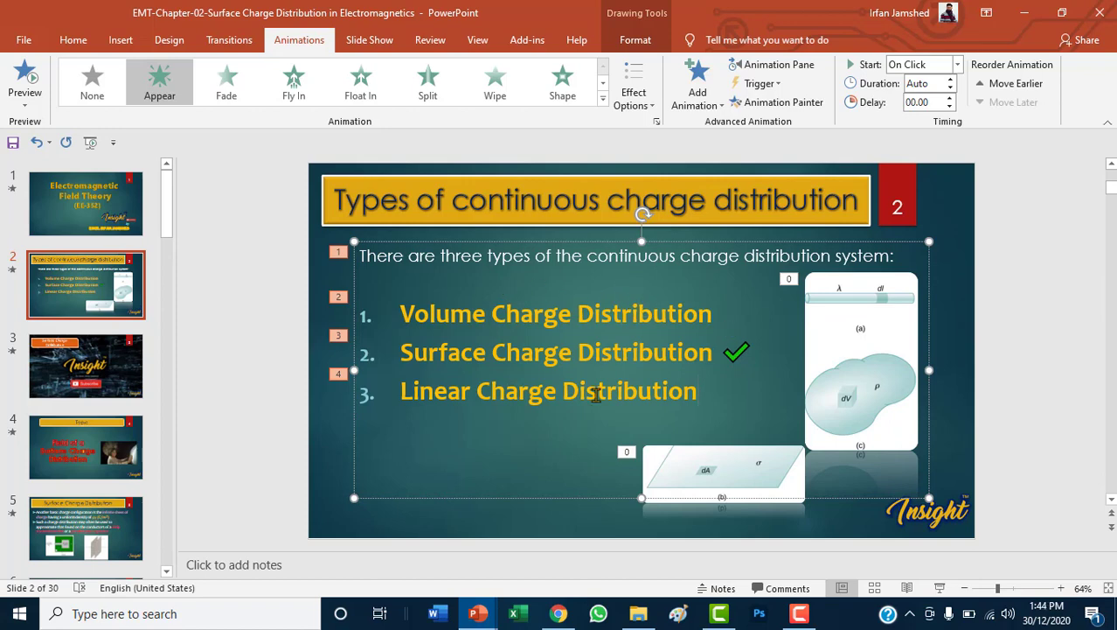
{"action": "left_click", "coordinate": [108, 365]}
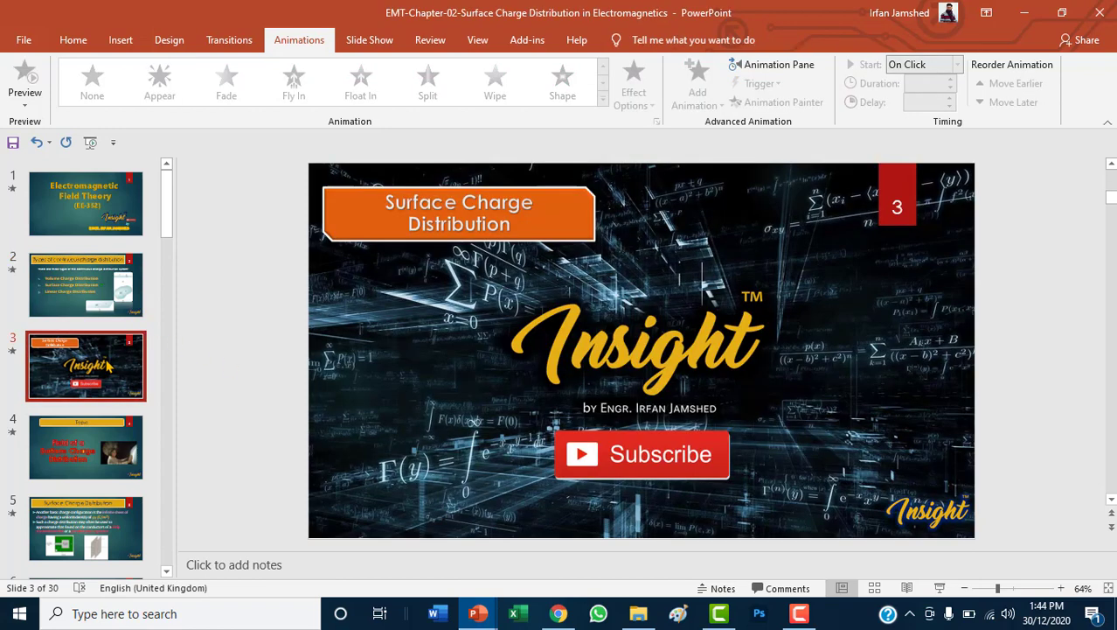
- On slide 4, try Fly In and then a downward Float In on the picture
{"action": "left_click", "coordinate": [101, 463]}
{"action": "left_click", "coordinate": [558, 453]}
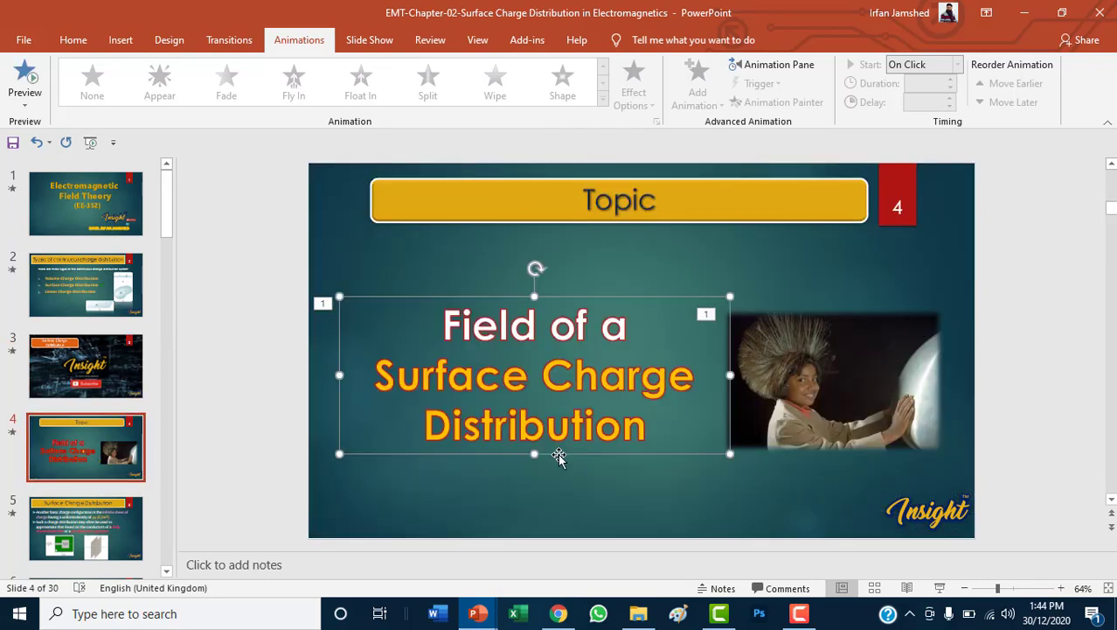
{"action": "left_click", "coordinate": [564, 411]}
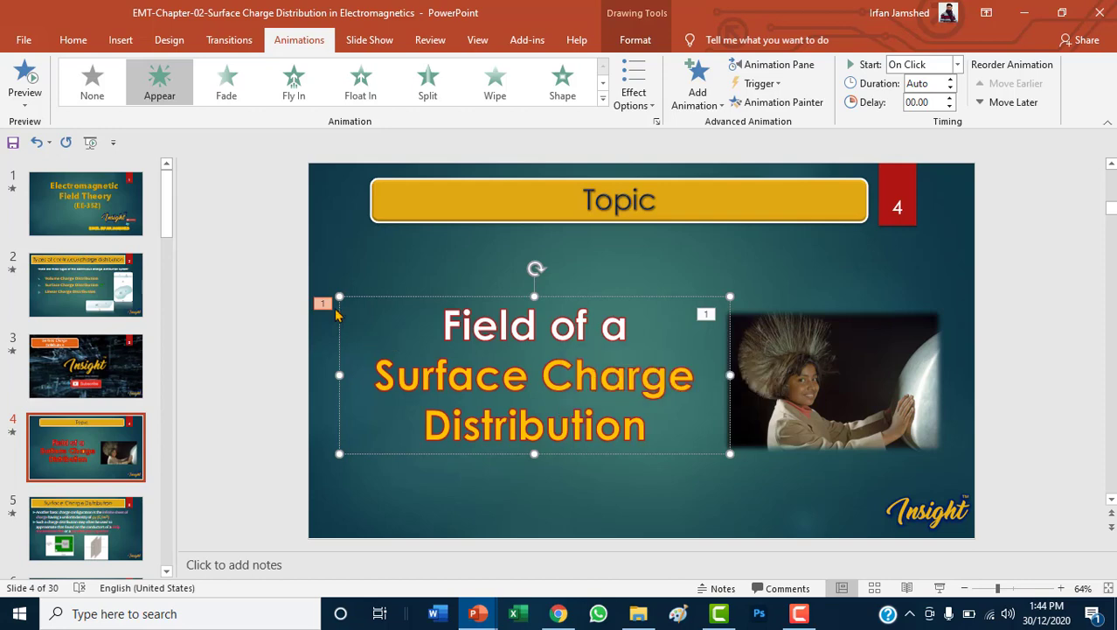
{"action": "left_click", "coordinate": [793, 338]}
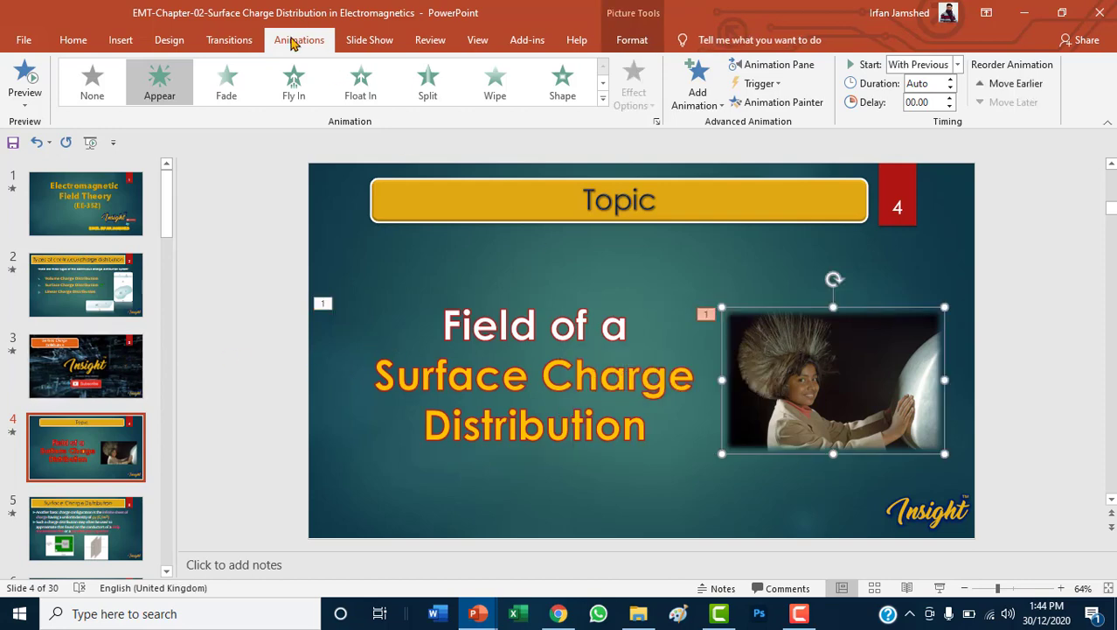
{"action": "left_click", "coordinate": [296, 100]}
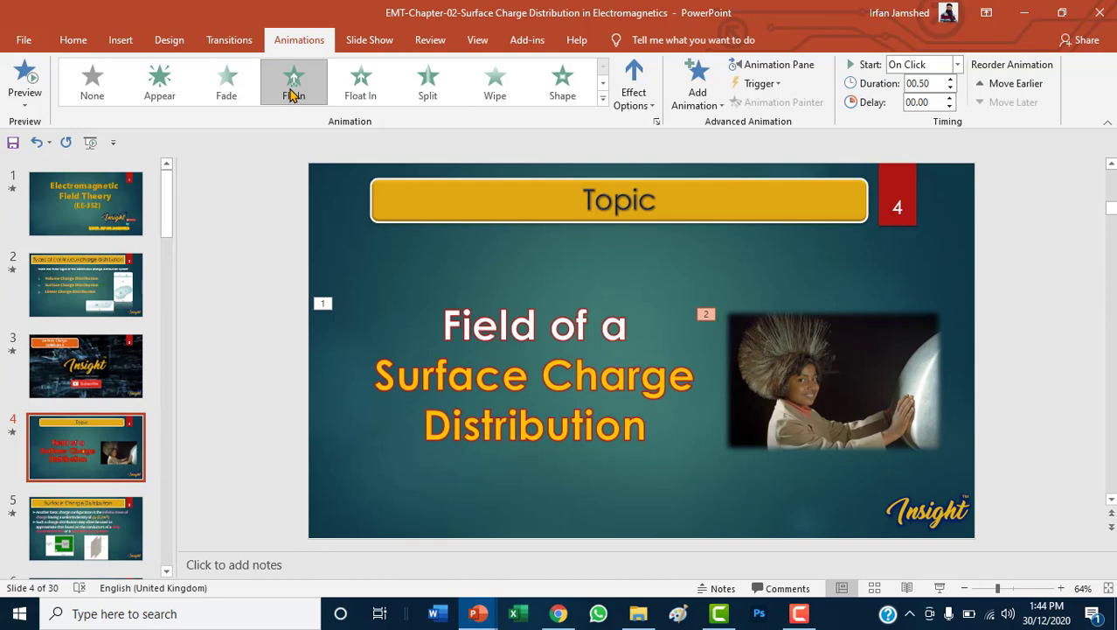
{"action": "left_click", "coordinate": [360, 87]}
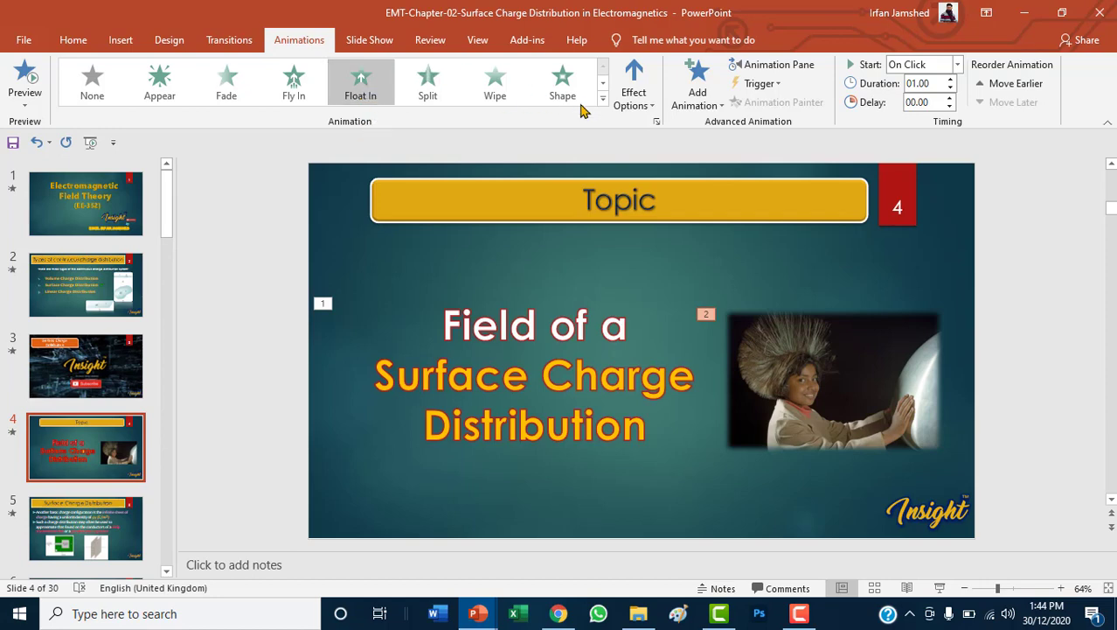
{"action": "left_click", "coordinate": [636, 104]}
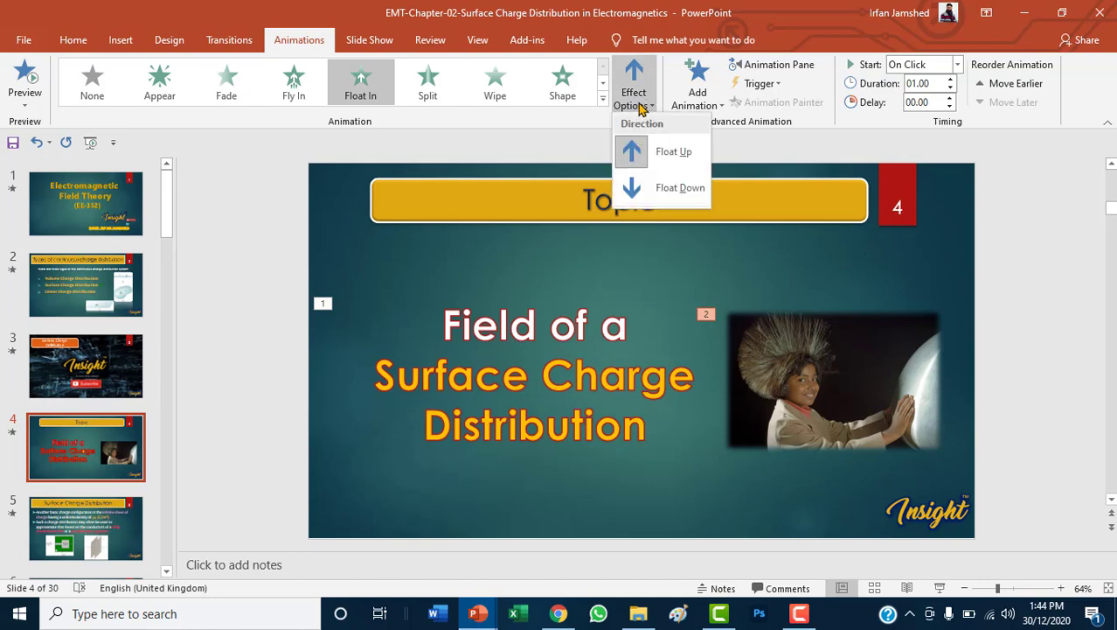
{"action": "left_click", "coordinate": [653, 194]}
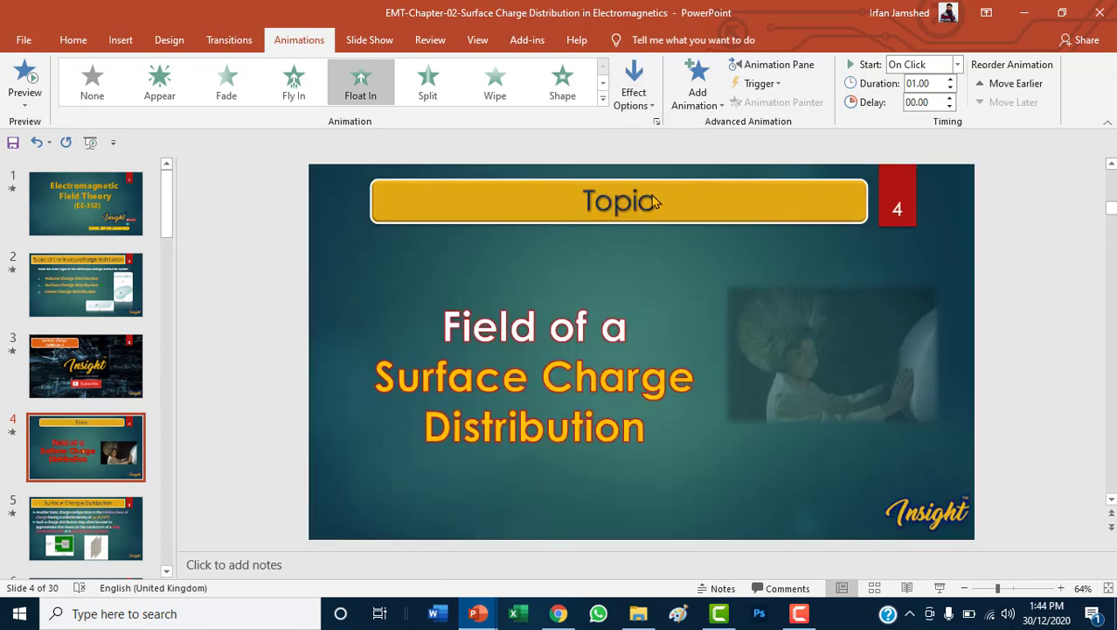
- Switch the picture back to Fly In with direction set to From Right
{"action": "left_click", "coordinate": [294, 92]}
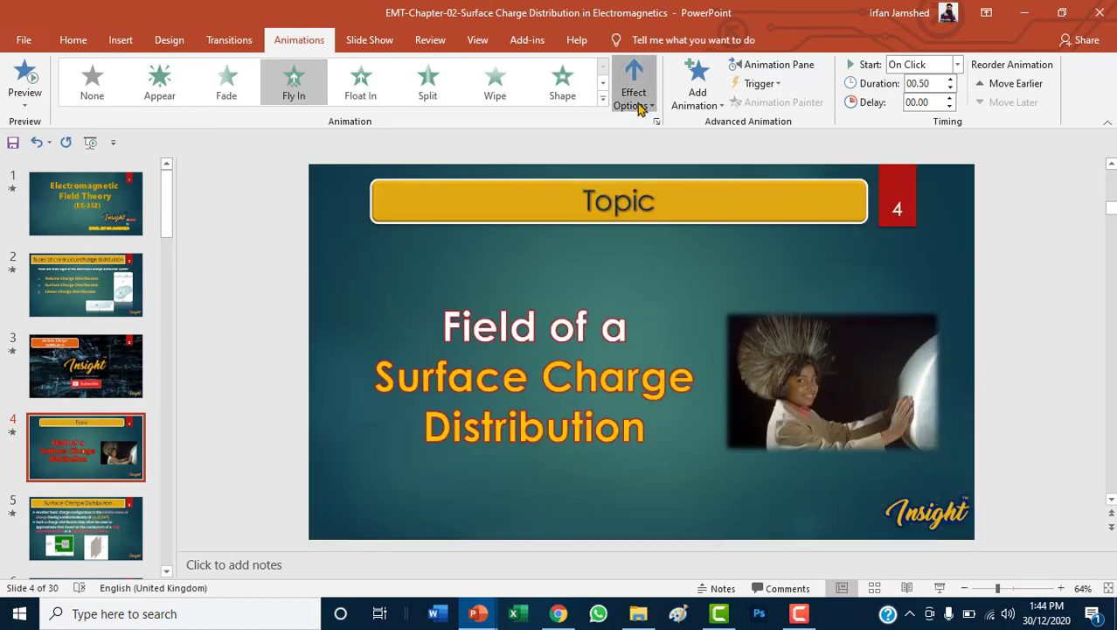
{"action": "left_click", "coordinate": [637, 103]}
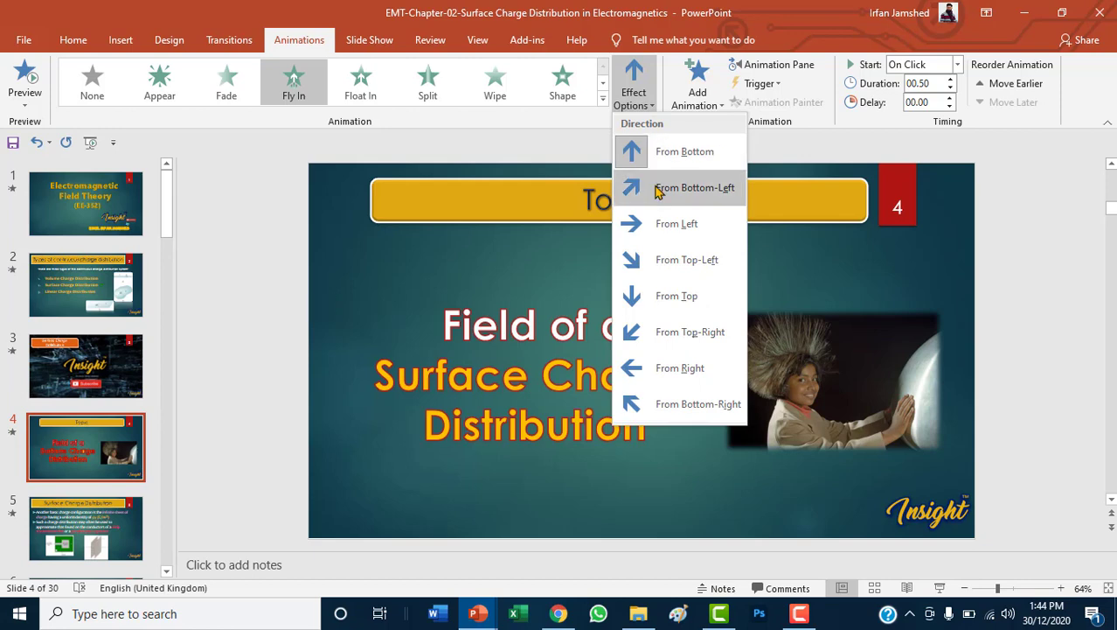
{"action": "left_click", "coordinate": [659, 372]}
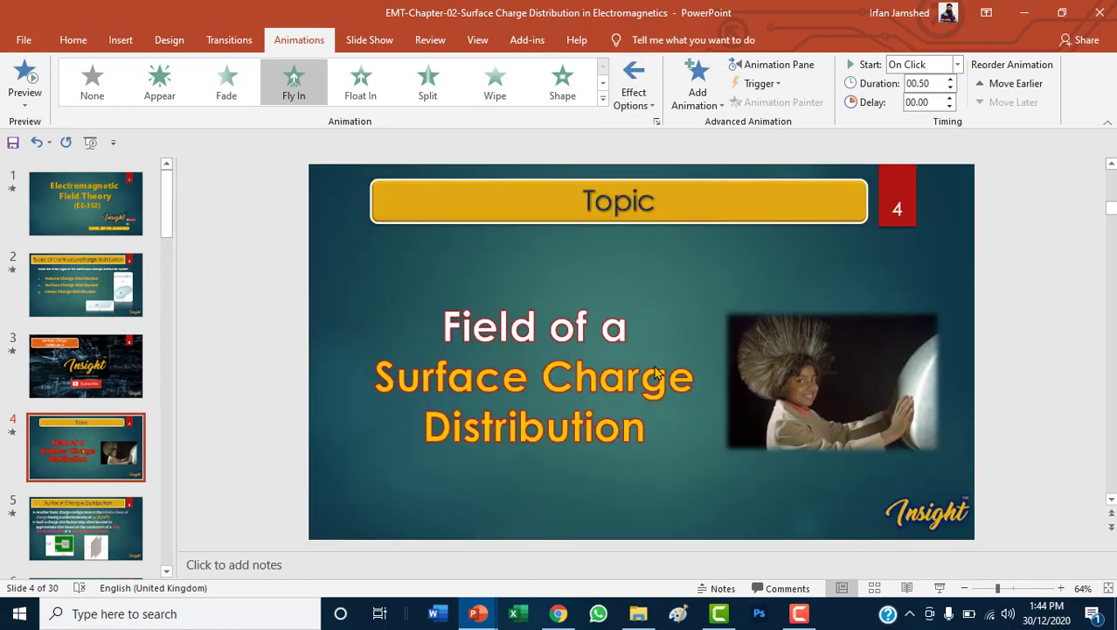
{"action": "left_click", "coordinate": [637, 103]}
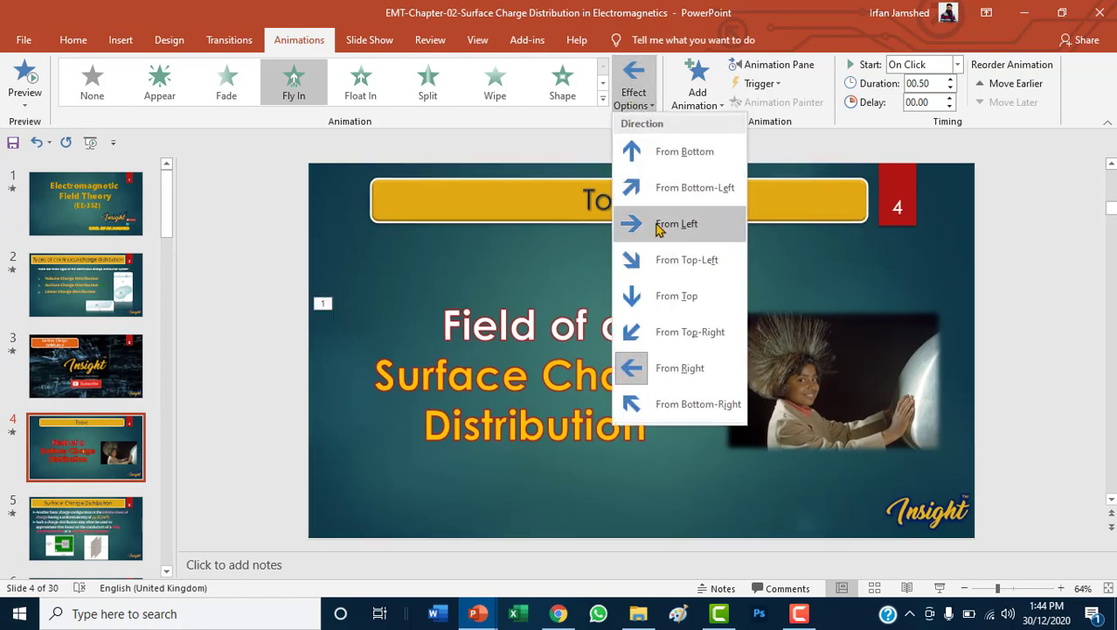
{"action": "left_click", "coordinate": [657, 224]}
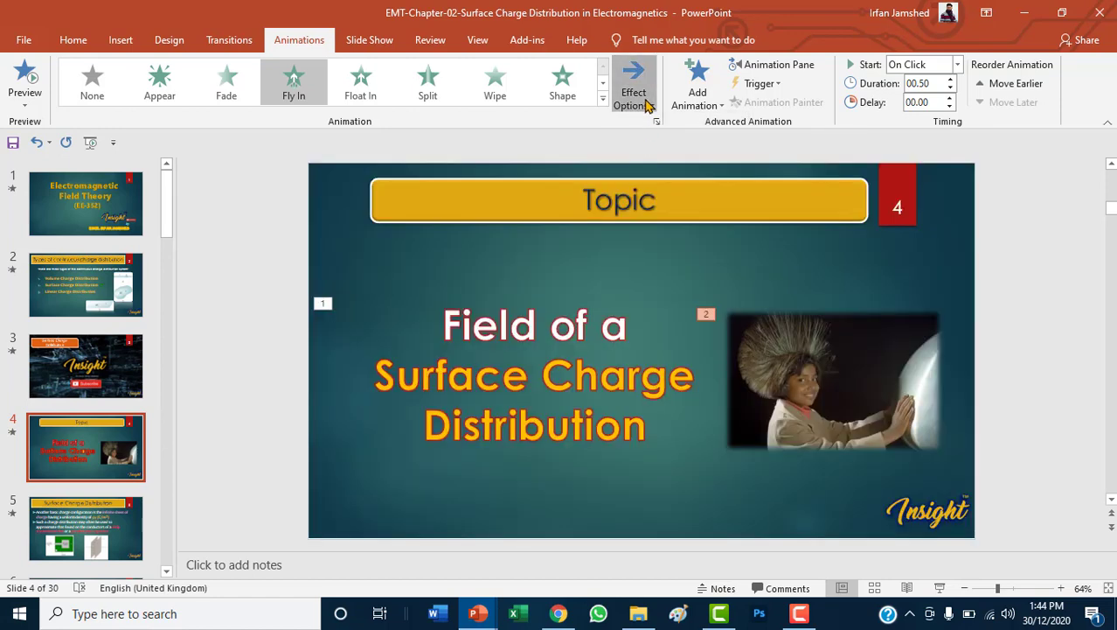
{"action": "left_click", "coordinate": [636, 101]}
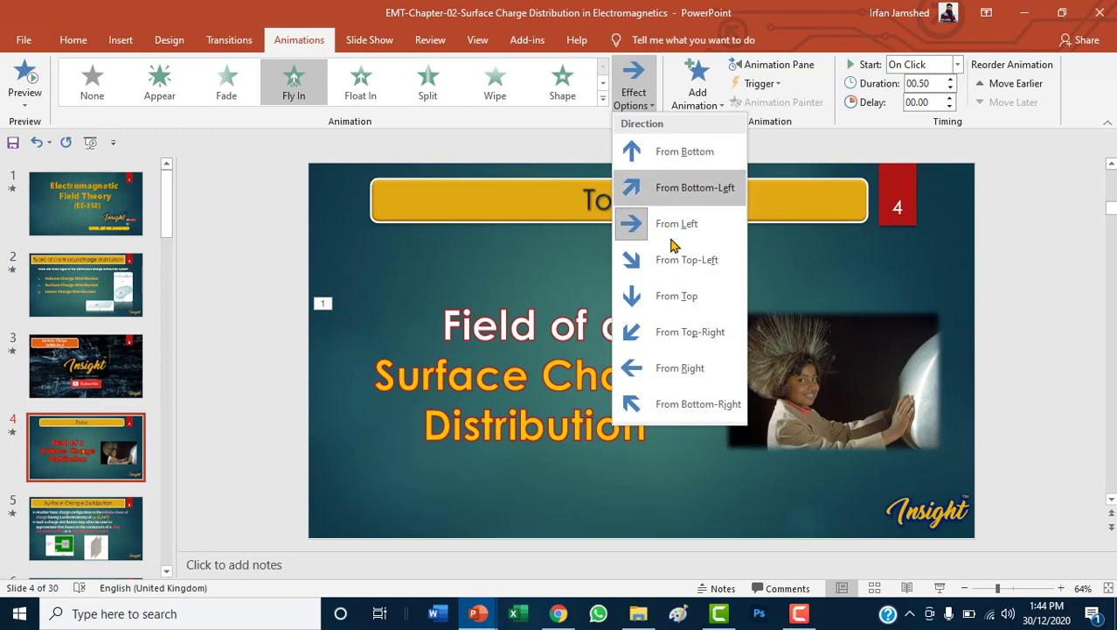
{"action": "left_click", "coordinate": [665, 368]}
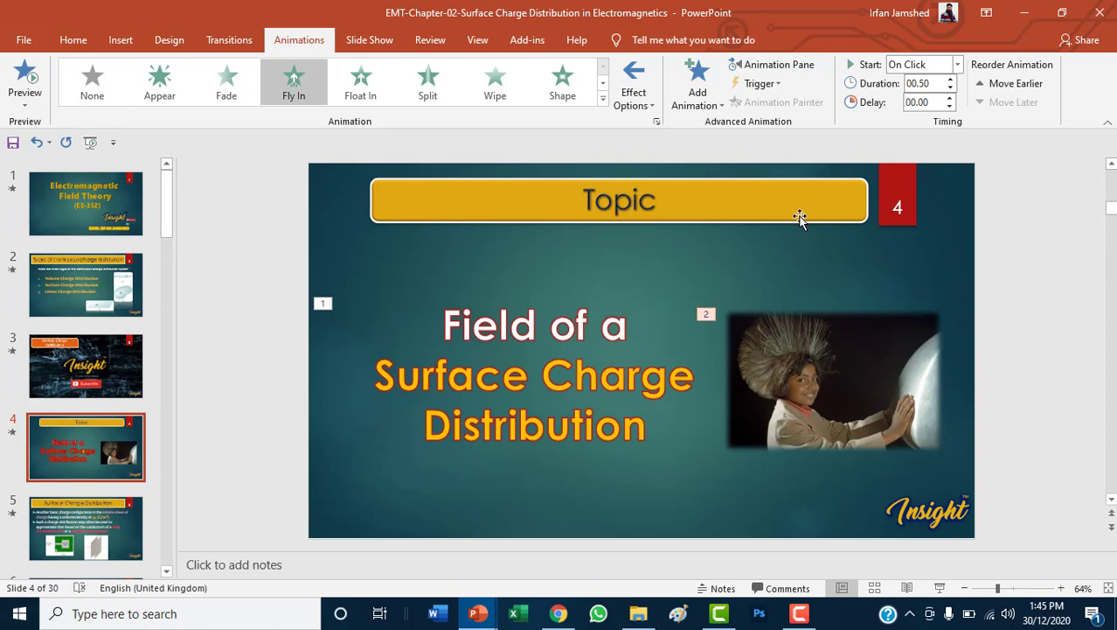
- Reorder, then remove, the existing Fly In and Appear animations on slide 4's picture and title
{"action": "left_click", "coordinate": [1017, 87]}
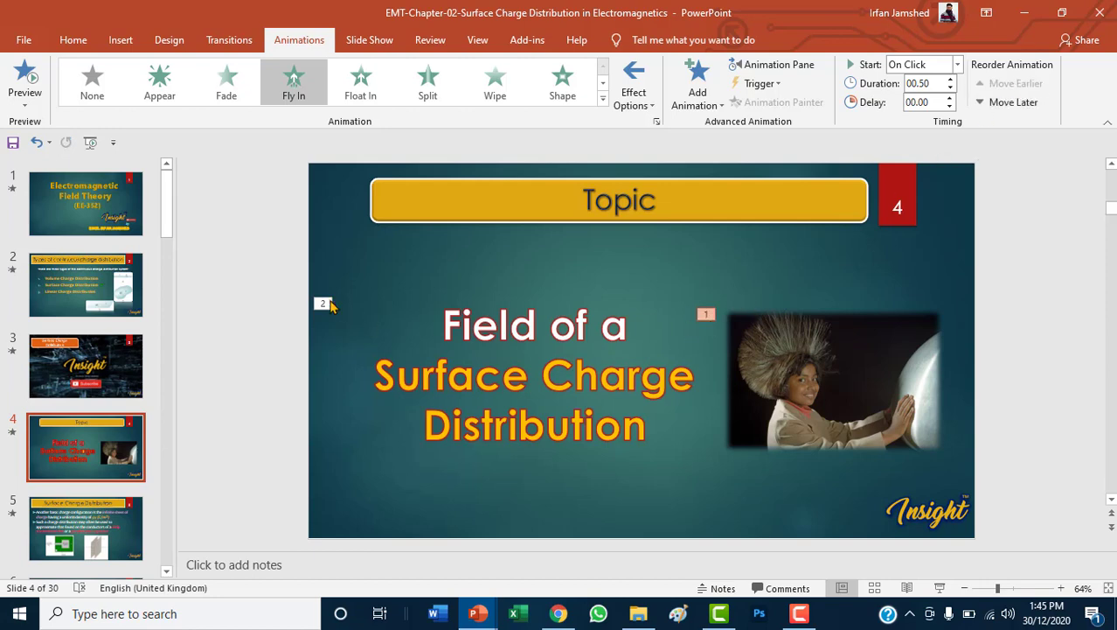
{"action": "left_click", "coordinate": [323, 304]}
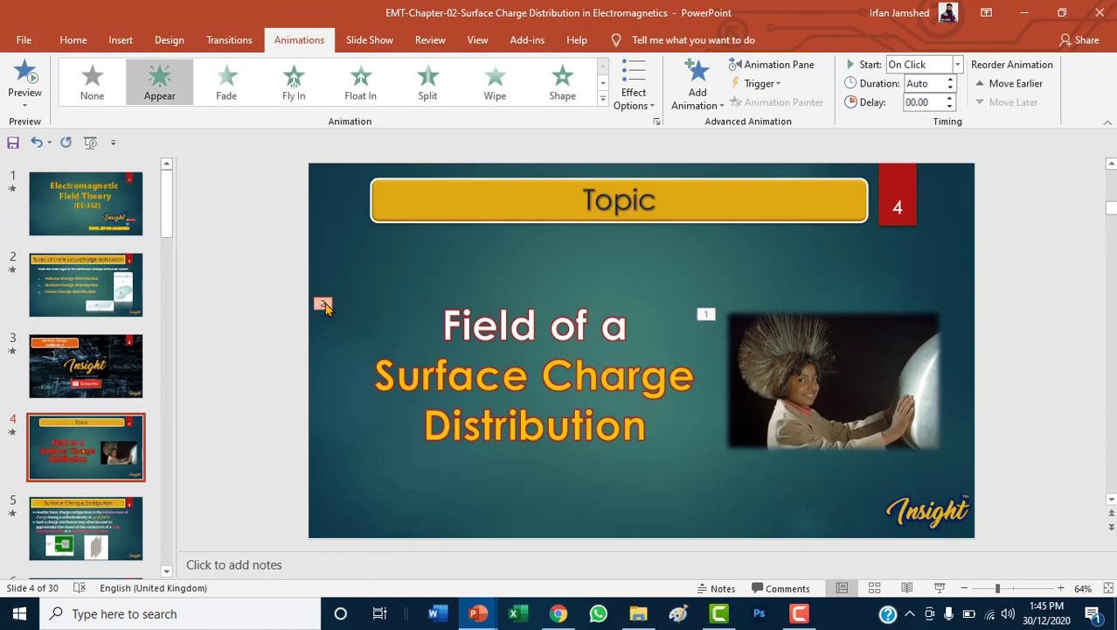
{"action": "left_click", "coordinate": [323, 303]}
{"action": "left_click", "coordinate": [708, 316], "text": "shift"}
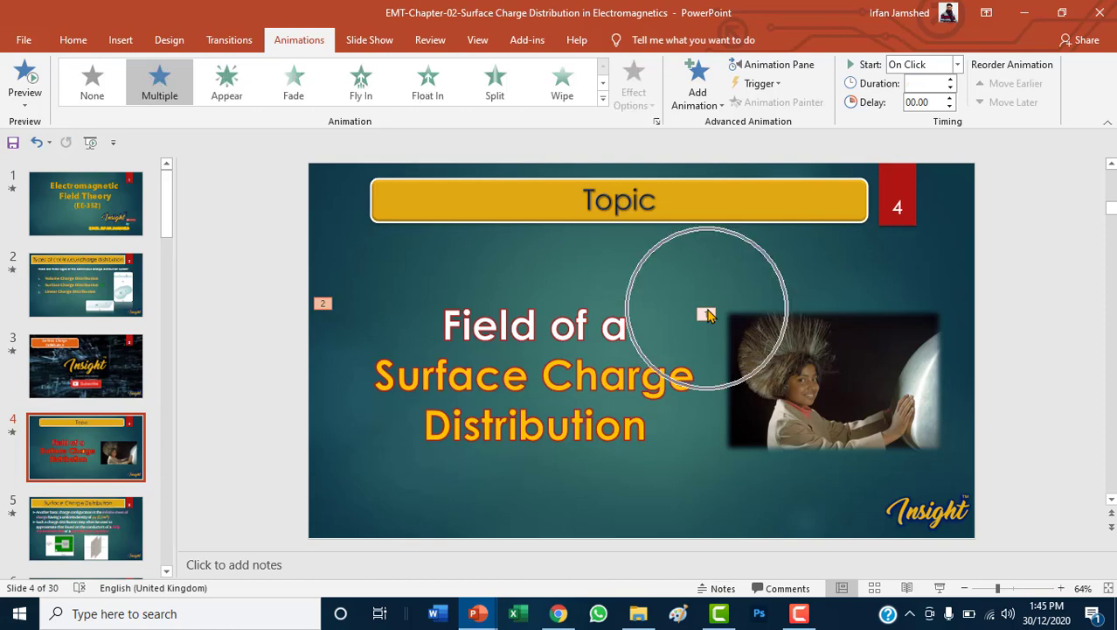
{"action": "left_click", "coordinate": [708, 316]}
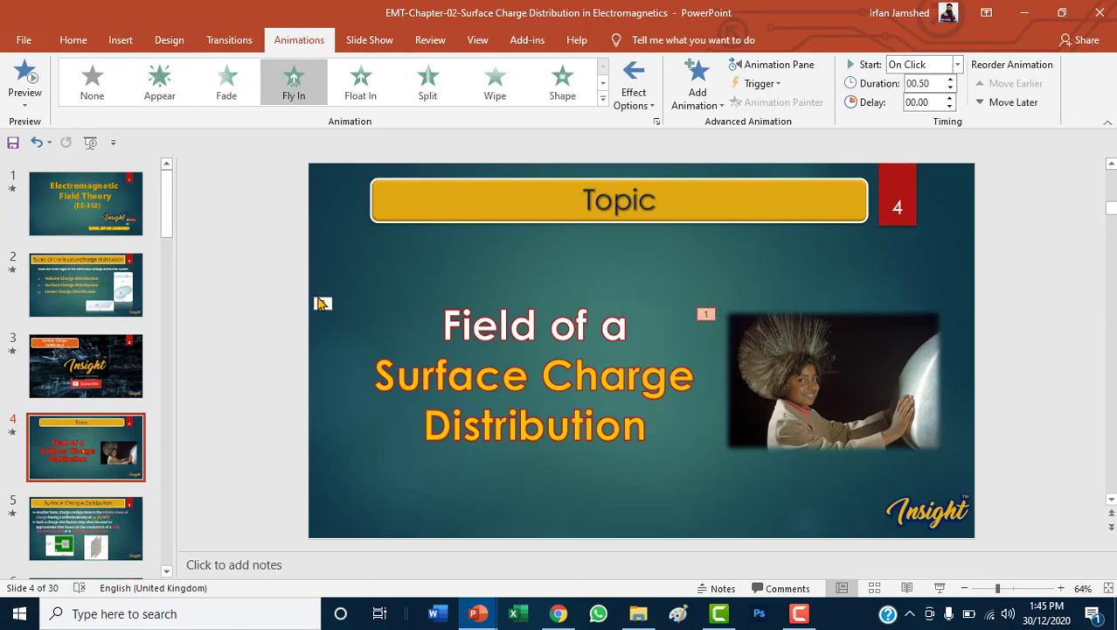
{"action": "left_click", "coordinate": [94, 92]}
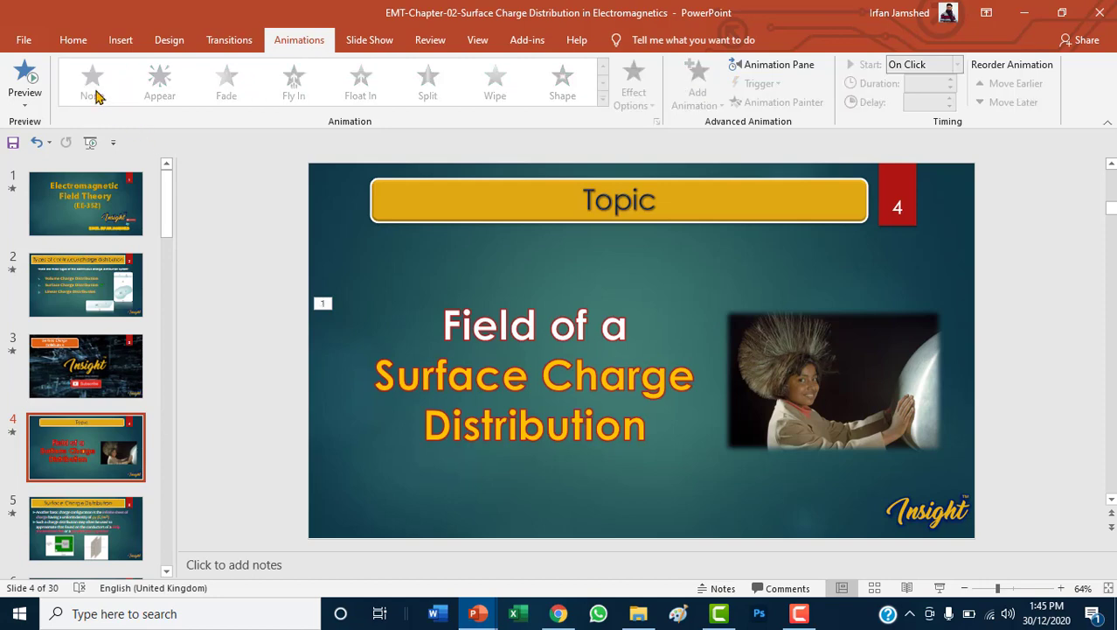
{"action": "left_click", "coordinate": [322, 303]}
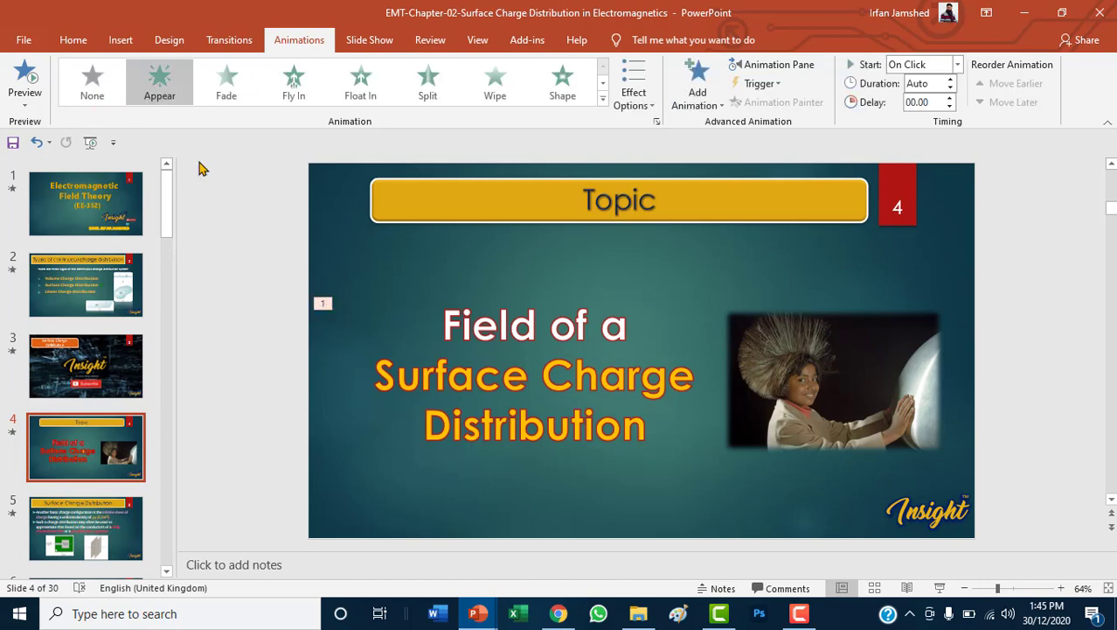
{"action": "left_click", "coordinate": [95, 80]}
- Select the title text and picture together and apply the Appear animation
{"action": "left_click", "coordinate": [477, 374]}
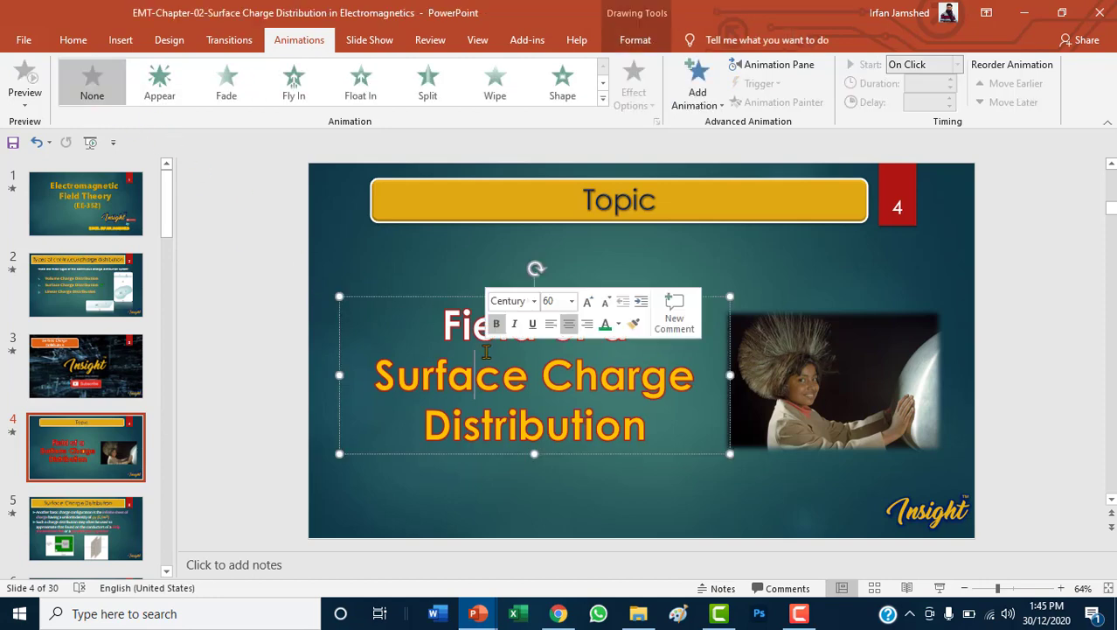
{"action": "left_click", "coordinate": [746, 376], "text": "shift"}
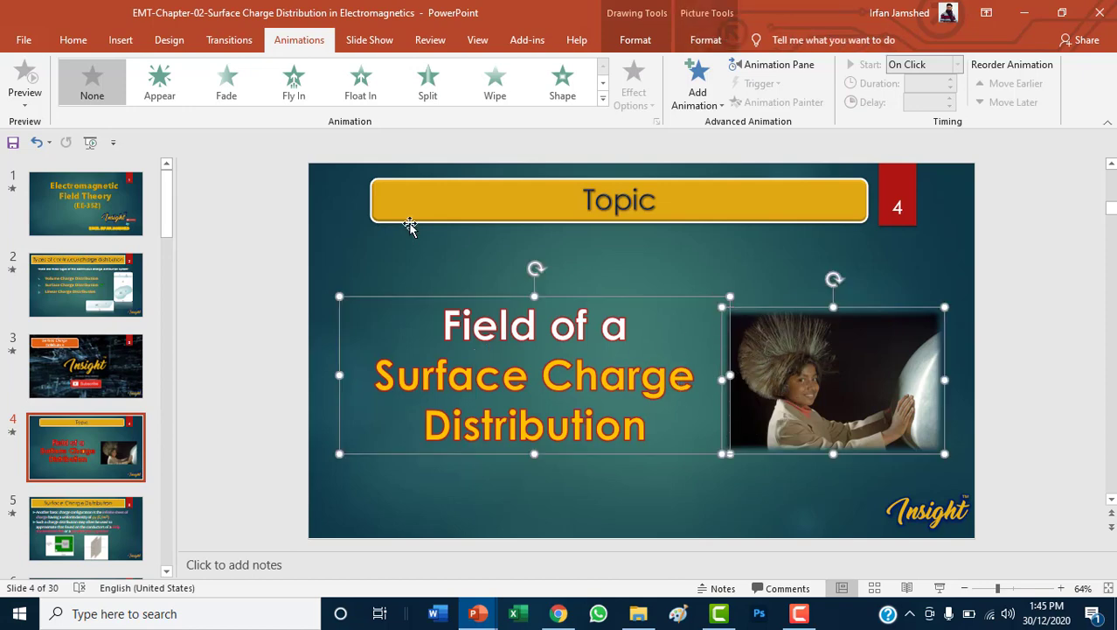
{"action": "left_click", "coordinate": [166, 87]}
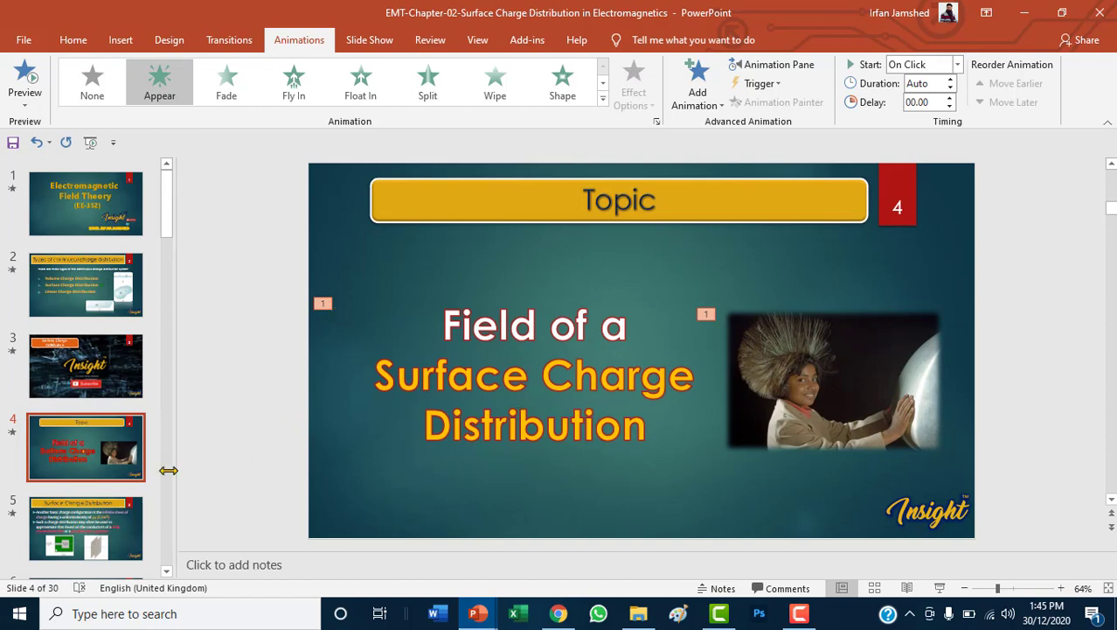
- Go to slide 5 and advance with the Down arrow through the following slides
{"action": "left_click", "coordinate": [109, 518]}
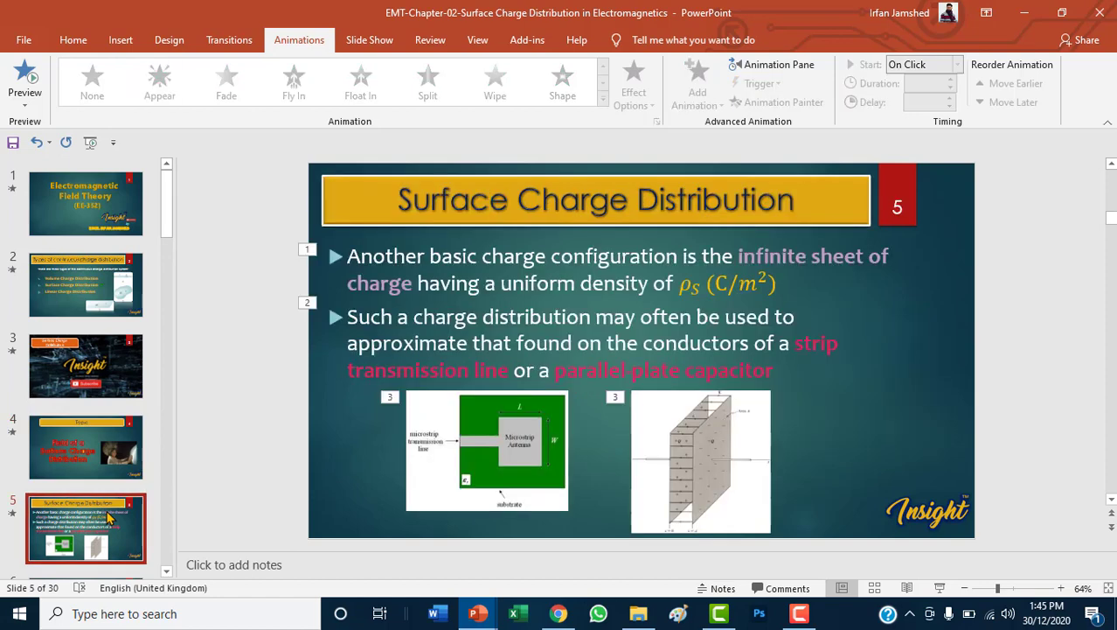
{"action": "key", "text": "Down"}
{"action": "key", "text": "Down"}
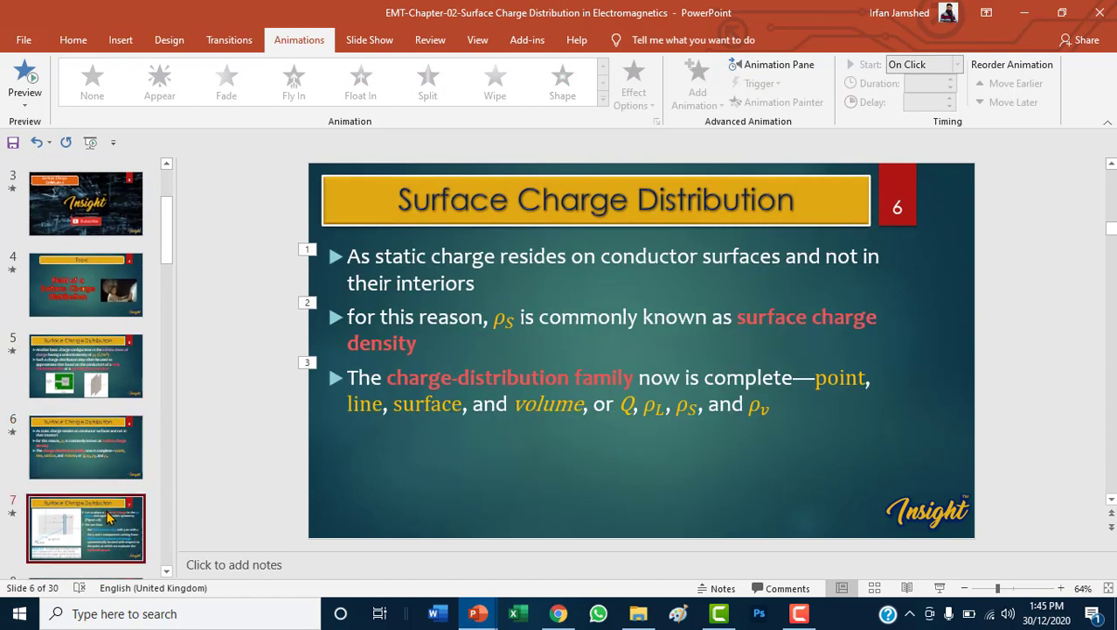
{"action": "key", "text": "Down"}
{"action": "key", "text": "Down"}
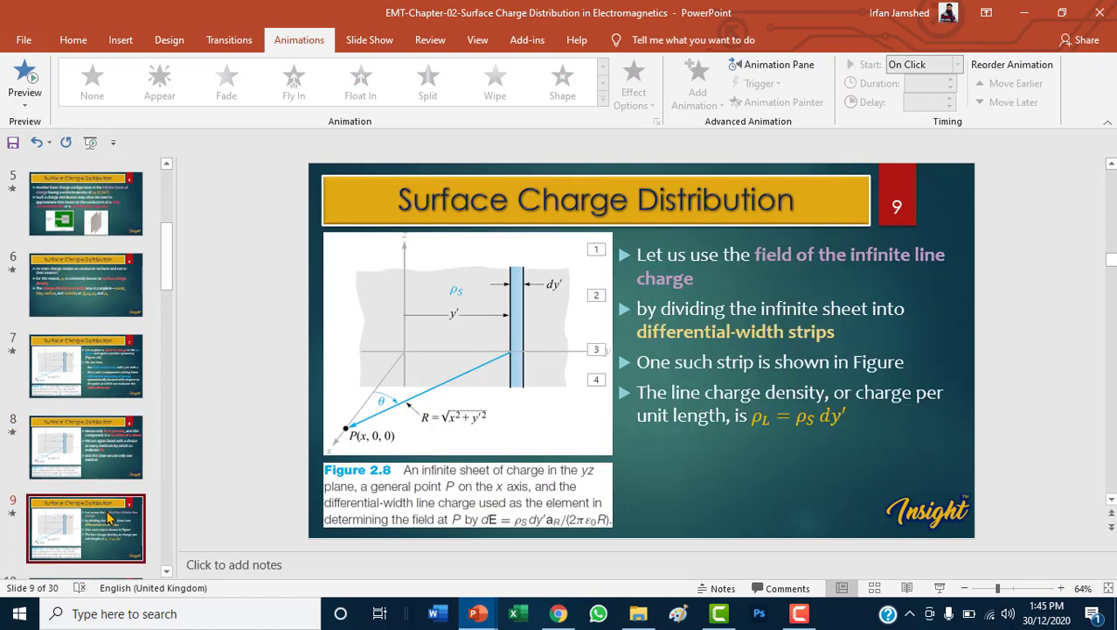
{"action": "key", "text": "Down"}
{"action": "key", "text": "Down"}
{"action": "key", "text": "Down"}
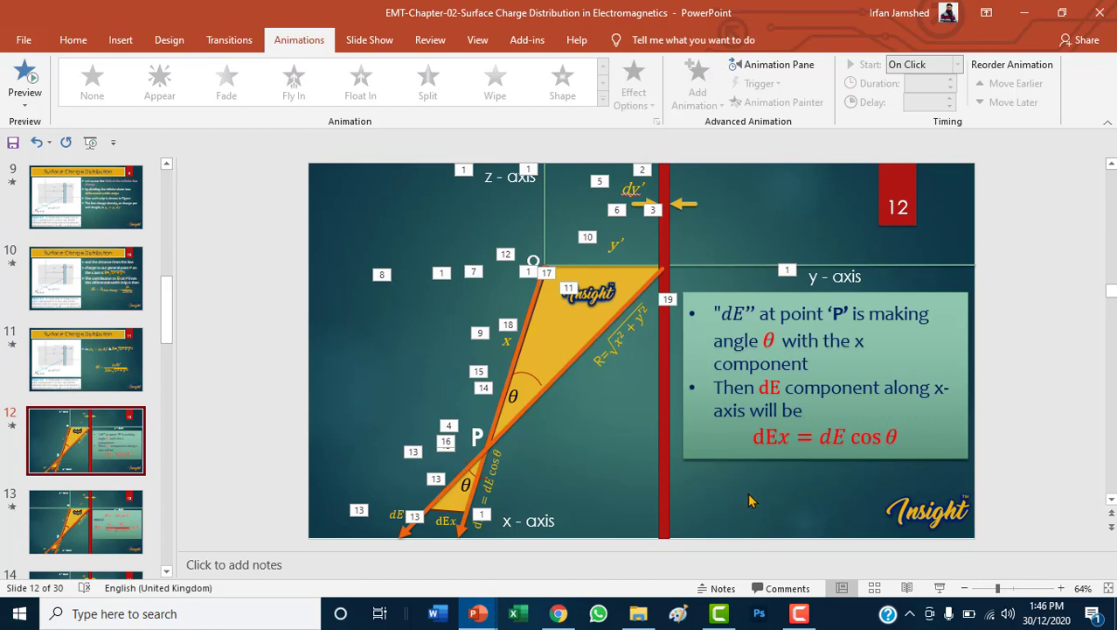
- Present from slide 12, revealing the axes, red charge strip, dy′ arrow and P label, then exit
{"action": "left_click", "coordinate": [939, 587]}
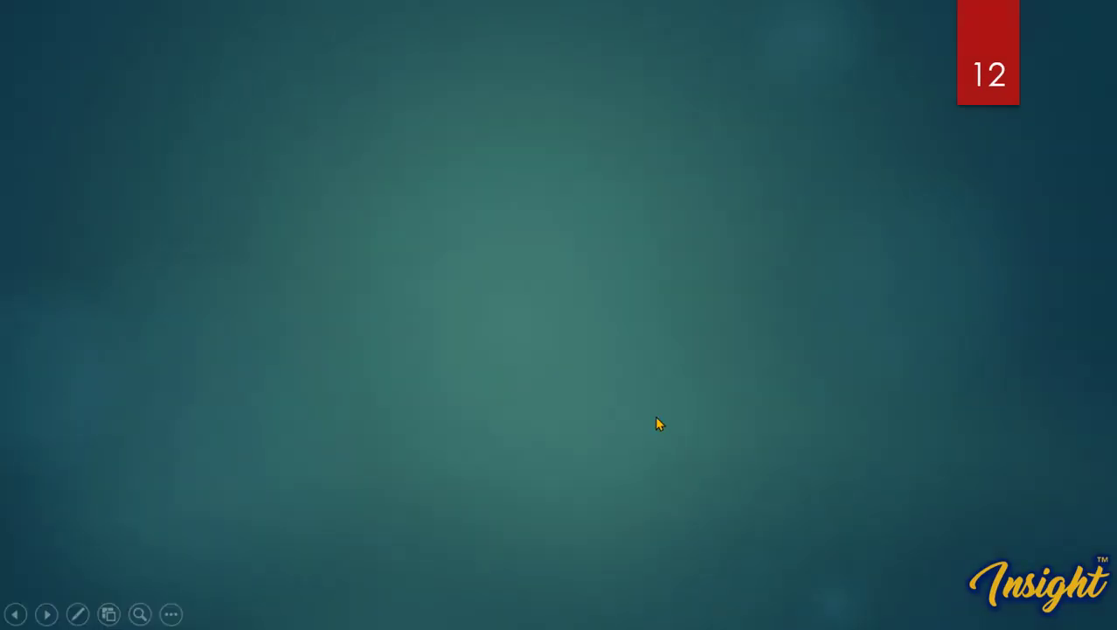
{"action": "left_click", "coordinate": [658, 424]}
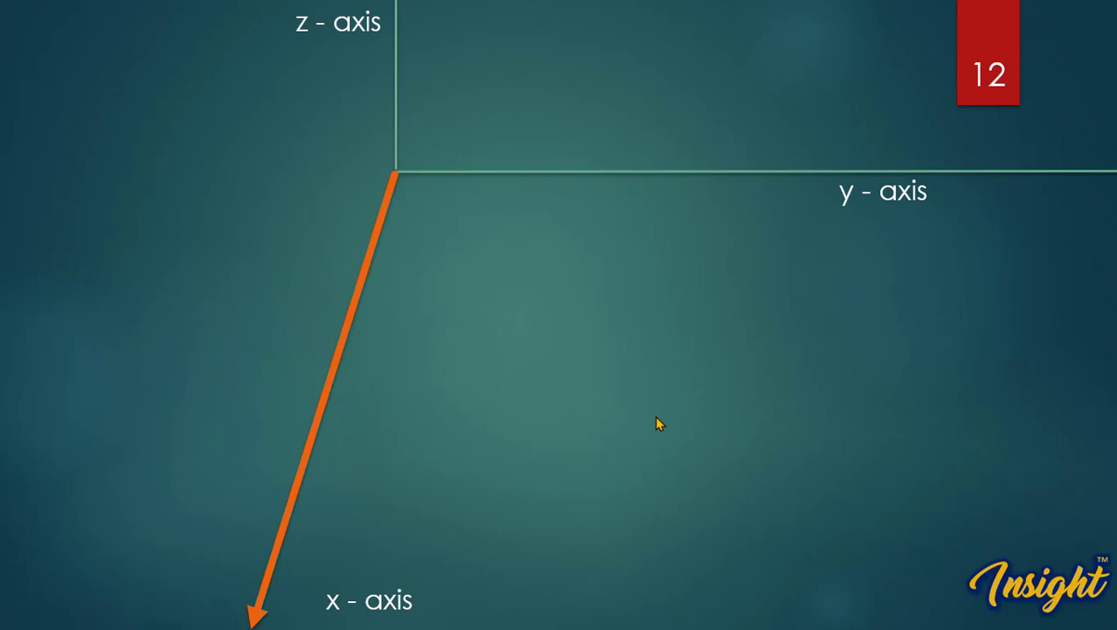
{"action": "left_click", "coordinate": [658, 424]}
{"action": "left_click", "coordinate": [658, 424]}
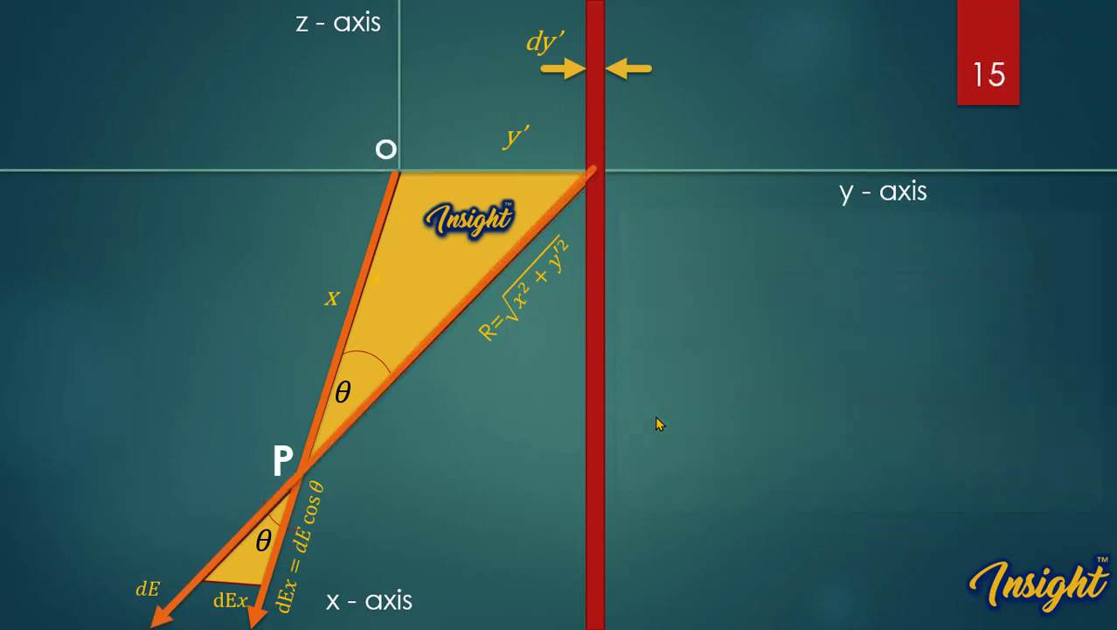
{"action": "key", "text": "Escape"}
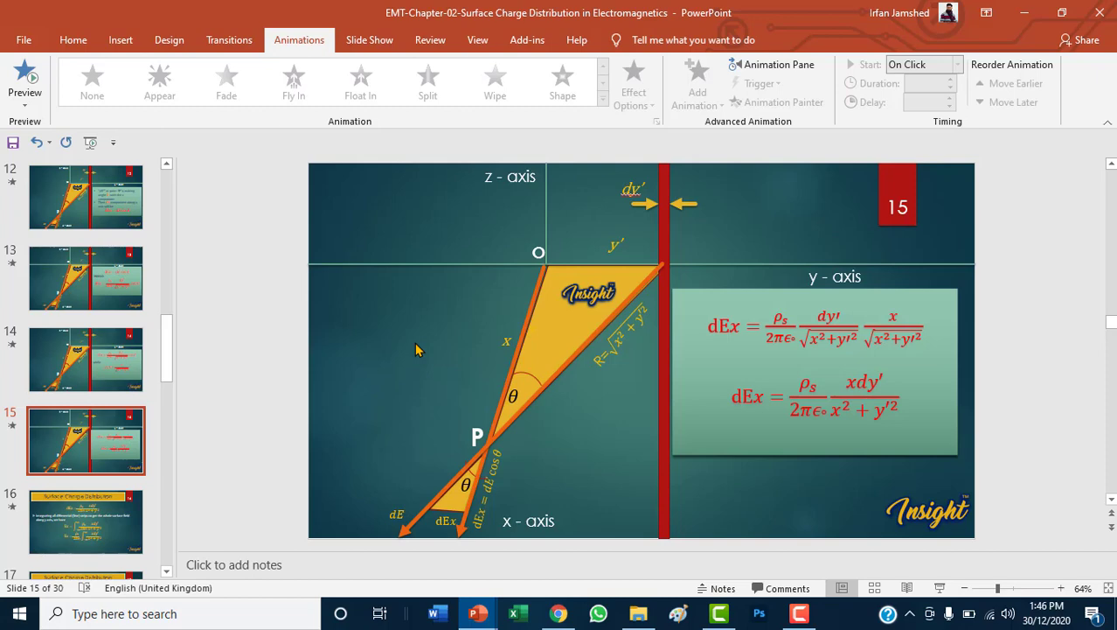
- Inspect slide 15's orange x line, yellow triangle and θ label, then return to slide 12
{"action": "left_click", "coordinate": [529, 304]}
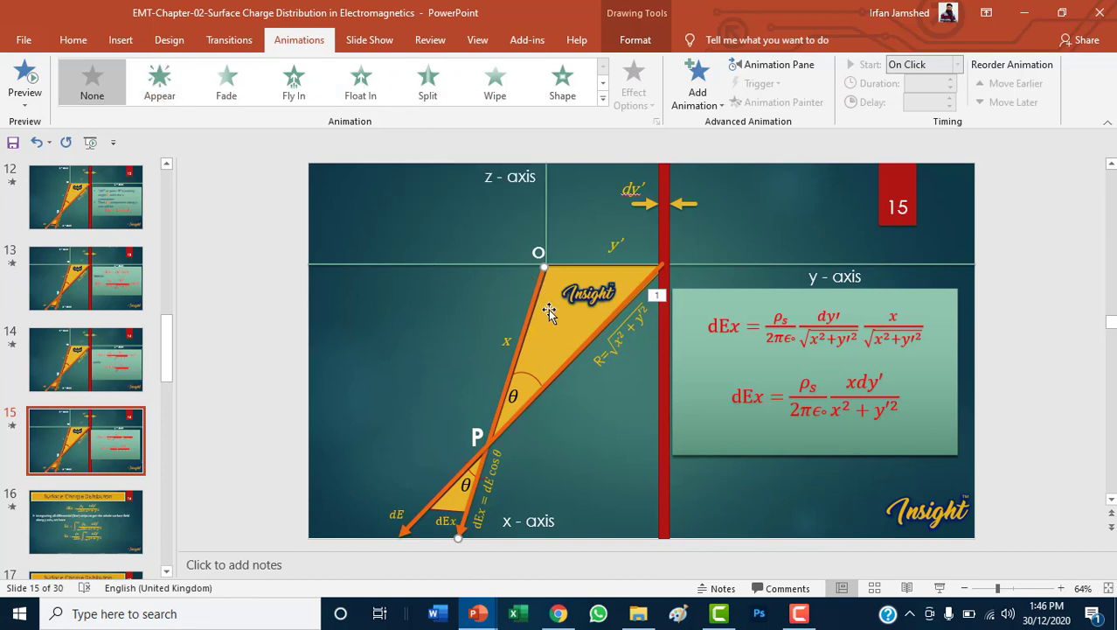
{"action": "left_click", "coordinate": [548, 309]}
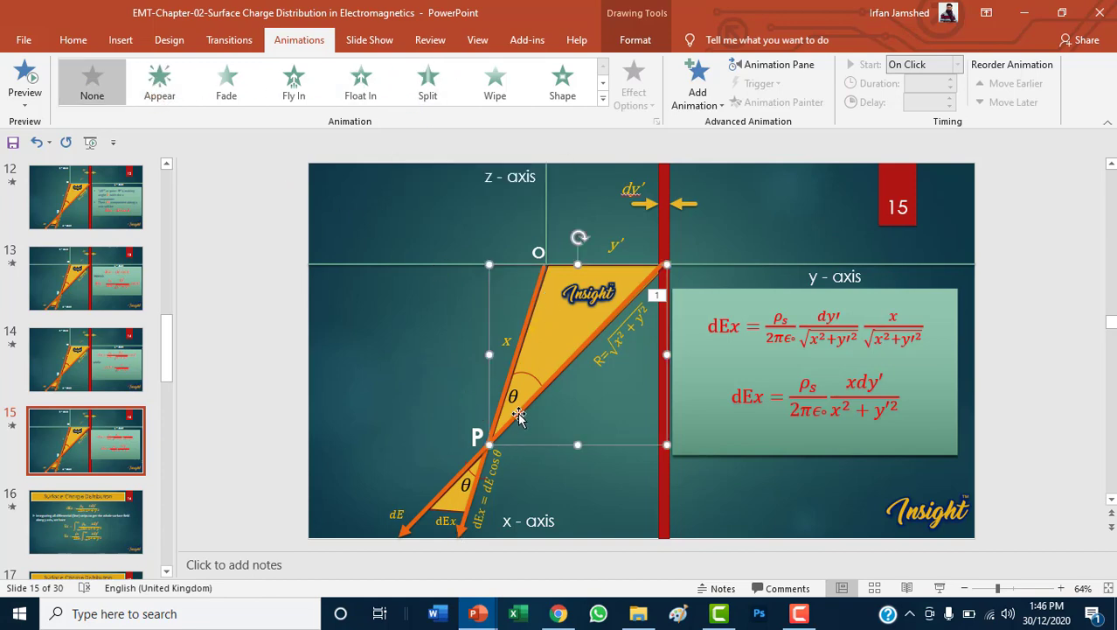
{"action": "left_click_drag", "start_coordinate": [513, 399], "coordinate": [511, 395]}
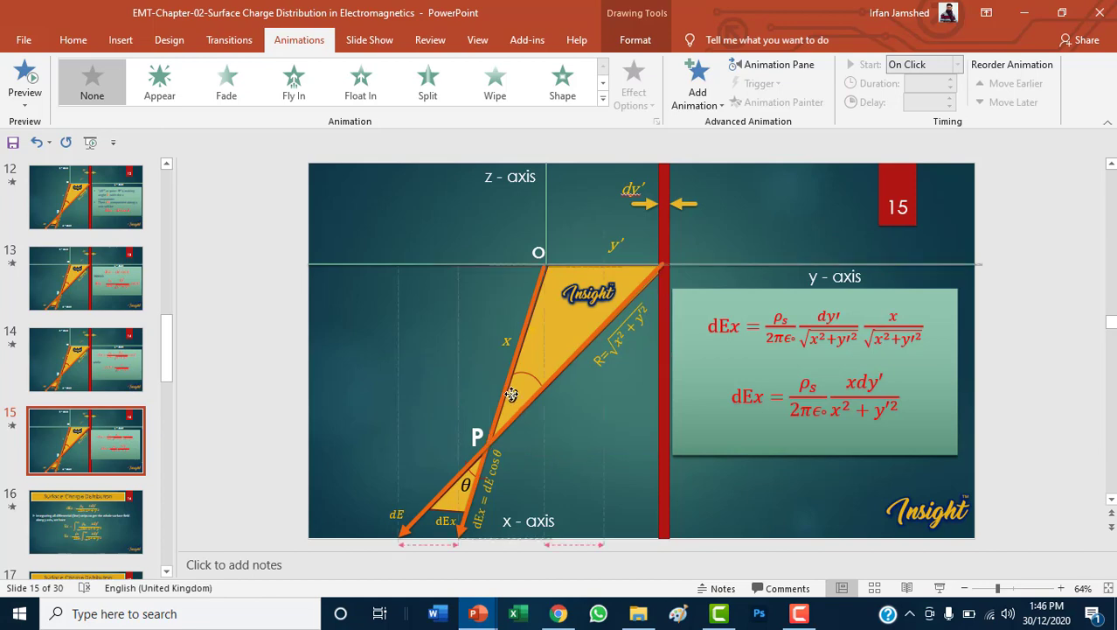
{"action": "left_click", "coordinate": [466, 483]}
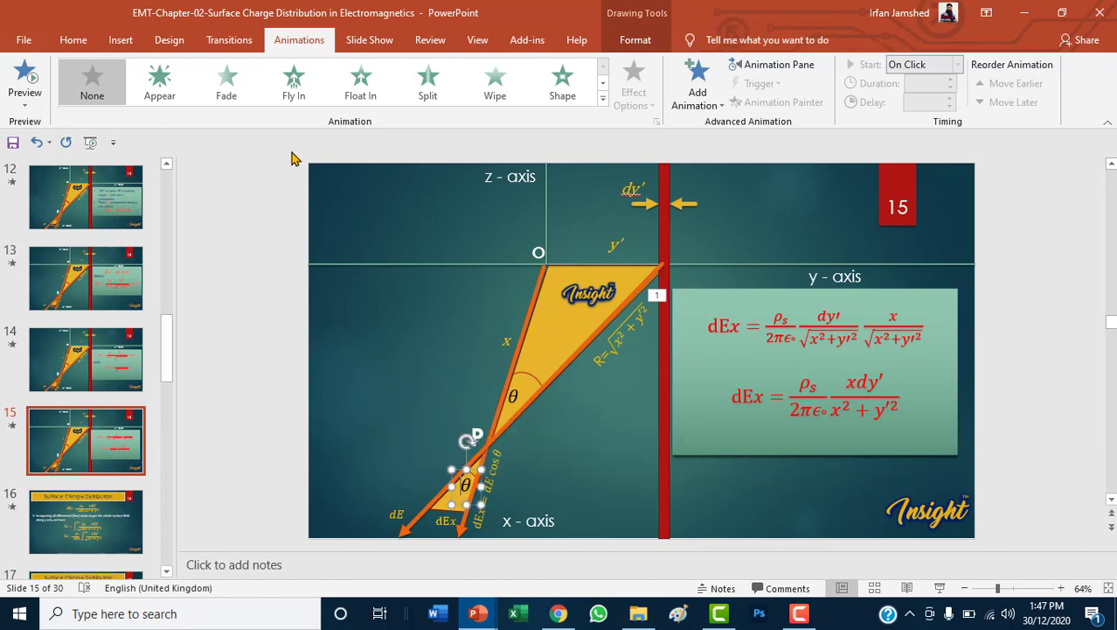
{"action": "left_click", "coordinate": [330, 325]}
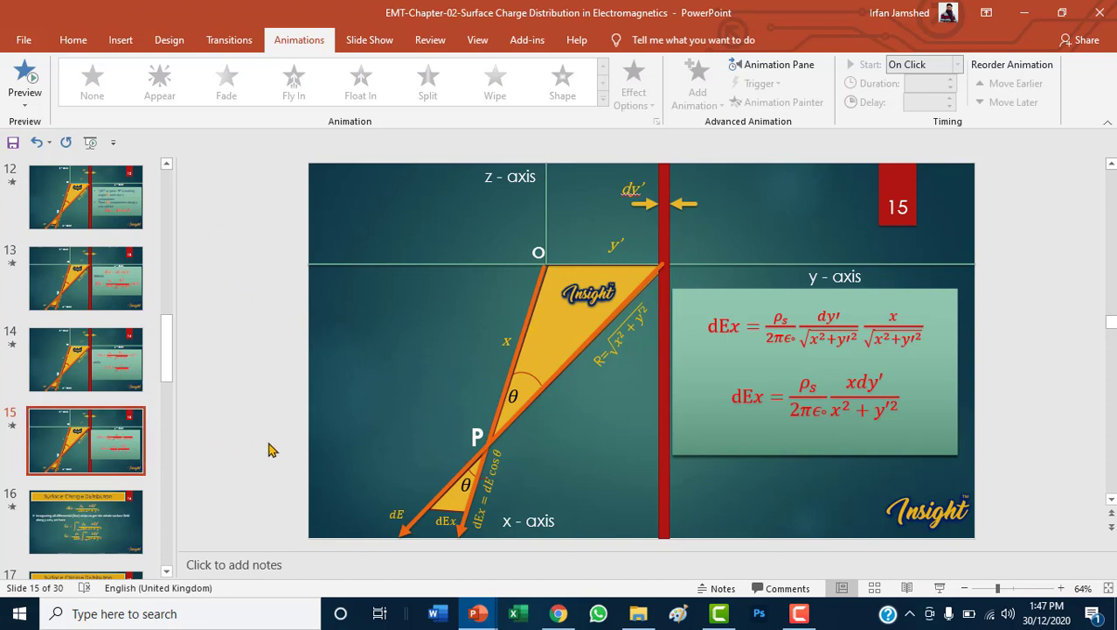
{"action": "scroll", "coordinate": [35, 391], "scroll_direction": "up", "scroll_amount": 3}
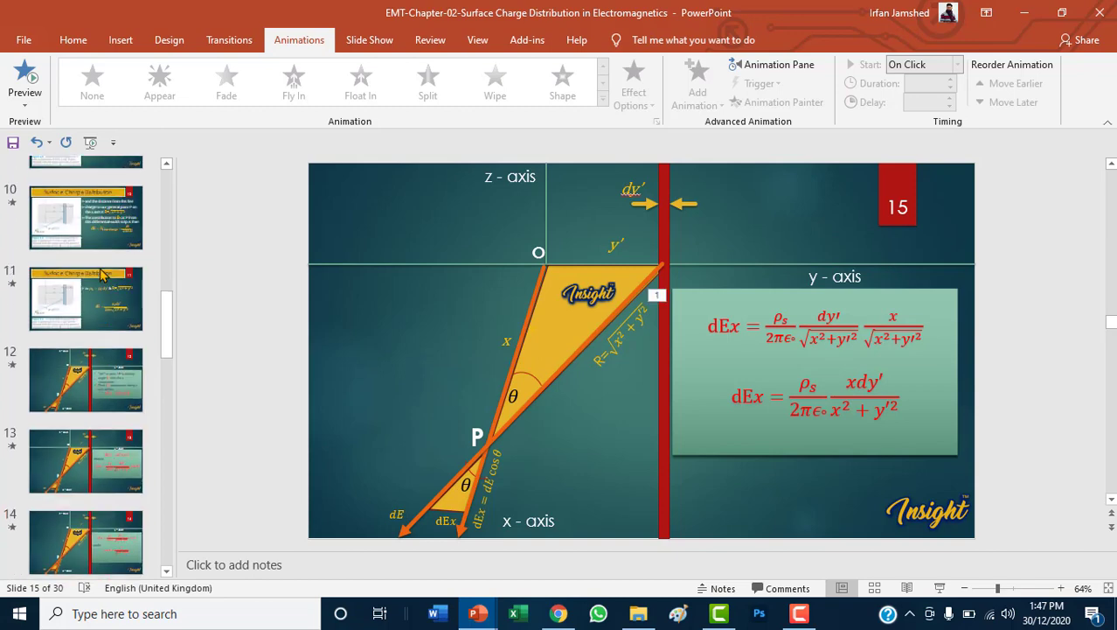
{"action": "left_click", "coordinate": [35, 391]}
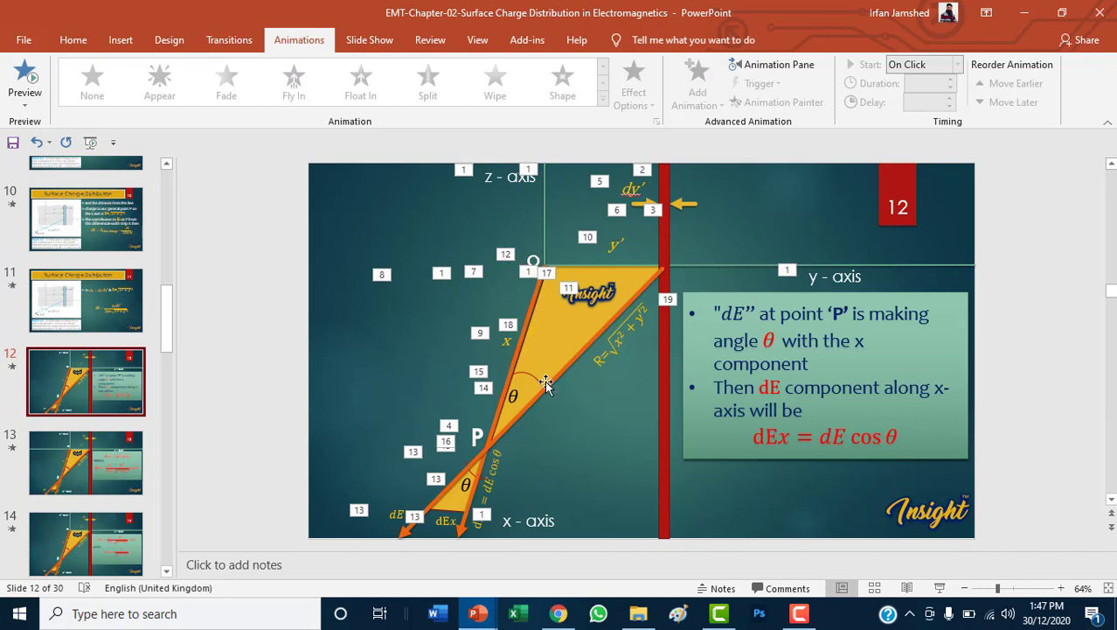
- Open slide 13 and select the ρs/2πε₀ fraction in its dEx = dE cos θ equation
{"action": "left_click", "coordinate": [88, 462]}
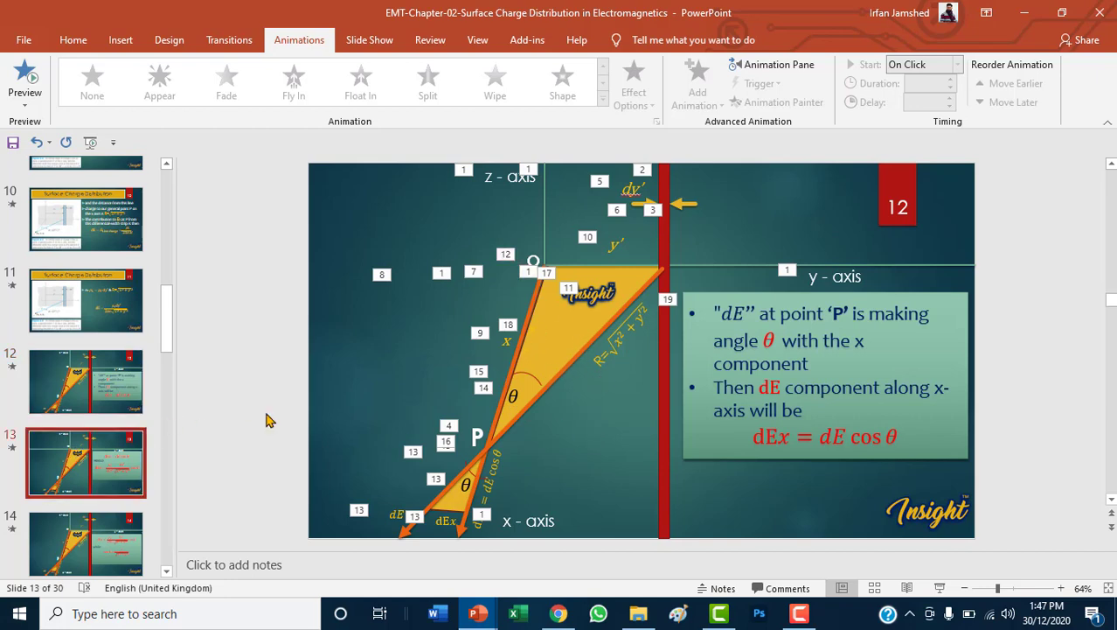
{"action": "left_click", "coordinate": [706, 300]}
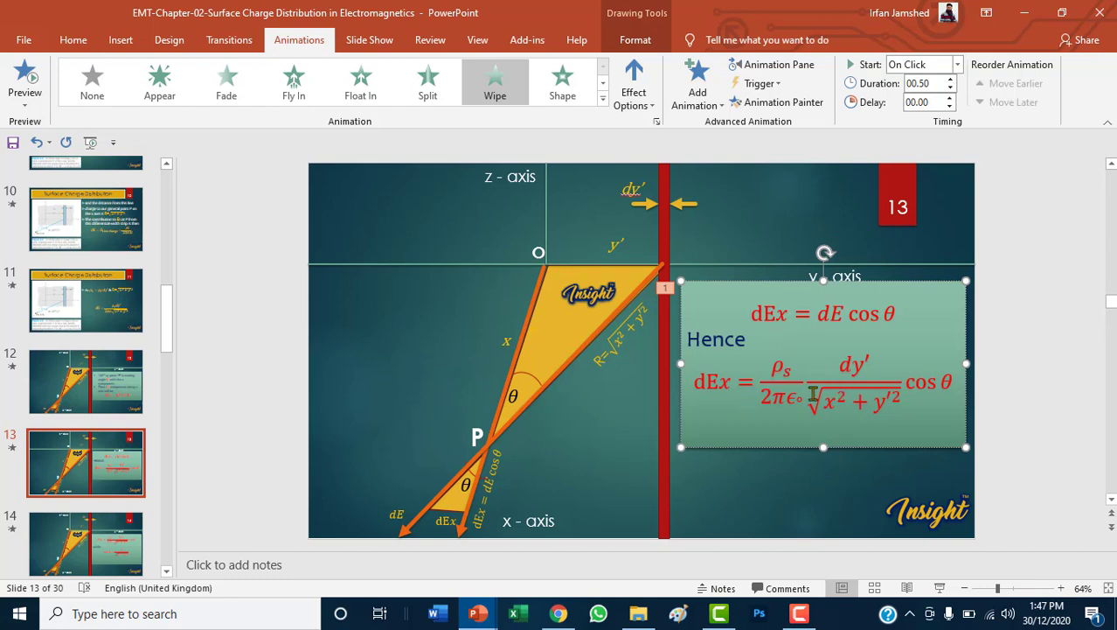
{"action": "left_click", "coordinate": [781, 395]}
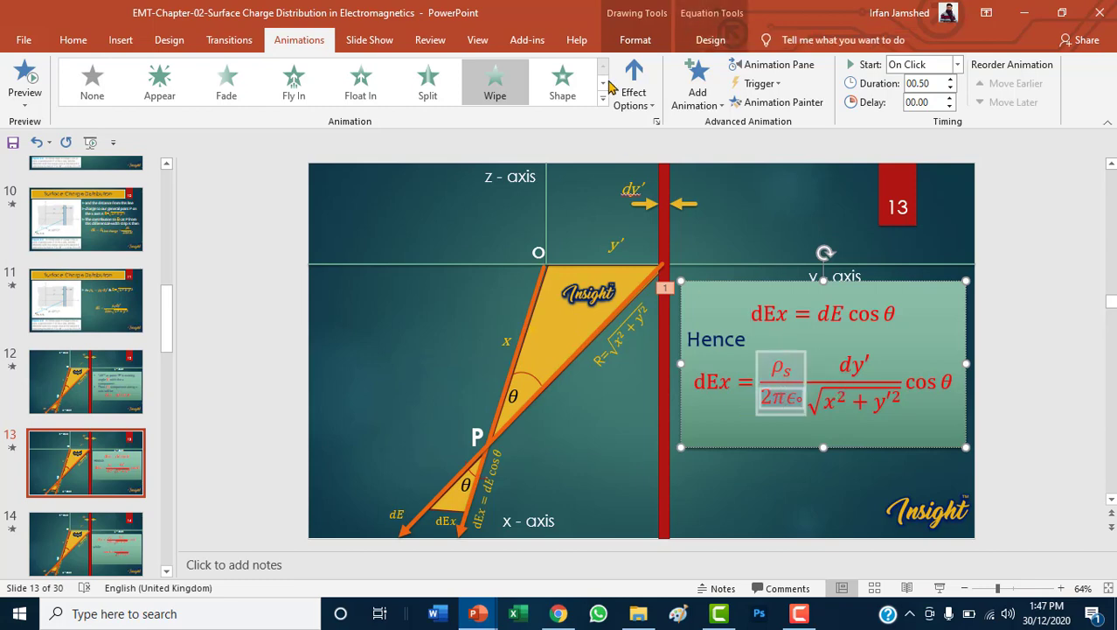
- Browse the Equation Design symbols gallery without changes, then reselect the whole equation box
{"action": "left_click", "coordinate": [636, 39]}
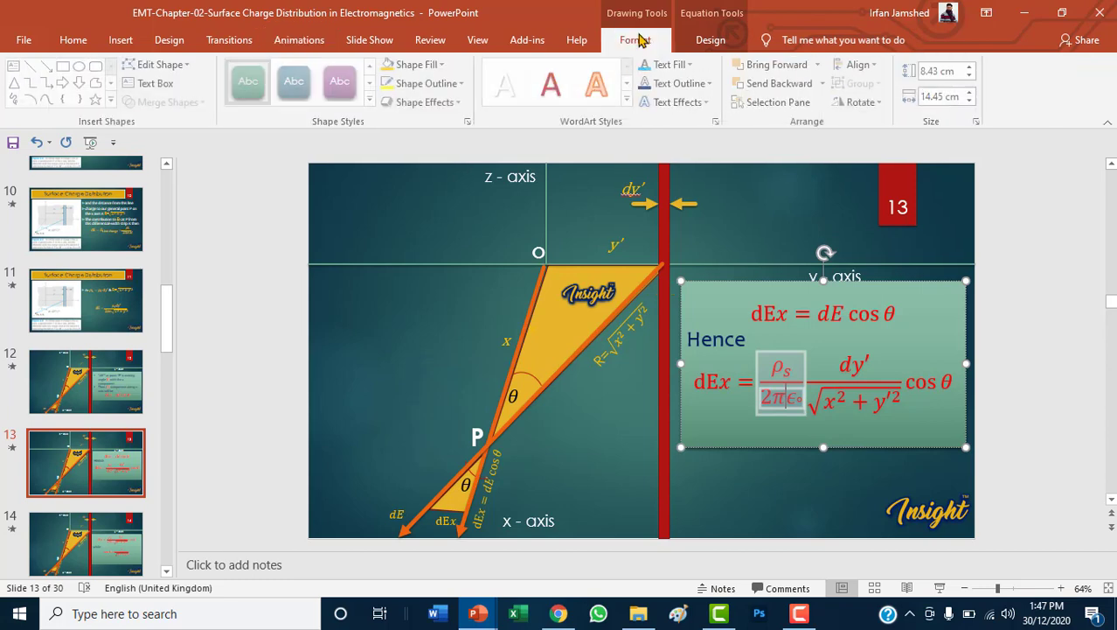
{"action": "left_click", "coordinate": [710, 39]}
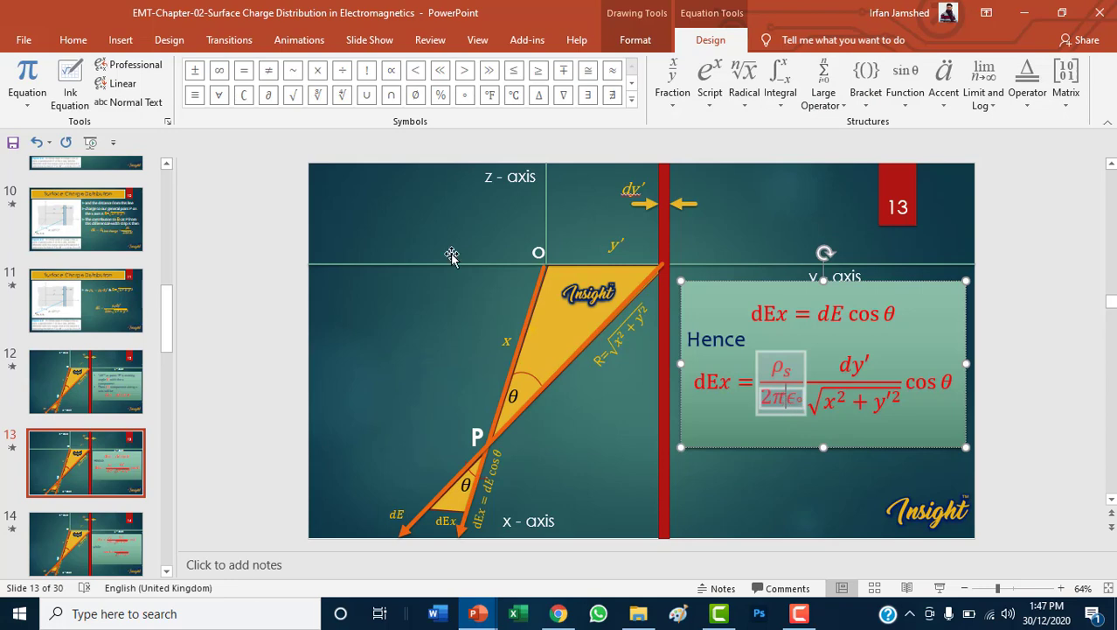
{"action": "left_click", "coordinate": [631, 98]}
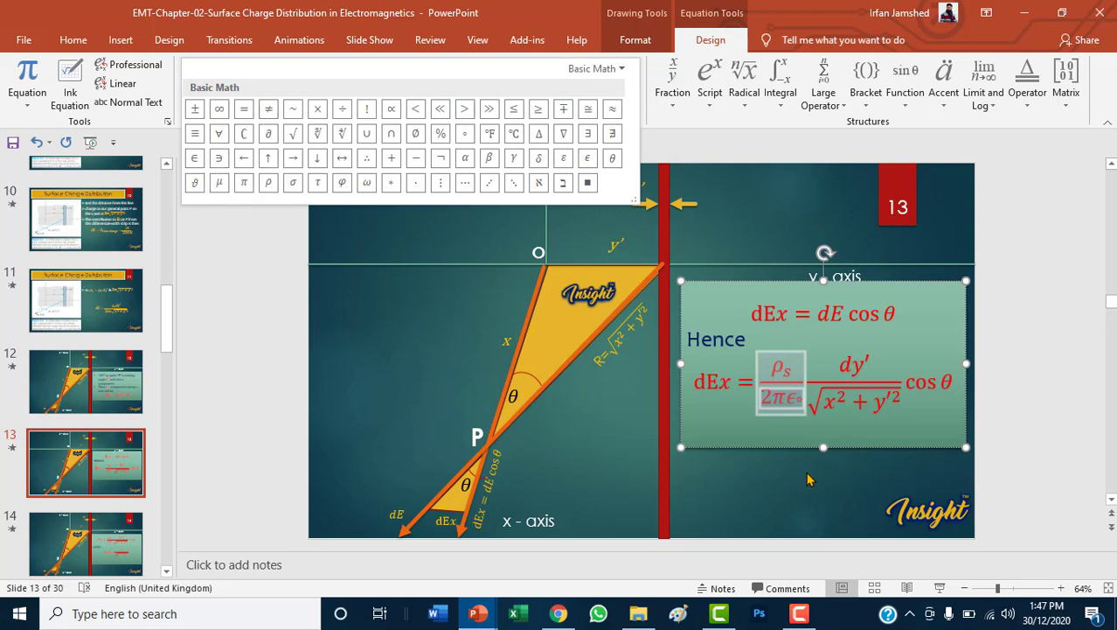
{"action": "left_click", "coordinate": [809, 481]}
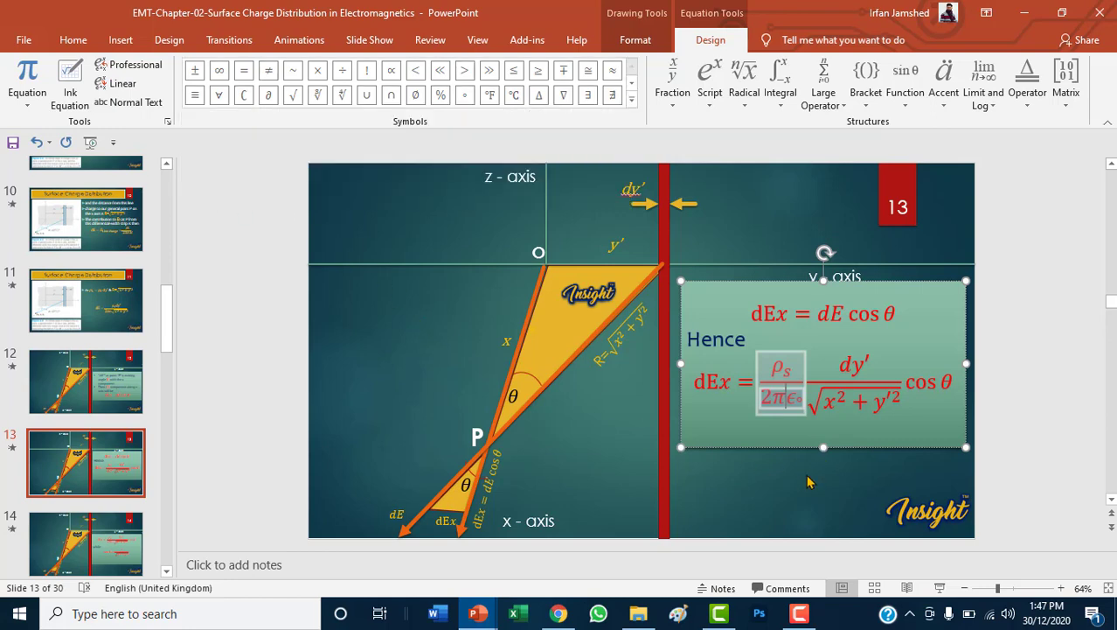
{"action": "left_click", "coordinate": [756, 472]}
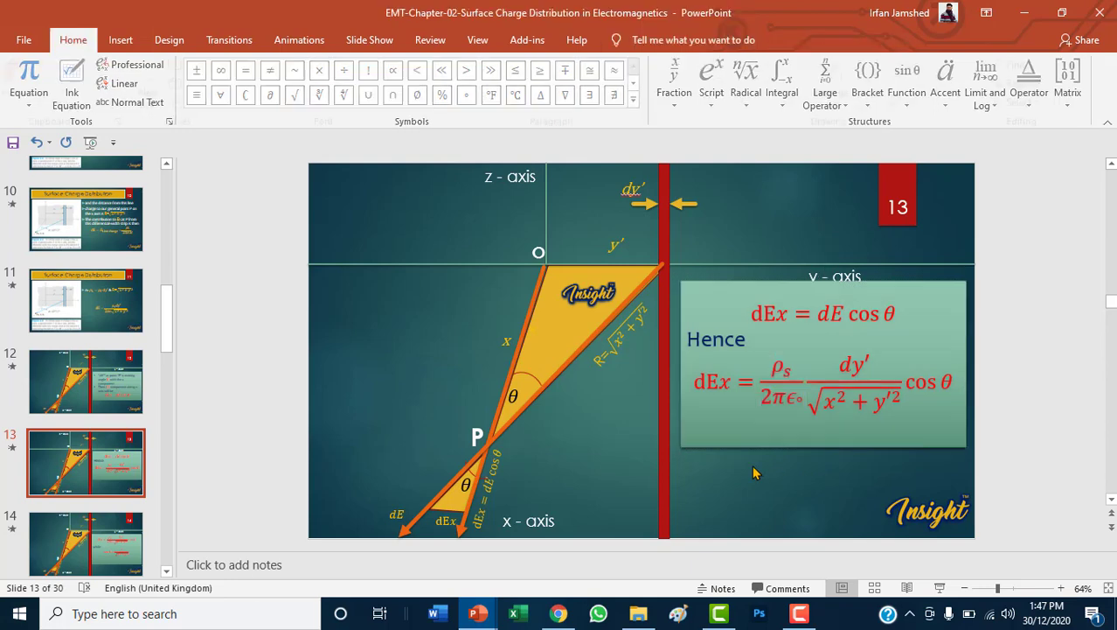
{"action": "left_click", "coordinate": [716, 386]}
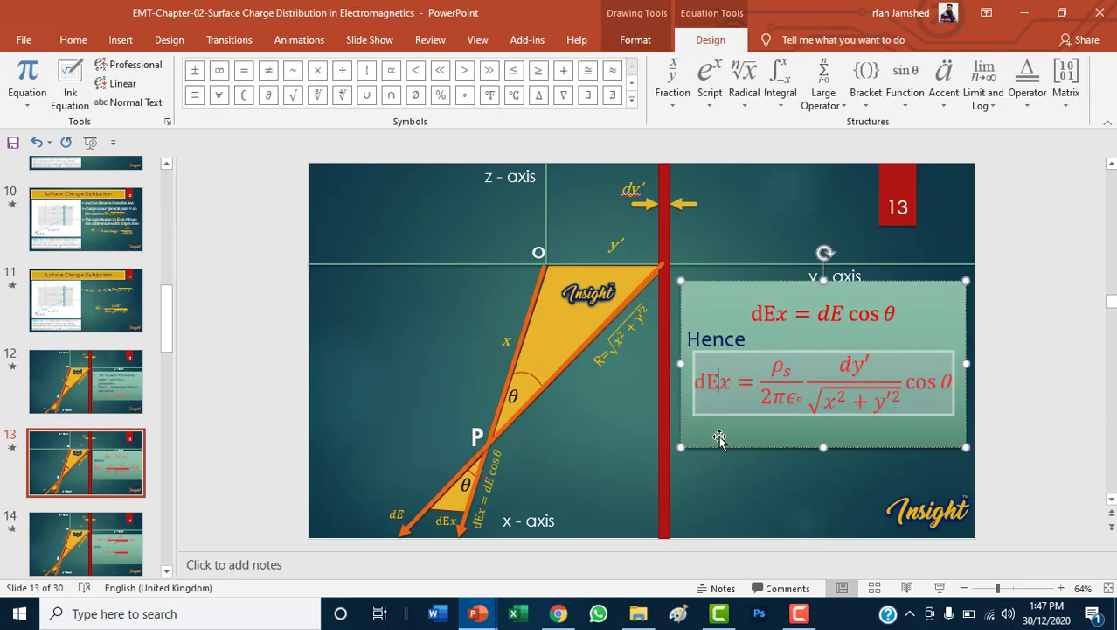
{"action": "left_click", "coordinate": [719, 435]}
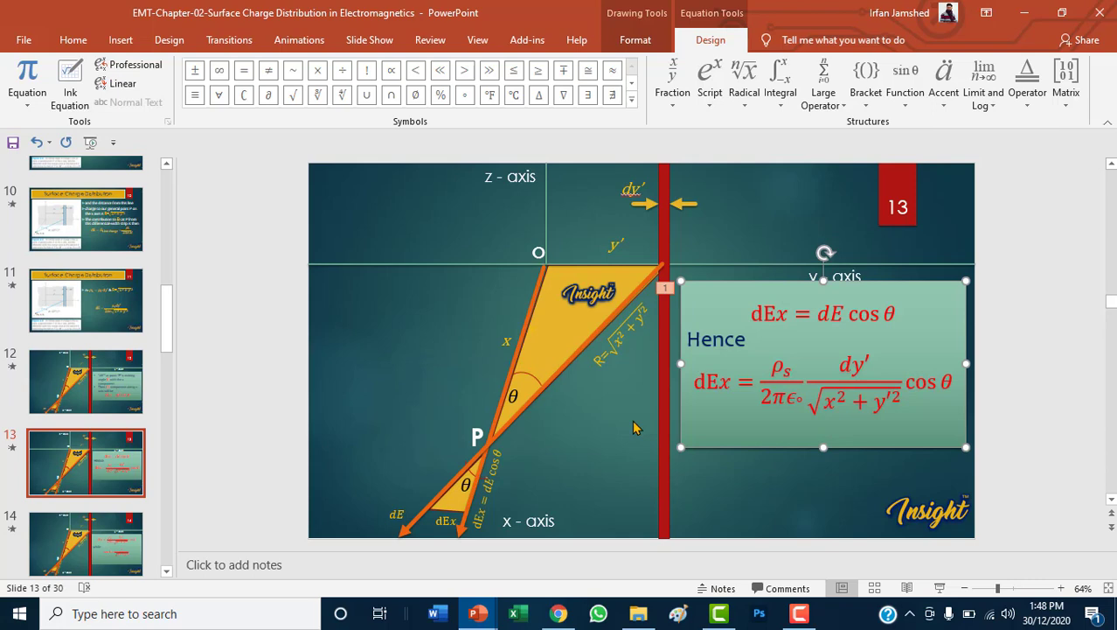
- Shrink slide 13's Insight logo to a tiny size in the bottom-right corner
{"action": "left_click", "coordinate": [922, 508]}
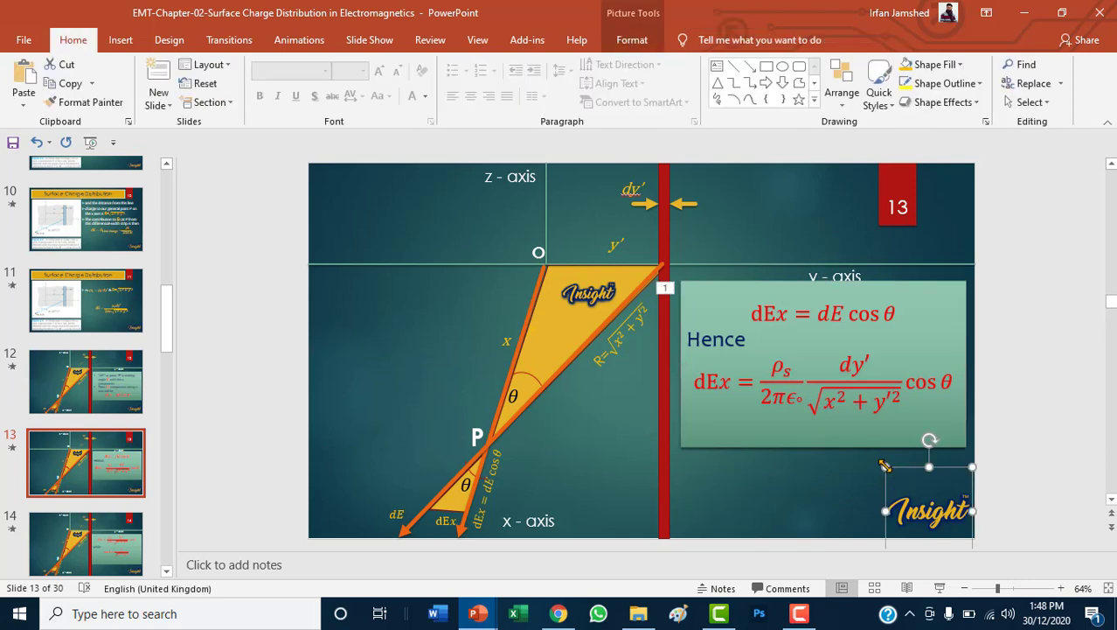
{"action": "mouse_move", "coordinate": [885, 467]}
{"action": "left_mouse_down"}
{"action": "mouse_move", "coordinate": [964, 510]}
{"action": "mouse_move", "coordinate": [900, 481]}
{"action": "mouse_move", "coordinate": [881, 485]}
{"action": "left_mouse_up"}
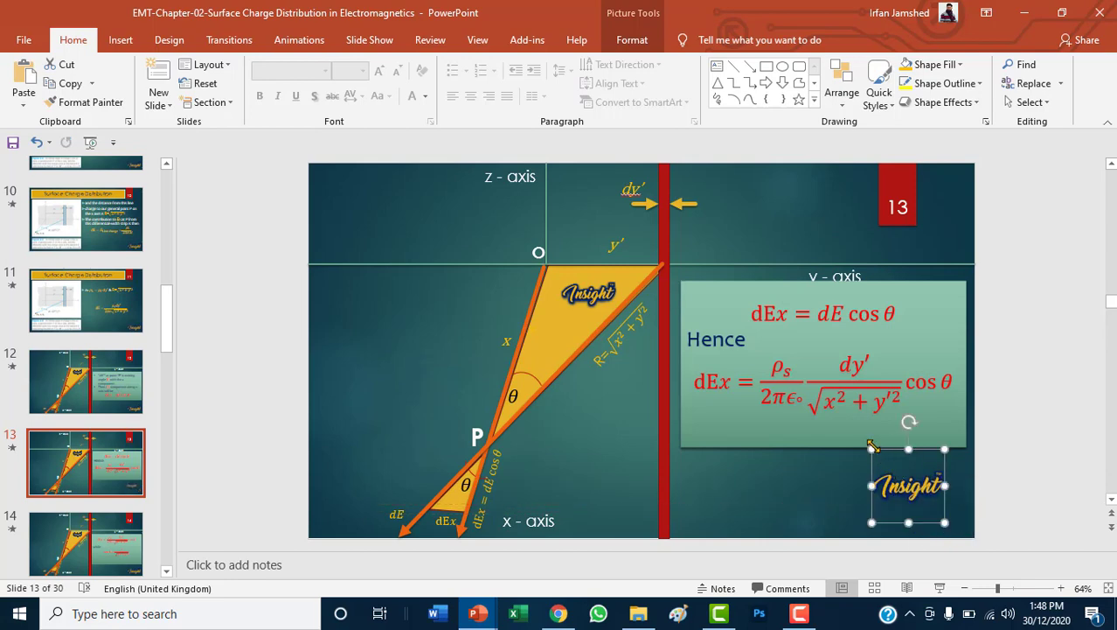
{"action": "left_click_drag", "start_coordinate": [872, 447], "coordinate": [953, 519]}
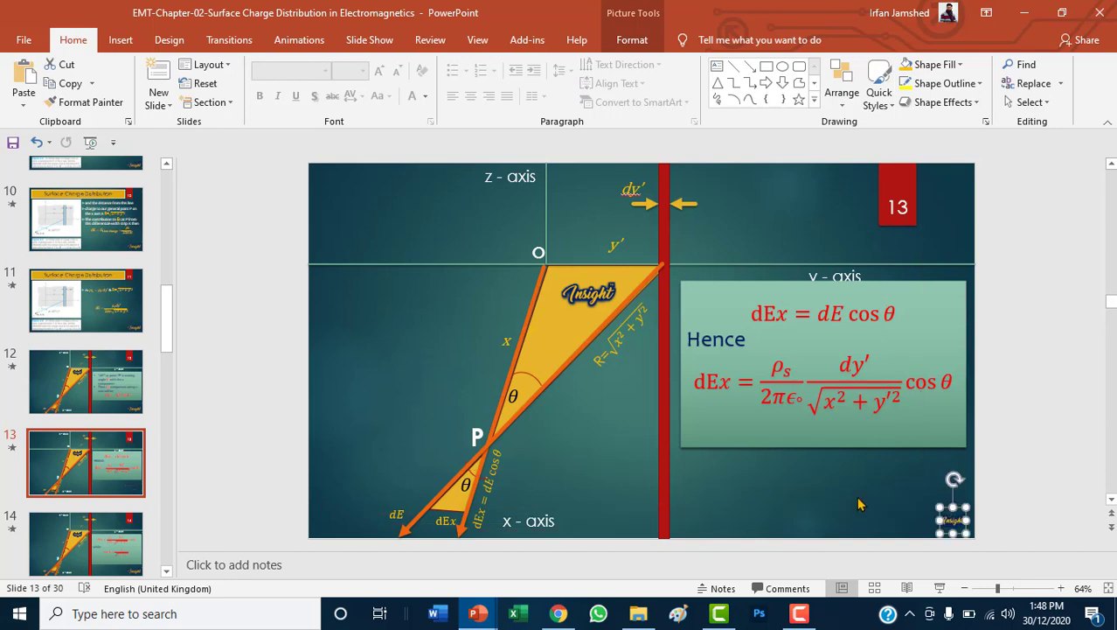
{"action": "left_click", "coordinate": [854, 500]}
{"action": "left_click", "coordinate": [953, 510]}
- Resize the Insight logo to a small size in the bottom-right corner and view the animation settings
{"action": "left_click_drag", "start_coordinate": [939, 507], "coordinate": [751, 316]}
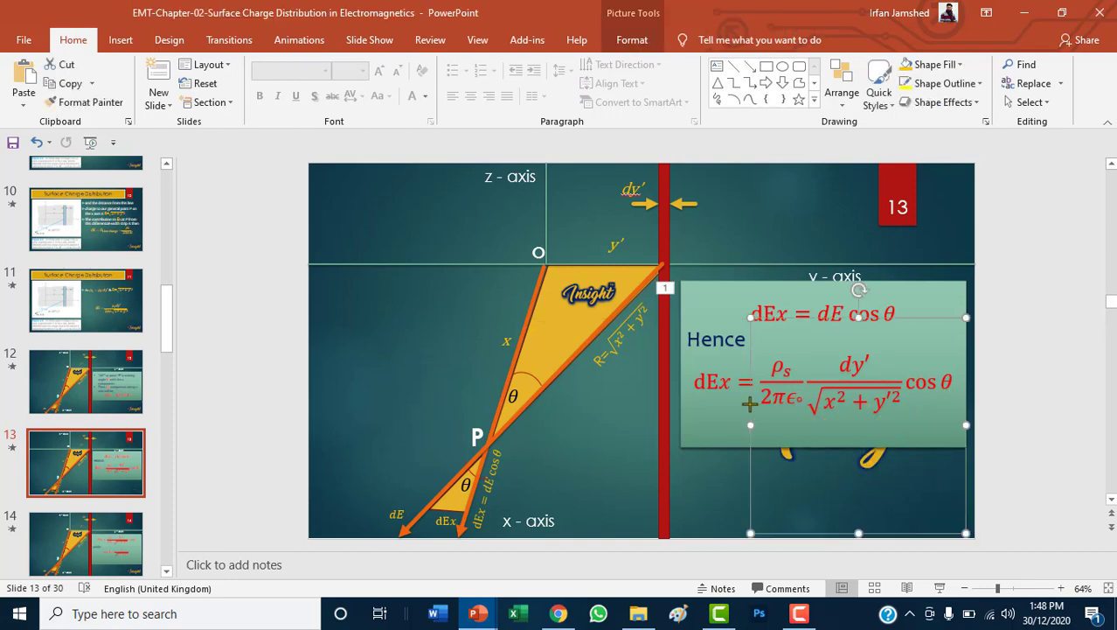
{"action": "left_click_drag", "start_coordinate": [869, 460], "coordinate": [885, 526]}
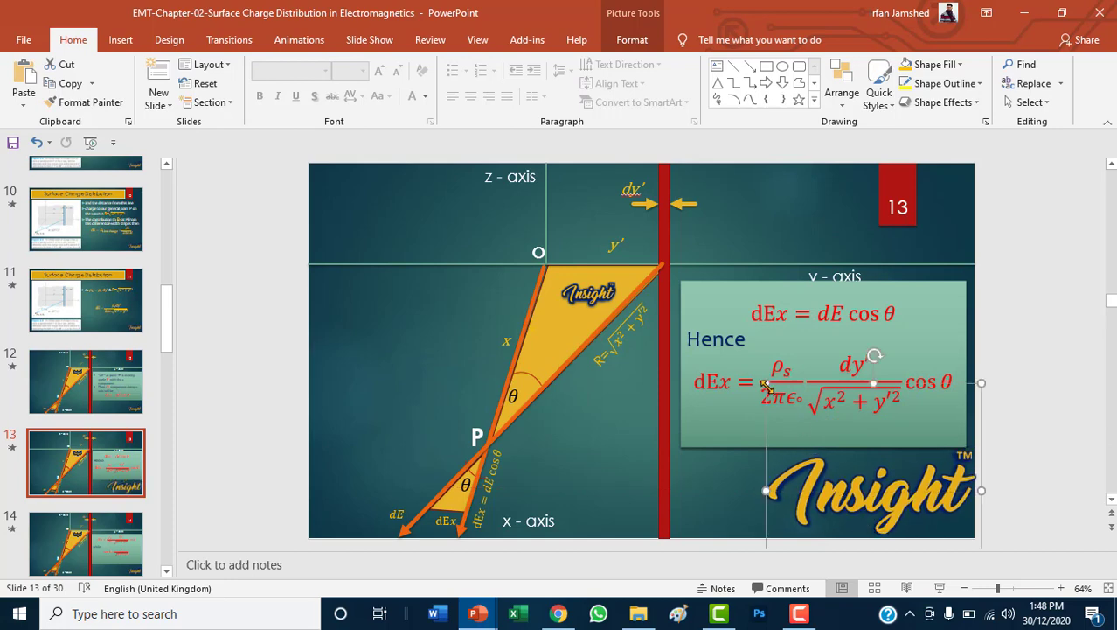
{"action": "mouse_move", "coordinate": [766, 382]}
{"action": "left_mouse_down"}
{"action": "mouse_move", "coordinate": [816, 450]}
{"action": "mouse_move", "coordinate": [887, 460]}
{"action": "left_mouse_up"}
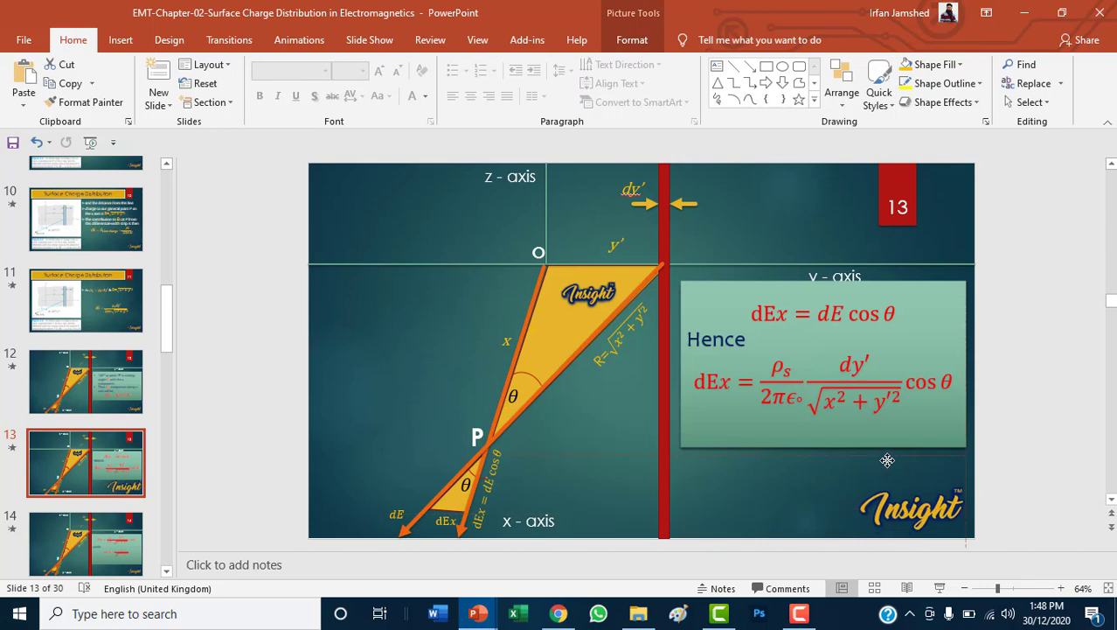
{"action": "left_click_drag", "start_coordinate": [887, 460], "coordinate": [910, 476]}
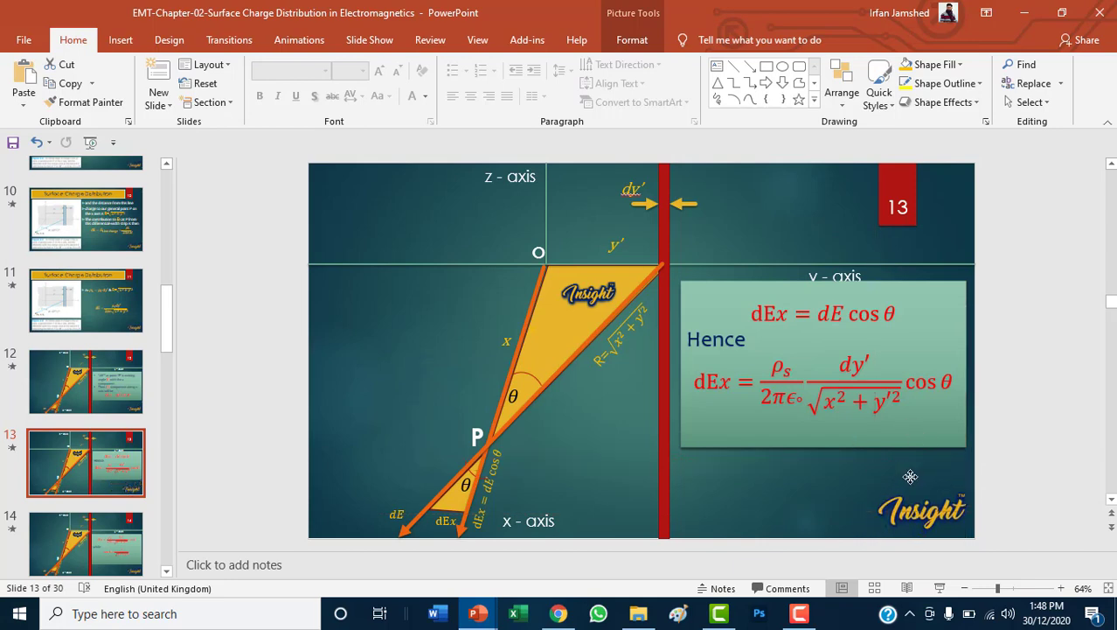
{"action": "left_click", "coordinate": [88, 487]}
{"action": "scroll", "coordinate": [88, 487], "scroll_direction": "down", "scroll_amount": 3}
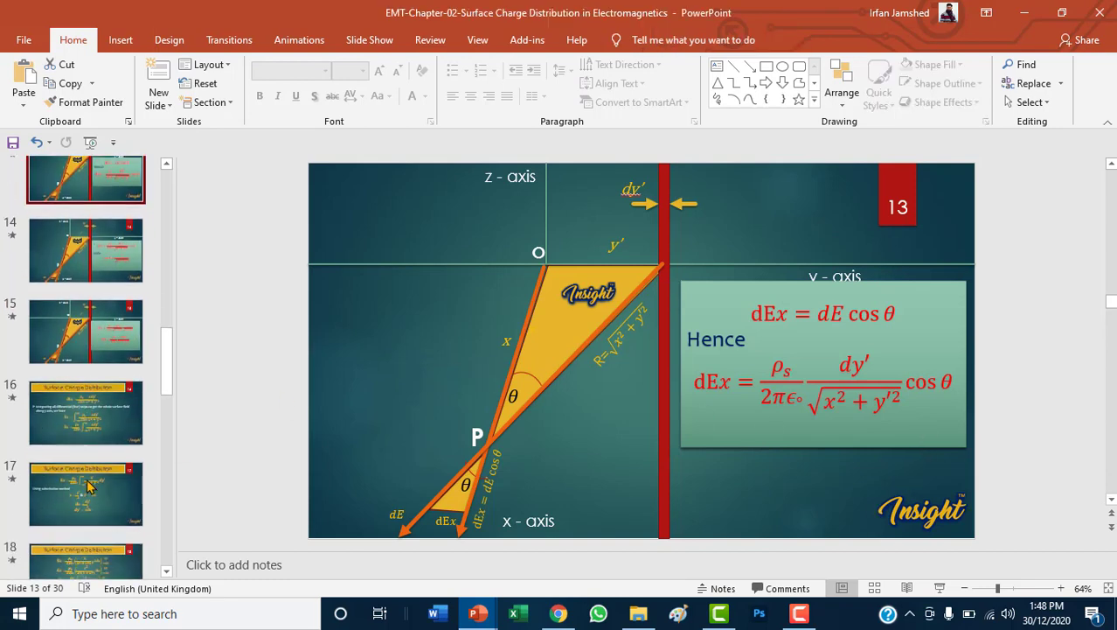
{"action": "left_click", "coordinate": [299, 40]}
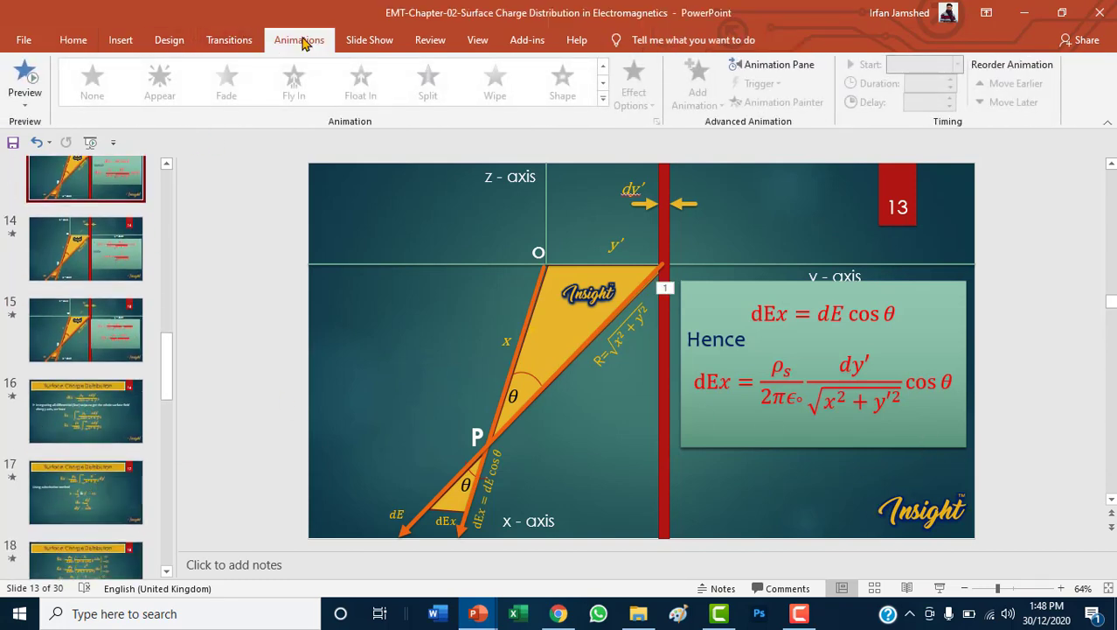
- On slide 16, move the lower Ex equation's animation from 4th to 1st using Move Earlier
{"action": "left_click", "coordinate": [109, 412]}
{"action": "left_click", "coordinate": [369, 198]}
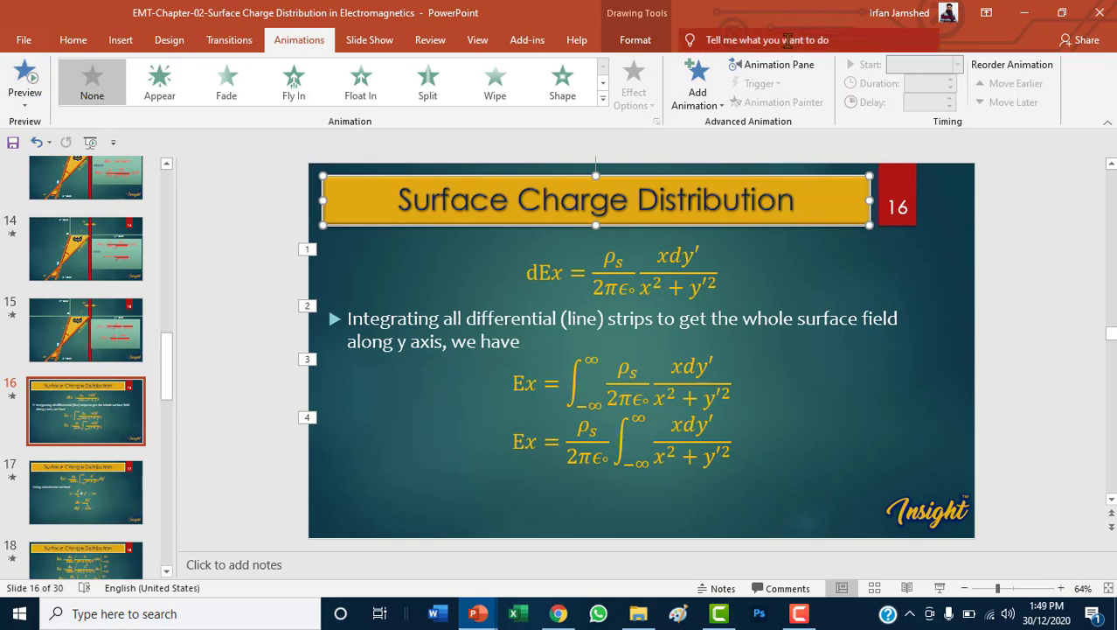
{"action": "left_click", "coordinate": [839, 265]}
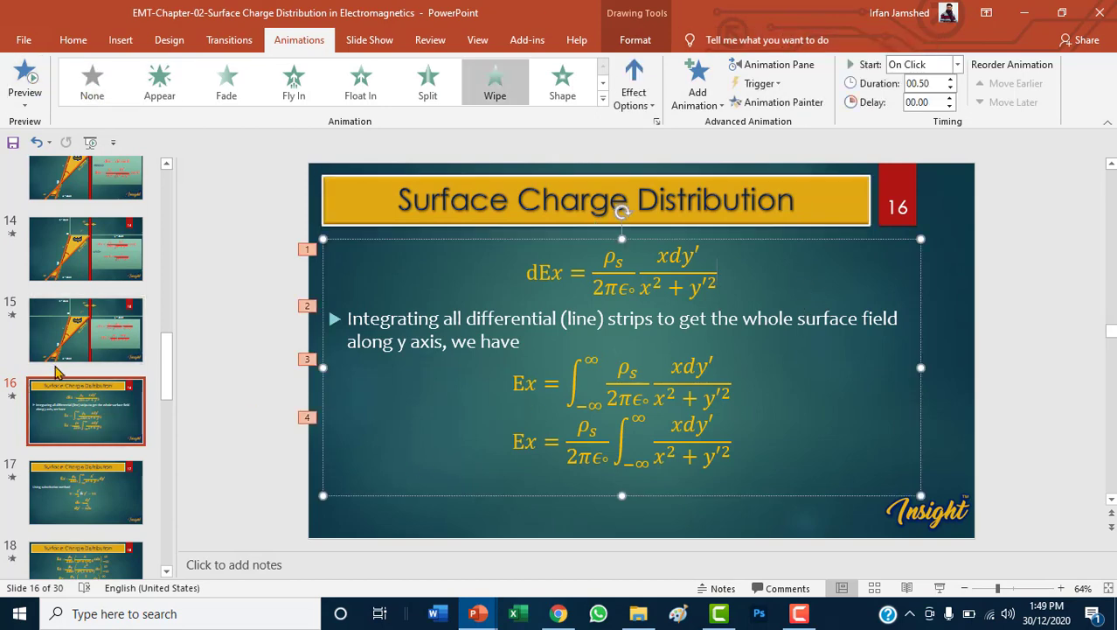
{"action": "left_click", "coordinate": [411, 444]}
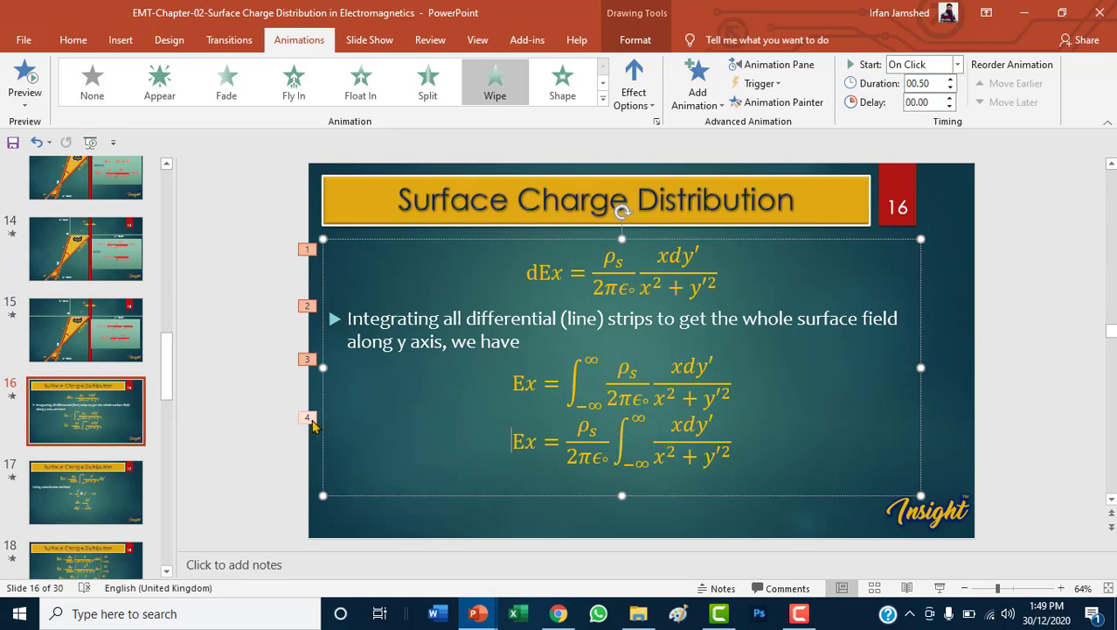
{"action": "left_click", "coordinate": [310, 421]}
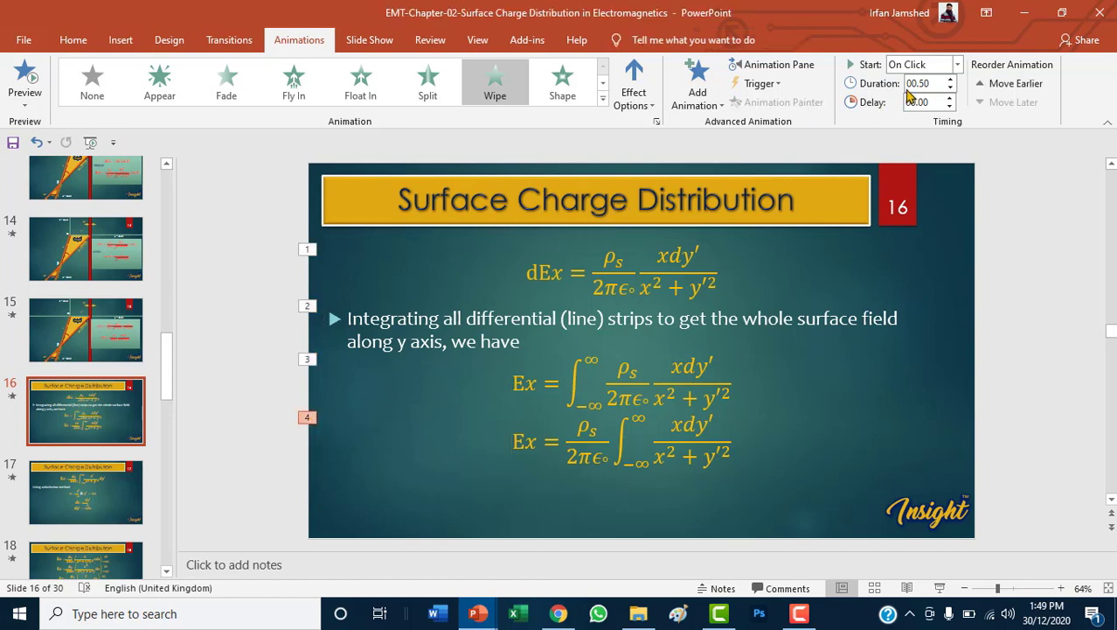
{"action": "left_click", "coordinate": [1013, 84]}
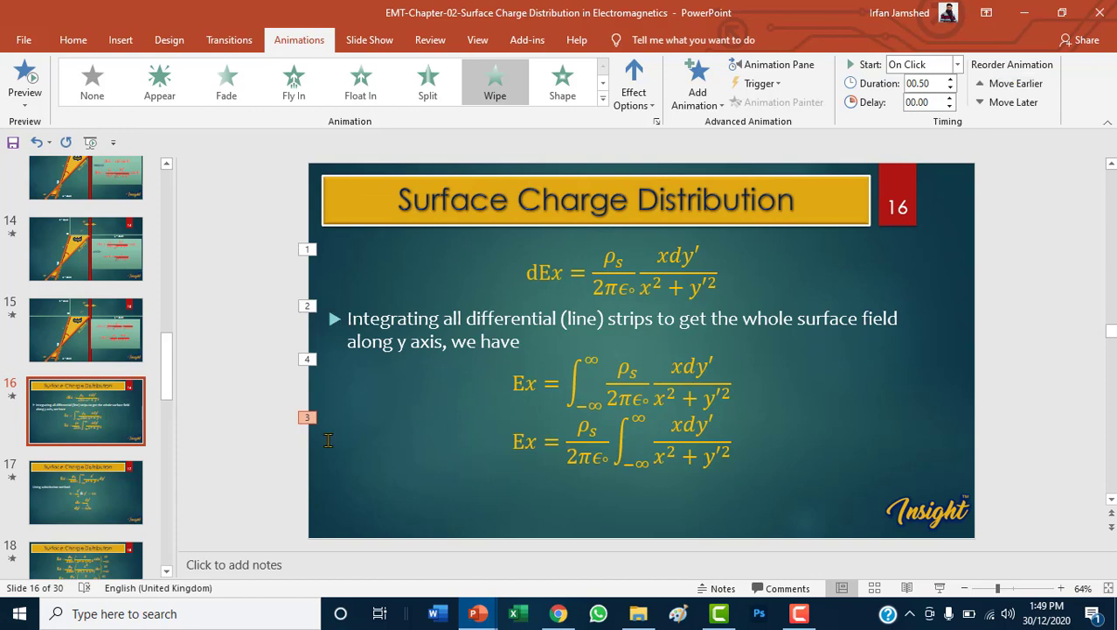
{"action": "left_click", "coordinate": [308, 419]}
{"action": "left_click", "coordinate": [1002, 88]}
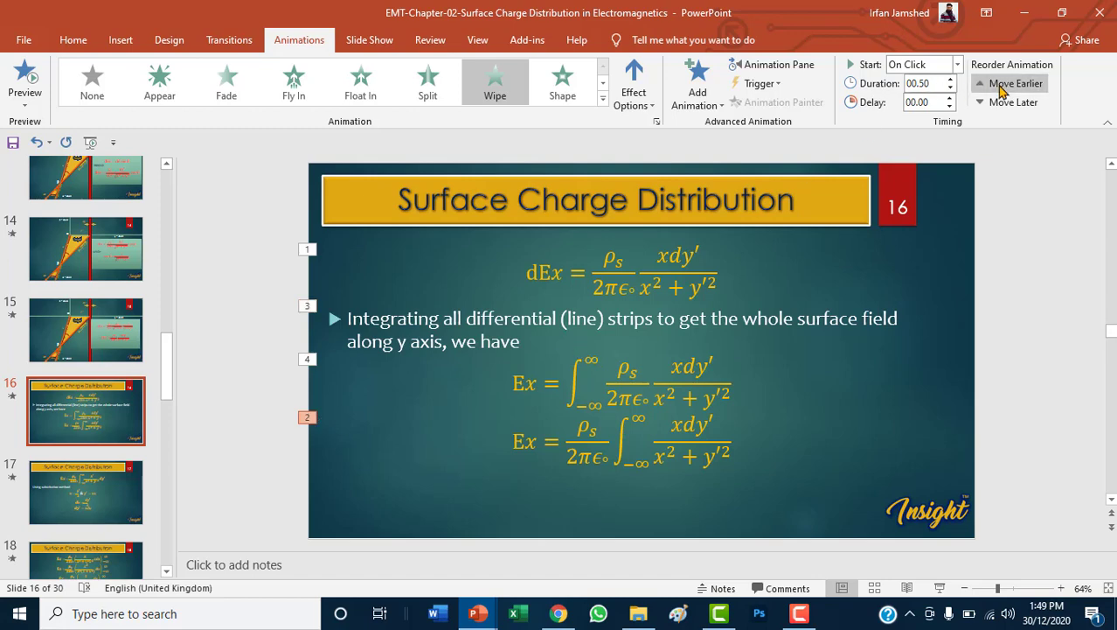
{"action": "left_click", "coordinate": [1002, 87]}
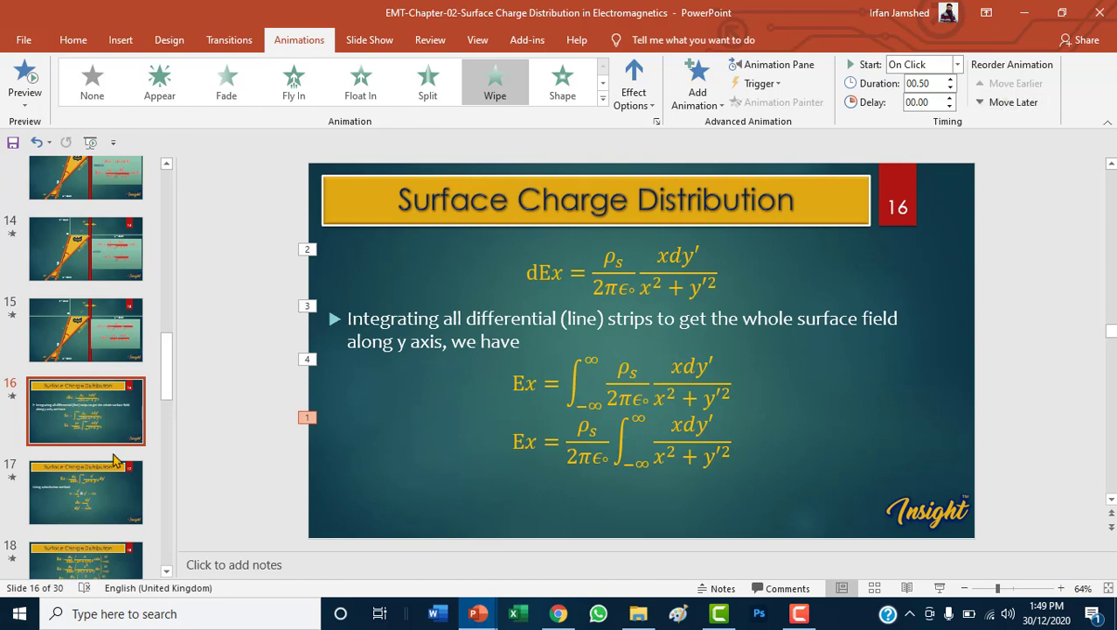
- Look over the Slide Show settings, then return to slide 14 via slide 15 and view Review tools
{"action": "left_click", "coordinate": [389, 48]}
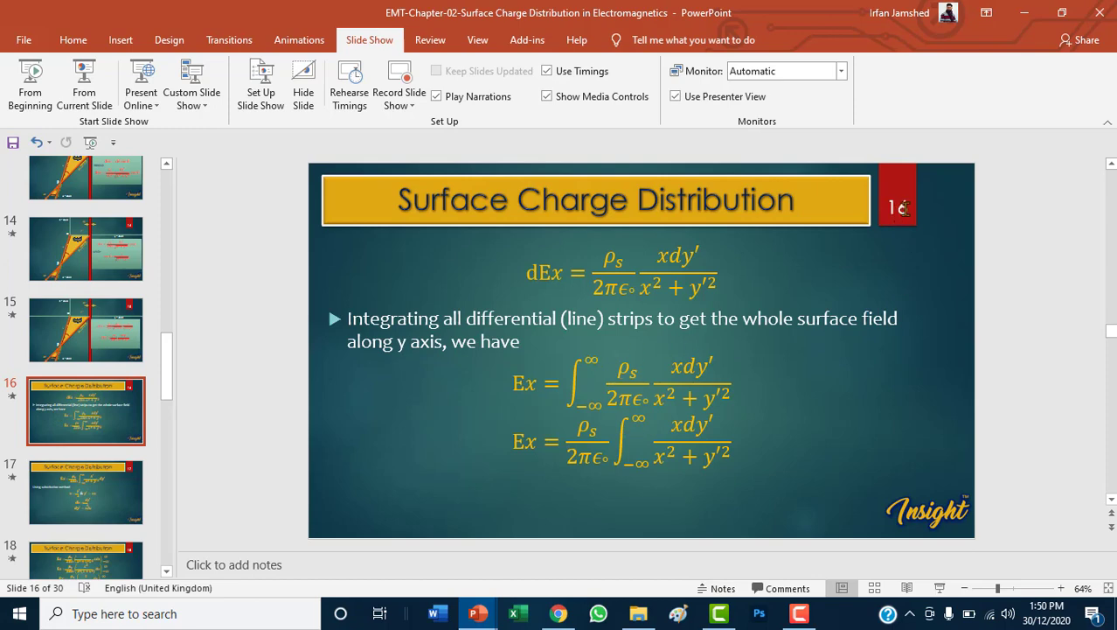
{"action": "left_click", "coordinate": [112, 347]}
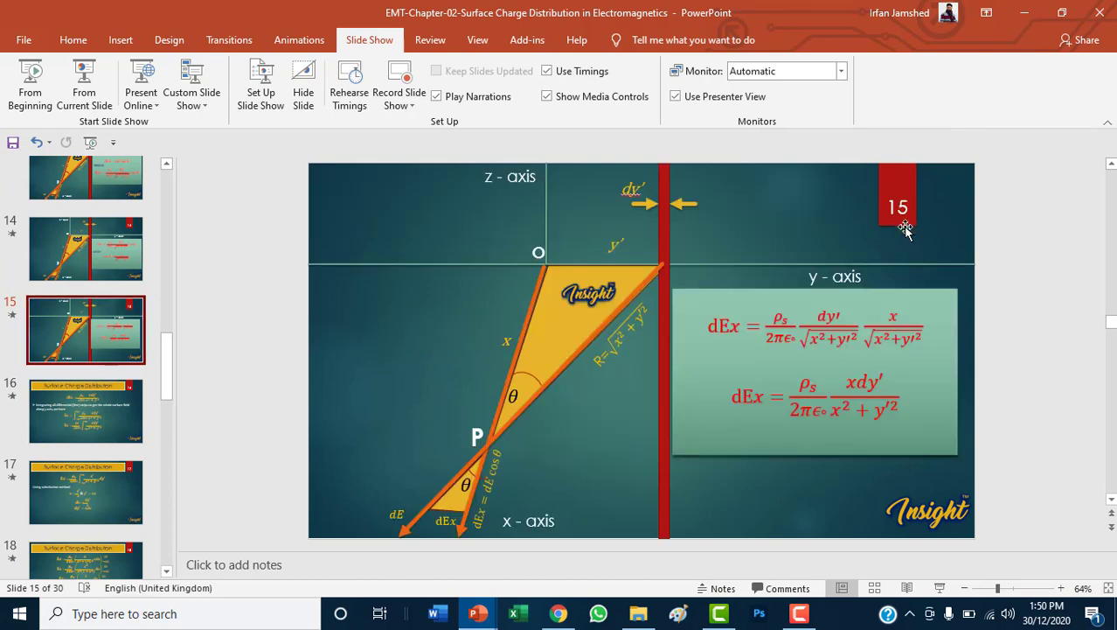
{"action": "left_click", "coordinate": [128, 246]}
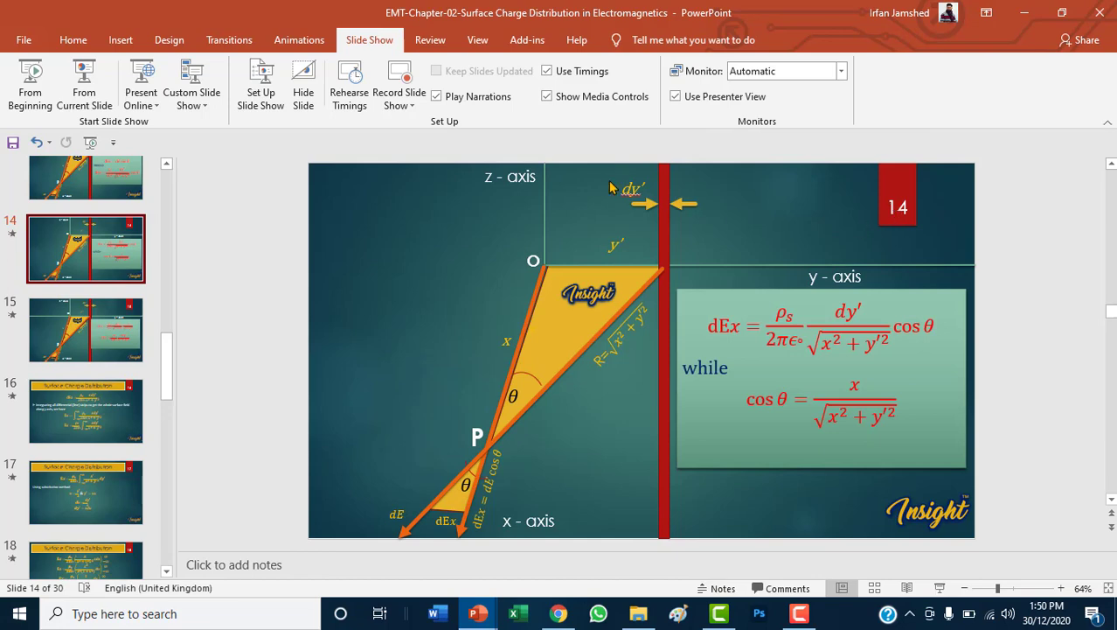
{"action": "left_click", "coordinate": [437, 41]}
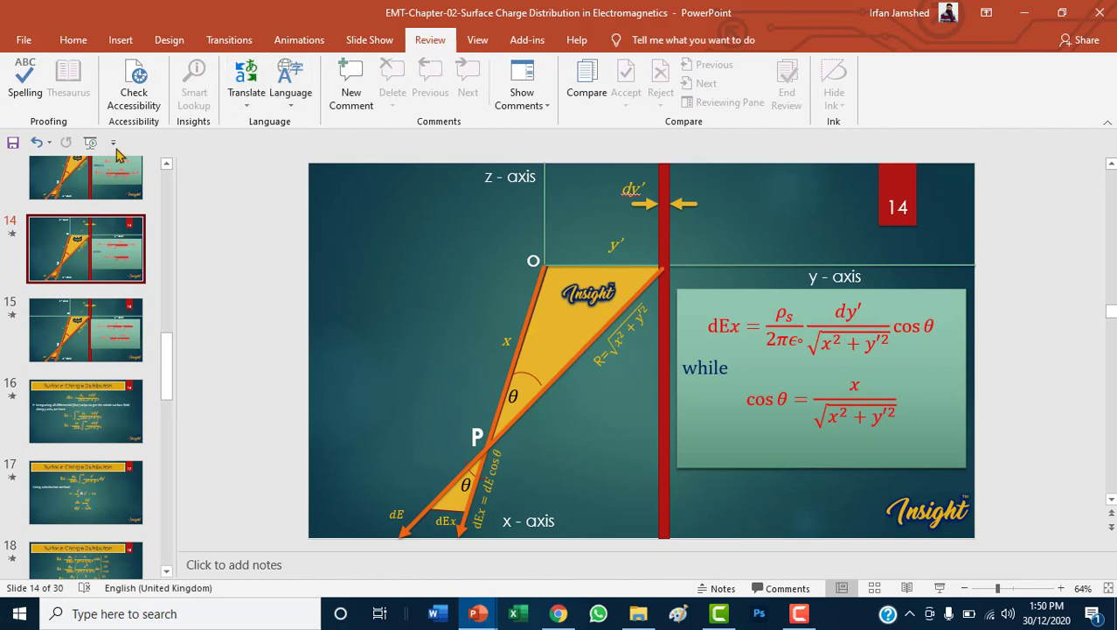
- Glance at the View options, then open slide 22 with E = ρs/2ε₀ aN
{"action": "left_click", "coordinate": [478, 41]}
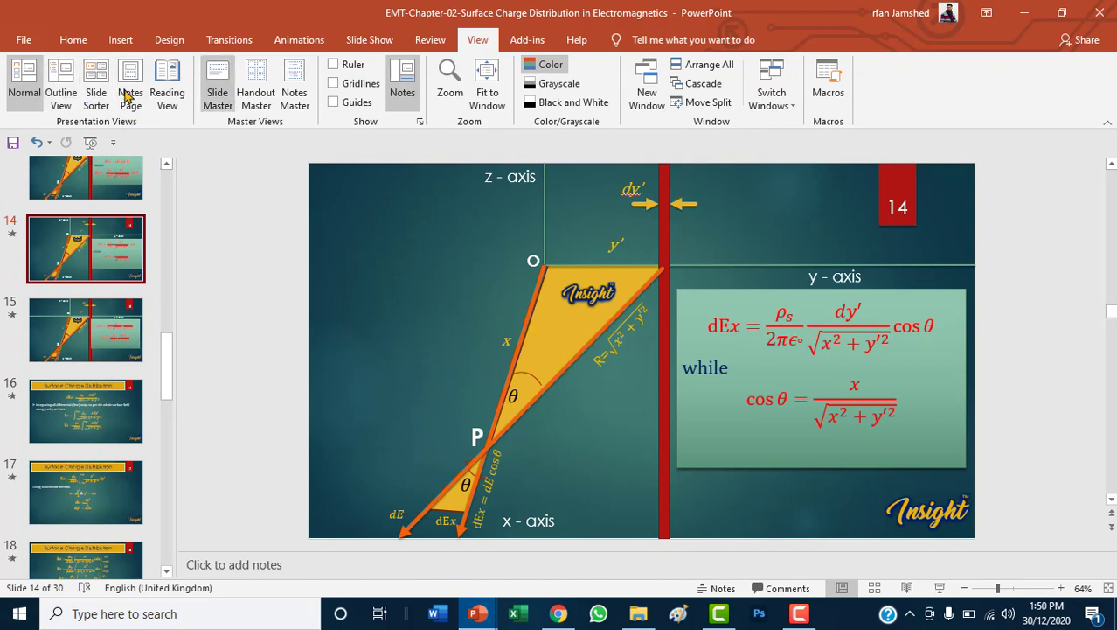
{"action": "left_click", "coordinate": [73, 41]}
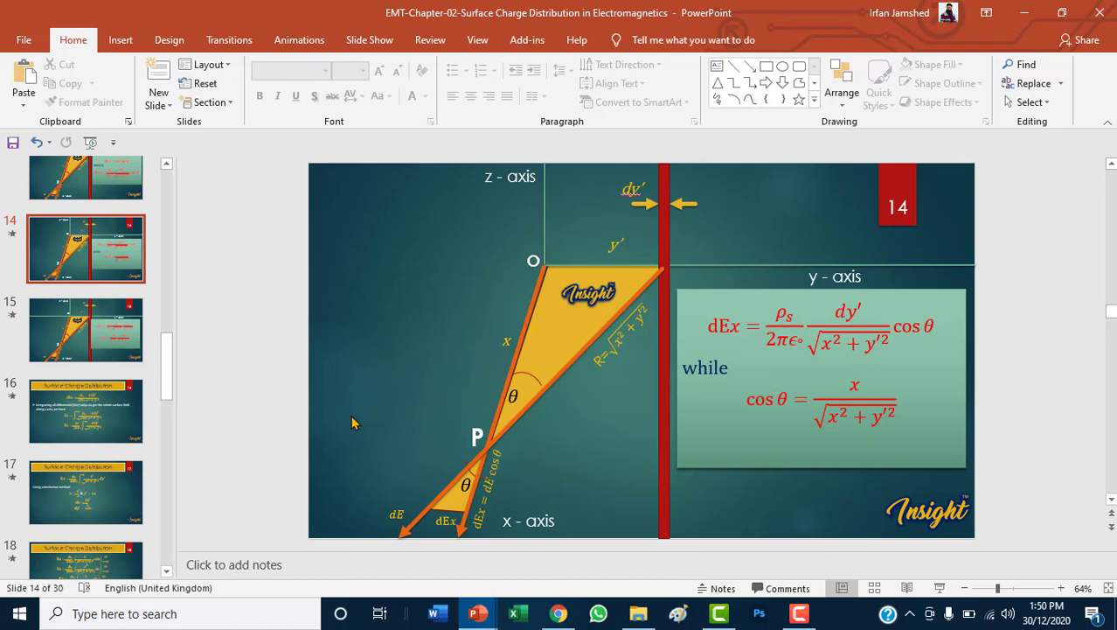
{"action": "scroll", "coordinate": [91, 467], "scroll_direction": "down", "scroll_amount": 2}
{"action": "scroll", "coordinate": [87, 470], "scroll_direction": "down", "scroll_amount": 2}
{"action": "scroll", "coordinate": [87, 473], "scroll_direction": "down", "scroll_amount": 1}
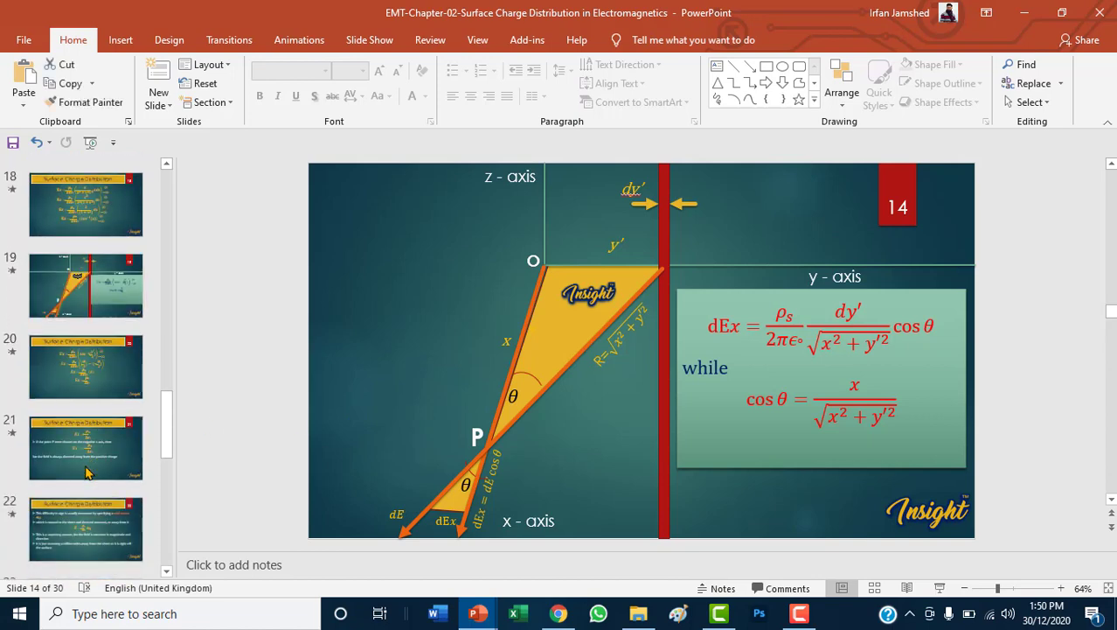
{"action": "left_click", "coordinate": [90, 535]}
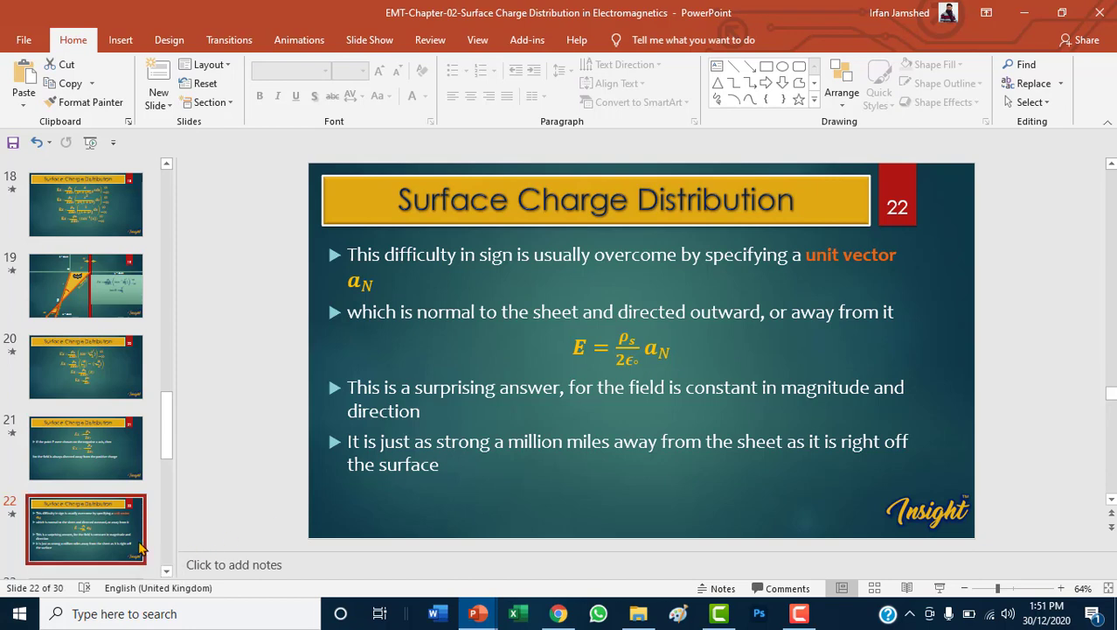
- Duplicate slide 22 as a new slide 23 and return to the original slide 22
{"action": "right_click", "coordinate": [140, 541]}
{"action": "left_click", "coordinate": [197, 367]}
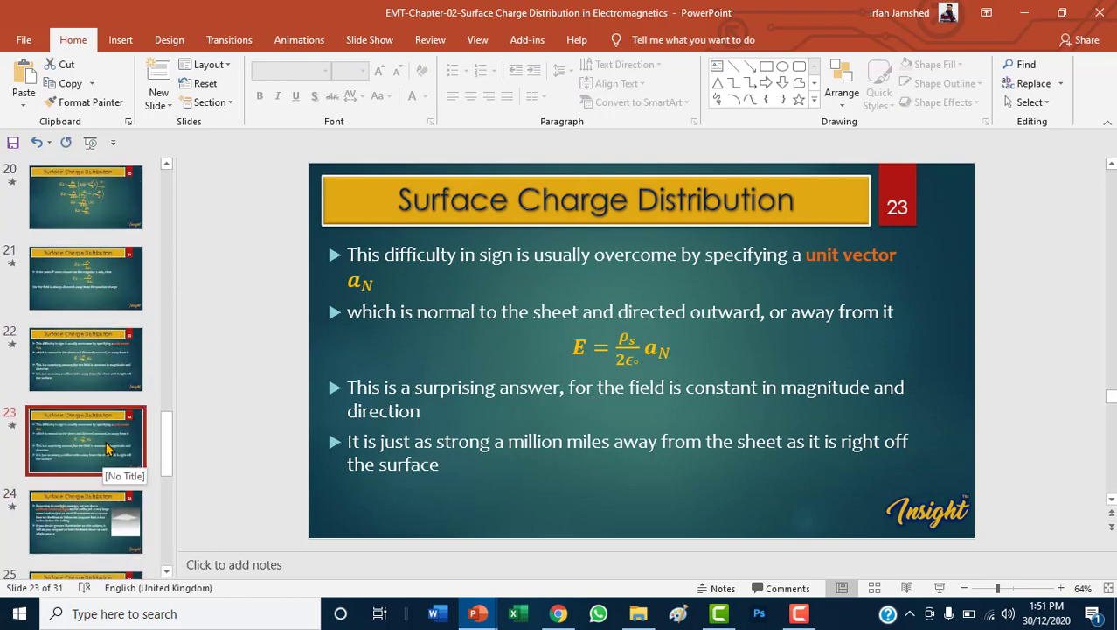
{"action": "left_click", "coordinate": [101, 388]}
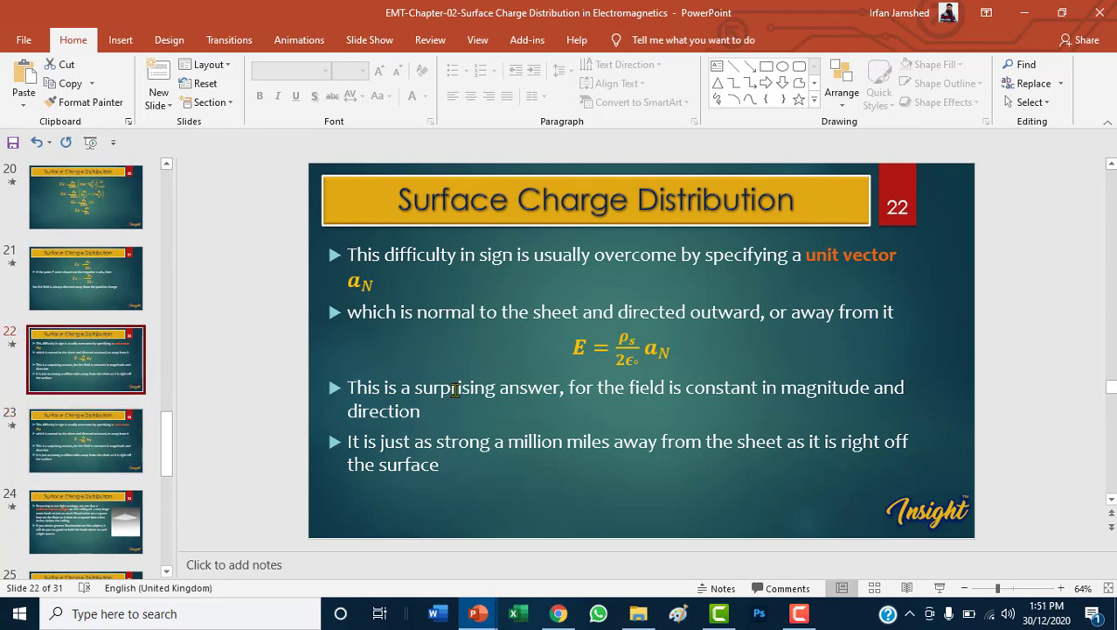
- Change slide 22's bullet text font from Century Gothic to Arial
{"action": "left_click_drag", "start_coordinate": [445, 465], "coordinate": [342, 254]}
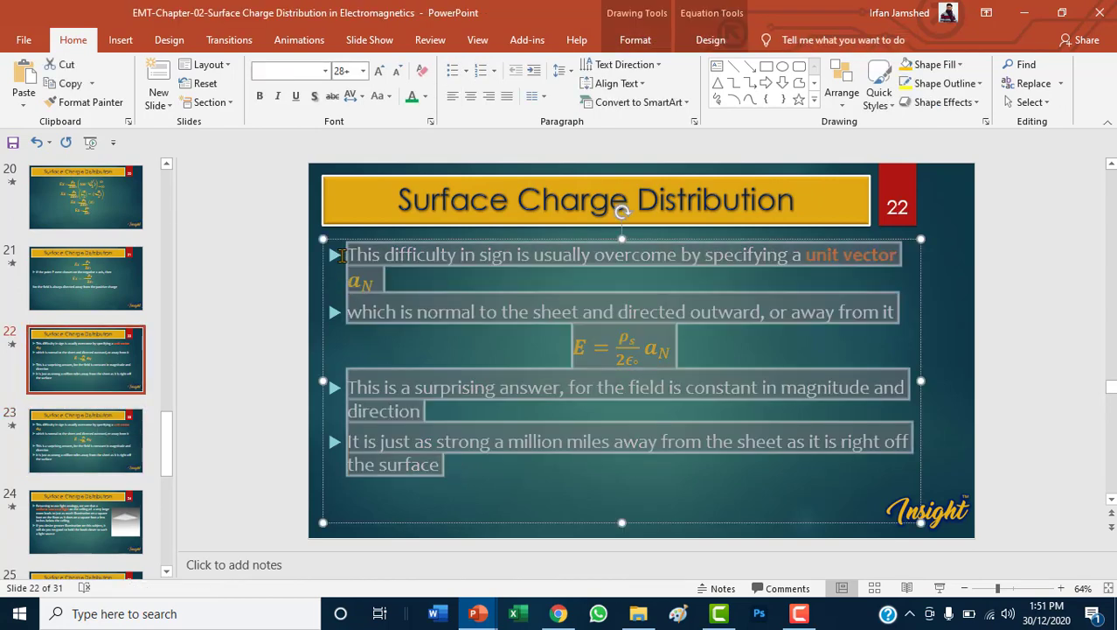
{"action": "left_click", "coordinate": [326, 71]}
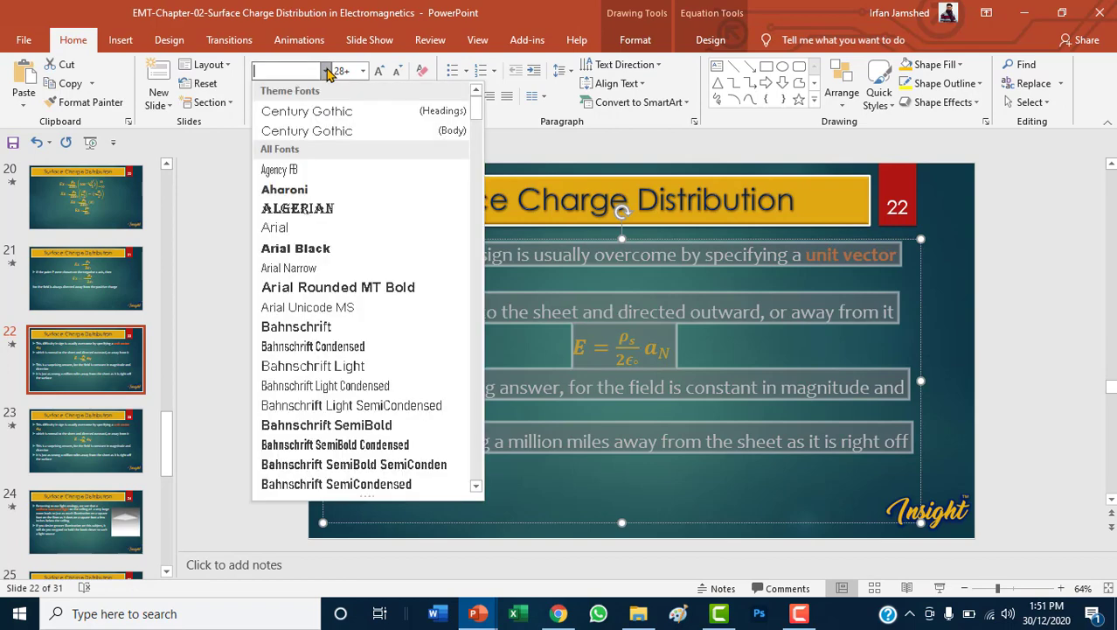
{"action": "left_click", "coordinate": [289, 227]}
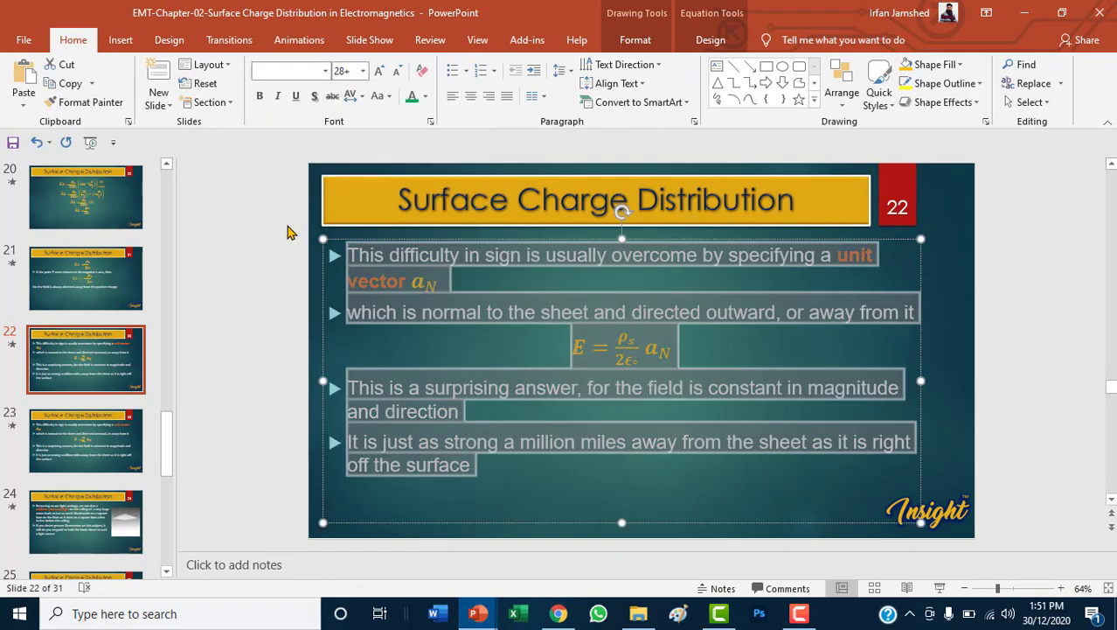
{"action": "left_click", "coordinate": [326, 71]}
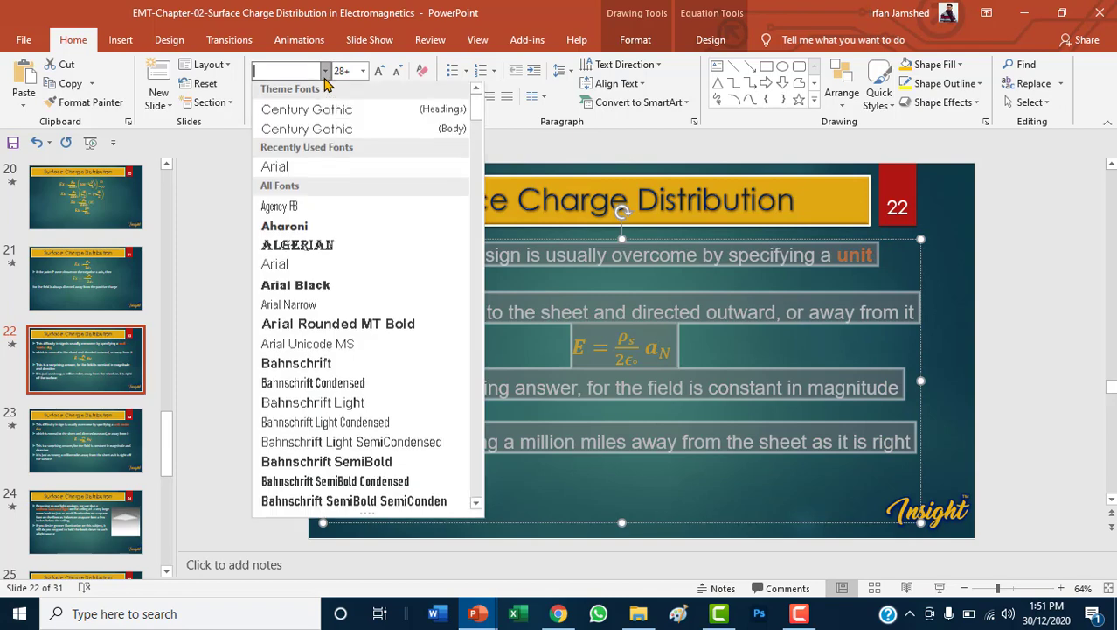
{"action": "left_click", "coordinate": [293, 170]}
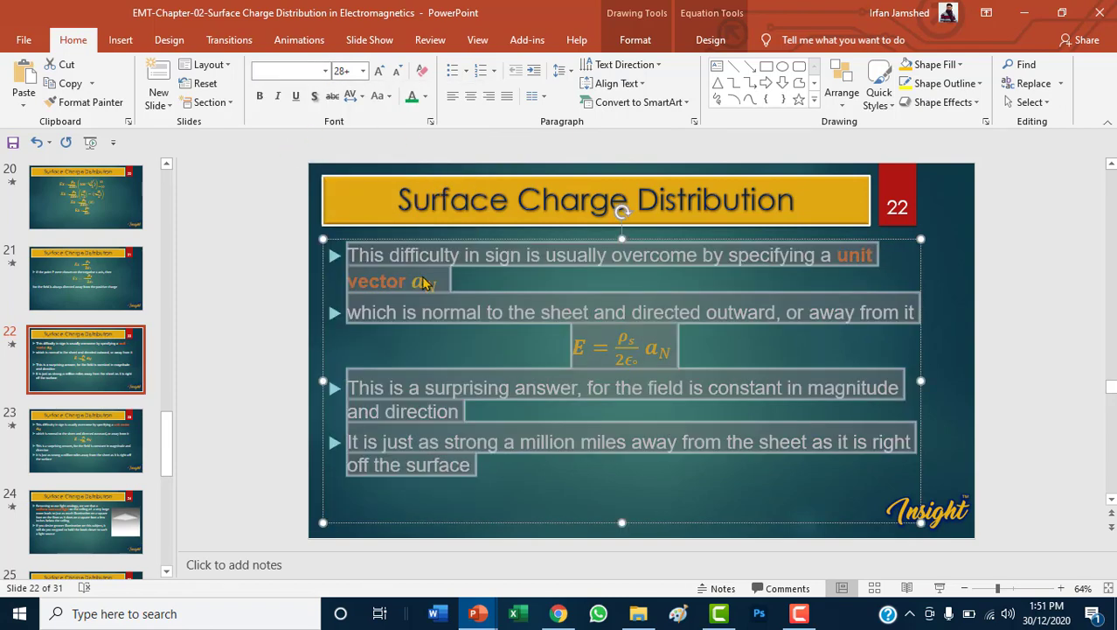
{"action": "left_click", "coordinate": [365, 76]}
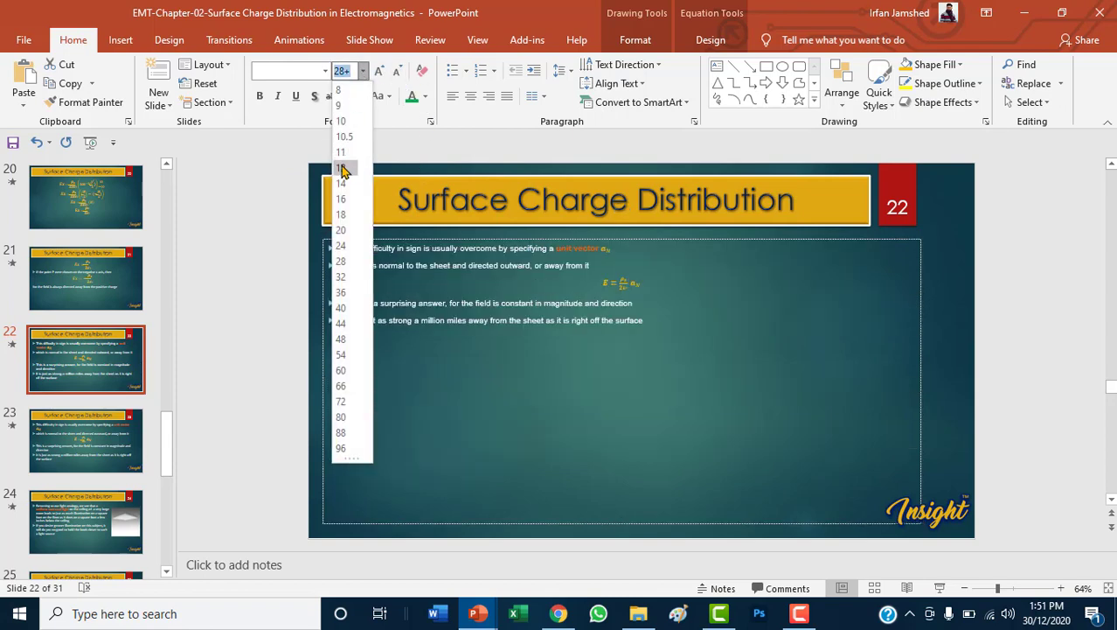
- Remove the bullets from slide 22's body text and set it to 16 point
{"action": "left_click", "coordinate": [342, 168]}
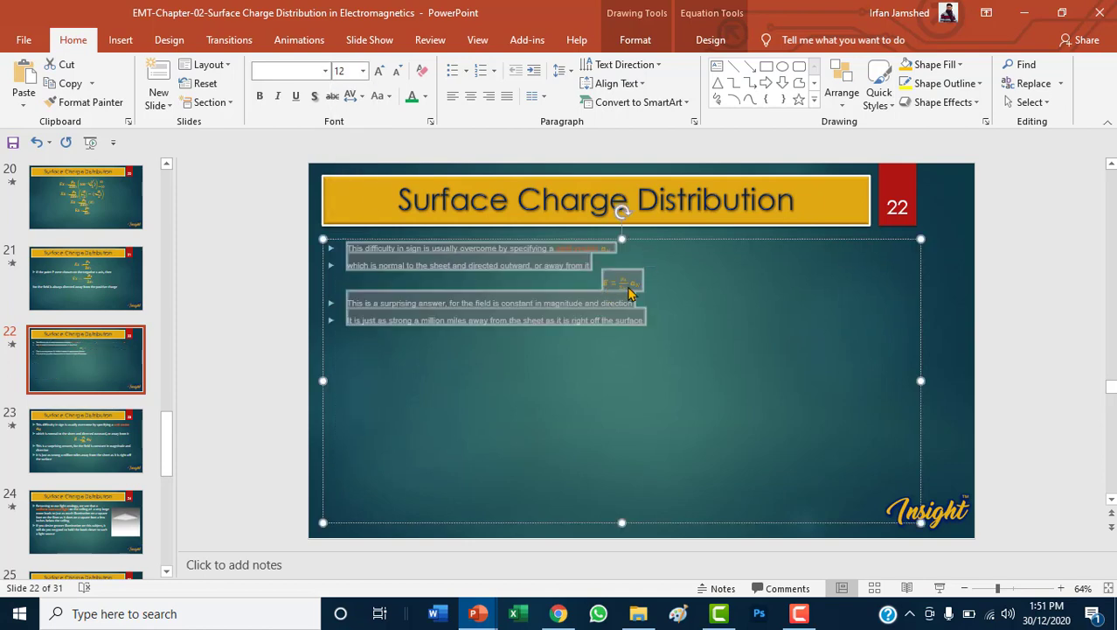
{"action": "left_click", "coordinate": [452, 77]}
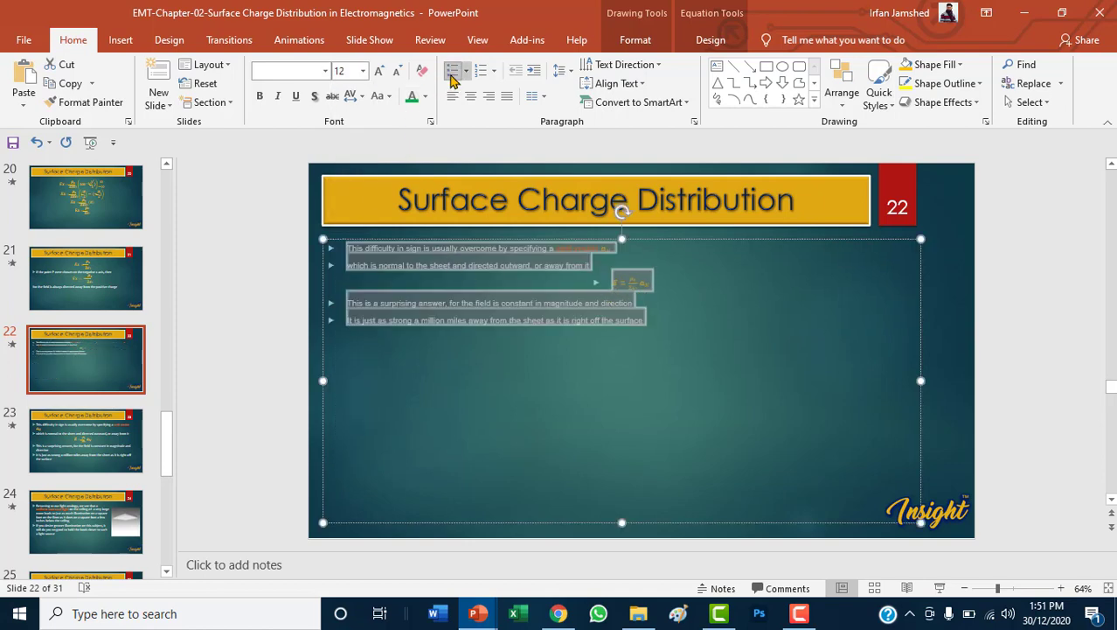
{"action": "left_click", "coordinate": [452, 77]}
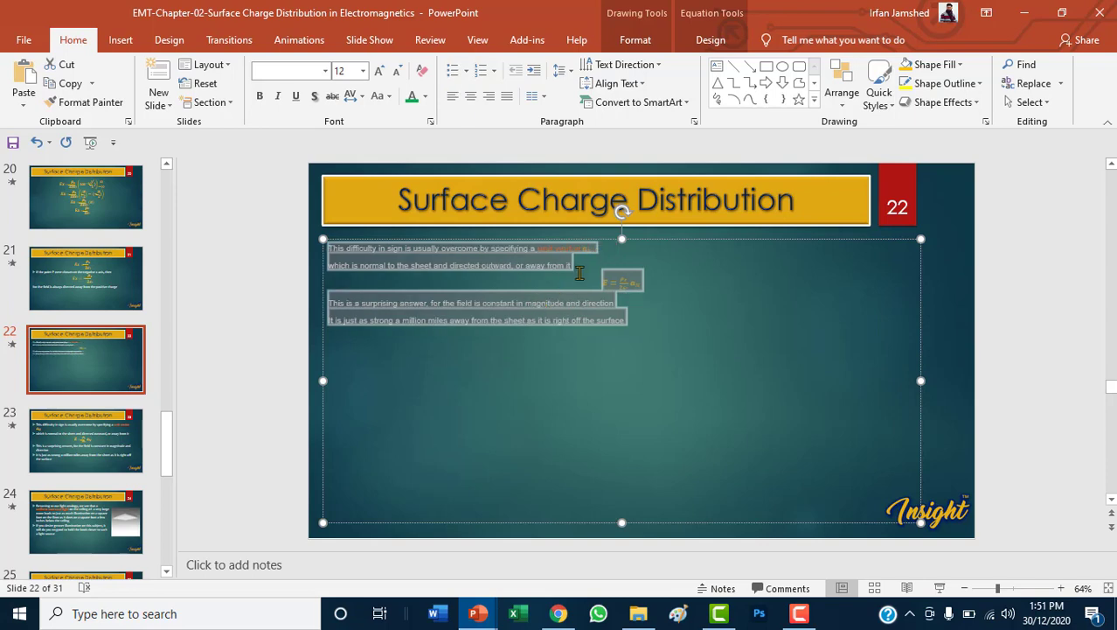
{"action": "left_click", "coordinate": [608, 251]}
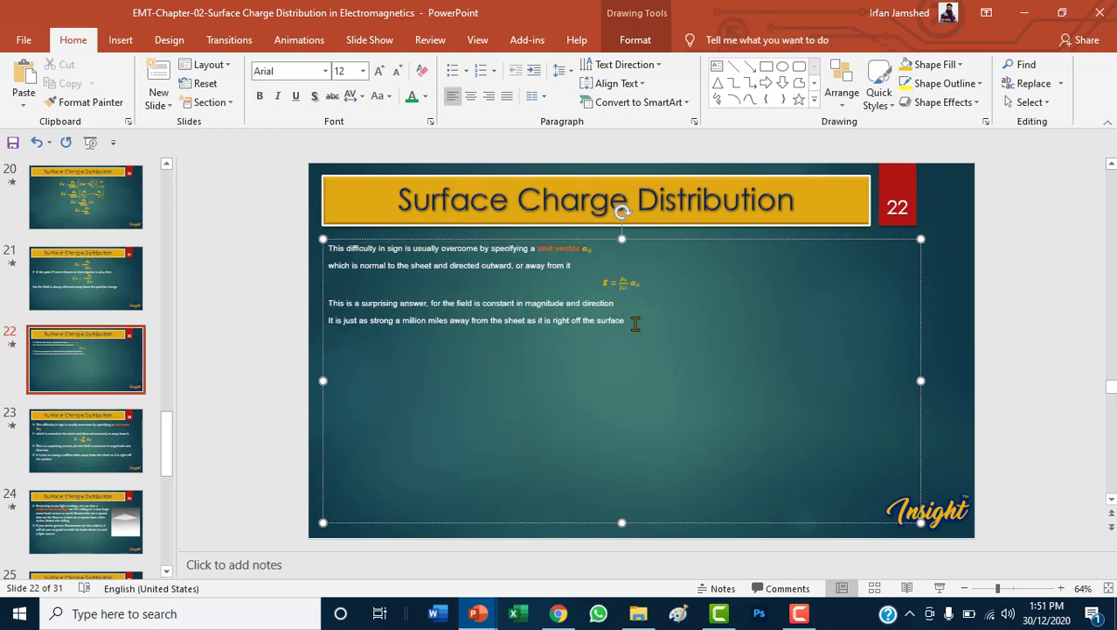
{"action": "key", "text": "ctrl+a"}
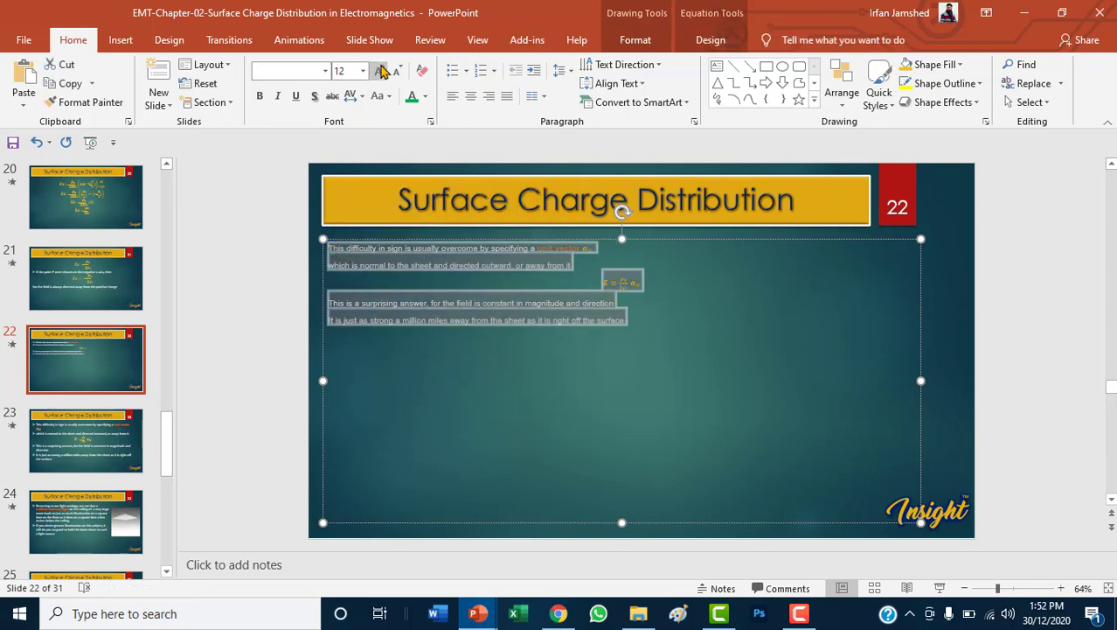
{"action": "left_click", "coordinate": [381, 70]}
{"action": "left_click", "coordinate": [381, 70]}
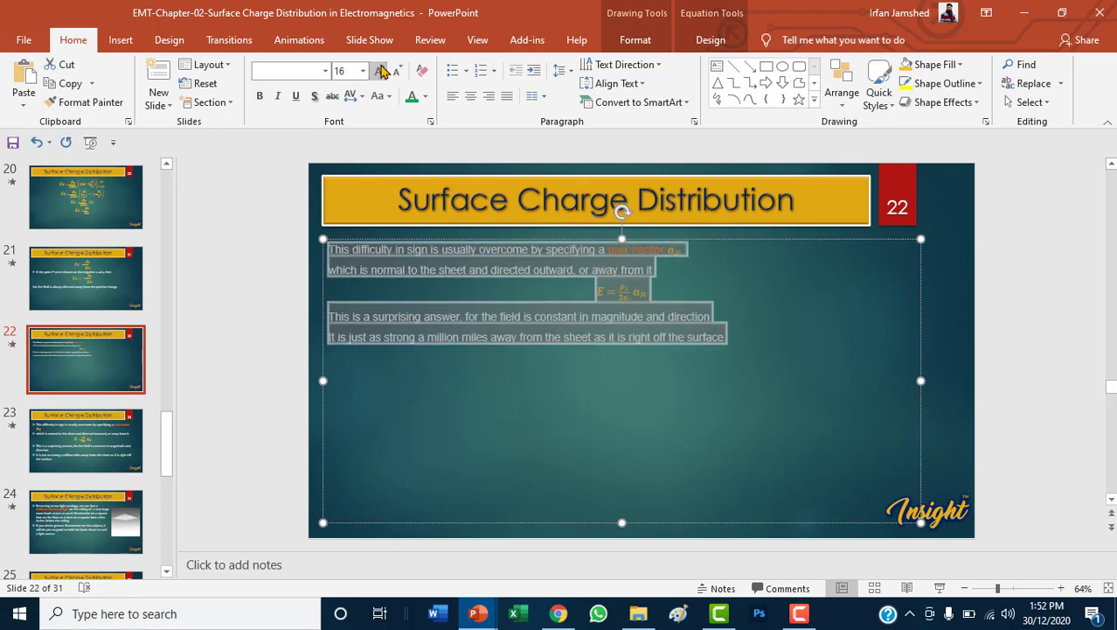
{"action": "left_click", "coordinate": [616, 423]}
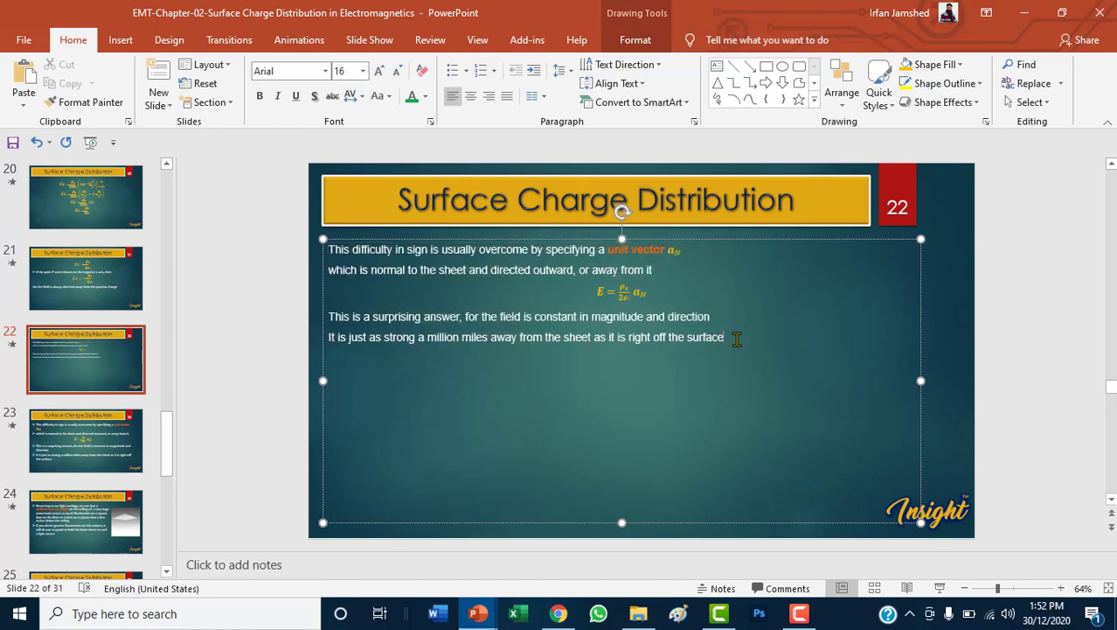
- Make all of slide 22's body text white and not bold
{"action": "left_click_drag", "start_coordinate": [726, 337], "coordinate": [330, 250]}
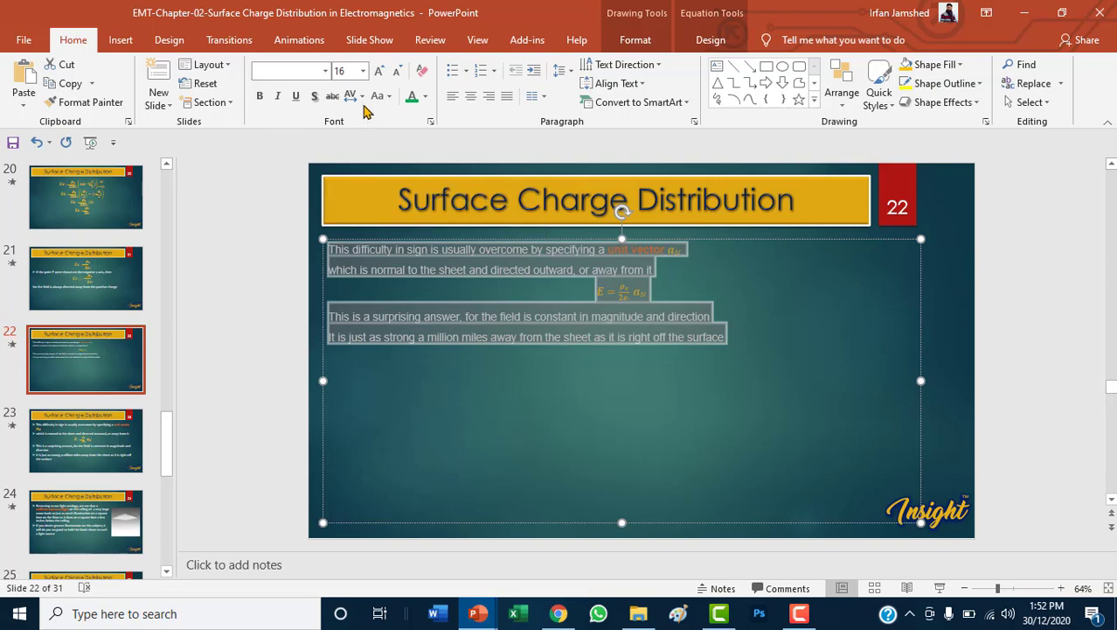
{"action": "left_click", "coordinate": [427, 100]}
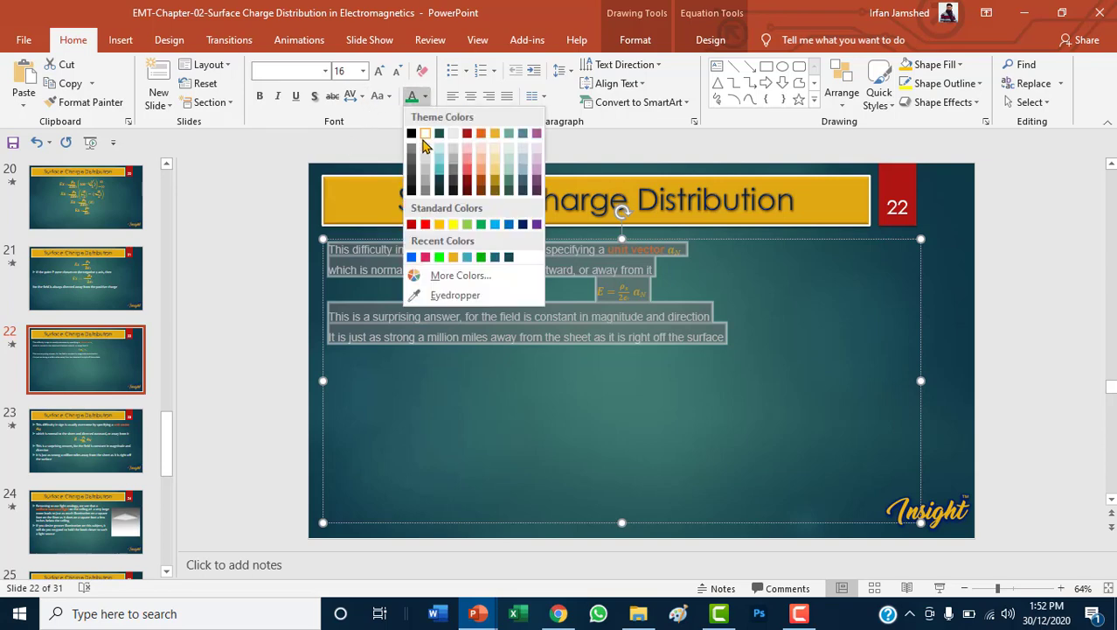
{"action": "left_click", "coordinate": [424, 133]}
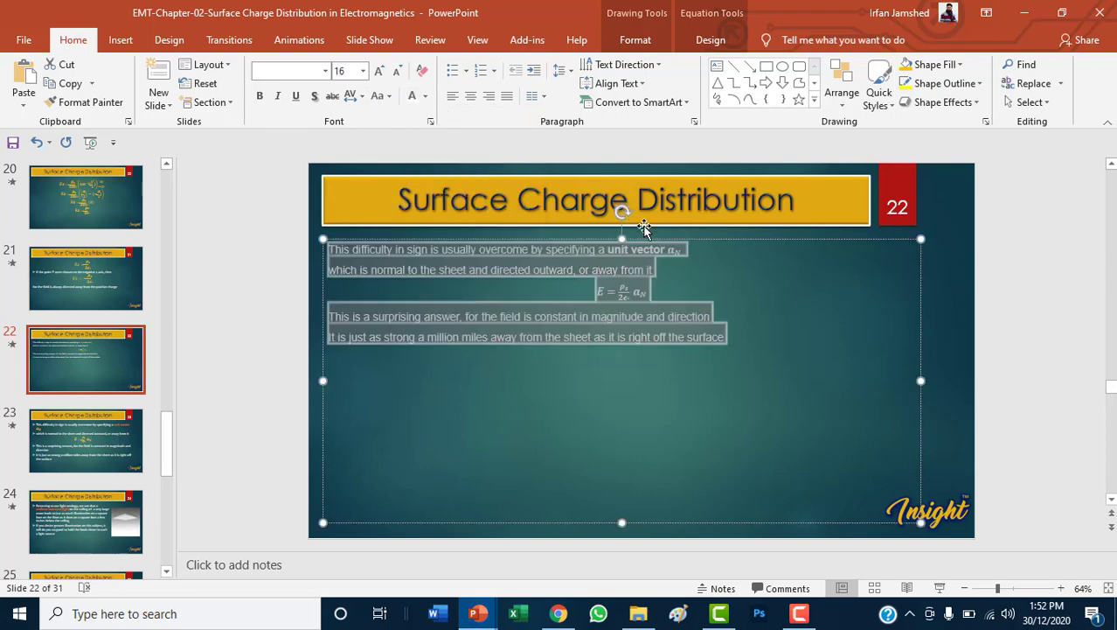
{"action": "left_click", "coordinate": [260, 97]}
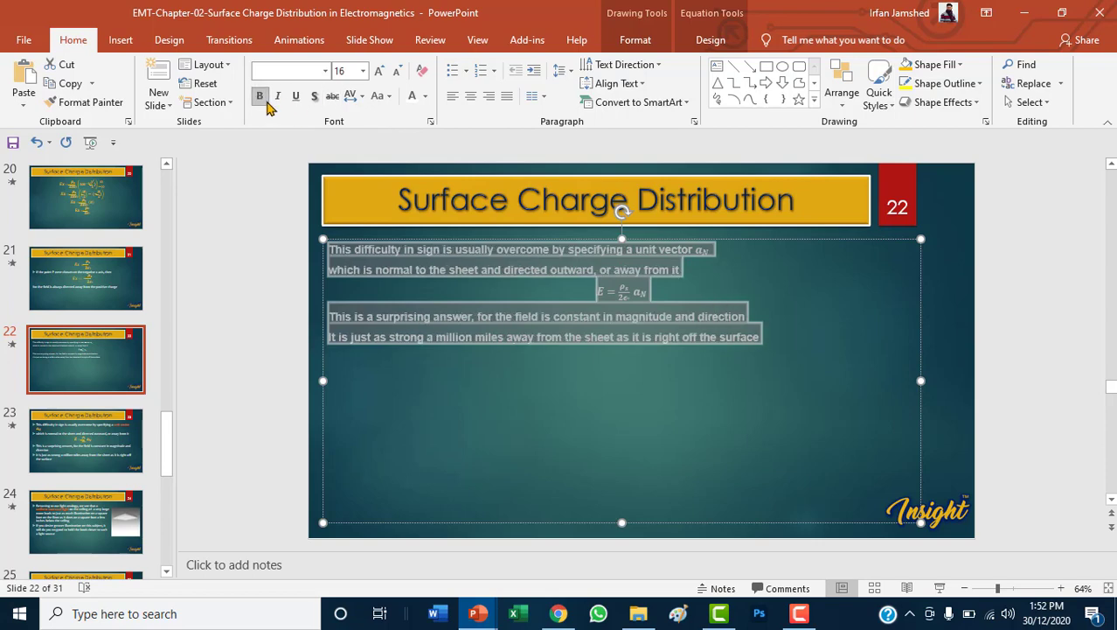
{"action": "left_click", "coordinate": [260, 97]}
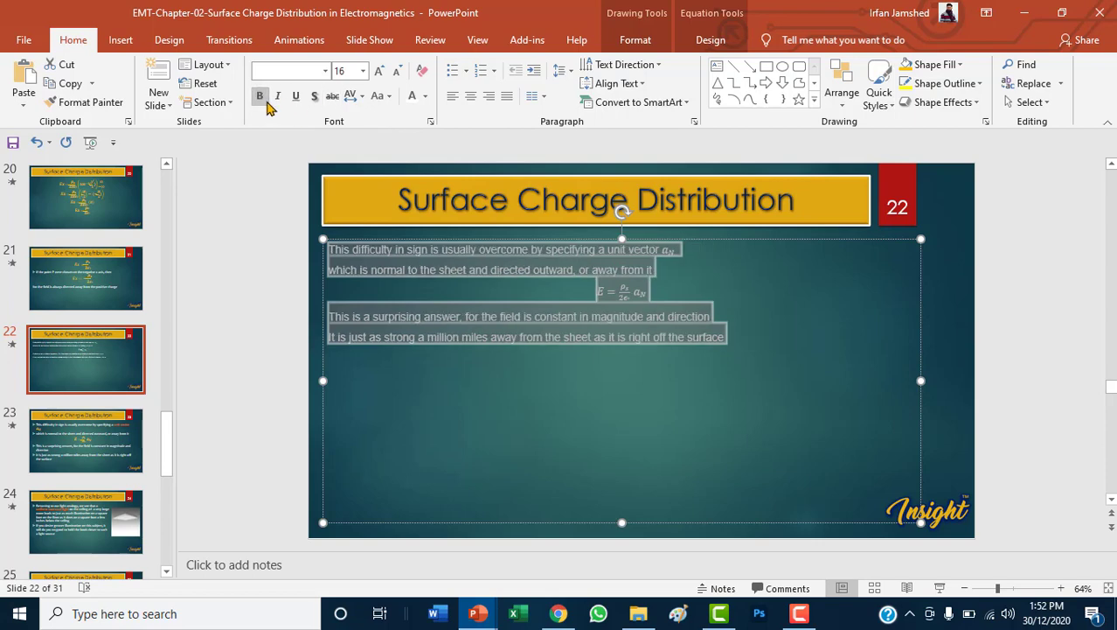
{"action": "left_click", "coordinate": [699, 259]}
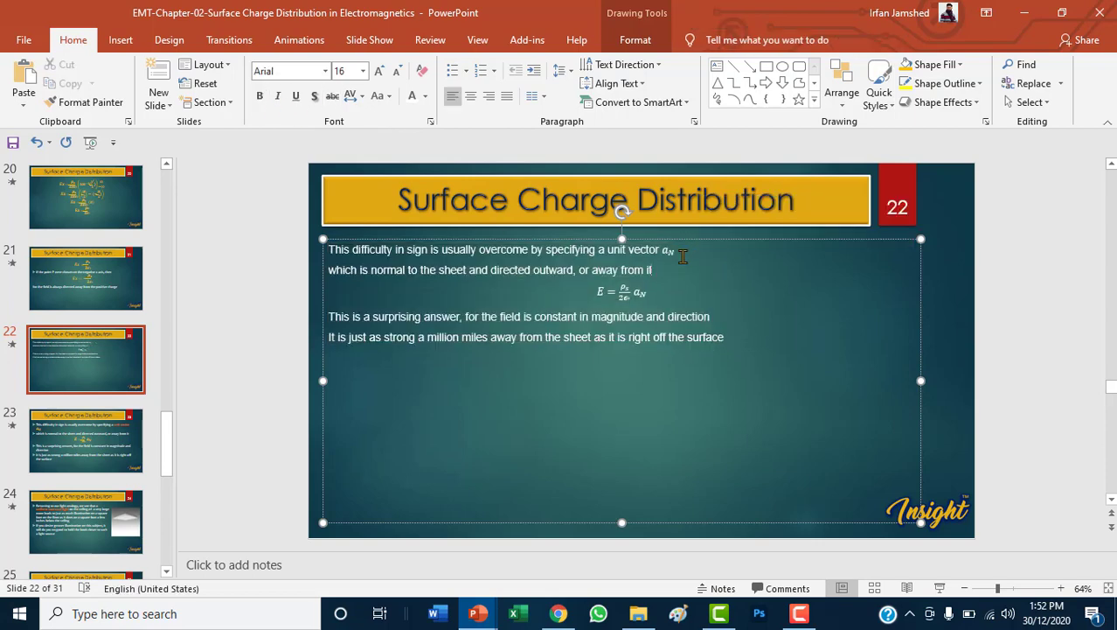
- Join the 'unit vector aN' line, the equation and the surprising-answer sentence into one line
{"action": "left_click", "coordinate": [680, 250]}
{"action": "left_click", "coordinate": [678, 248]}
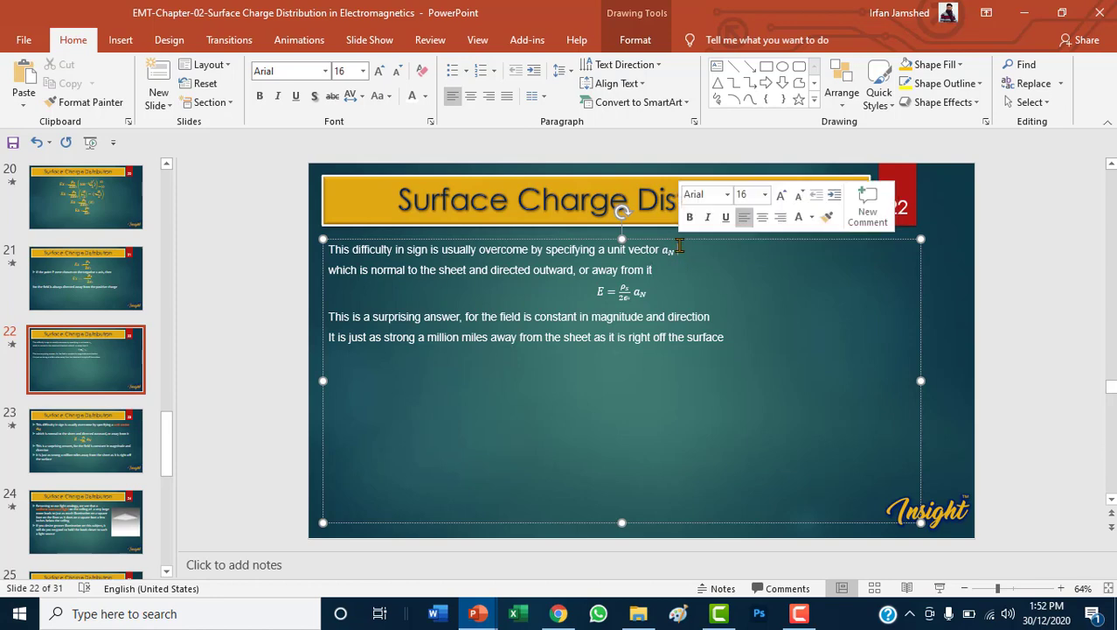
{"action": "key", "text": "Delete"}
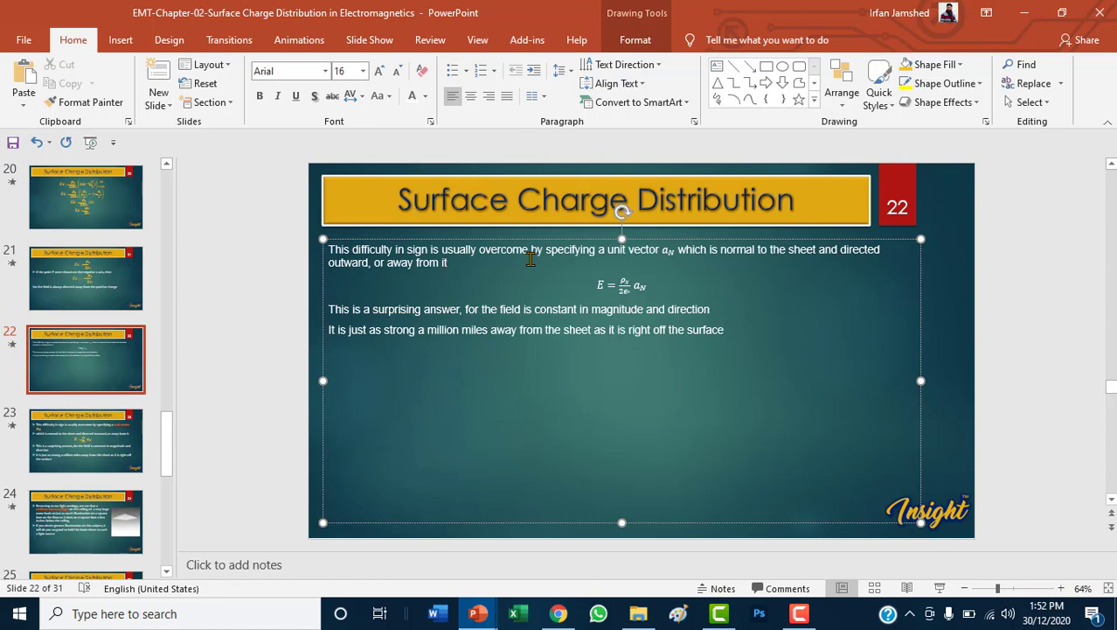
{"action": "key", "text": "Delete"}
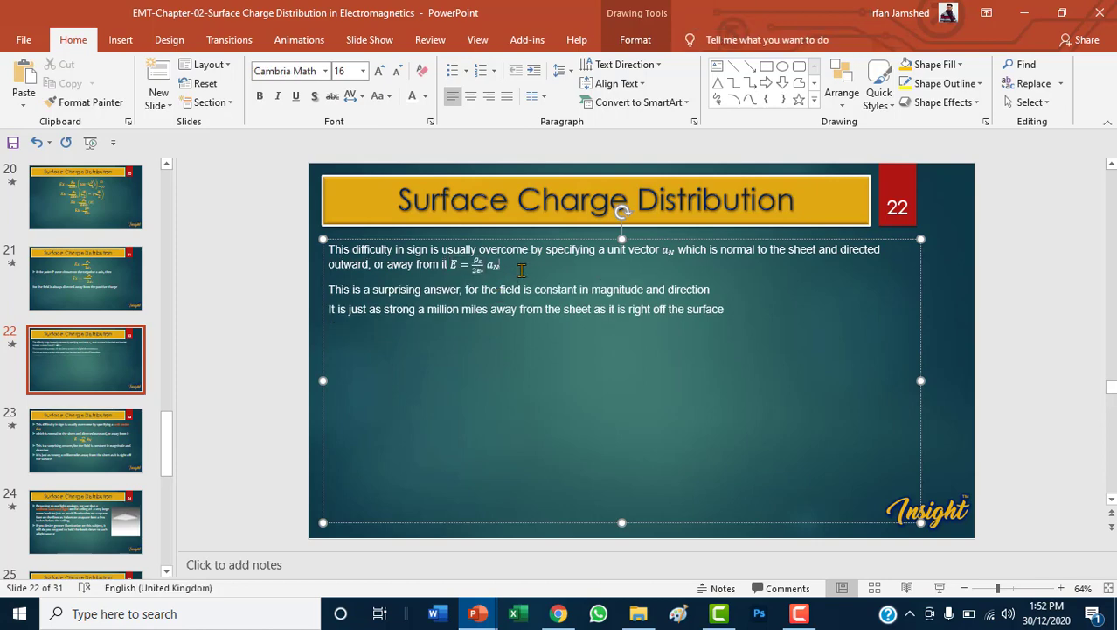
{"action": "key", "text": "Delete"}
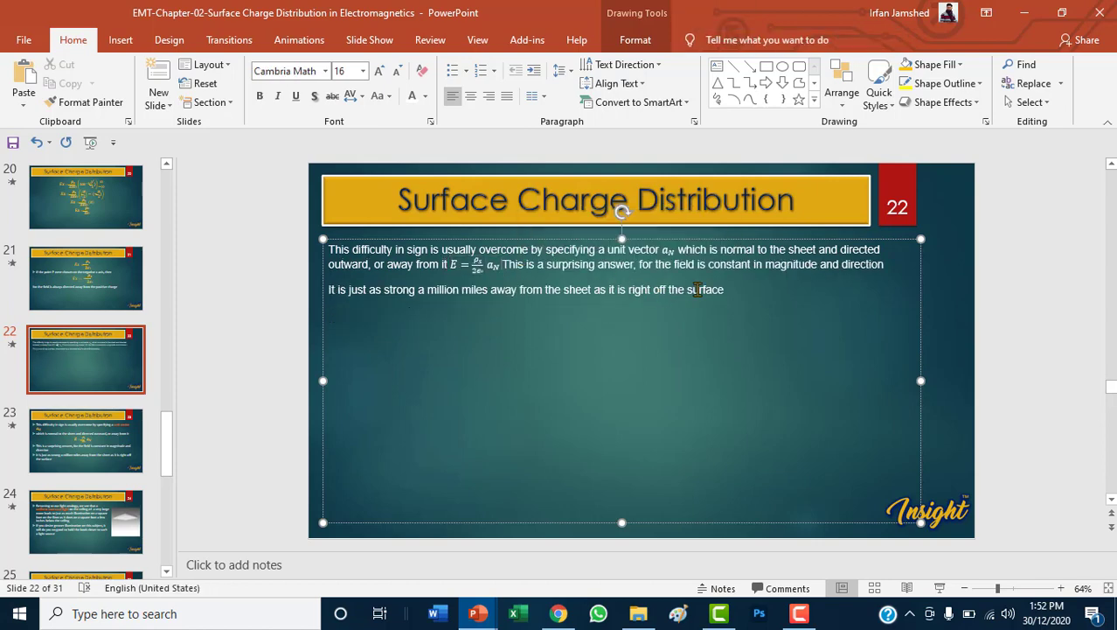
- Join the final sentence onto the paragraph after 'direction', then view slide 23
{"action": "left_click", "coordinate": [736, 294]}
{"action": "left_click", "coordinate": [889, 268]}
{"action": "key", "text": "Delete"}
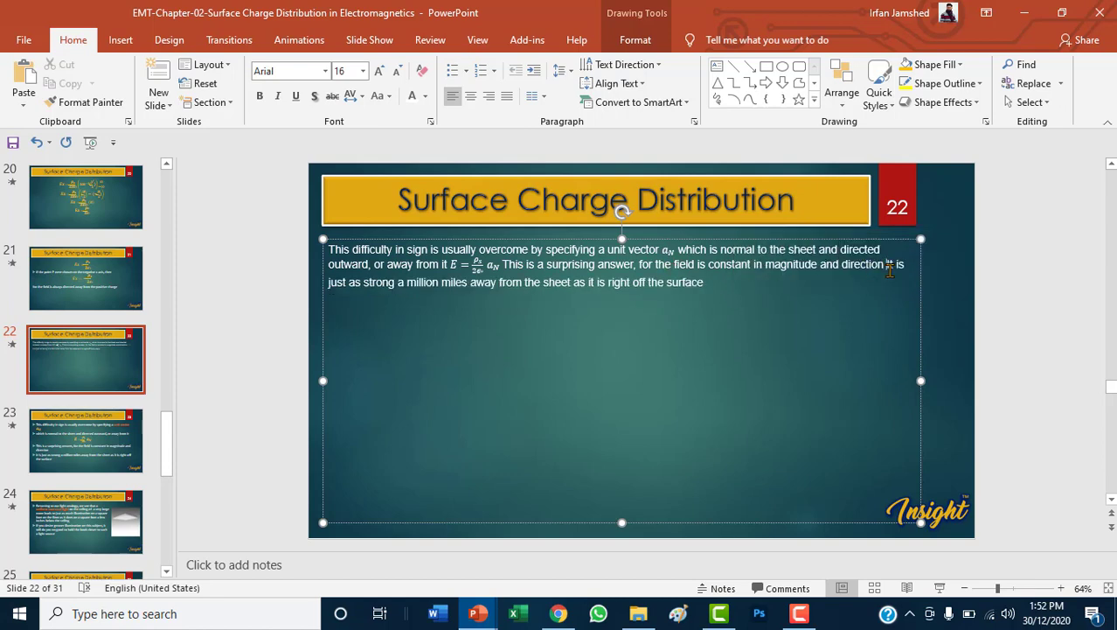
{"action": "left_click", "coordinate": [786, 316]}
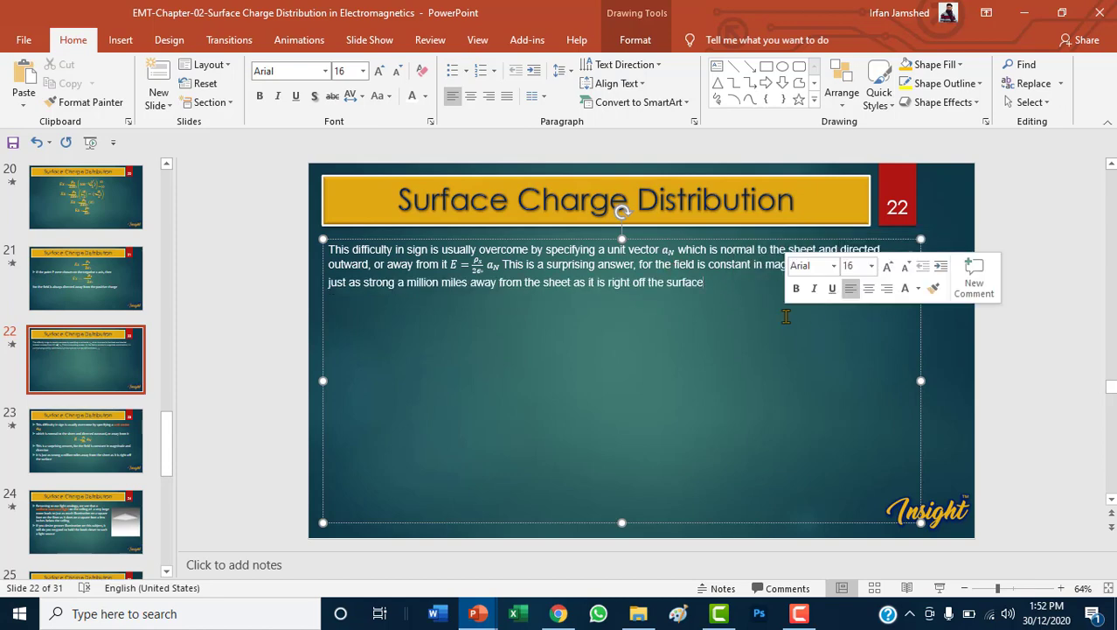
{"action": "left_click", "coordinate": [684, 381]}
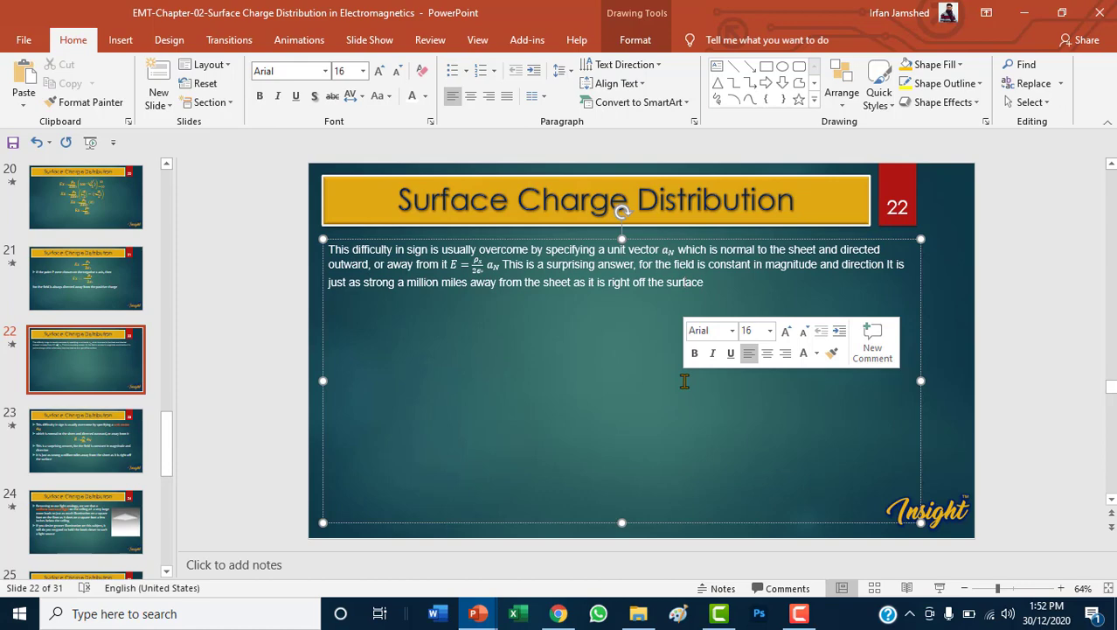
{"action": "left_click", "coordinate": [727, 286]}
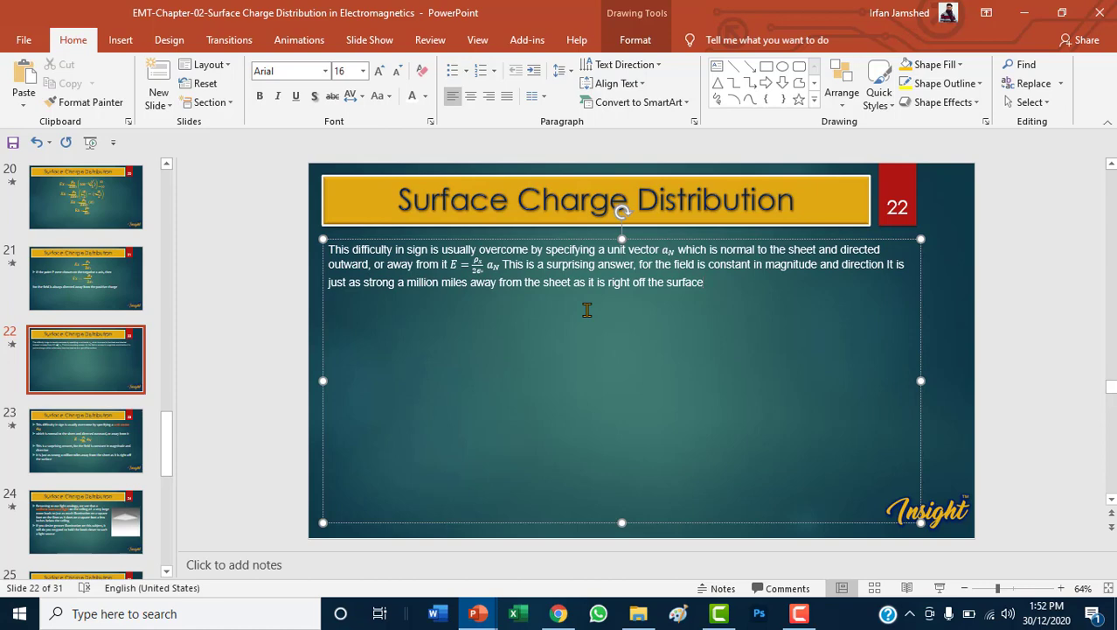
{"action": "left_click", "coordinate": [105, 446]}
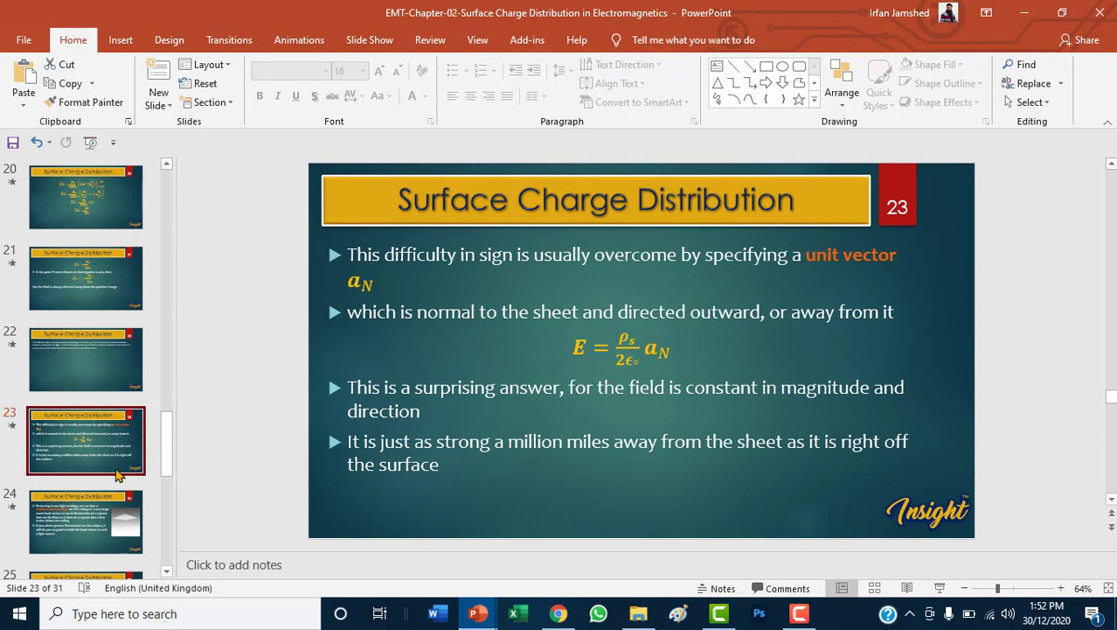
- Return to slide 22, now showing its single plain white paragraph
{"action": "left_click", "coordinate": [96, 350]}
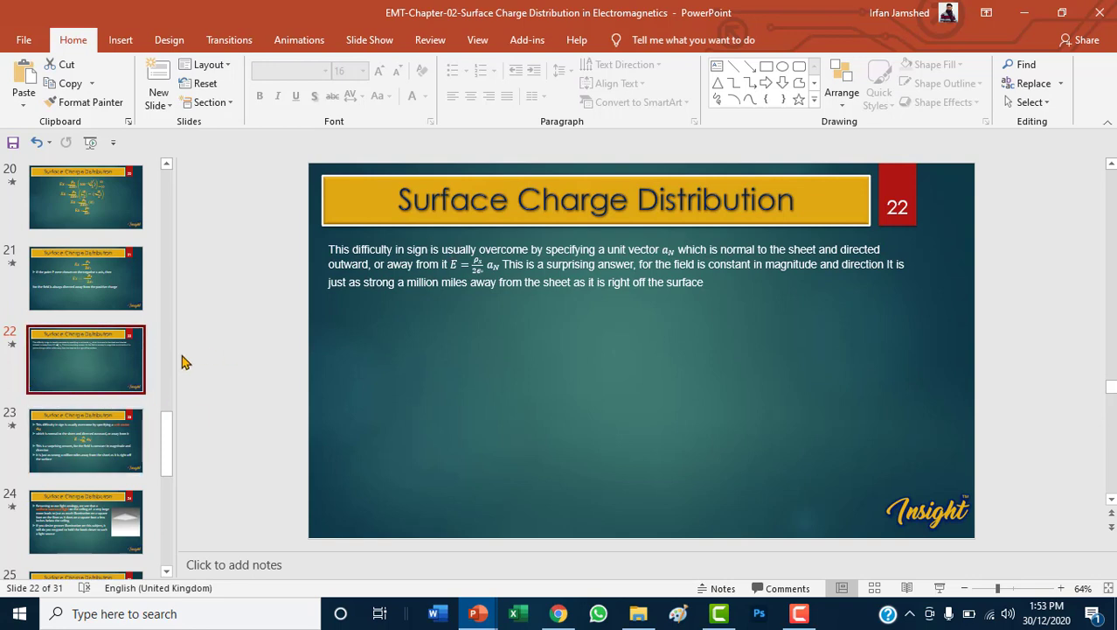
- Duplicate slide 22 as slide 23 and delete all of the copy's body text
{"action": "right_click", "coordinate": [103, 394]}
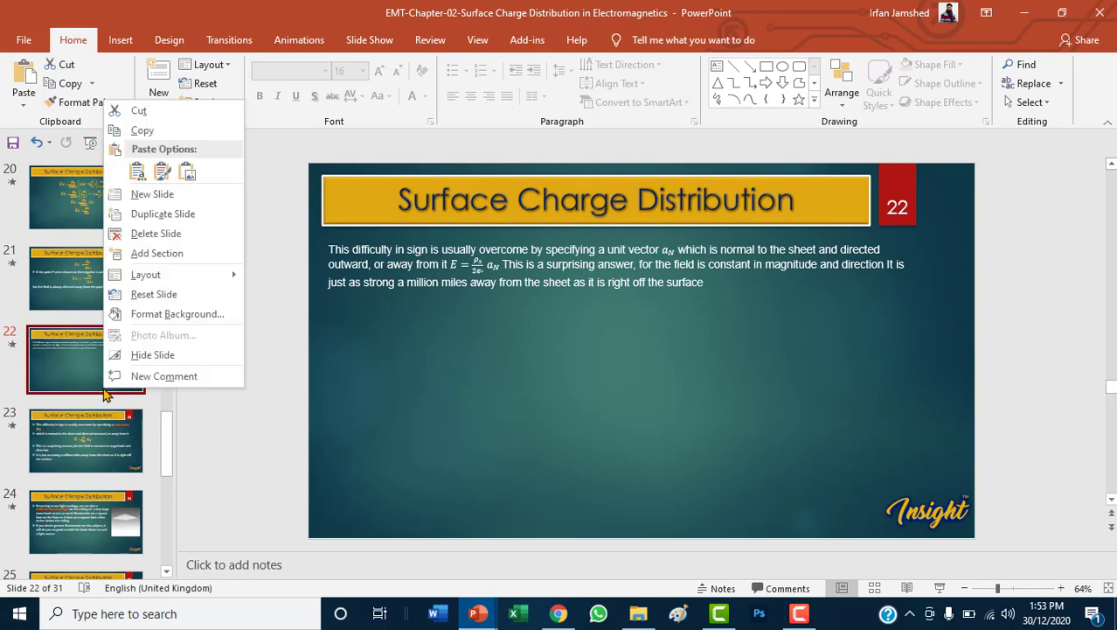
{"action": "left_click", "coordinate": [175, 215]}
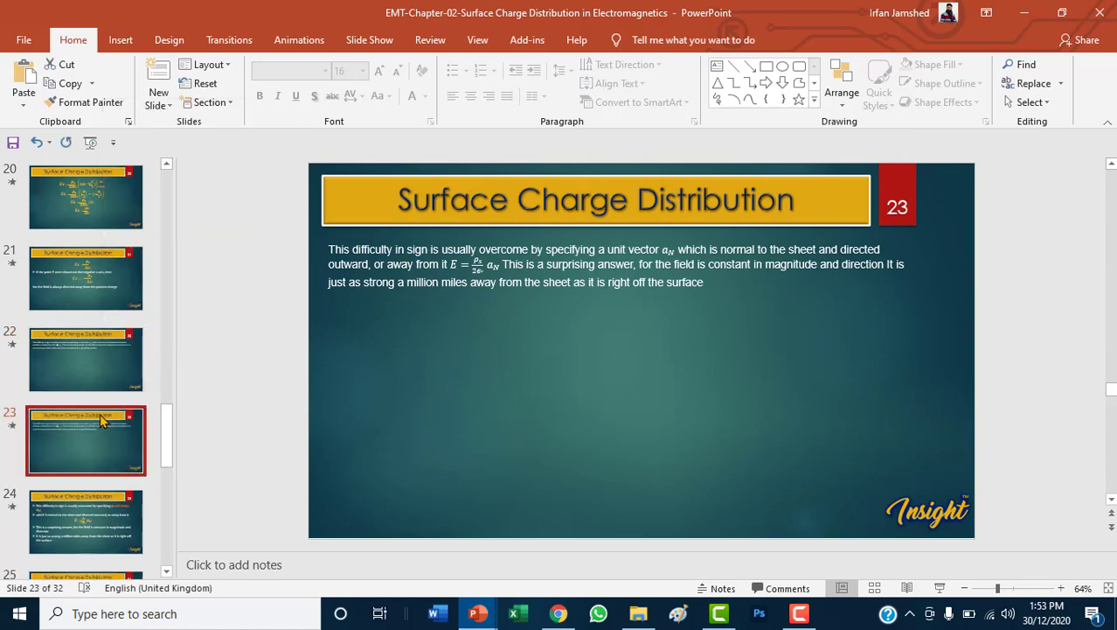
{"action": "left_click", "coordinate": [547, 282]}
{"action": "left_click_drag", "start_coordinate": [706, 283], "coordinate": [285, 242]}
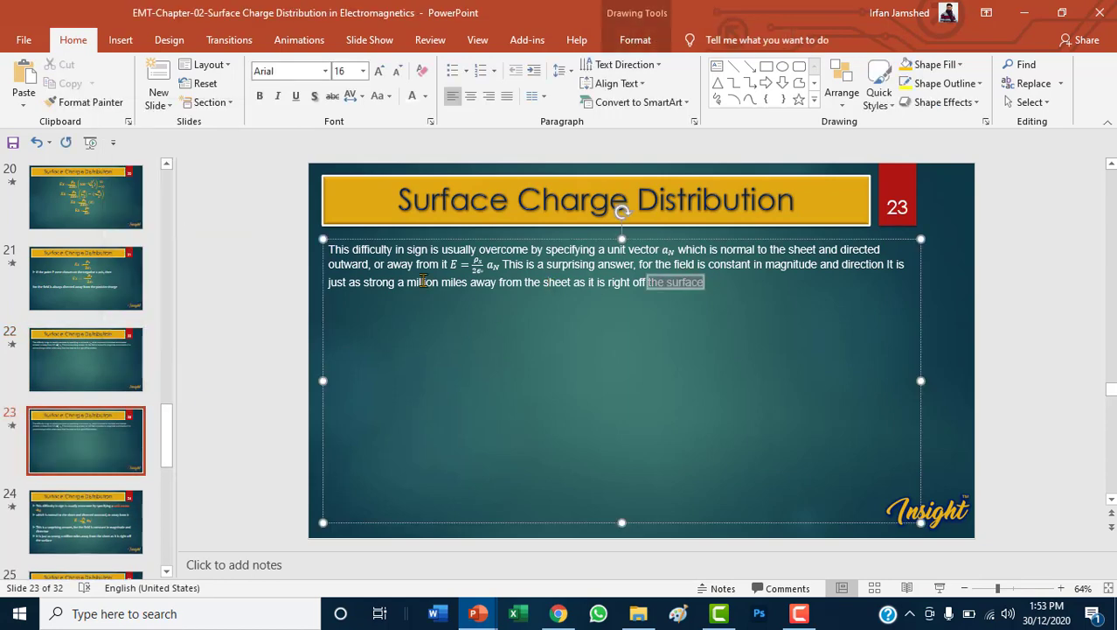
{"action": "key", "text": "Delete"}
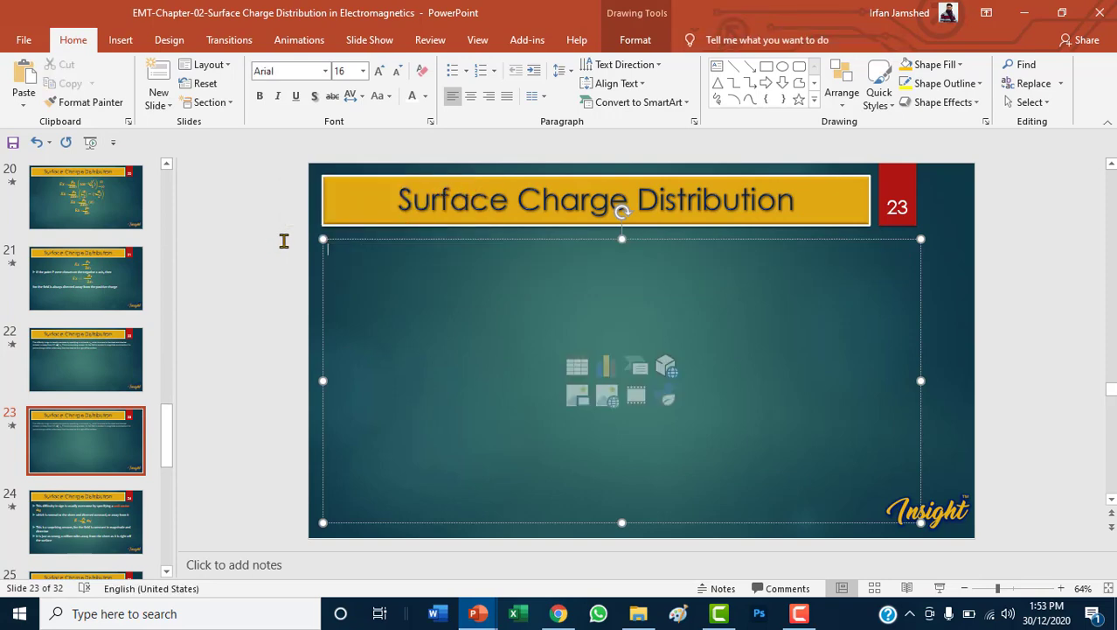
- Remove the accidentally pasted circle image from slide 23 and go back to slide 22
{"action": "key", "text": "ctrl+v"}
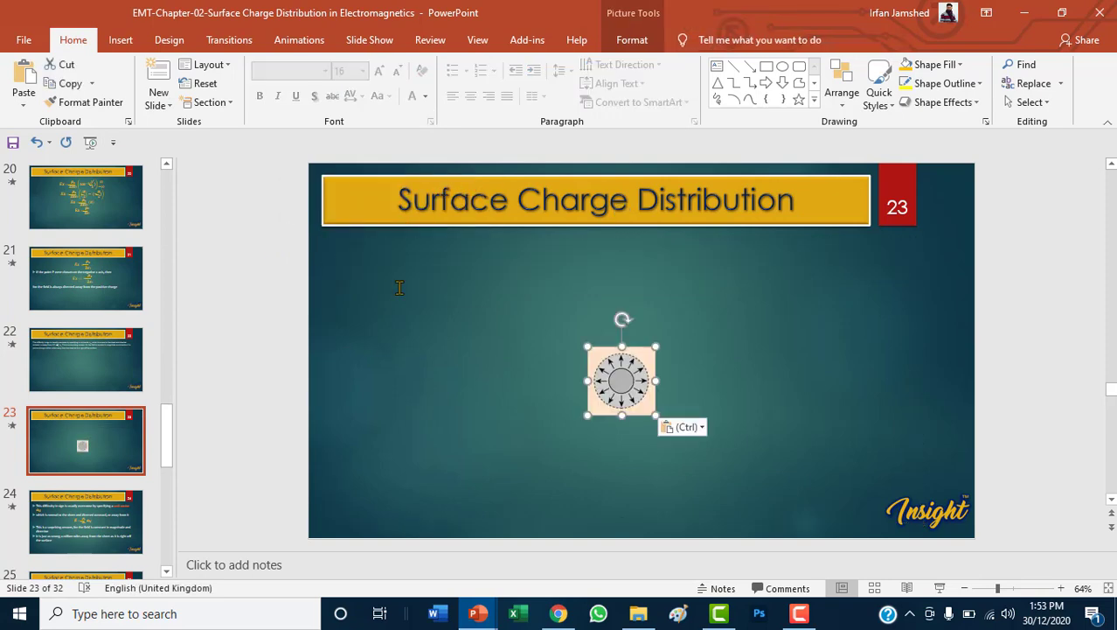
{"action": "left_click", "coordinate": [583, 373]}
{"action": "left_click", "coordinate": [618, 378]}
{"action": "key", "text": "Delete"}
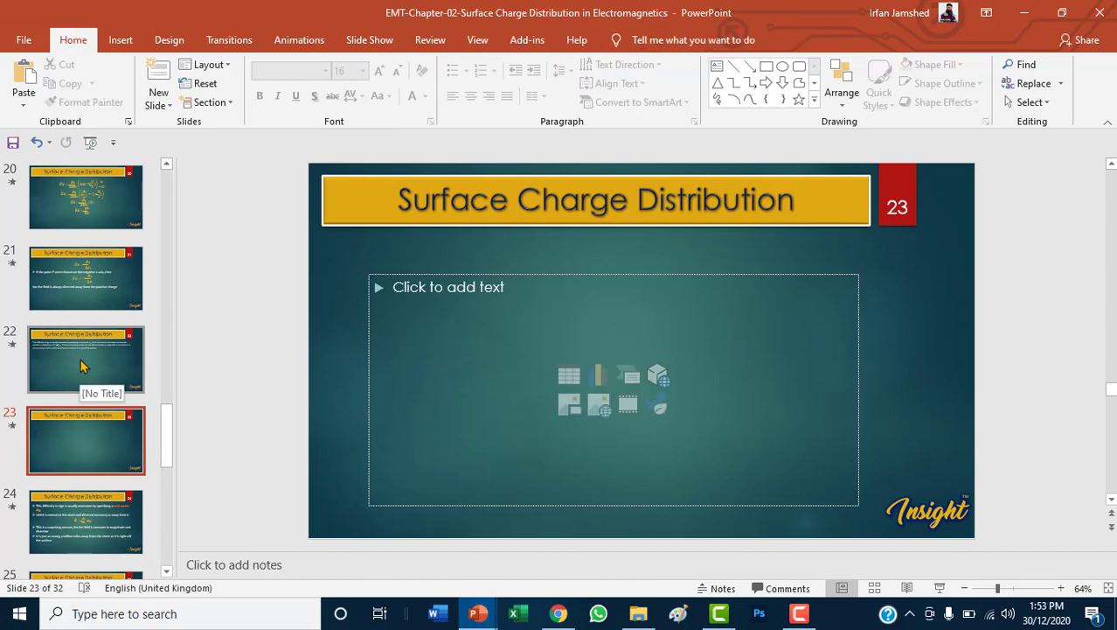
{"action": "left_click", "coordinate": [80, 365]}
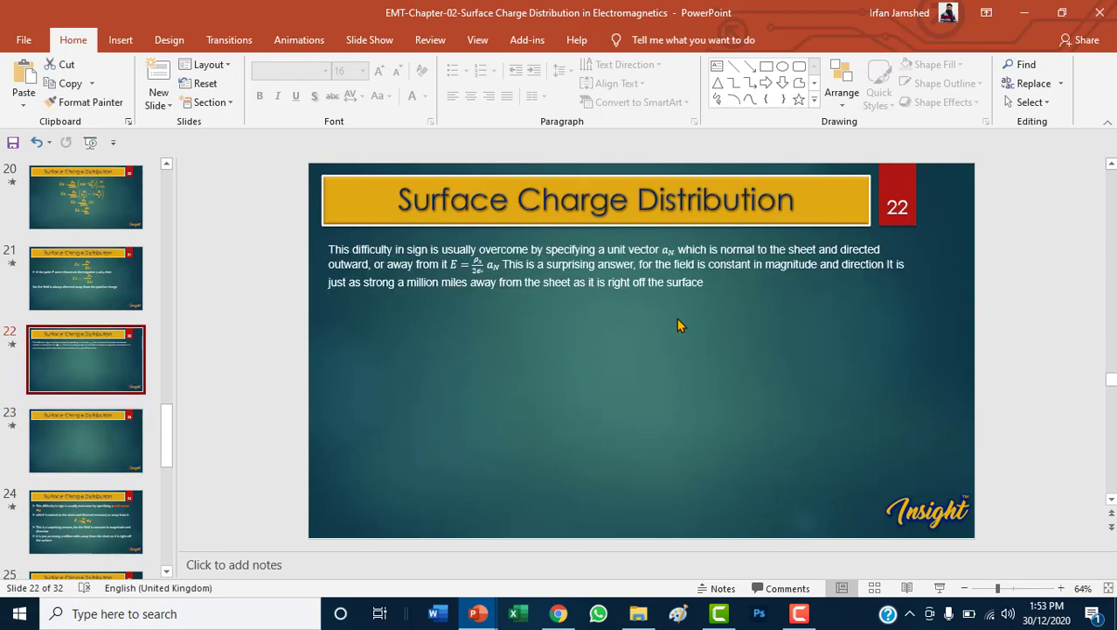
- Break slide 22's body text into four lines after aN, the equation, and 'direction'
{"action": "left_click", "coordinate": [679, 252]}
{"action": "key", "text": "Return"}
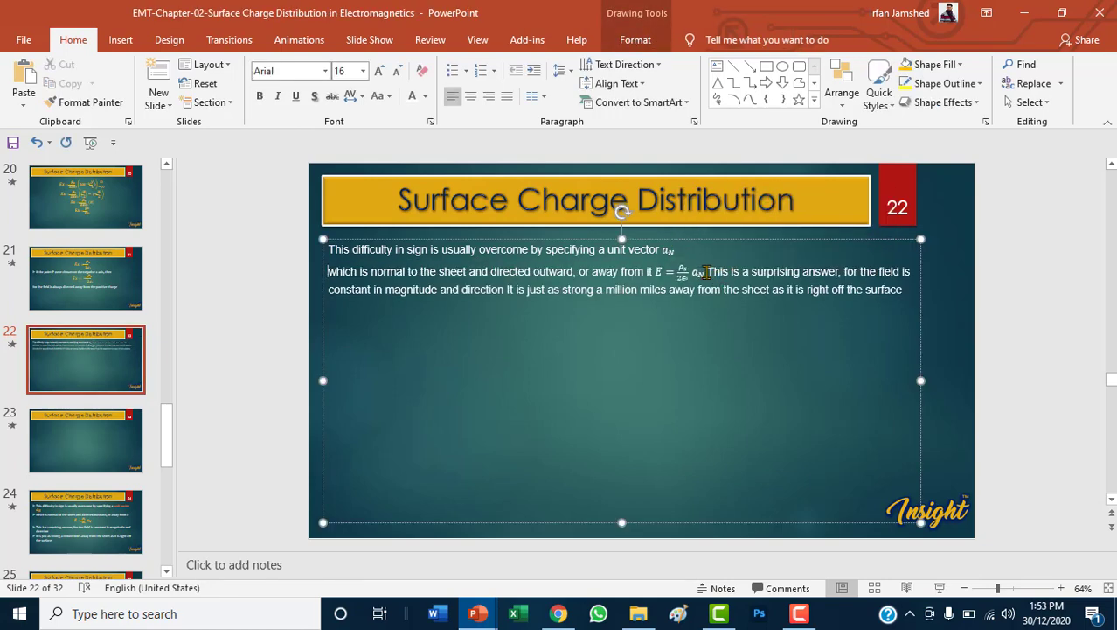
{"action": "left_click", "coordinate": [704, 272]}
{"action": "key", "text": "Right"}
{"action": "key", "text": "Return"}
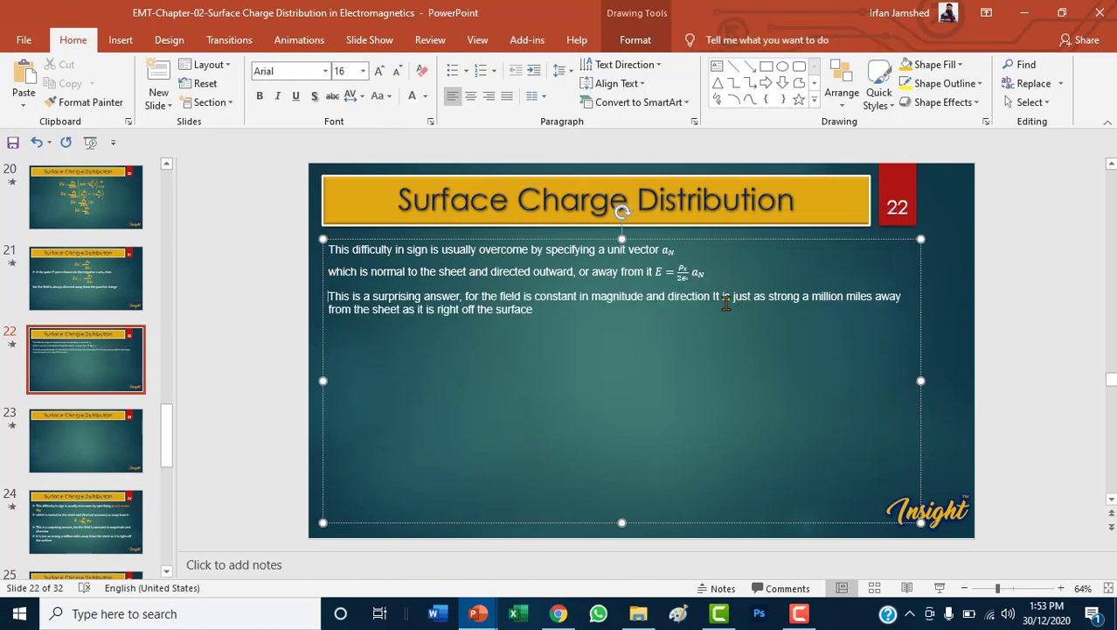
{"action": "left_click", "coordinate": [712, 297]}
{"action": "key", "text": "Return"}
{"action": "type", "text": "It"}
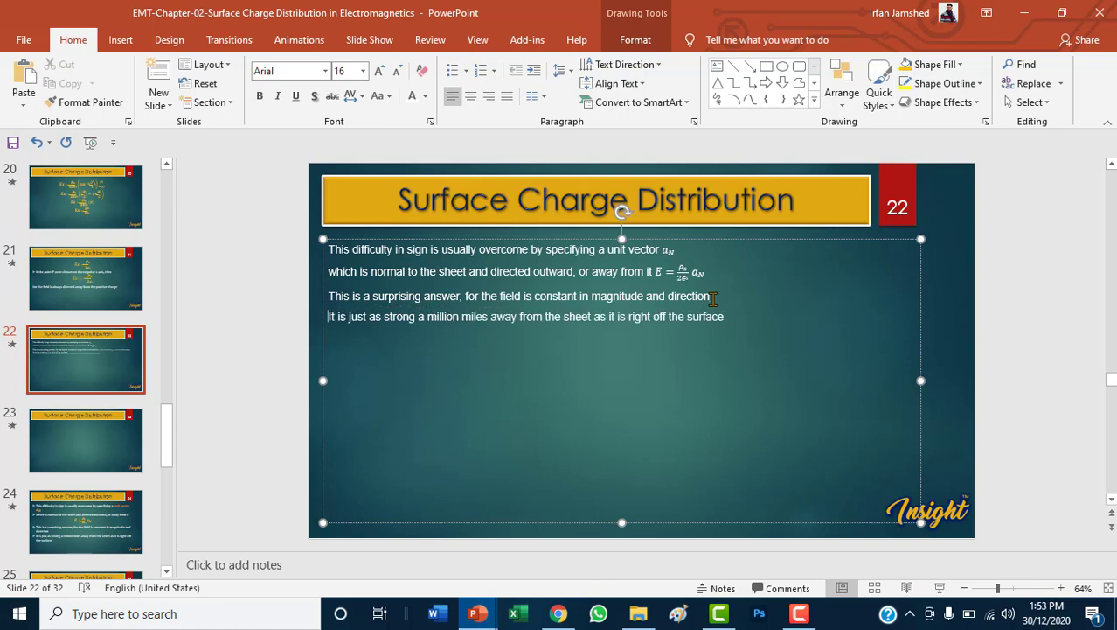
- Give all four body lines arrow-shaped bullets
{"action": "left_click_drag", "start_coordinate": [752, 318], "coordinate": [330, 250]}
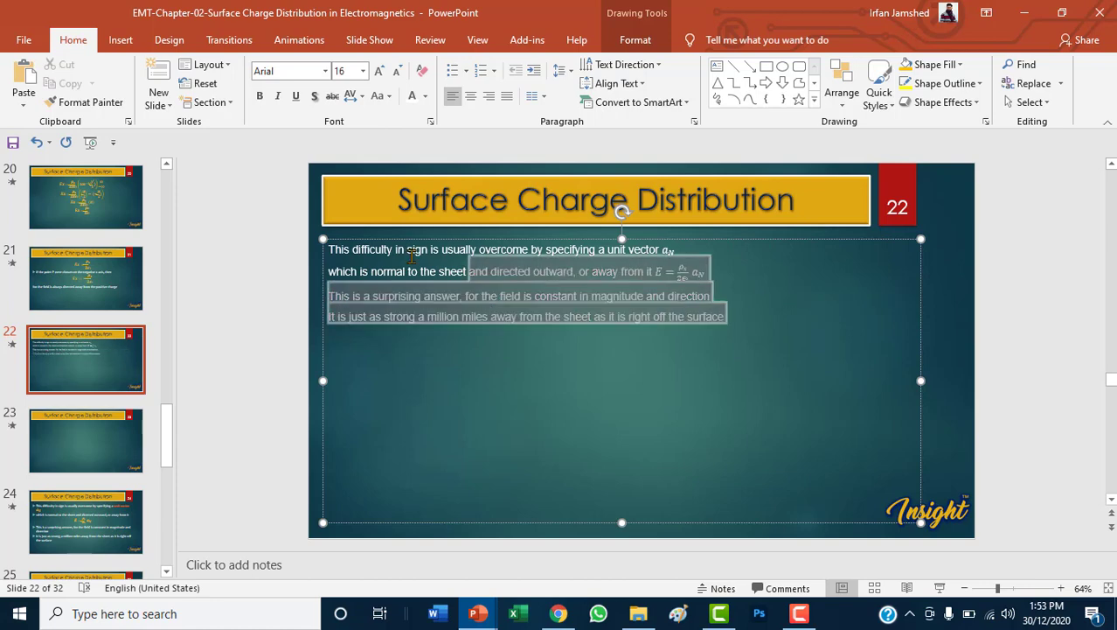
{"action": "left_click", "coordinate": [452, 75]}
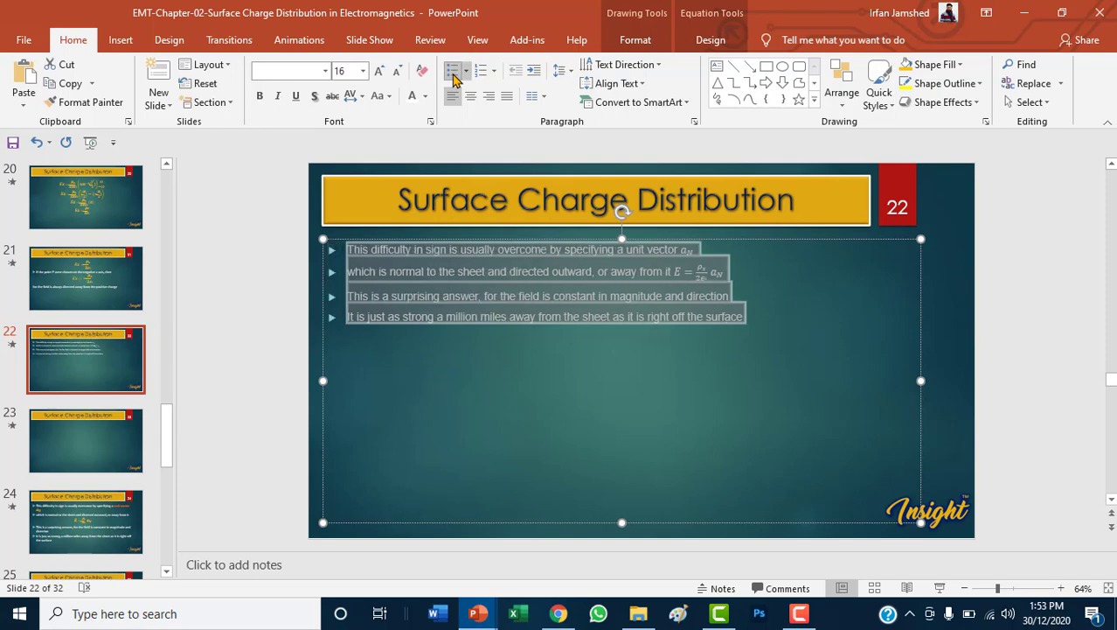
{"action": "left_click", "coordinate": [466, 75]}
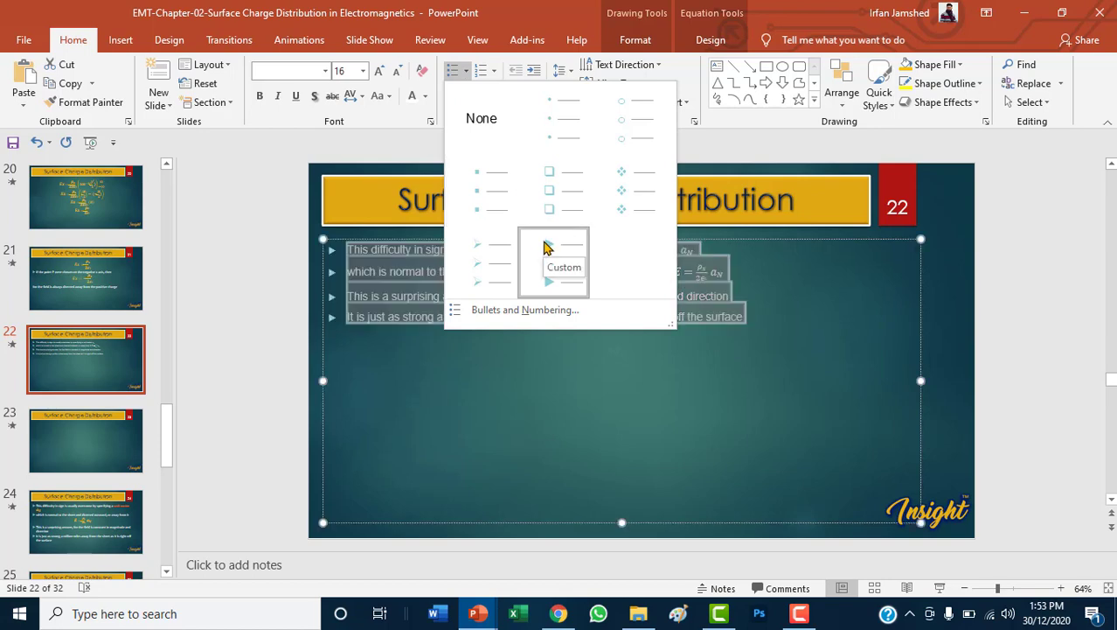
{"action": "left_click", "coordinate": [548, 252]}
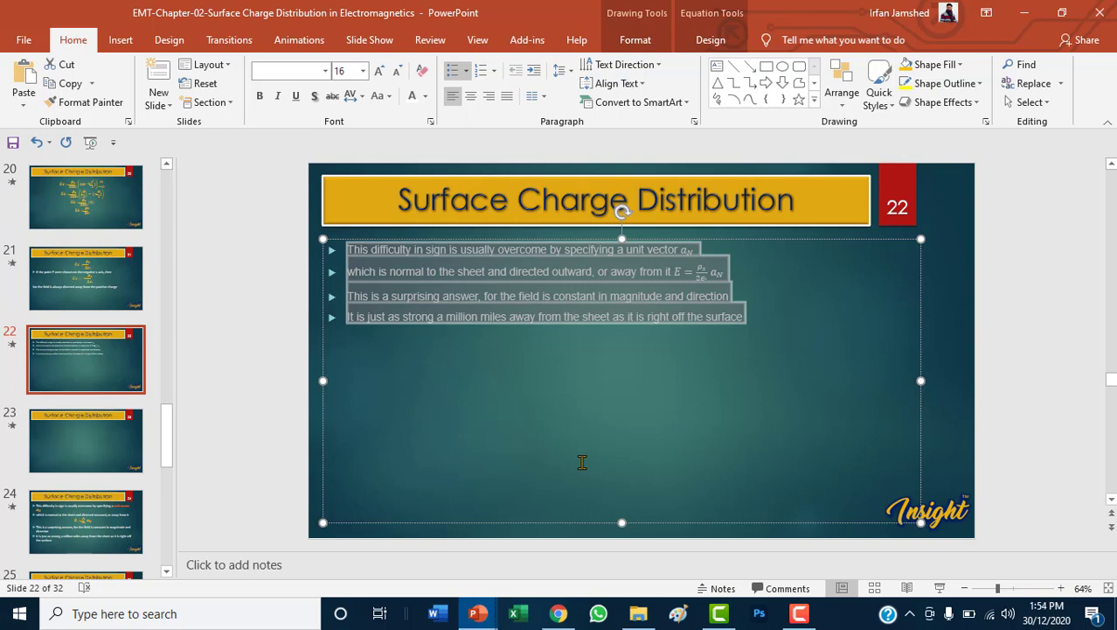
- Format slide 22's bullet text in Century Gothic (Body) at 28 point
{"action": "left_click", "coordinate": [326, 72]}
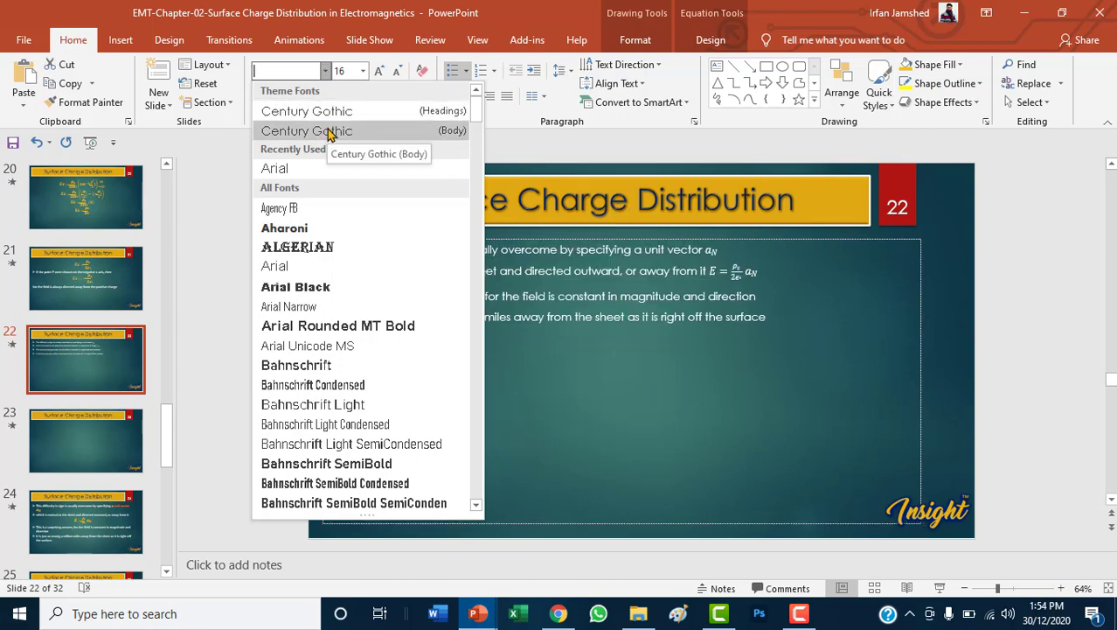
{"action": "left_click", "coordinate": [329, 132]}
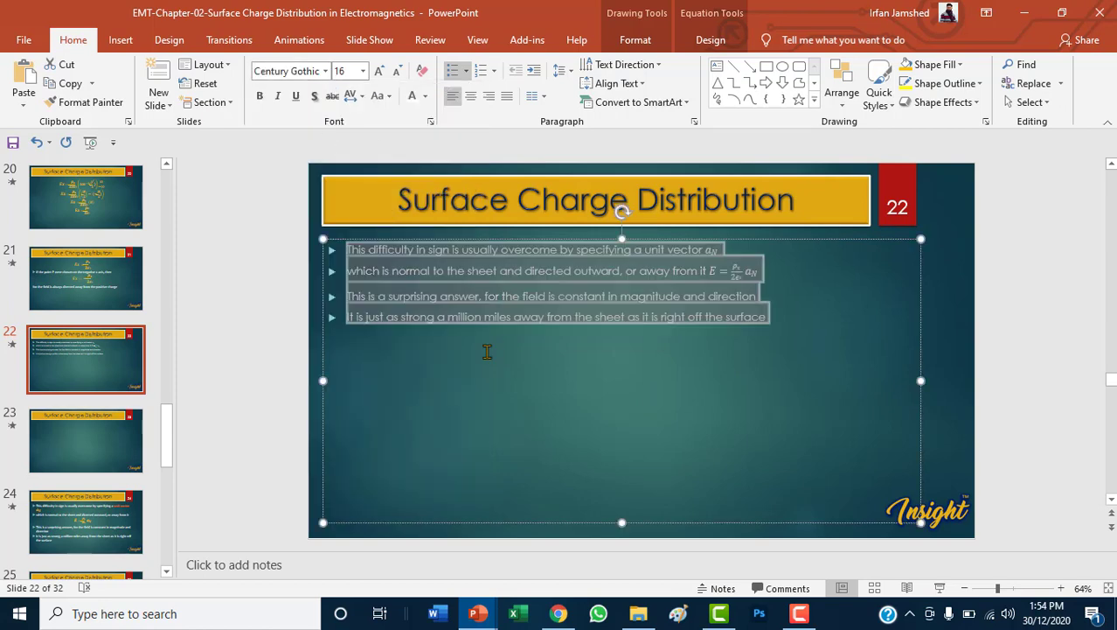
{"action": "left_click", "coordinate": [378, 71]}
{"action": "left_click", "coordinate": [379, 71]}
{"action": "left_click", "coordinate": [379, 71]}
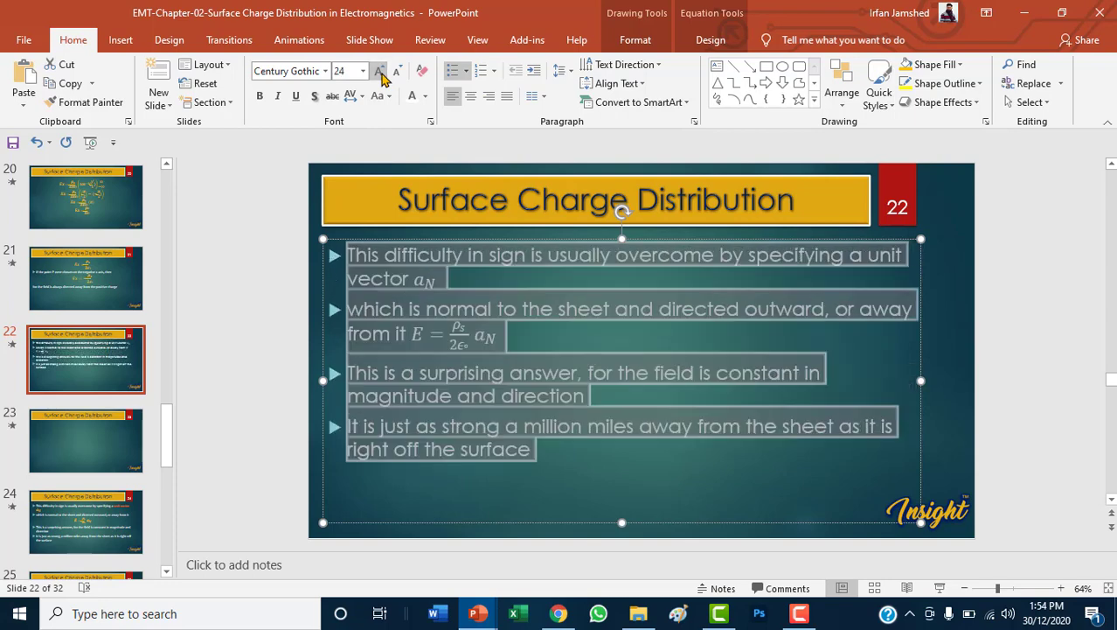
{"action": "left_click", "coordinate": [379, 71]}
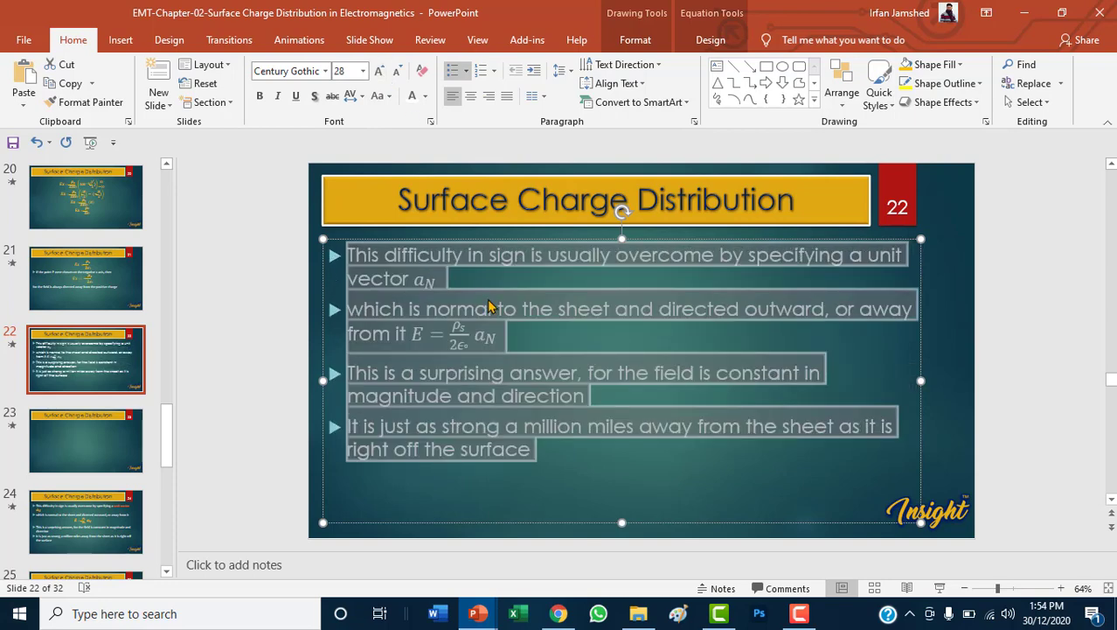
{"action": "left_click", "coordinate": [611, 335]}
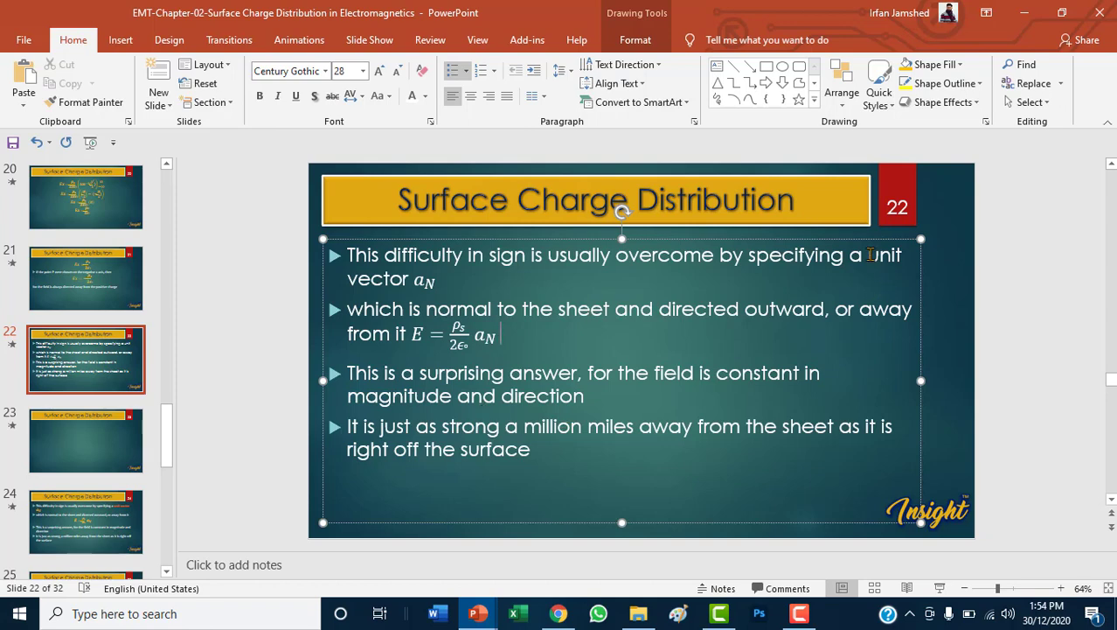
- Make 'unit vector' bold gold and the aN term bold yellow in the first bullet
{"action": "left_click_drag", "start_coordinate": [869, 254], "coordinate": [411, 278]}
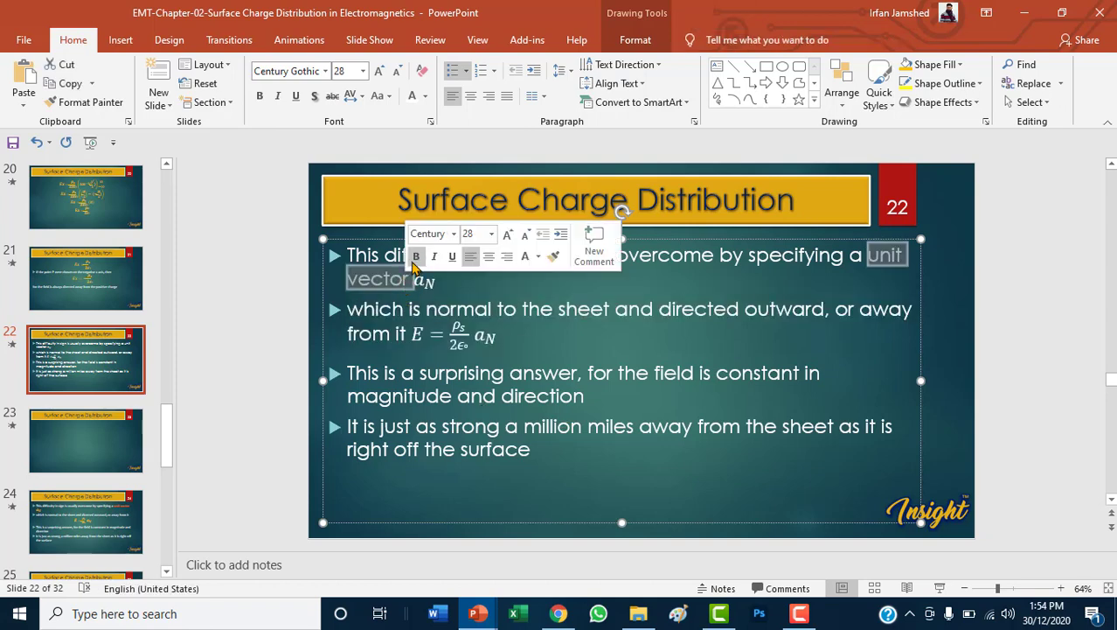
{"action": "left_click", "coordinate": [416, 257]}
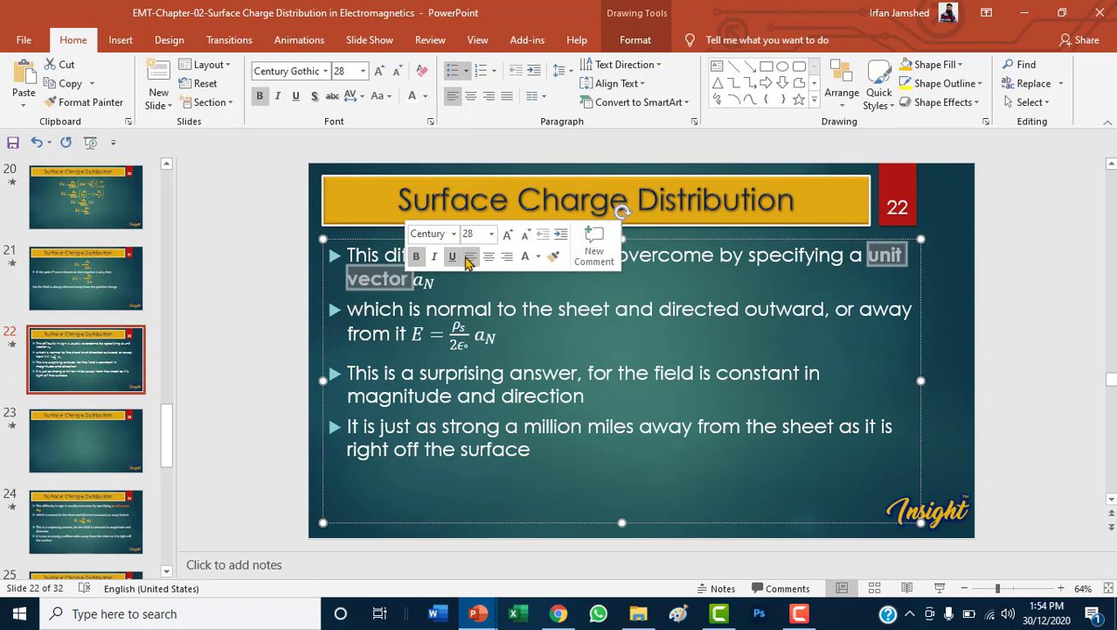
{"action": "left_click", "coordinate": [539, 257]}
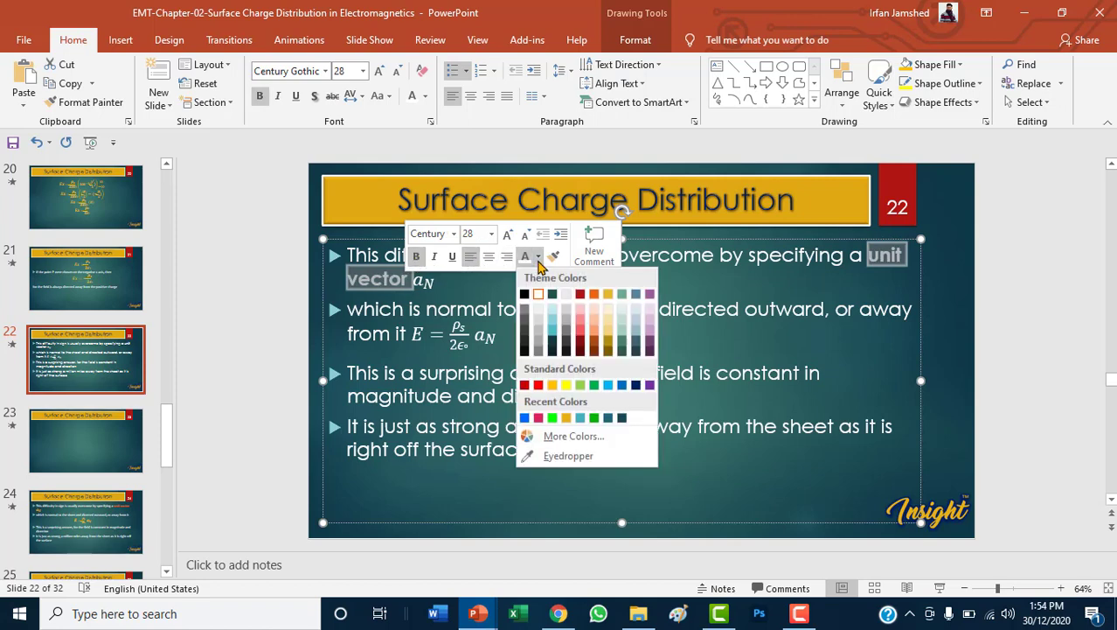
{"action": "left_click", "coordinate": [551, 386]}
{"action": "left_click", "coordinate": [645, 351]}
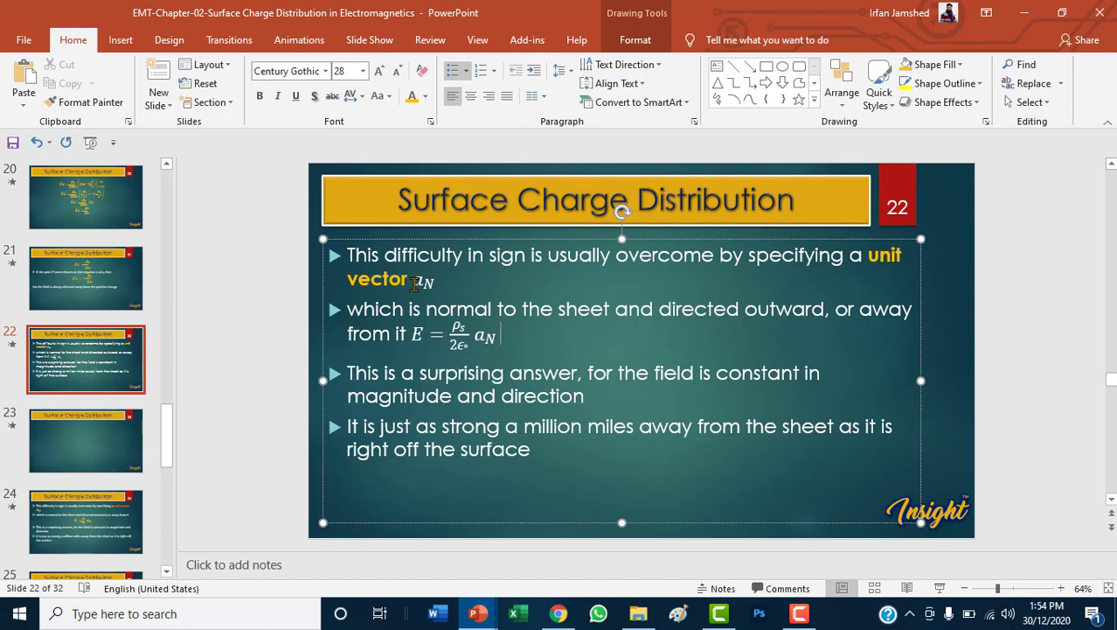
{"action": "left_click_drag", "start_coordinate": [413, 284], "coordinate": [434, 280]}
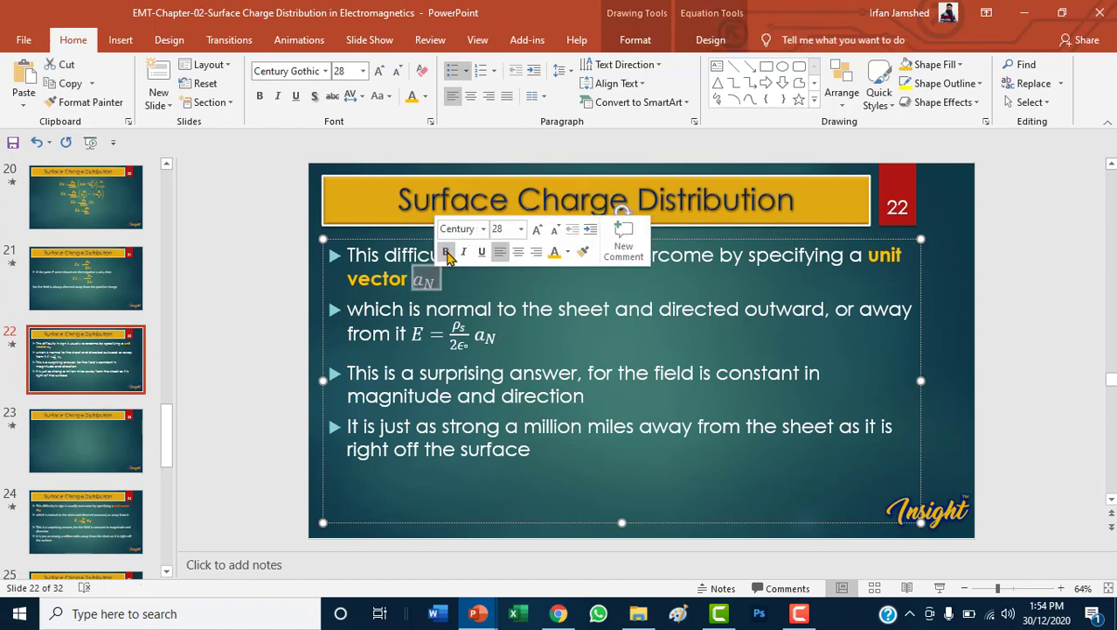
{"action": "left_click", "coordinate": [446, 253]}
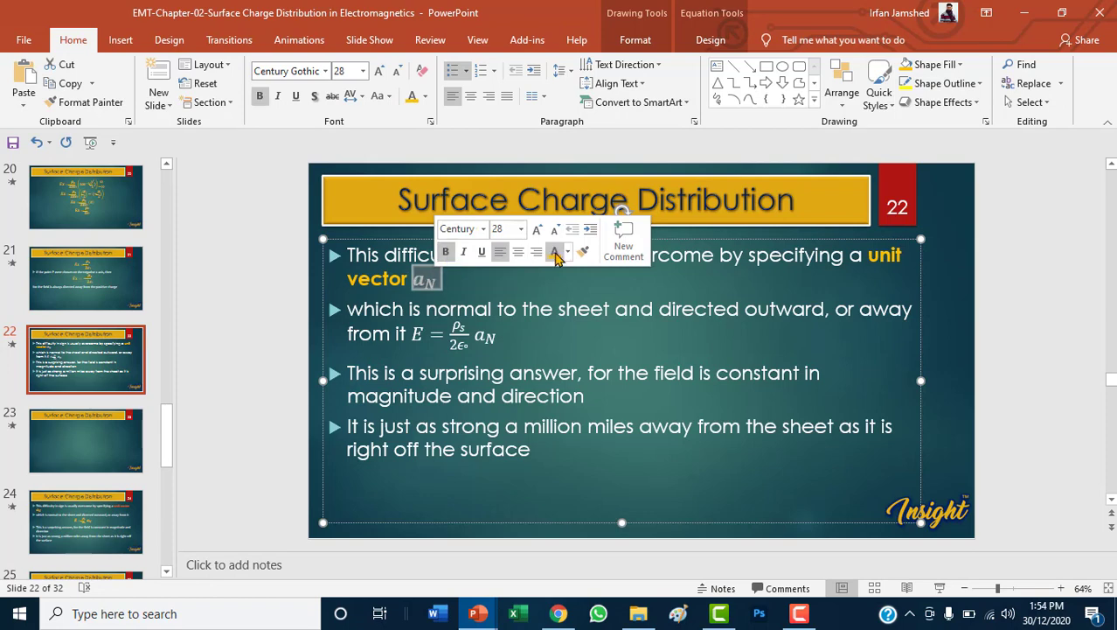
{"action": "left_click", "coordinate": [568, 252]}
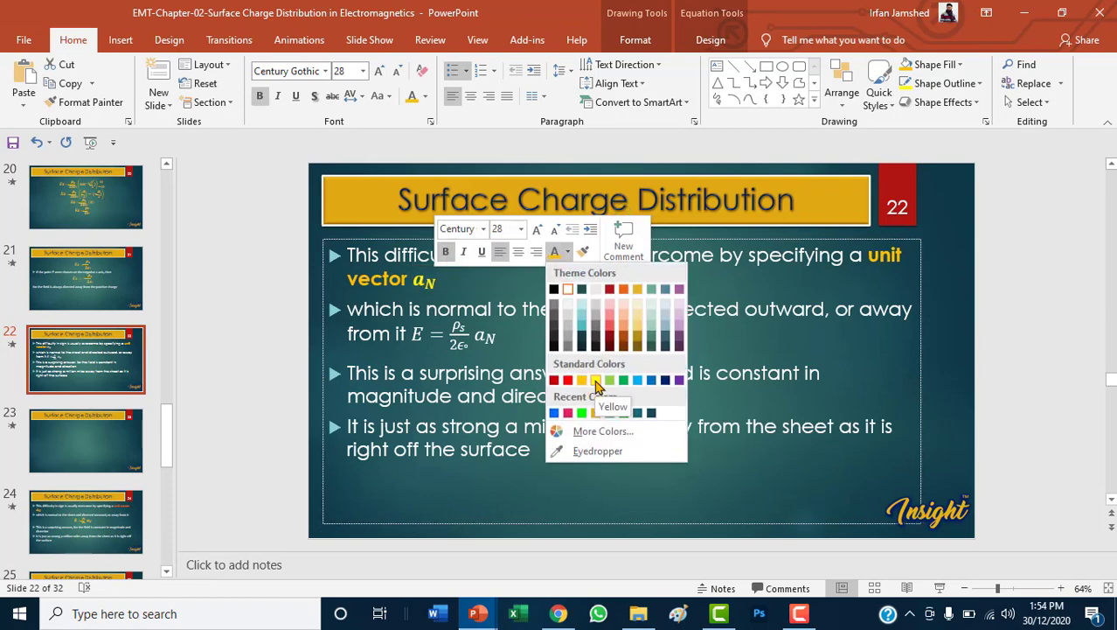
{"action": "left_click", "coordinate": [596, 385]}
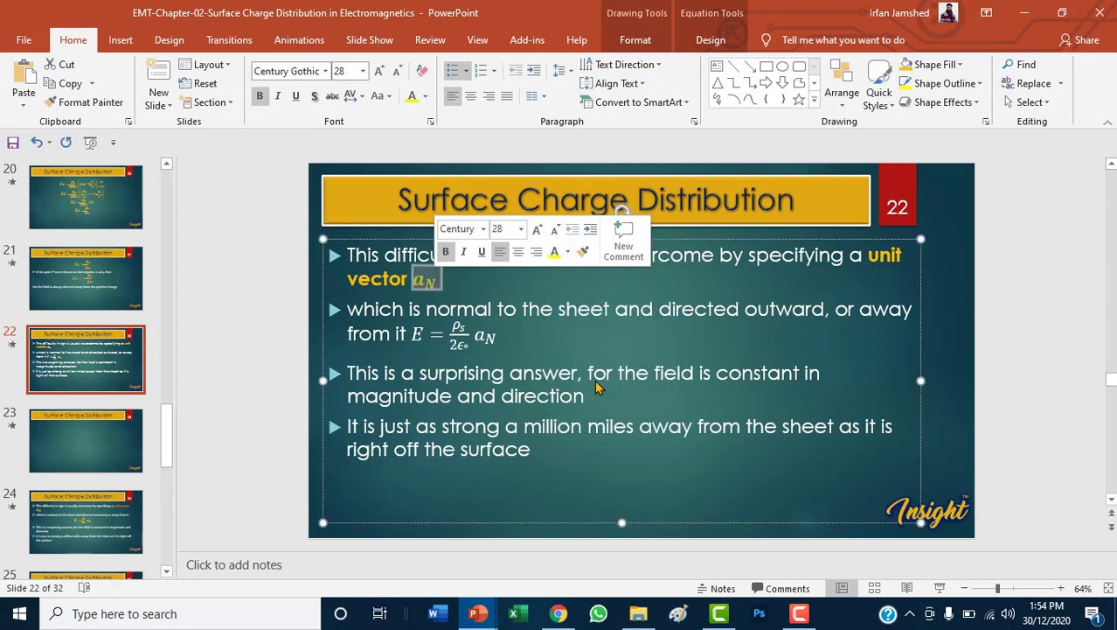
- Make the E equation in the second bullet bold yellow
{"action": "left_click", "coordinate": [495, 345]}
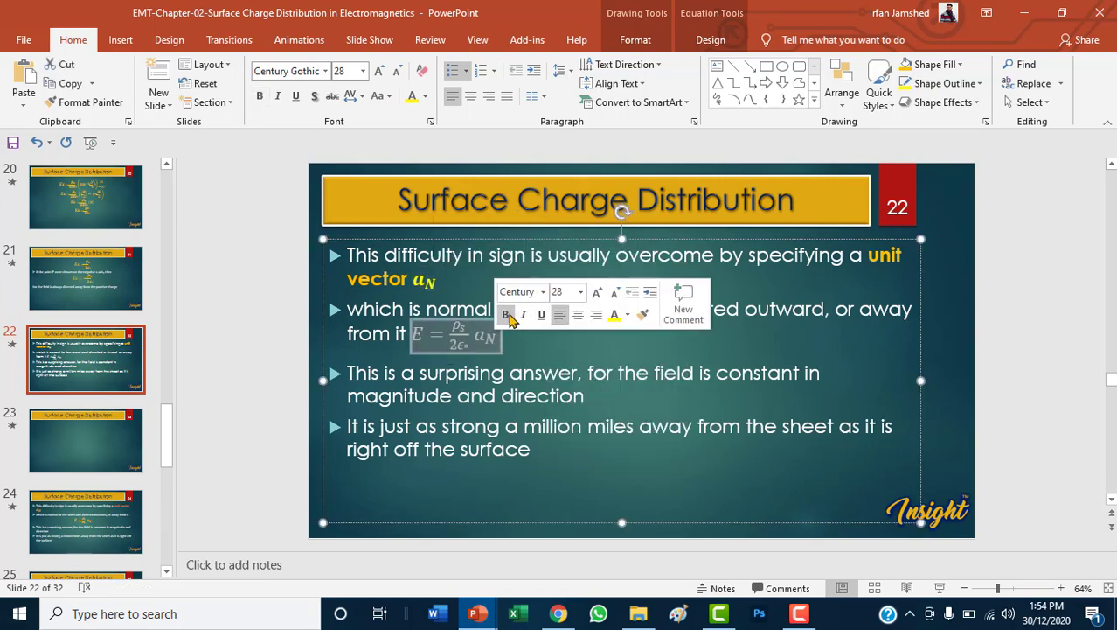
{"action": "left_click", "coordinate": [506, 315]}
{"action": "left_click", "coordinate": [613, 315]}
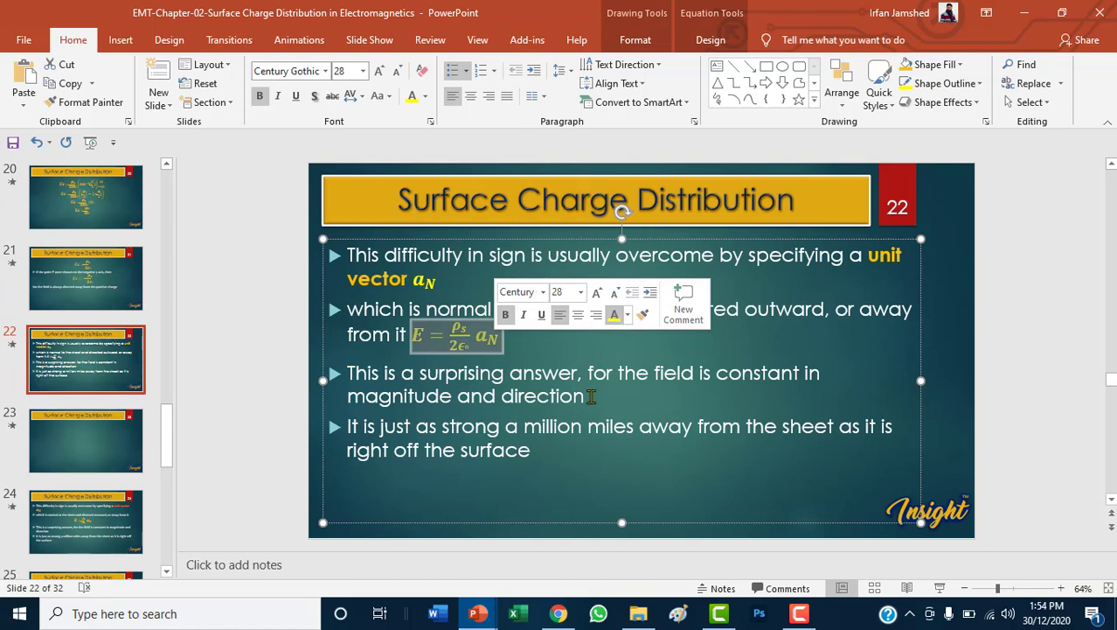
{"action": "left_click", "coordinate": [591, 397]}
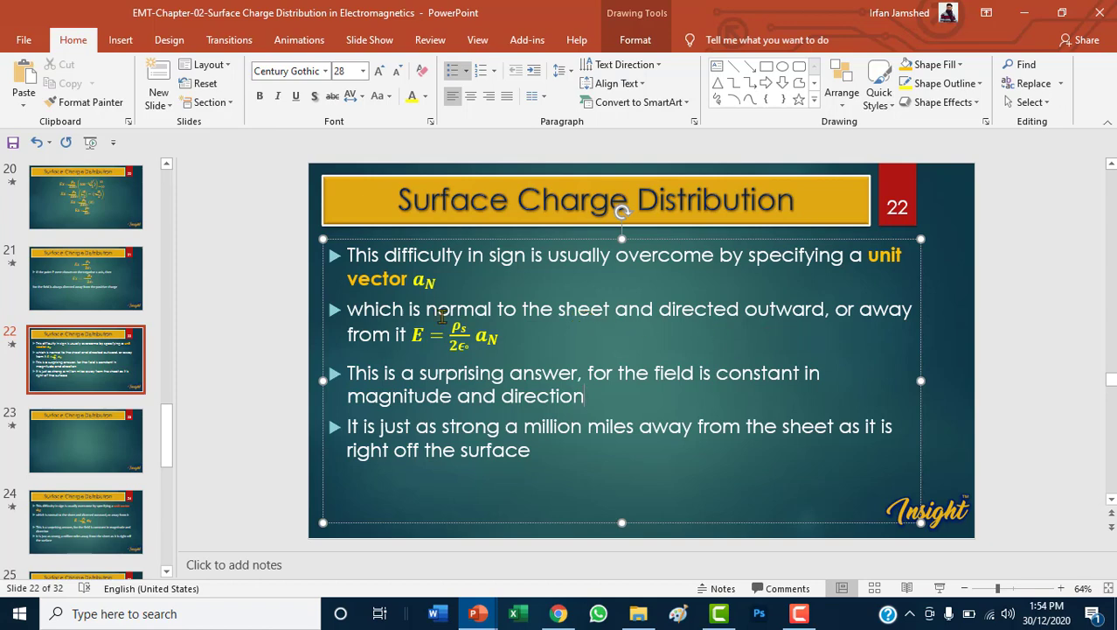
- Make 'normal to the sheet' bold red, then move to slide 24
{"action": "left_click_drag", "start_coordinate": [425, 308], "coordinate": [612, 310]}
{"action": "left_click", "coordinate": [600, 282]}
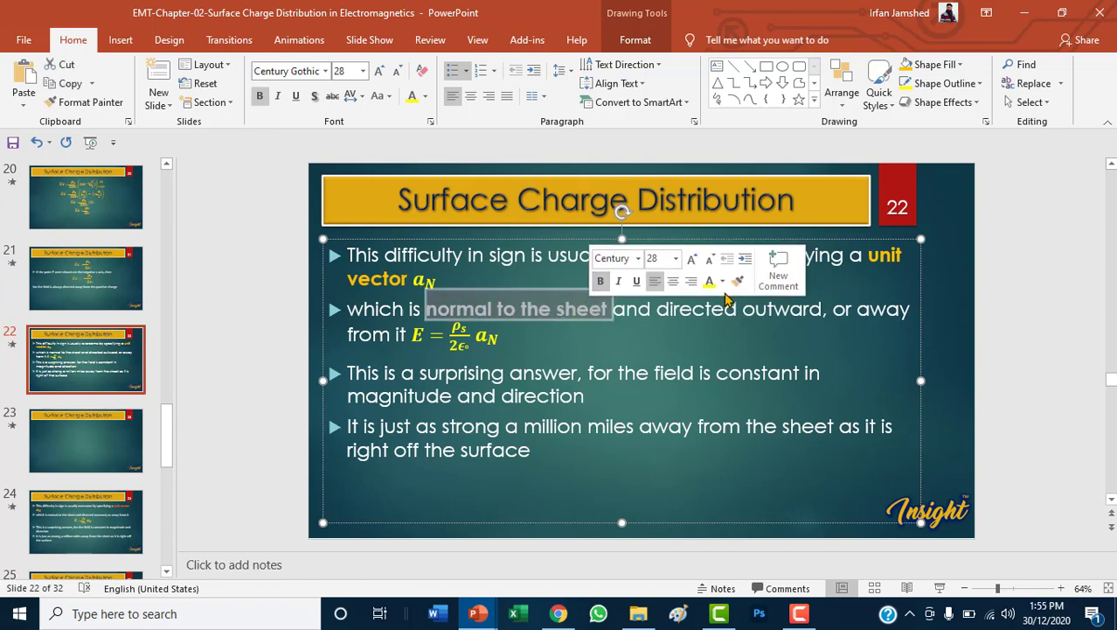
{"action": "left_click", "coordinate": [724, 282]}
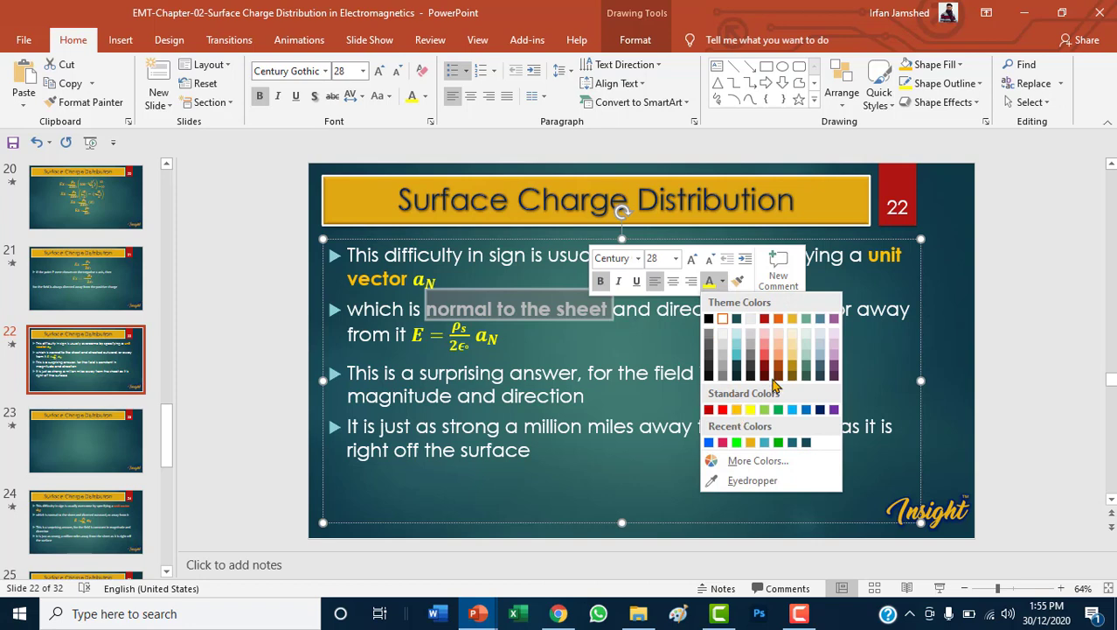
{"action": "left_click", "coordinate": [764, 359]}
{"action": "left_click", "coordinate": [584, 423]}
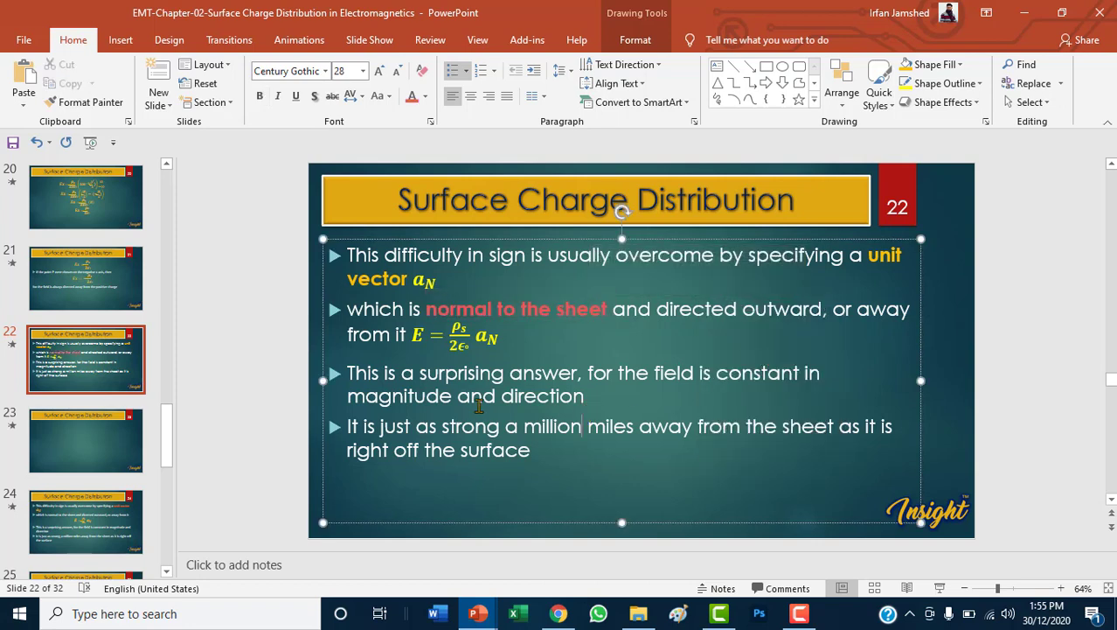
{"action": "left_click", "coordinate": [114, 517]}
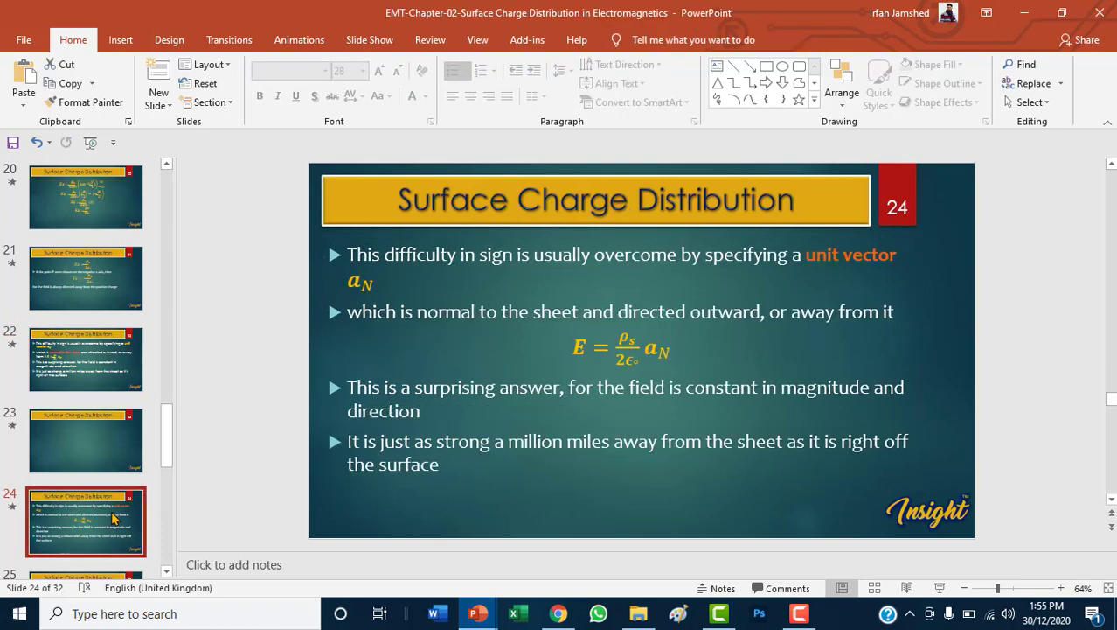
- Look over slides 26, 27 and 30 in turn
{"action": "scroll", "coordinate": [114, 517], "scroll_direction": "down", "scroll_amount": 3}
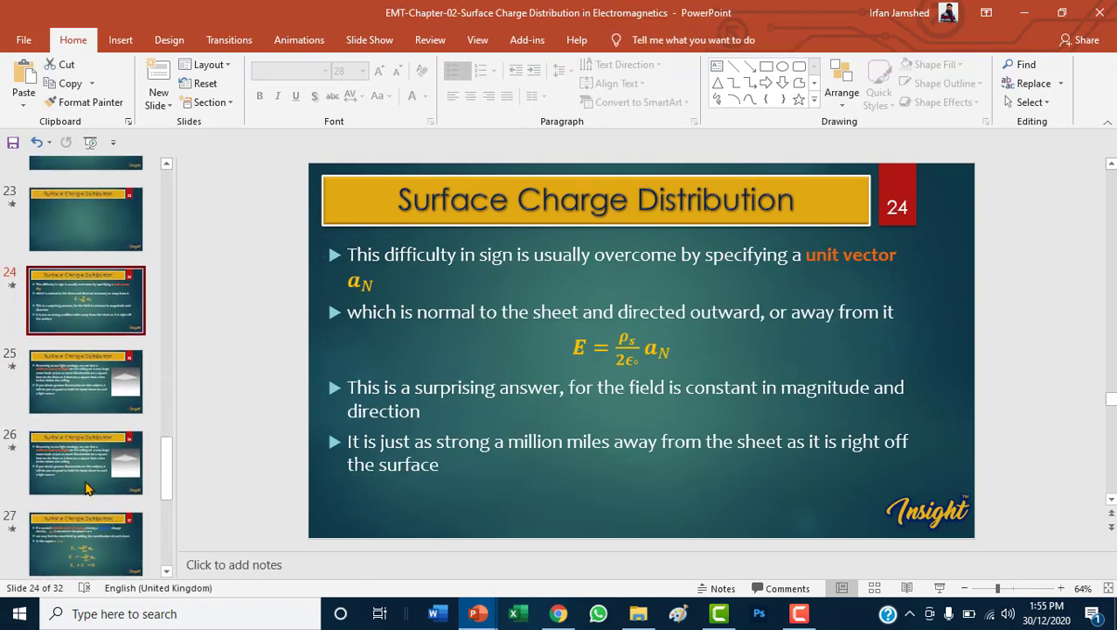
{"action": "left_click", "coordinate": [91, 485]}
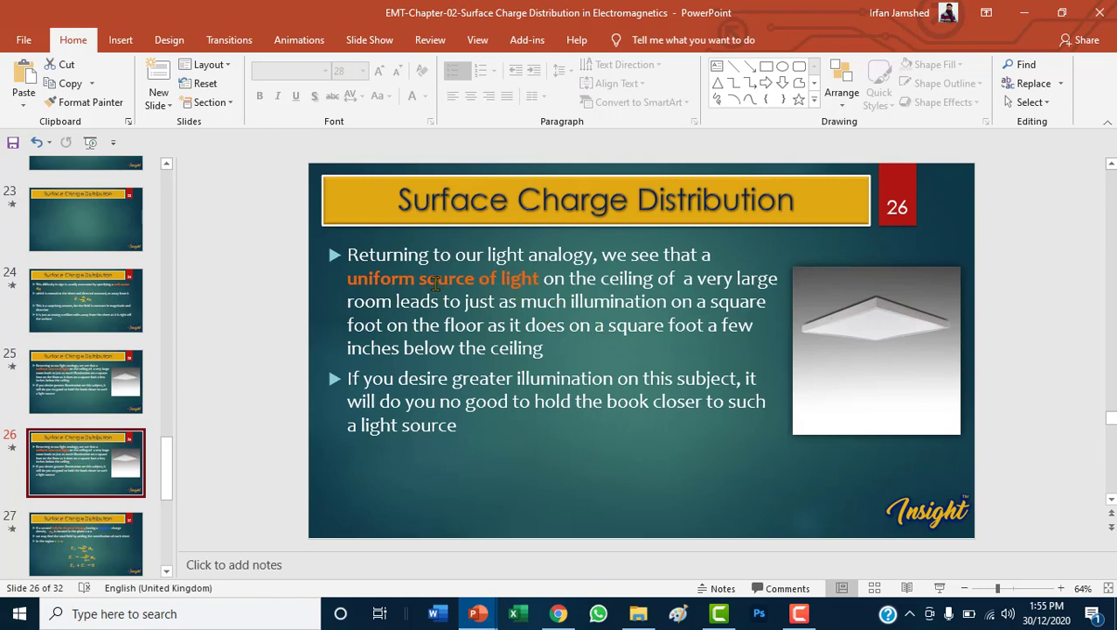
{"action": "left_click", "coordinate": [127, 536]}
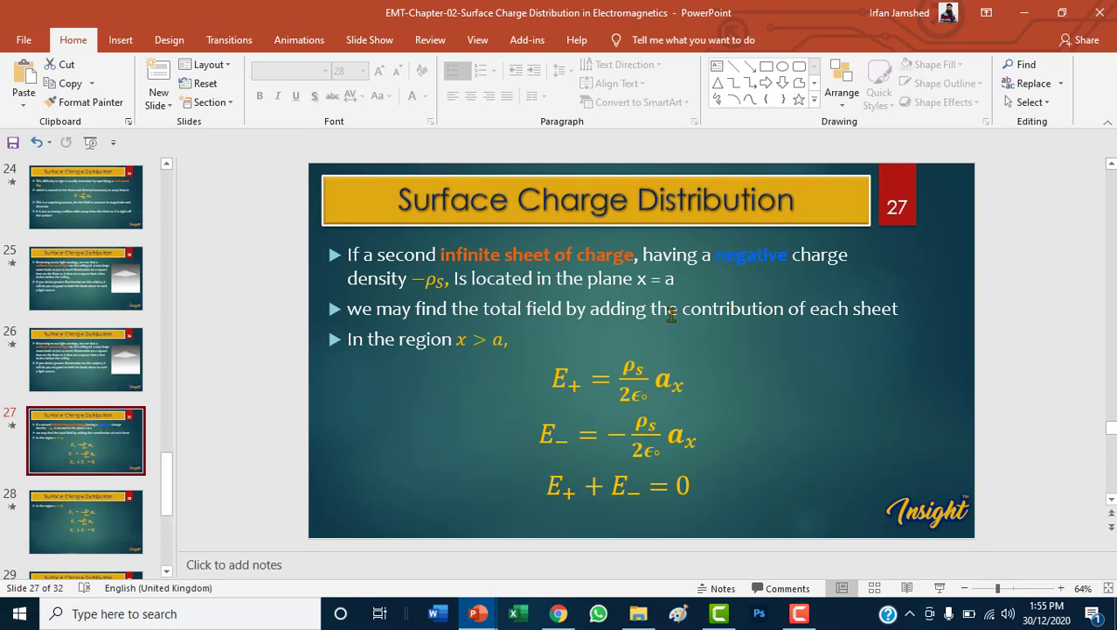
{"action": "scroll", "coordinate": [109, 463], "scroll_direction": "down", "scroll_amount": 1}
{"action": "scroll", "coordinate": [106, 474], "scroll_direction": "down", "scroll_amount": 2}
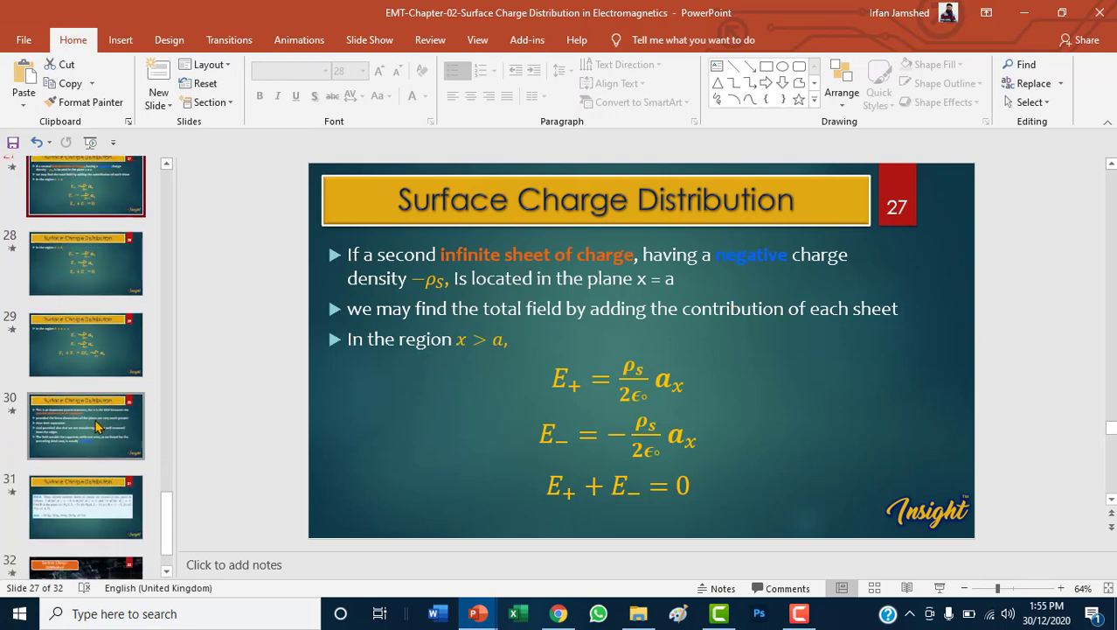
{"action": "left_click", "coordinate": [99, 428]}
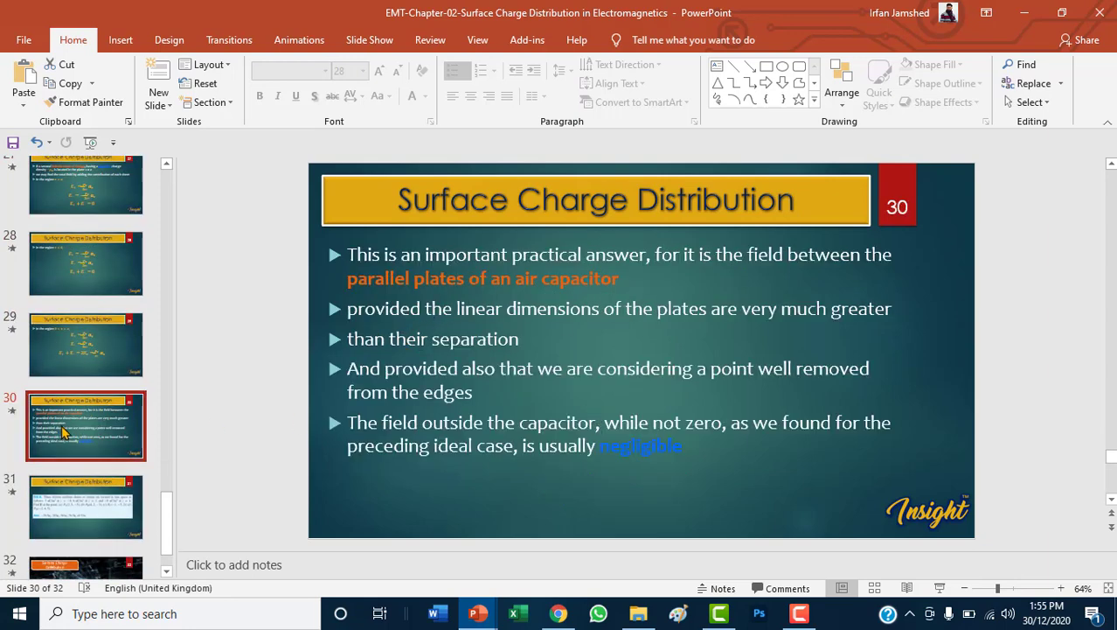
- Inspect slide 30's bullet text, then return to the edited slide 22
{"action": "scroll", "coordinate": [63, 432], "scroll_direction": "up", "scroll_amount": 1}
{"action": "scroll", "coordinate": [63, 432], "scroll_direction": "up", "scroll_amount": 2}
{"action": "scroll", "coordinate": [63, 432], "scroll_direction": "up", "scroll_amount": 2}
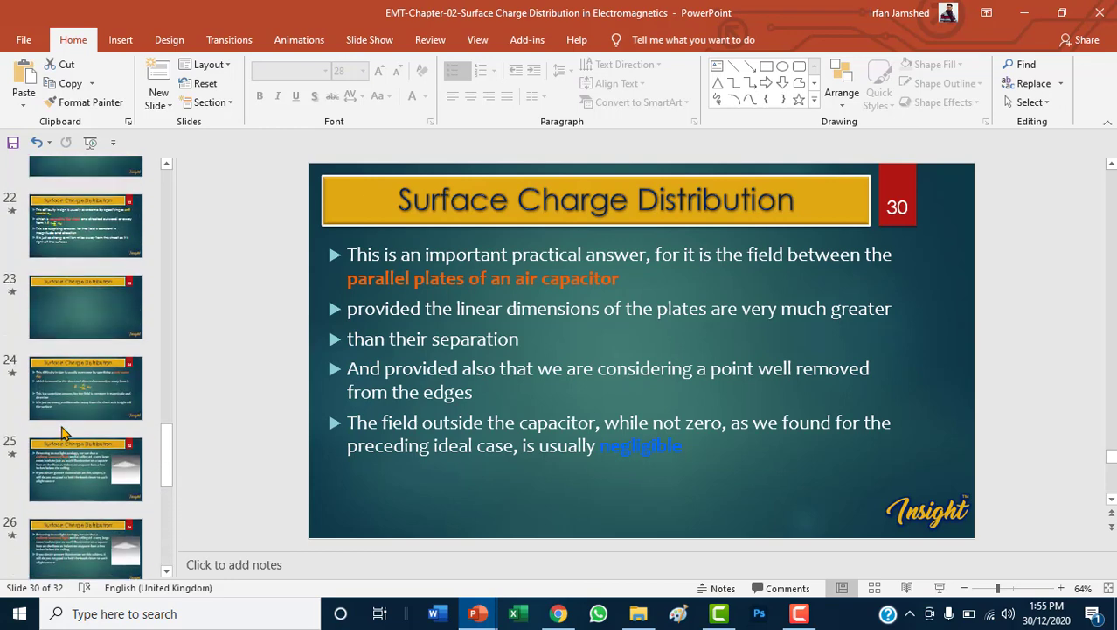
{"action": "scroll", "coordinate": [63, 432], "scroll_direction": "down", "scroll_amount": 1}
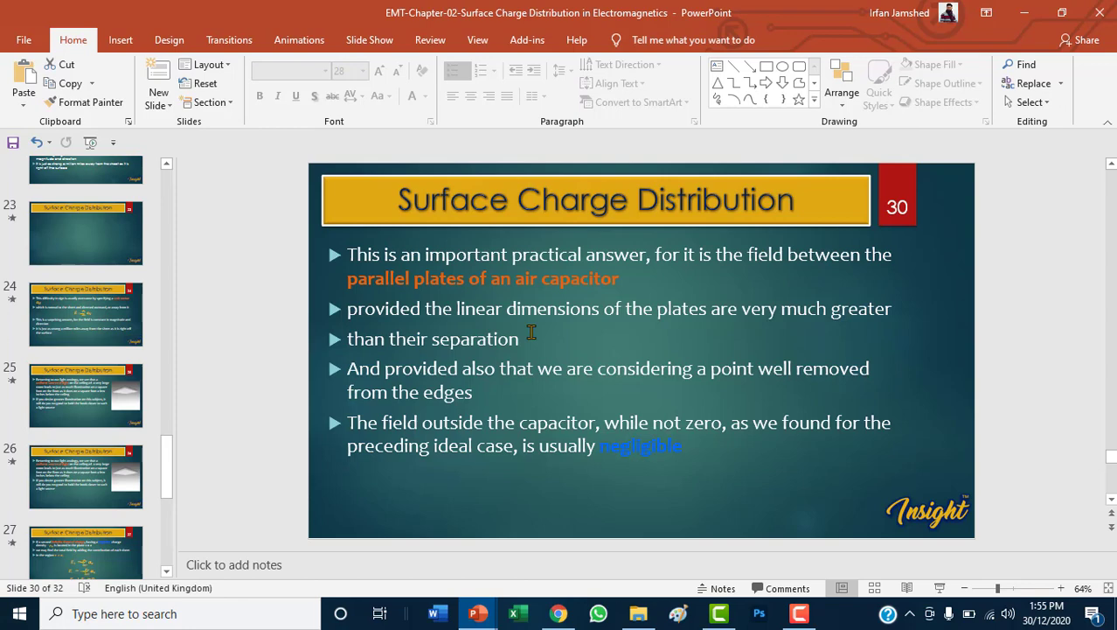
{"action": "left_click", "coordinate": [530, 332]}
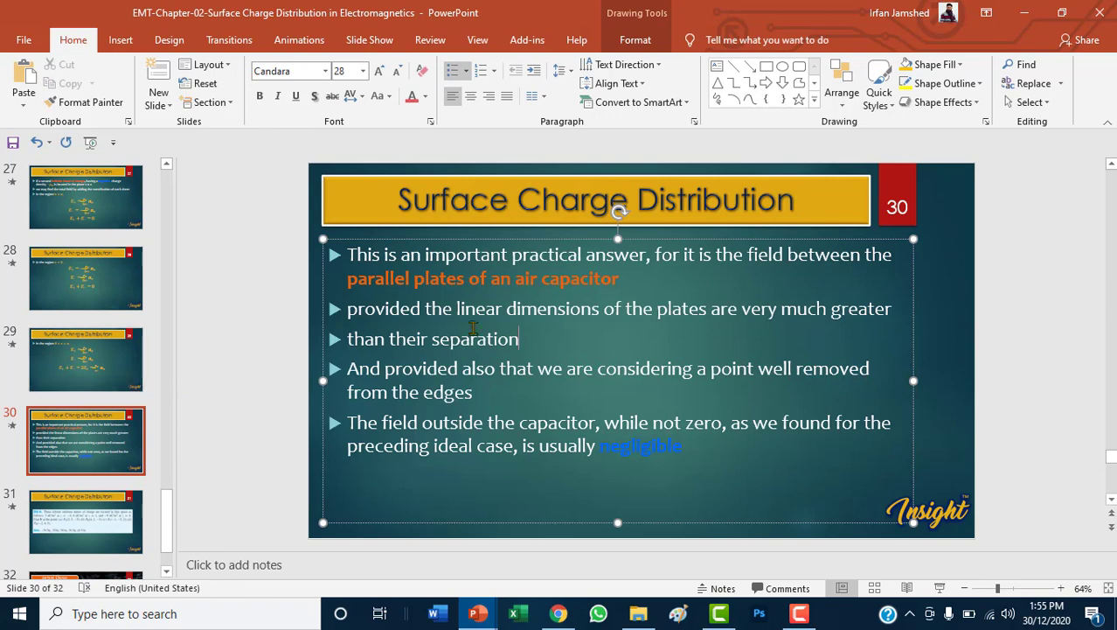
{"action": "left_click", "coordinate": [63, 324]}
{"action": "scroll", "coordinate": [63, 323], "scroll_direction": "up", "scroll_amount": 5}
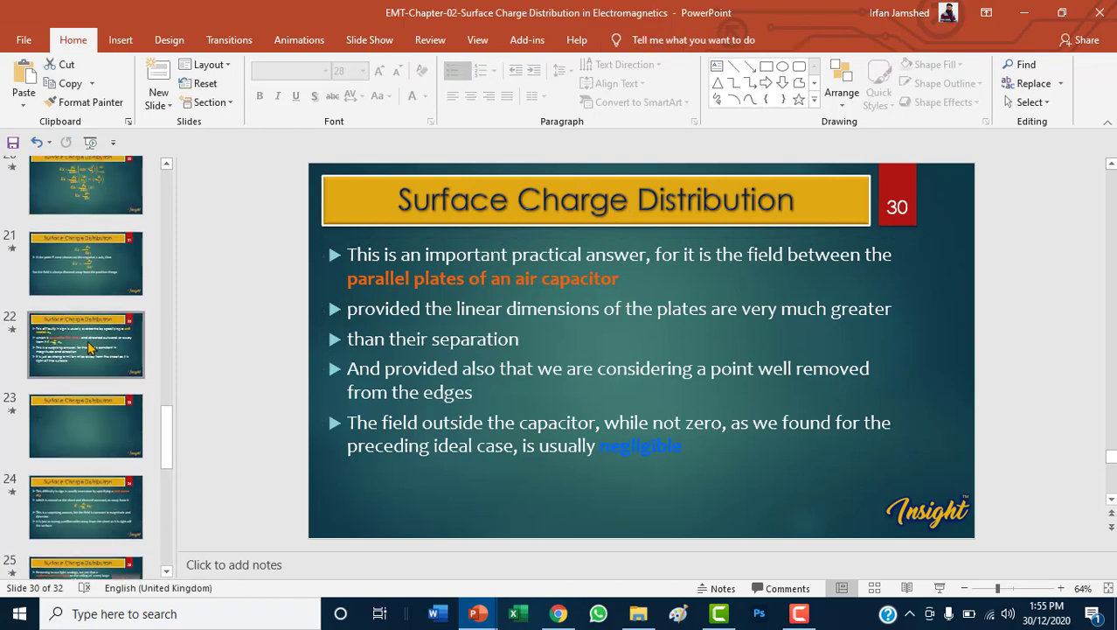
{"action": "left_click", "coordinate": [88, 347]}
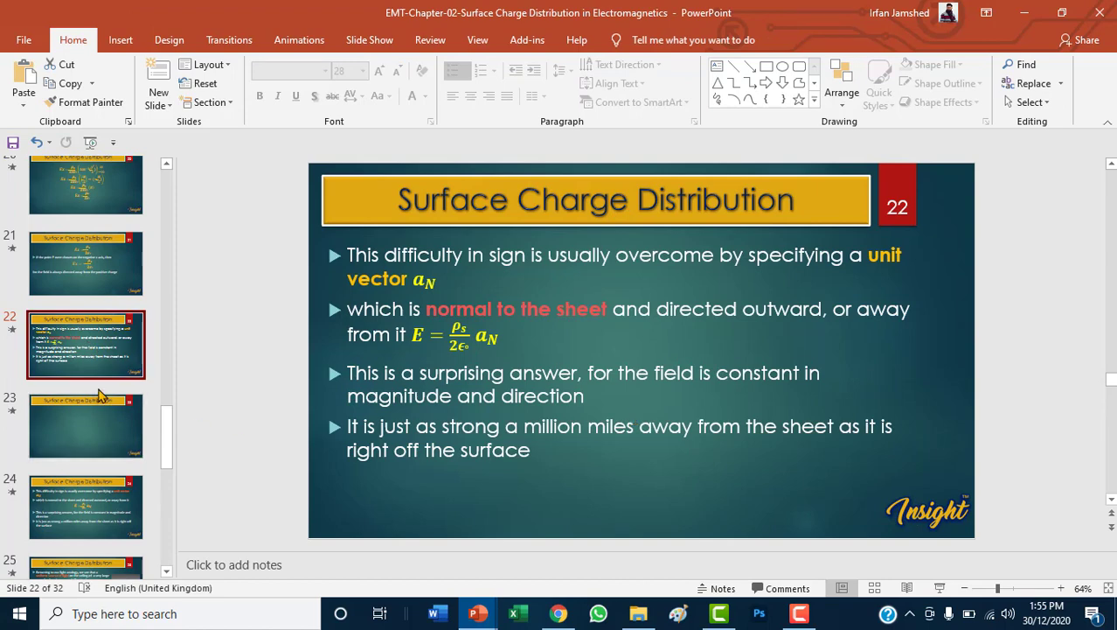
- Move back up past slide 7 to display slide 6, 'Surface Charge Distribution'
{"action": "scroll", "coordinate": [99, 395], "scroll_direction": "up", "scroll_amount": 3}
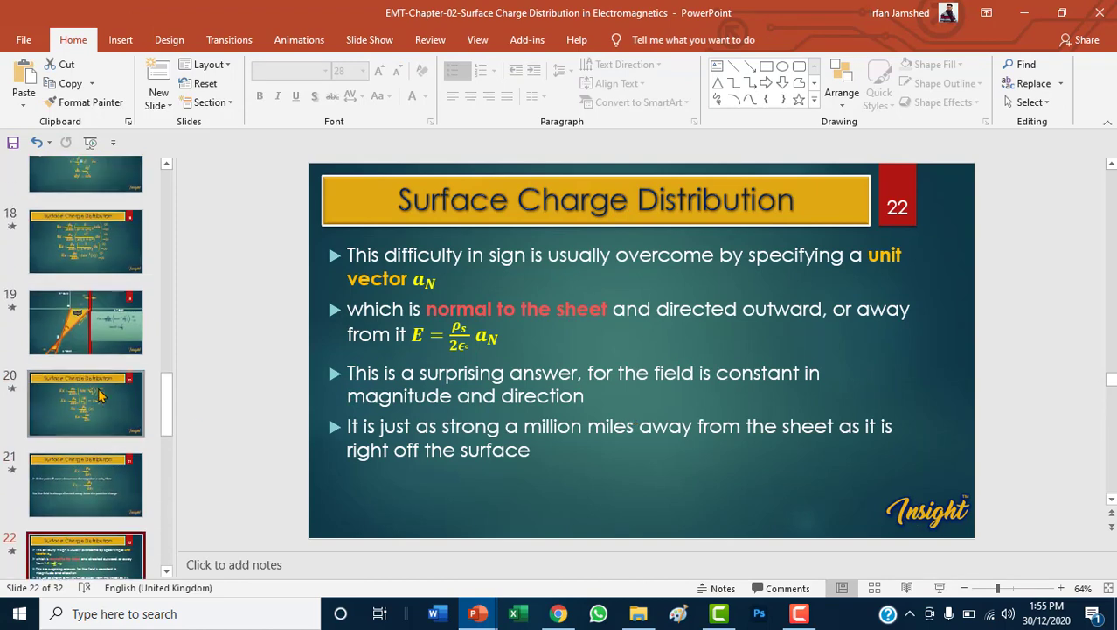
{"action": "scroll", "coordinate": [99, 395], "scroll_direction": "up", "scroll_amount": 3}
{"action": "scroll", "coordinate": [99, 395], "scroll_direction": "up", "scroll_amount": 3}
{"action": "scroll", "coordinate": [99, 395], "scroll_direction": "up", "scroll_amount": 2}
{"action": "scroll", "coordinate": [99, 396], "scroll_direction": "up", "scroll_amount": 2}
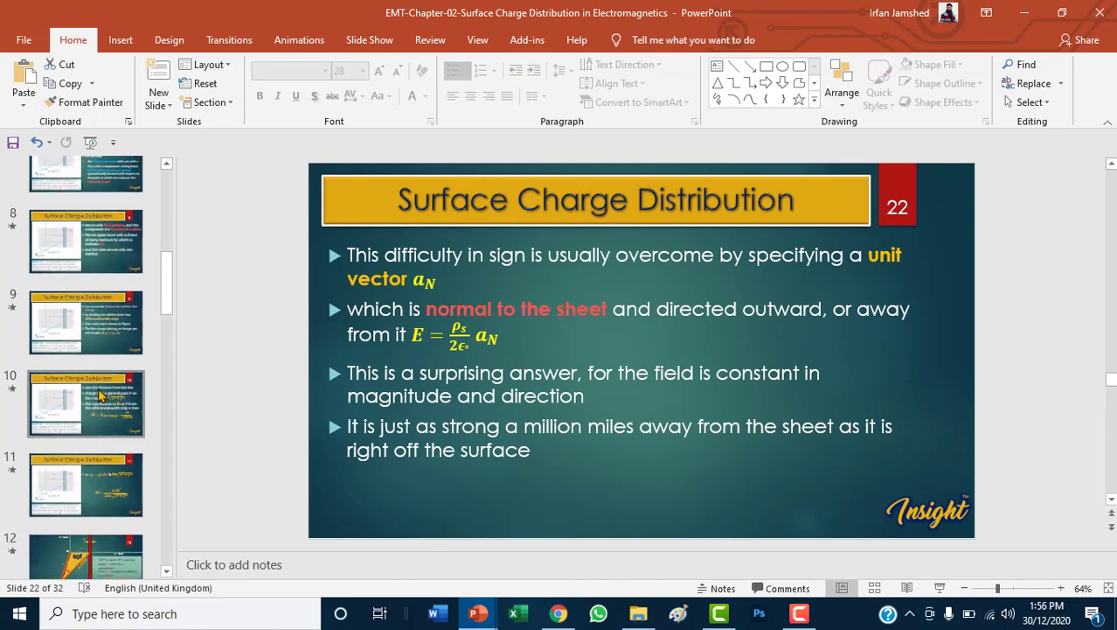
{"action": "scroll", "coordinate": [101, 396], "scroll_direction": "up", "scroll_amount": 2}
{"action": "left_click", "coordinate": [111, 367]}
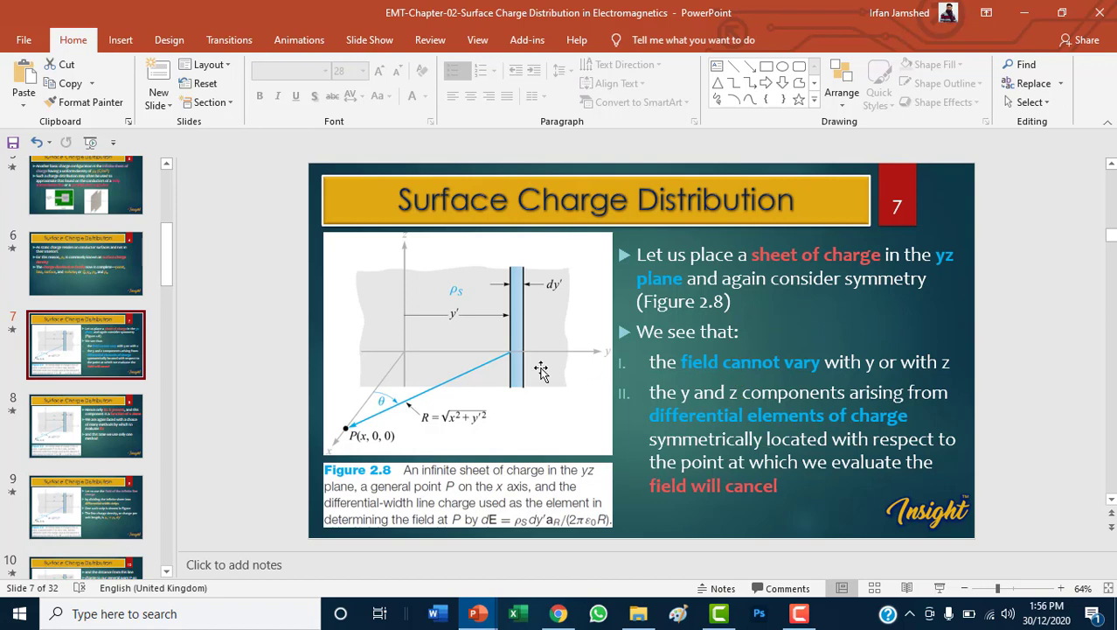
{"action": "left_click", "coordinate": [86, 263]}
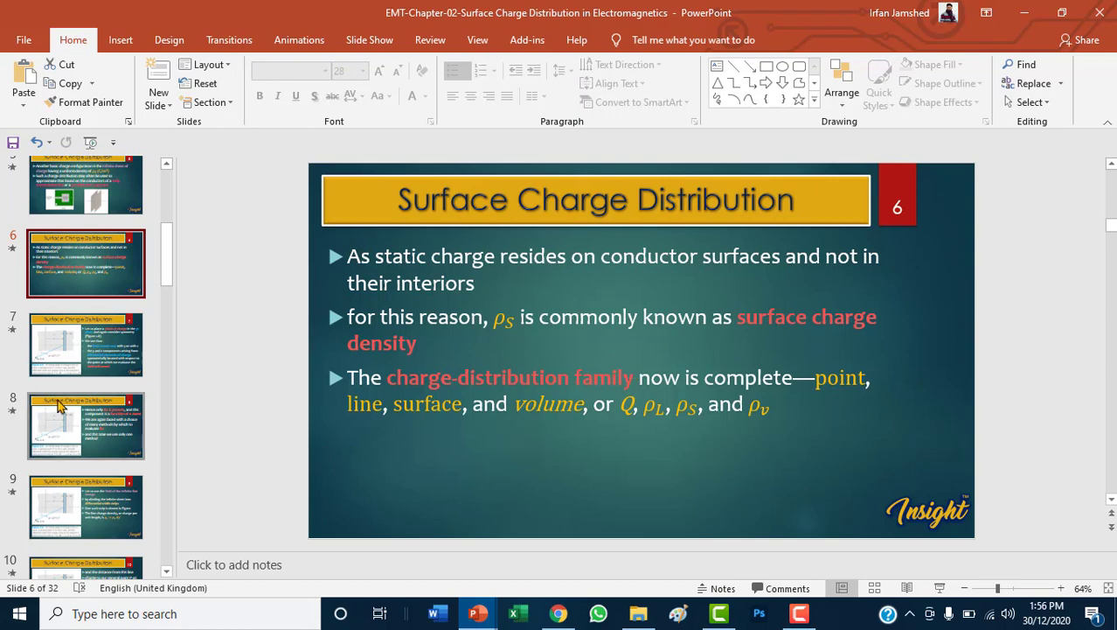
- Remove the empty slide 23 after checking slide 24, leaving the deck at 31 slides
{"action": "scroll", "coordinate": [63, 404], "scroll_direction": "down", "scroll_amount": 3}
{"action": "scroll", "coordinate": [63, 404], "scroll_direction": "down", "scroll_amount": 5}
{"action": "scroll", "coordinate": [62, 404], "scroll_direction": "down", "scroll_amount": 5}
{"action": "scroll", "coordinate": [63, 404], "scroll_direction": "down", "scroll_amount": 1}
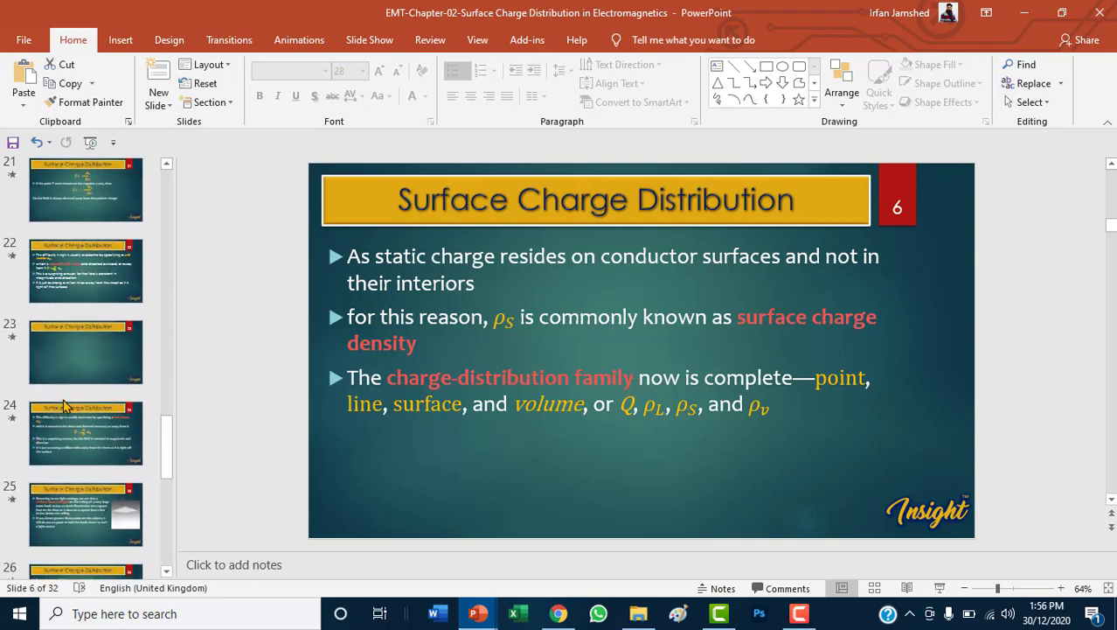
{"action": "left_click", "coordinate": [63, 404]}
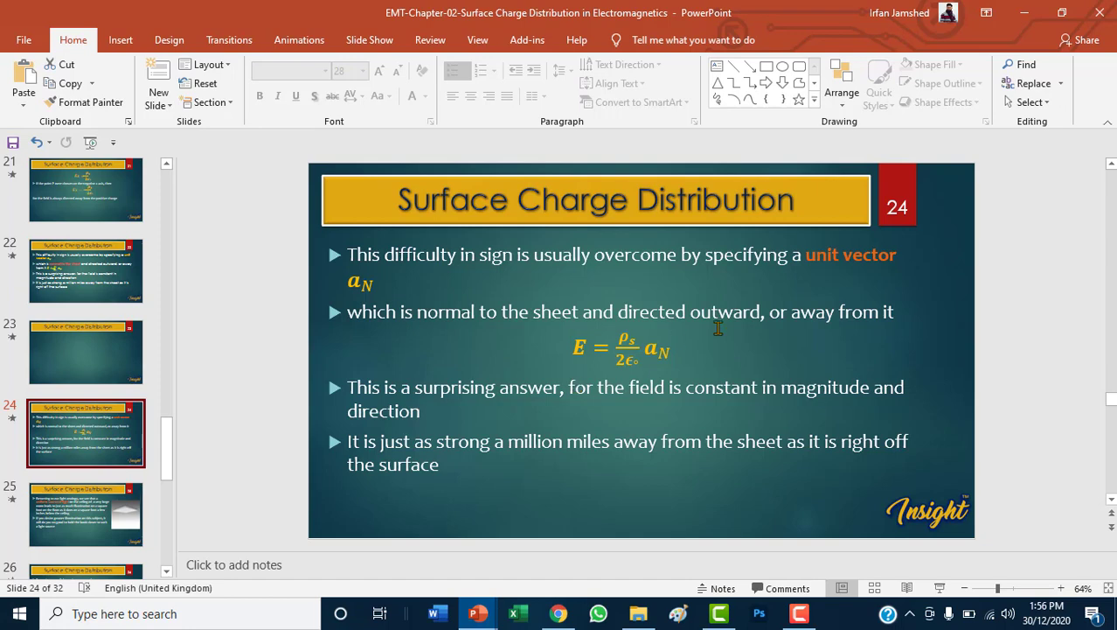
{"action": "left_click", "coordinate": [96, 366]}
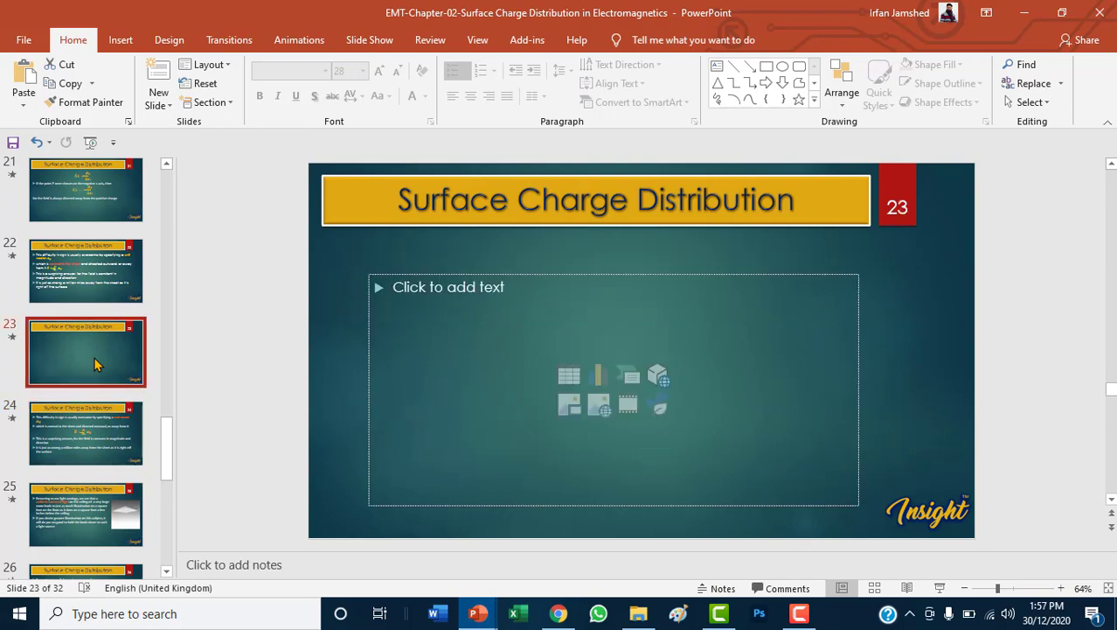
{"action": "key", "text": "Delete"}
{"action": "scroll", "coordinate": [529, 407], "scroll_direction": "up", "scroll_amount": 3}
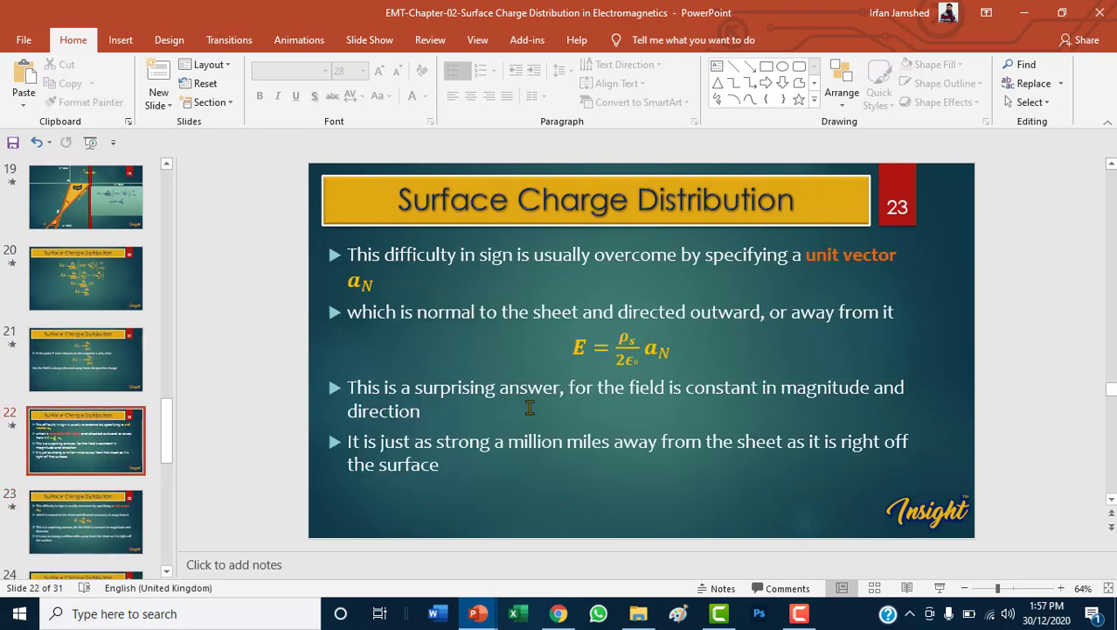
{"action": "scroll", "coordinate": [529, 407], "scroll_direction": "up", "scroll_amount": 3}
{"action": "scroll", "coordinate": [529, 407], "scroll_direction": "up", "scroll_amount": 3}
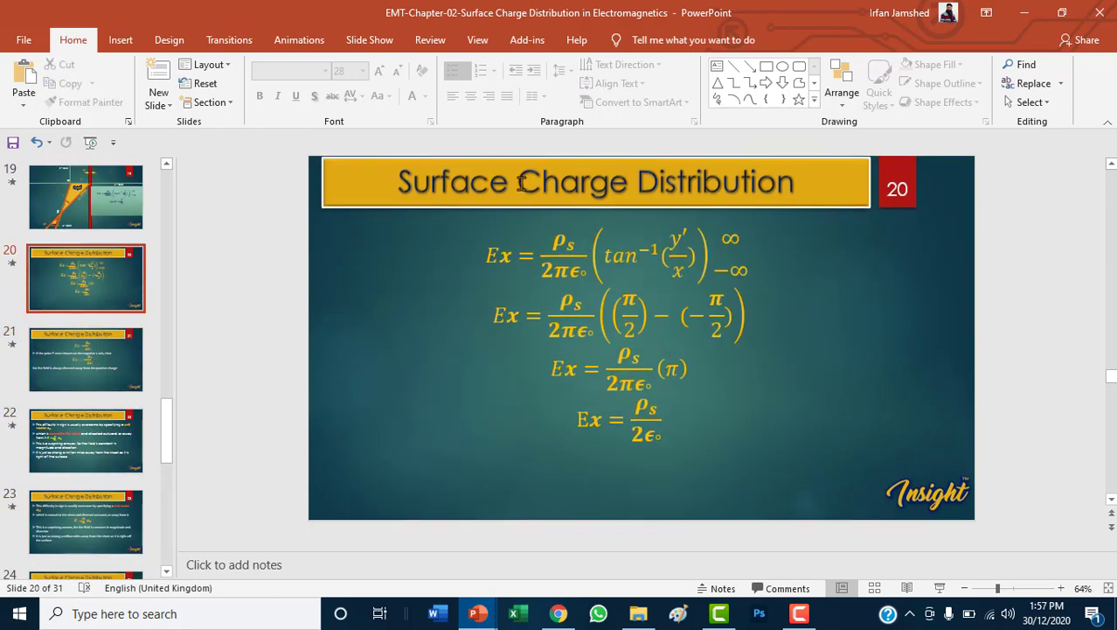
- Check the Office account details, then show Protect Presentation options on the Info page
{"action": "left_click", "coordinate": [431, 40]}
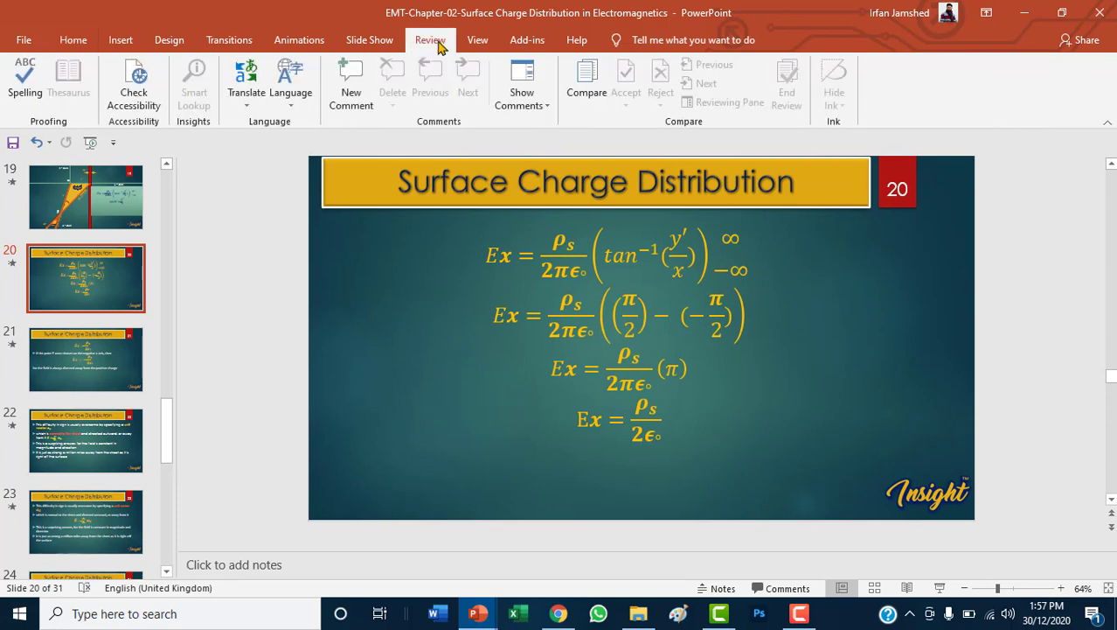
{"action": "left_click", "coordinate": [490, 43]}
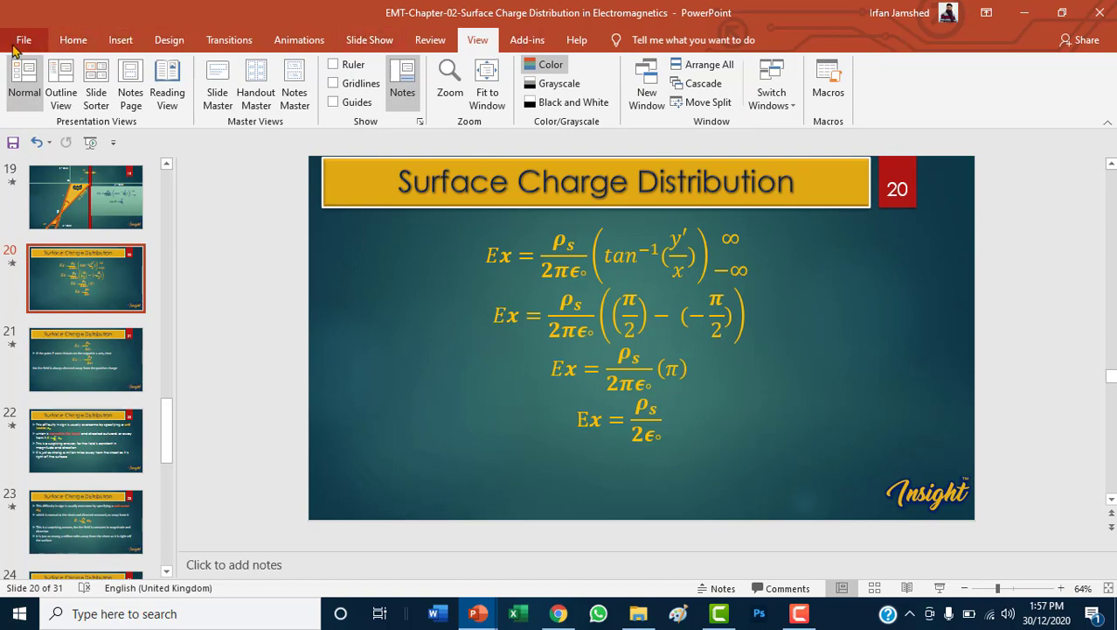
{"action": "left_click", "coordinate": [18, 44]}
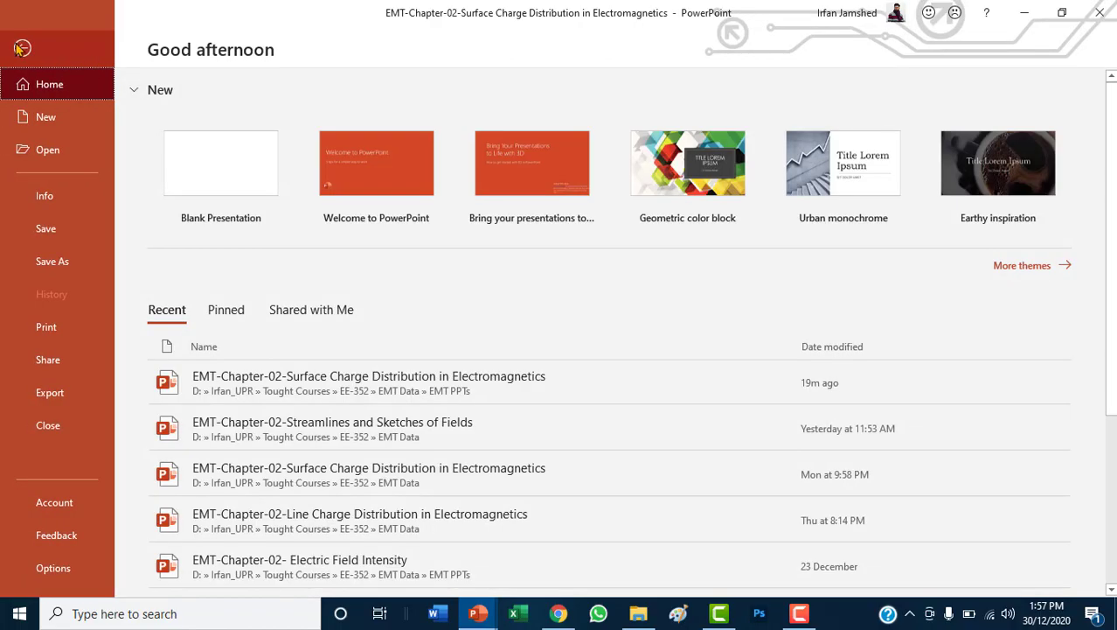
{"action": "left_click", "coordinate": [54, 505]}
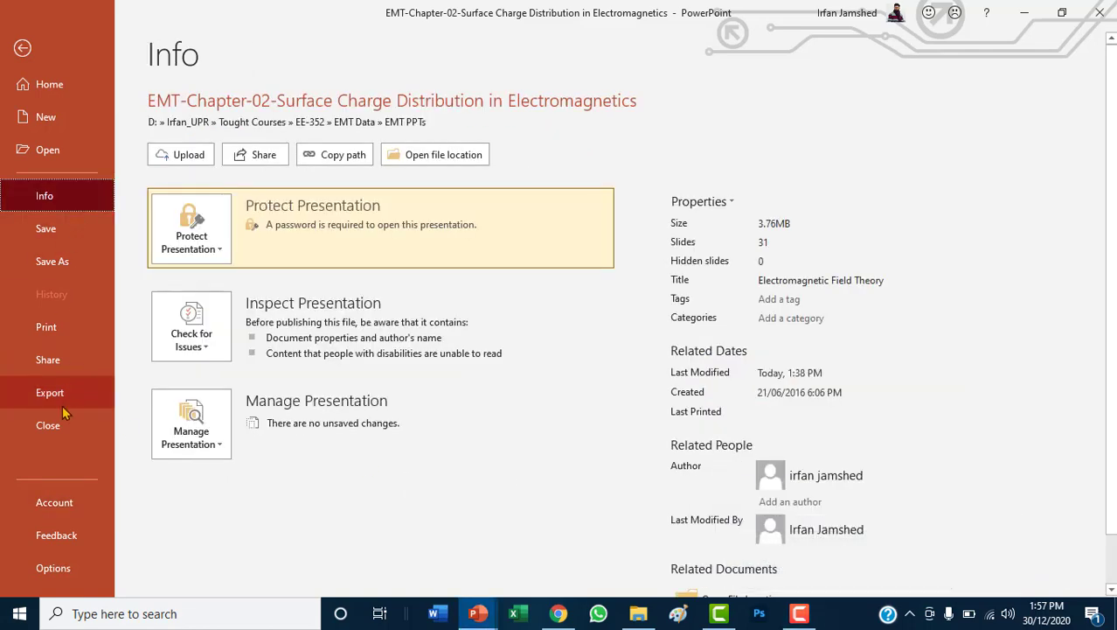
{"action": "left_click", "coordinate": [70, 504]}
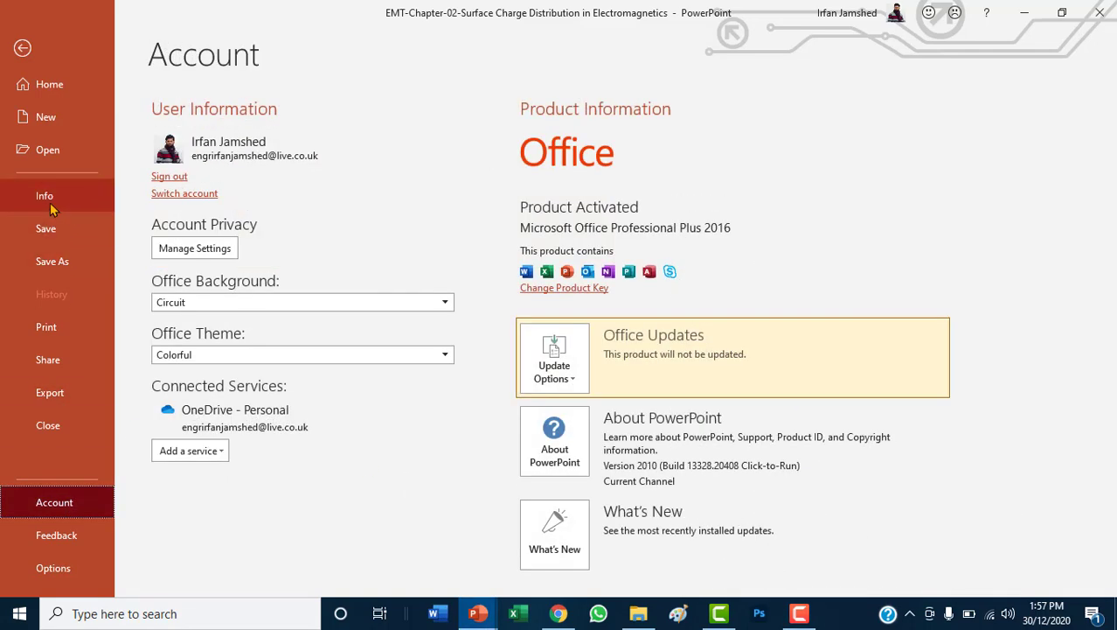
{"action": "left_click", "coordinate": [50, 202]}
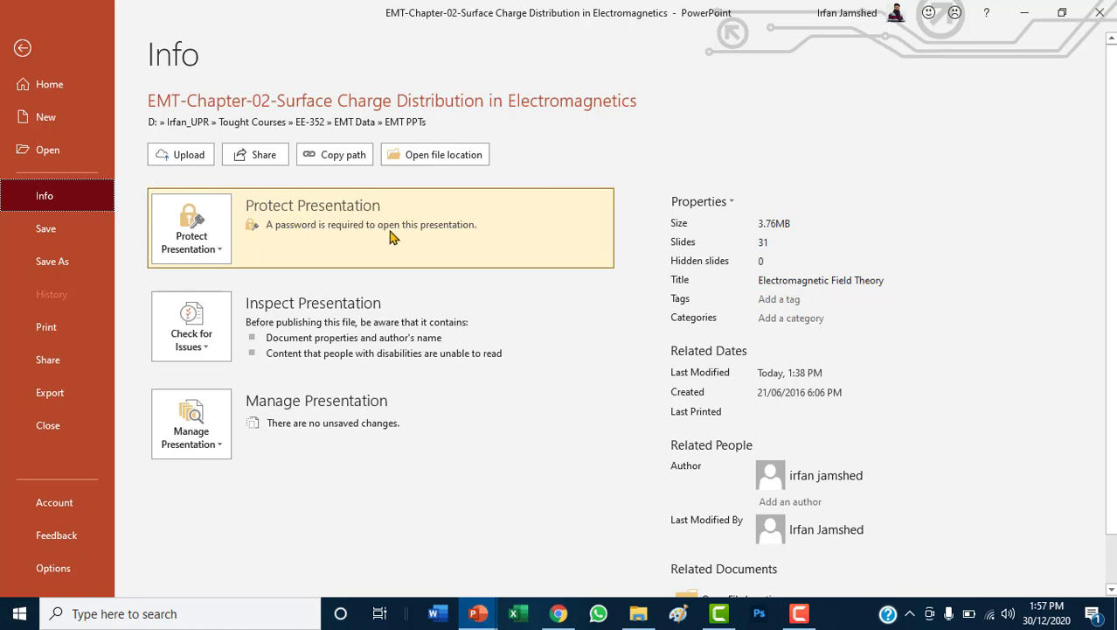
{"action": "left_click", "coordinate": [224, 248]}
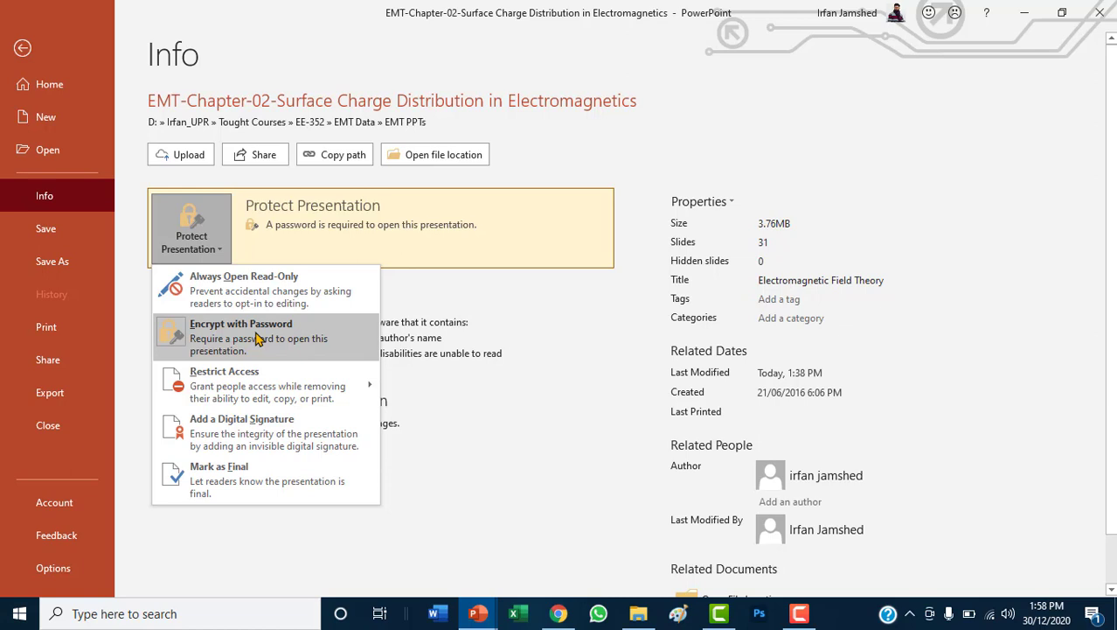
- Keep the existing open password under Encrypt with Password, then dismiss the protection menu
{"action": "left_click", "coordinate": [256, 338]}
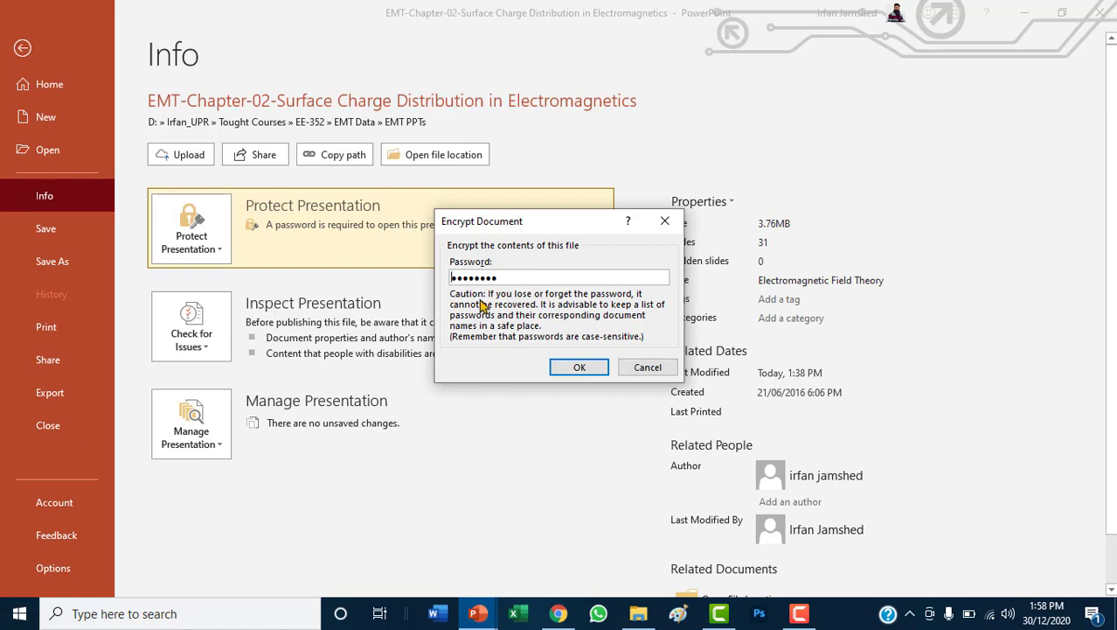
{"action": "left_click", "coordinate": [577, 368]}
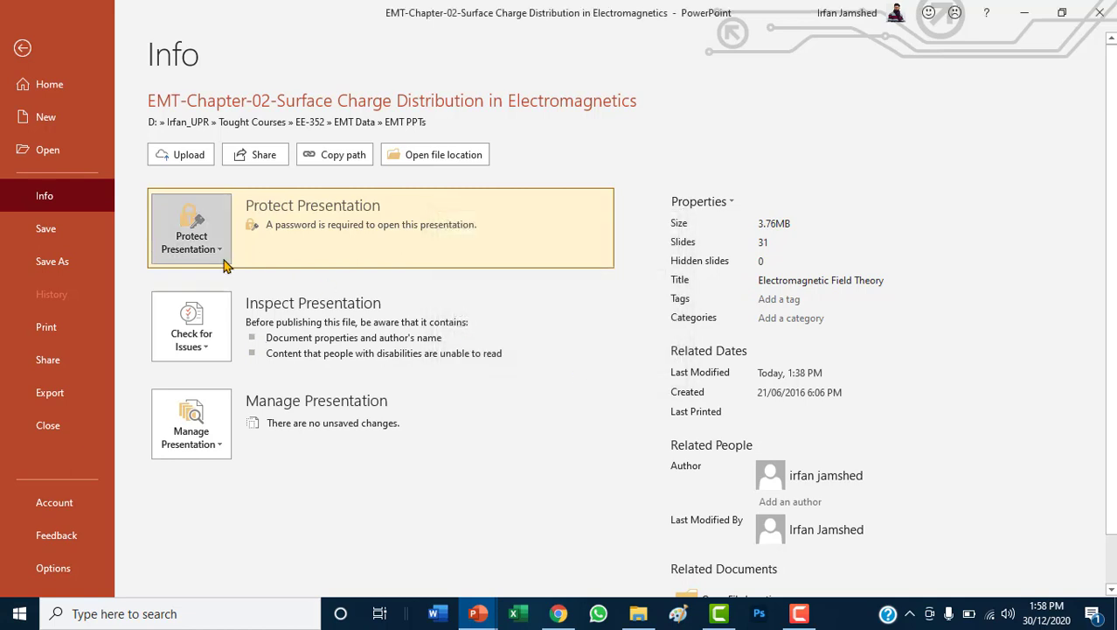
{"action": "left_click", "coordinate": [192, 230]}
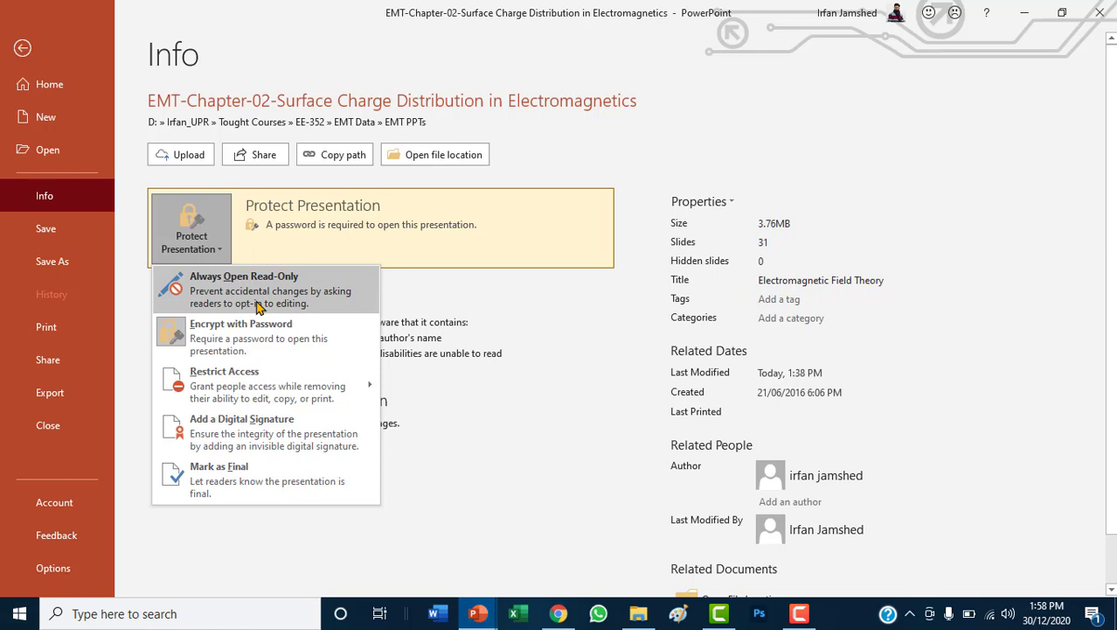
{"action": "mouse_move", "coordinate": [248, 385]}
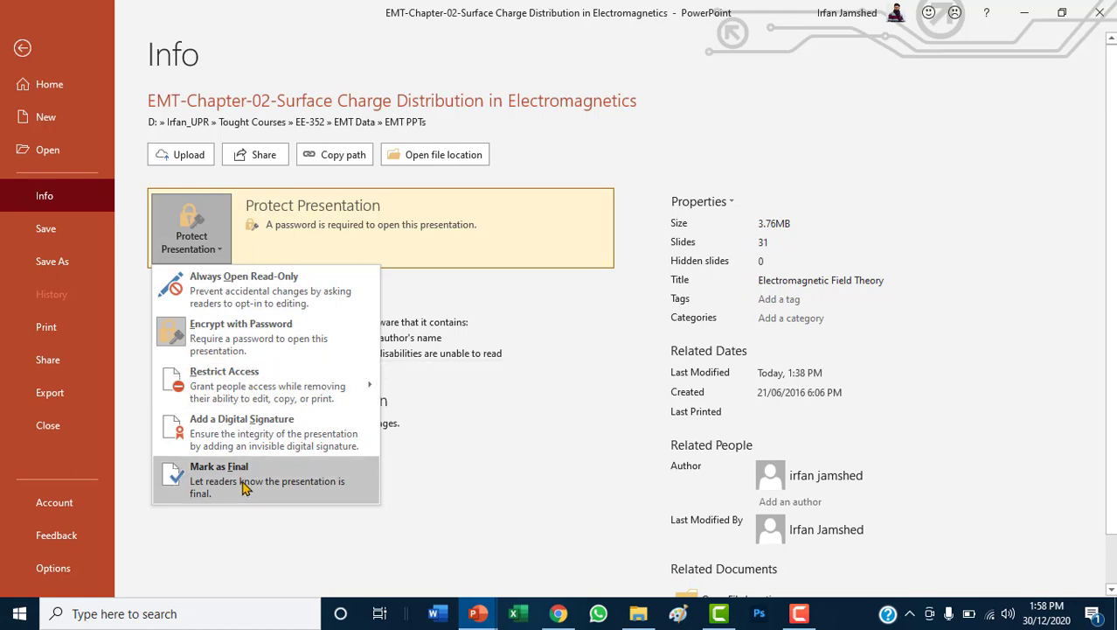
{"action": "left_click", "coordinate": [495, 432]}
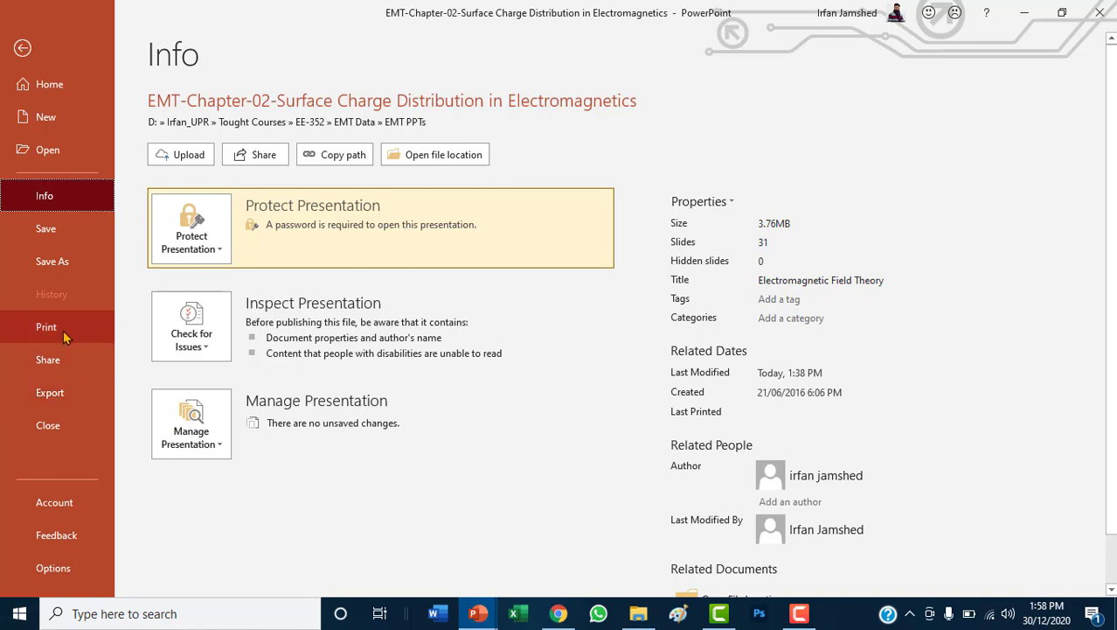
- Export the deck with Create PDF/XPS and publish it as a PDF in EMT PPTs
{"action": "left_click", "coordinate": [67, 384]}
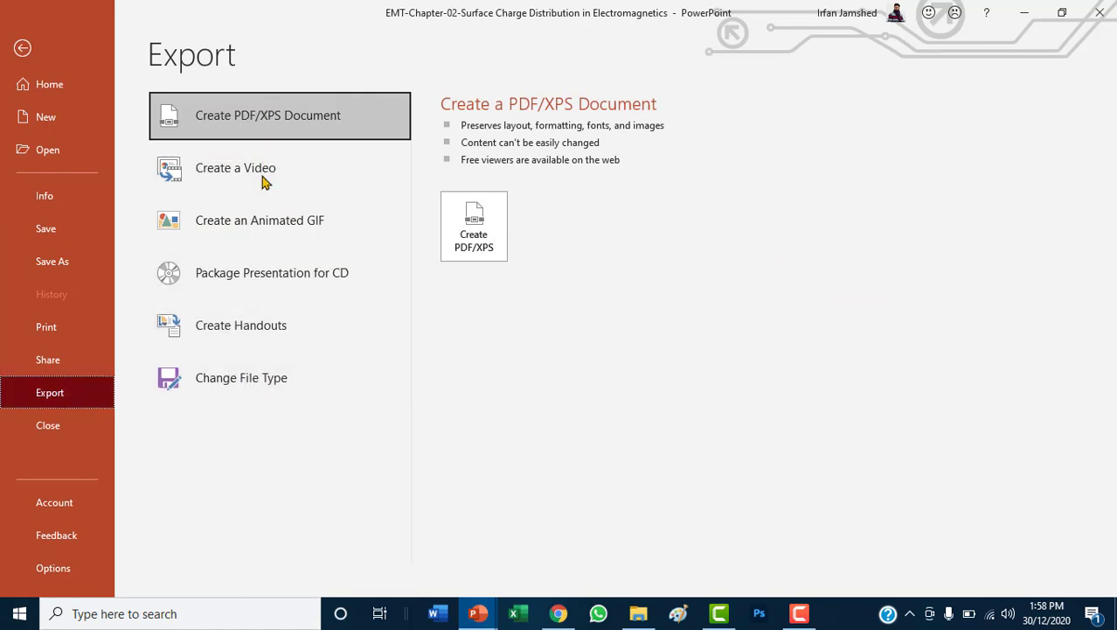
{"action": "left_click", "coordinate": [477, 242]}
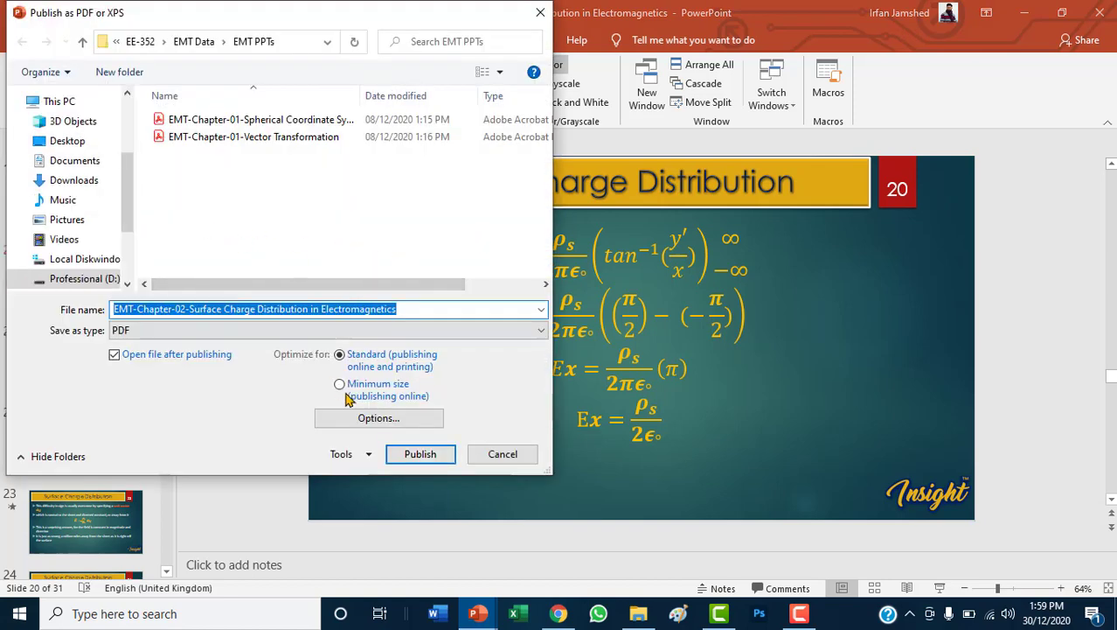
{"action": "left_click", "coordinate": [428, 455]}
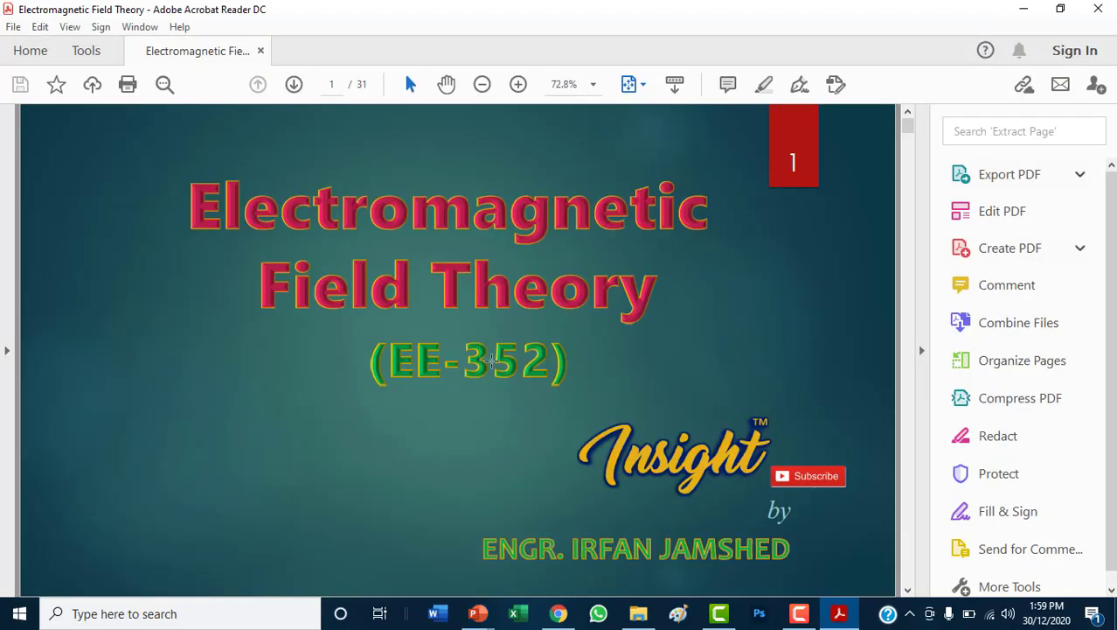
- Page down and back up through the 31-page PDF, then close Acrobat Reader
{"action": "scroll", "coordinate": [492, 360], "scroll_direction": "down", "scroll_amount": 1}
{"action": "scroll", "coordinate": [491, 361], "scroll_direction": "down", "scroll_amount": 1}
{"action": "scroll", "coordinate": [491, 360], "scroll_direction": "down", "scroll_amount": 3}
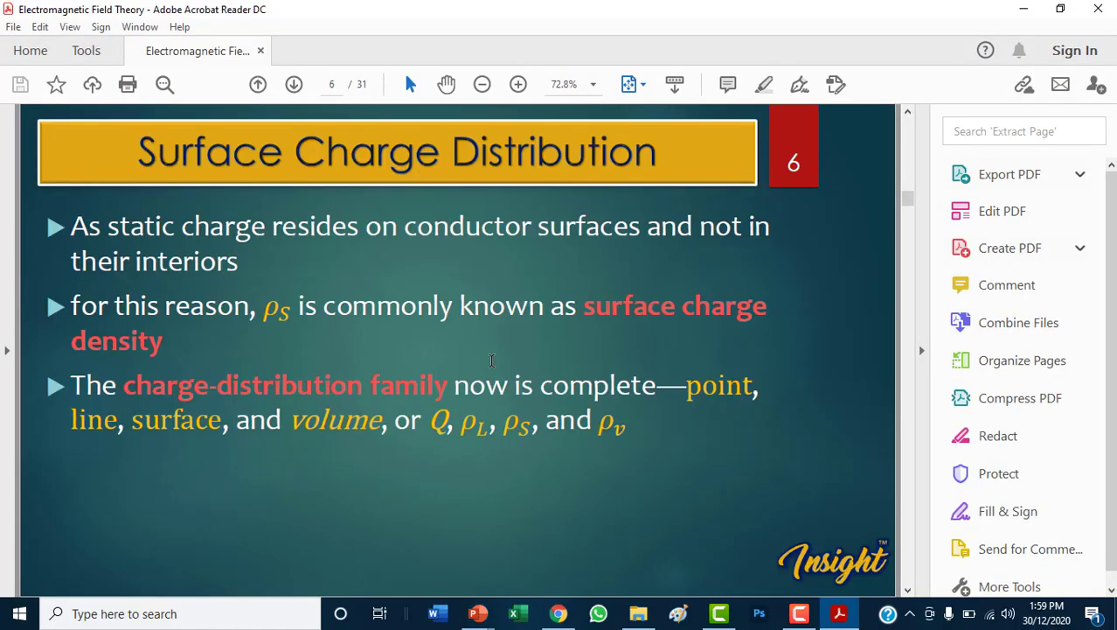
{"action": "scroll", "coordinate": [491, 360], "scroll_direction": "down", "scroll_amount": 3}
{"action": "scroll", "coordinate": [491, 360], "scroll_direction": "down", "scroll_amount": 3}
{"action": "scroll", "coordinate": [491, 360], "scroll_direction": "down", "scroll_amount": 4}
{"action": "scroll", "coordinate": [491, 360], "scroll_direction": "down", "scroll_amount": 5}
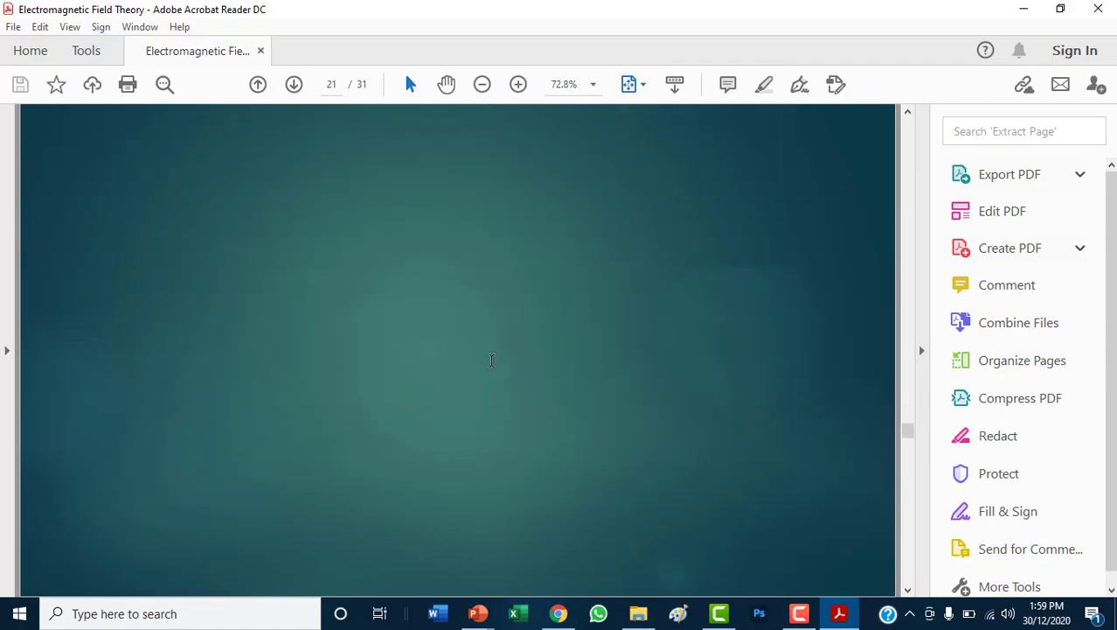
{"action": "scroll", "coordinate": [492, 361], "scroll_direction": "down", "scroll_amount": 4}
{"action": "scroll", "coordinate": [491, 360], "scroll_direction": "down", "scroll_amount": 2}
{"action": "scroll", "coordinate": [491, 360], "scroll_direction": "down", "scroll_amount": 3}
{"action": "scroll", "coordinate": [492, 360], "scroll_direction": "down", "scroll_amount": 1}
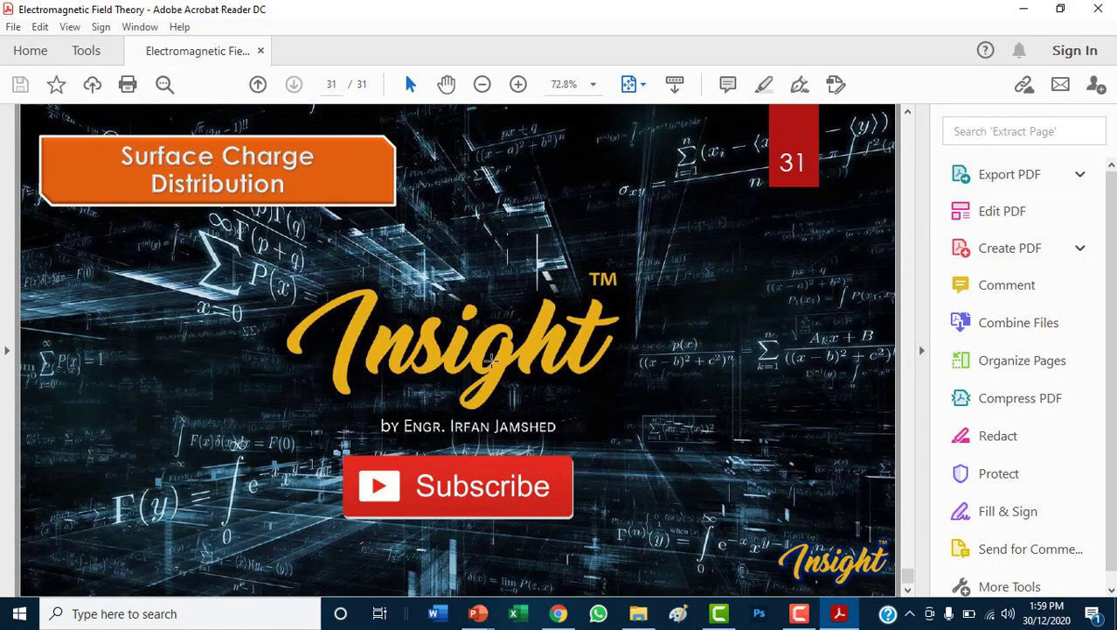
{"action": "scroll", "coordinate": [491, 360], "scroll_direction": "up", "scroll_amount": 3}
{"action": "scroll", "coordinate": [492, 361], "scroll_direction": "up", "scroll_amount": 4}
{"action": "scroll", "coordinate": [491, 360], "scroll_direction": "up", "scroll_amount": 4}
{"action": "scroll", "coordinate": [492, 360], "scroll_direction": "up", "scroll_amount": 5}
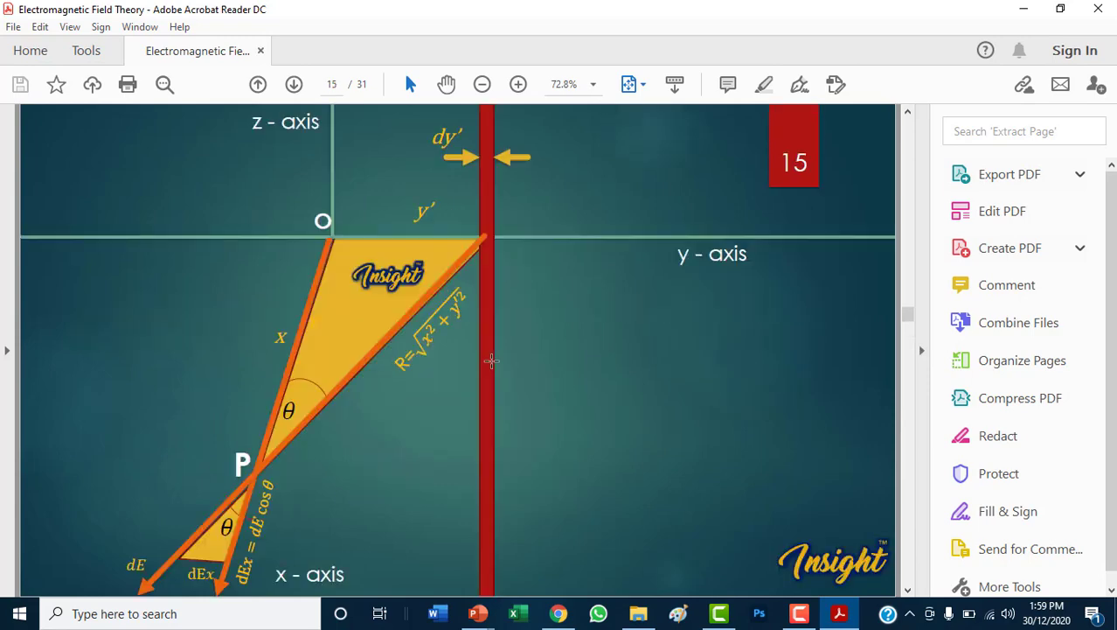
{"action": "scroll", "coordinate": [492, 360], "scroll_direction": "up", "scroll_amount": 6}
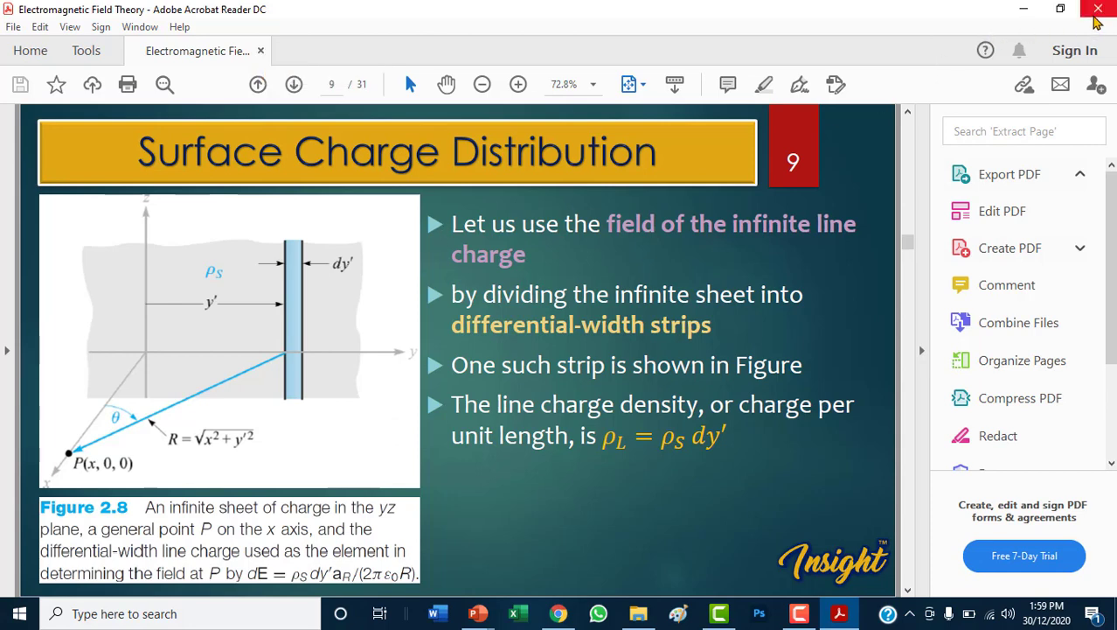
{"action": "left_click", "coordinate": [1099, 10]}
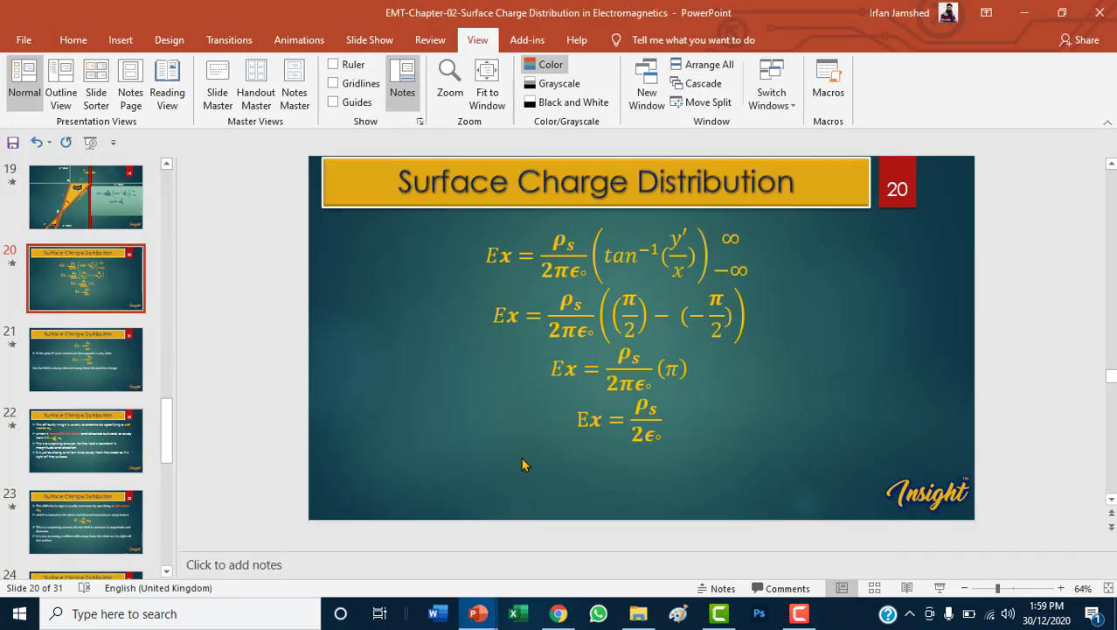
- Browse all 31 slide thumbnails in Slide Sorter, then resume Normal editing on slide 20
{"action": "left_click", "coordinate": [874, 588]}
{"action": "scroll", "coordinate": [458, 428], "scroll_direction": "down", "scroll_amount": 5}
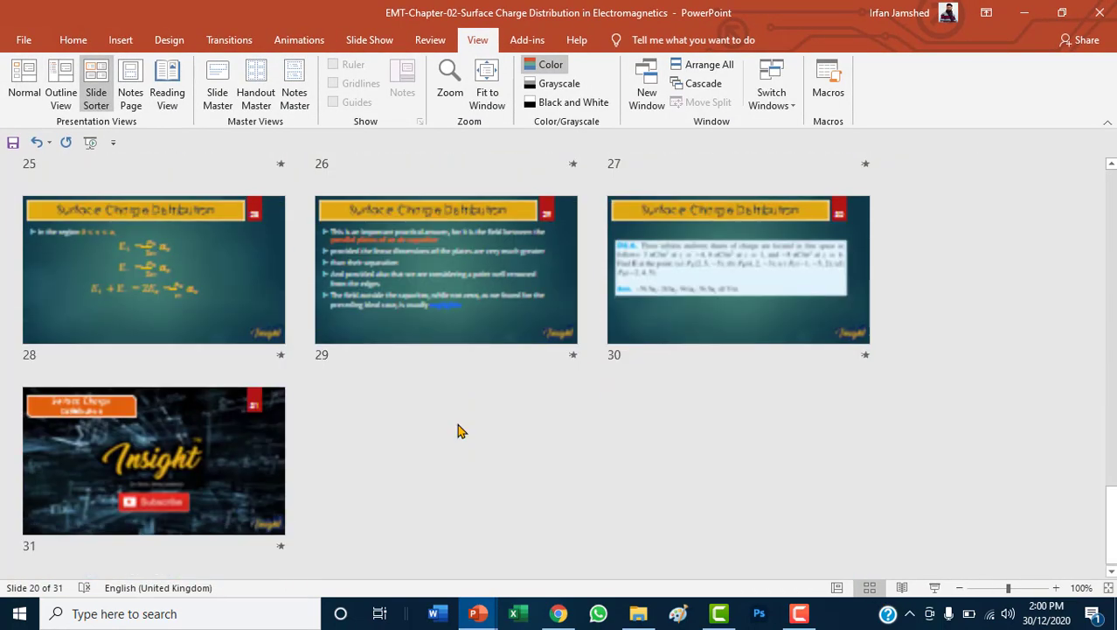
{"action": "scroll", "coordinate": [461, 430], "scroll_direction": "up", "scroll_amount": 10}
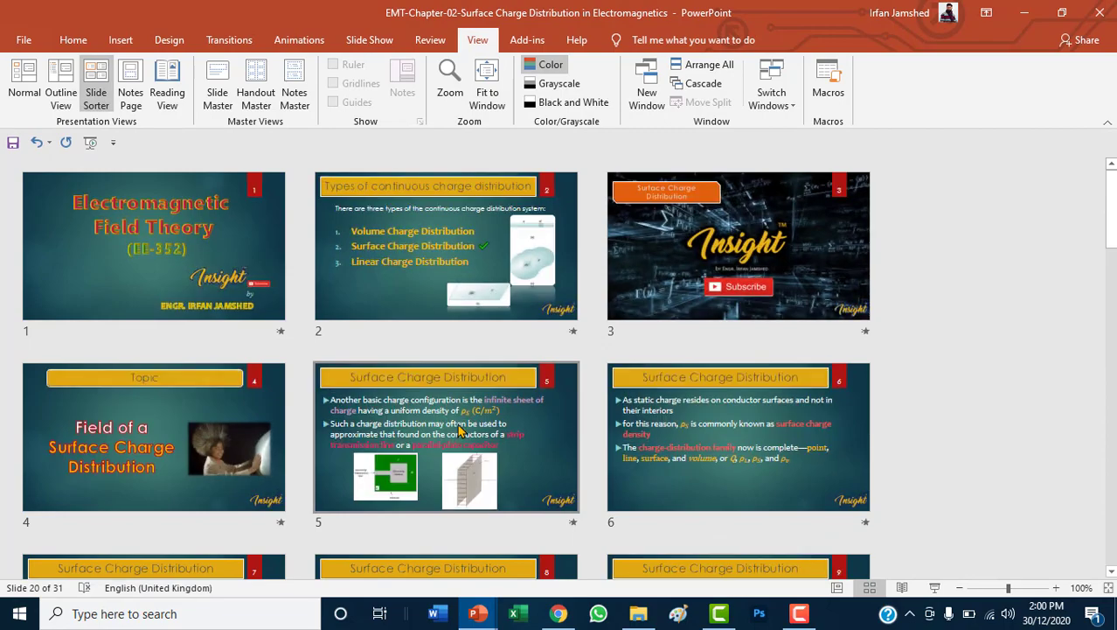
{"action": "scroll", "coordinate": [459, 429], "scroll_direction": "down", "scroll_amount": 4}
{"action": "scroll", "coordinate": [458, 428], "scroll_direction": "down", "scroll_amount": 6}
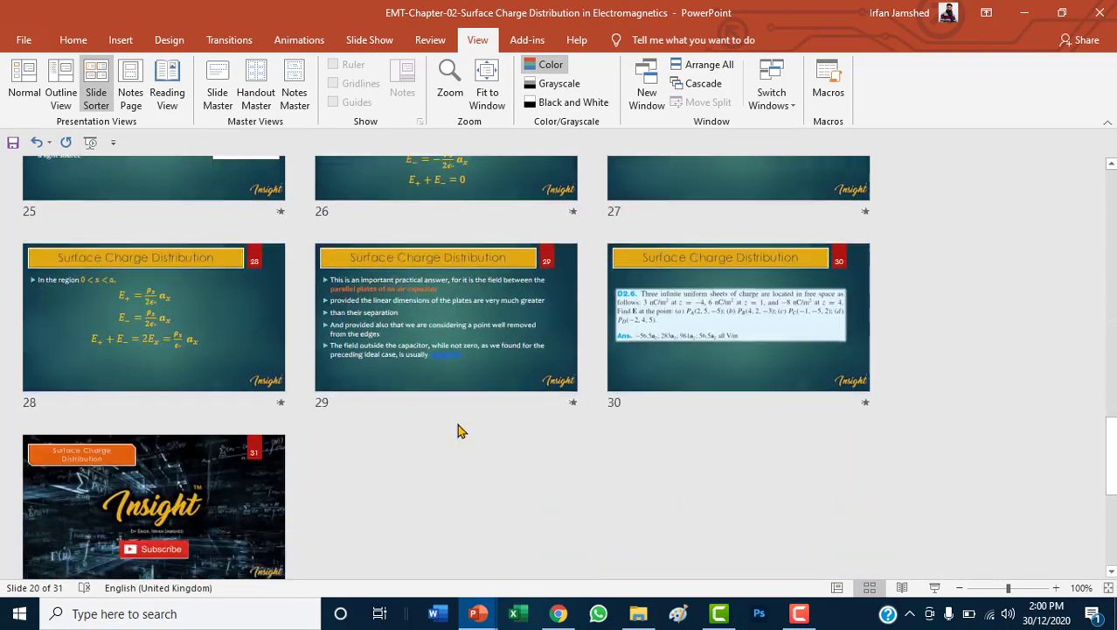
{"action": "scroll", "coordinate": [461, 429], "scroll_direction": "up", "scroll_amount": 4}
{"action": "scroll", "coordinate": [461, 430], "scroll_direction": "up", "scroll_amount": 3}
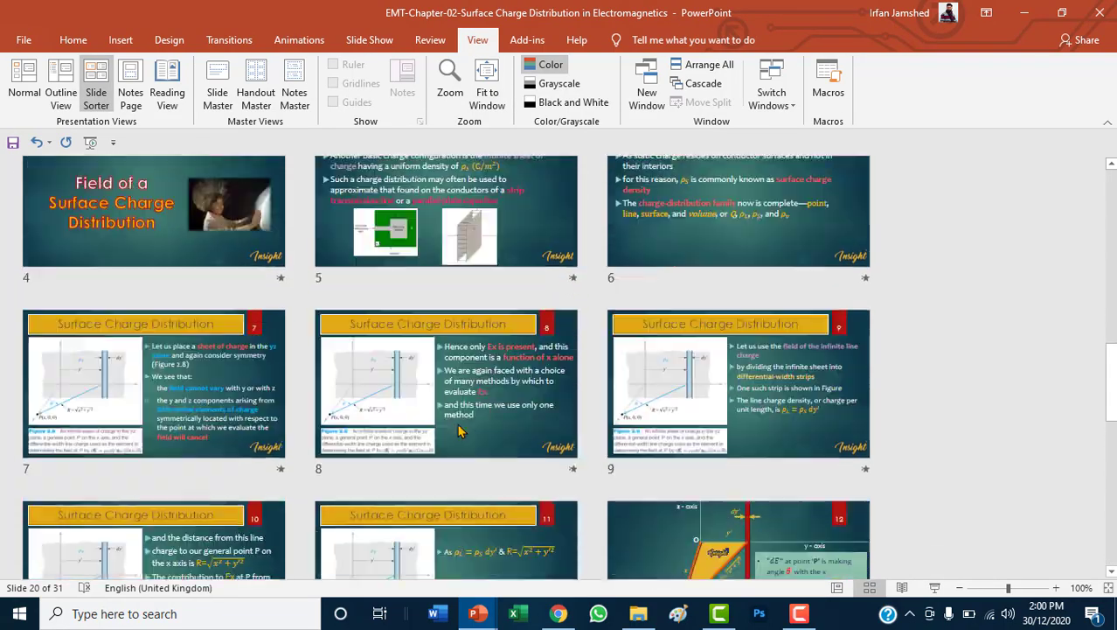
{"action": "scroll", "coordinate": [461, 429], "scroll_direction": "up", "scroll_amount": 2}
{"action": "scroll", "coordinate": [459, 428], "scroll_direction": "down", "scroll_amount": 5}
{"action": "scroll", "coordinate": [459, 429], "scroll_direction": "down", "scroll_amount": 5}
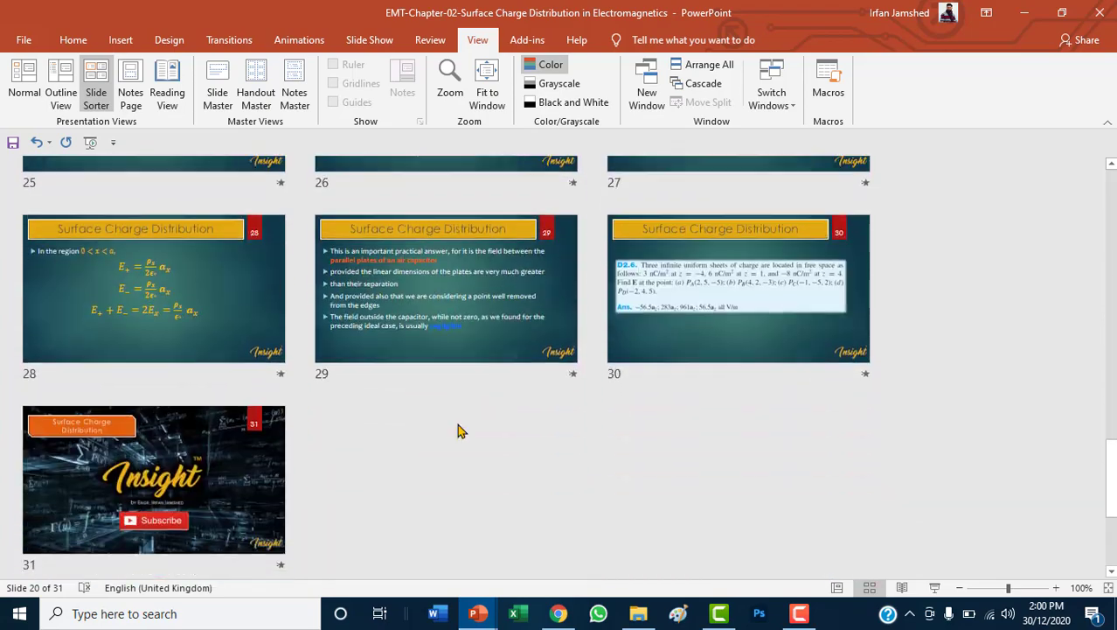
{"action": "scroll", "coordinate": [460, 429], "scroll_direction": "up", "scroll_amount": 1}
{"action": "scroll", "coordinate": [461, 430], "scroll_direction": "up", "scroll_amount": 1}
{"action": "scroll", "coordinate": [461, 430], "scroll_direction": "up", "scroll_amount": 8}
{"action": "scroll", "coordinate": [462, 394], "scroll_direction": "up", "scroll_amount": 1}
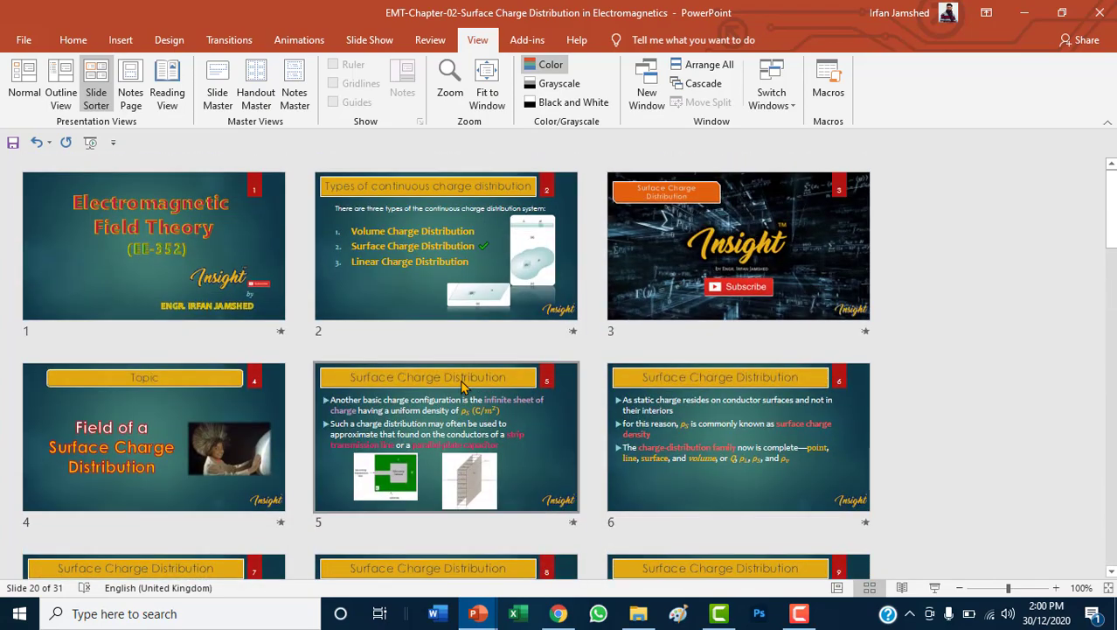
{"action": "left_click", "coordinate": [106, 110]}
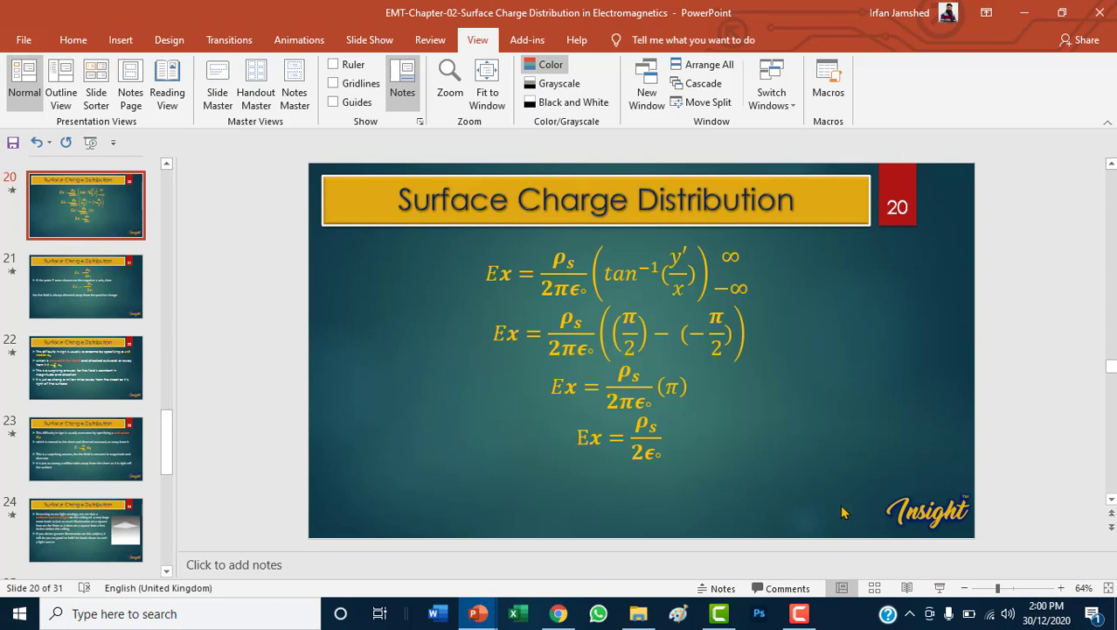
- Post a new comment reading 'Insight' on slide 20
{"action": "left_click", "coordinate": [781, 589]}
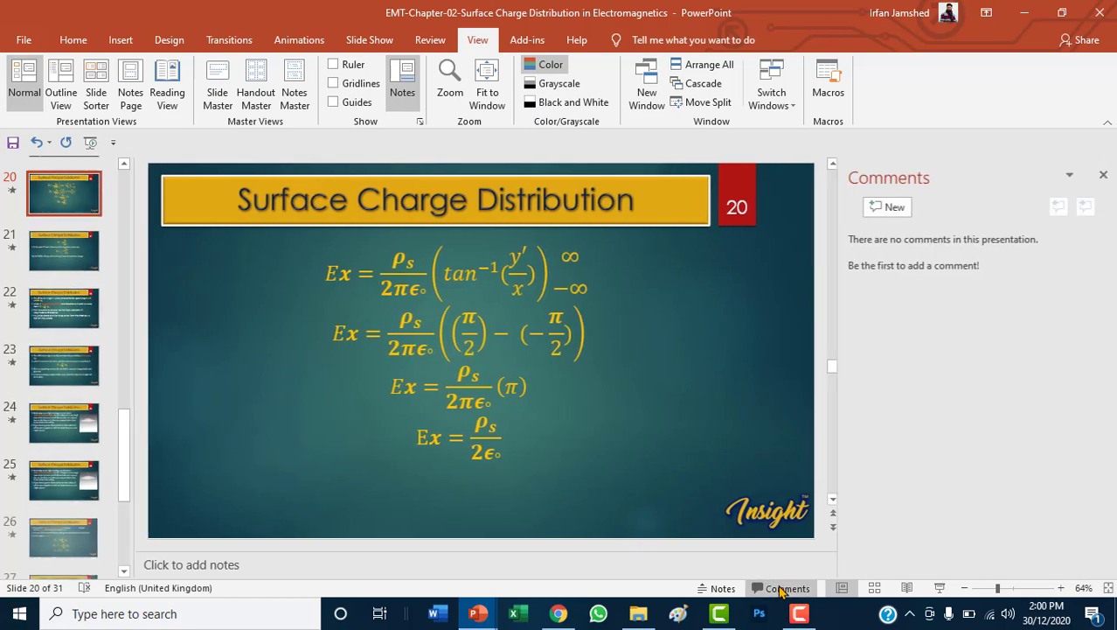
{"action": "left_click", "coordinate": [881, 210]}
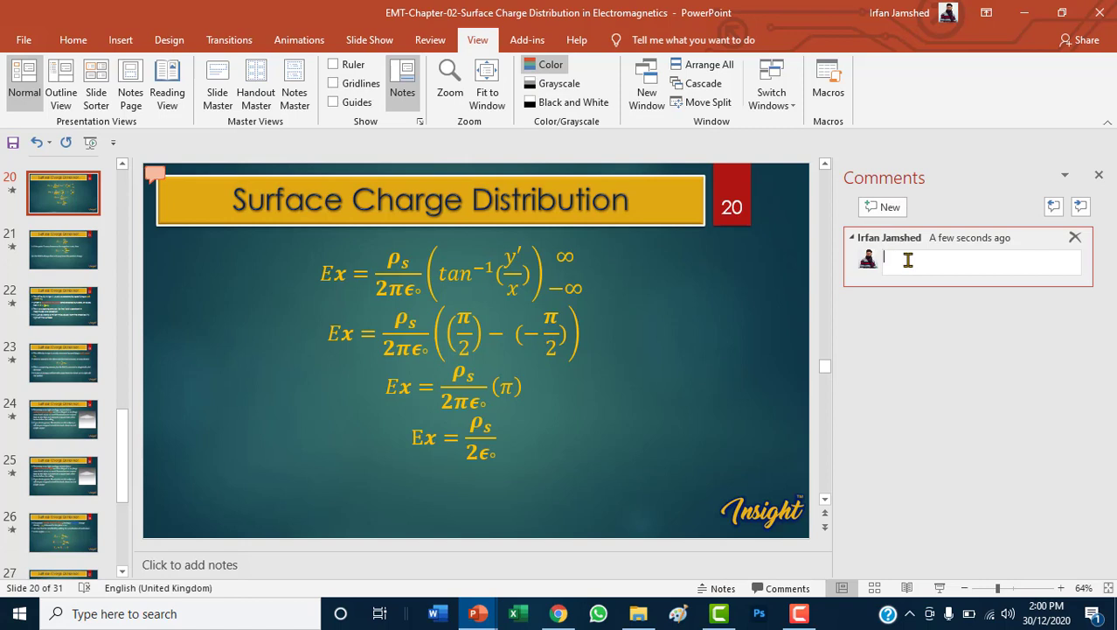
{"action": "type", "text": "Insight"}
{"action": "left_click", "coordinate": [909, 343]}
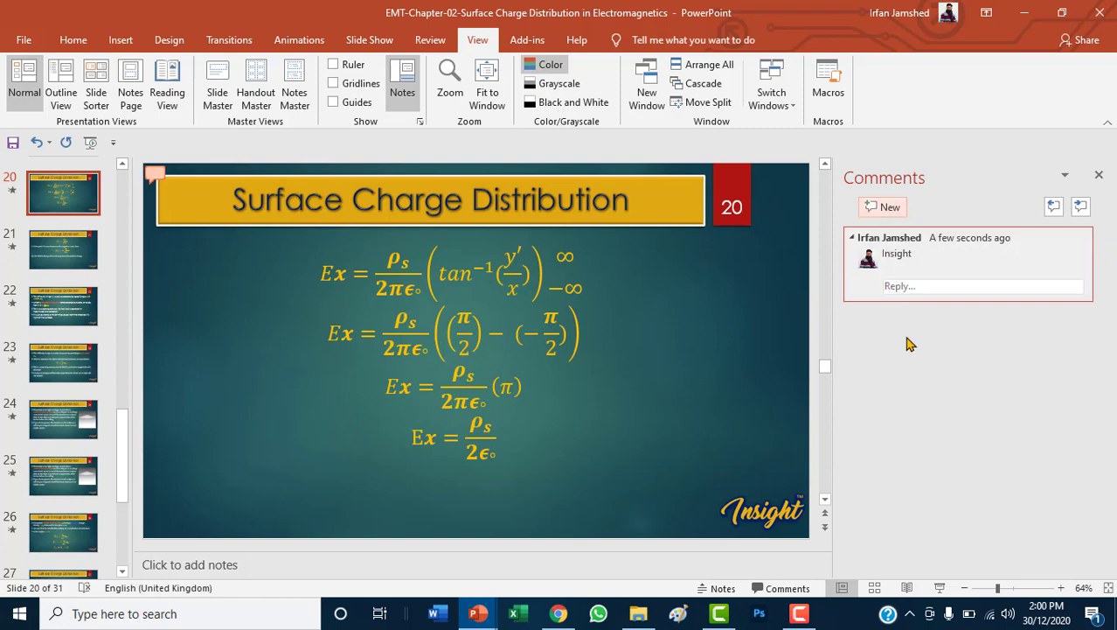
{"action": "left_click", "coordinate": [736, 394]}
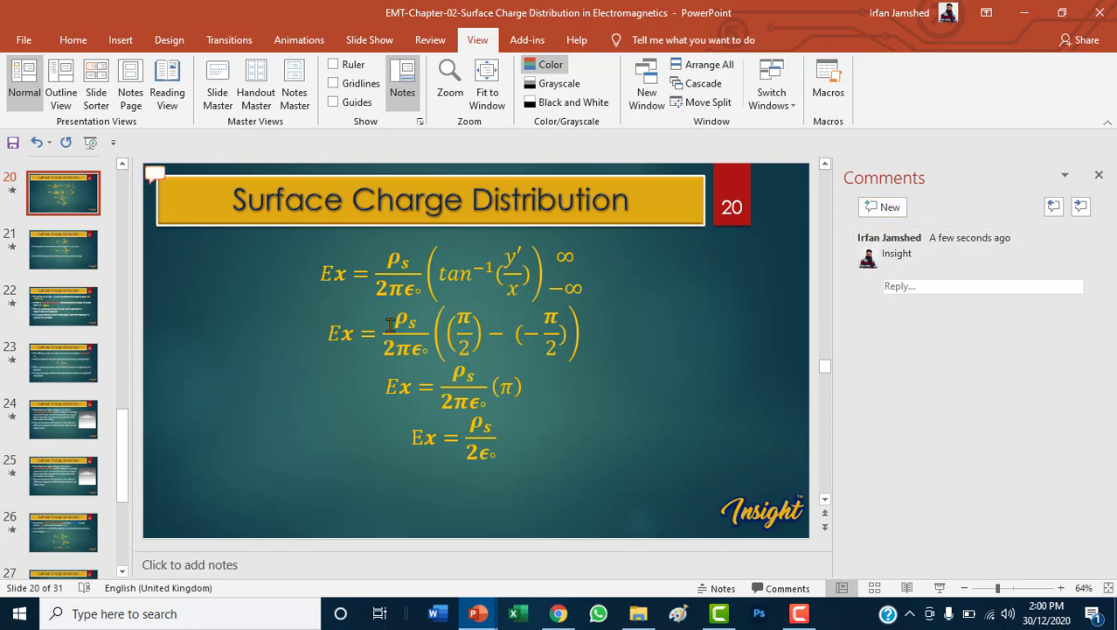
- Step through slides 21 and 20 in the thumbnail pane, landing on slide 19
{"action": "left_click", "coordinate": [53, 254]}
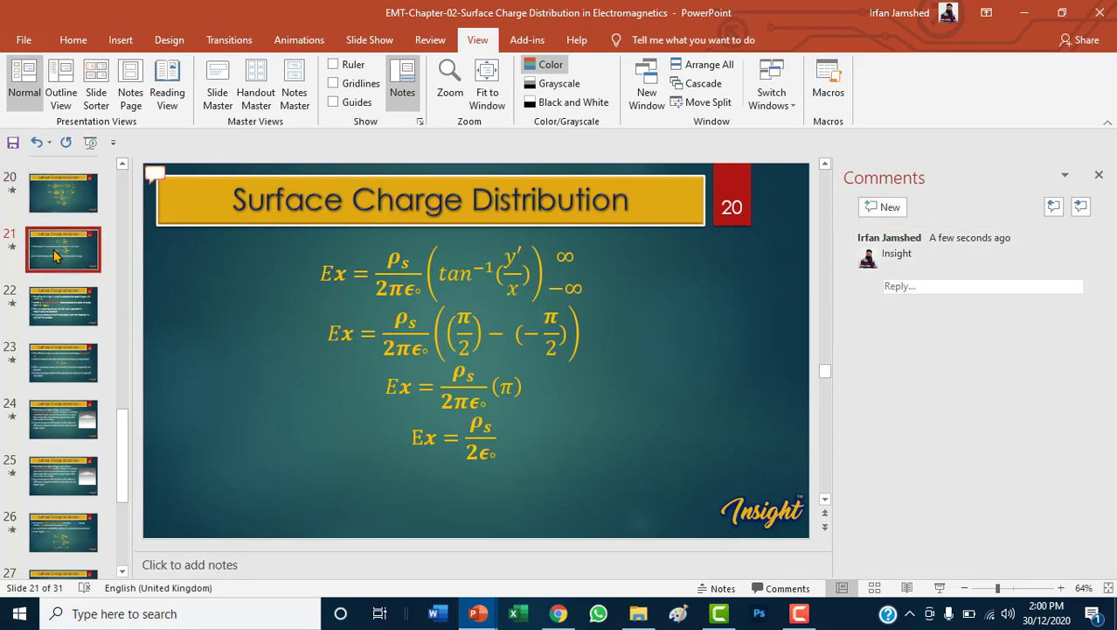
{"action": "left_click", "coordinate": [66, 198]}
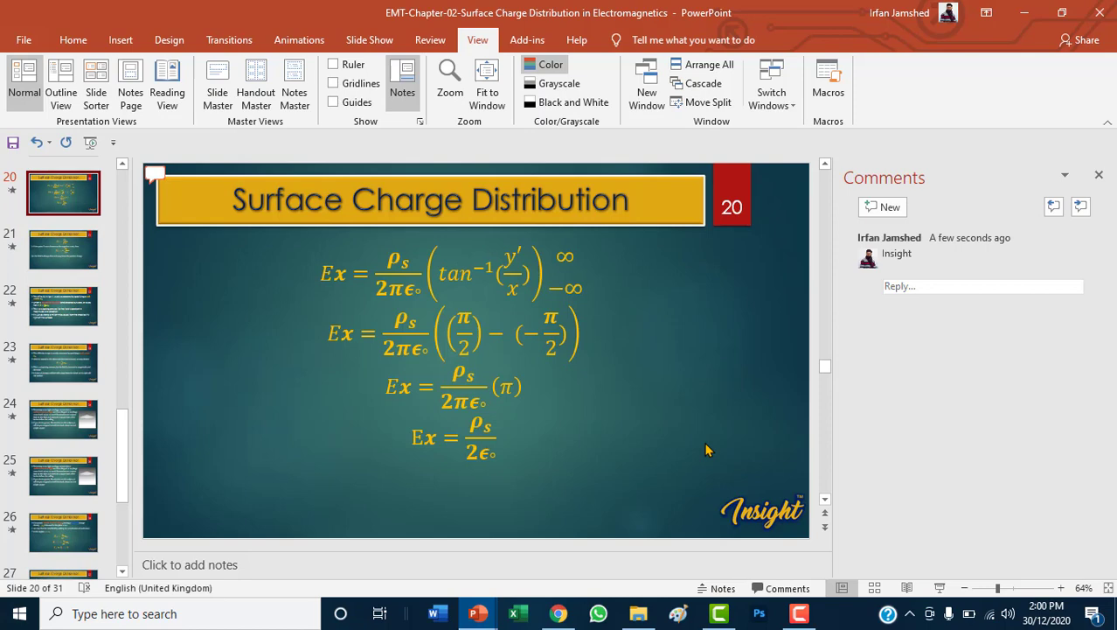
{"action": "scroll", "coordinate": [65, 273], "scroll_direction": "up", "scroll_amount": 1}
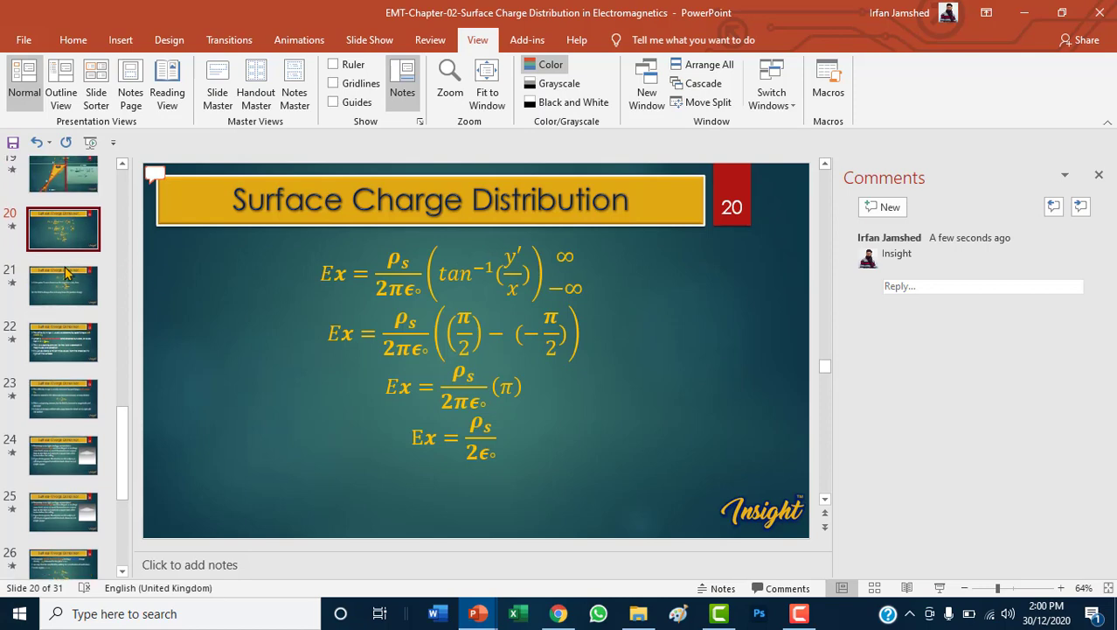
{"action": "left_click", "coordinate": [63, 175]}
- Present from slide 19, revealing slide 20's Ex equations and advancing to slide 21
{"action": "left_click", "coordinate": [939, 588]}
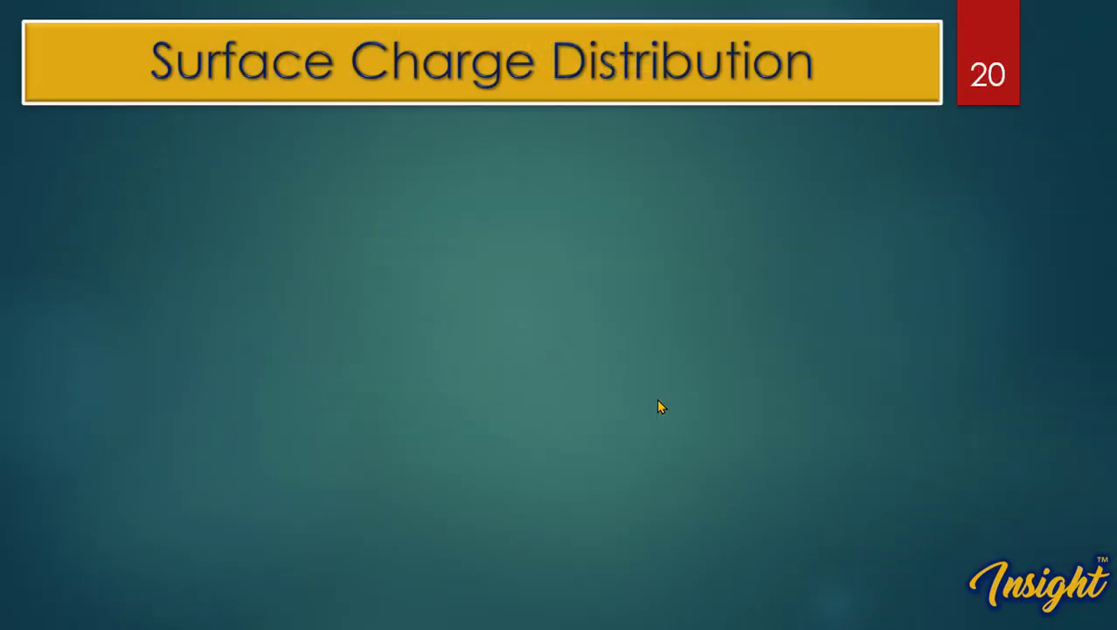
{"action": "left_click", "coordinate": [660, 406]}
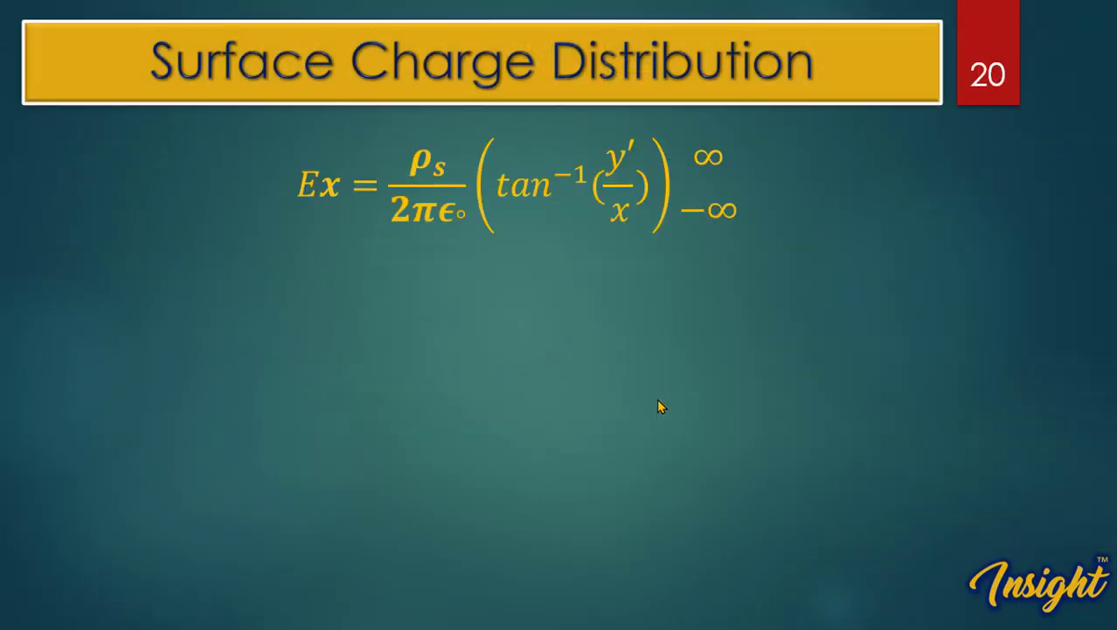
{"action": "left_click", "coordinate": [660, 405]}
{"action": "left_click", "coordinate": [660, 406]}
{"action": "left_click", "coordinate": [660, 406]}
{"action": "left_click", "coordinate": [660, 406]}
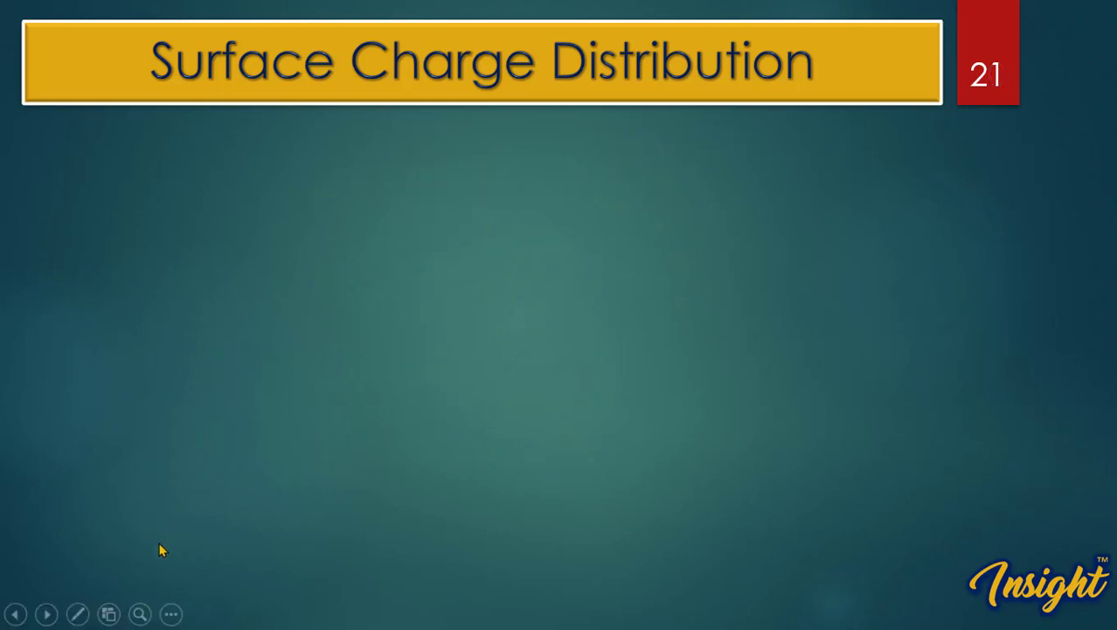
- Turn on the laser pointer in orange, then show all slides as a grid
{"action": "left_click", "coordinate": [78, 617]}
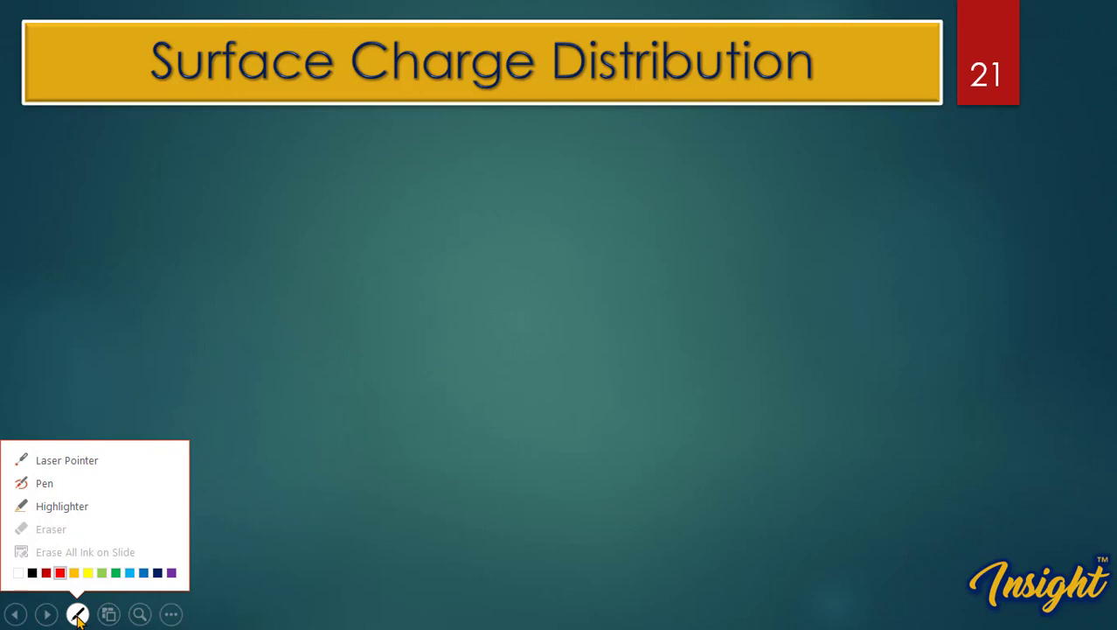
{"action": "left_click", "coordinate": [66, 461]}
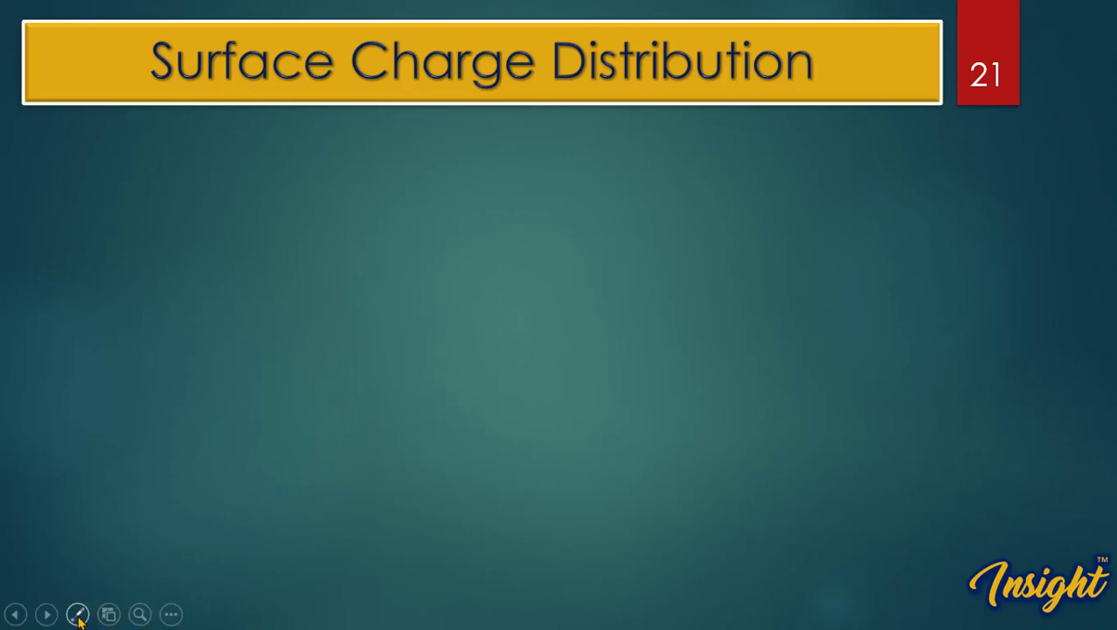
{"action": "left_click", "coordinate": [77, 614]}
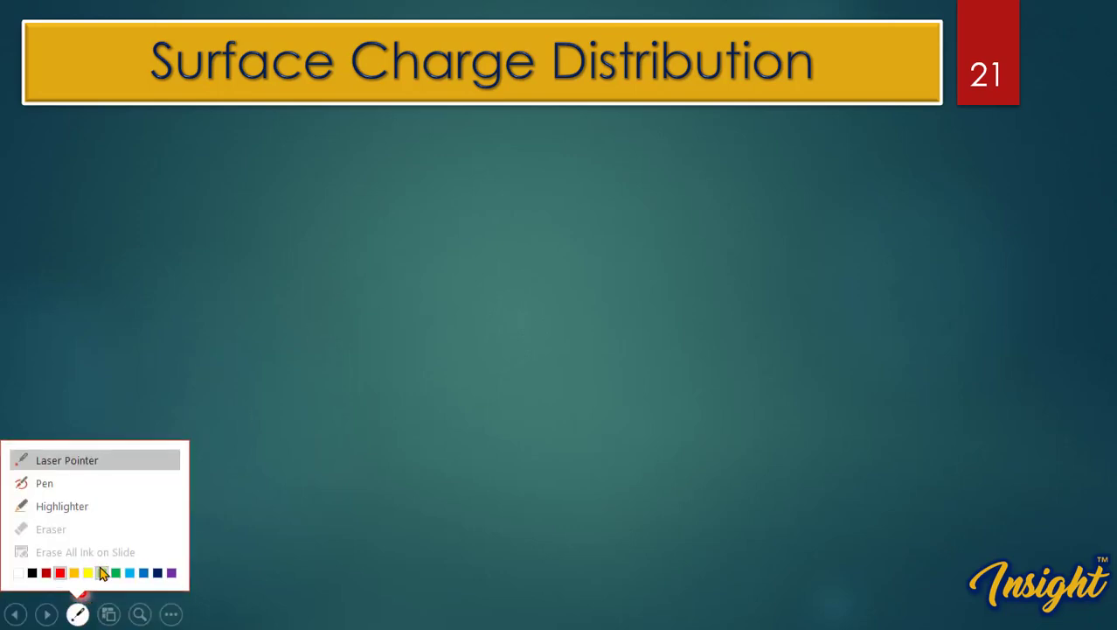
{"action": "left_click", "coordinate": [74, 572]}
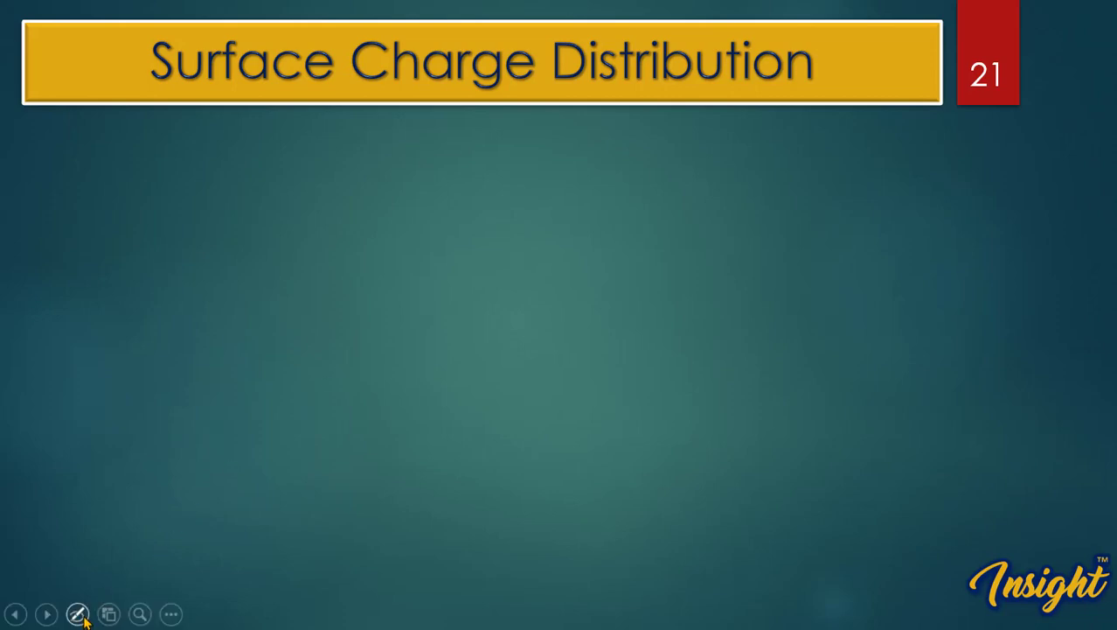
{"action": "left_click", "coordinate": [80, 615]}
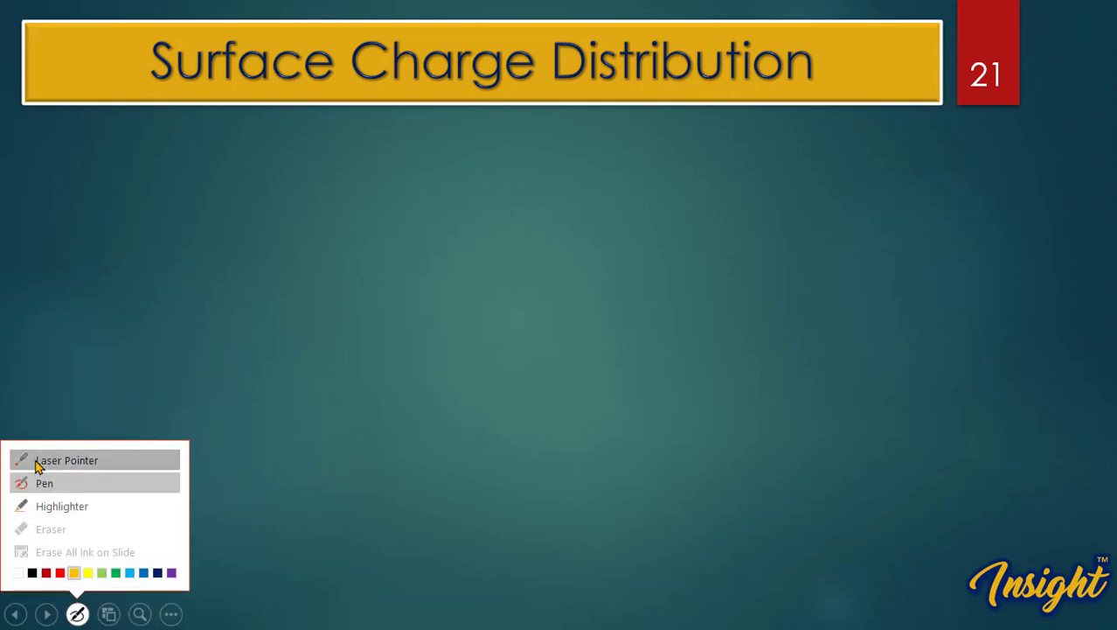
{"action": "left_click", "coordinate": [36, 460]}
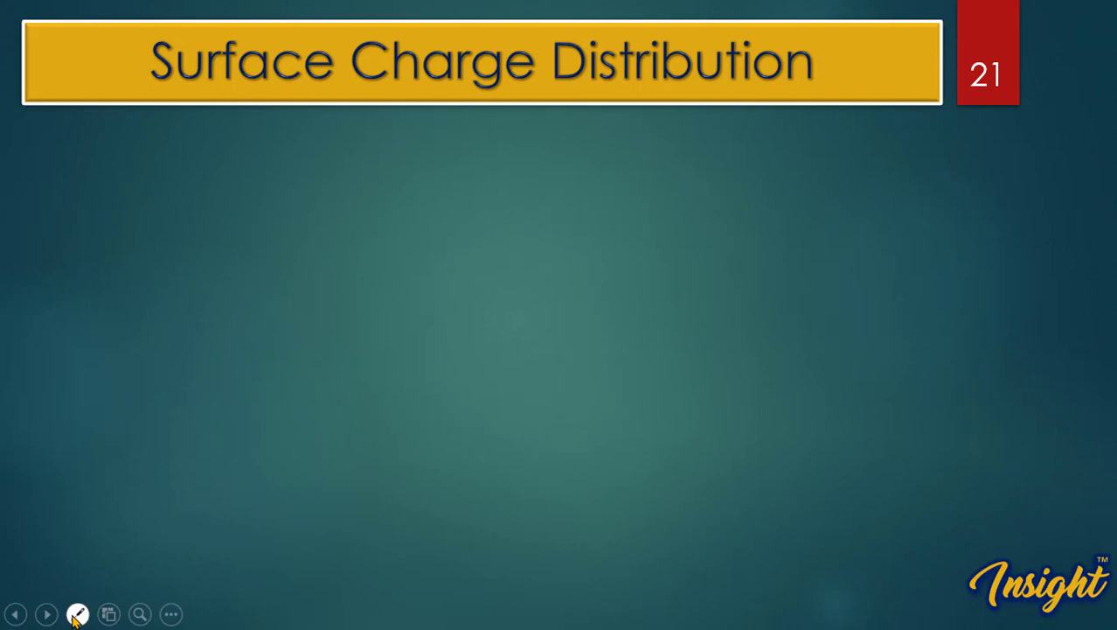
{"action": "left_click", "coordinate": [76, 615]}
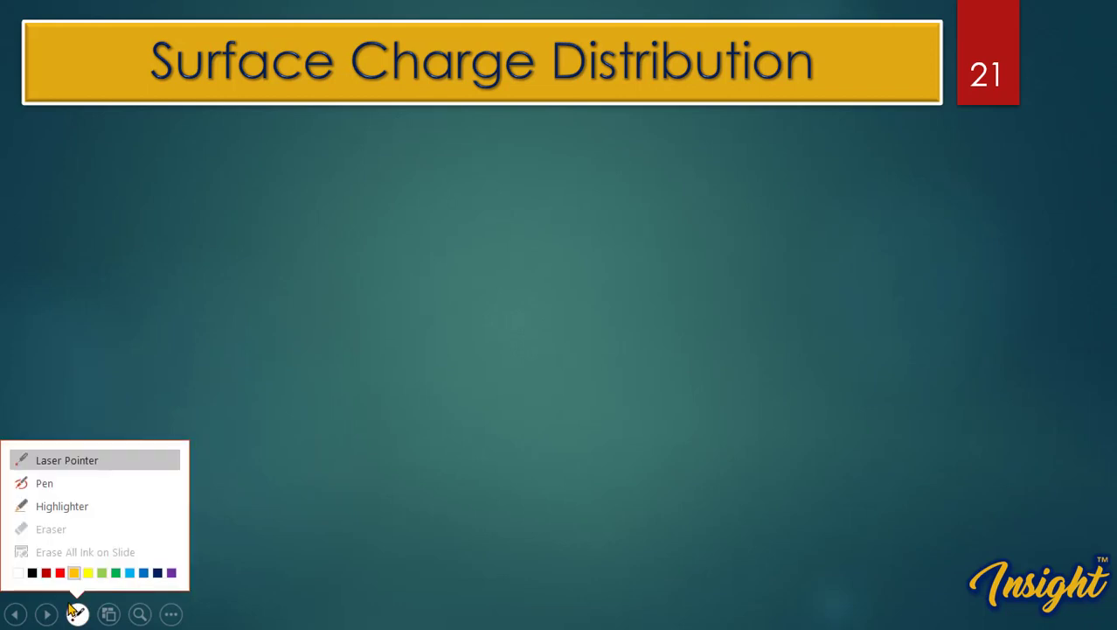
{"action": "left_click", "coordinate": [109, 616]}
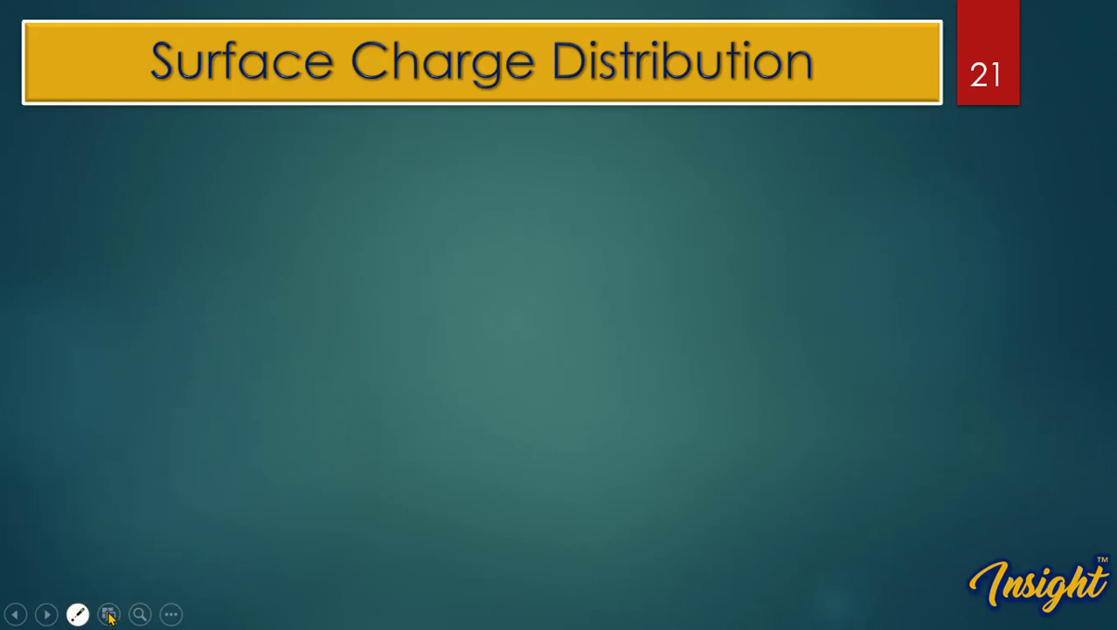
{"action": "left_click", "coordinate": [109, 616]}
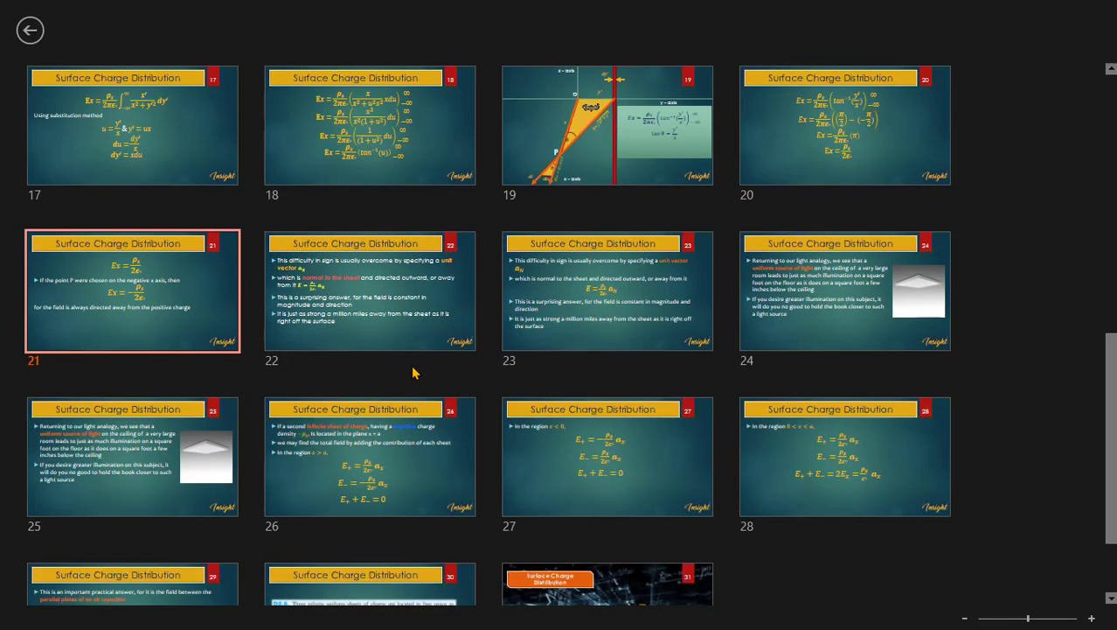
- Scroll through the all-slides grid, then return the show to slide 21
{"action": "scroll", "coordinate": [414, 372], "scroll_direction": "up", "scroll_amount": 1}
{"action": "scroll", "coordinate": [411, 367], "scroll_direction": "up", "scroll_amount": 5}
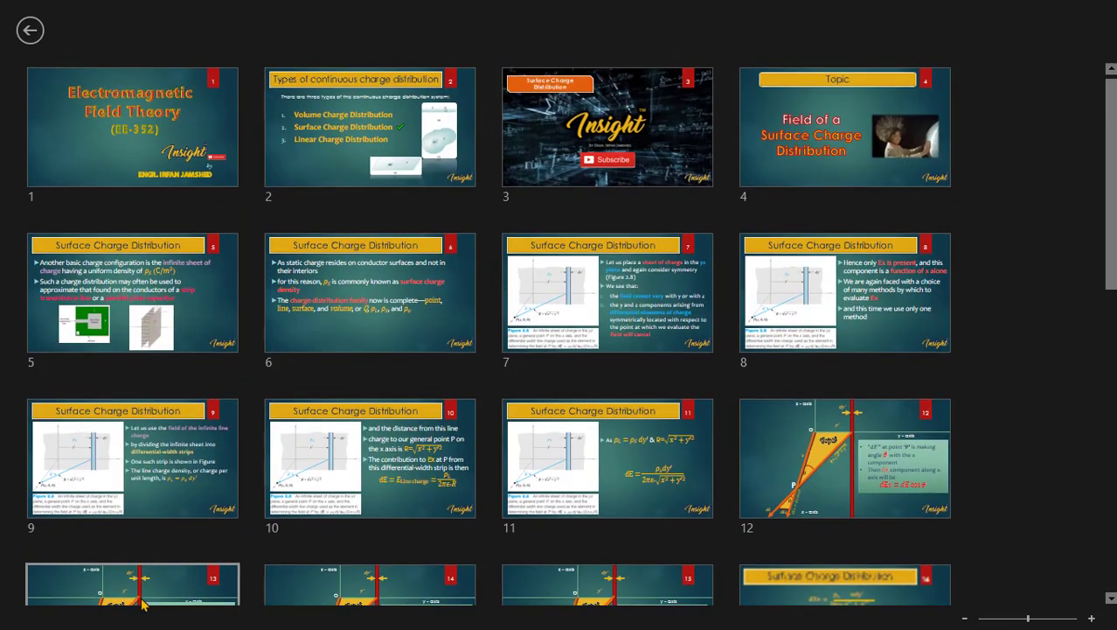
{"action": "scroll", "coordinate": [497, 294], "scroll_direction": "down", "scroll_amount": 6}
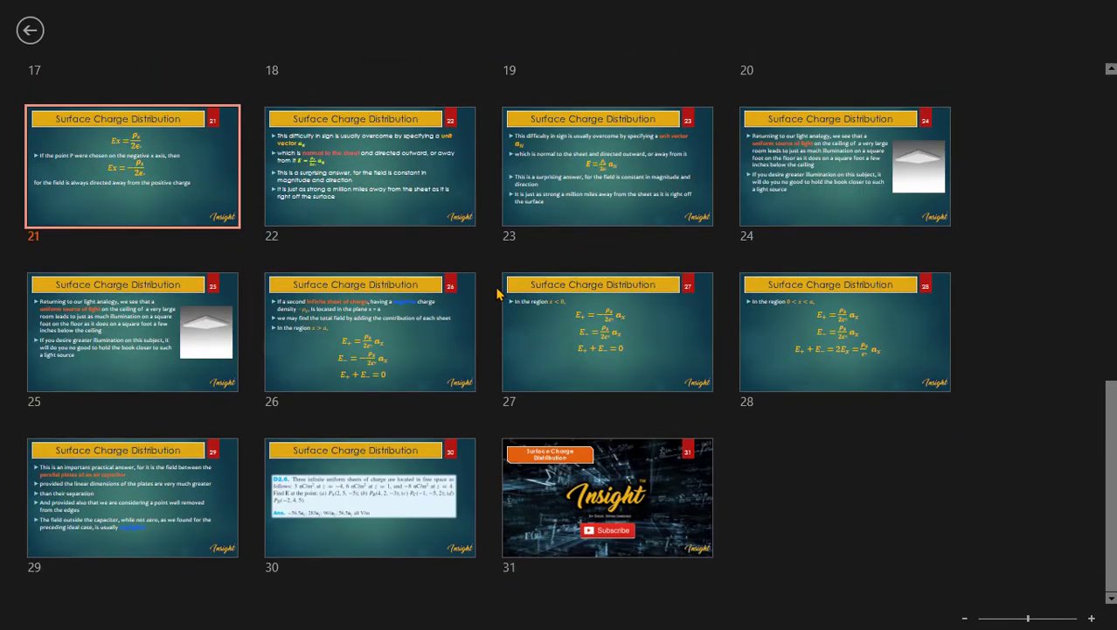
{"action": "scroll", "coordinate": [170, 125], "scroll_direction": "up", "scroll_amount": 4}
{"action": "scroll", "coordinate": [170, 125], "scroll_direction": "up", "scroll_amount": 2}
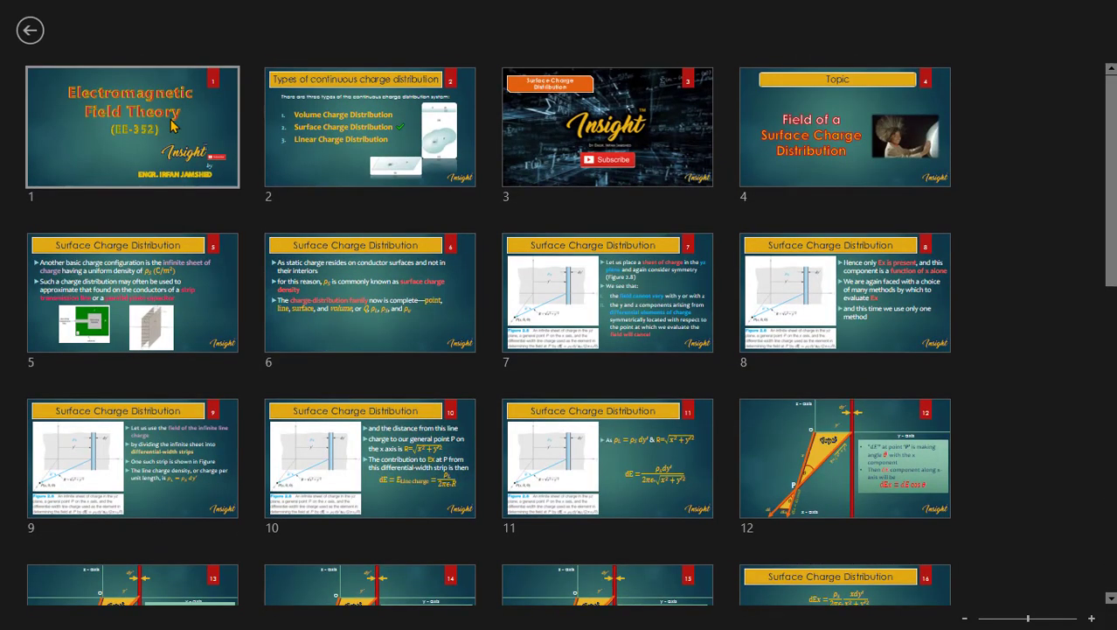
{"action": "scroll", "coordinate": [150, 221], "scroll_direction": "down", "scroll_amount": 5}
{"action": "scroll", "coordinate": [150, 221], "scroll_direction": "up", "scroll_amount": 5}
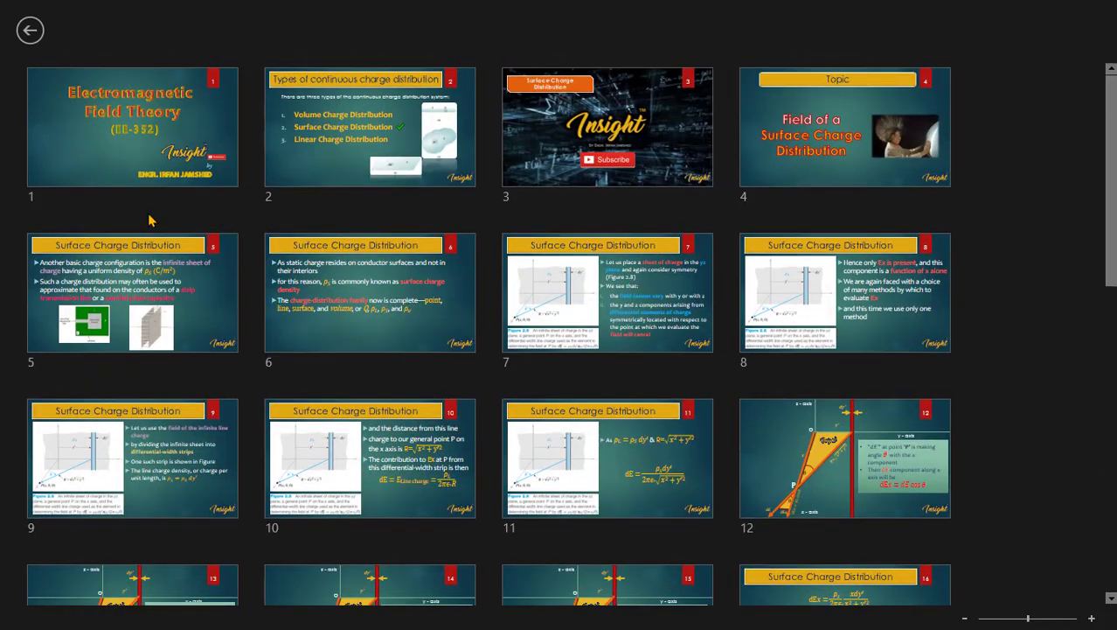
{"action": "scroll", "coordinate": [149, 221], "scroll_direction": "down", "scroll_amount": 5}
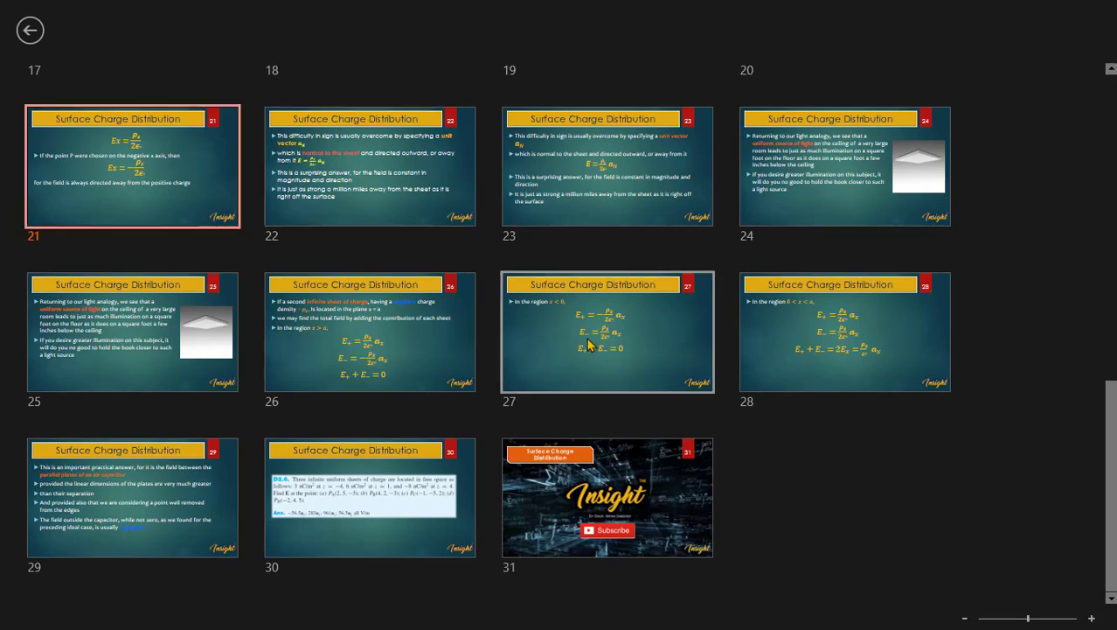
{"action": "scroll", "coordinate": [341, 376], "scroll_direction": "up", "scroll_amount": 5}
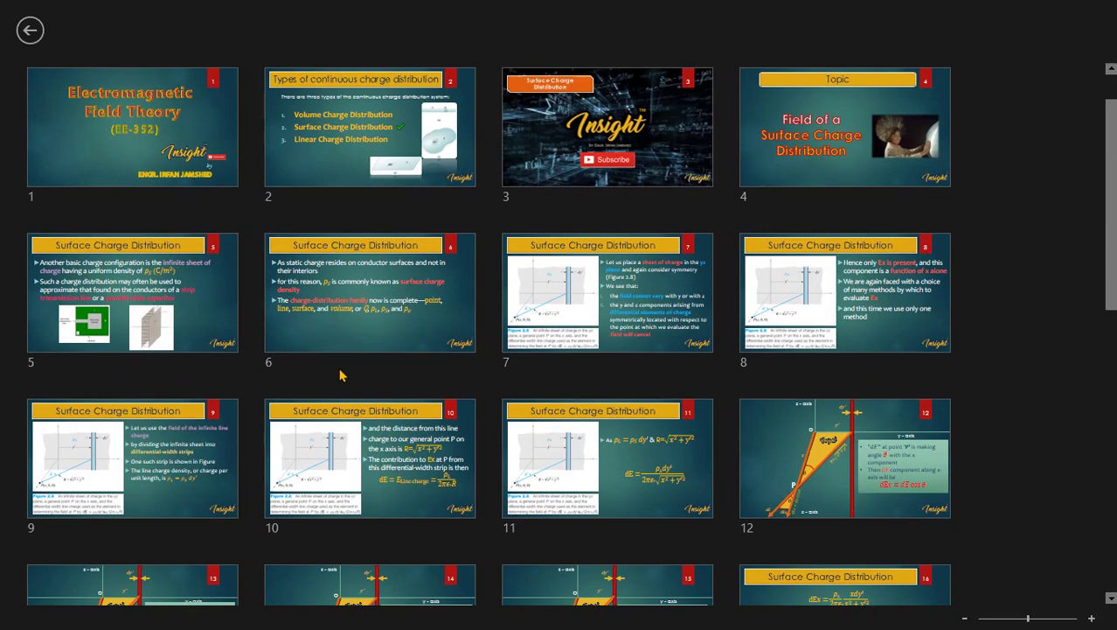
{"action": "left_click", "coordinate": [30, 30]}
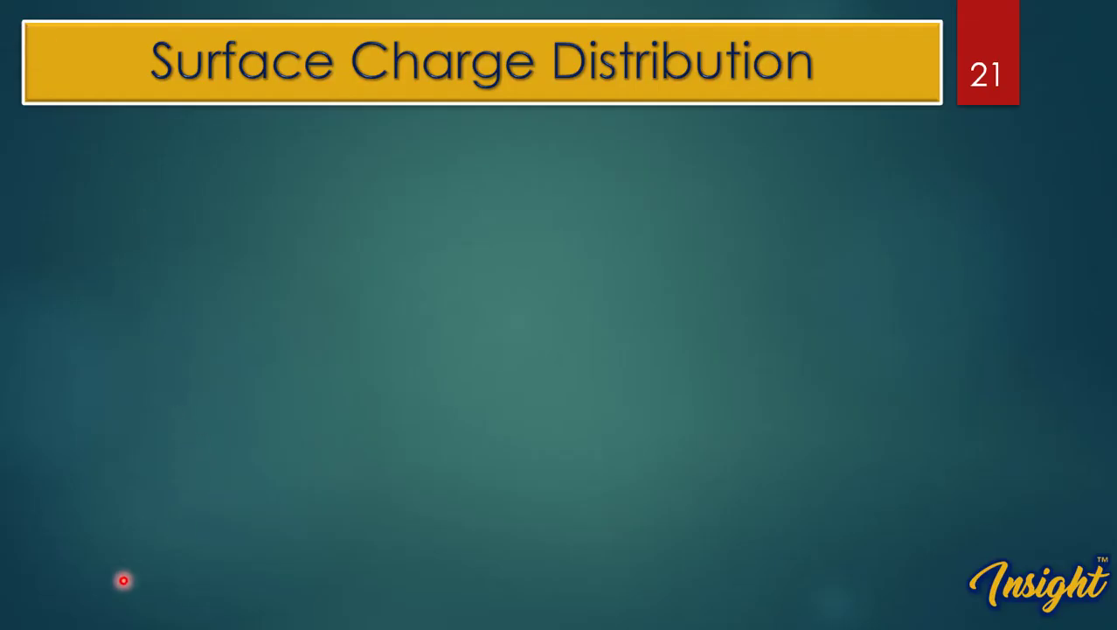
- Revisit slide 20 via Last Viewed, then advance to slide 21's negative x-axis bullet
{"action": "mouse_move", "coordinate": [145, 618]}
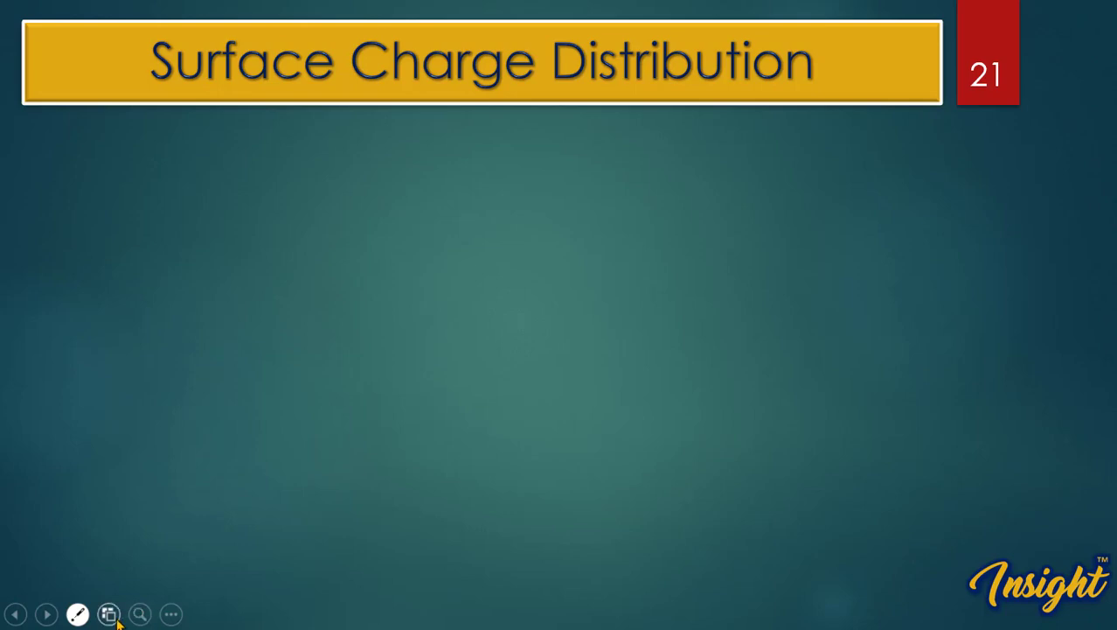
{"action": "left_click", "coordinate": [170, 615]}
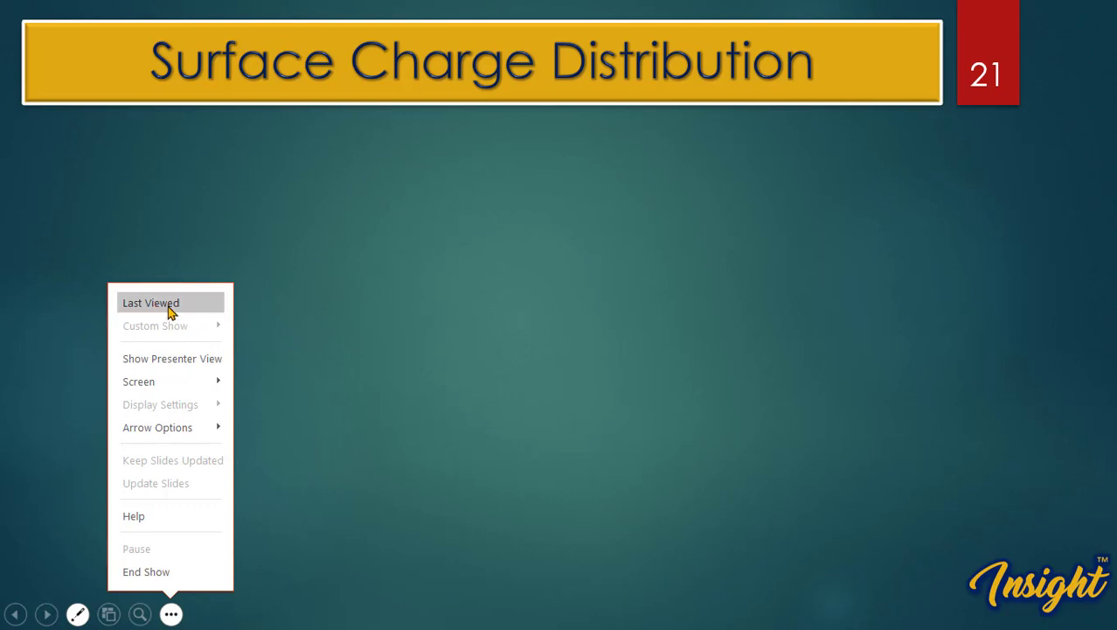
{"action": "left_click", "coordinate": [172, 308]}
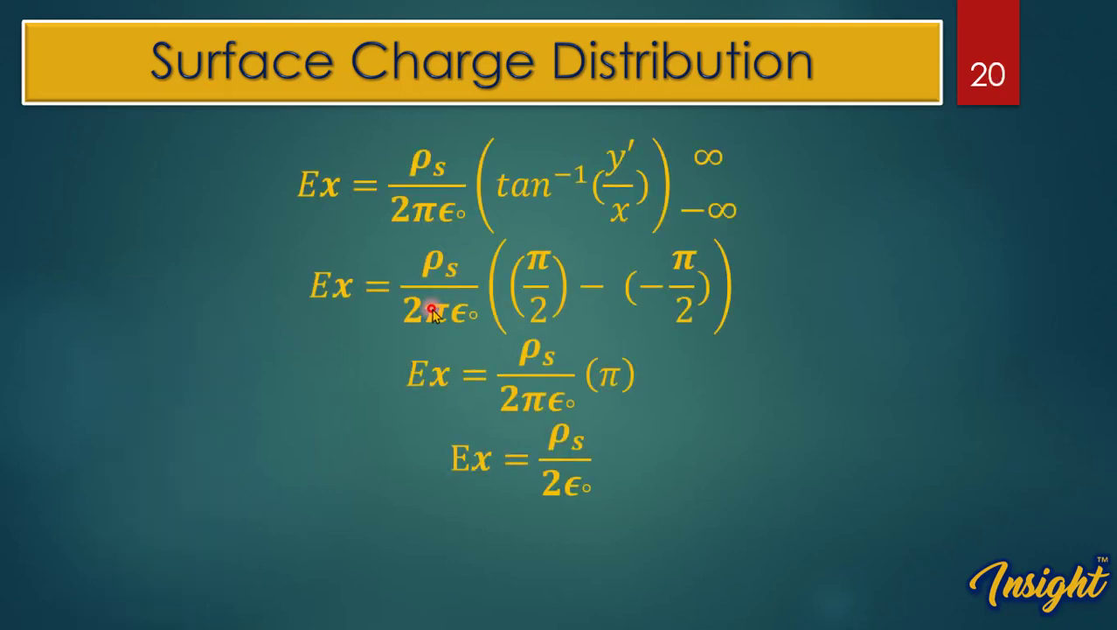
{"action": "left_click", "coordinate": [589, 408]}
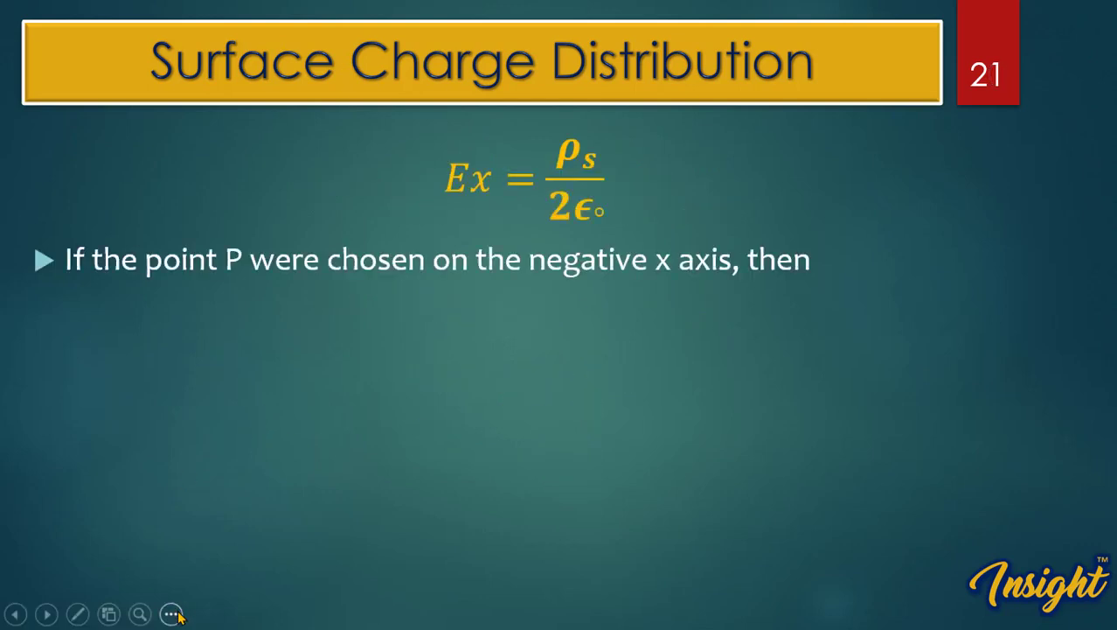
{"action": "right_click", "coordinate": [186, 409]}
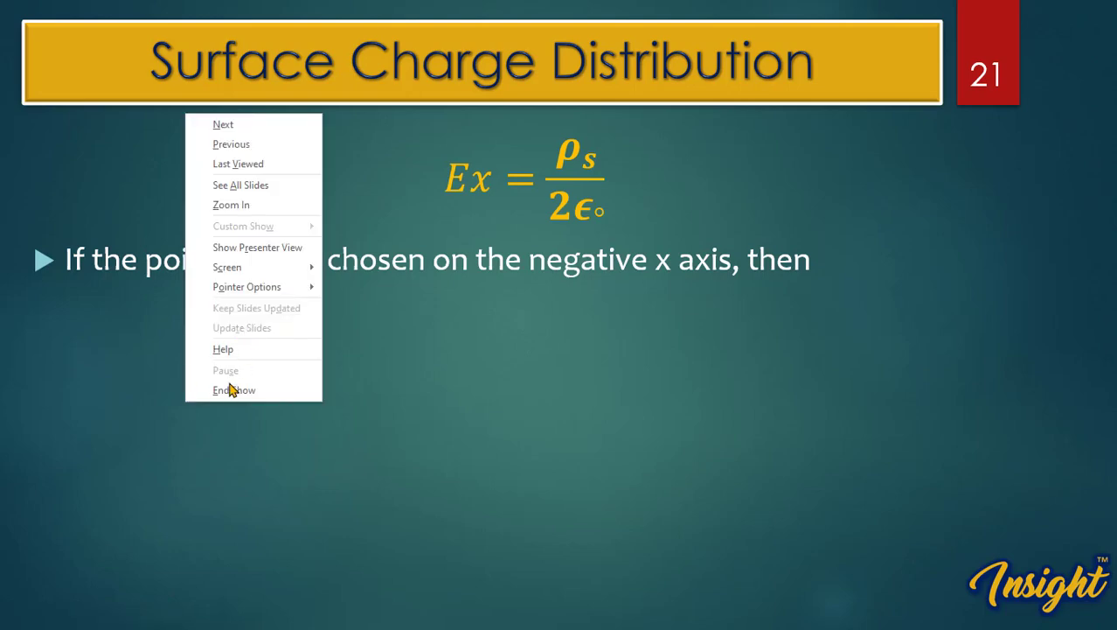
- End the slide show, select title slide 1 for editing, and close the Comments pane
{"action": "left_click", "coordinate": [226, 393]}
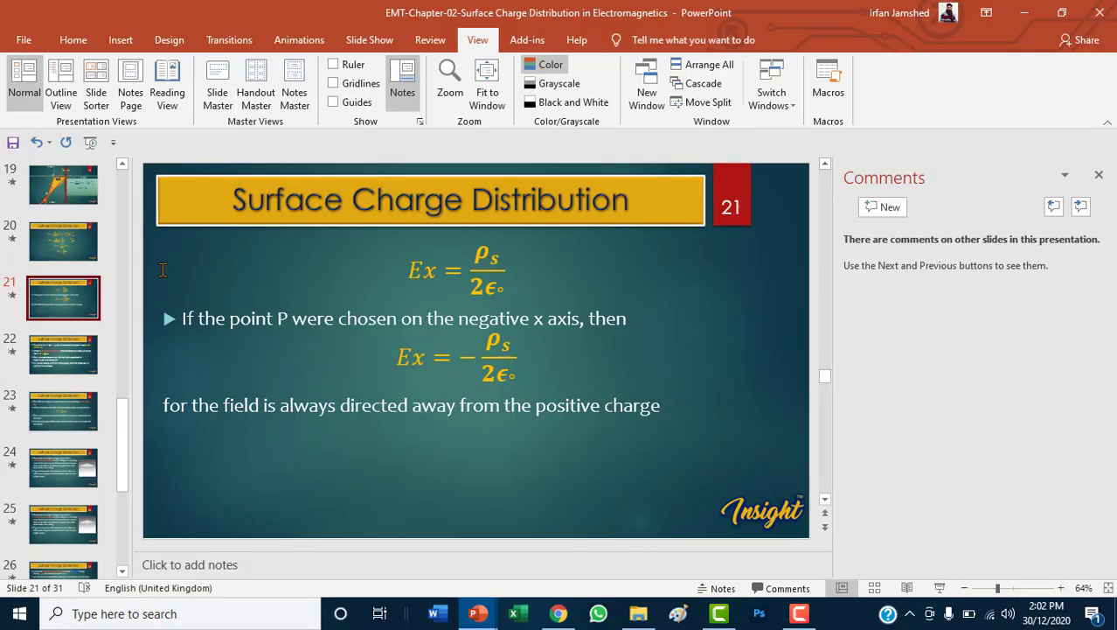
{"action": "scroll", "coordinate": [58, 238], "scroll_direction": "up", "scroll_amount": 5}
{"action": "scroll", "coordinate": [58, 239], "scroll_direction": "up", "scroll_amount": 5}
{"action": "scroll", "coordinate": [58, 239], "scroll_direction": "up", "scroll_amount": 5}
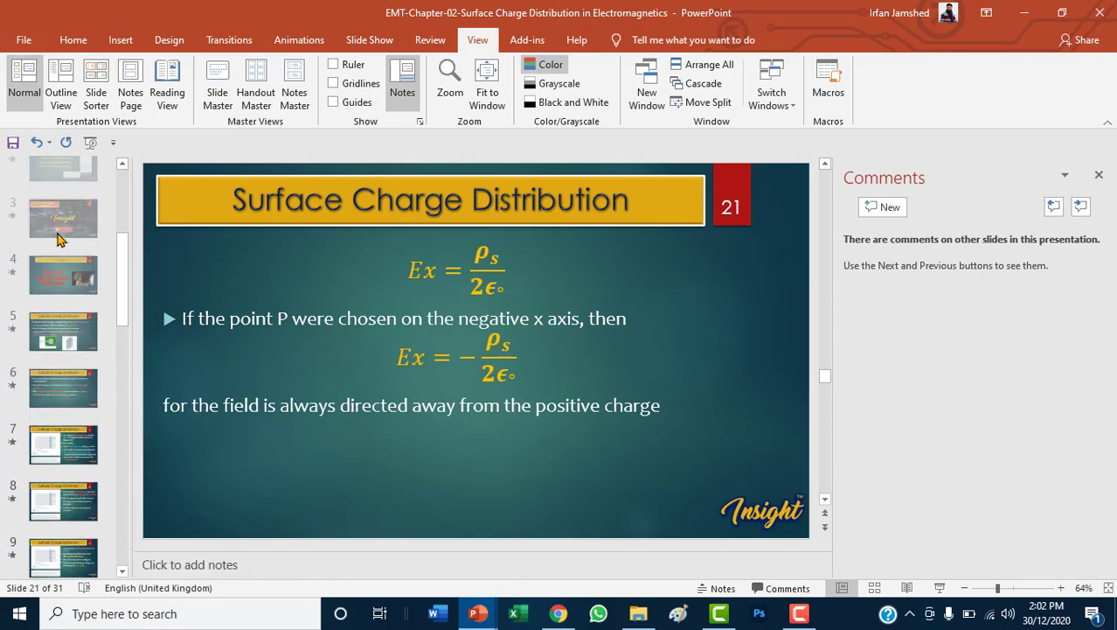
{"action": "scroll", "coordinate": [58, 239], "scroll_direction": "up", "scroll_amount": 2}
{"action": "left_click", "coordinate": [76, 202]}
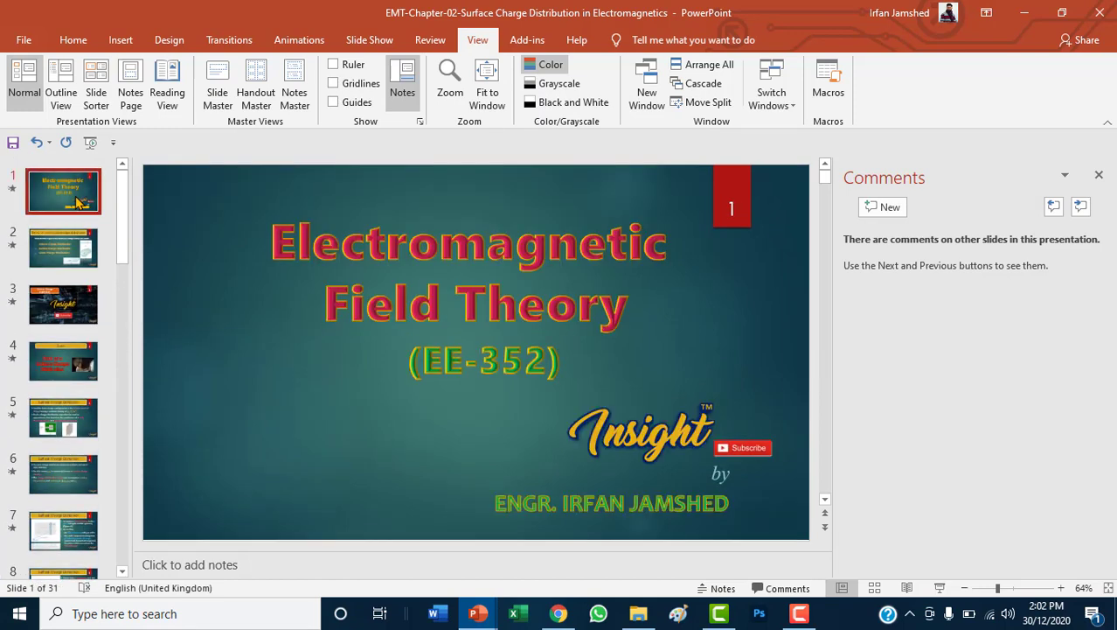
{"action": "left_click", "coordinate": [1098, 176]}
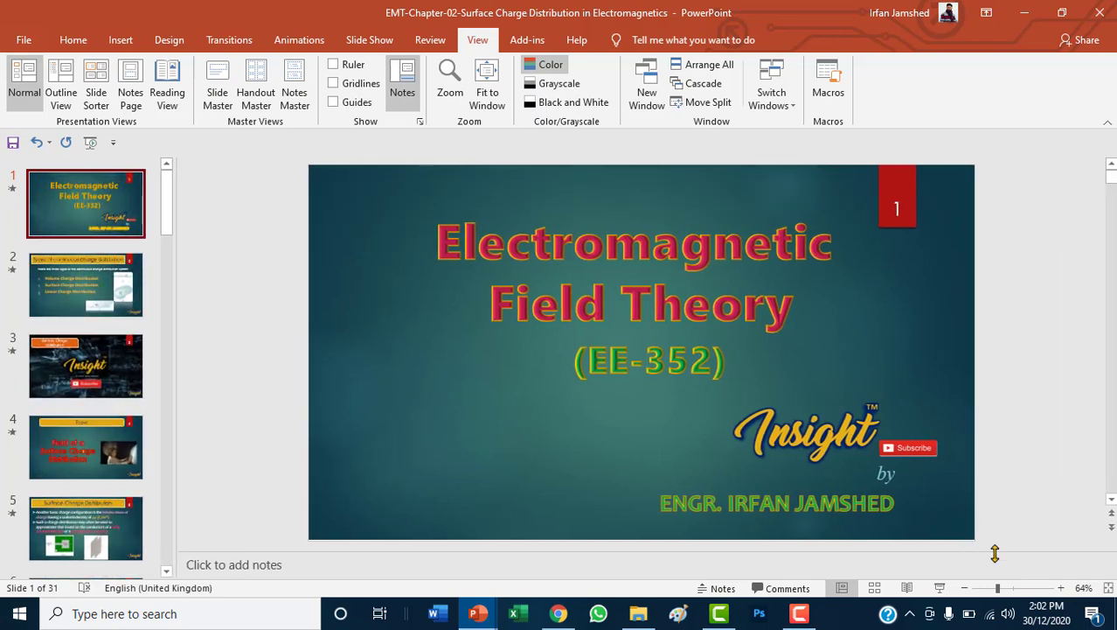
- Adjust the zoom slider and resize the slide thumbnail pane
{"action": "mouse_move", "coordinate": [997, 588]}
{"action": "left_mouse_down"}
{"action": "mouse_move", "coordinate": [1009, 587]}
{"action": "mouse_move", "coordinate": [989, 588]}
{"action": "left_mouse_up"}
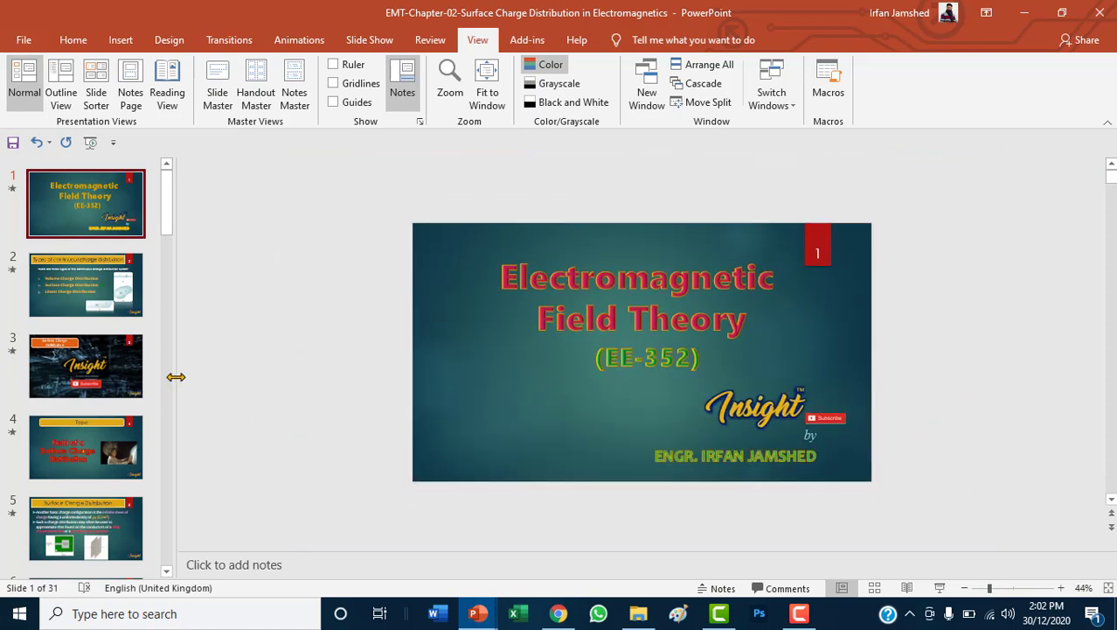
{"action": "left_click_drag", "start_coordinate": [177, 377], "coordinate": [378, 387]}
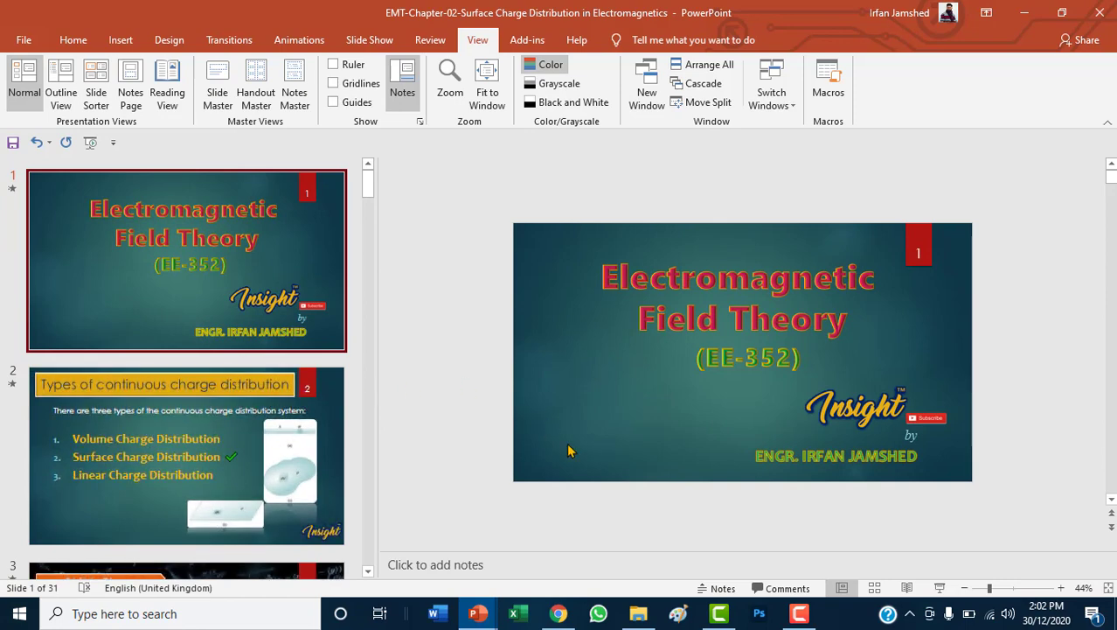
{"action": "mouse_move", "coordinate": [992, 589]}
{"action": "left_mouse_down"}
{"action": "mouse_move", "coordinate": [1002, 589]}
{"action": "mouse_move", "coordinate": [991, 589]}
{"action": "left_mouse_up"}
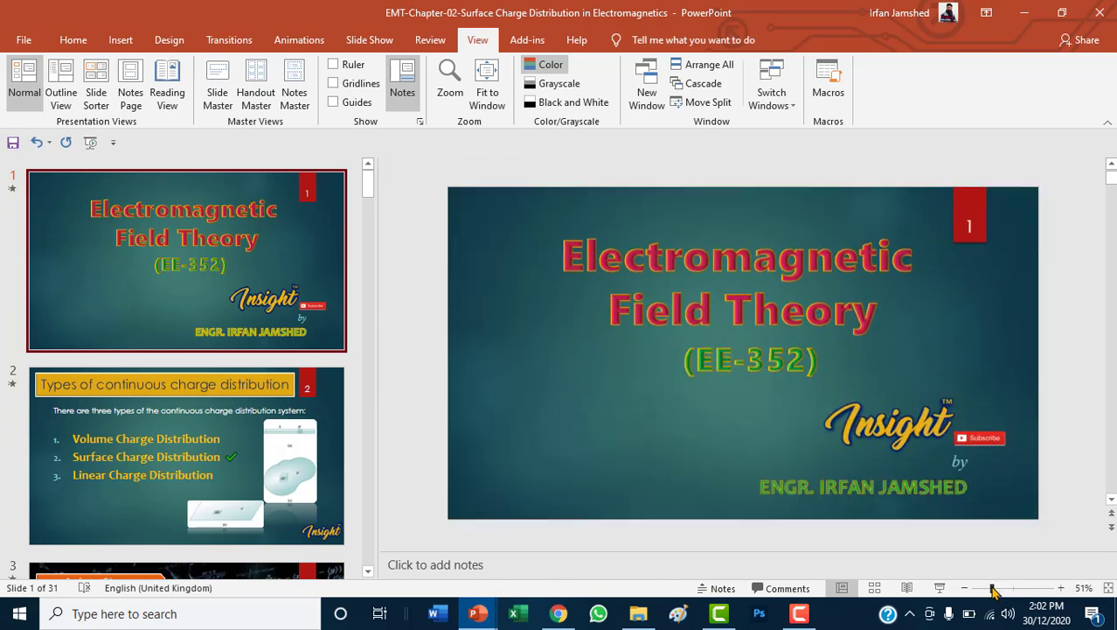
{"action": "scroll", "coordinate": [377, 415], "scroll_direction": "down", "scroll_amount": 3}
{"action": "left_click_drag", "start_coordinate": [378, 415], "coordinate": [210, 385]}
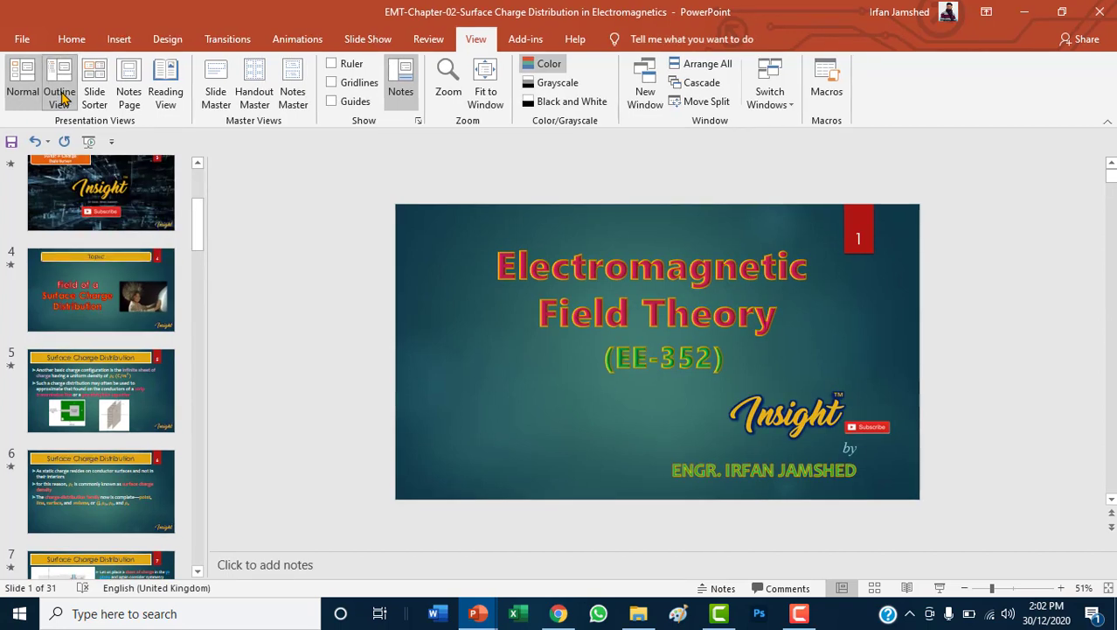
- Review the deck in Outline view from the title slide through slide 4 to slide 20's Ex equations
{"action": "left_click", "coordinate": [60, 95]}
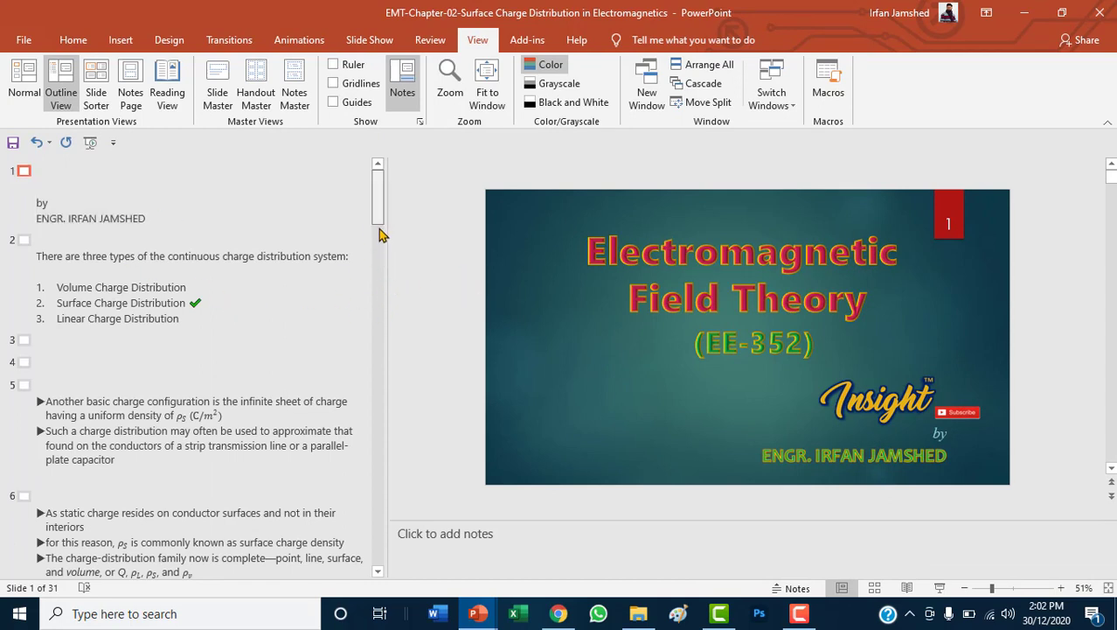
{"action": "left_click_drag", "start_coordinate": [381, 234], "coordinate": [392, 461]}
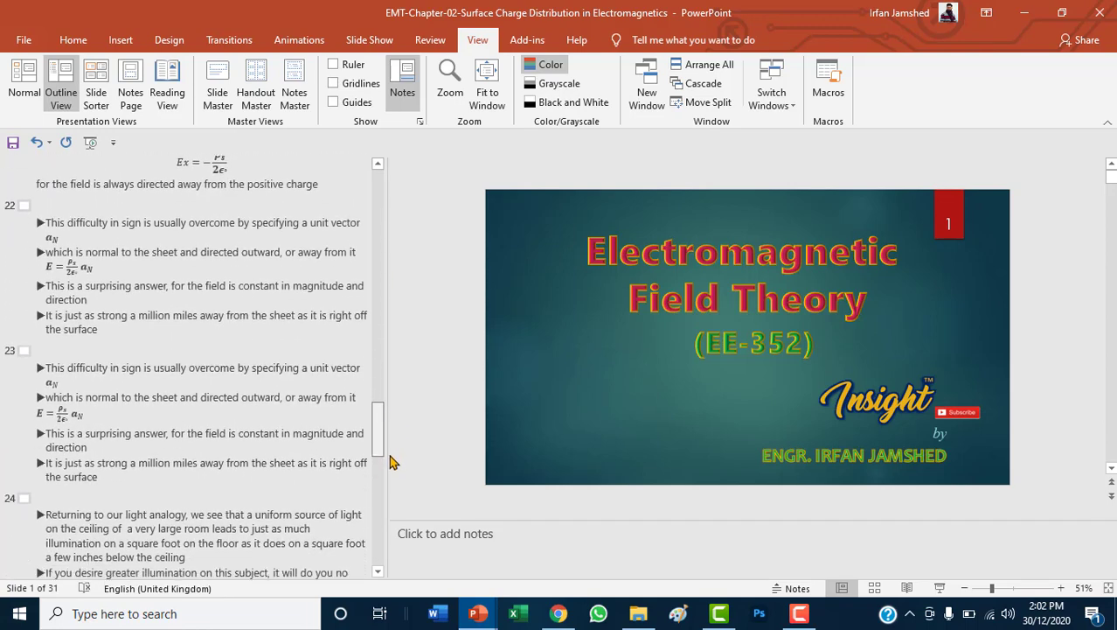
{"action": "left_click", "coordinate": [381, 365]}
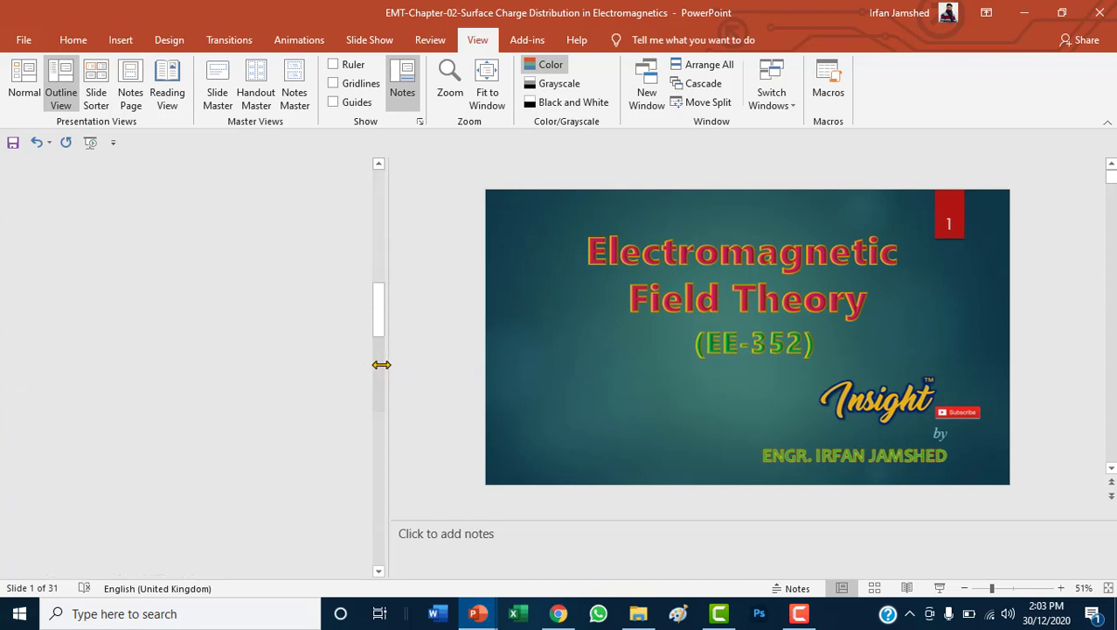
{"action": "left_click_drag", "start_coordinate": [381, 364], "coordinate": [444, 369]}
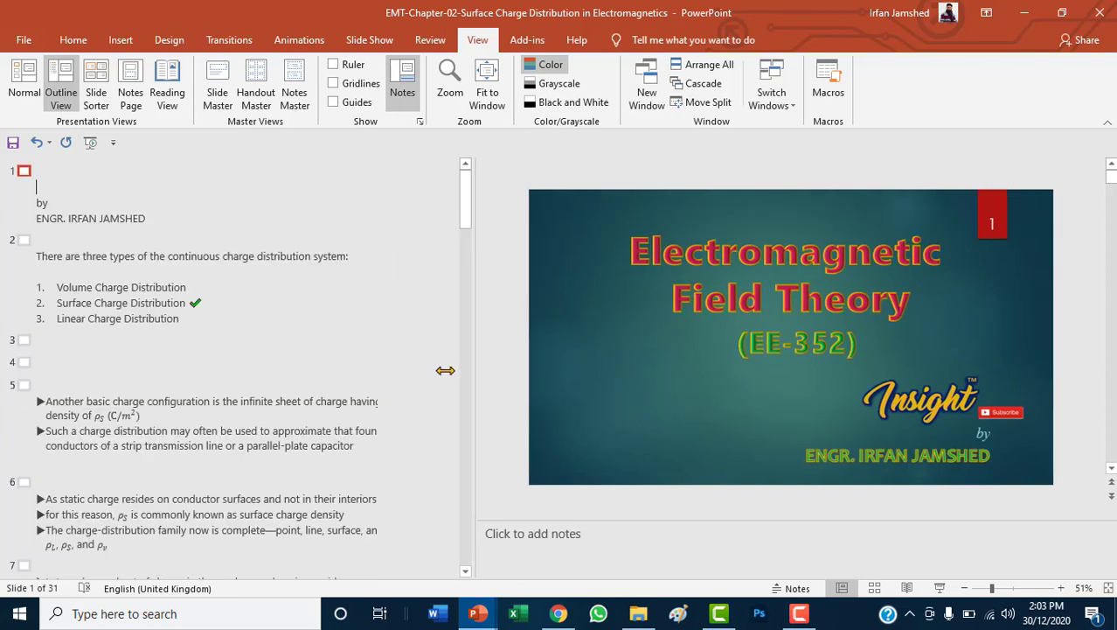
{"action": "left_click", "coordinate": [469, 229]}
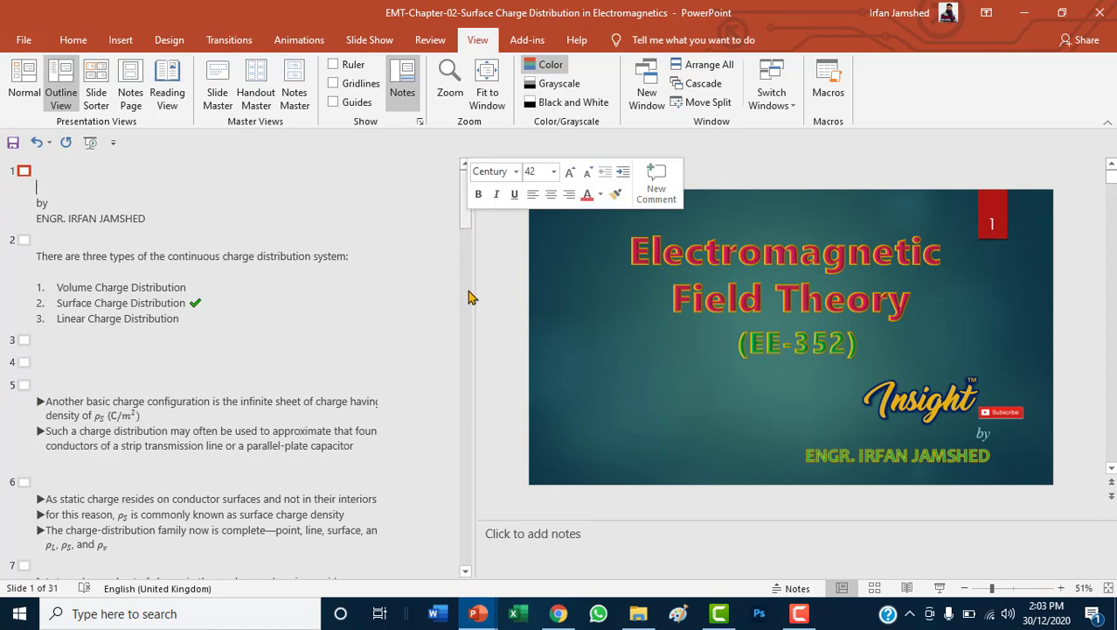
{"action": "left_click", "coordinate": [469, 298]}
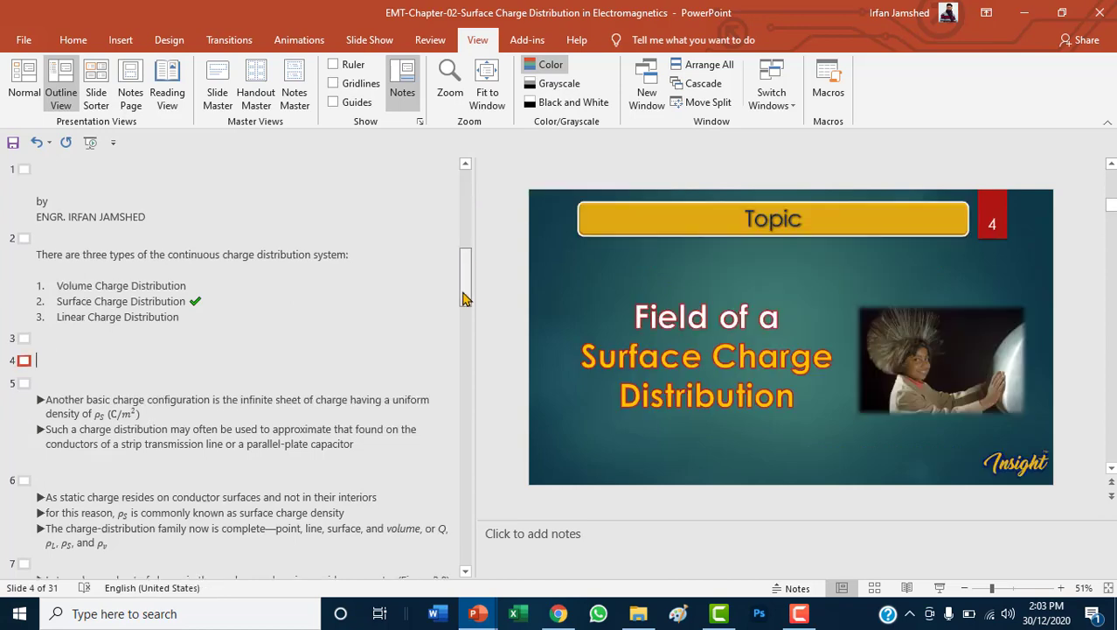
{"action": "left_click_drag", "start_coordinate": [466, 298], "coordinate": [470, 426]}
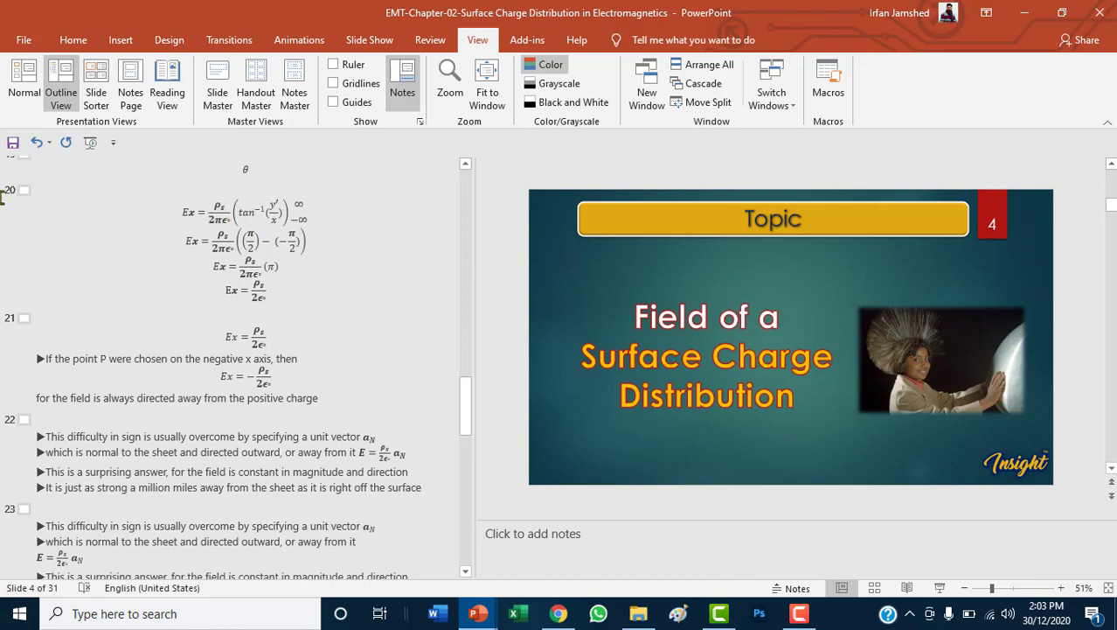
{"action": "left_click", "coordinate": [19, 191]}
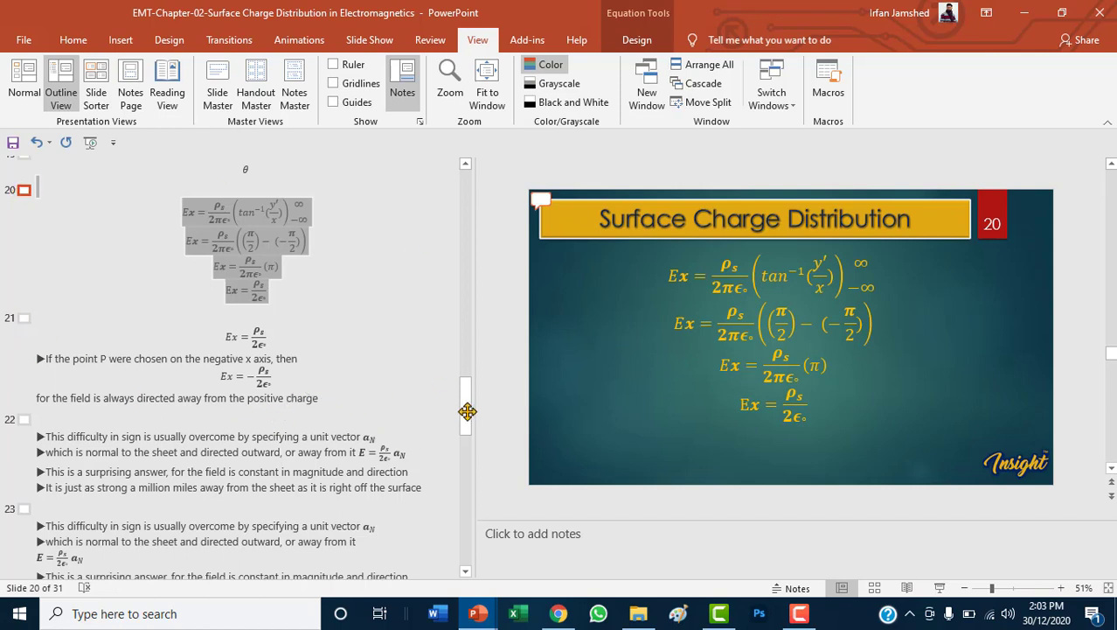
{"action": "mouse_move", "coordinate": [468, 411]}
{"action": "left_mouse_down"}
{"action": "mouse_move", "coordinate": [479, 529]}
{"action": "mouse_move", "coordinate": [469, 196]}
{"action": "left_mouse_up"}
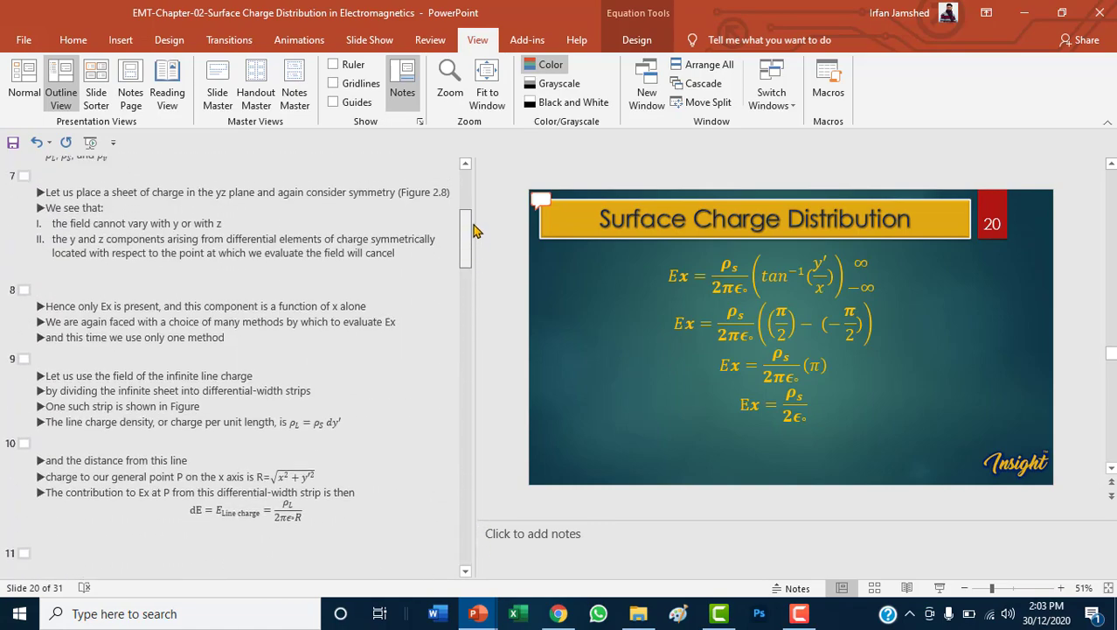
{"action": "left_click", "coordinate": [40, 93]}
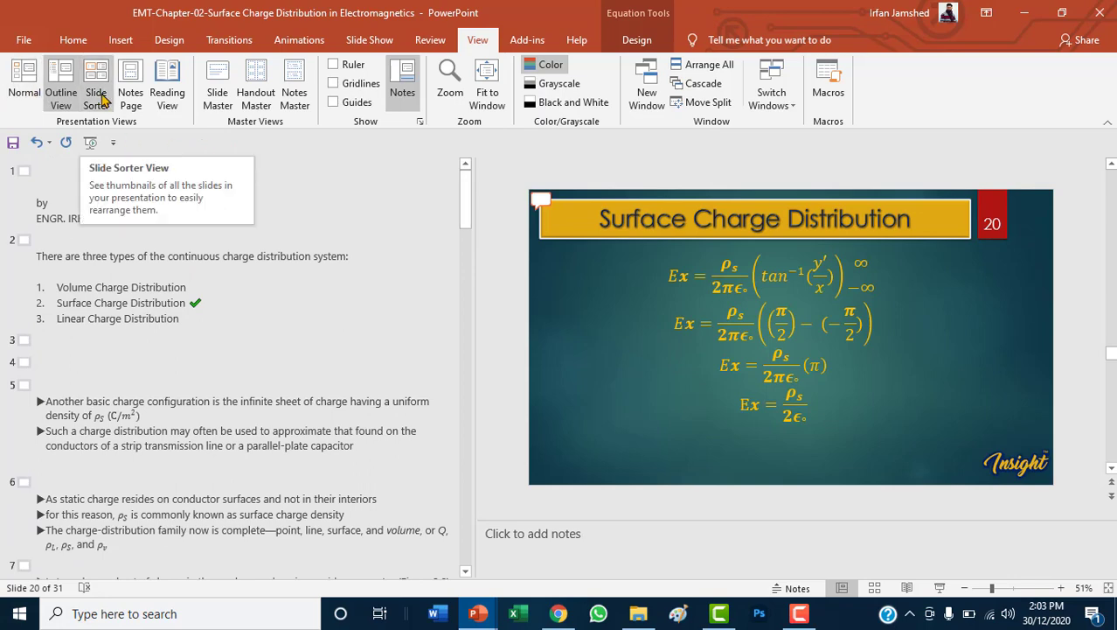
- Check the deck in Slide Sorter, then page through it in Reading View back to slide 2
{"action": "left_click", "coordinate": [98, 98]}
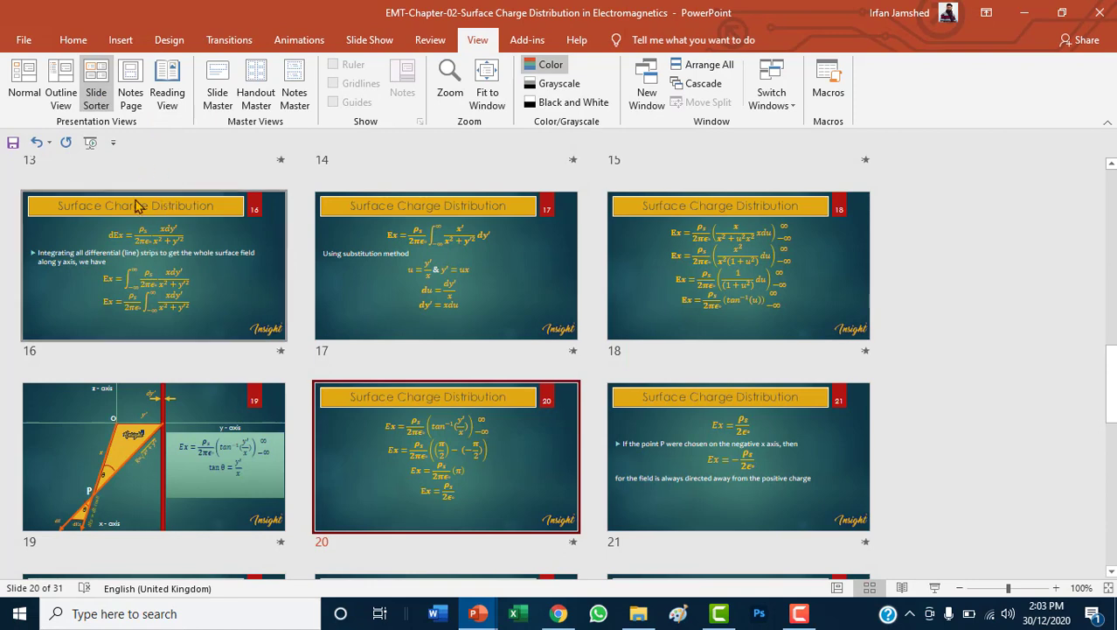
{"action": "left_click", "coordinate": [165, 101]}
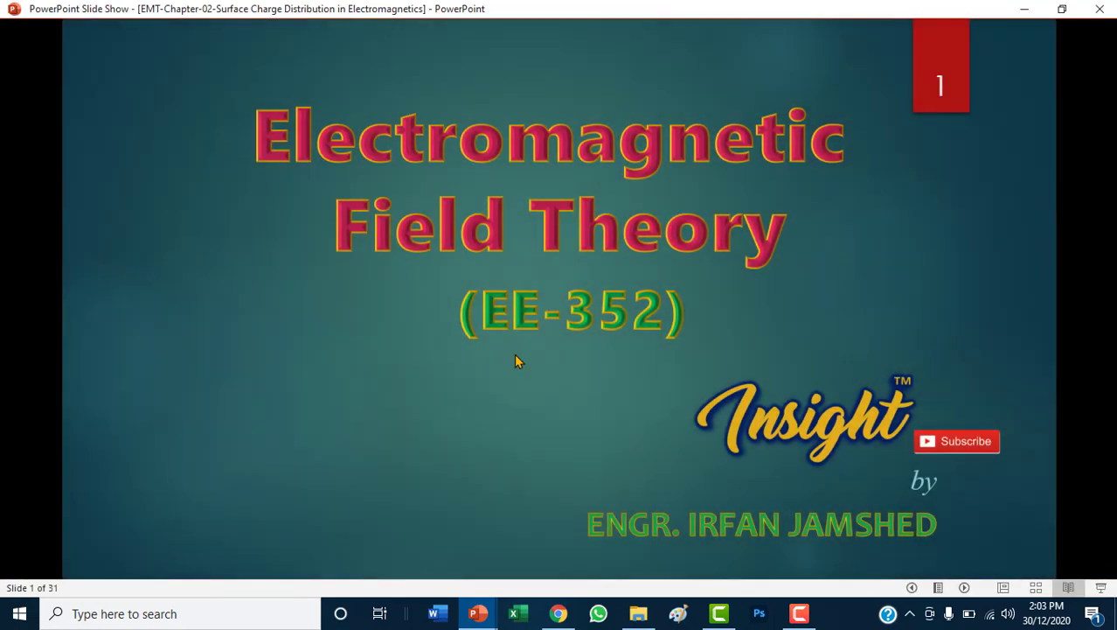
{"action": "key", "text": "Right"}
{"action": "key", "text": "Right"}
{"action": "key", "text": "Right"}
{"action": "key", "text": "Right"}
{"action": "key", "text": "Left"}
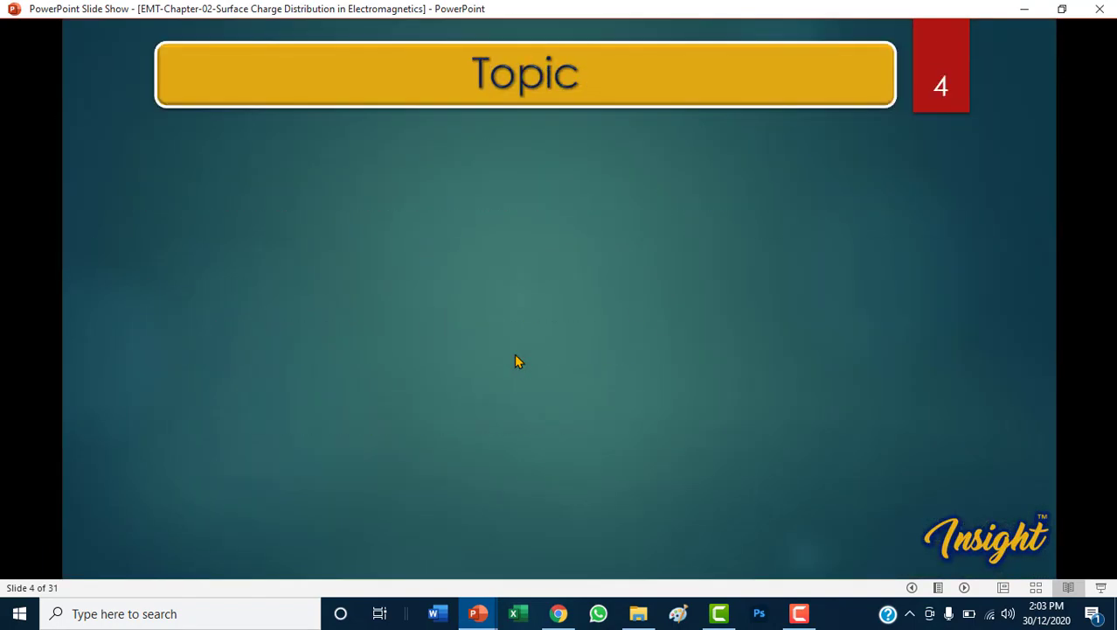
{"action": "key", "text": "Left"}
{"action": "key", "text": "Left"}
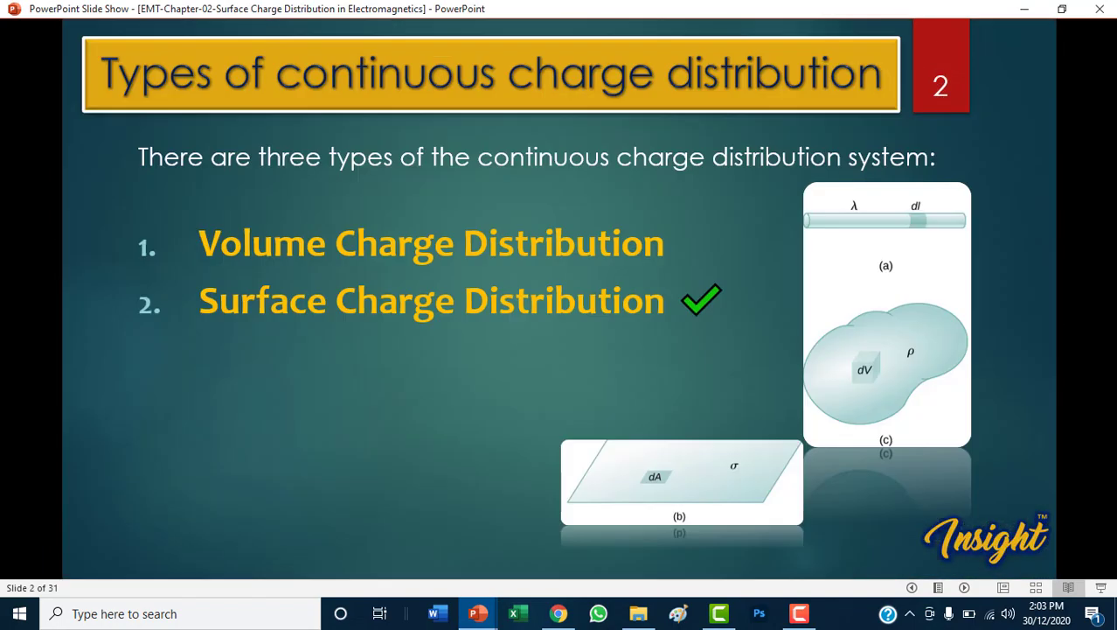
{"action": "key", "text": "Escape"}
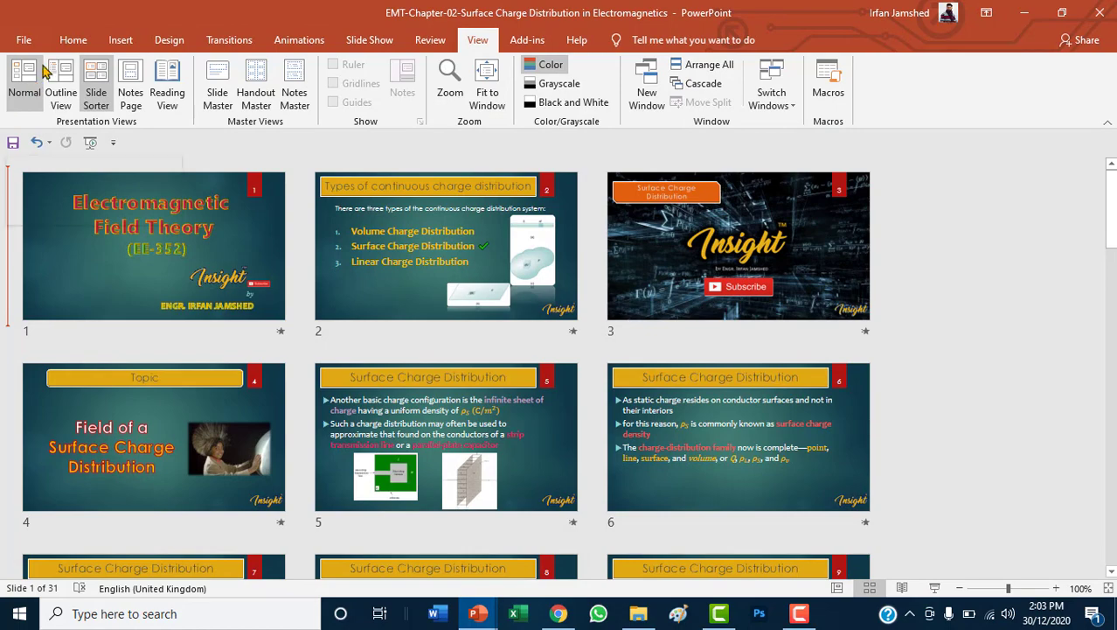
- Return to Normal view on slide 1, briefly visiting the File page
{"action": "left_click", "coordinate": [35, 83]}
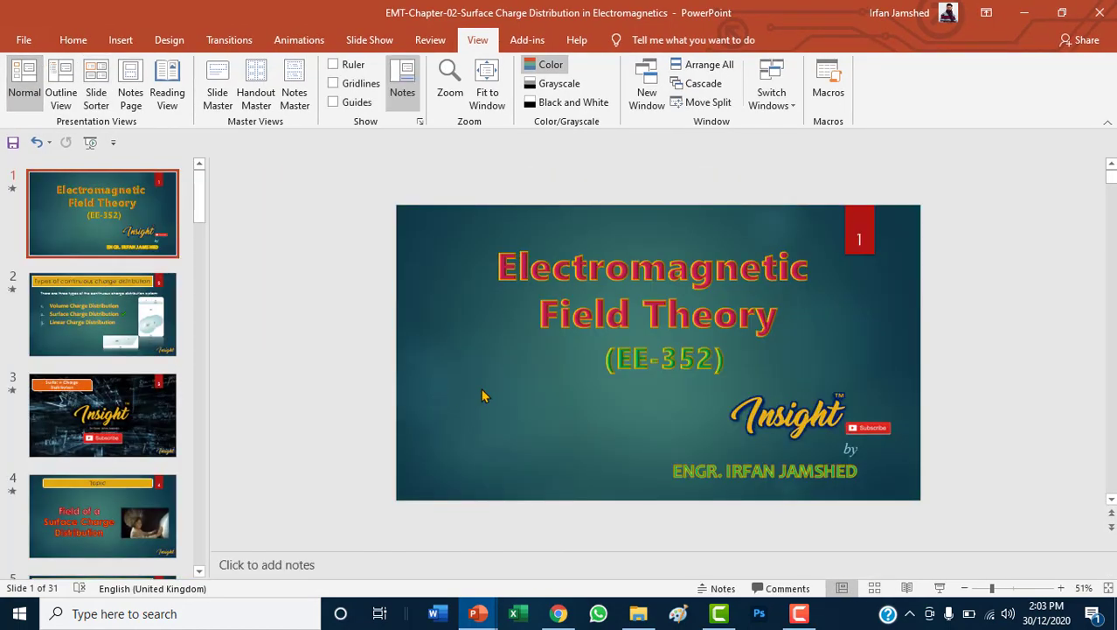
{"action": "left_click", "coordinate": [23, 40]}
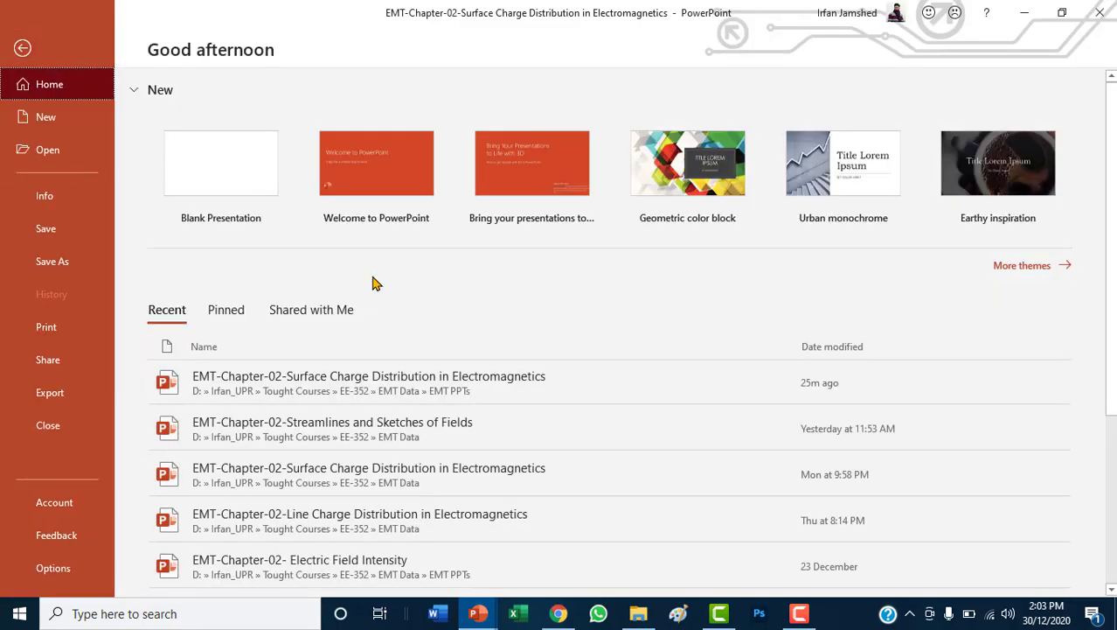
{"action": "left_click", "coordinate": [23, 48]}
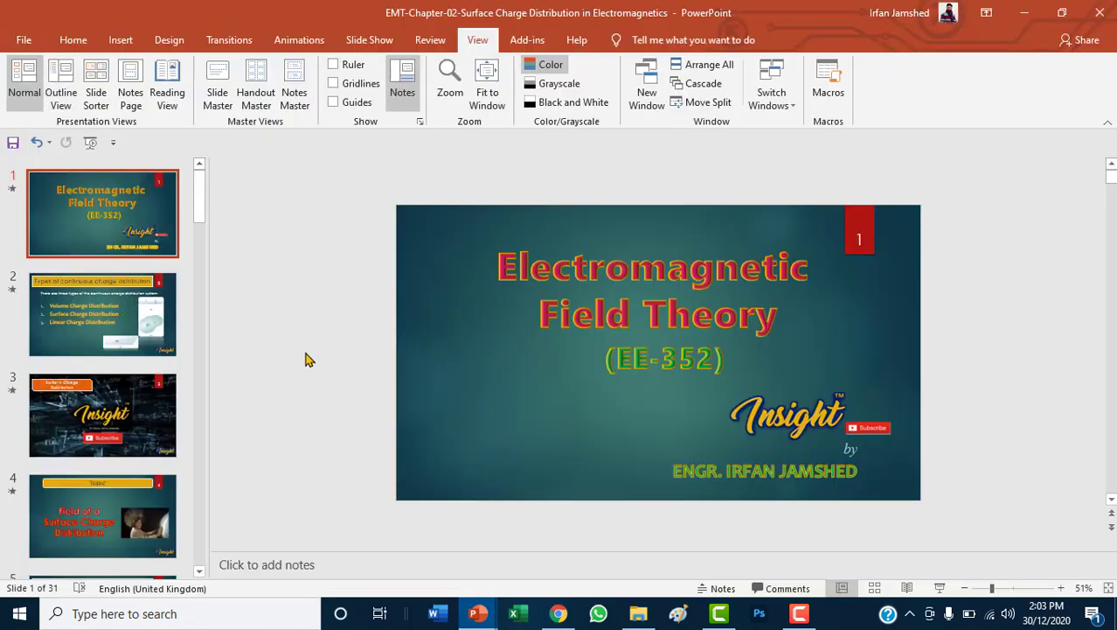